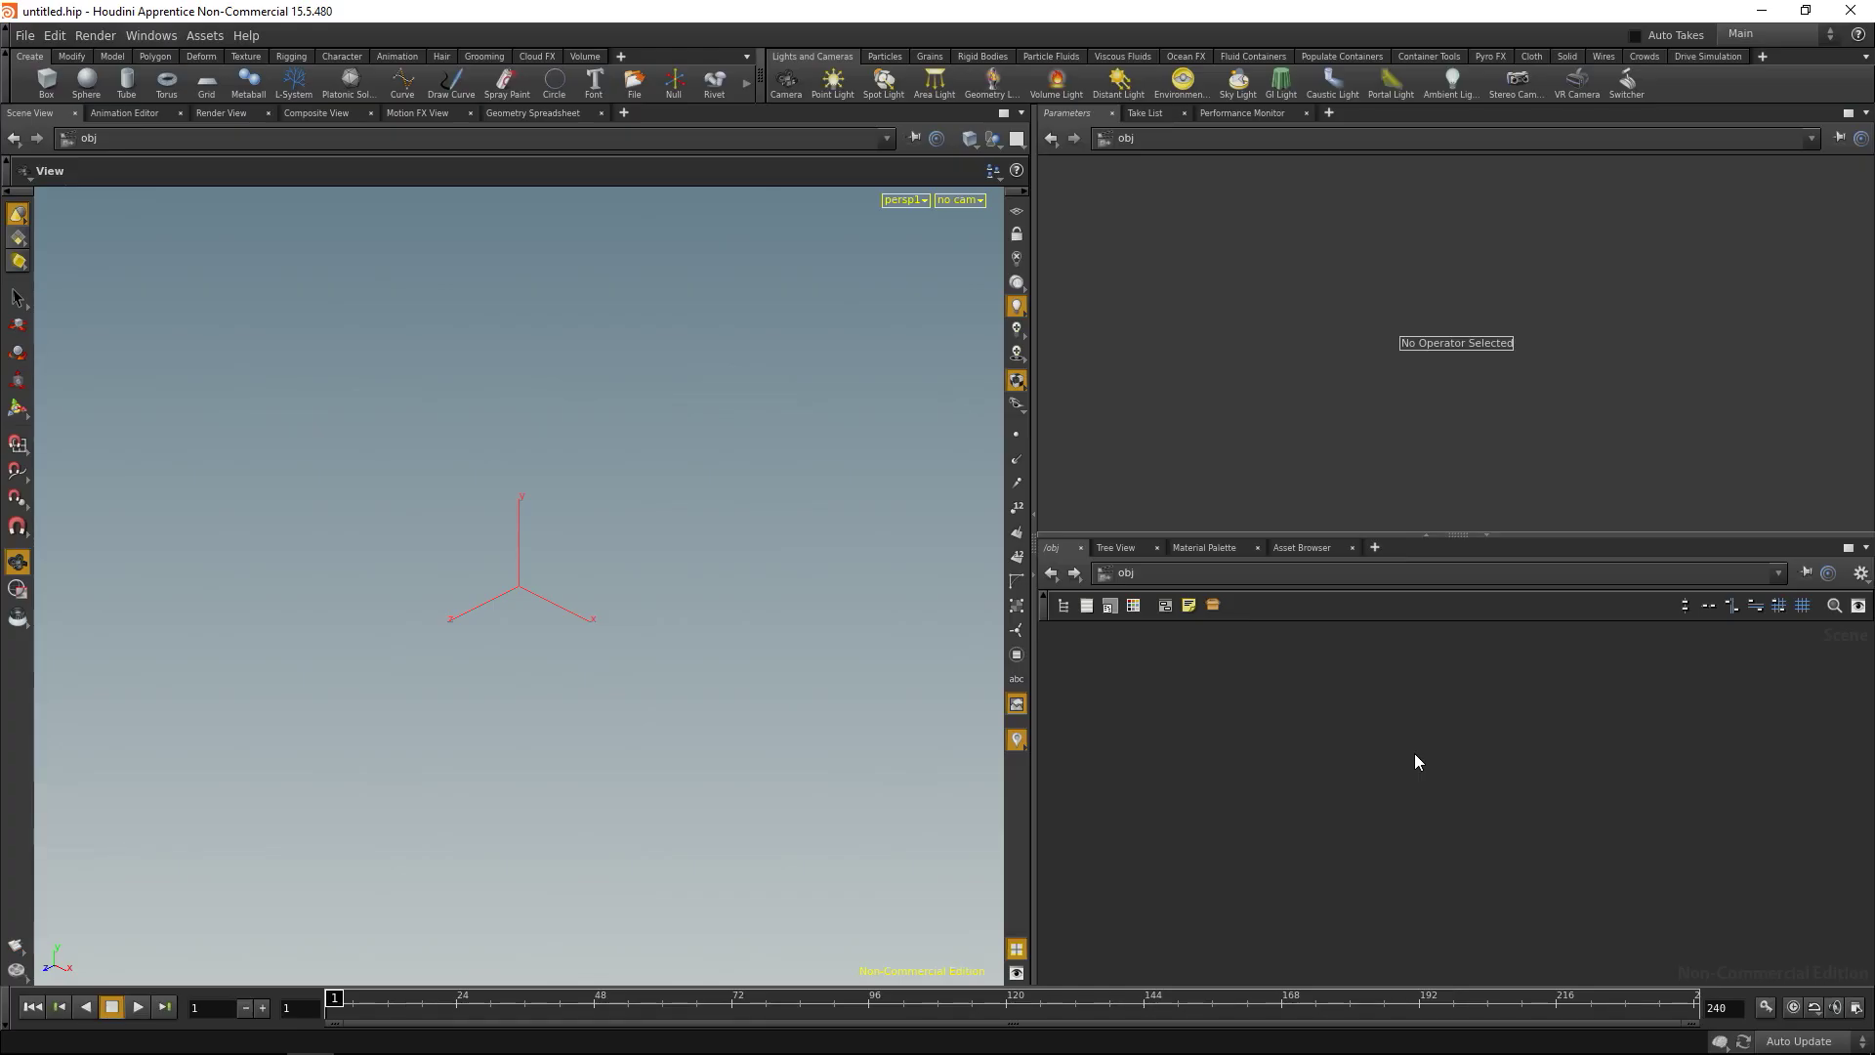
Create a Torus node and dive inside it to its geometry.
key("Tab")
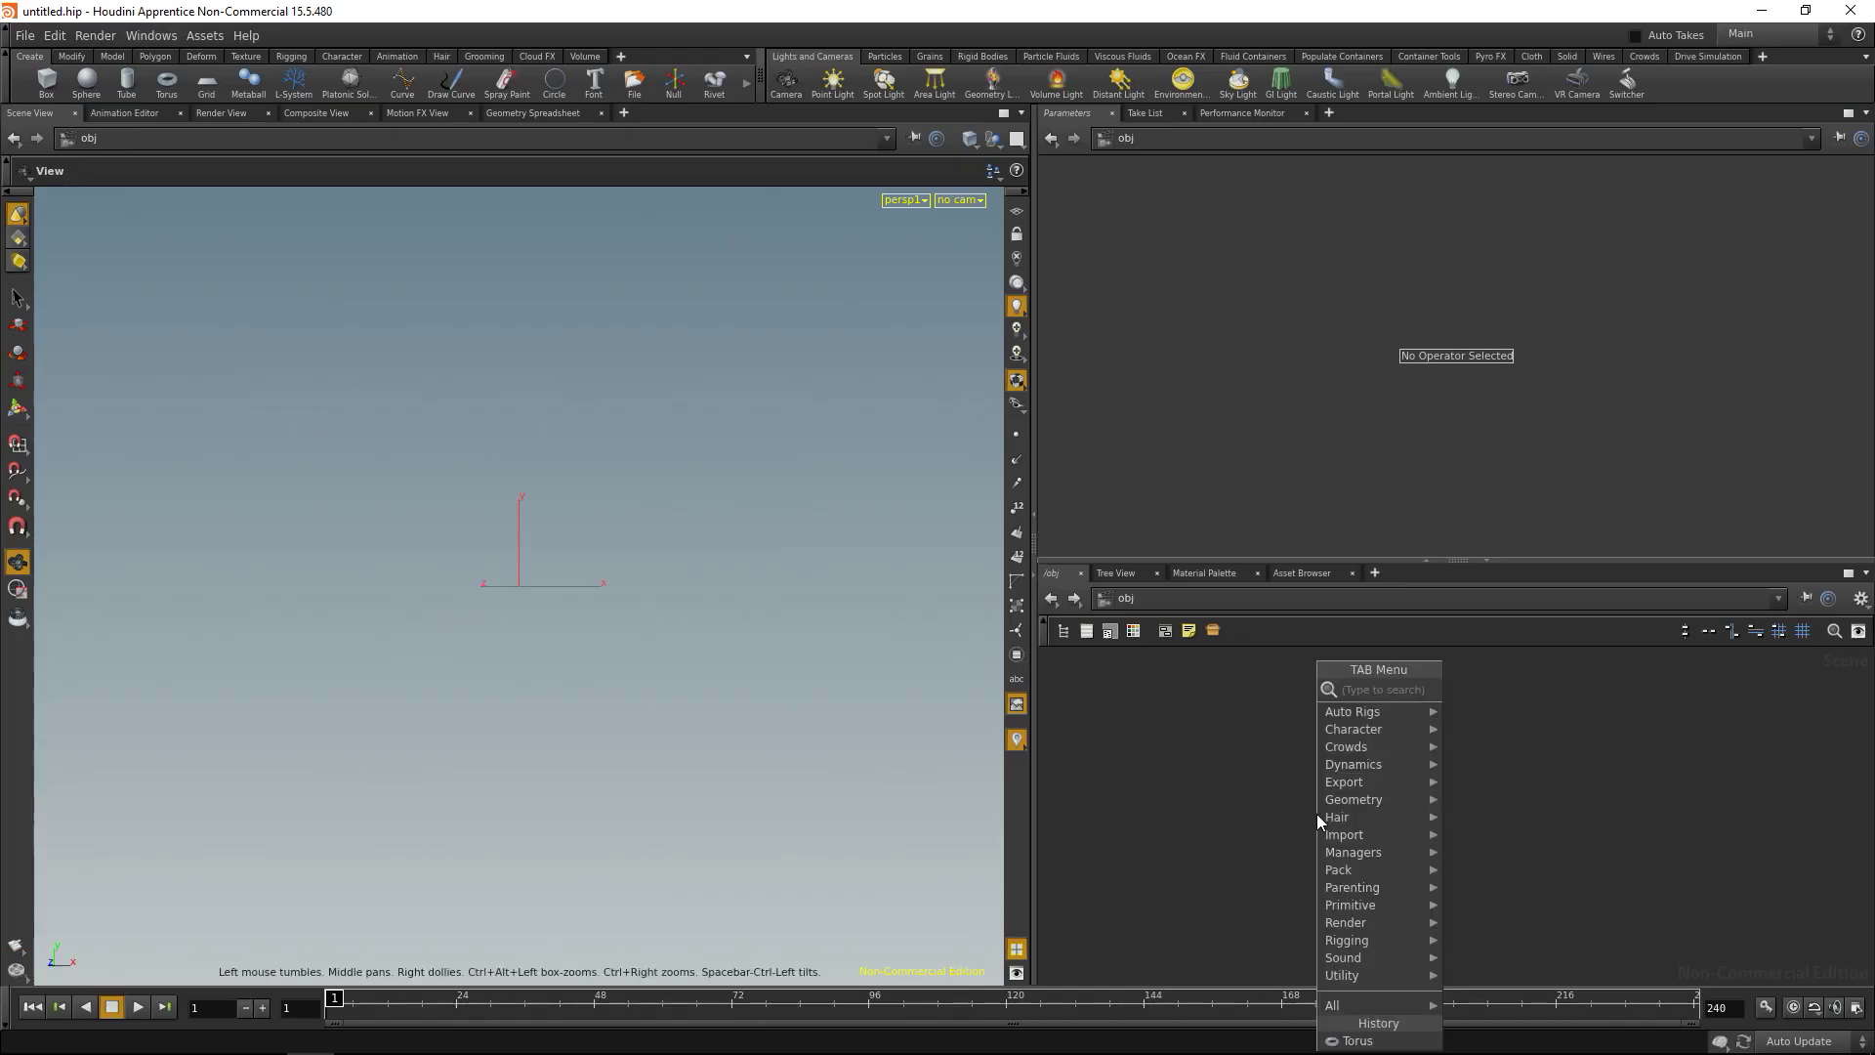
type("torus")
key("Return")
double_click(1316, 814)
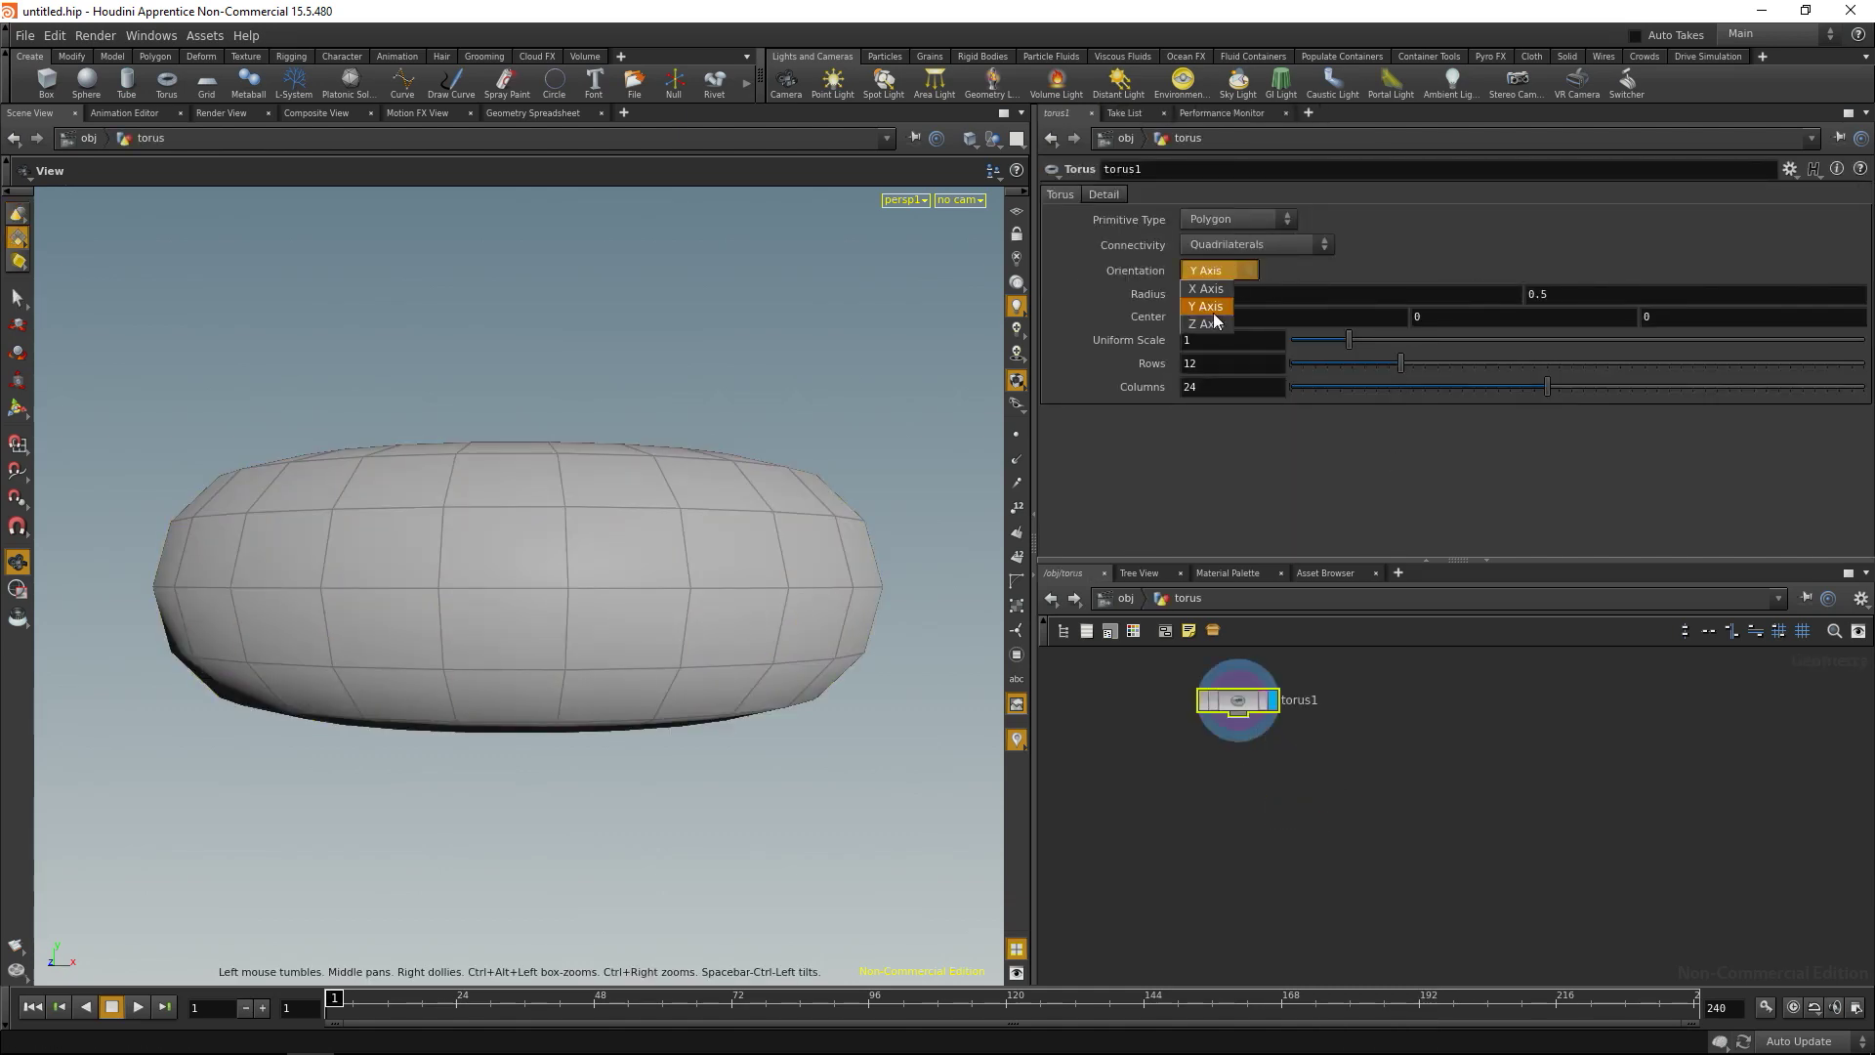
Set the torus to Z Axis orientation, tube radius 0.1, 16 rows and 128 columns.
left_click(1206, 323)
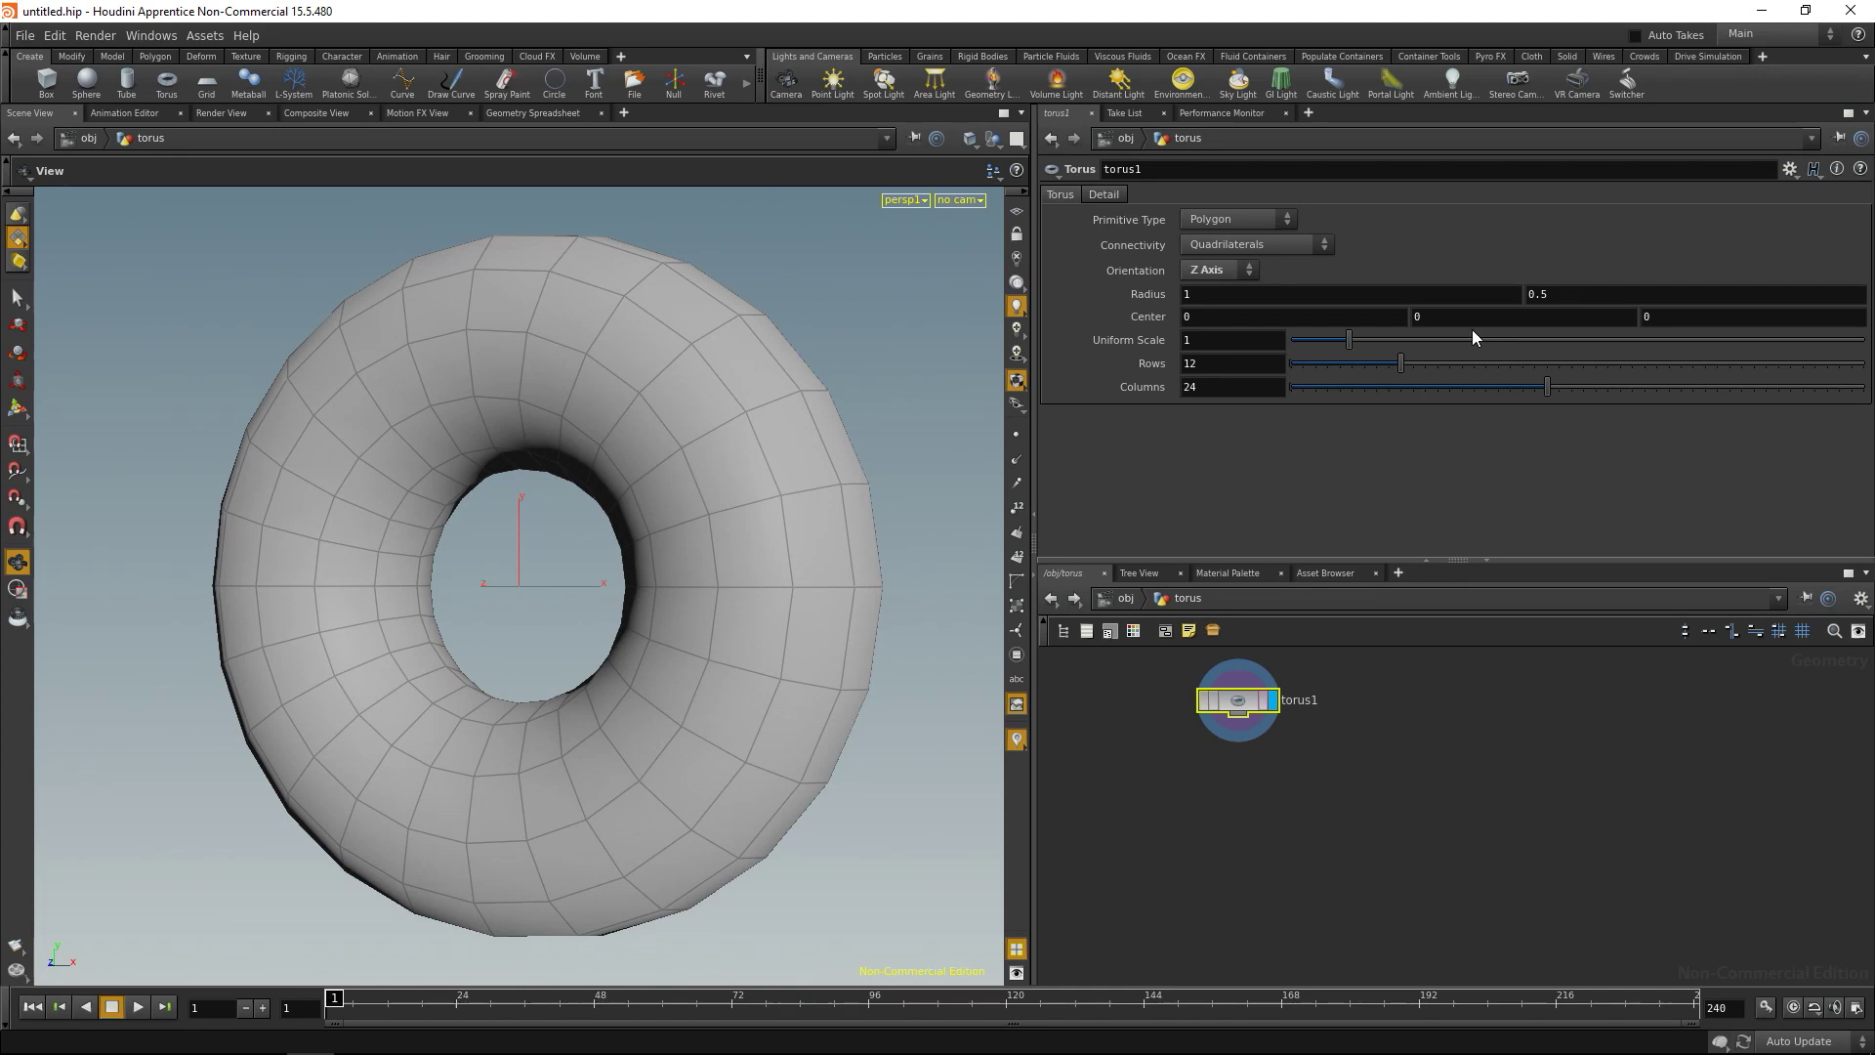
key("BackSpace")
type("1")
key("Return")
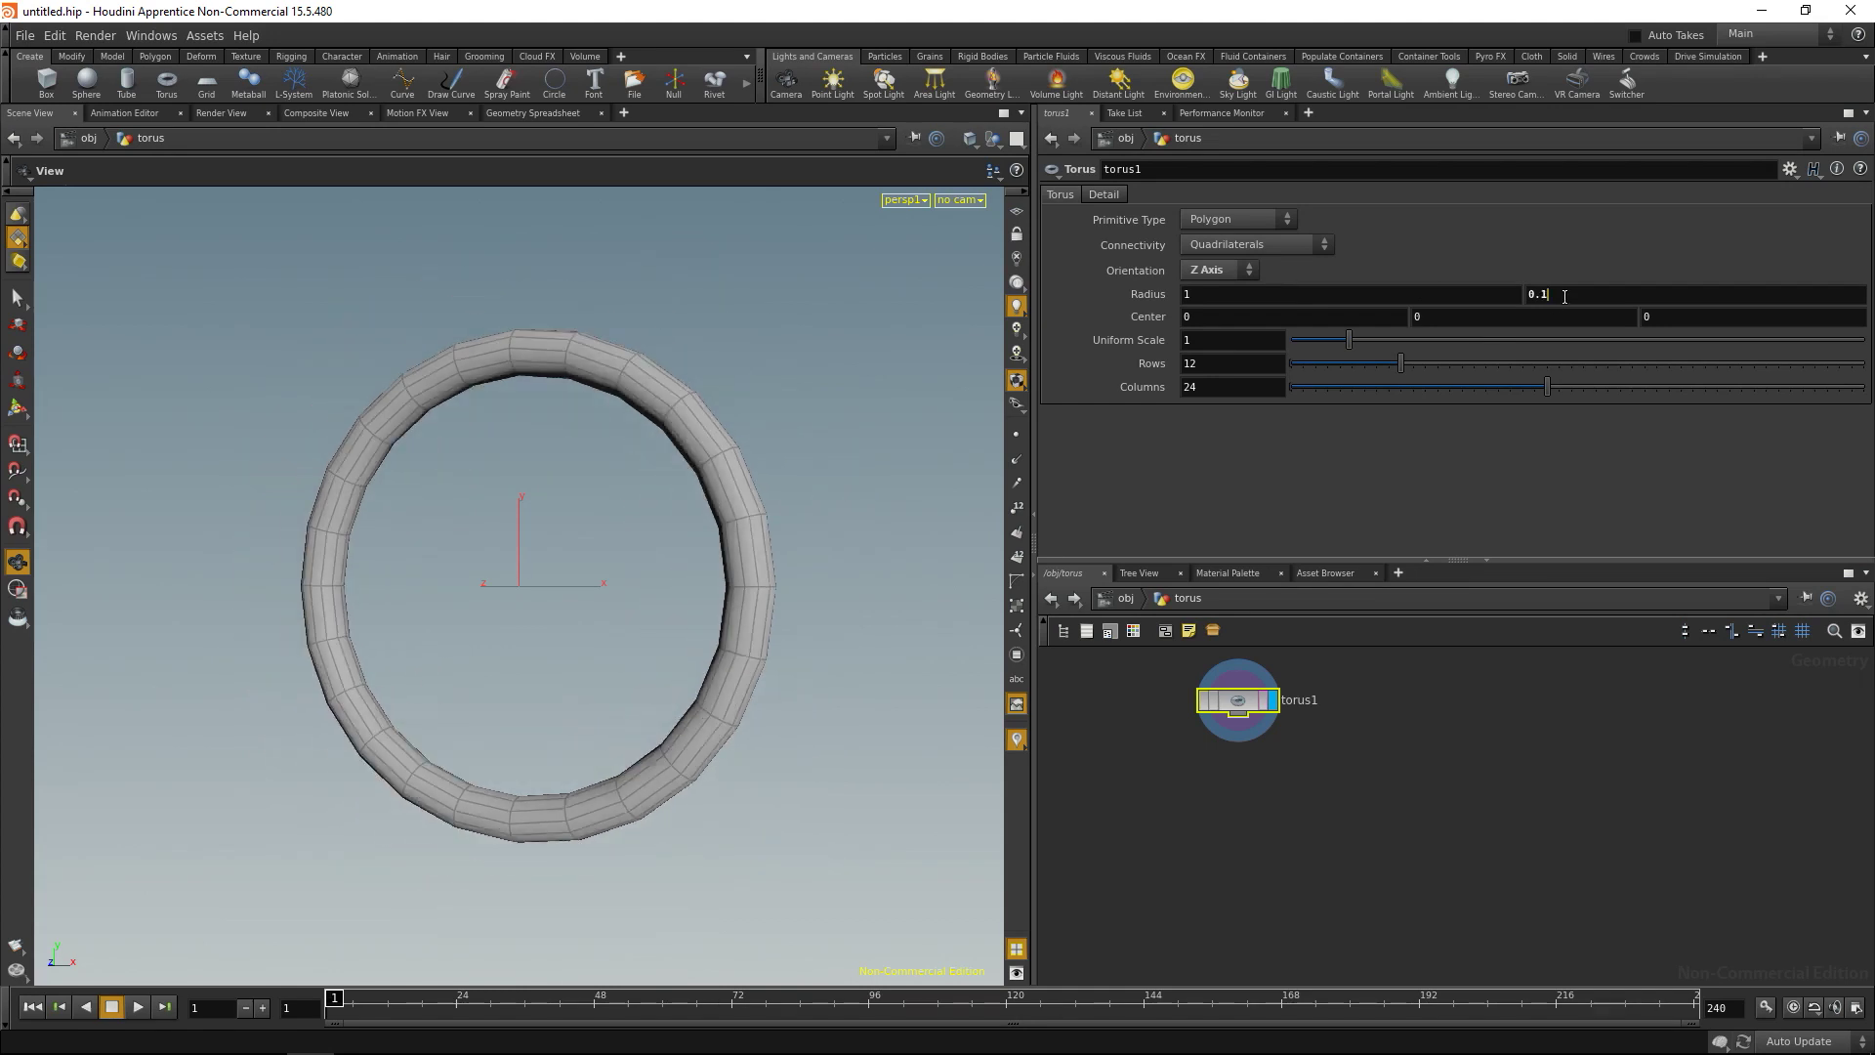
left_click(1209, 364)
scroll(1210, 364, "up", 4)
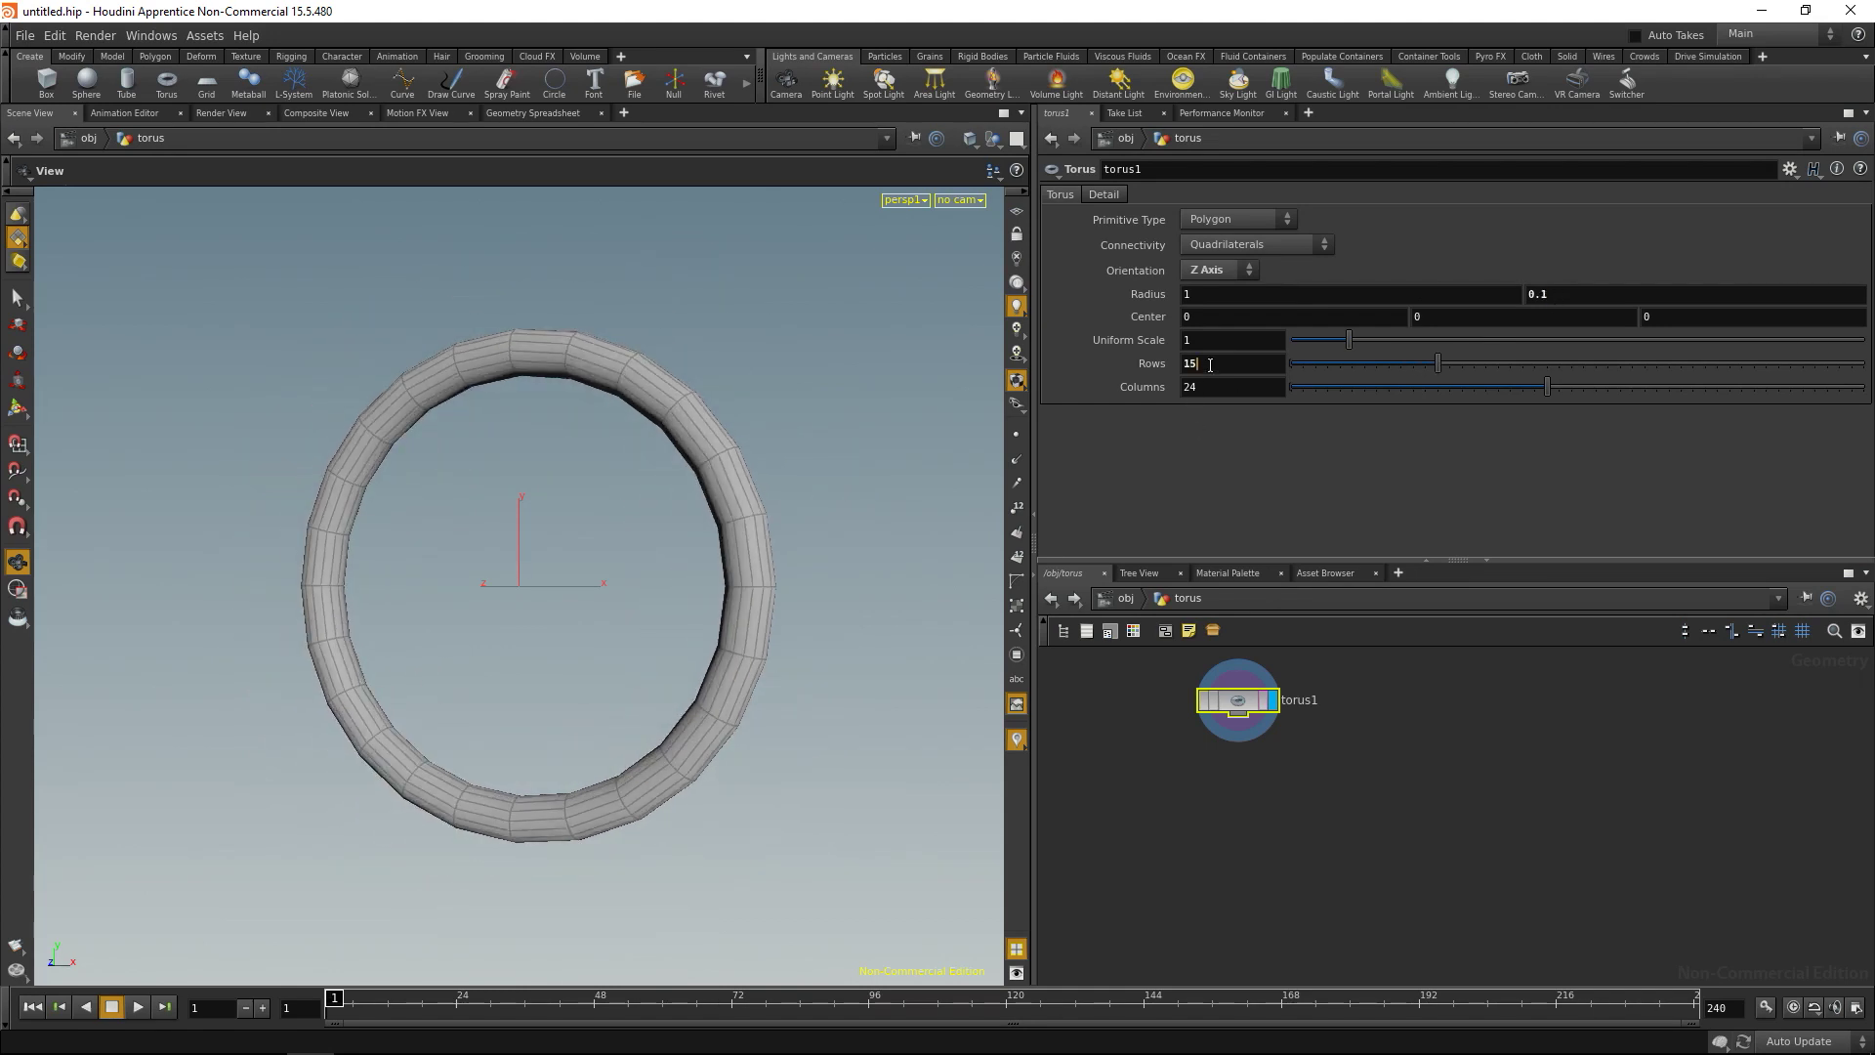
left_click(1172, 389)
type("128")
key("Return")
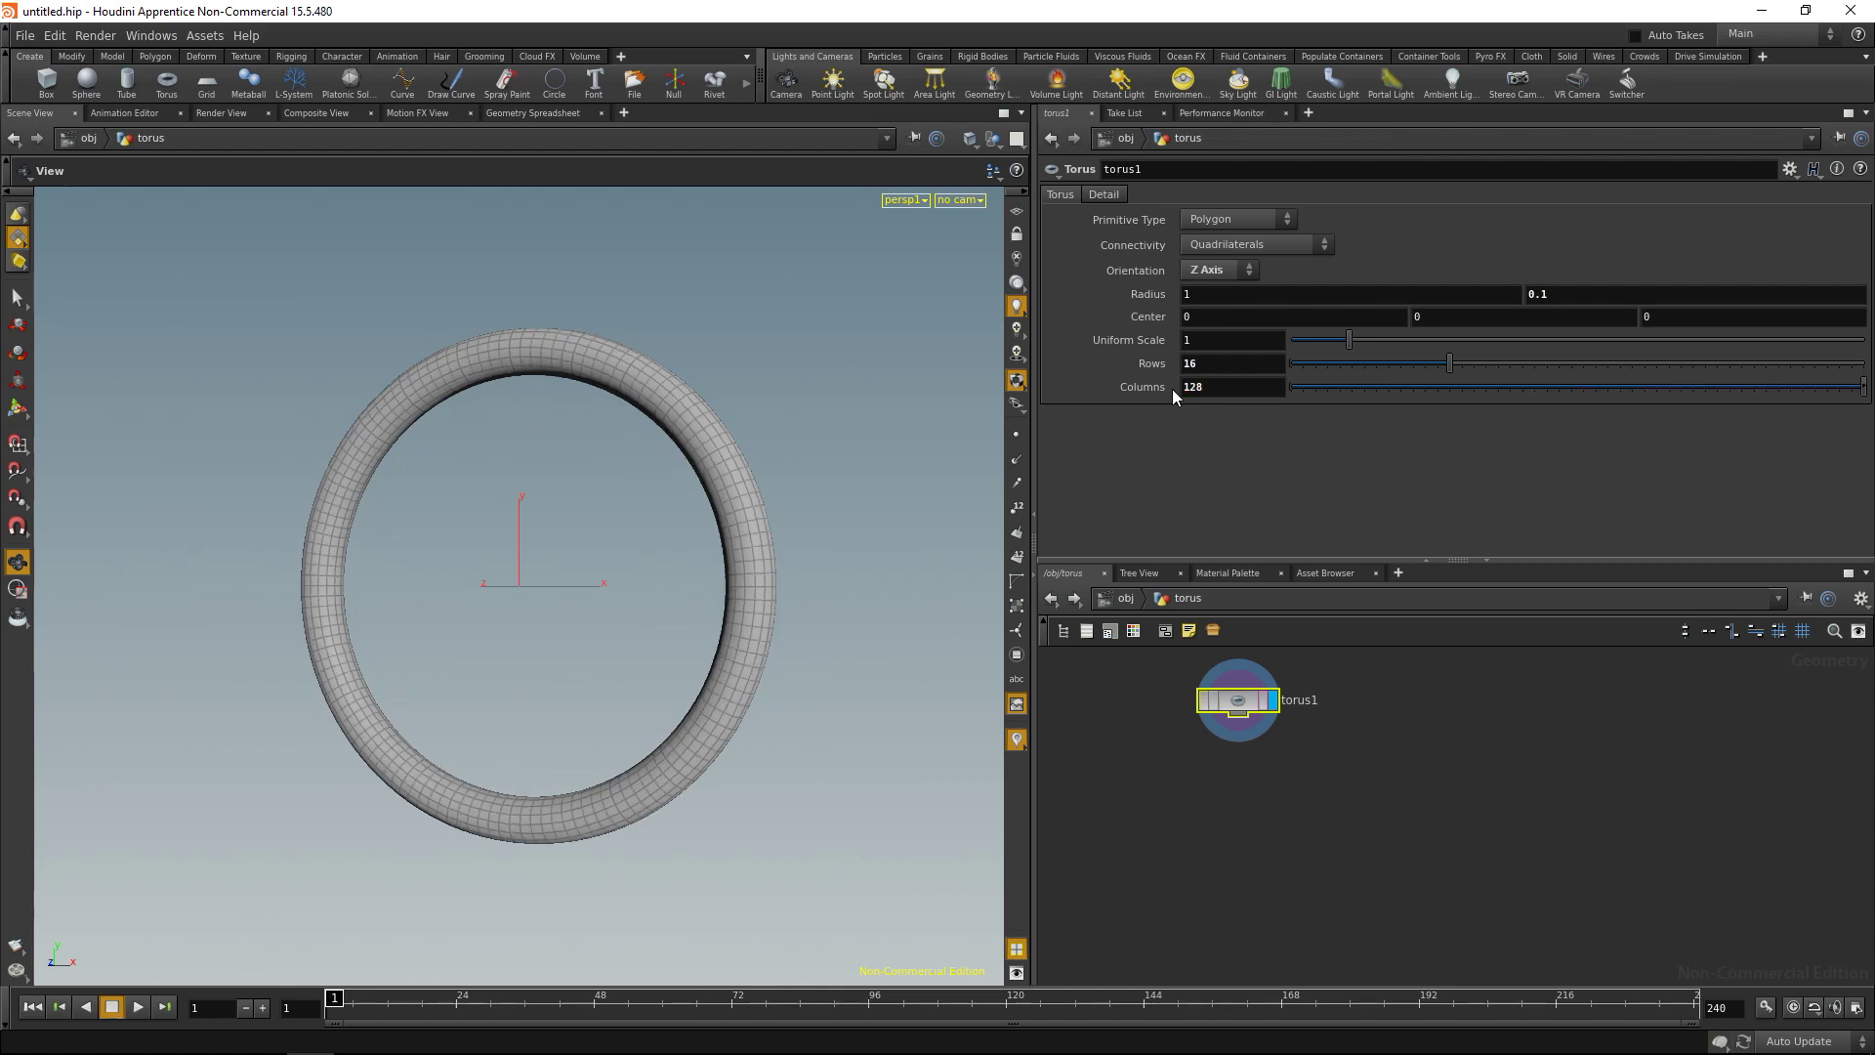
middle_click_drag(1322, 831, 1355, 881)
Add a Normal node set to Points, wired under torus1 and displayed.
key("Tab")
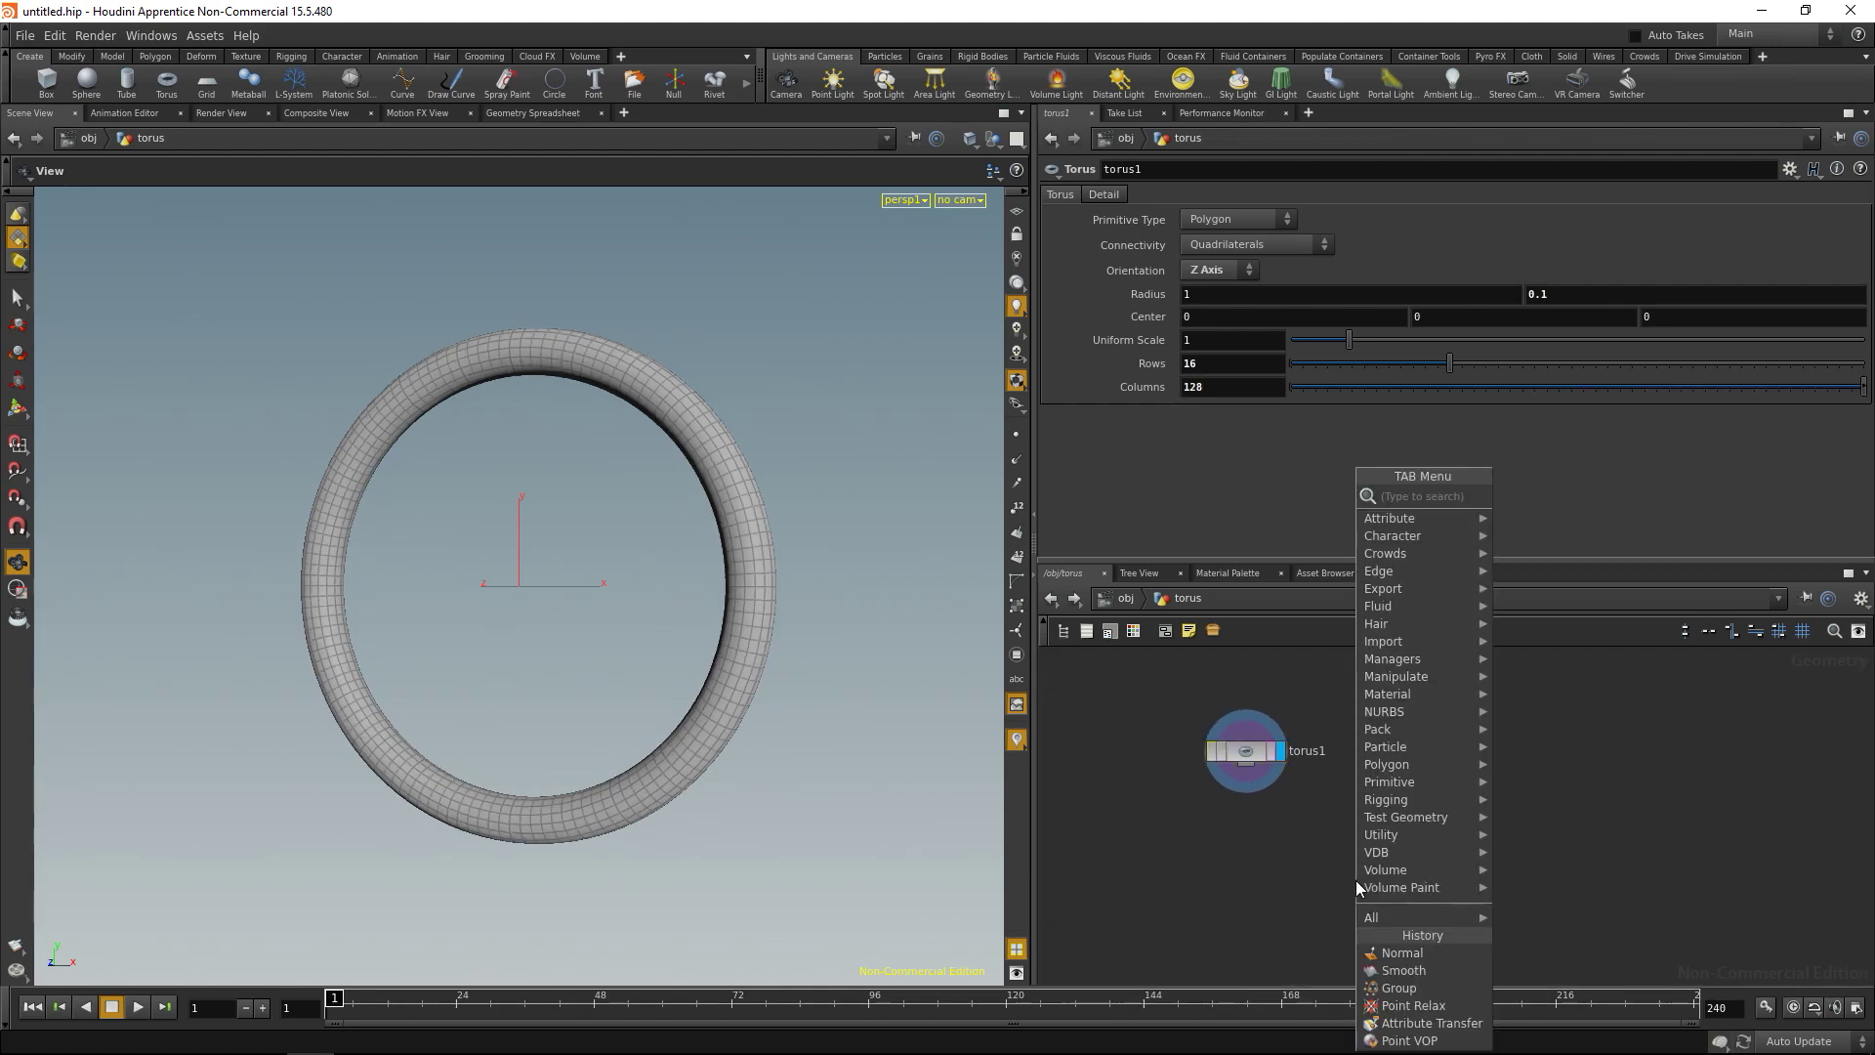
type("normal")
key("Return")
left_click(1355, 880)
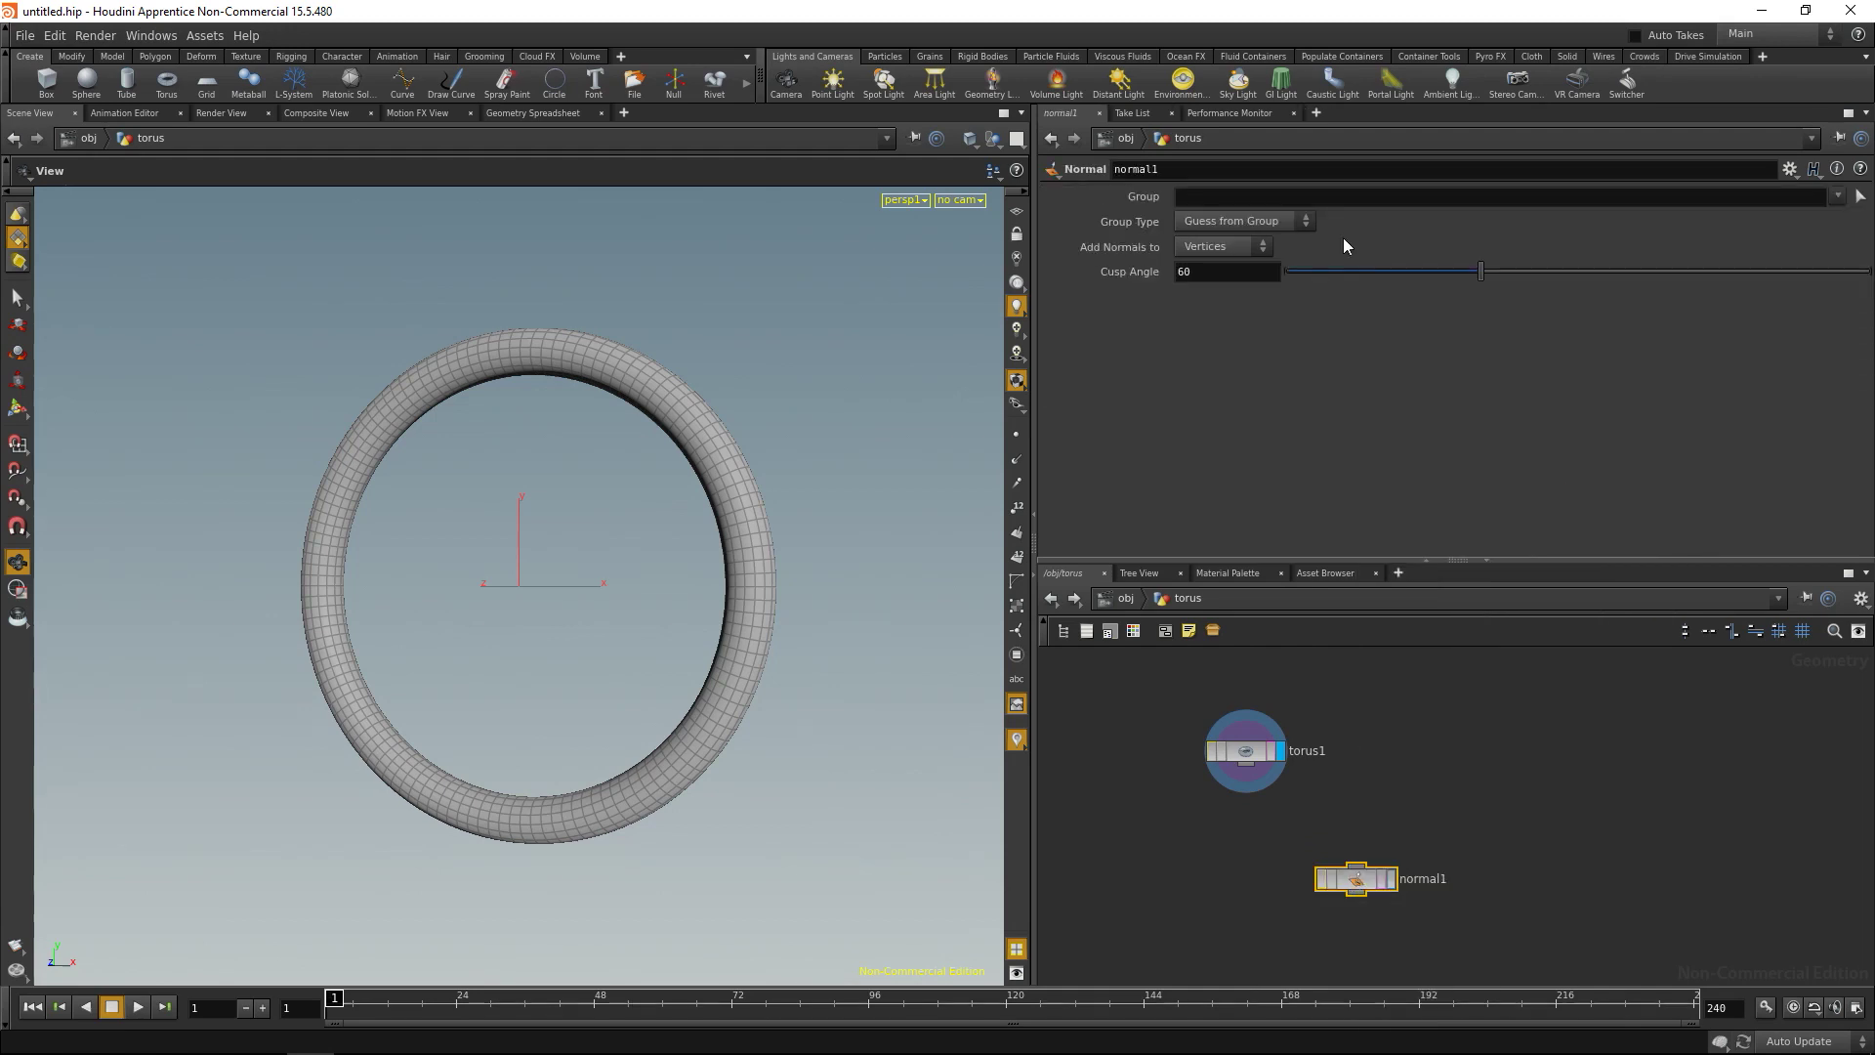
left_click(1218, 247)
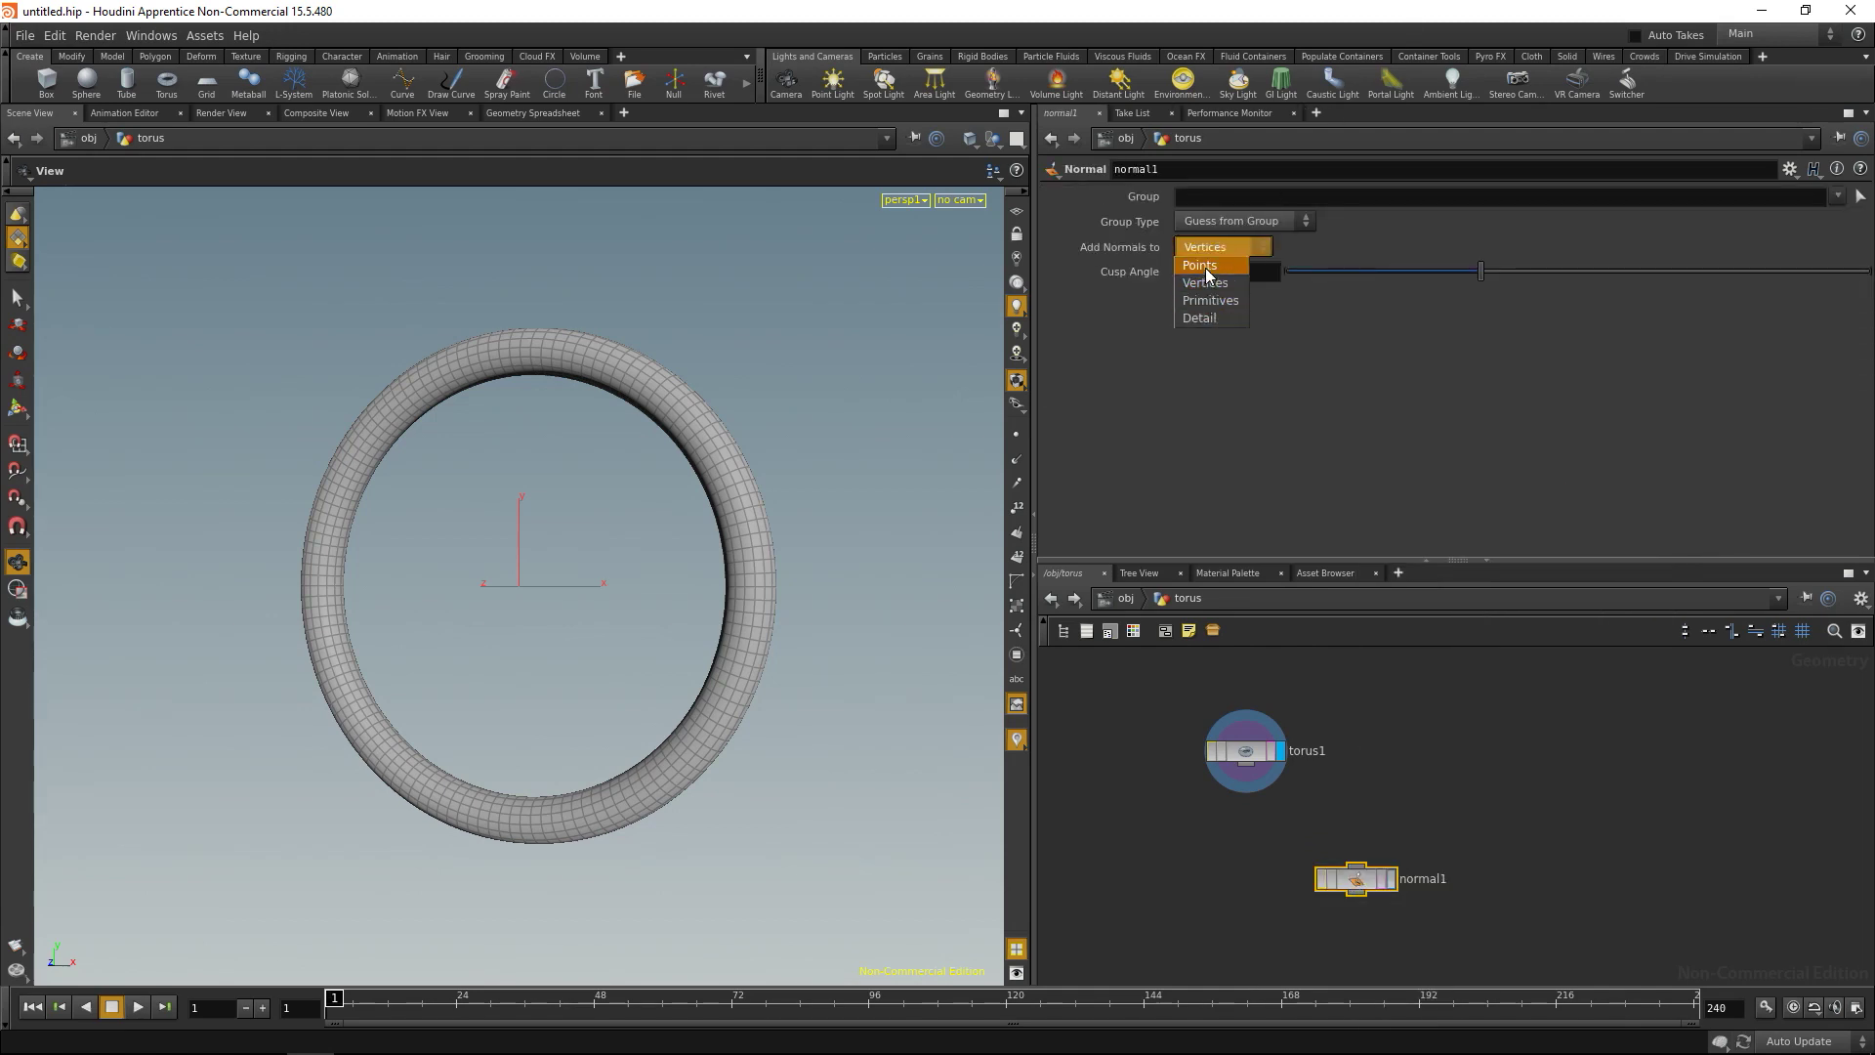
left_click(1199, 264)
left_click_drag(1246, 765, 1355, 863)
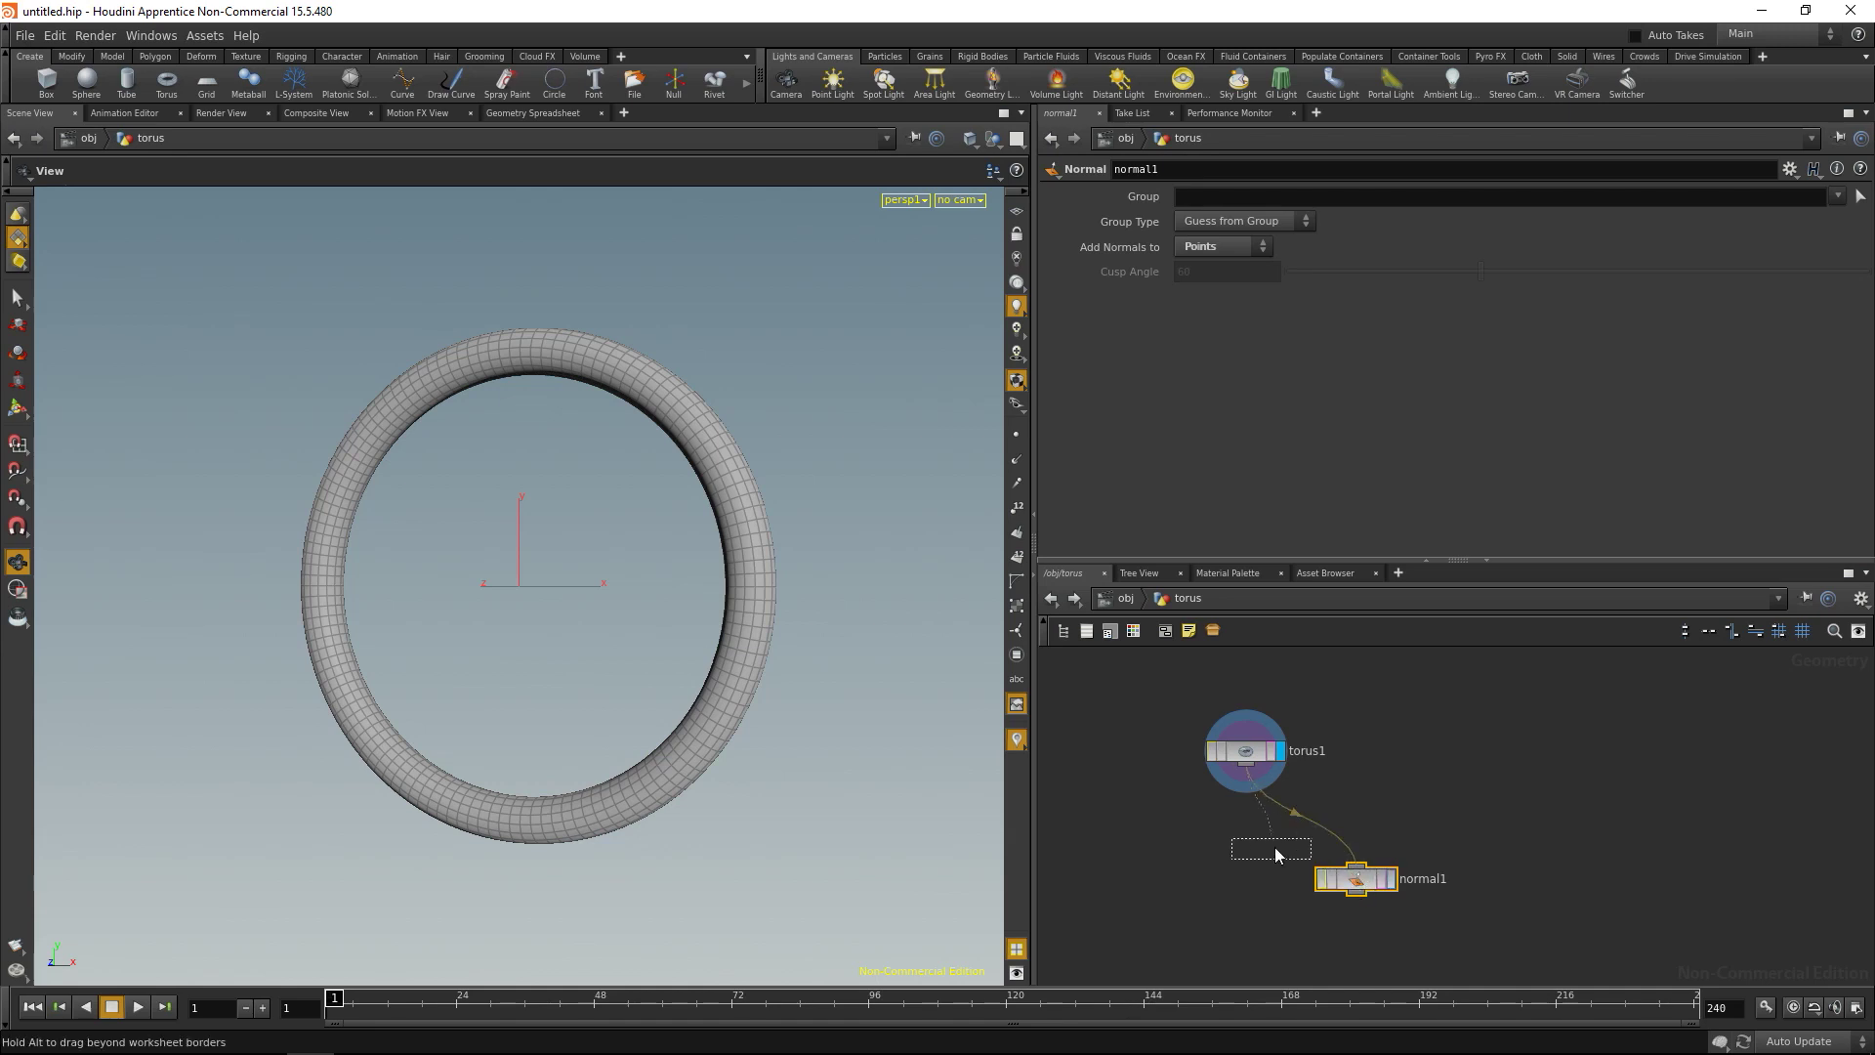
key("l")
left_click(1280, 820)
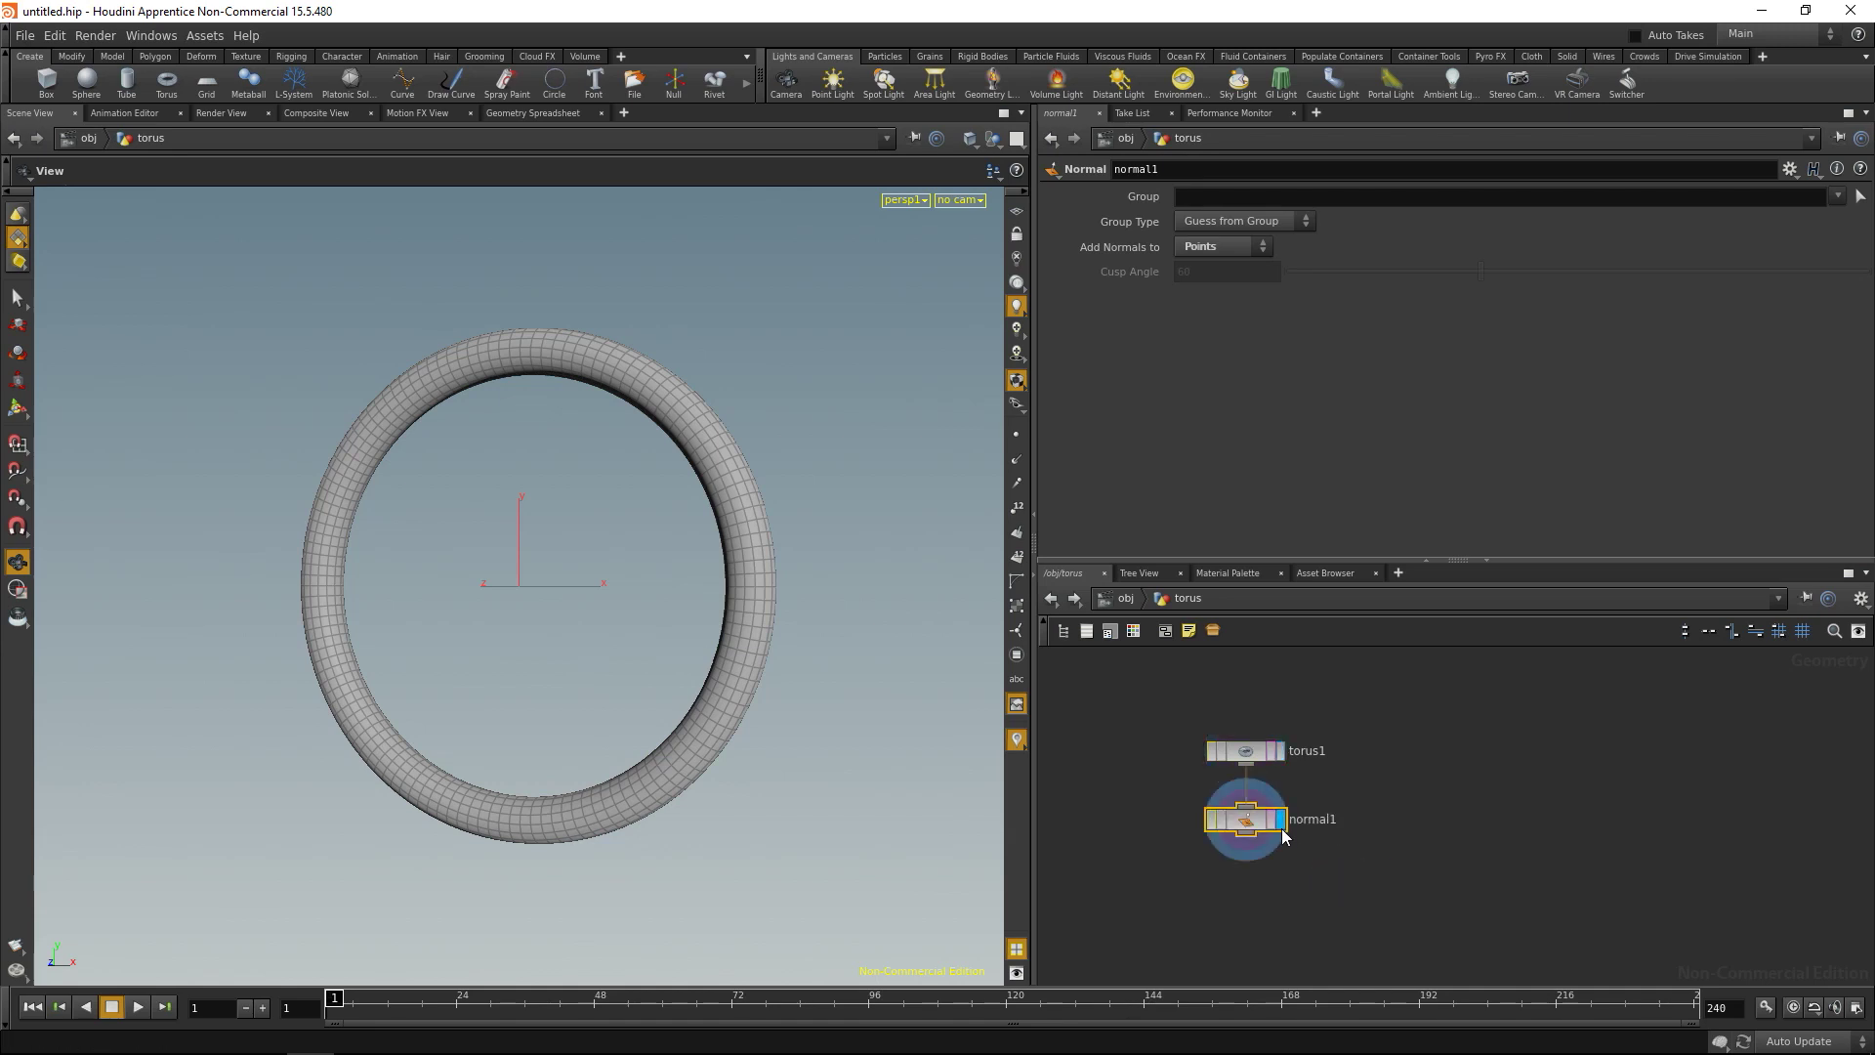
left_click(1014, 462)
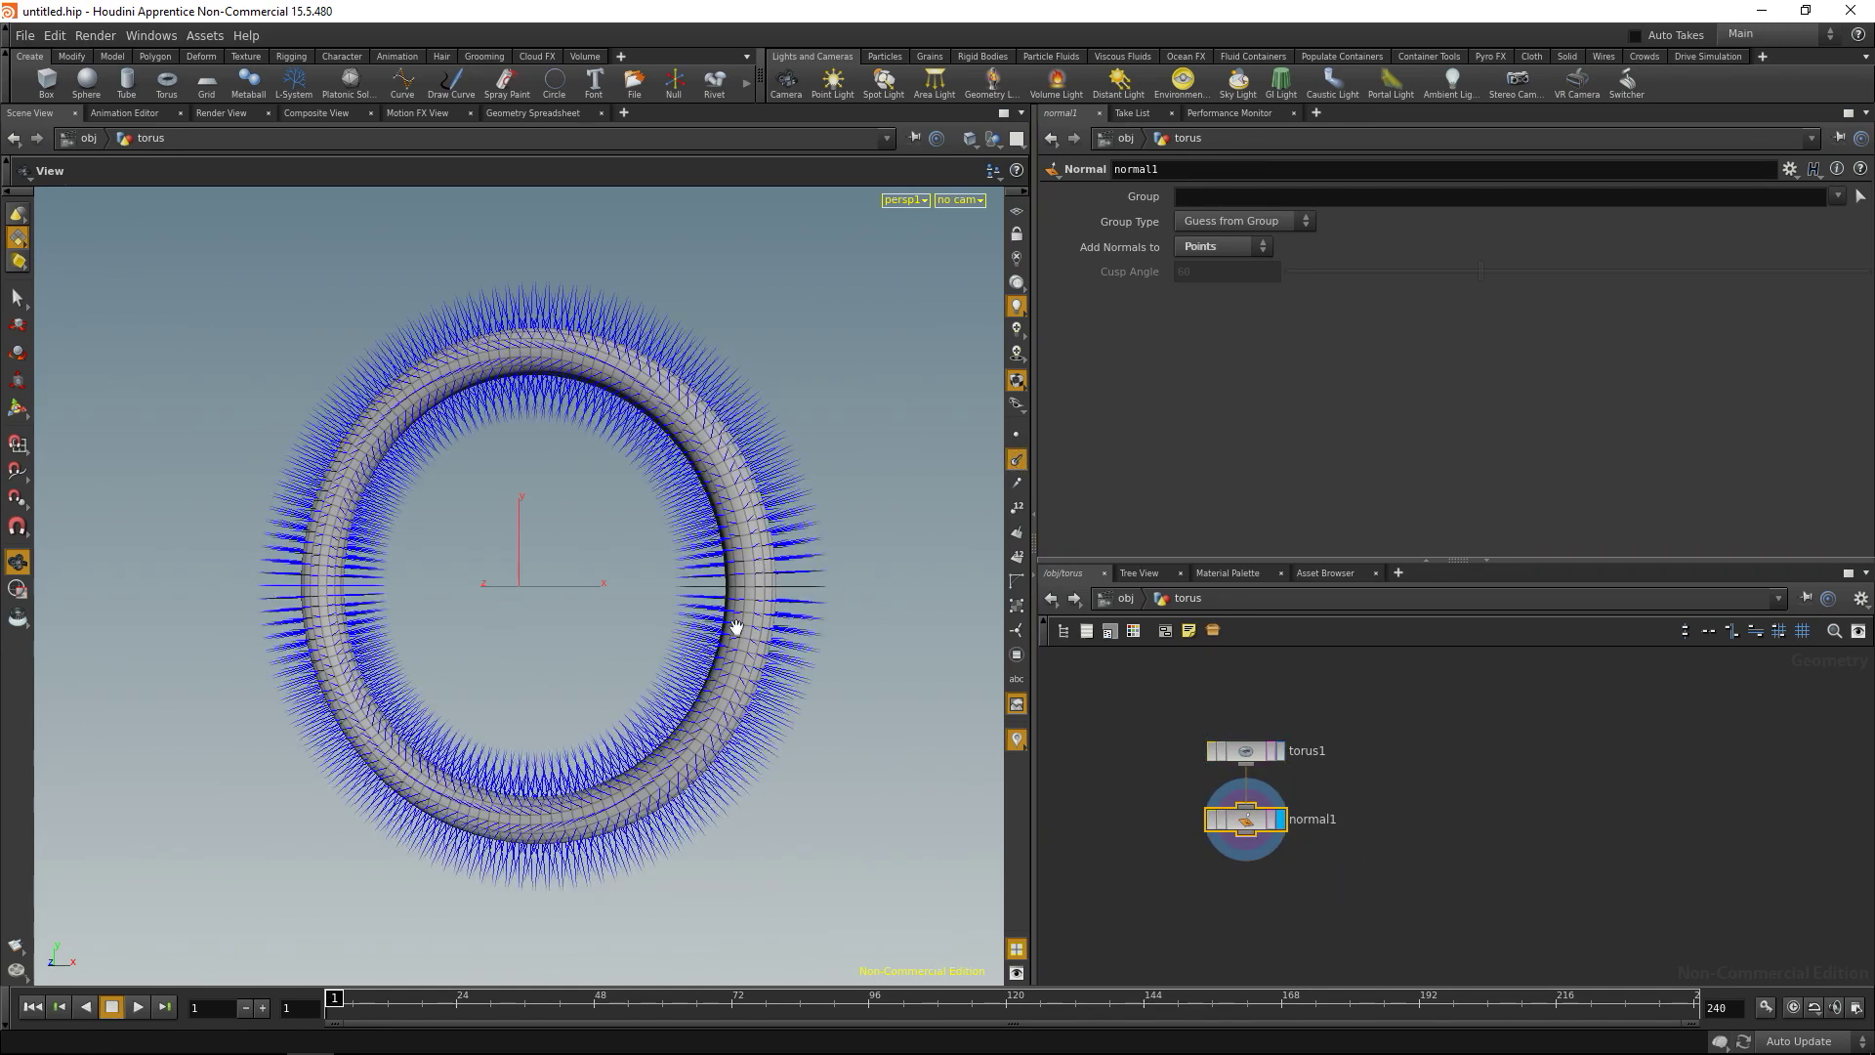
left_click(1016, 460)
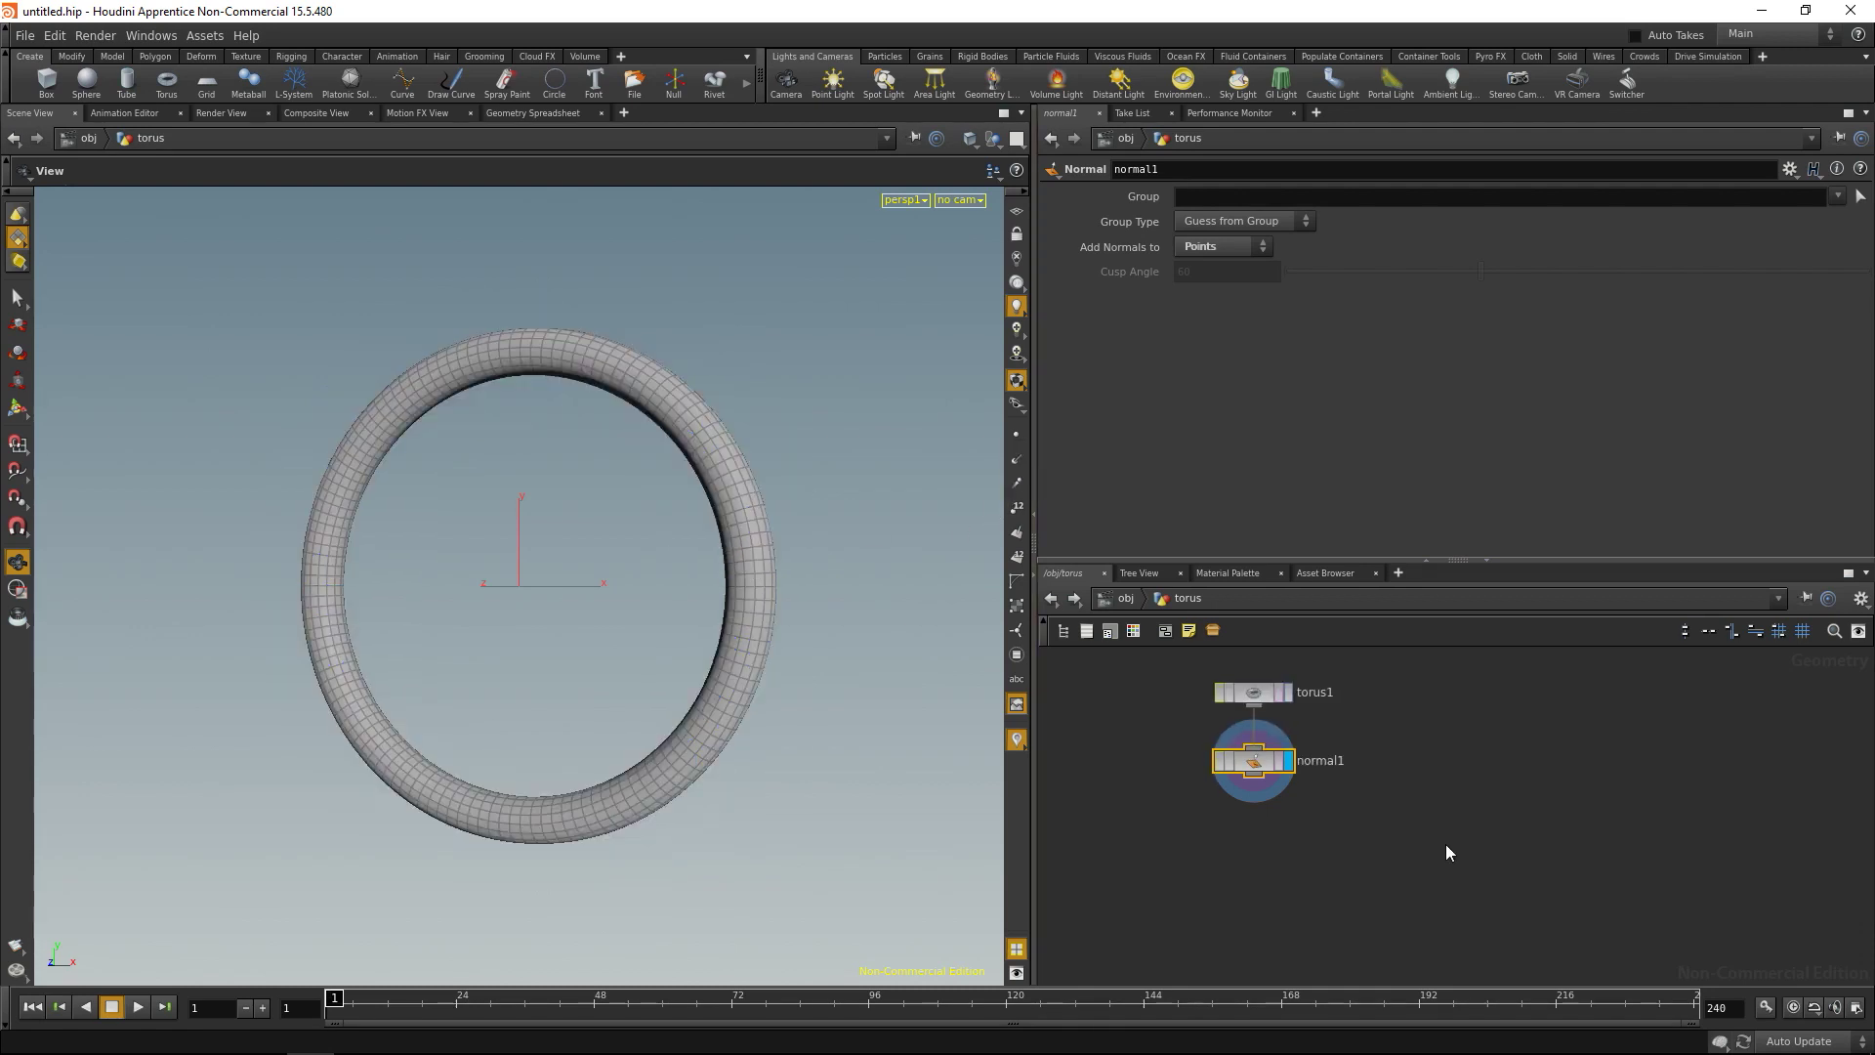
Add an Attribute Create node after normal1 and name its attribute pscale.
key("Tab")
type("a")
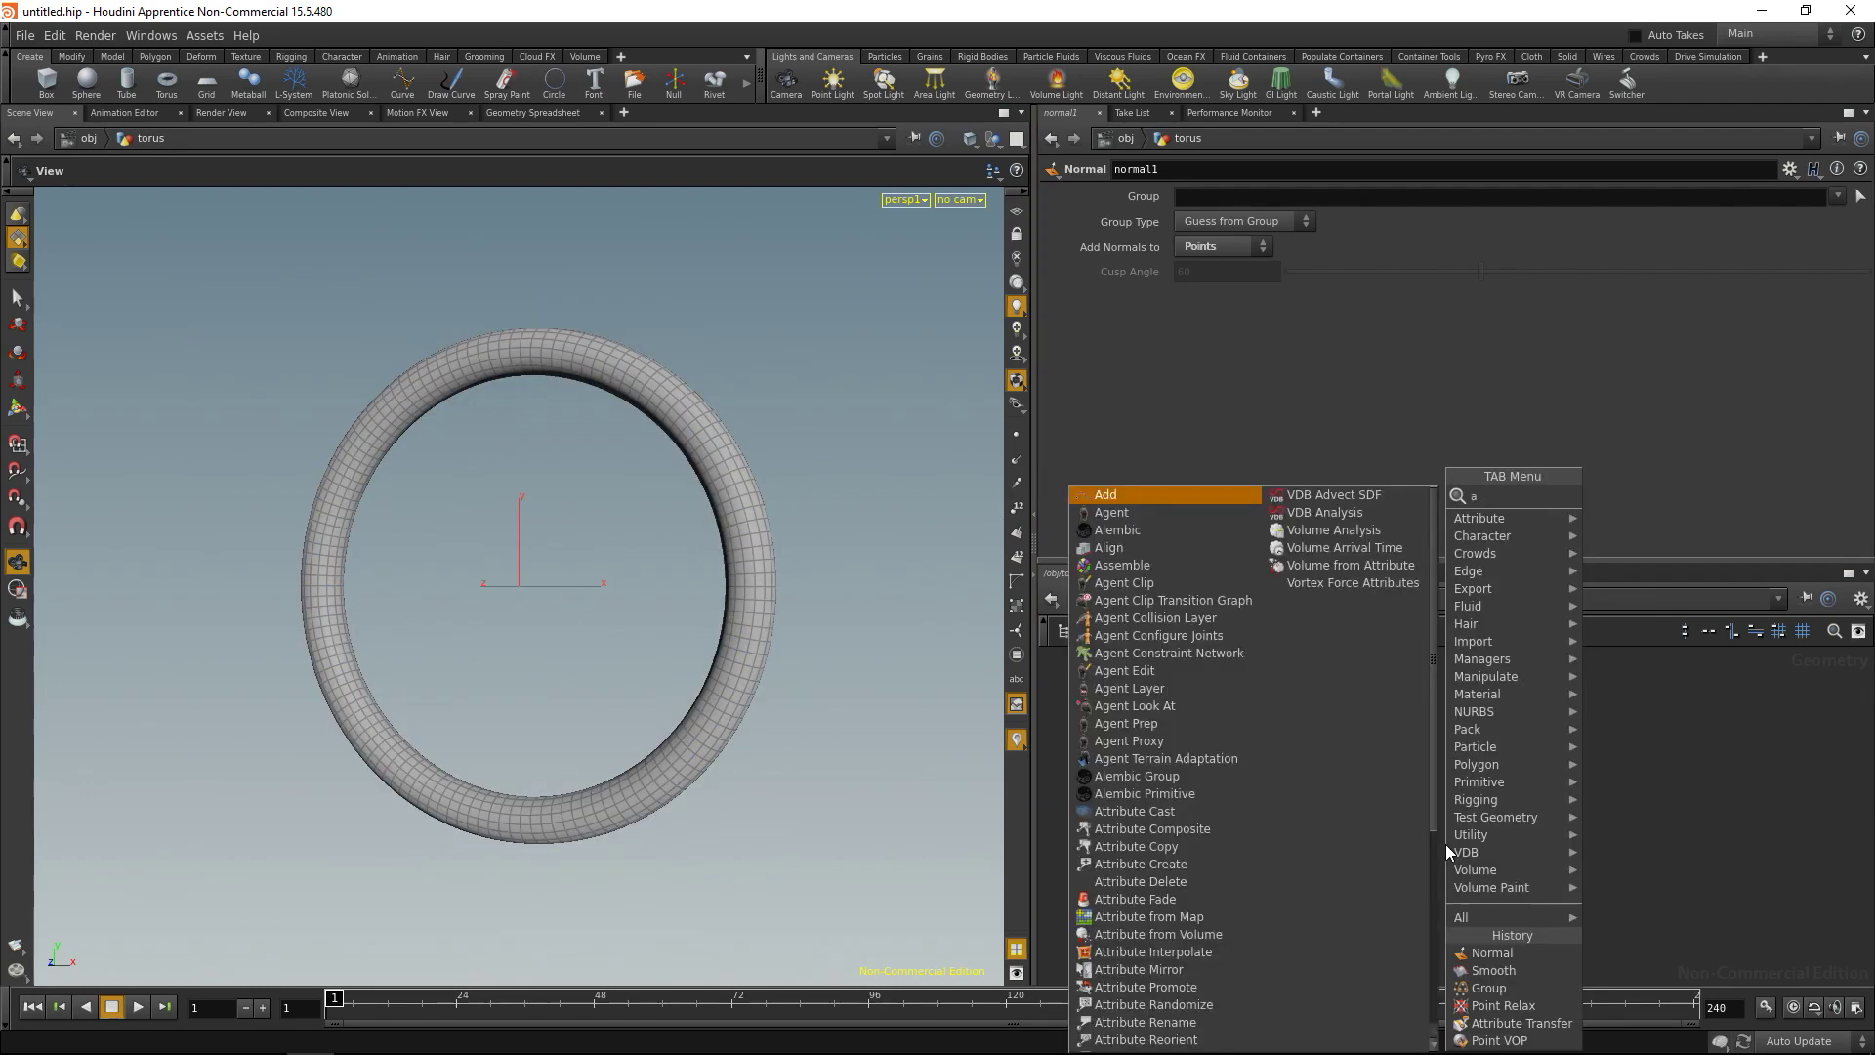
type("ttribcr")
key("Return")
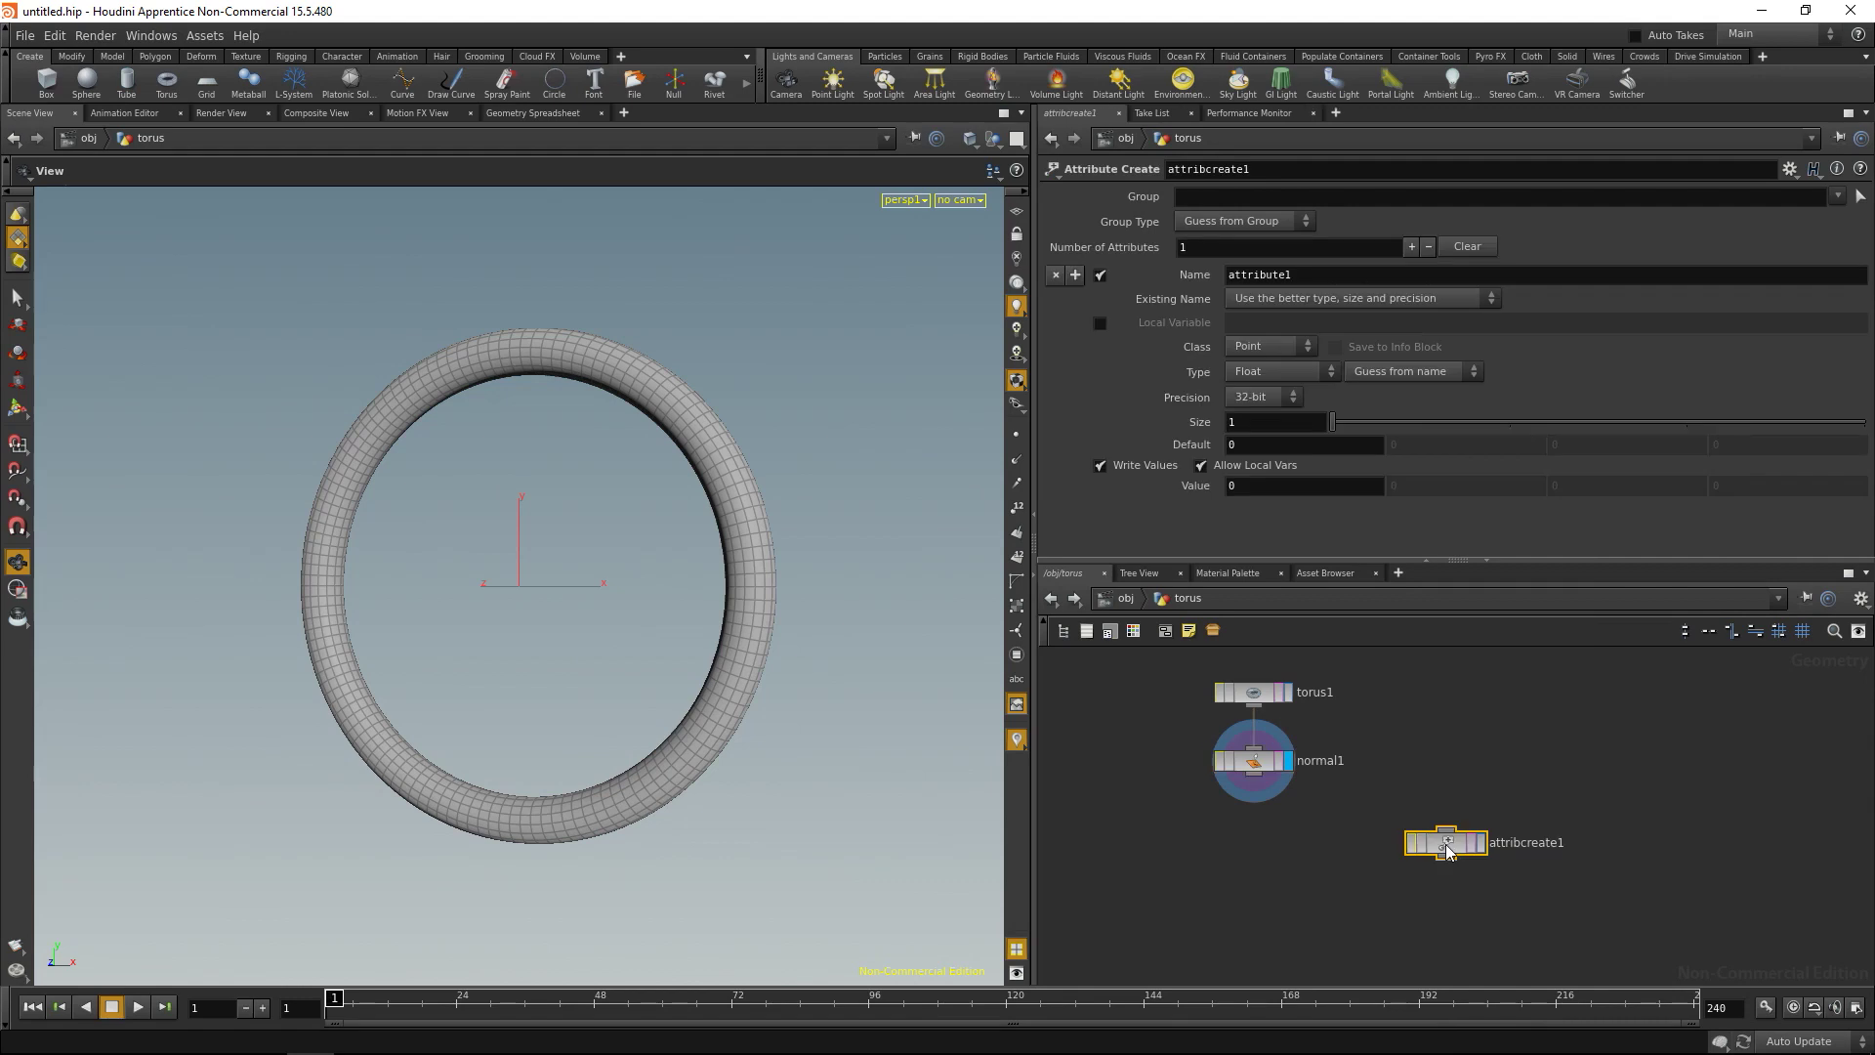
left_click(1232, 872)
left_click(1257, 778)
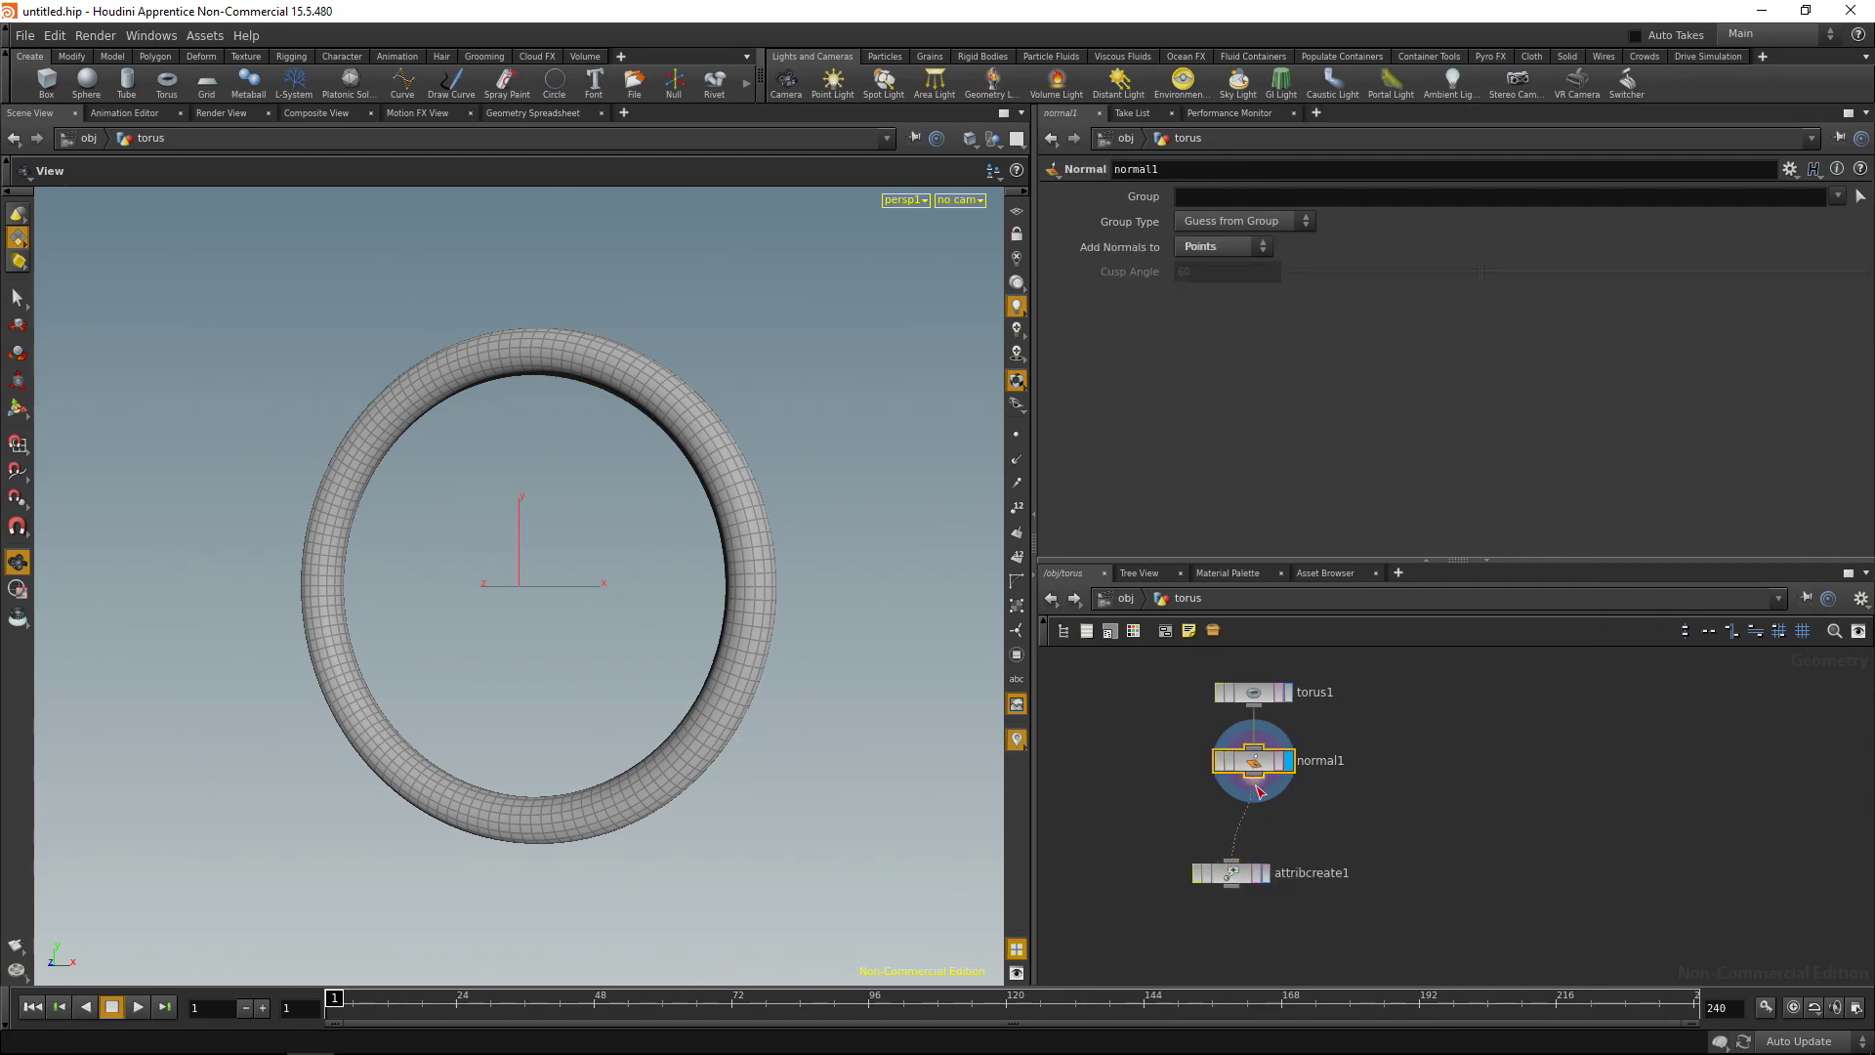
left_click_drag(1254, 801, 1281, 839)
left_click(1269, 840)
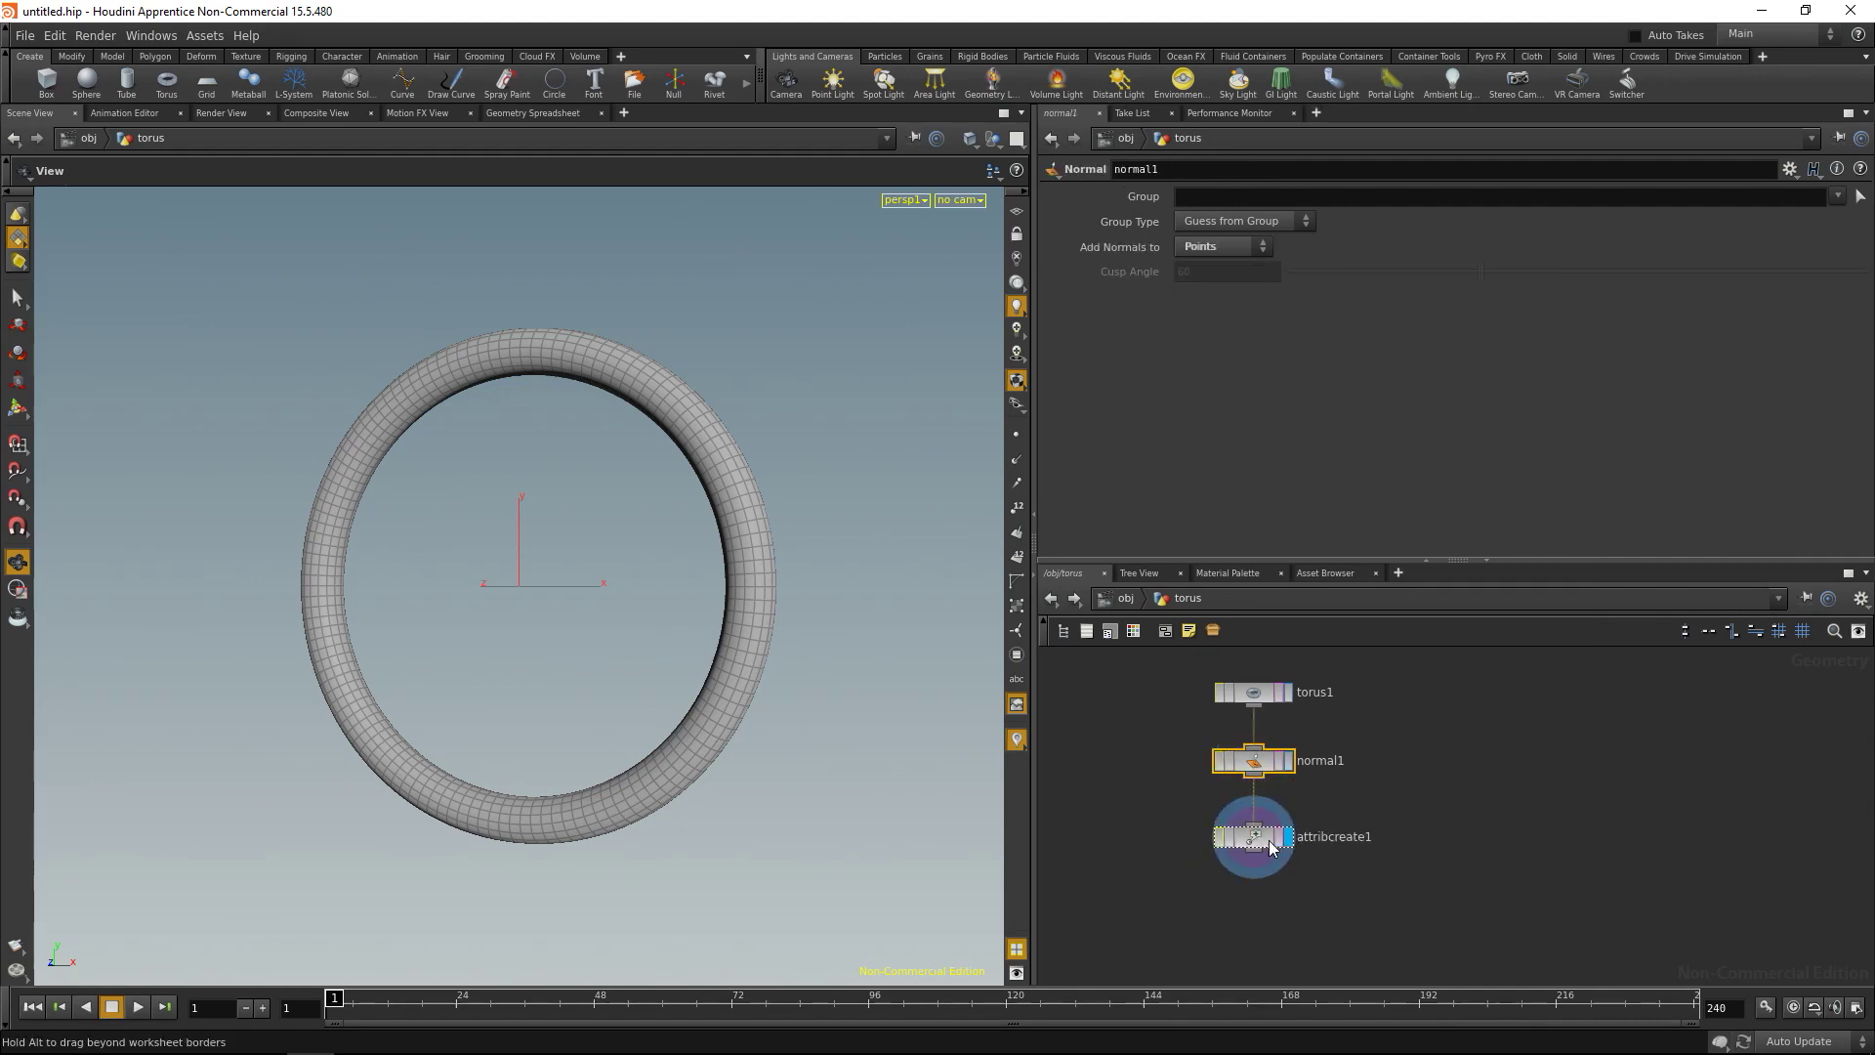
left_click_drag(1298, 274, 1165, 256)
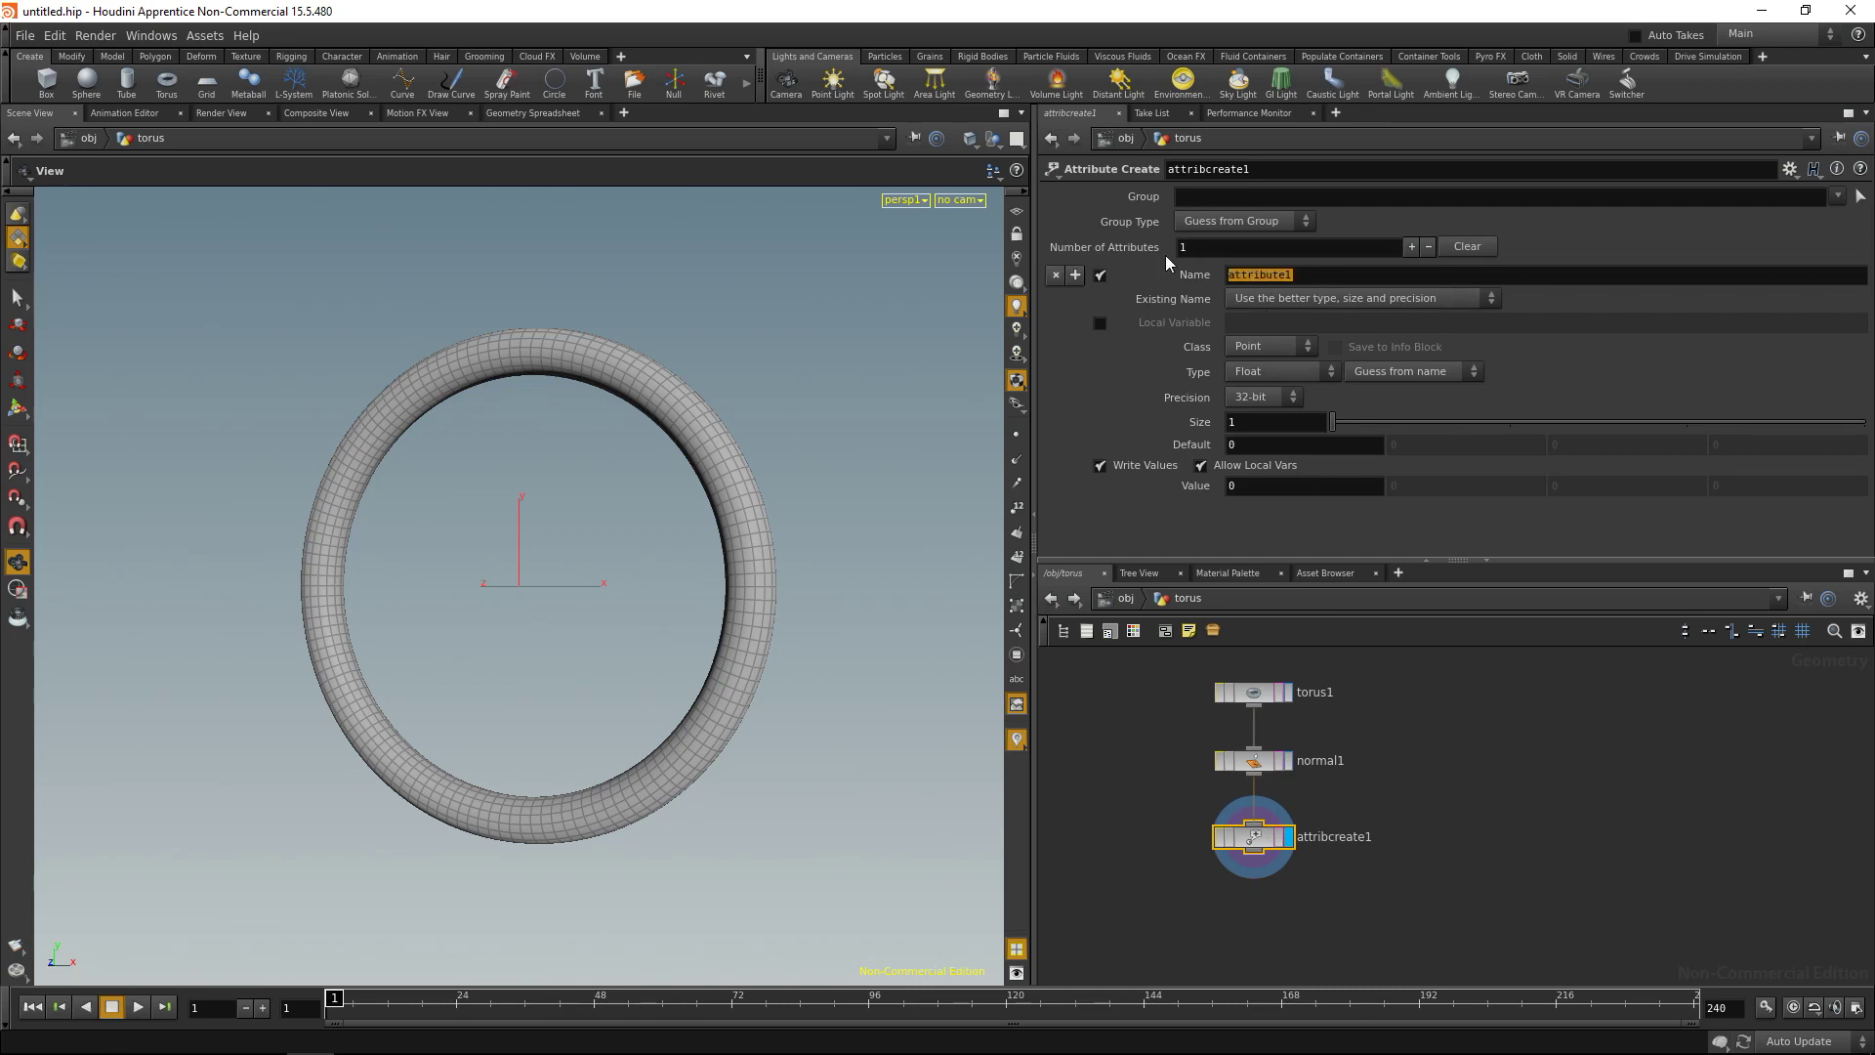
type("pscale")
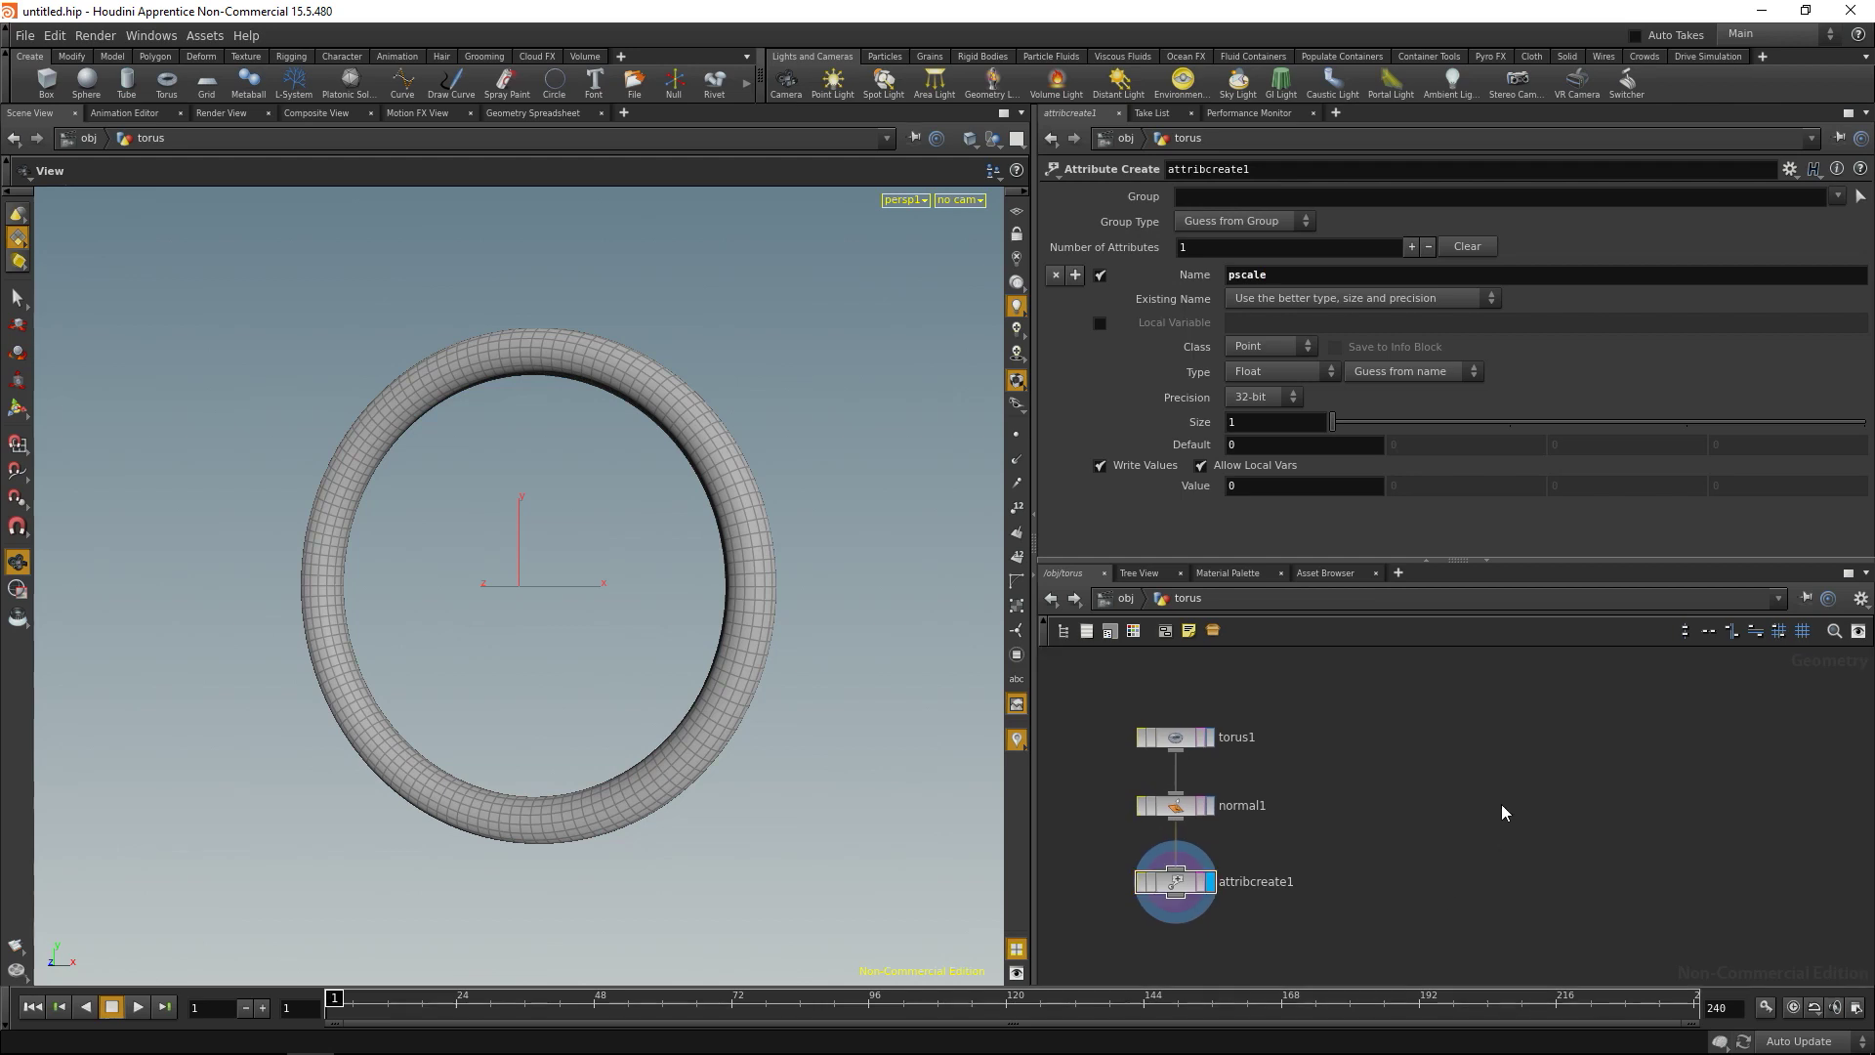
Add an Add node with one enabled point at Y 0.2, templating torus1.
key("Tab")
type("add")
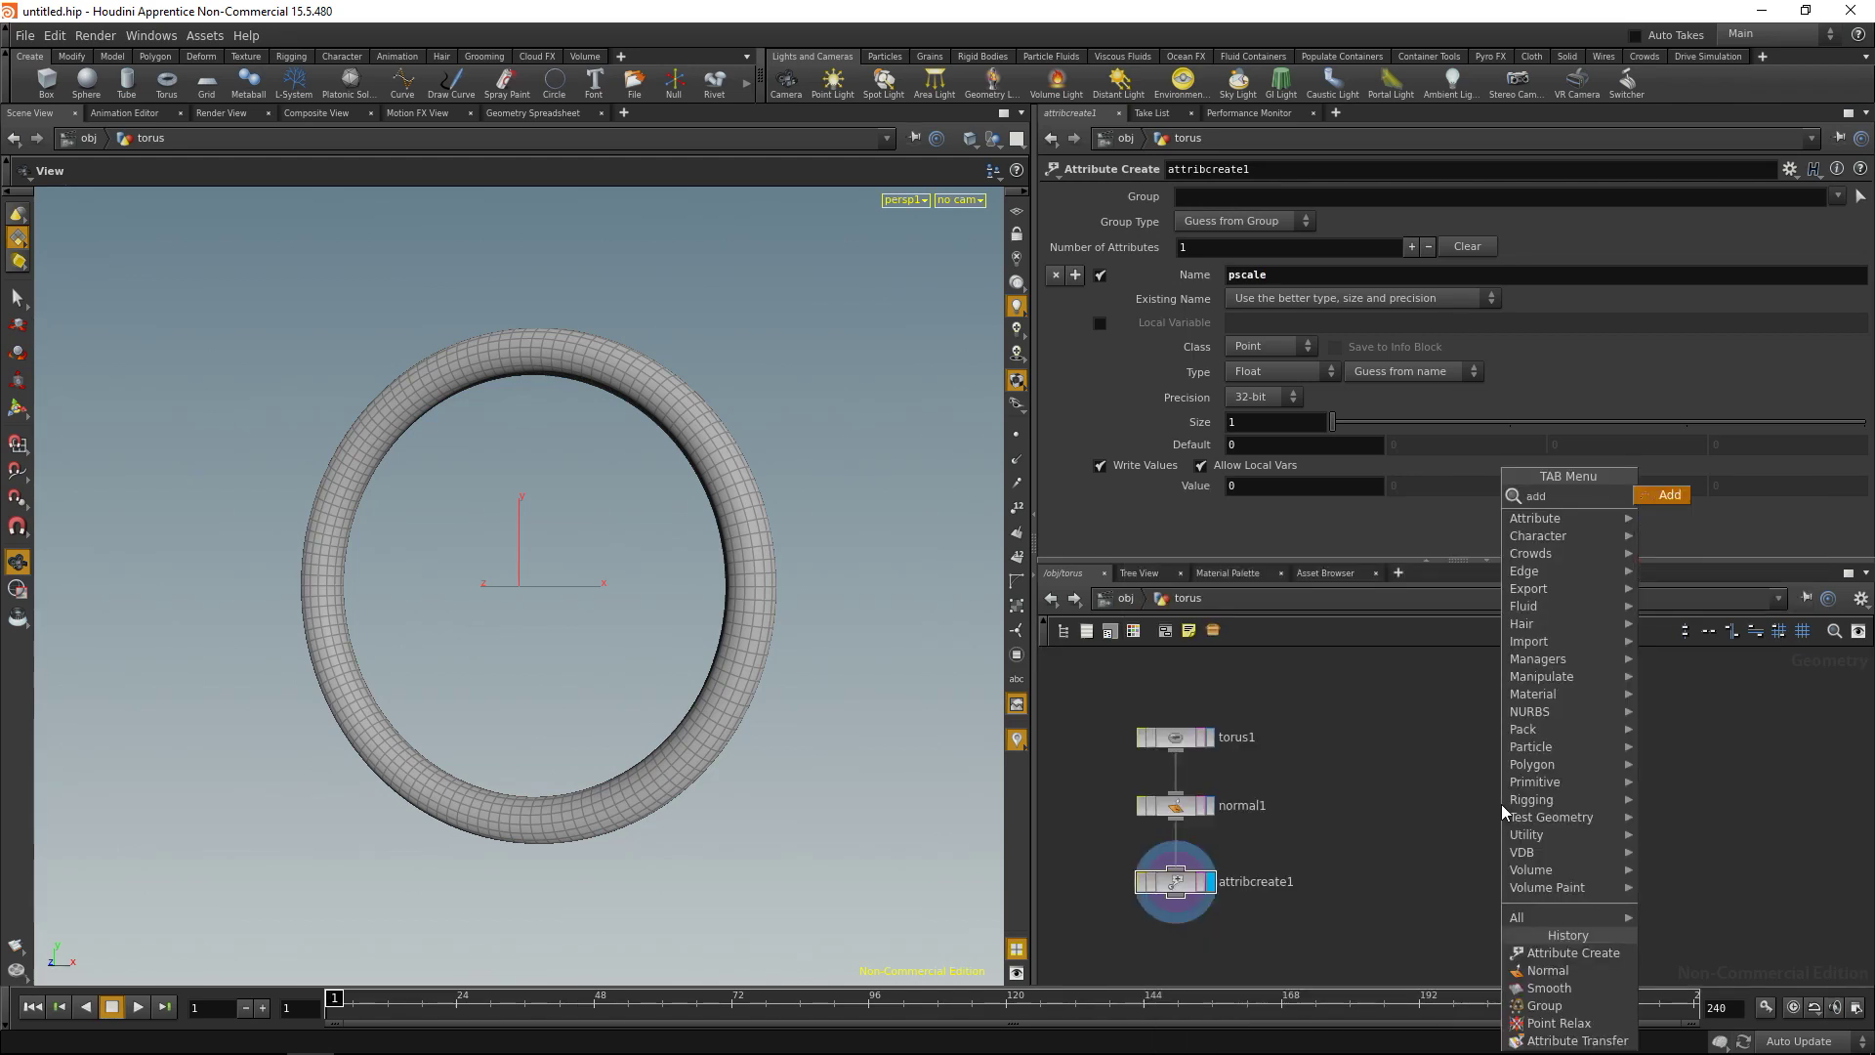
key("Return")
left_click(1502, 805)
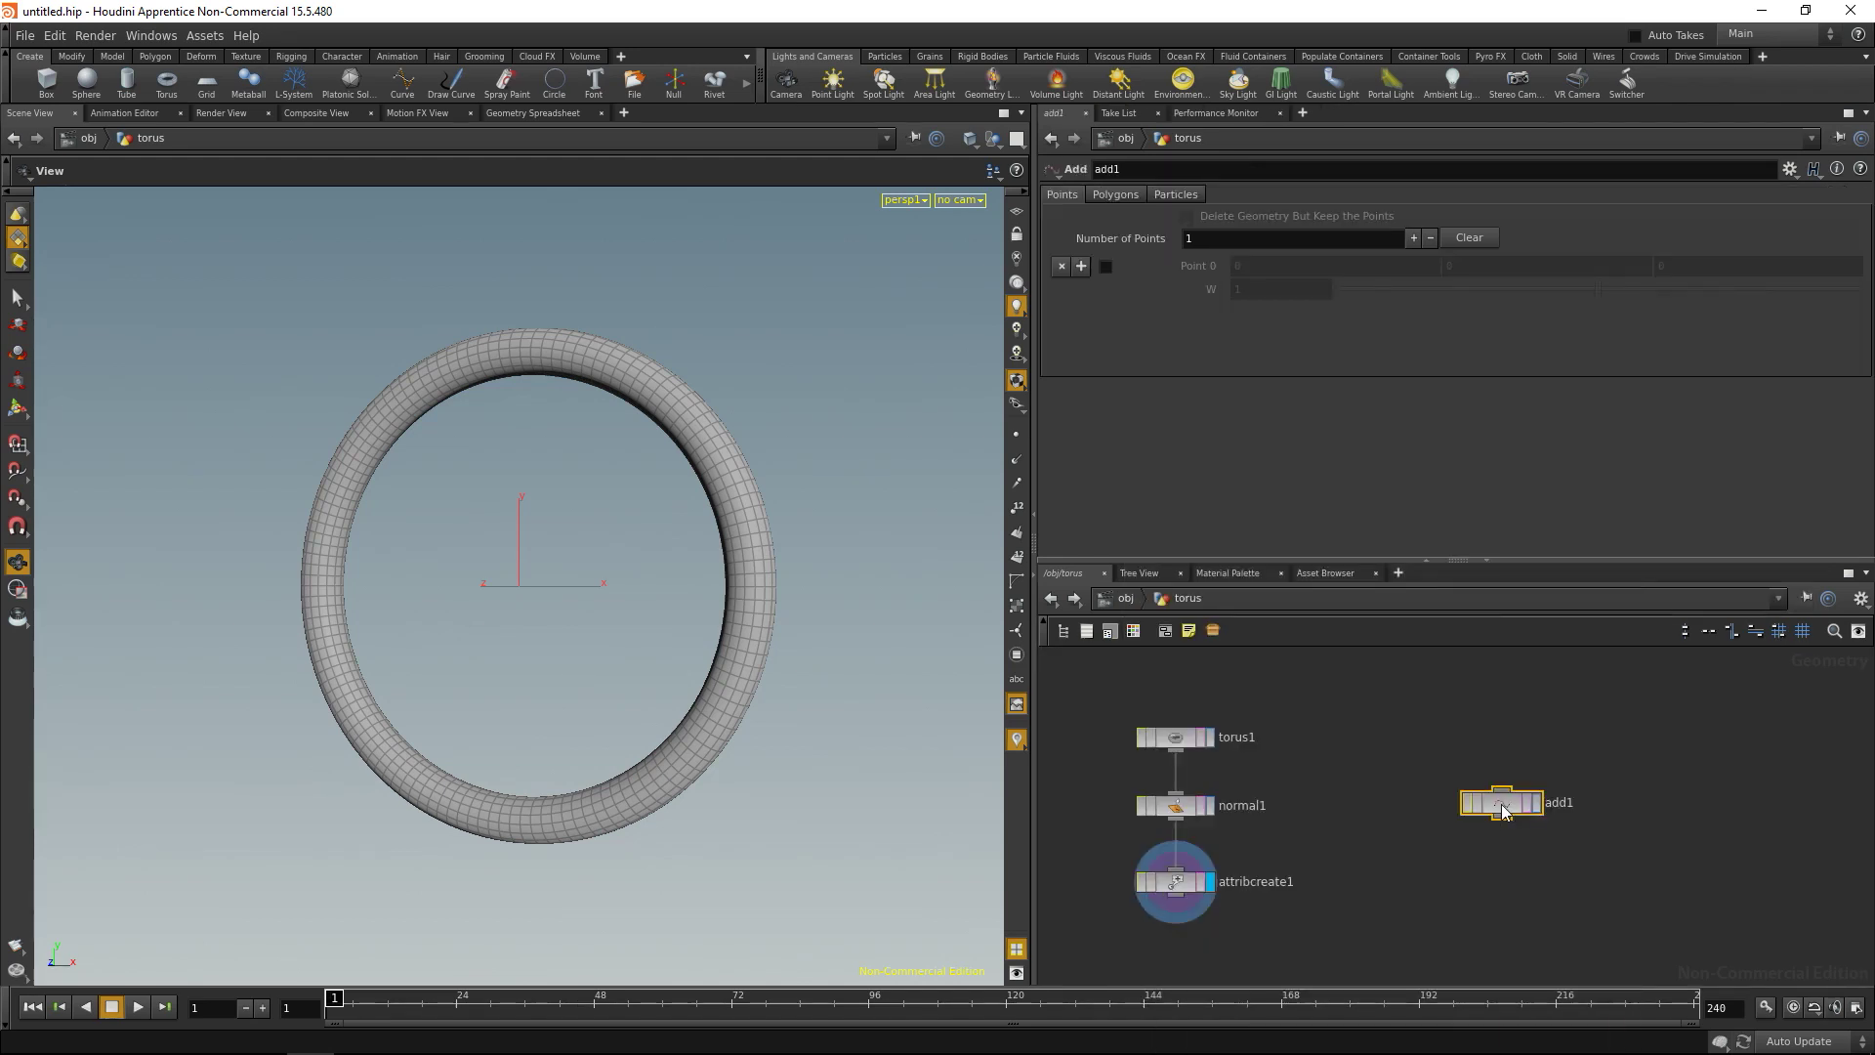
left_click(1106, 267)
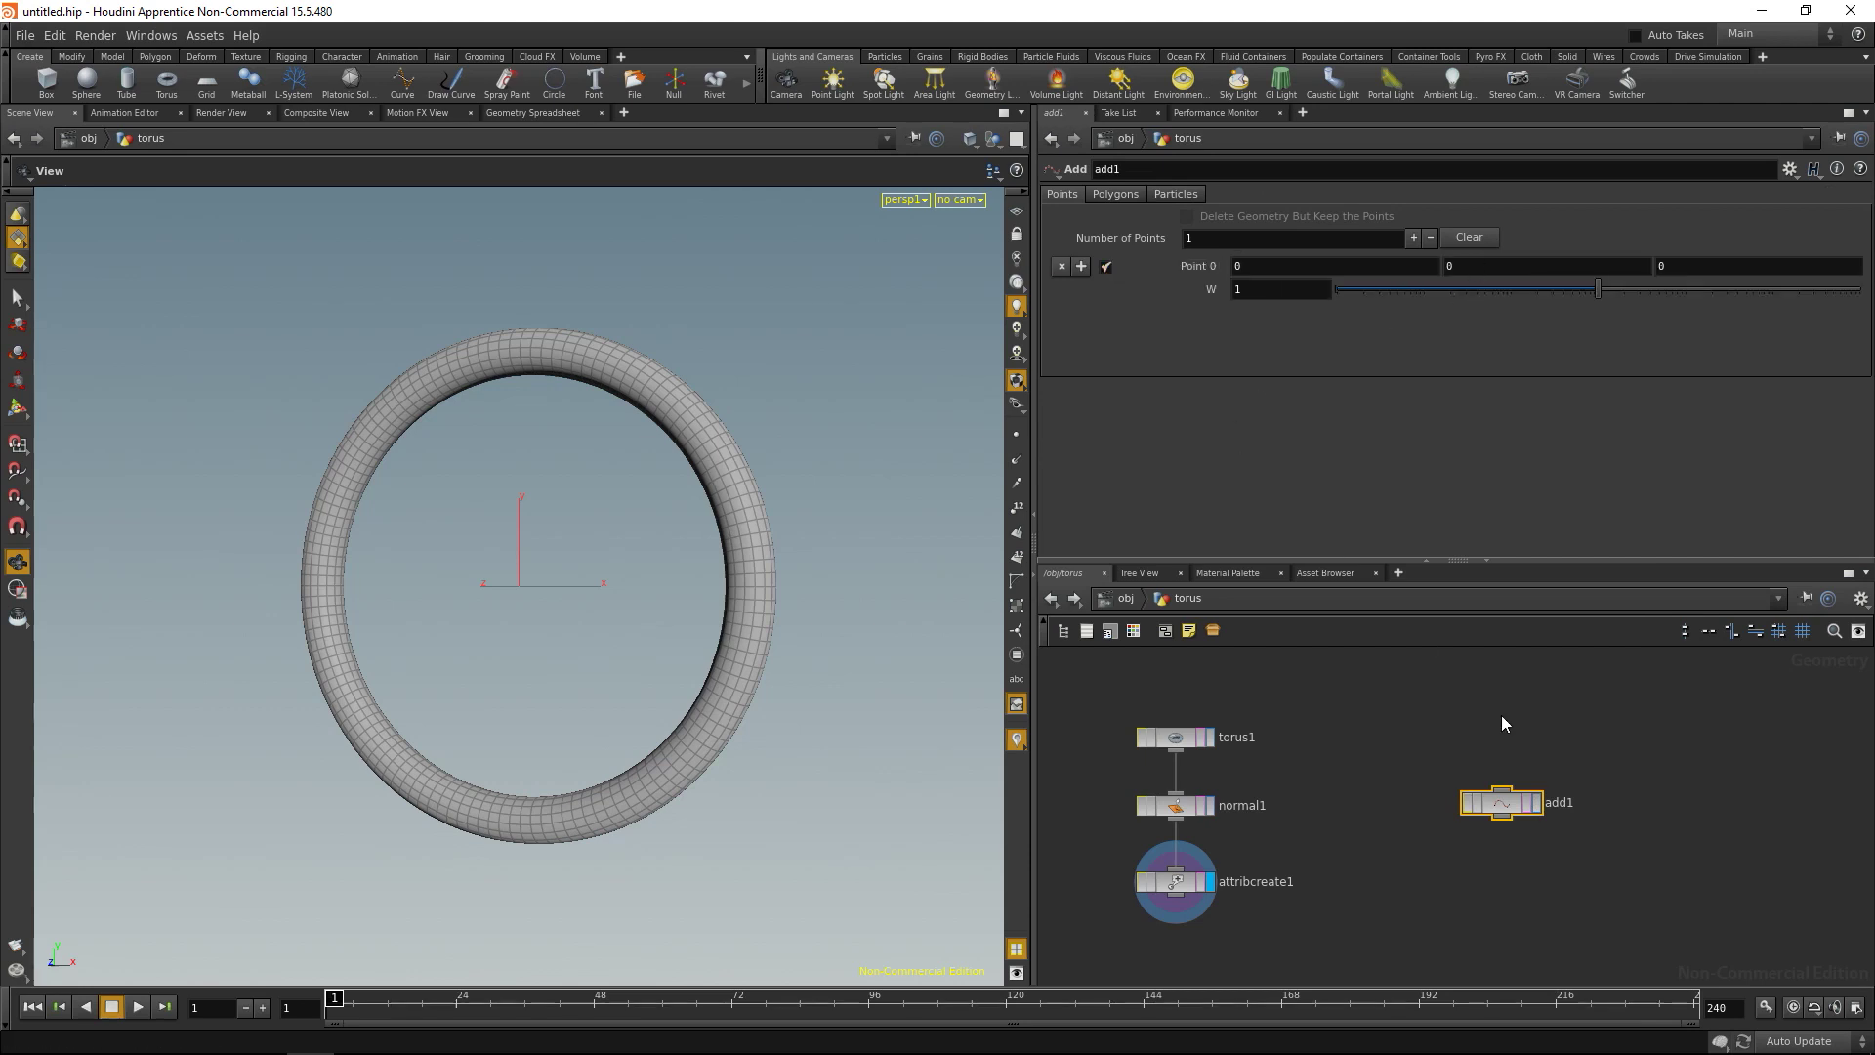
left_click(1535, 805)
left_click(1197, 737)
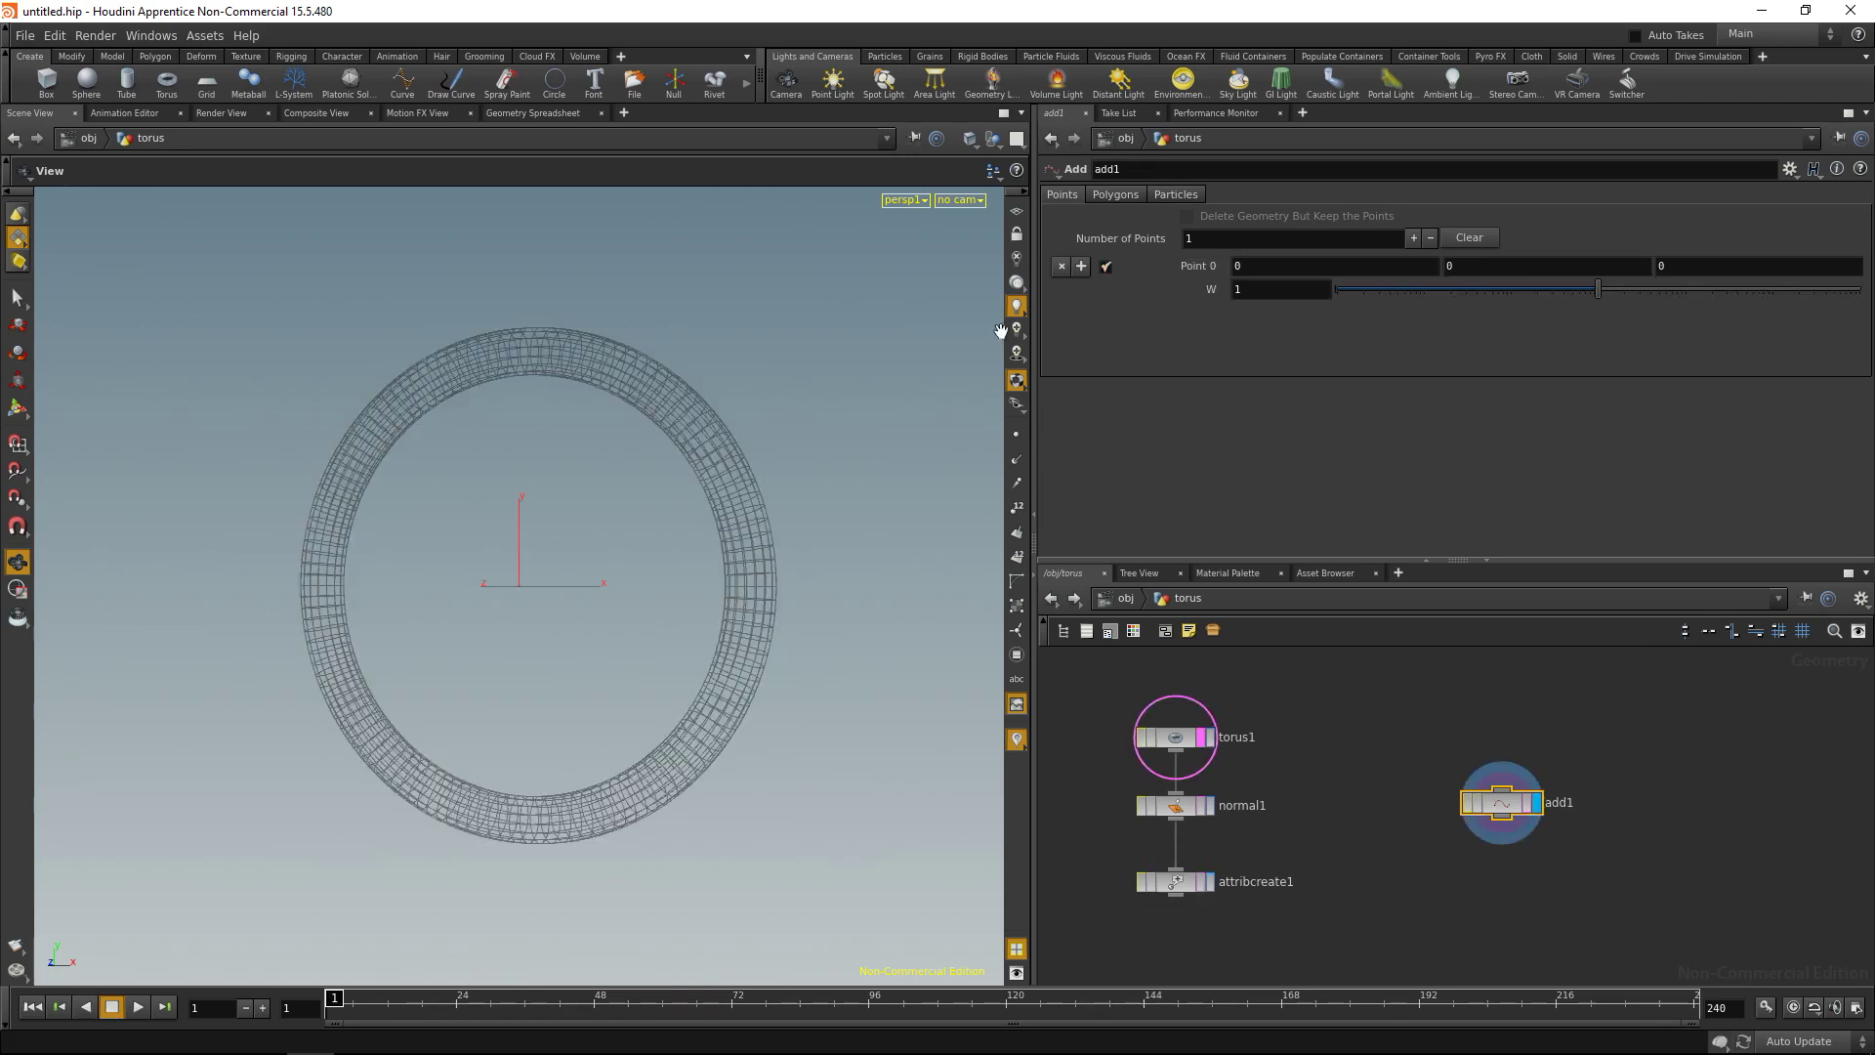
left_click(1469, 261)
type(".2")
left_click_drag(1501, 803, 1464, 734)
Wire a second Attribute Create after add1, with attribute pscale and value .1.
key("Tab")
type("a")
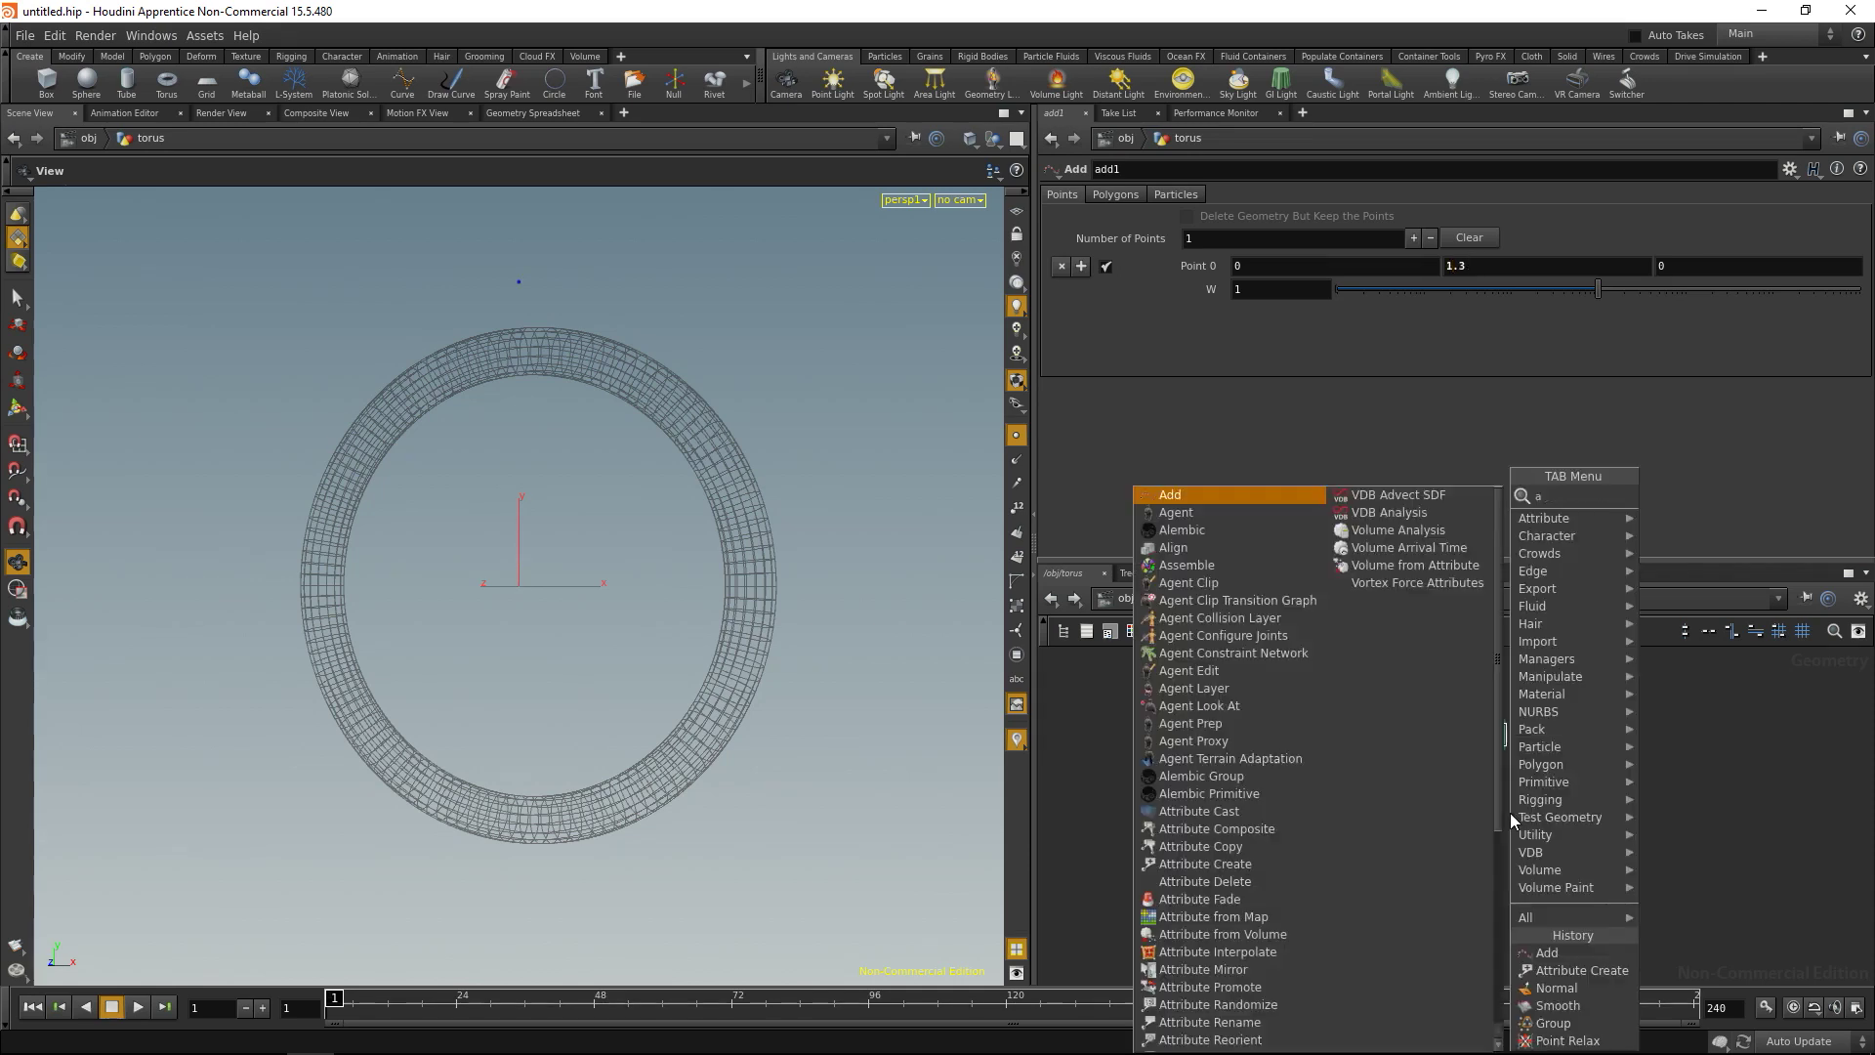
type("ttrib create")
key("Return")
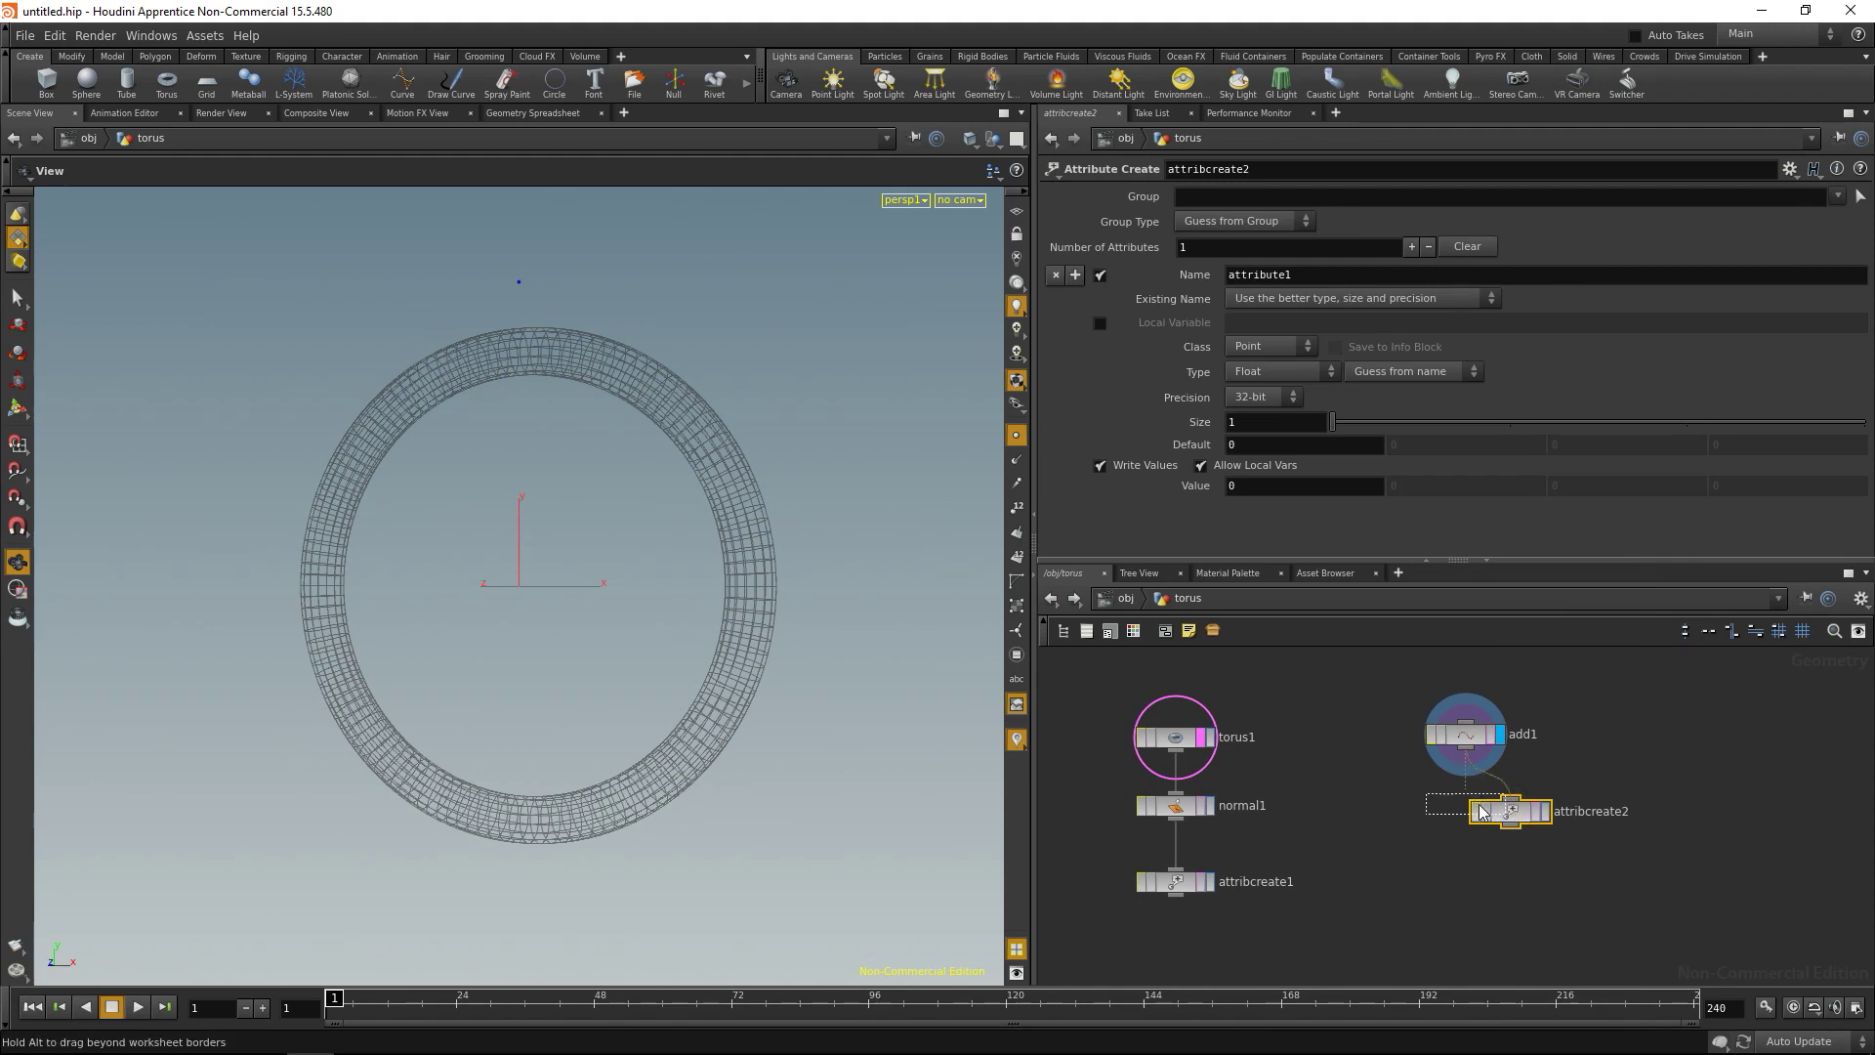
left_click(1464, 796)
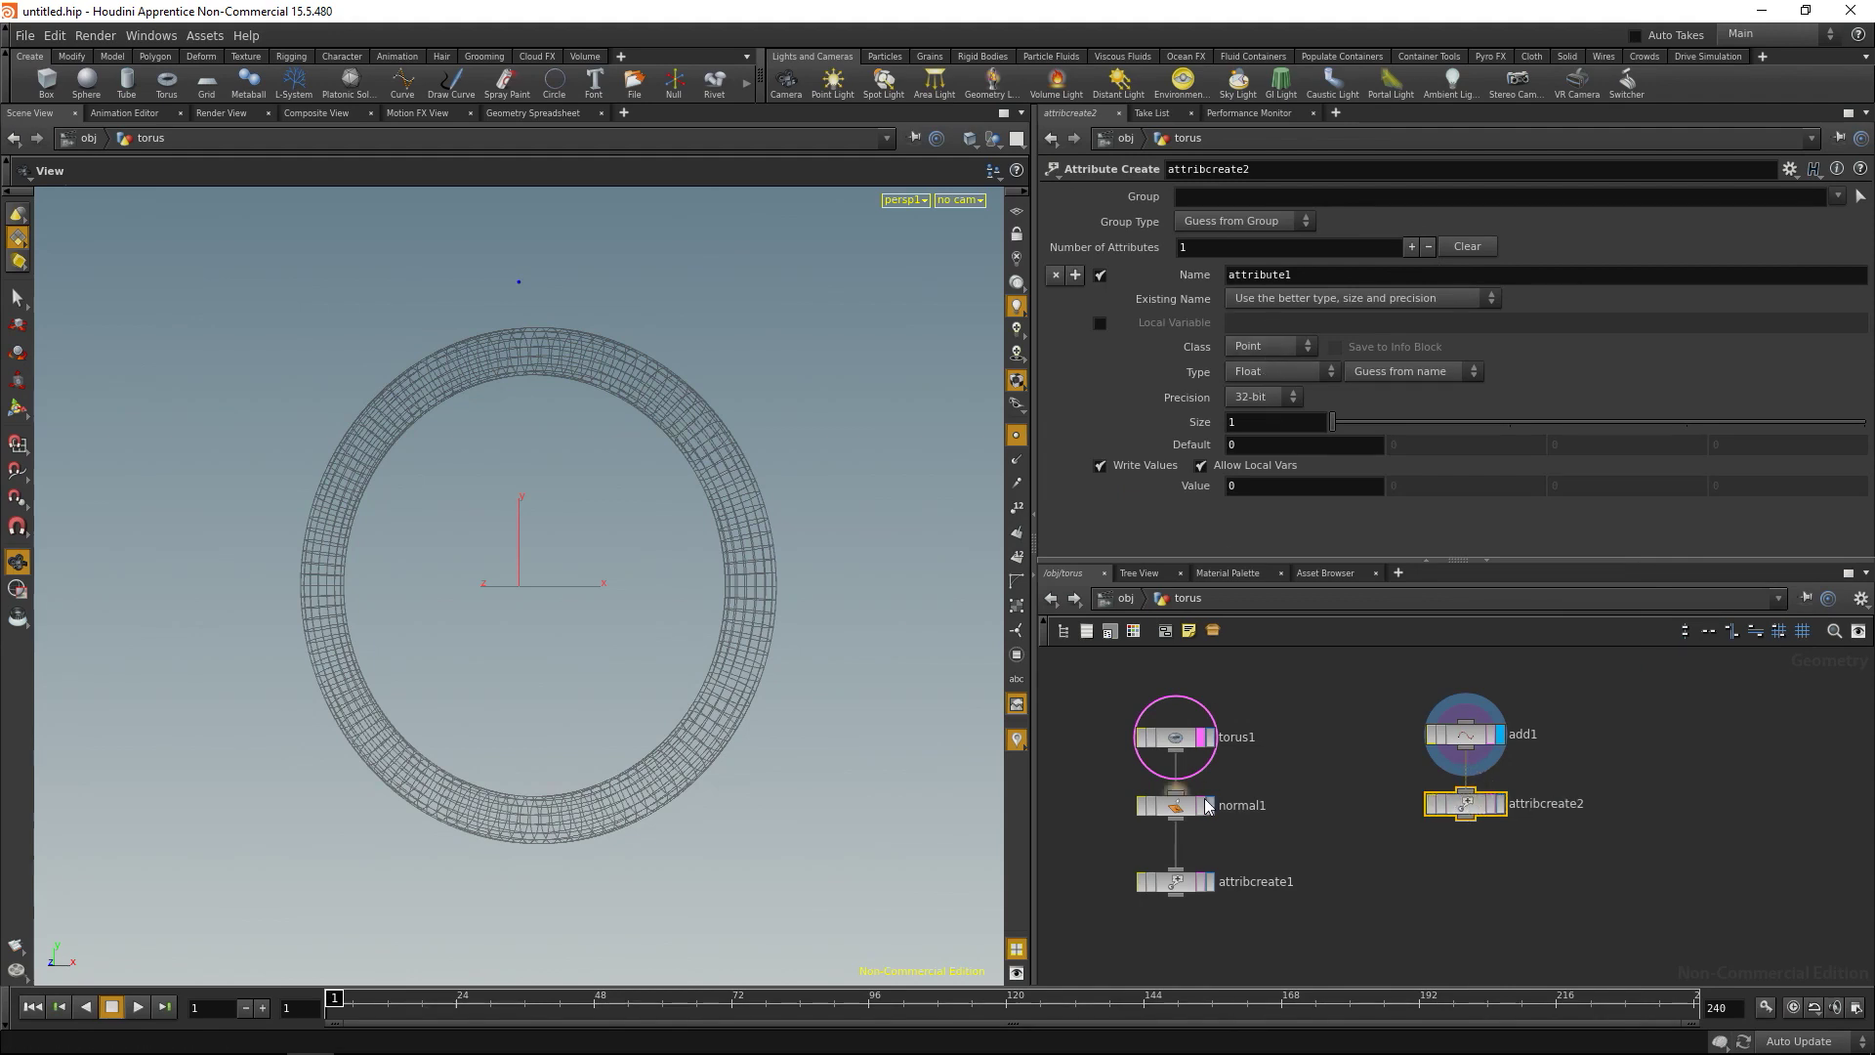
left_click(1175, 881)
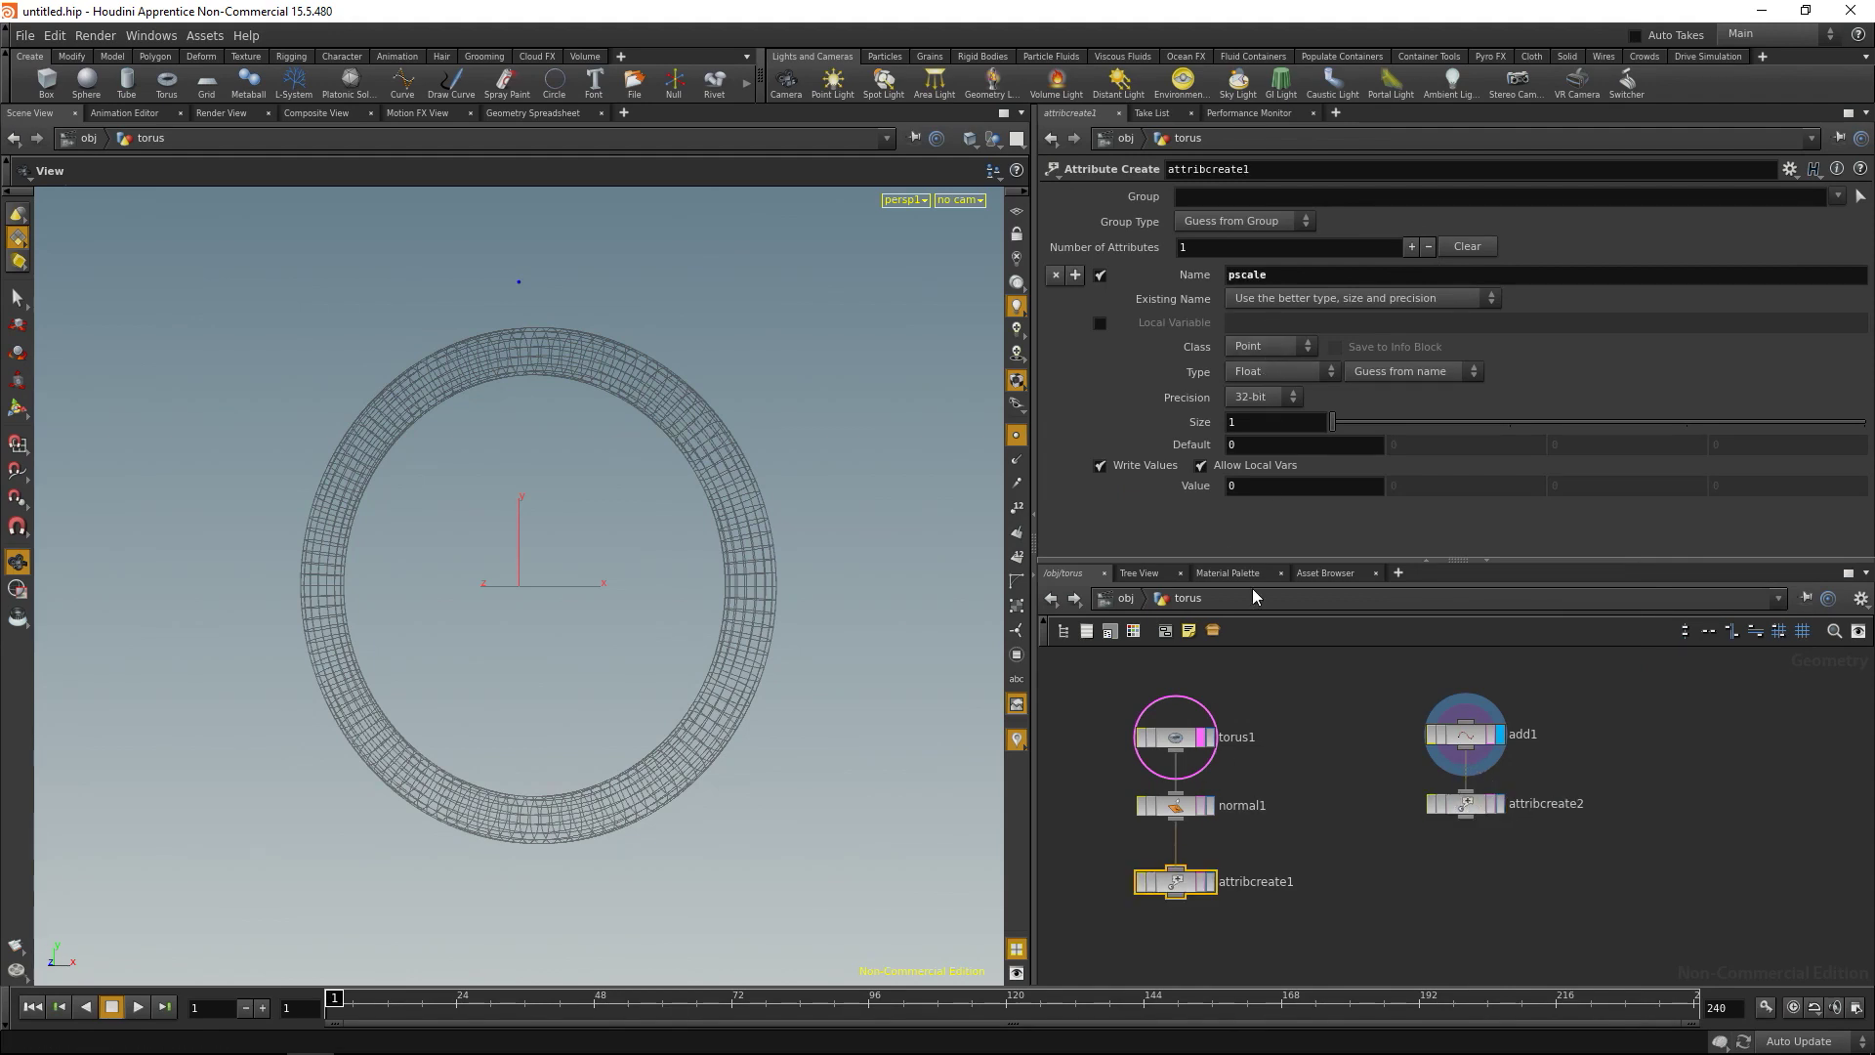
left_click(1465, 803)
double_click(1260, 275)
type("ps")
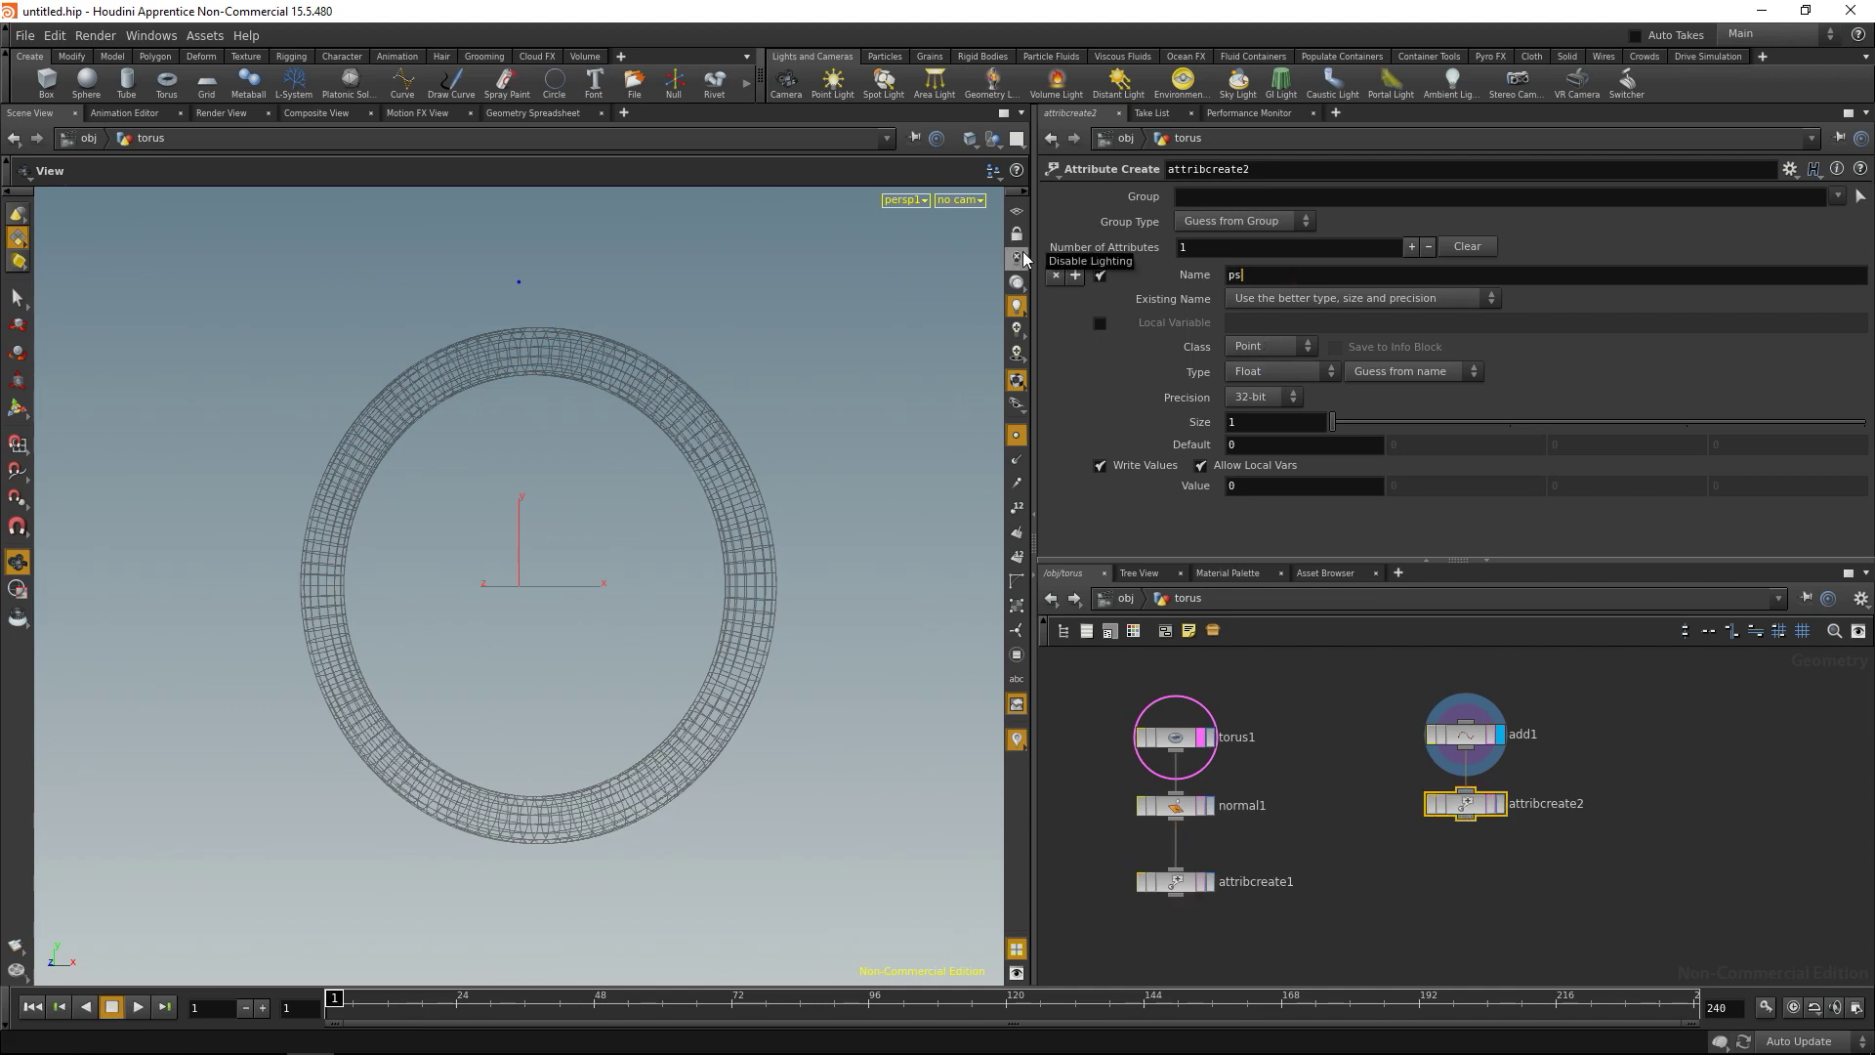
type("cale")
left_click(1236, 488)
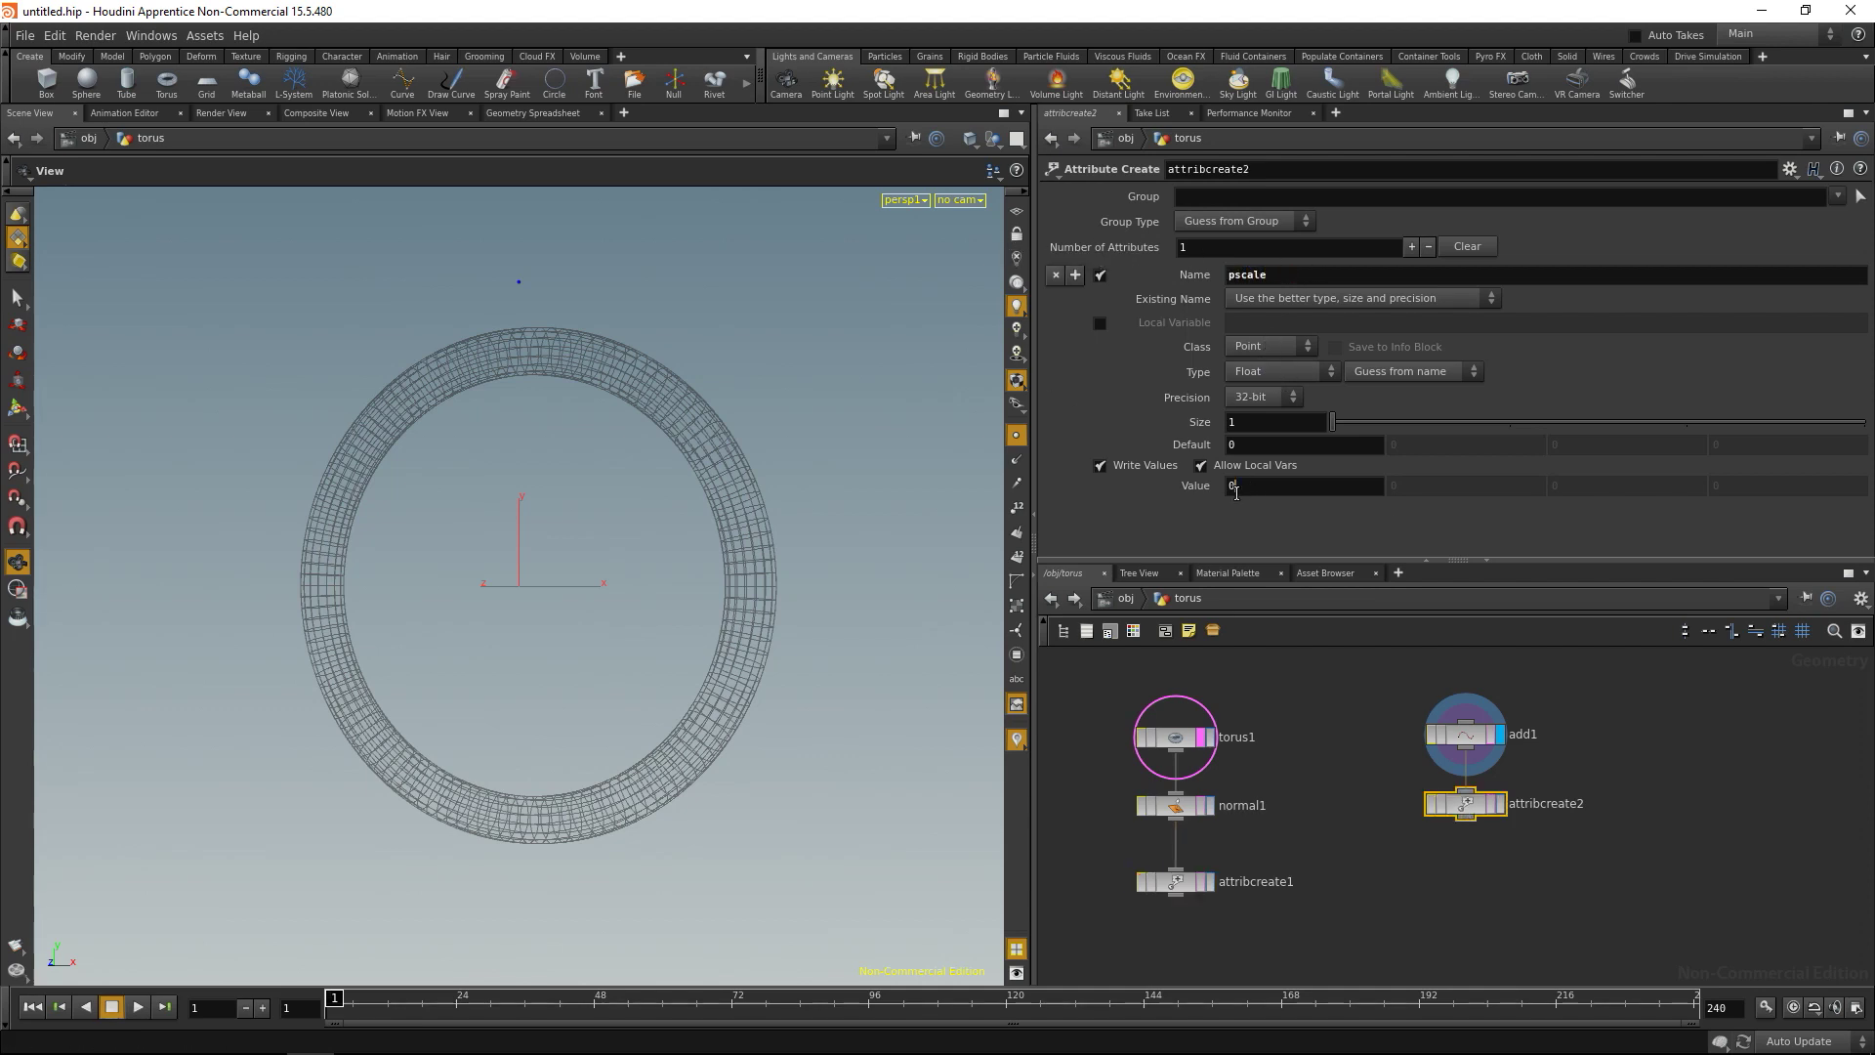
type(".1l")
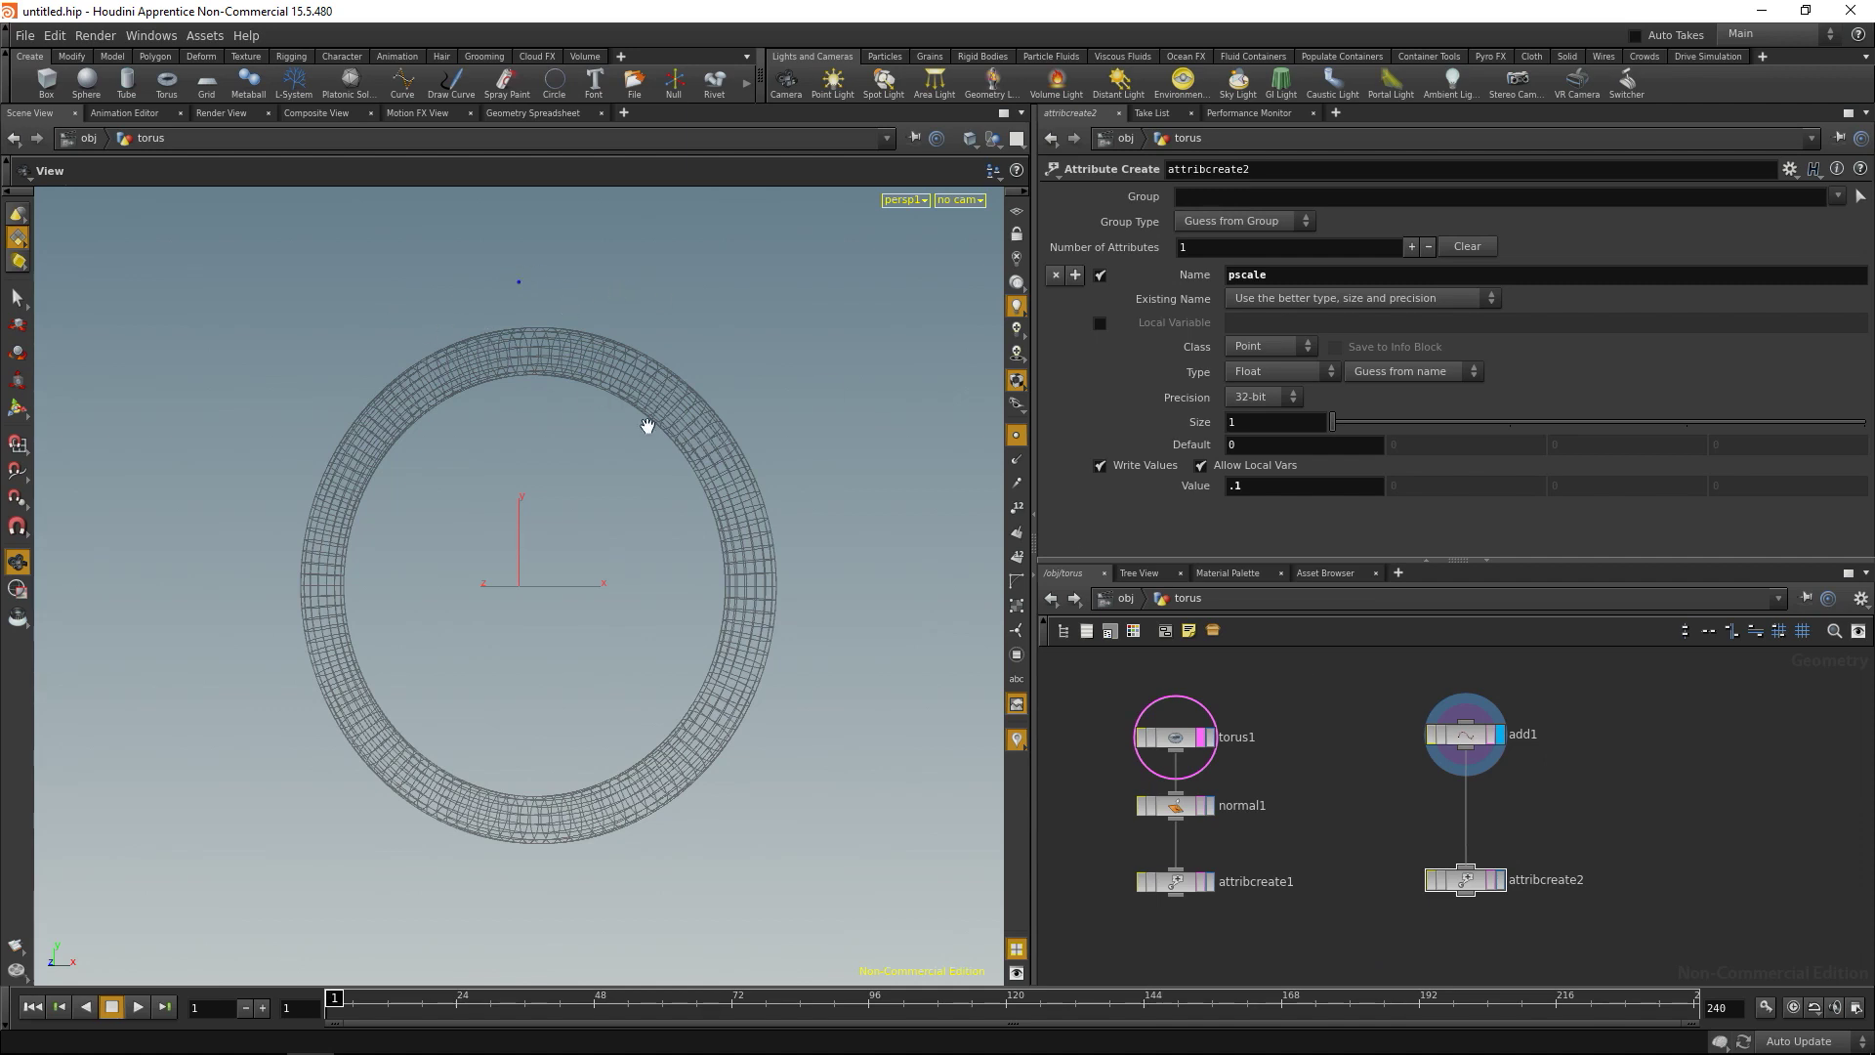
Create solver1 fed by attribcreate1 and attribcreate2, and dive inside it.
mouse_move(1336, 822)
middle_mouse_down()
mouse_move(1352, 782)
mouse_move(1356, 841)
middle_mouse_up()
key("Tab")
type("solv")
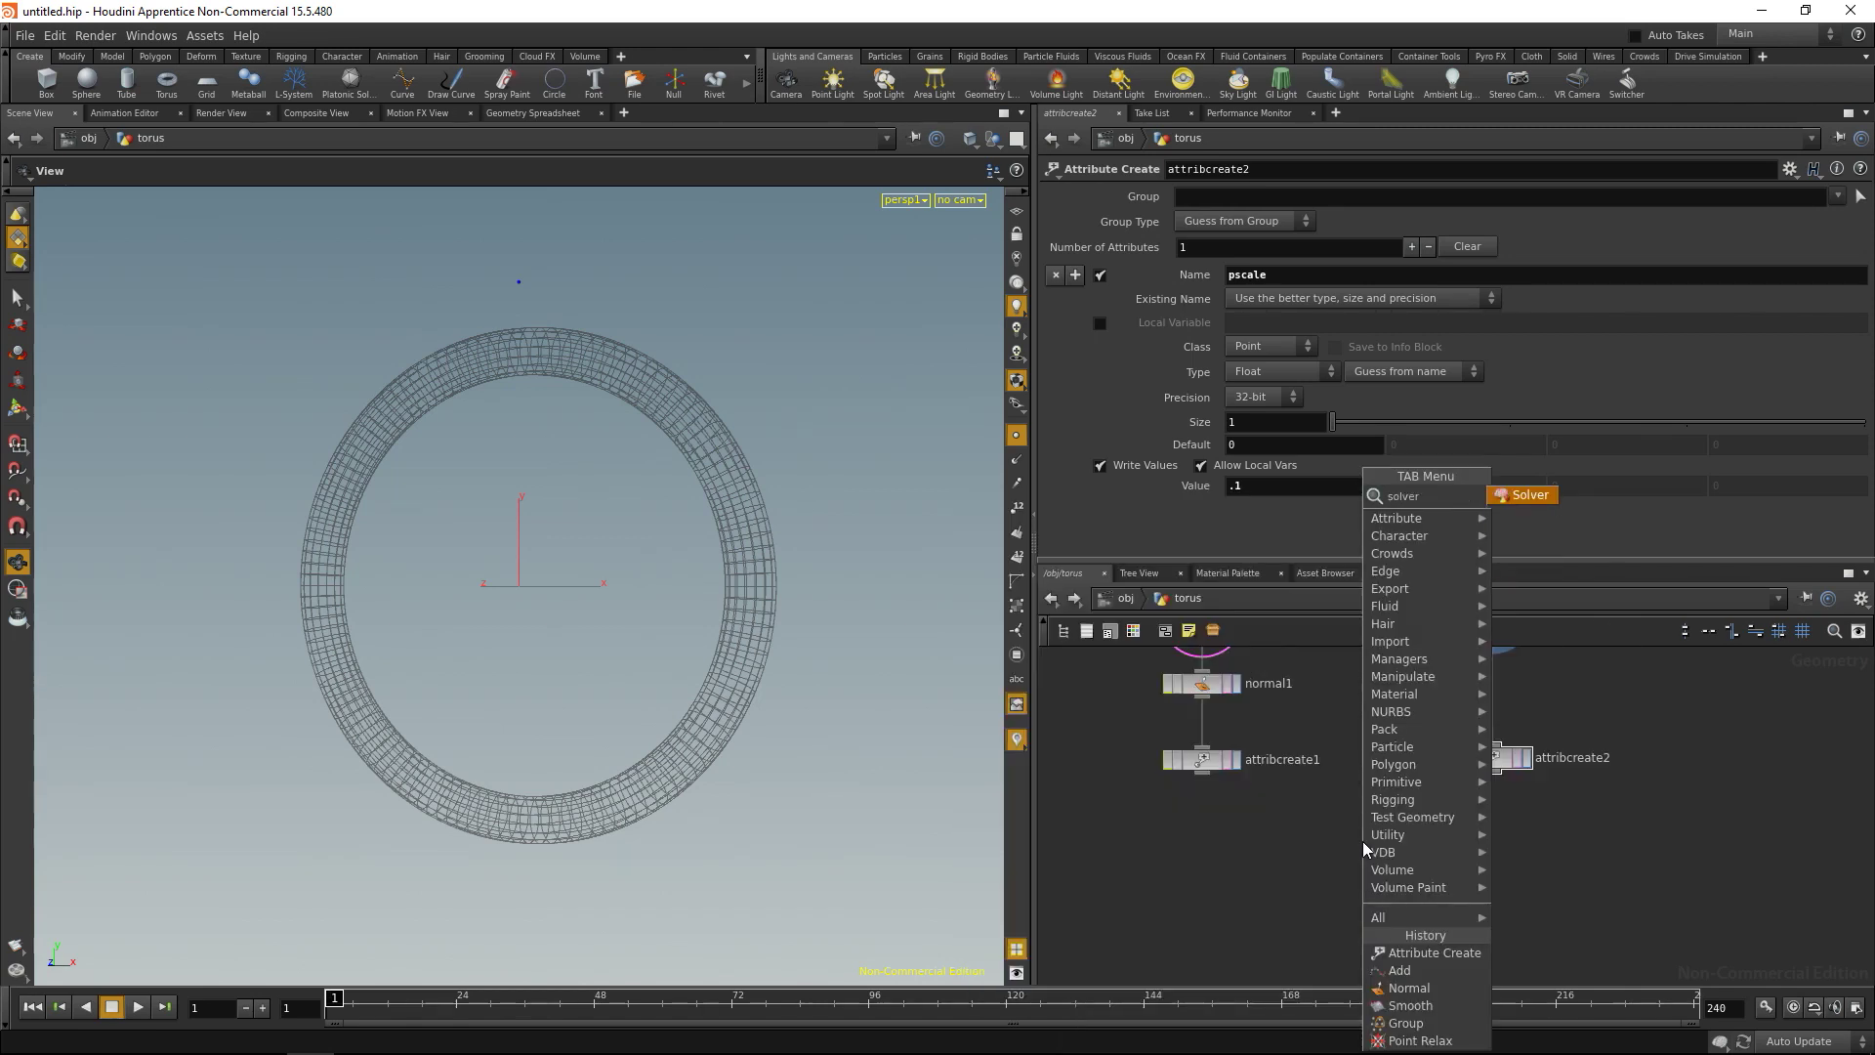
key("Return")
left_click(1373, 918)
mouse_move(1202, 773)
left_mouse_down()
mouse_move(1330, 913)
mouse_move(1352, 903)
left_mouse_up()
mouse_move(1491, 773)
left_mouse_down()
mouse_move(1359, 915)
mouse_move(1325, 856)
left_mouse_up()
double_click(1316, 859)
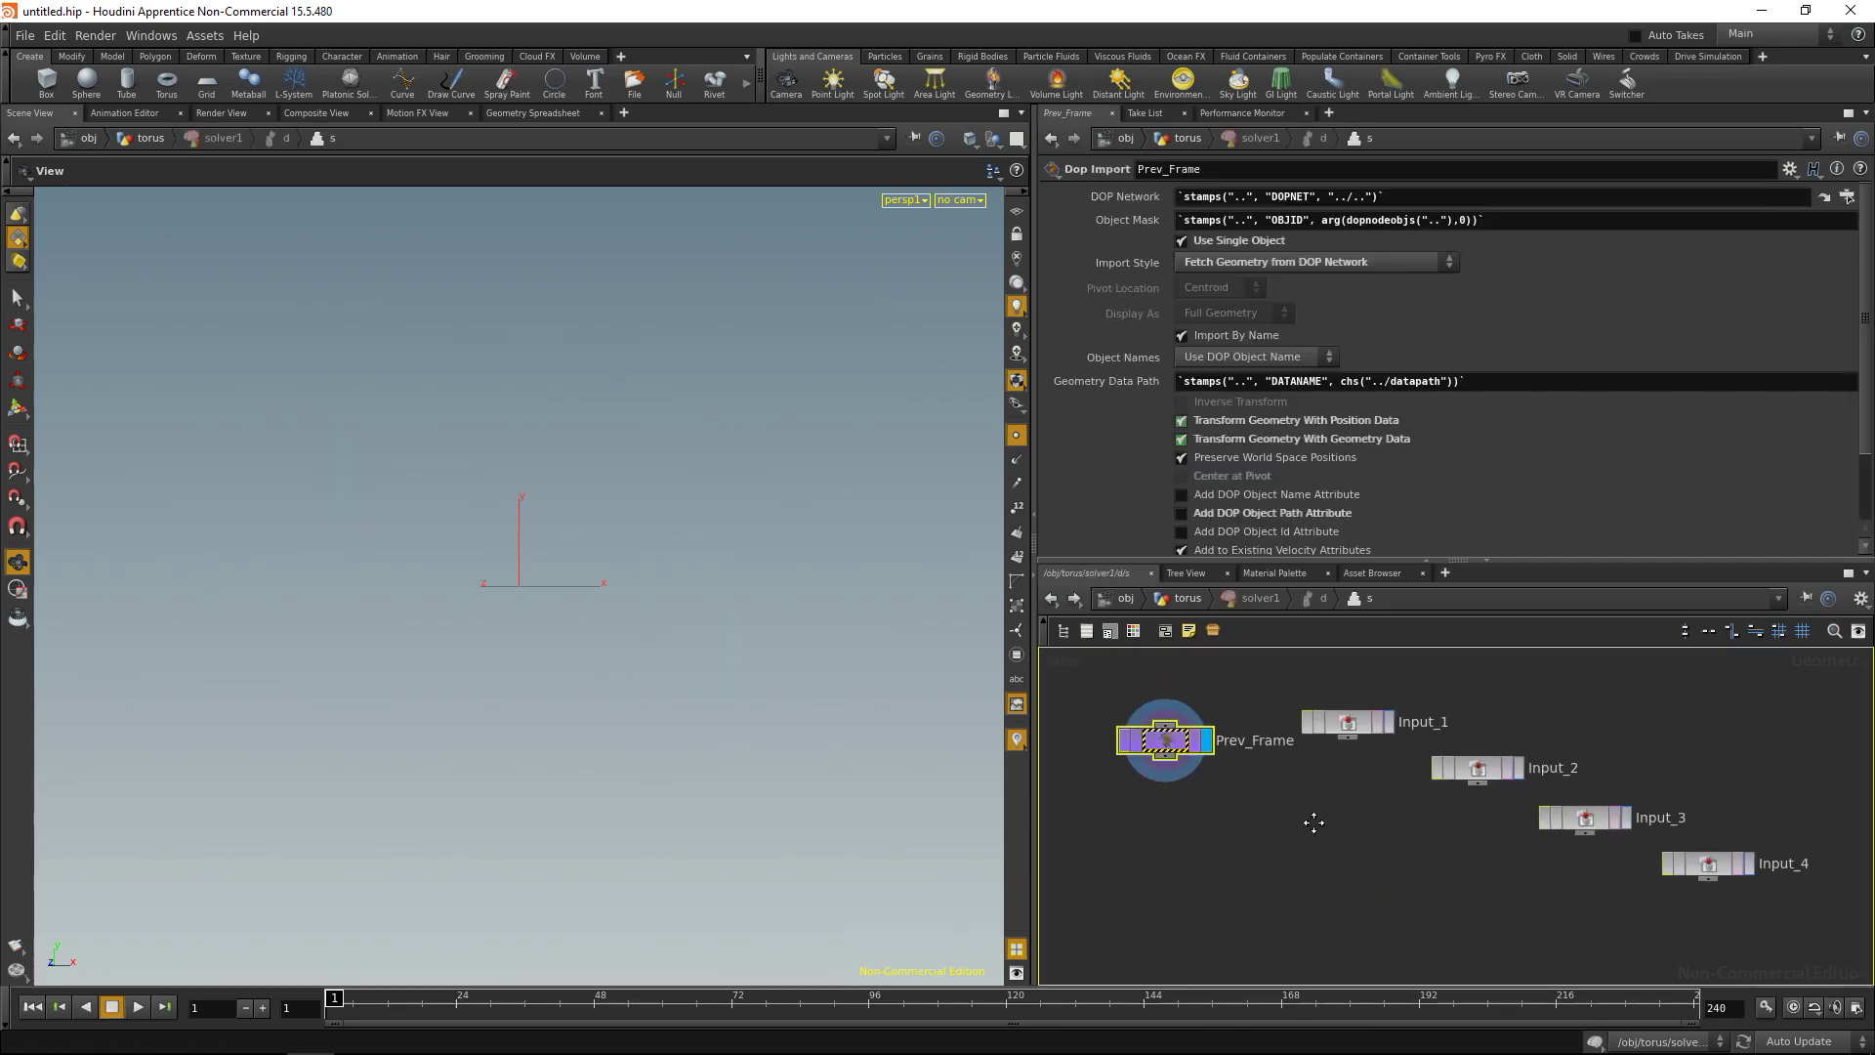
middle_click_drag(1252, 880, 1279, 865)
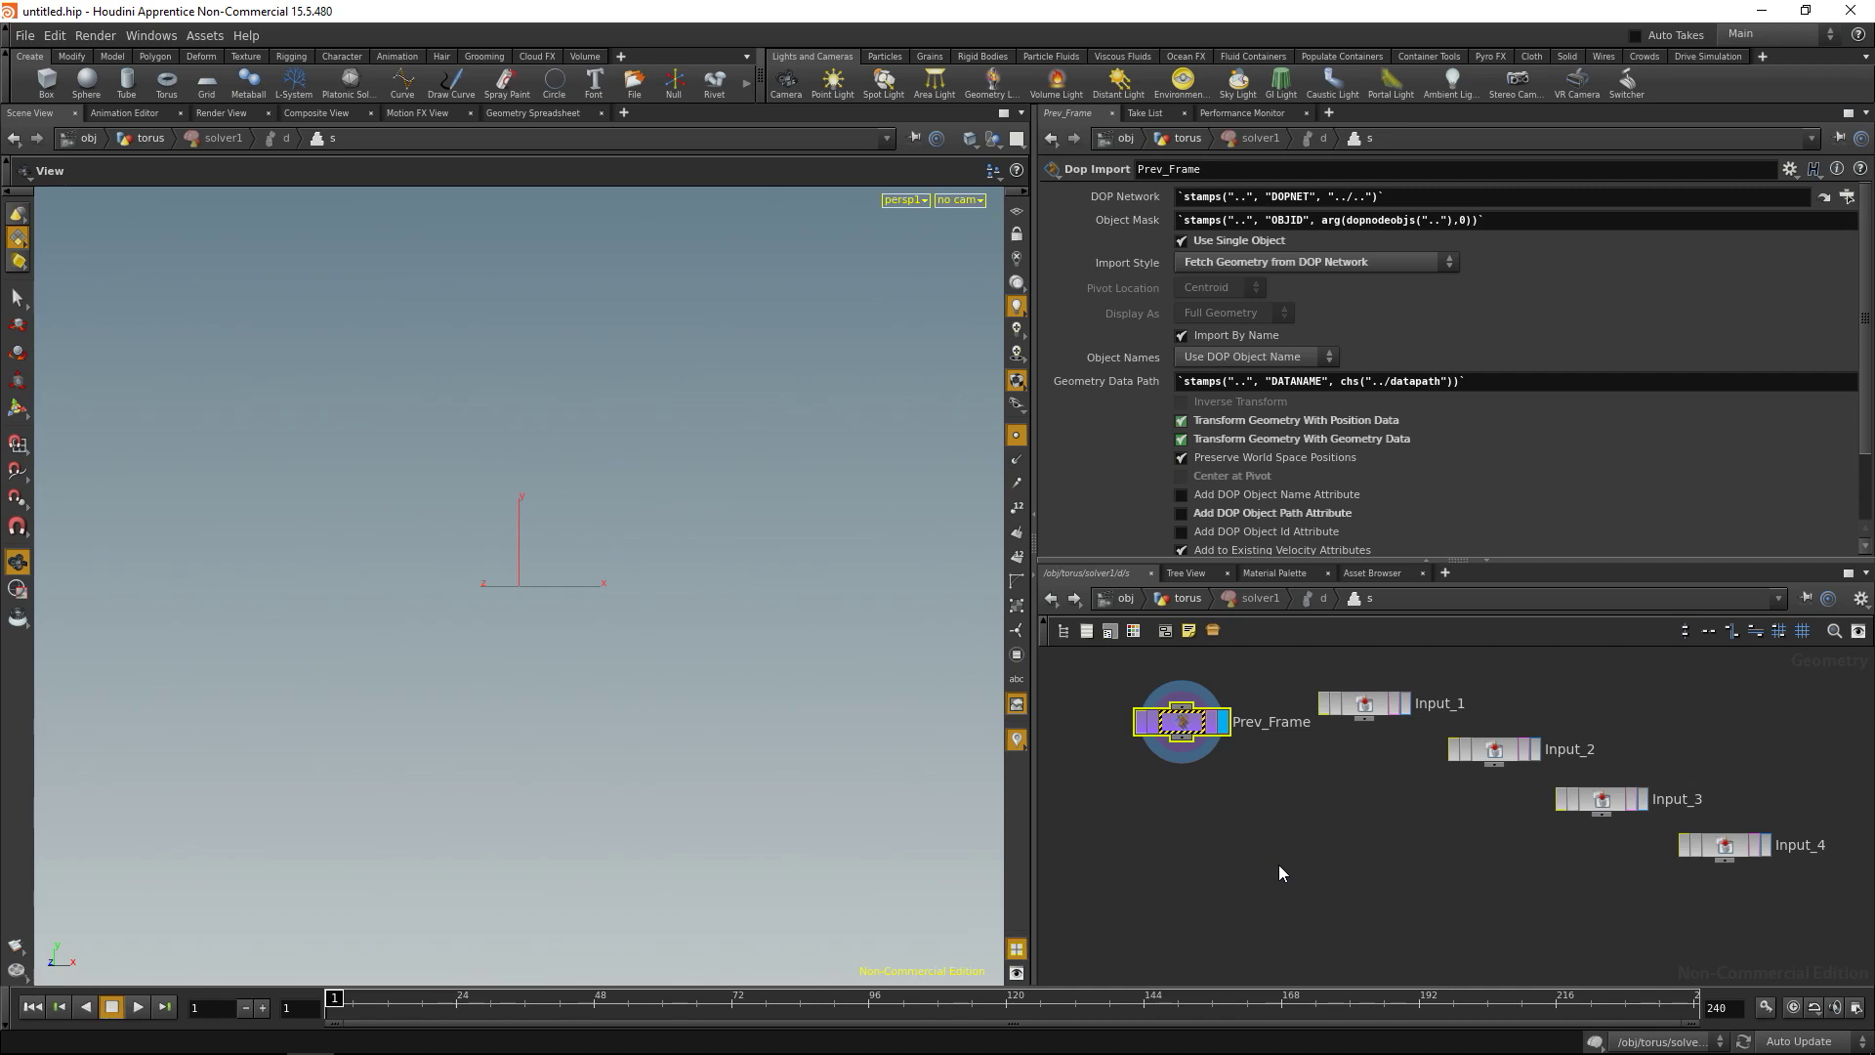
Add a Remesh node after Prev_Frame with Target Edge Length 0.03.
key("Tab")
type("reme")
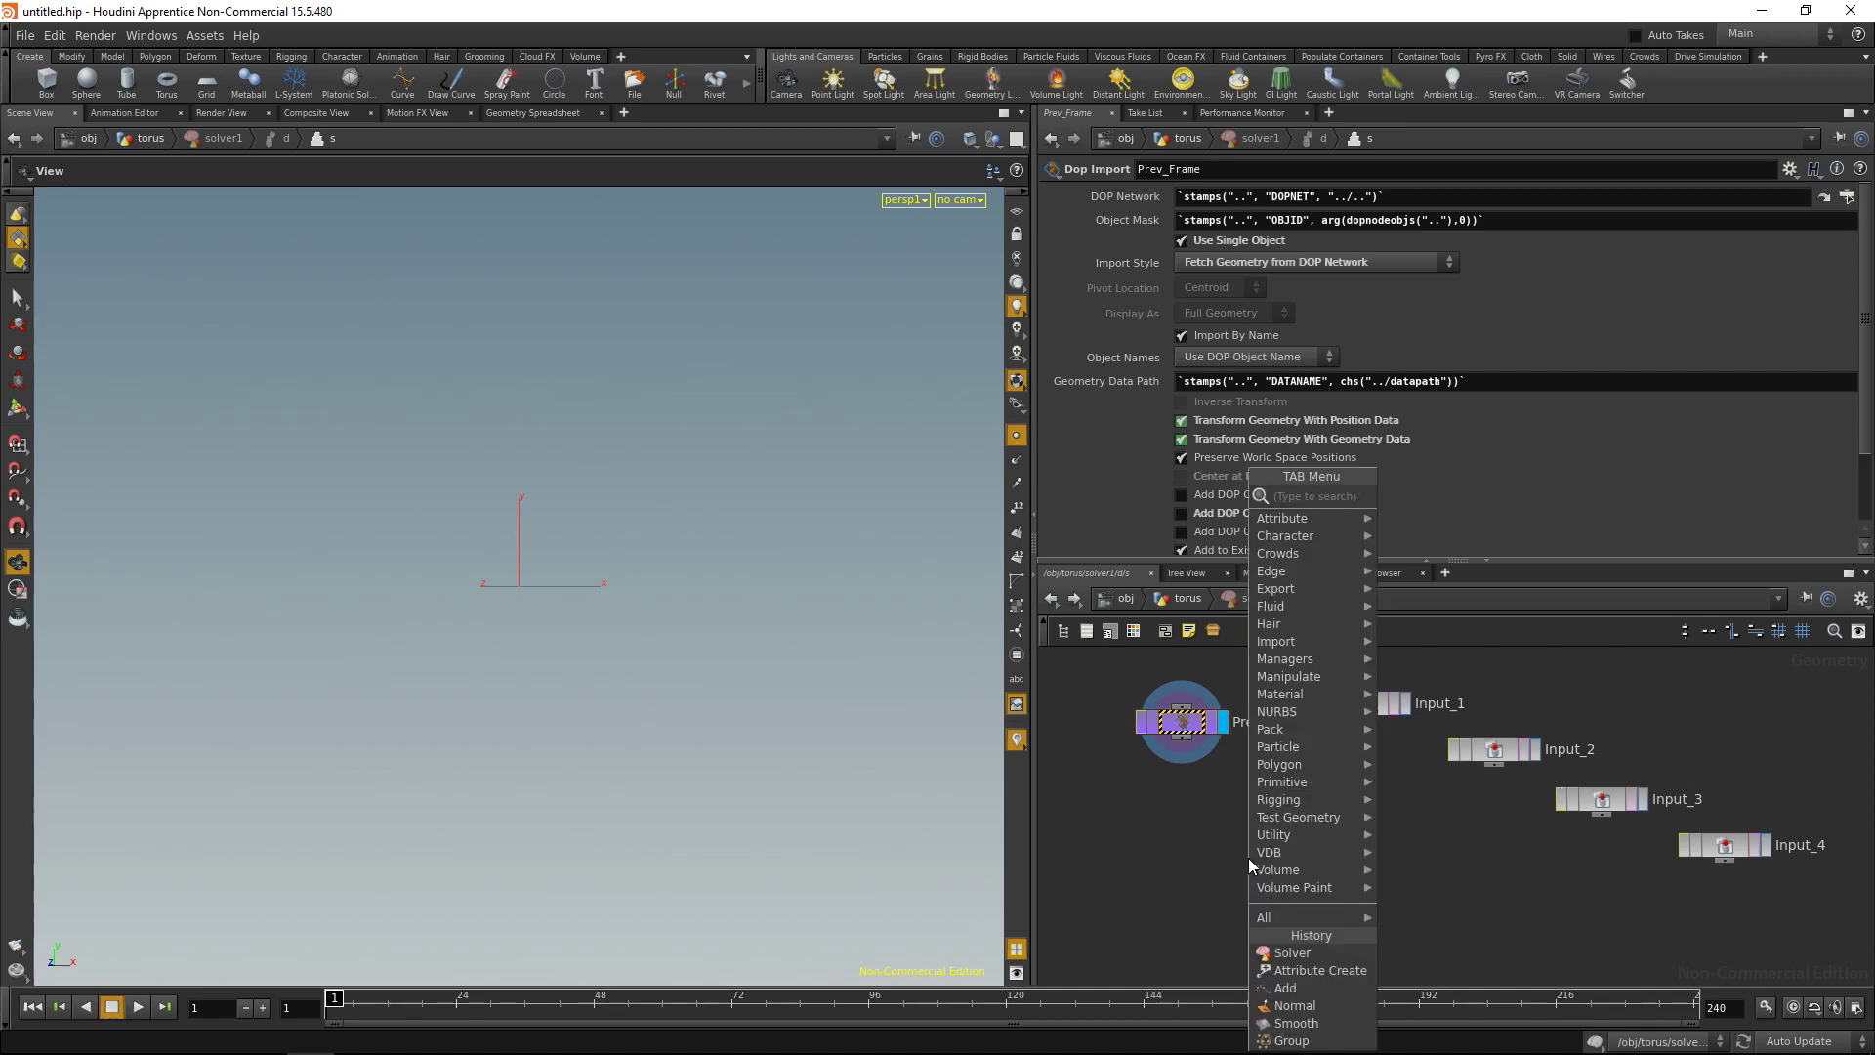
key("Return")
left_click(1247, 857)
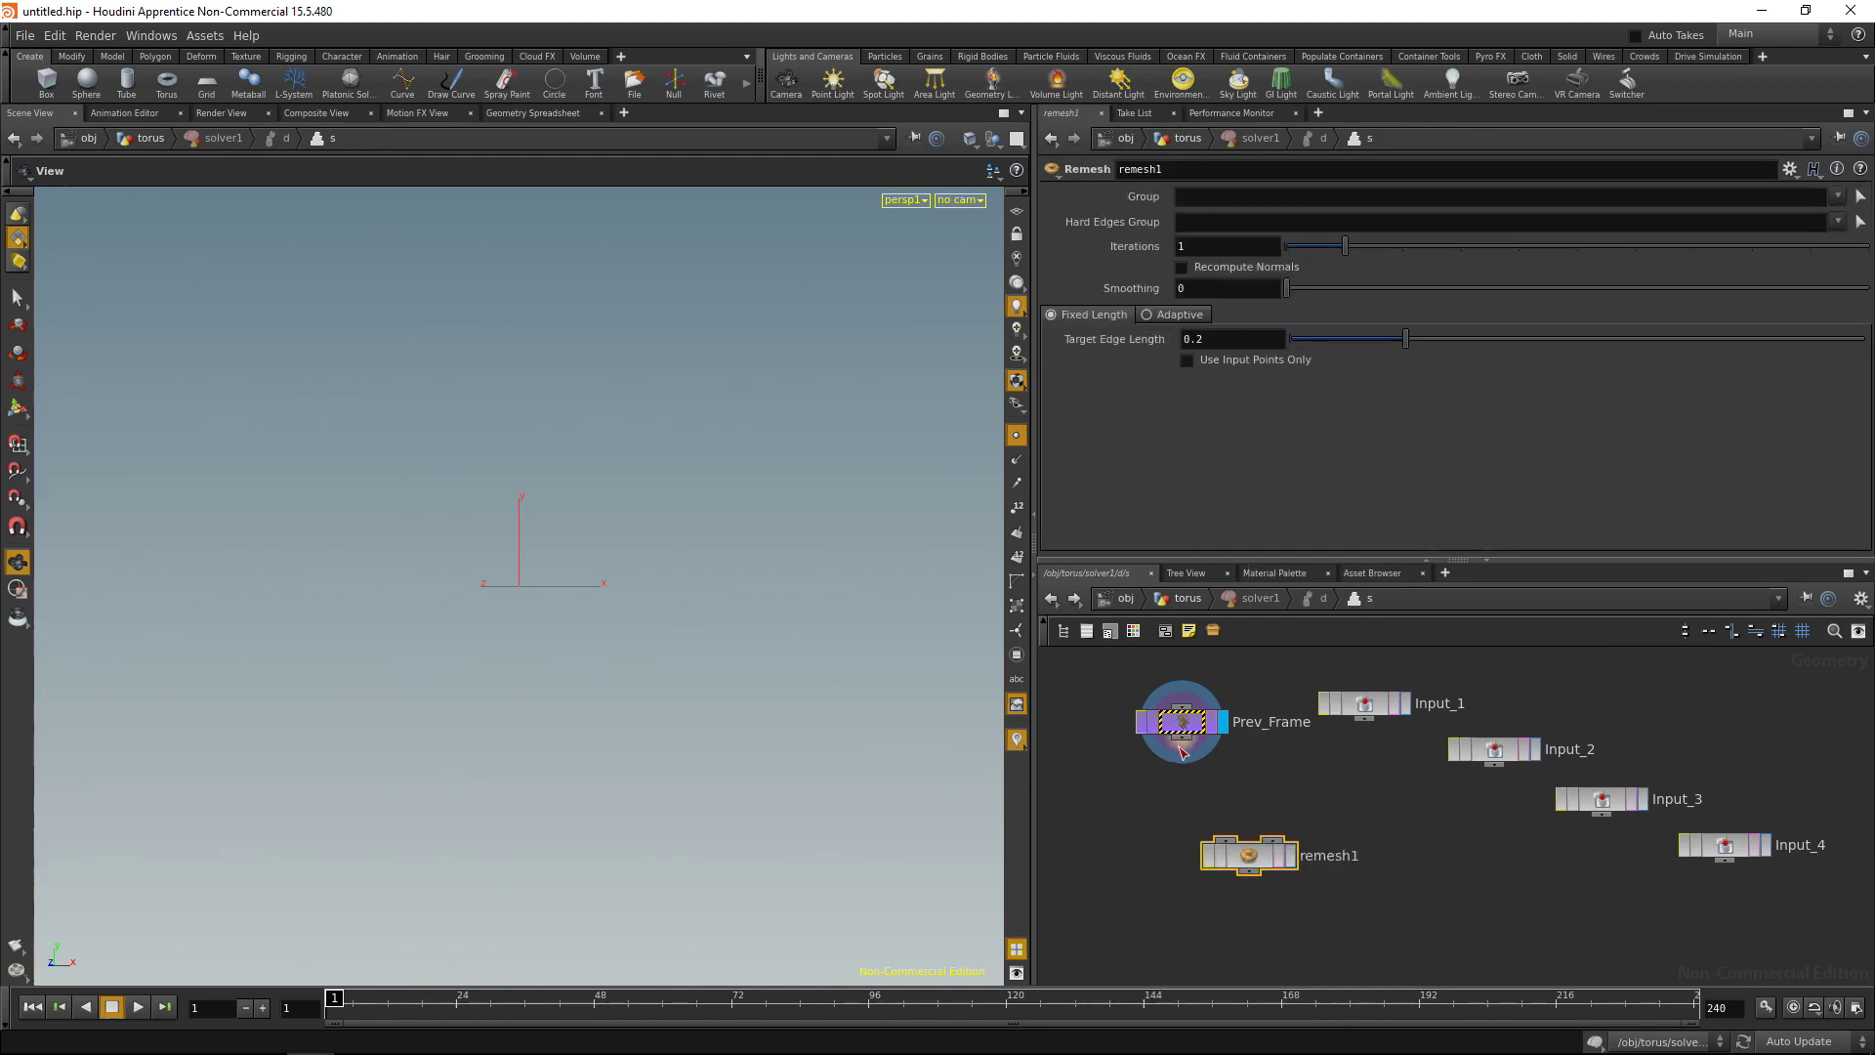
left_click_drag(1181, 752, 1189, 820)
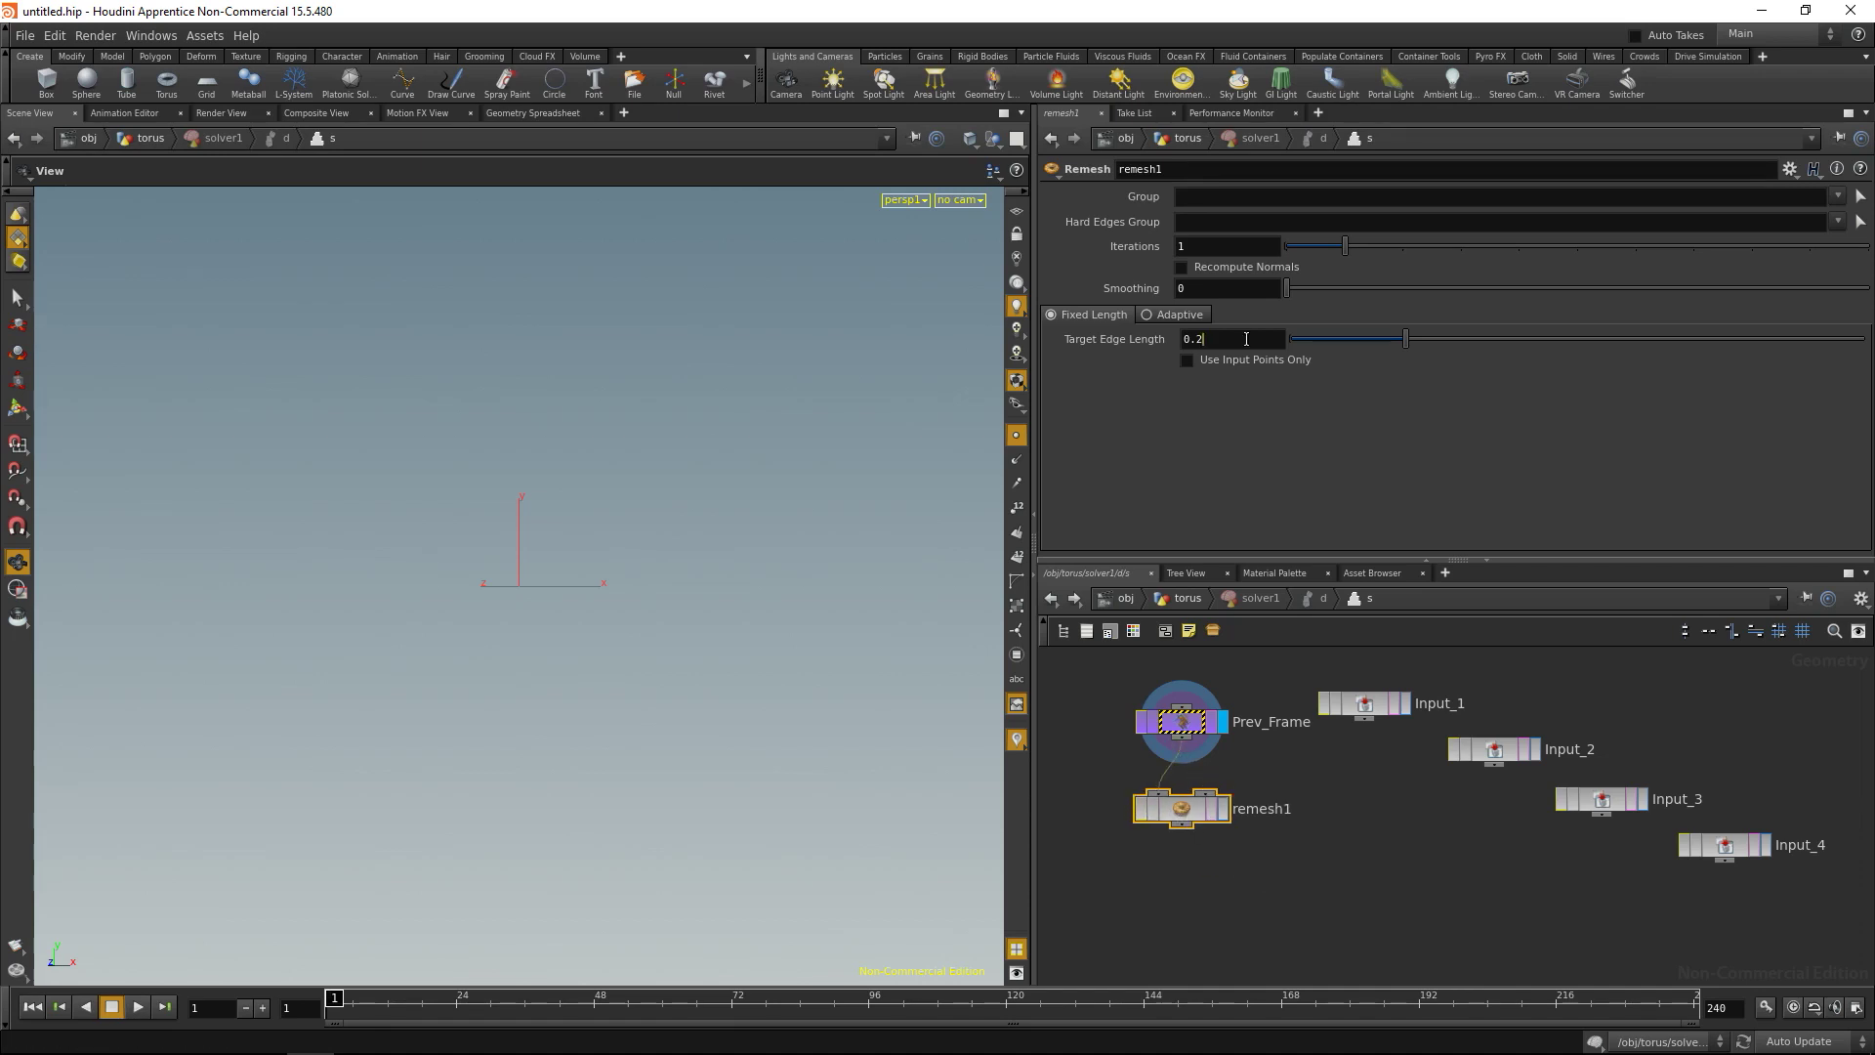
key("BackSpace")
type("03")
left_click(1342, 882)
middle_click_drag(1302, 902, 1336, 849)
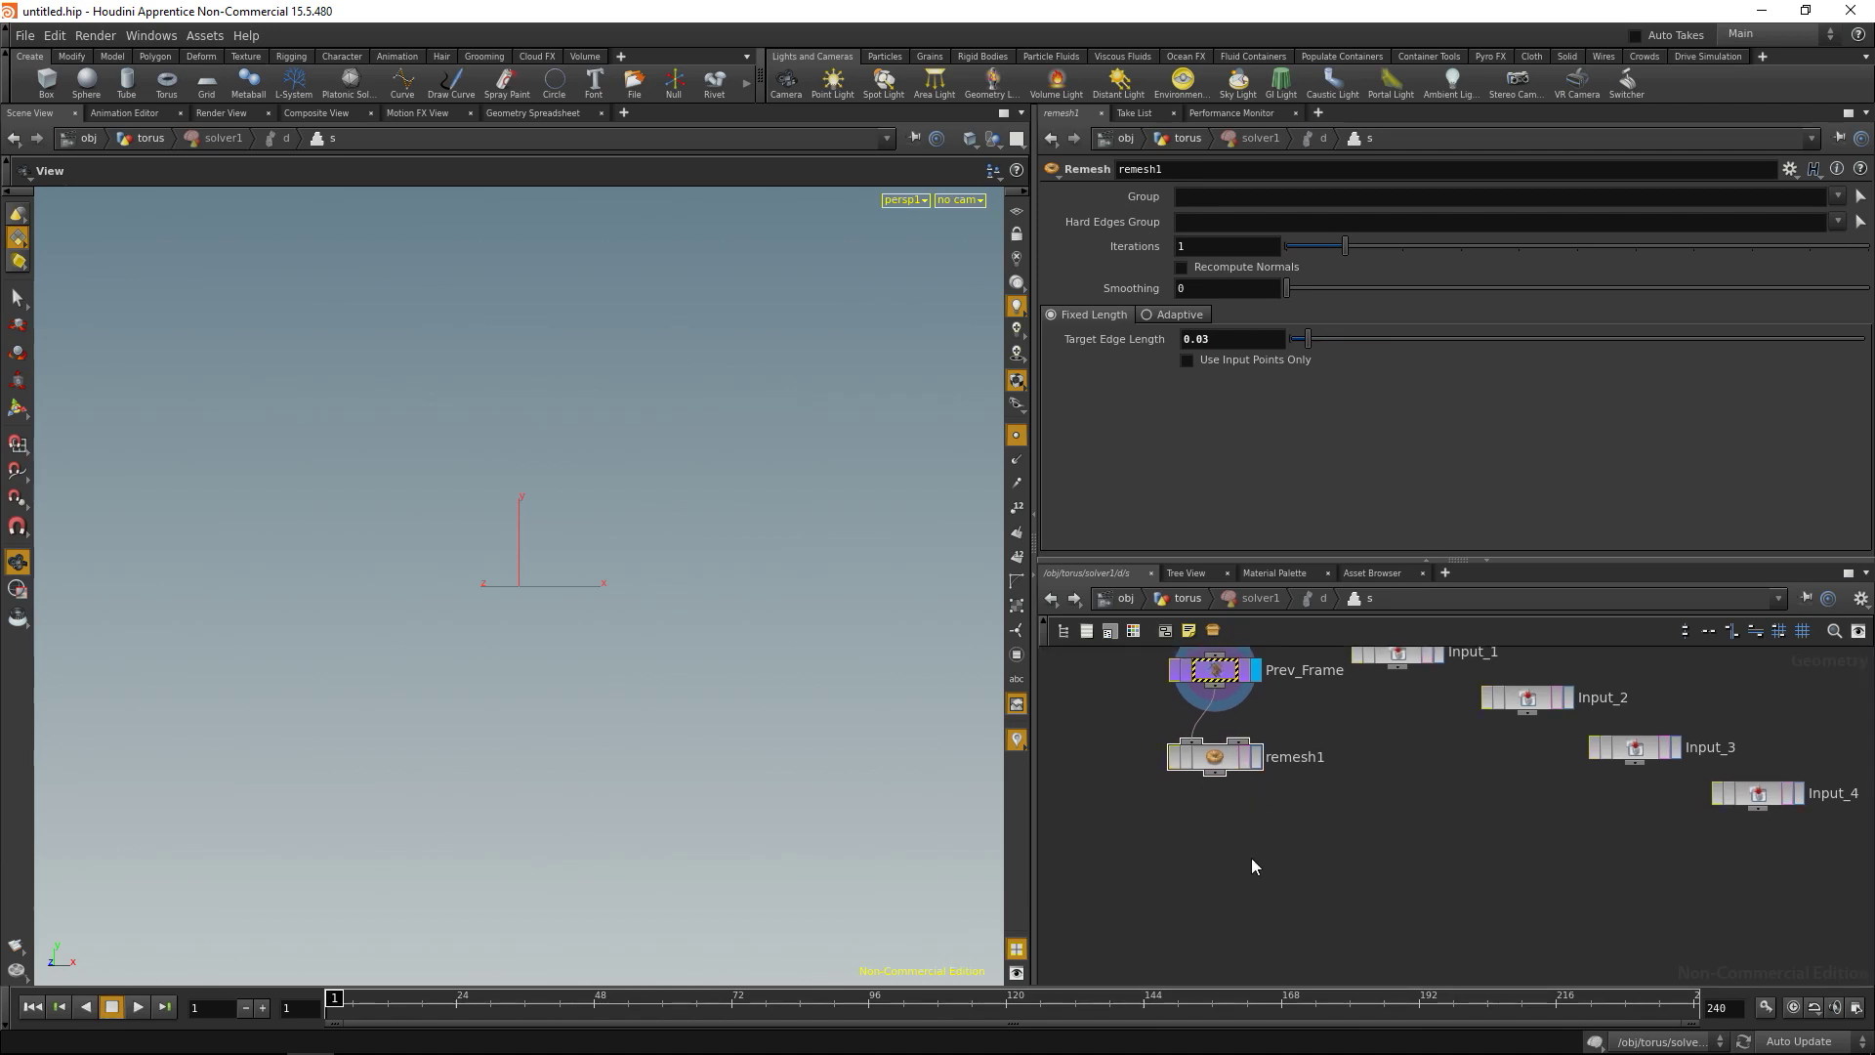
Set display flags on remesh1 and solver1, then check point normals inside the solver.
left_click(1248, 742)
key("u")
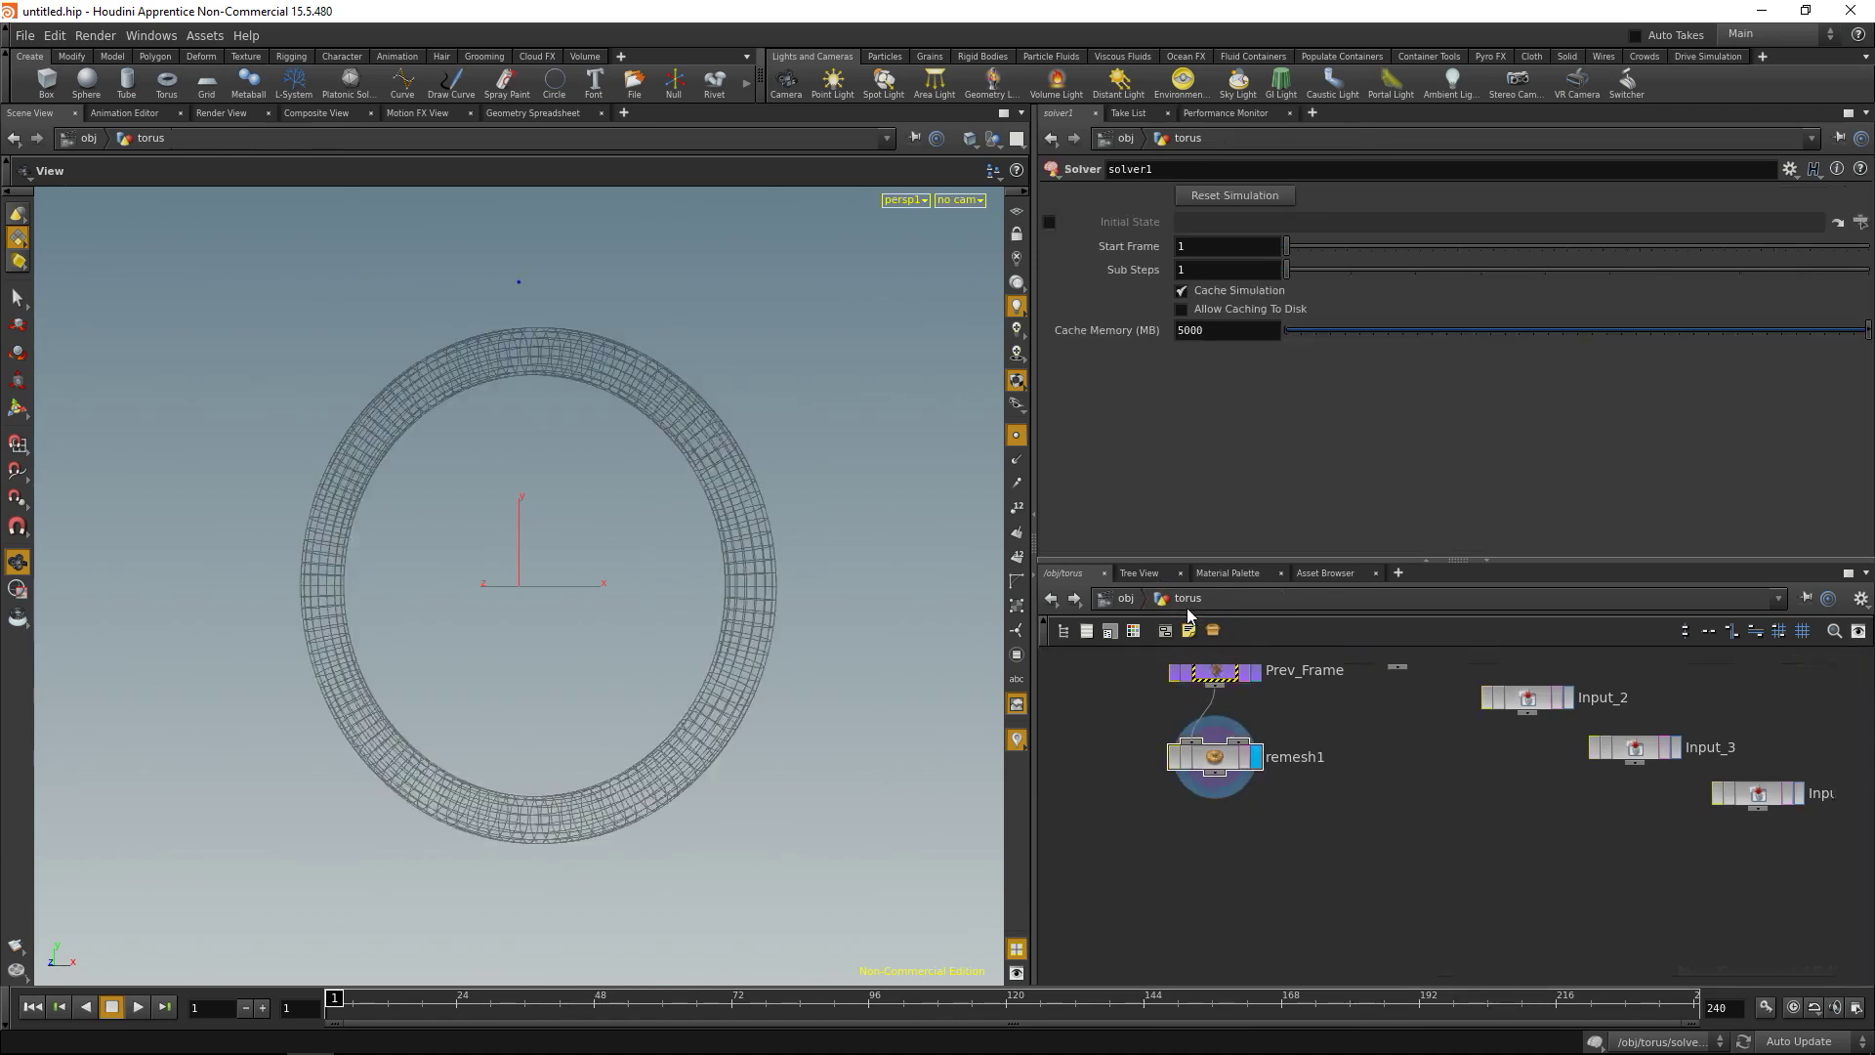
left_click(1237, 760)
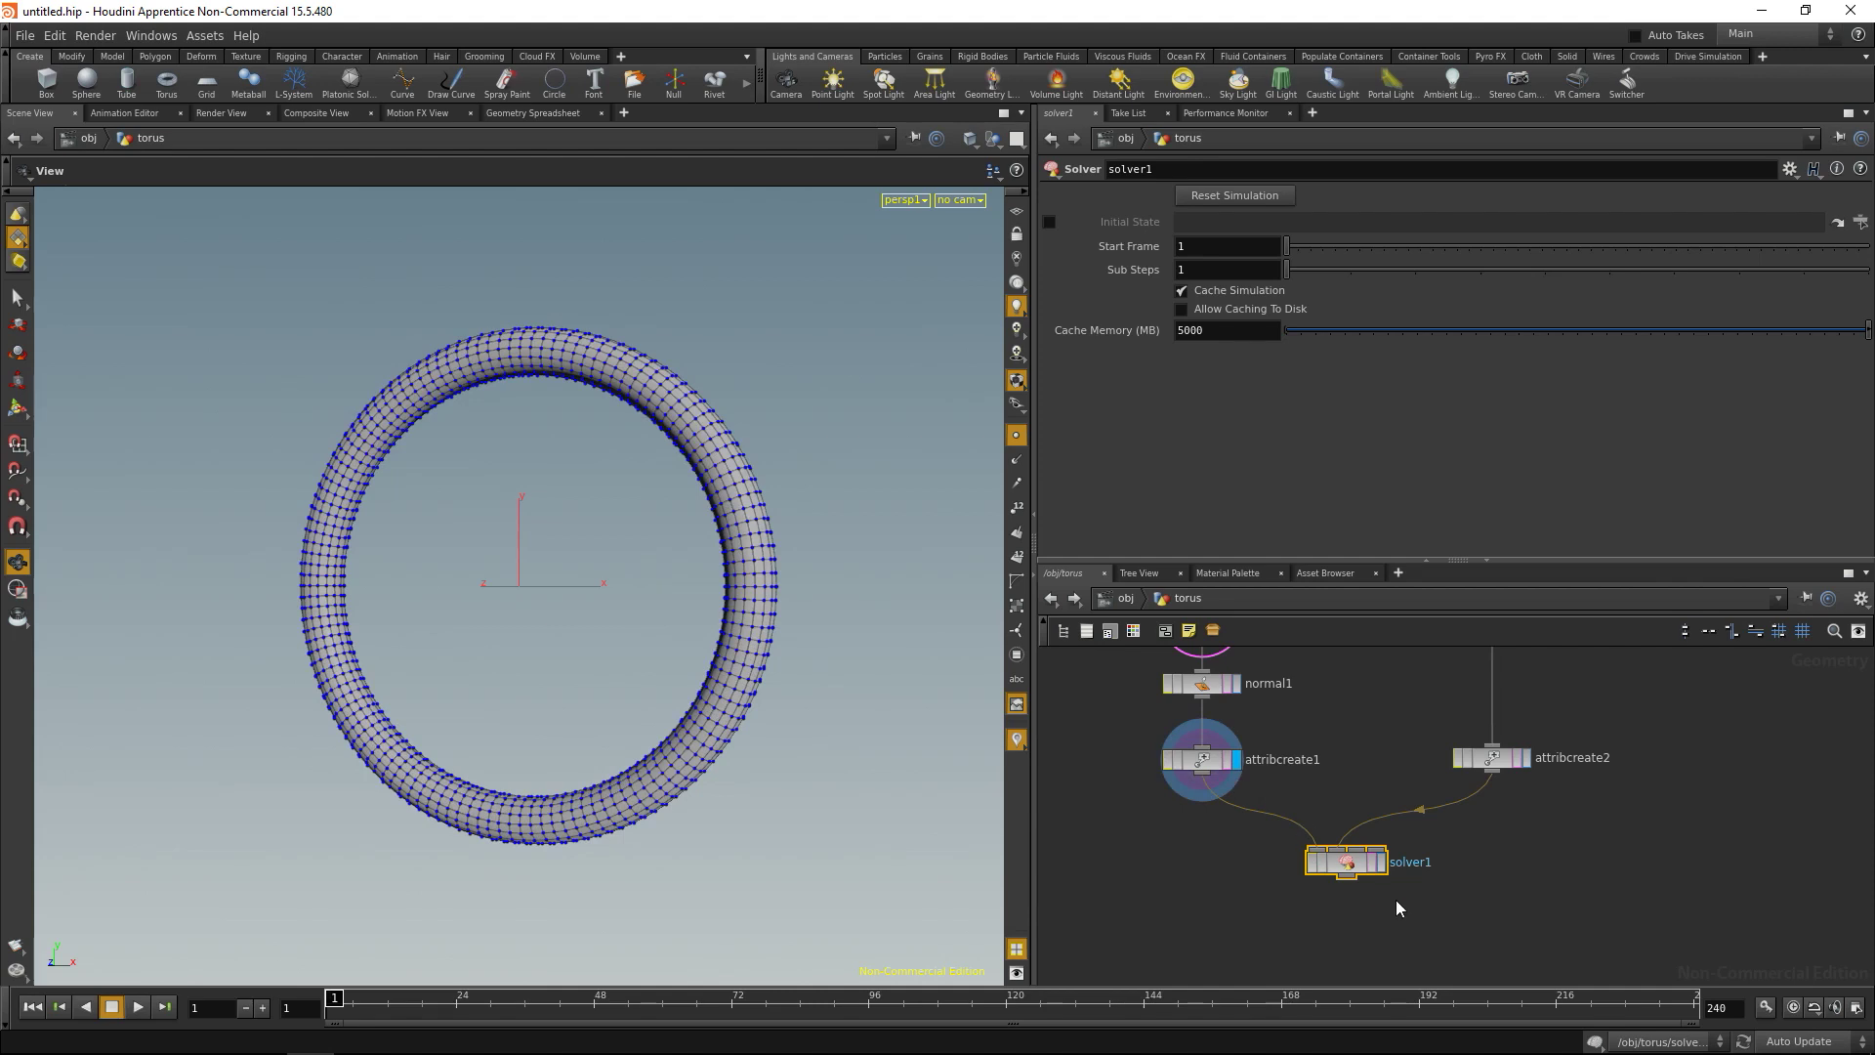
left_click(1382, 861)
key("i")
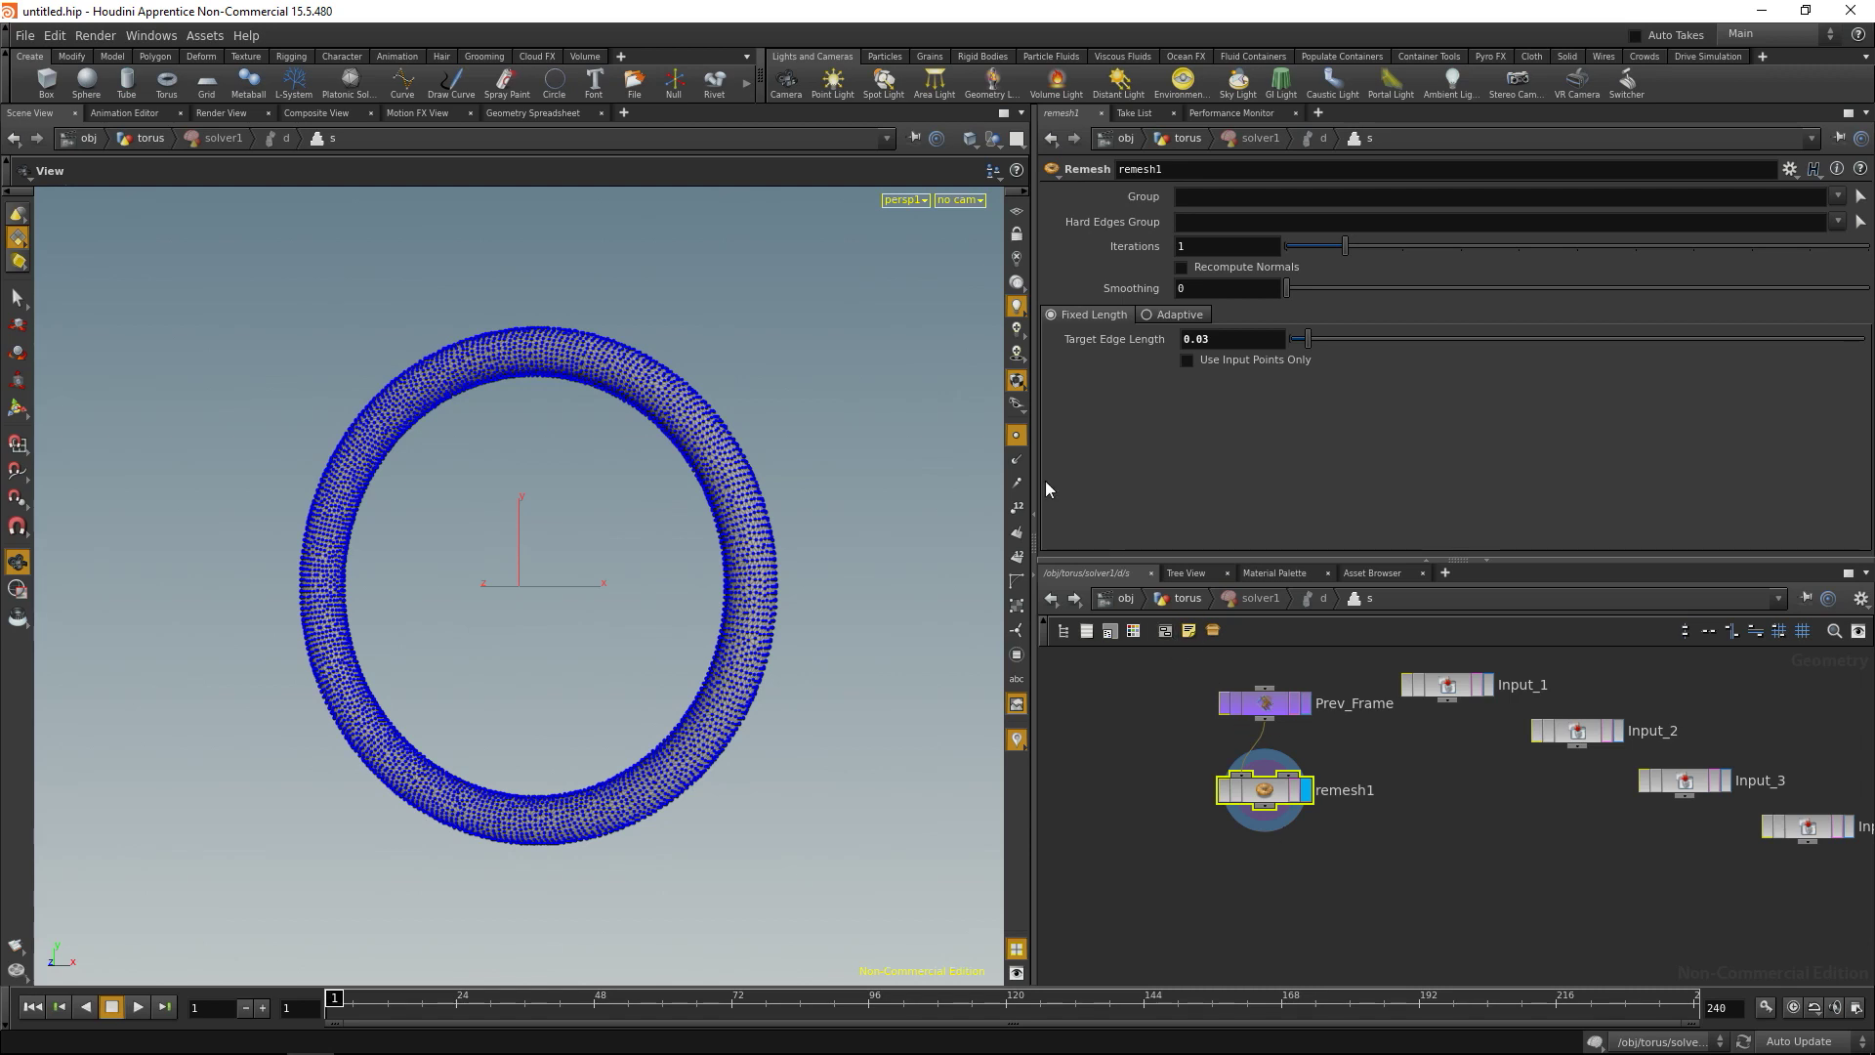
left_click(1016, 460)
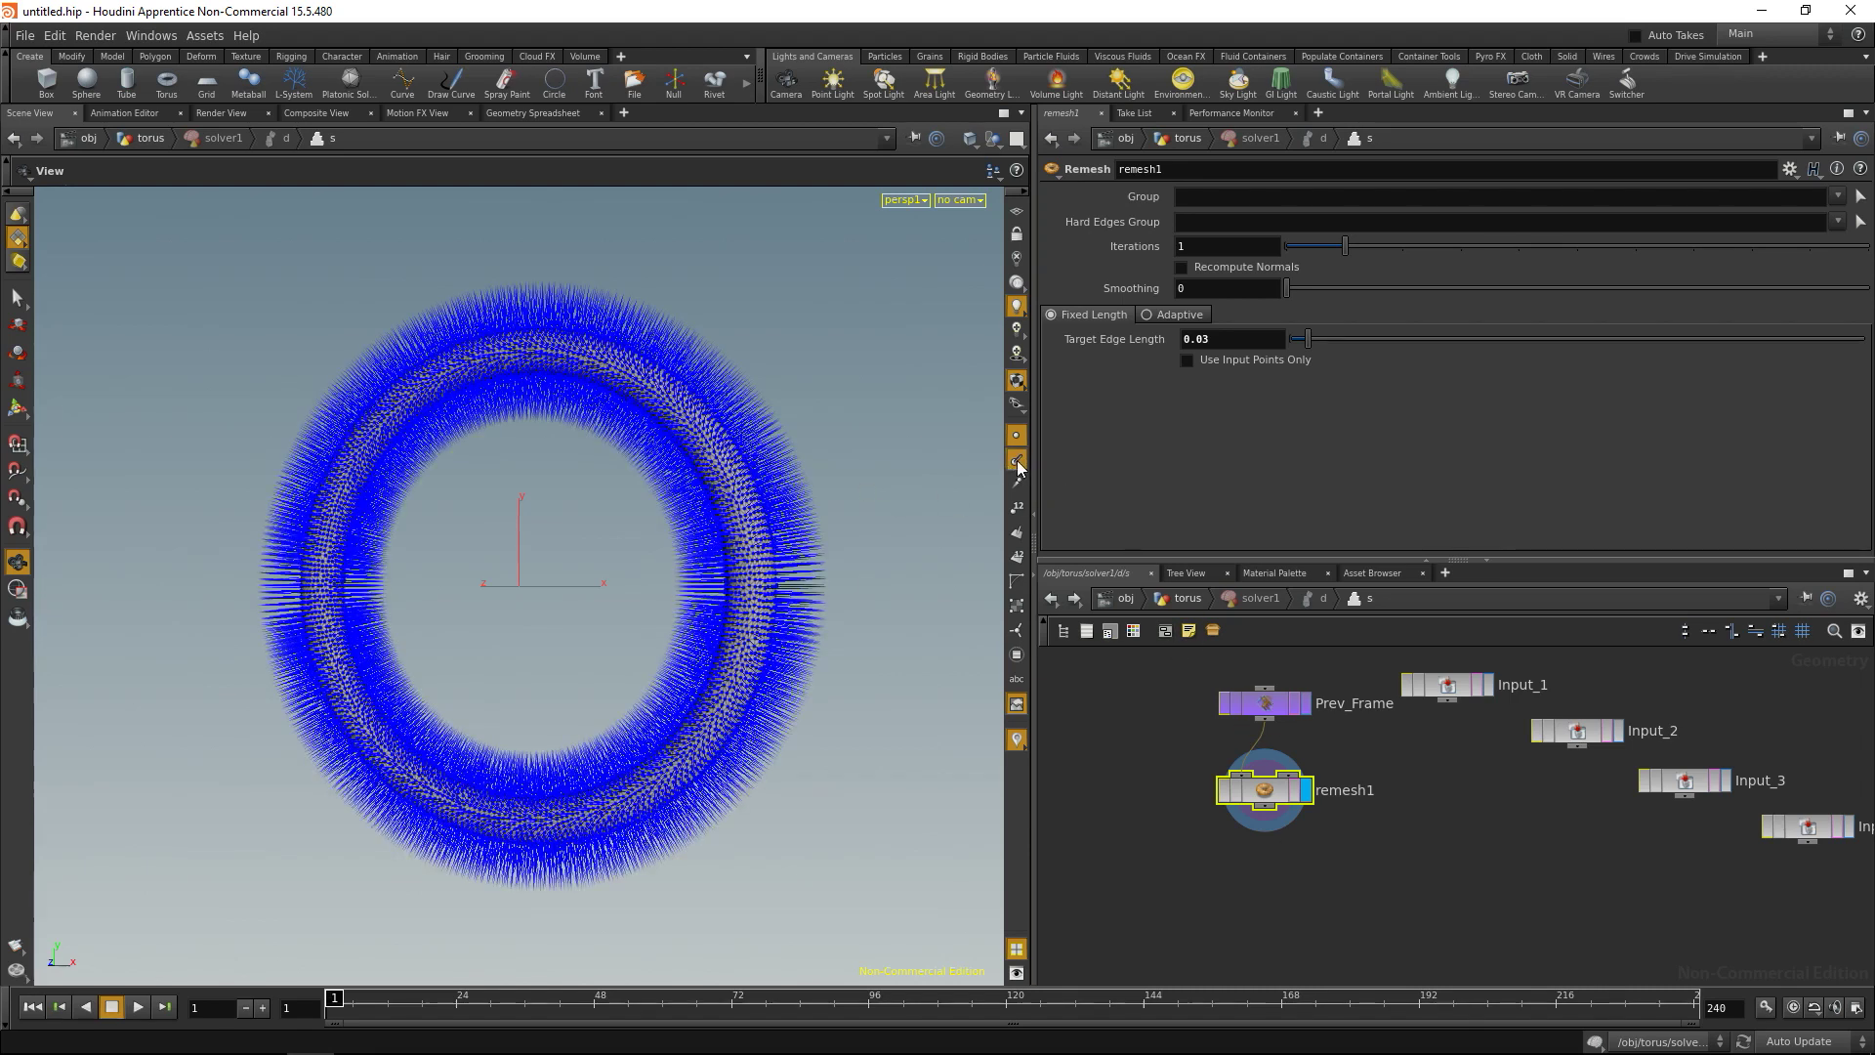
left_click(1016, 463)
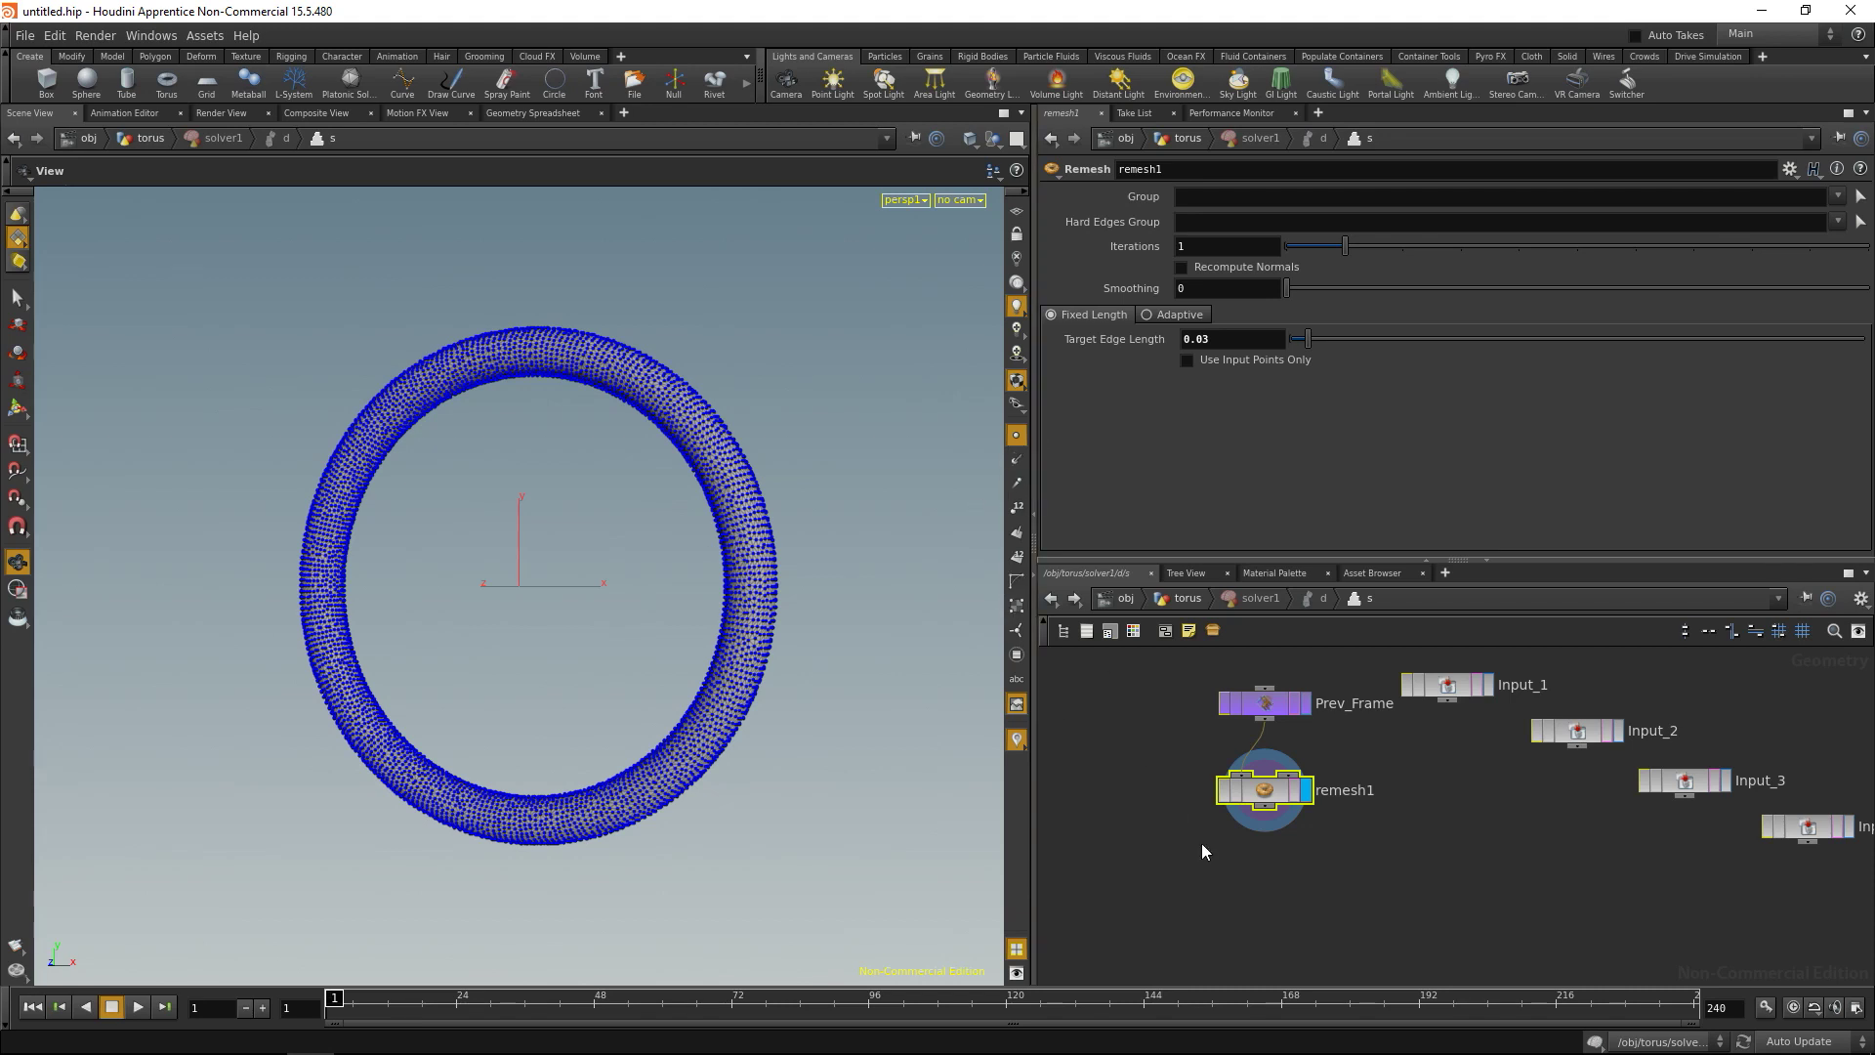
scroll(1216, 859, "down", 1)
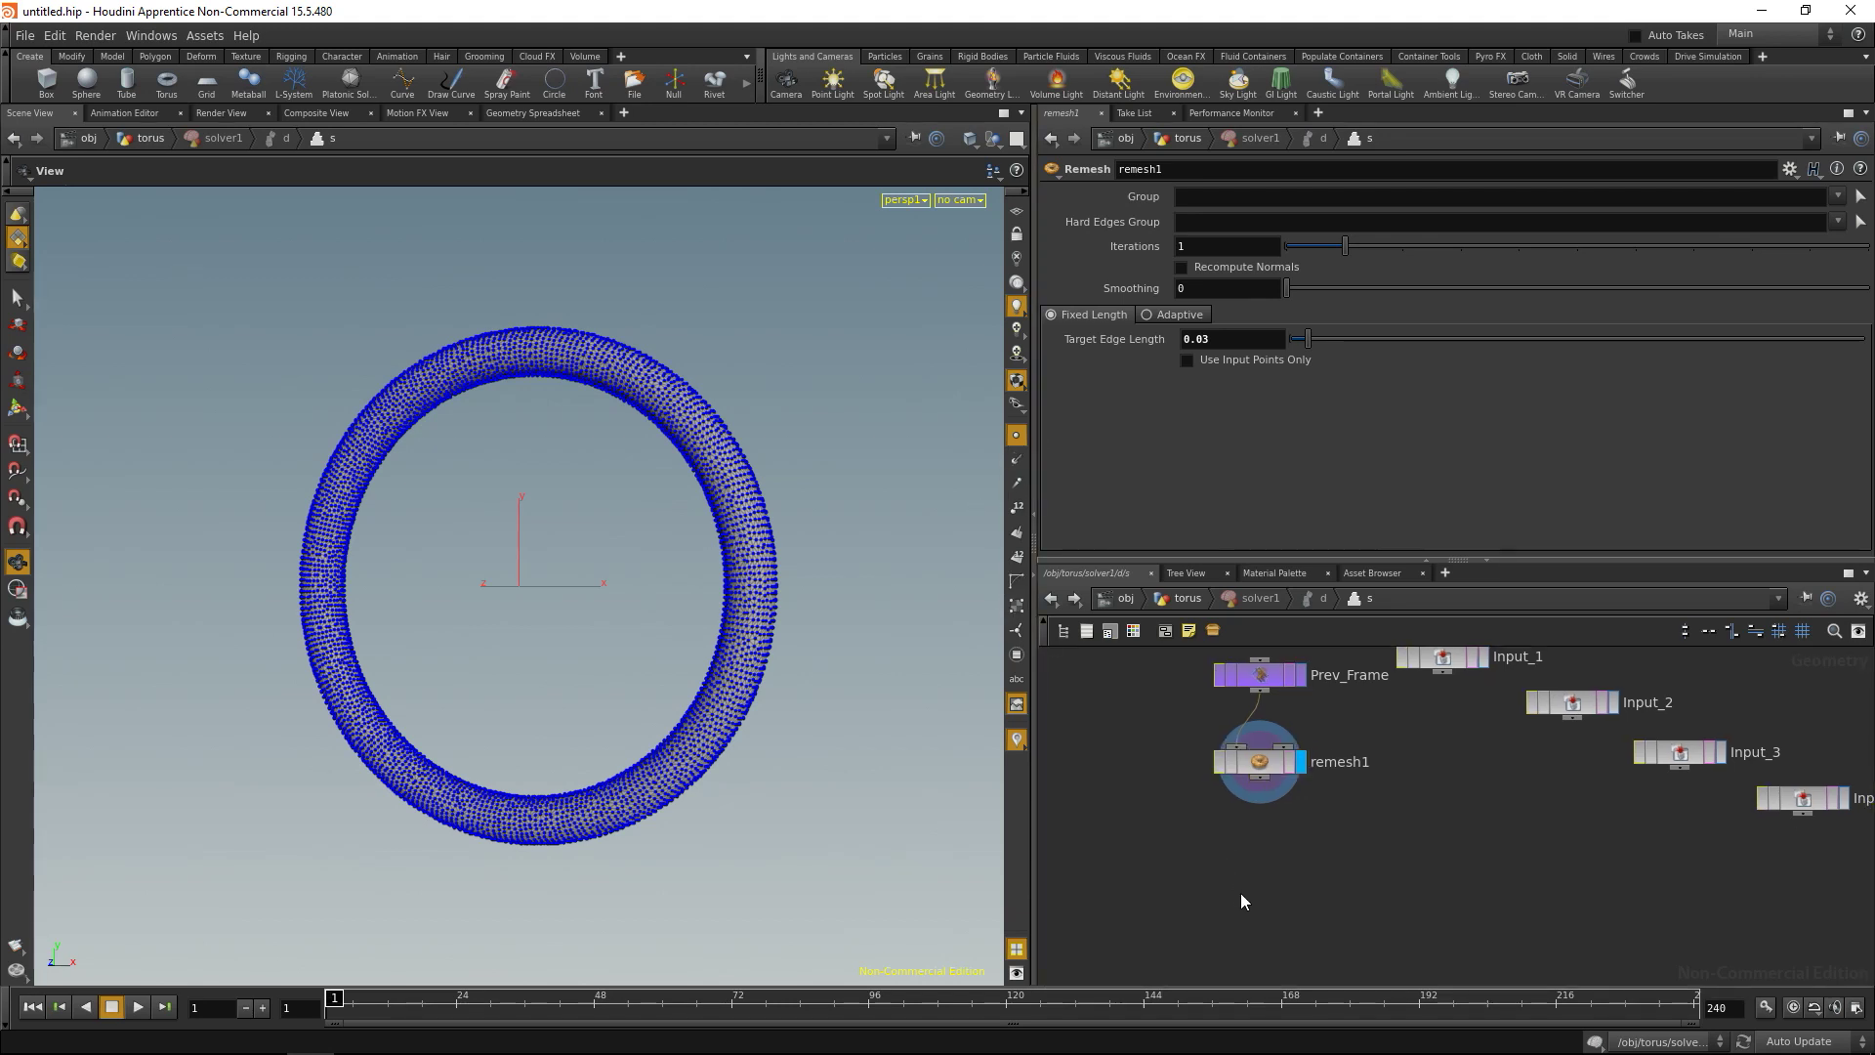
Add pointvop1 wired after remesh1 and set it as the displayed node.
key("Tab")
type("point vop")
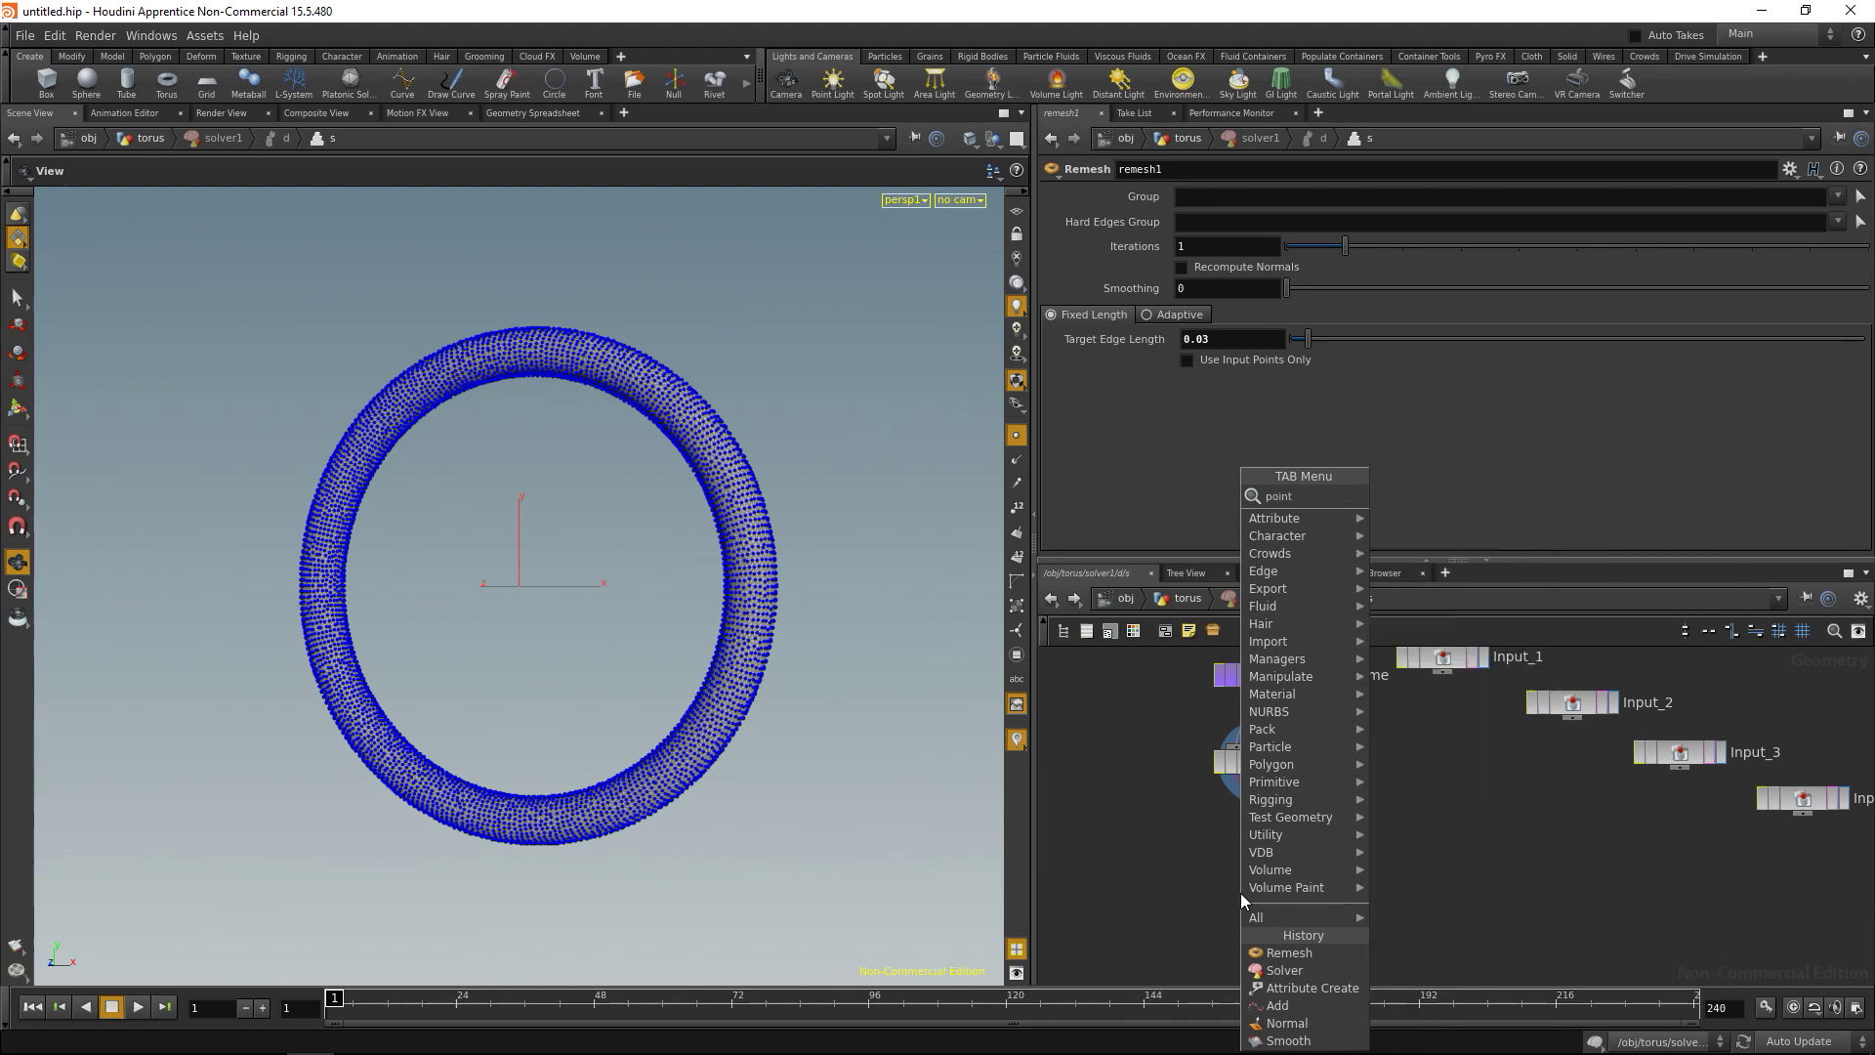
key("Return")
left_click(1240, 892)
left_click_drag(1260, 781, 1257, 859)
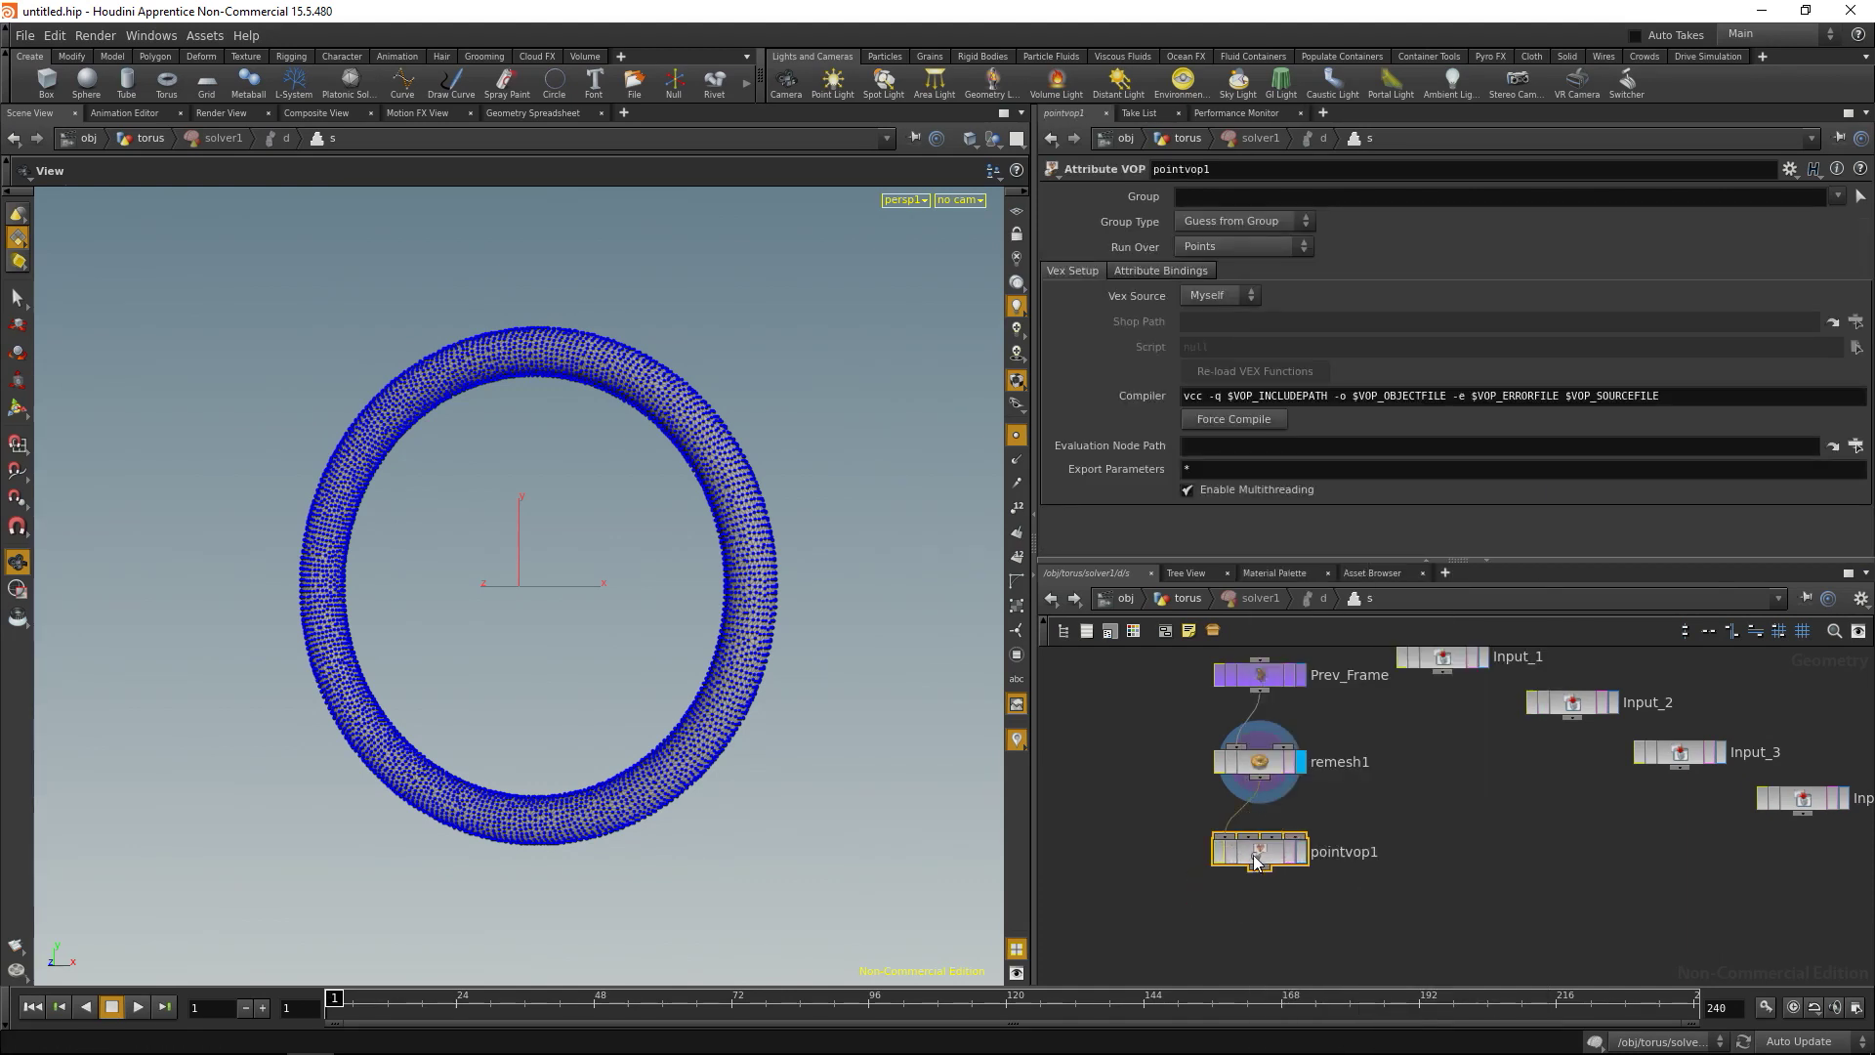
left_click(1300, 851)
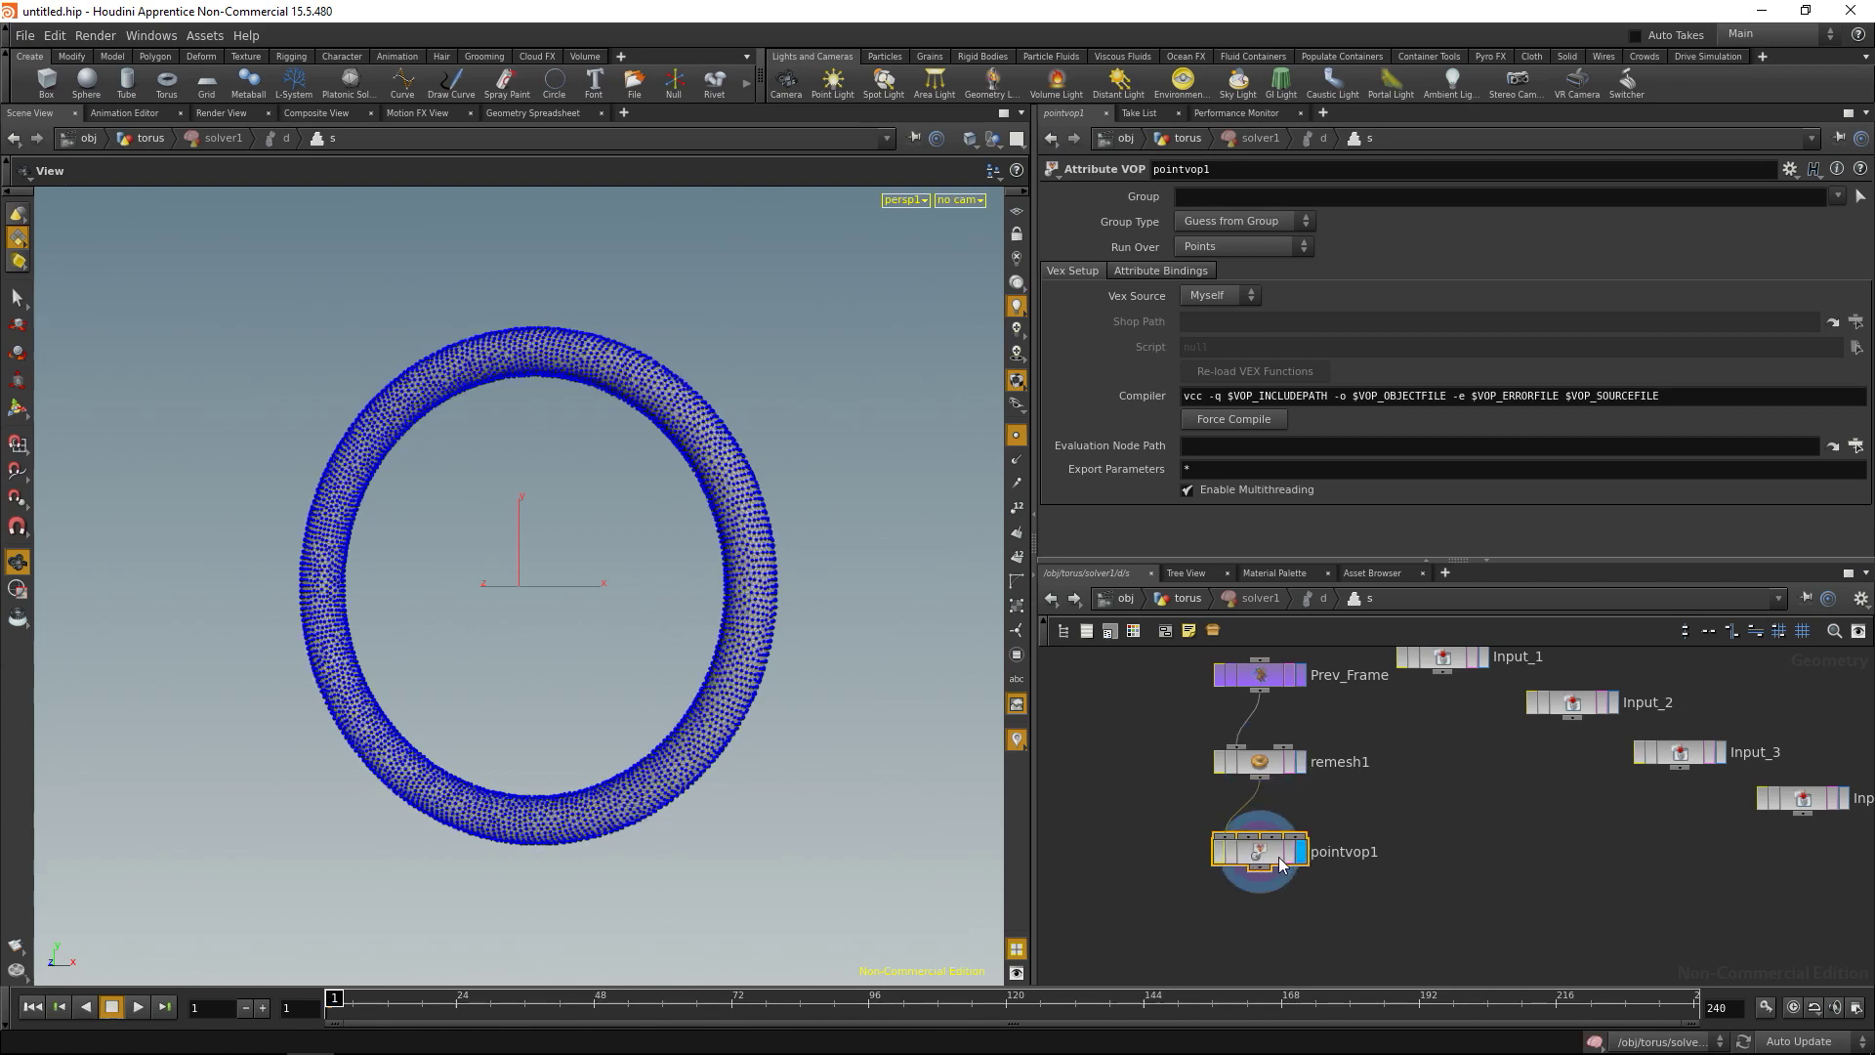
Inside pointvop1, add a Unified Noise node beside geometryvopglobal1.
left_click(1016, 461)
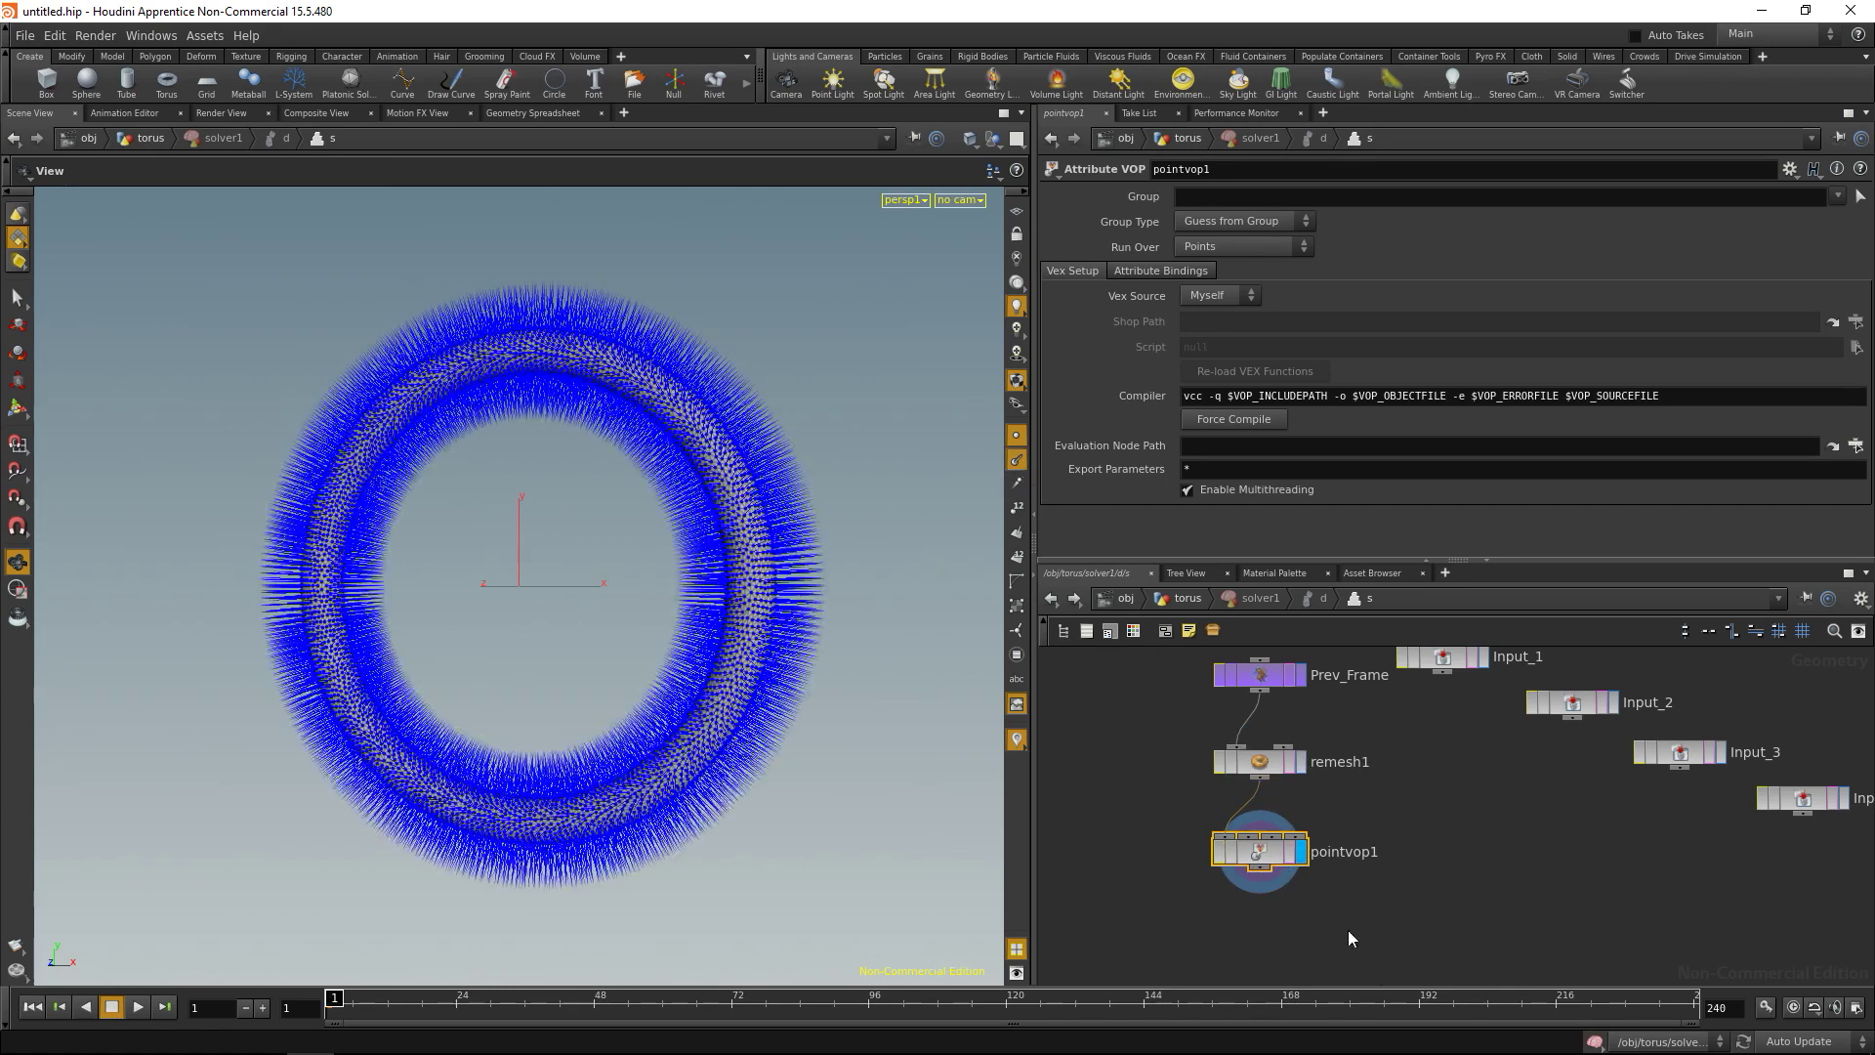
double_click(1260, 851)
left_click(1377, 854)
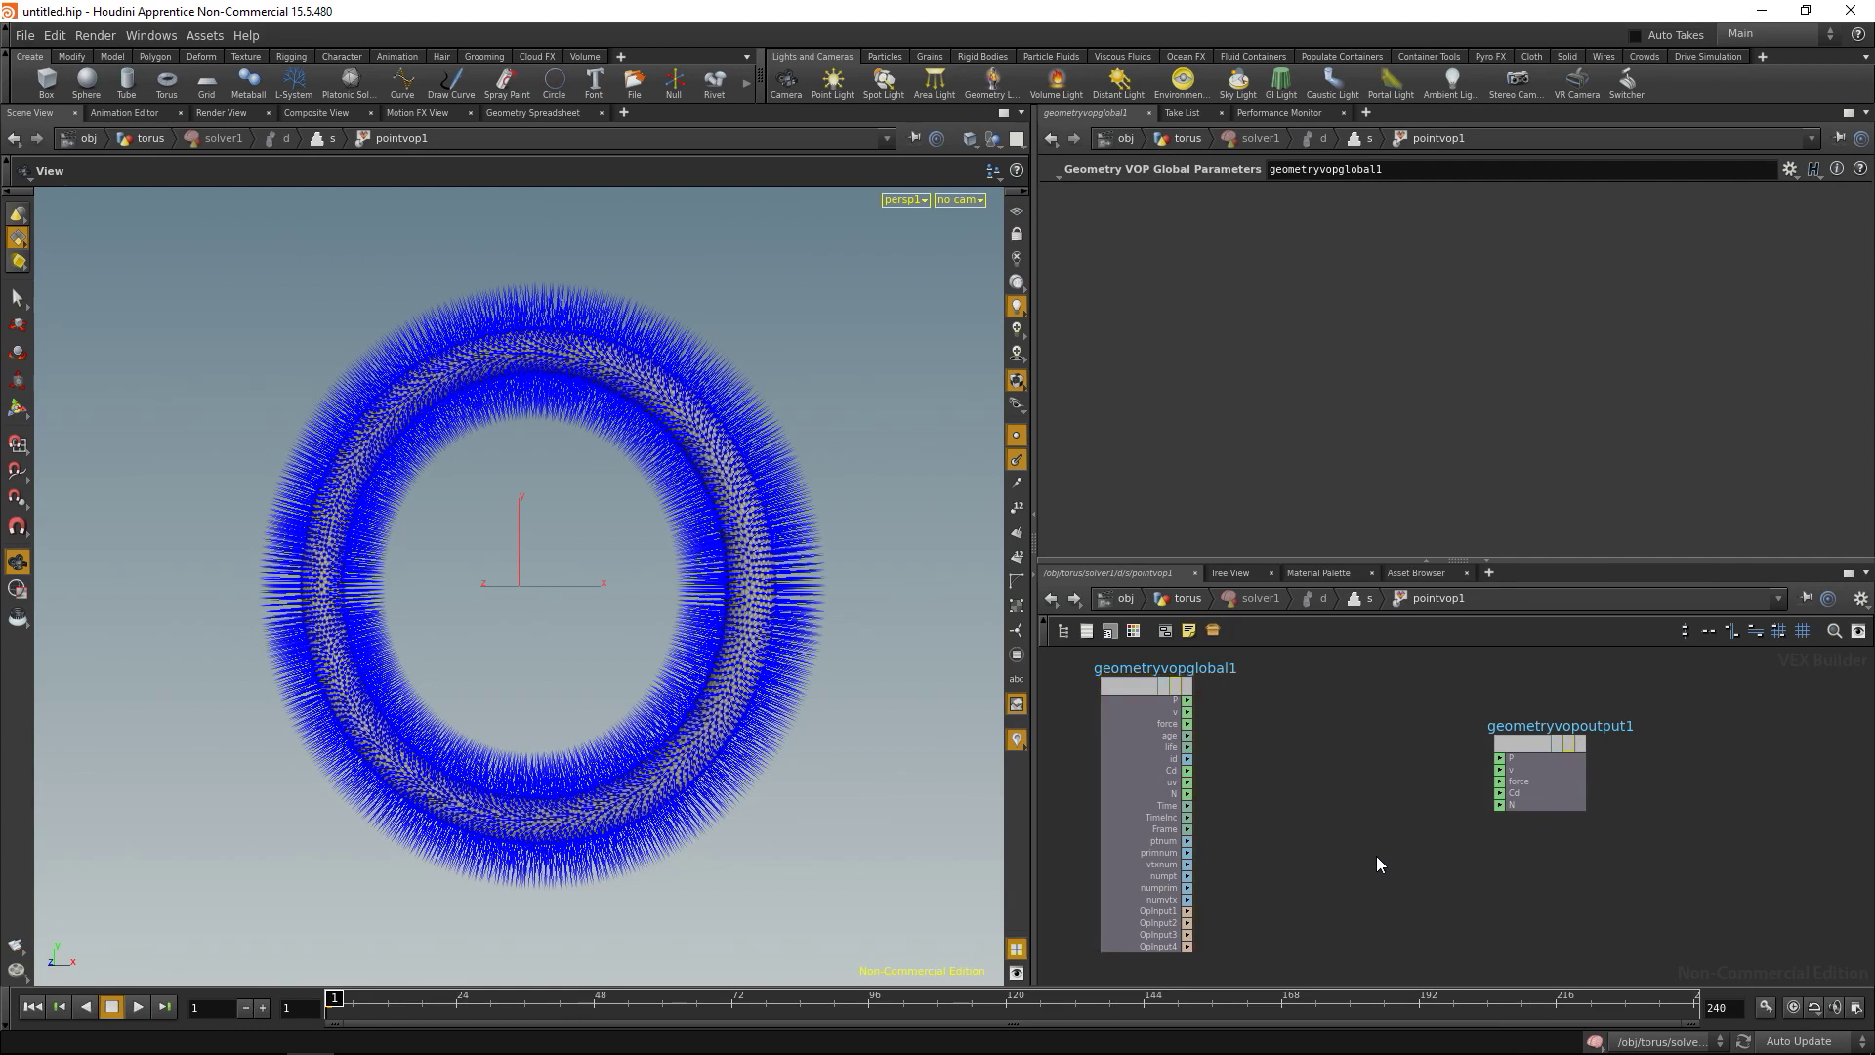
key("Tab")
type("u")
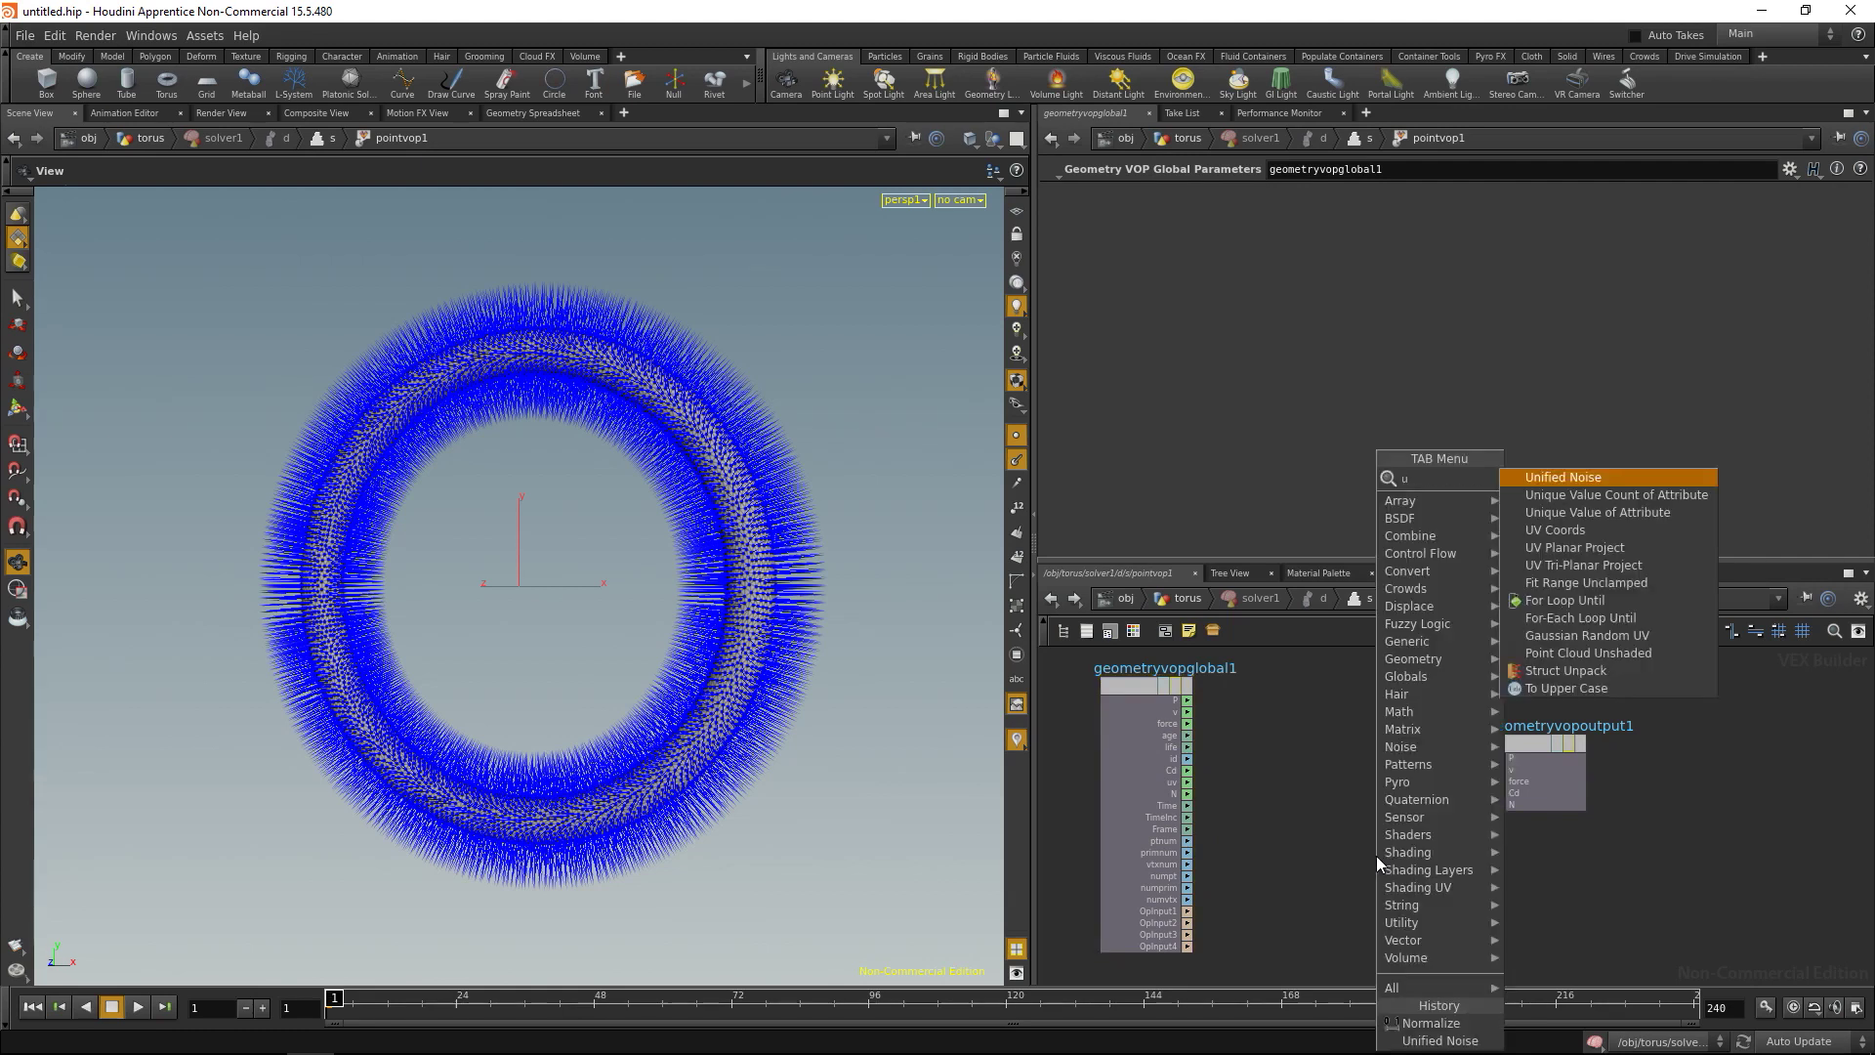
type("ni")
key("Return")
left_click(1402, 876)
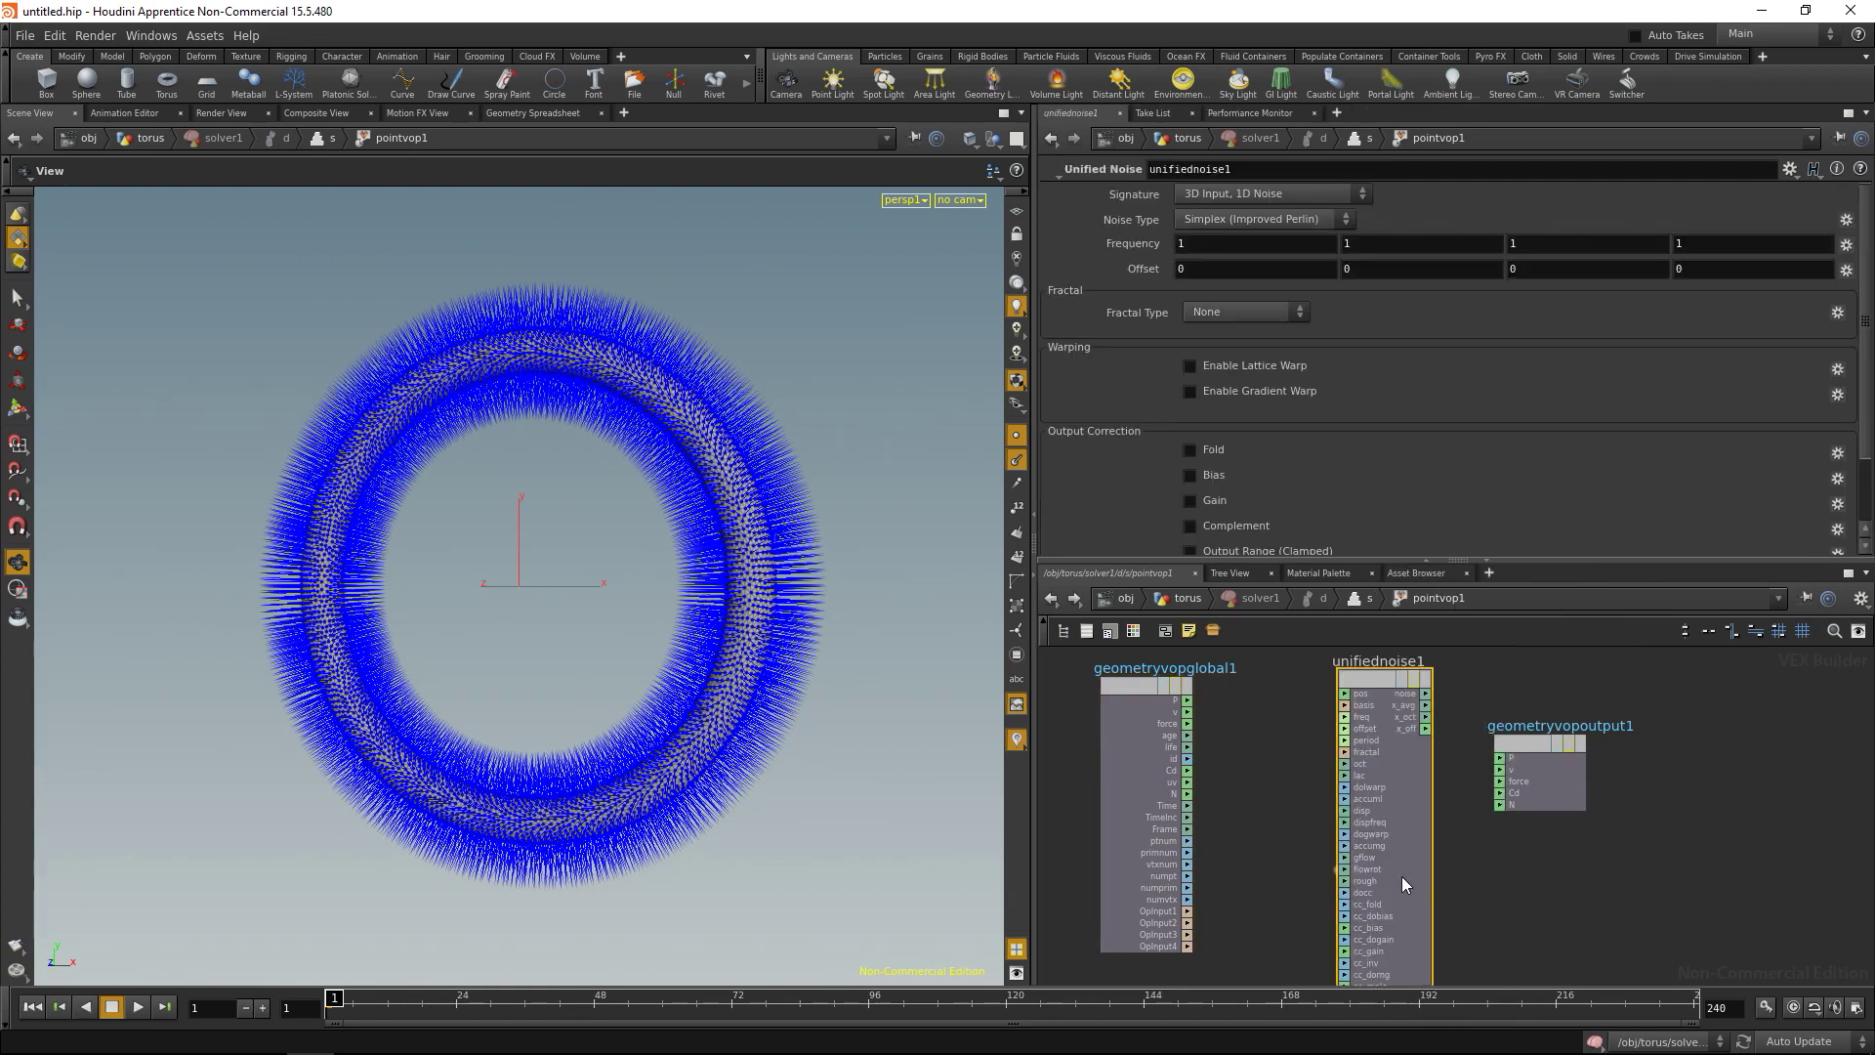
left_click_drag(1543, 762, 1660, 722)
left_click_drag(1373, 672, 1270, 684)
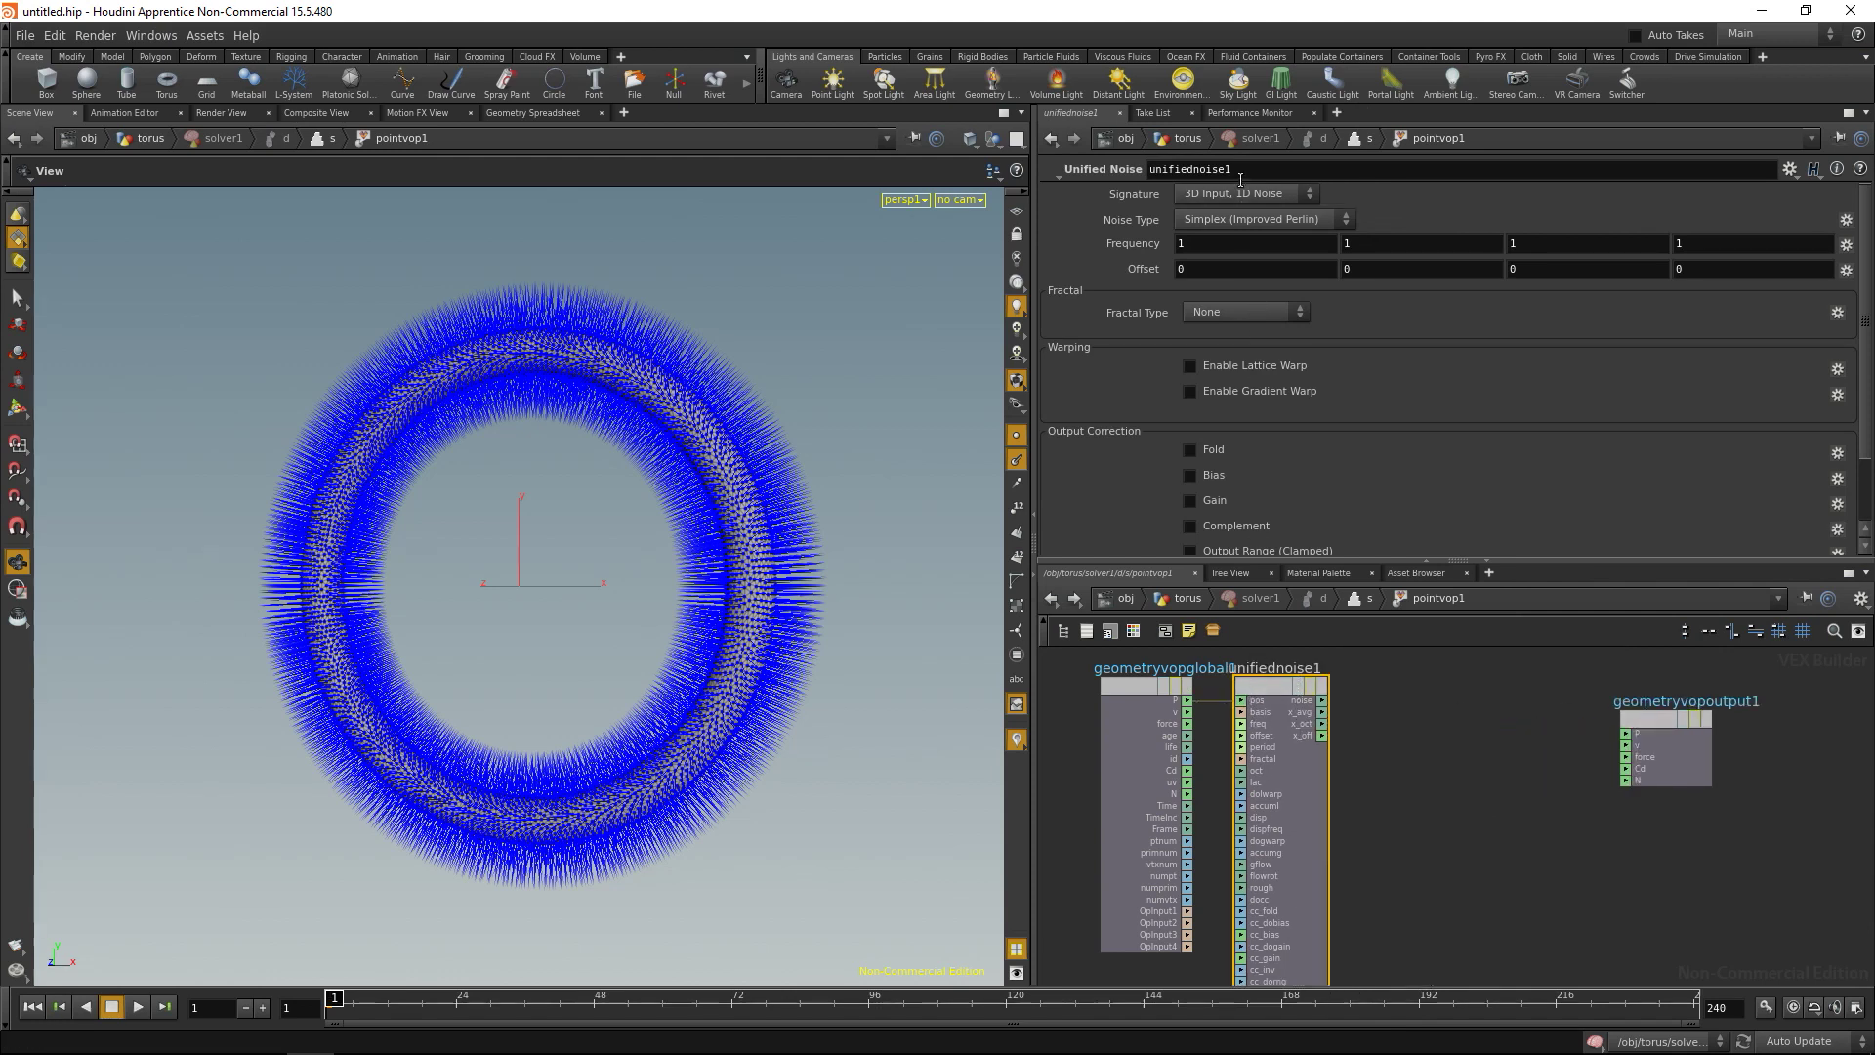
Set the noise type to Perlin with a 3D Input, 3D Noise signature.
left_click(1238, 220)
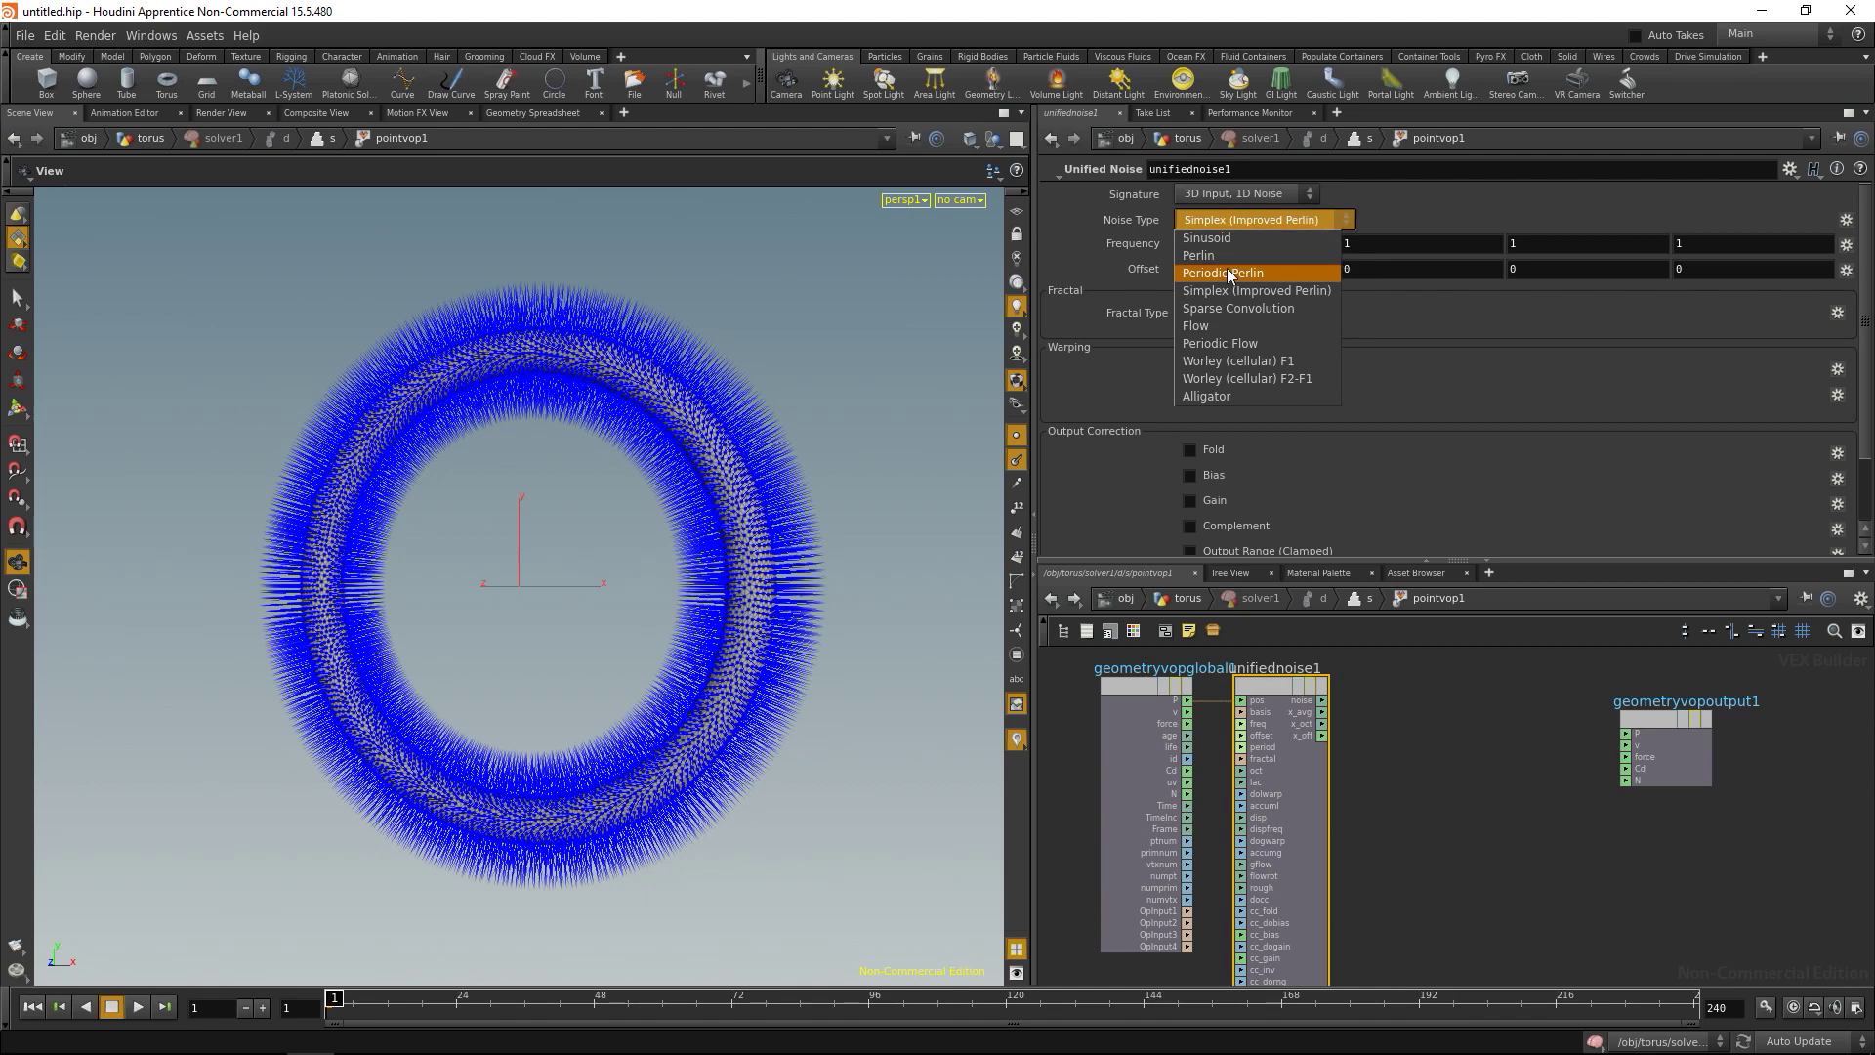
left_click(1226, 255)
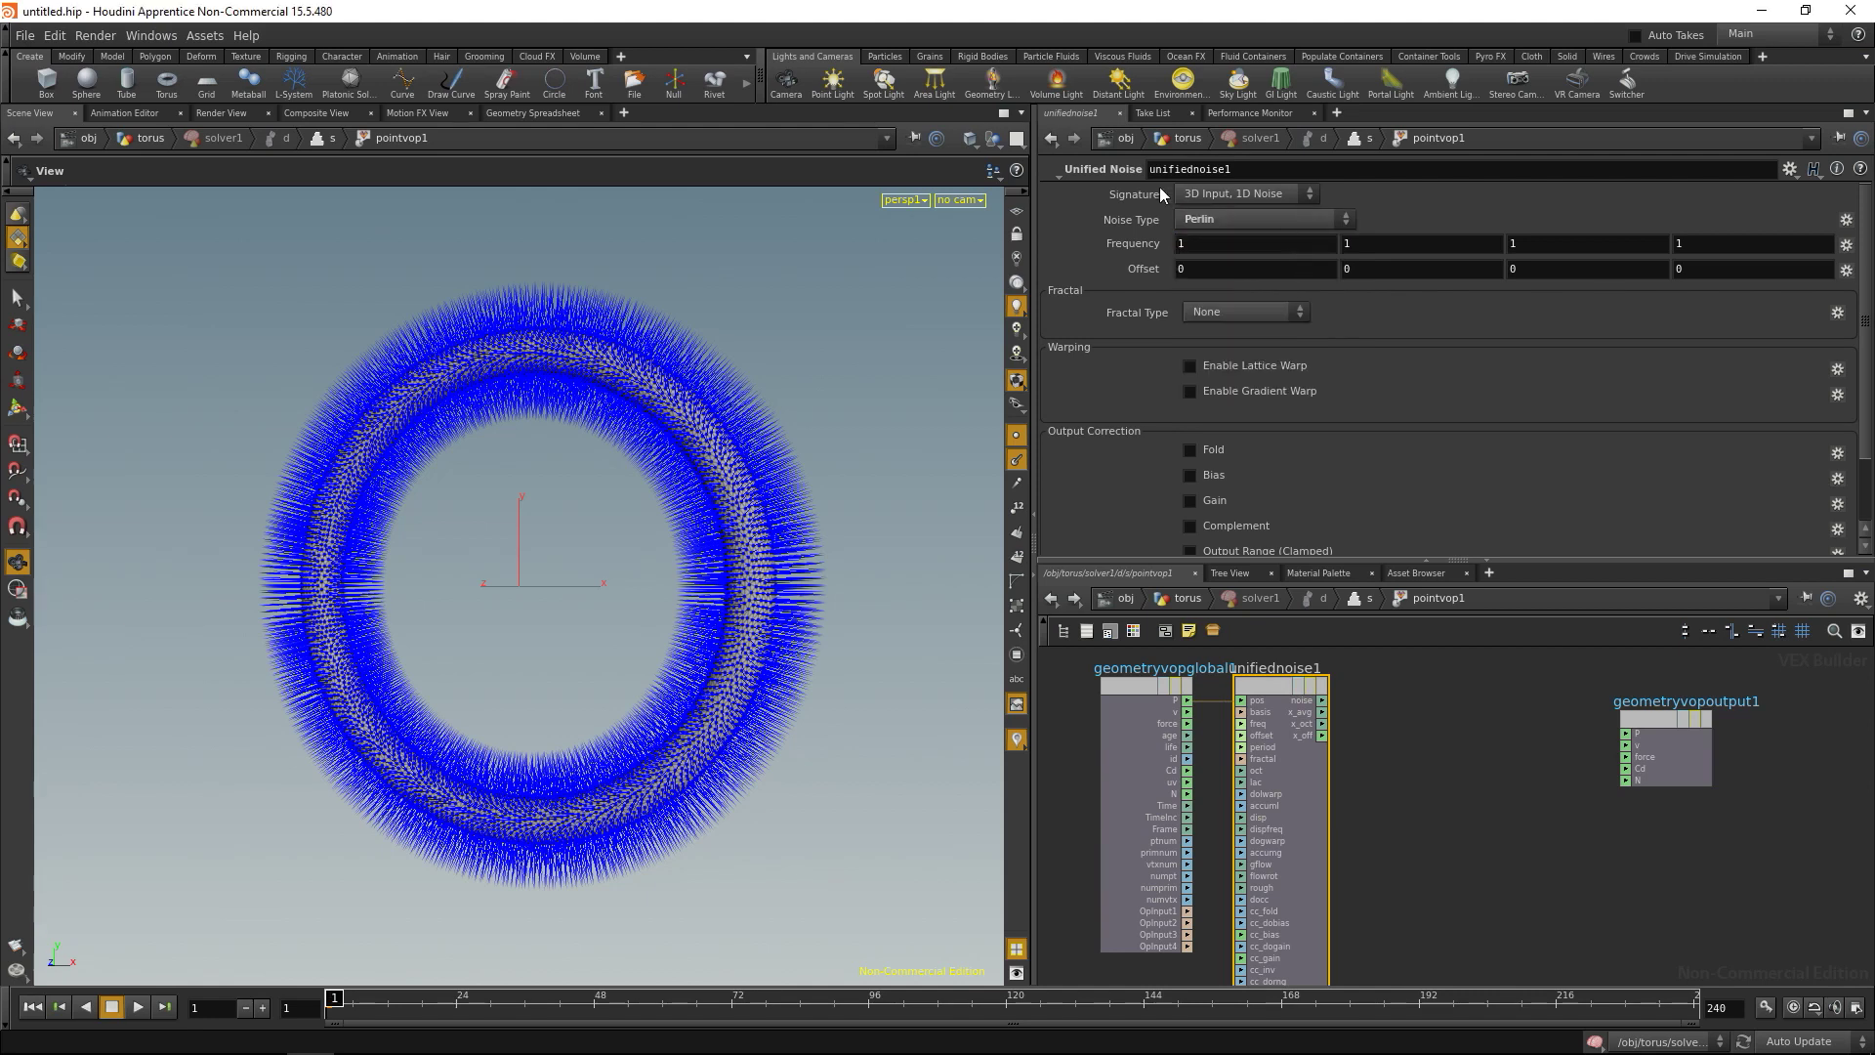
left_click(1236, 192)
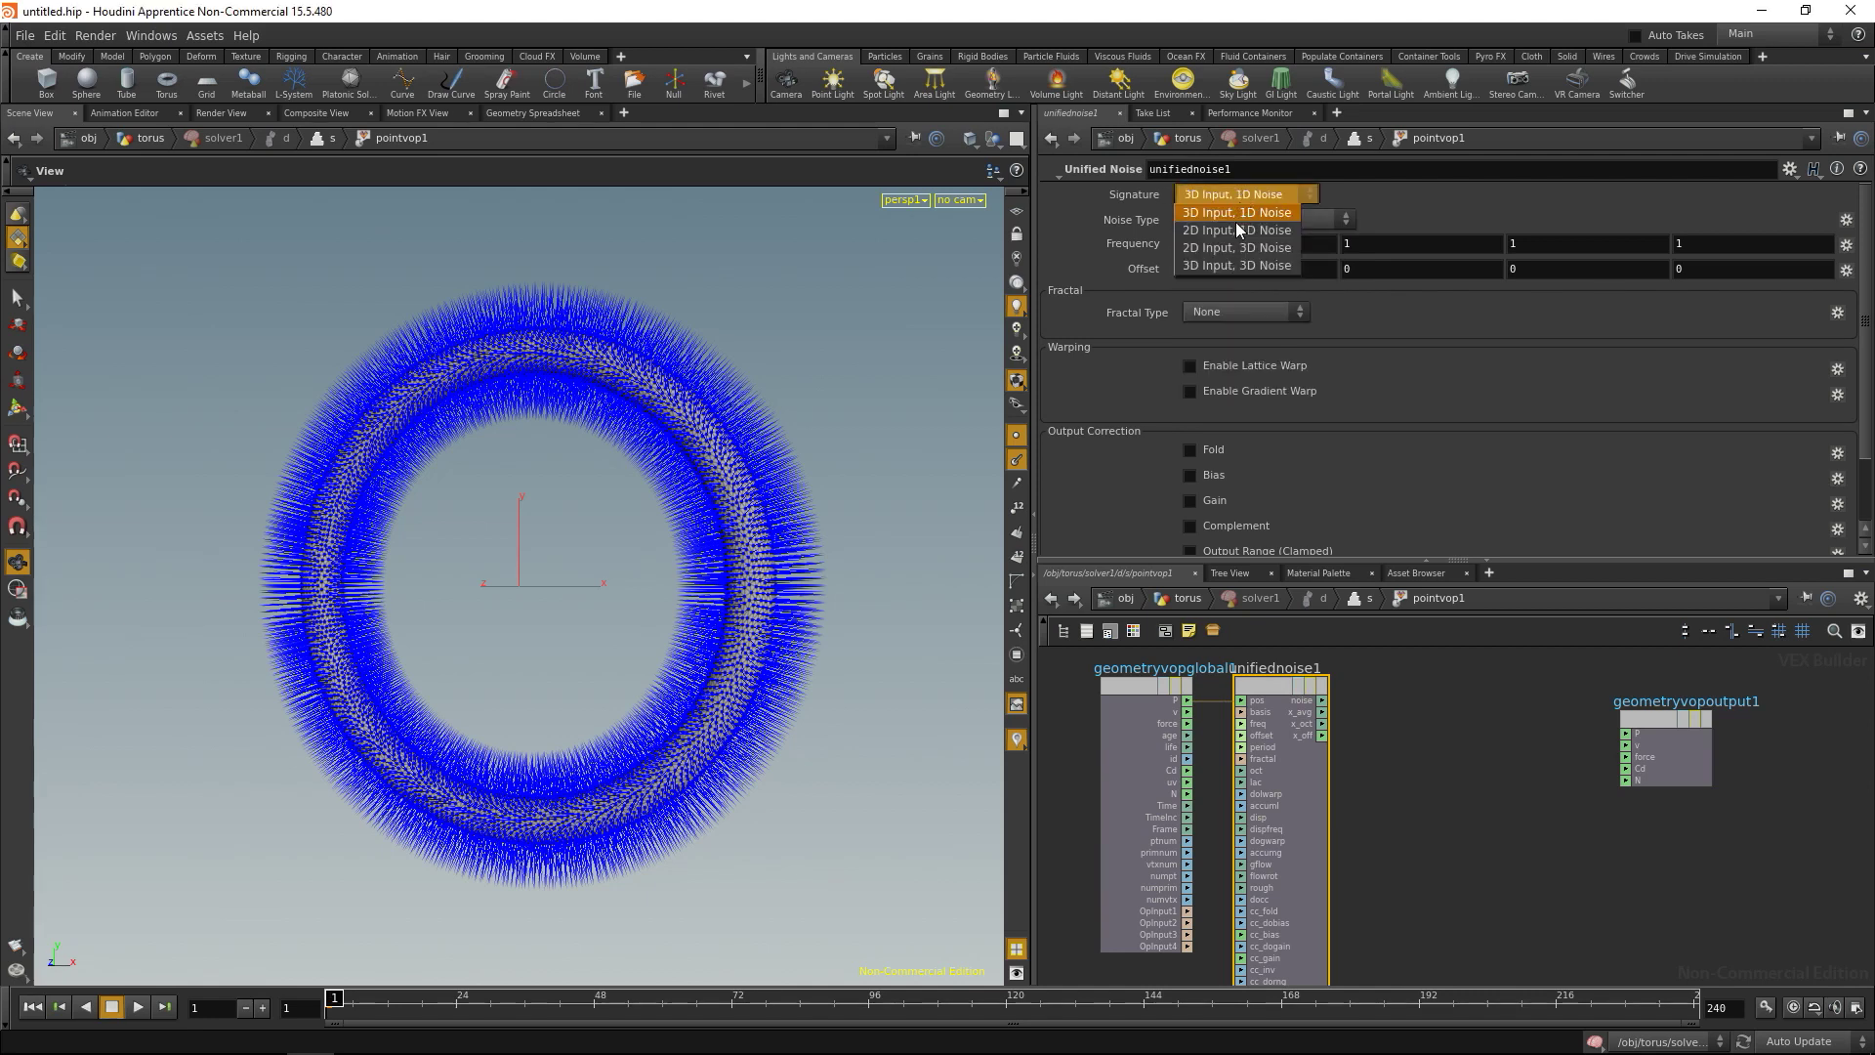
left_click(1272, 269)
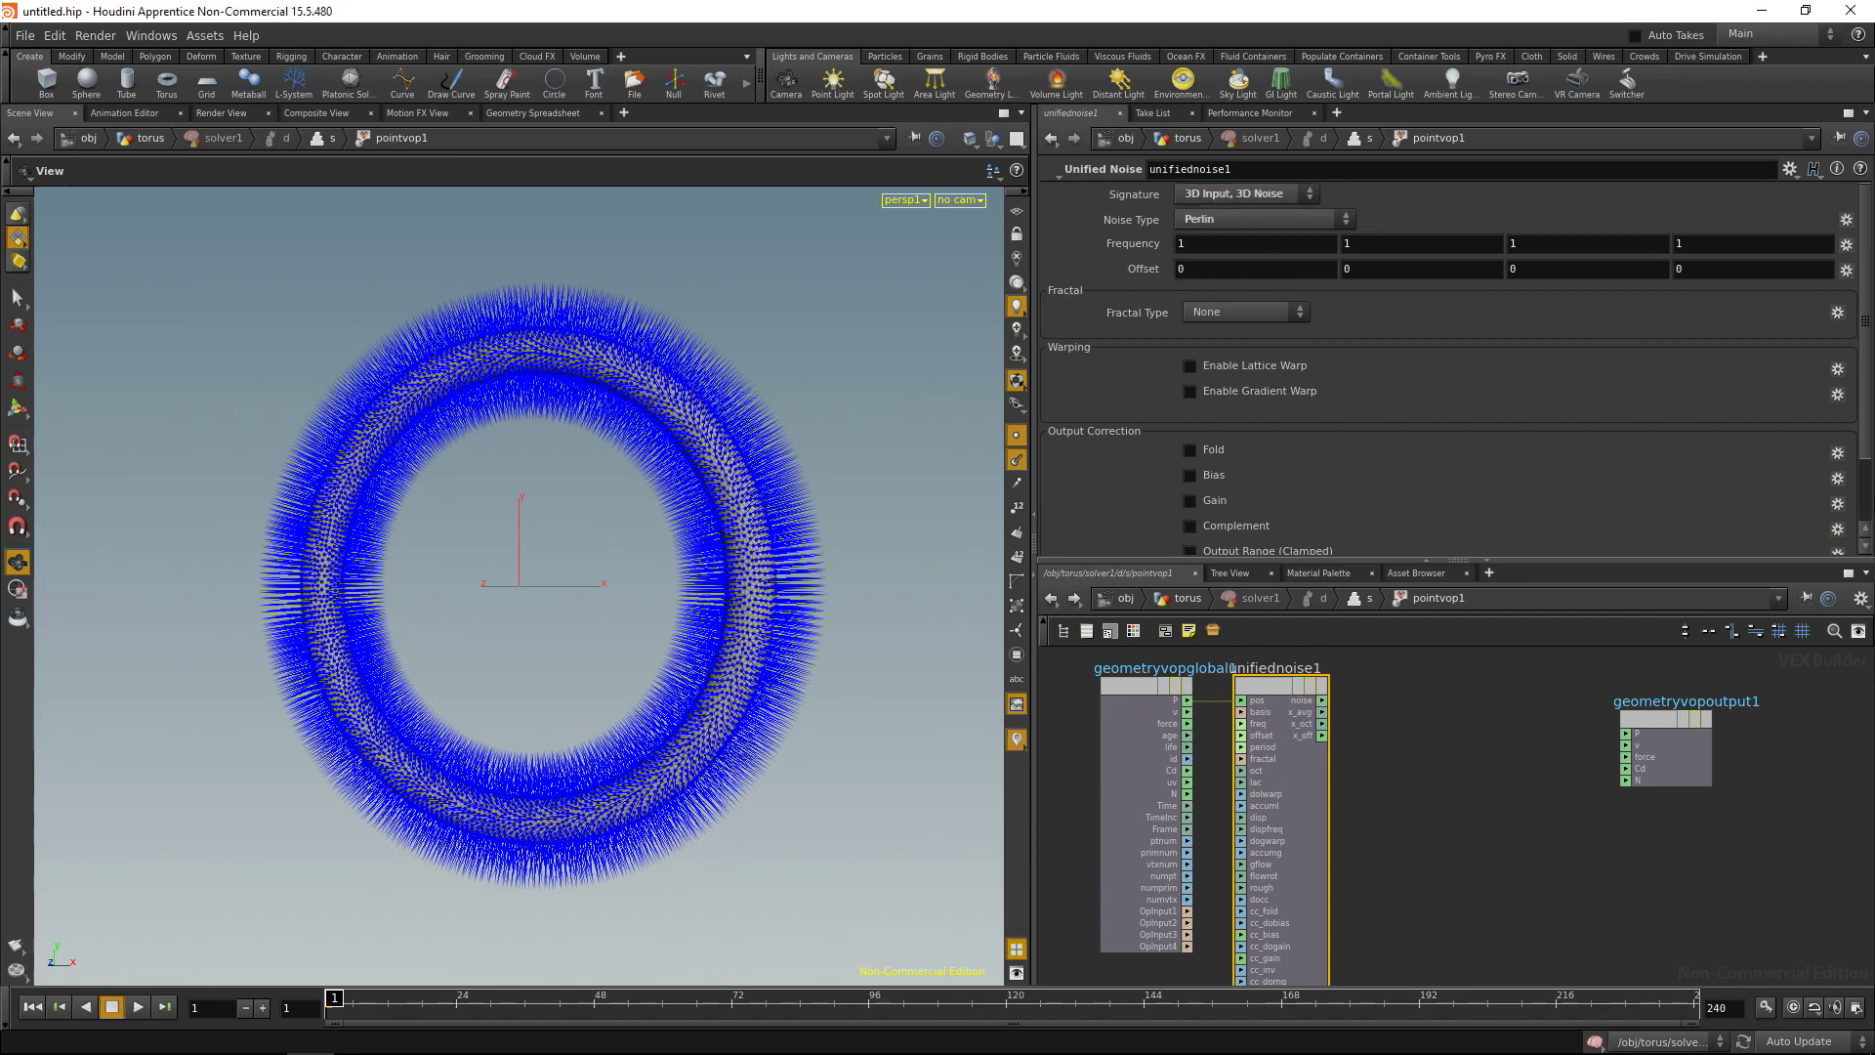
Enable Output Range (Clamped) on Unified Noise with New Minimum -1, -1, -1.
scroll(1865, 503, "down", 2)
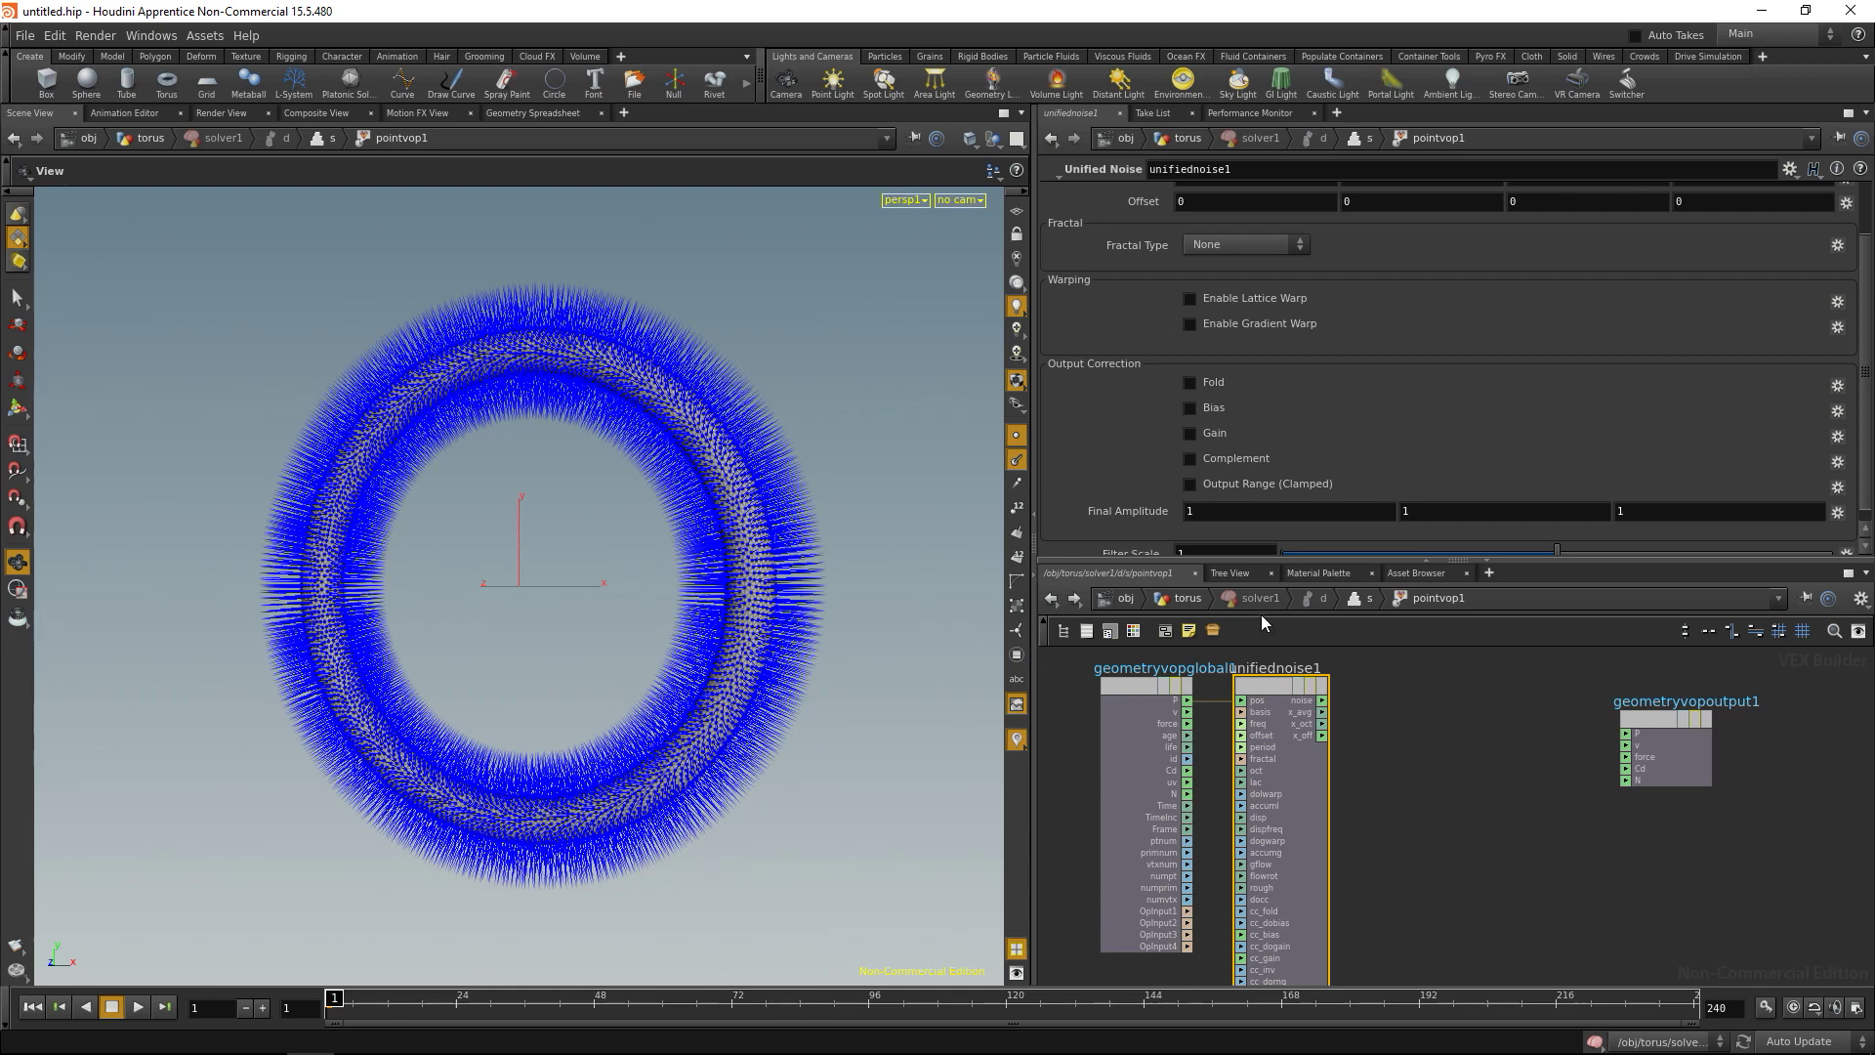
left_click(1190, 484)
key("Tab")
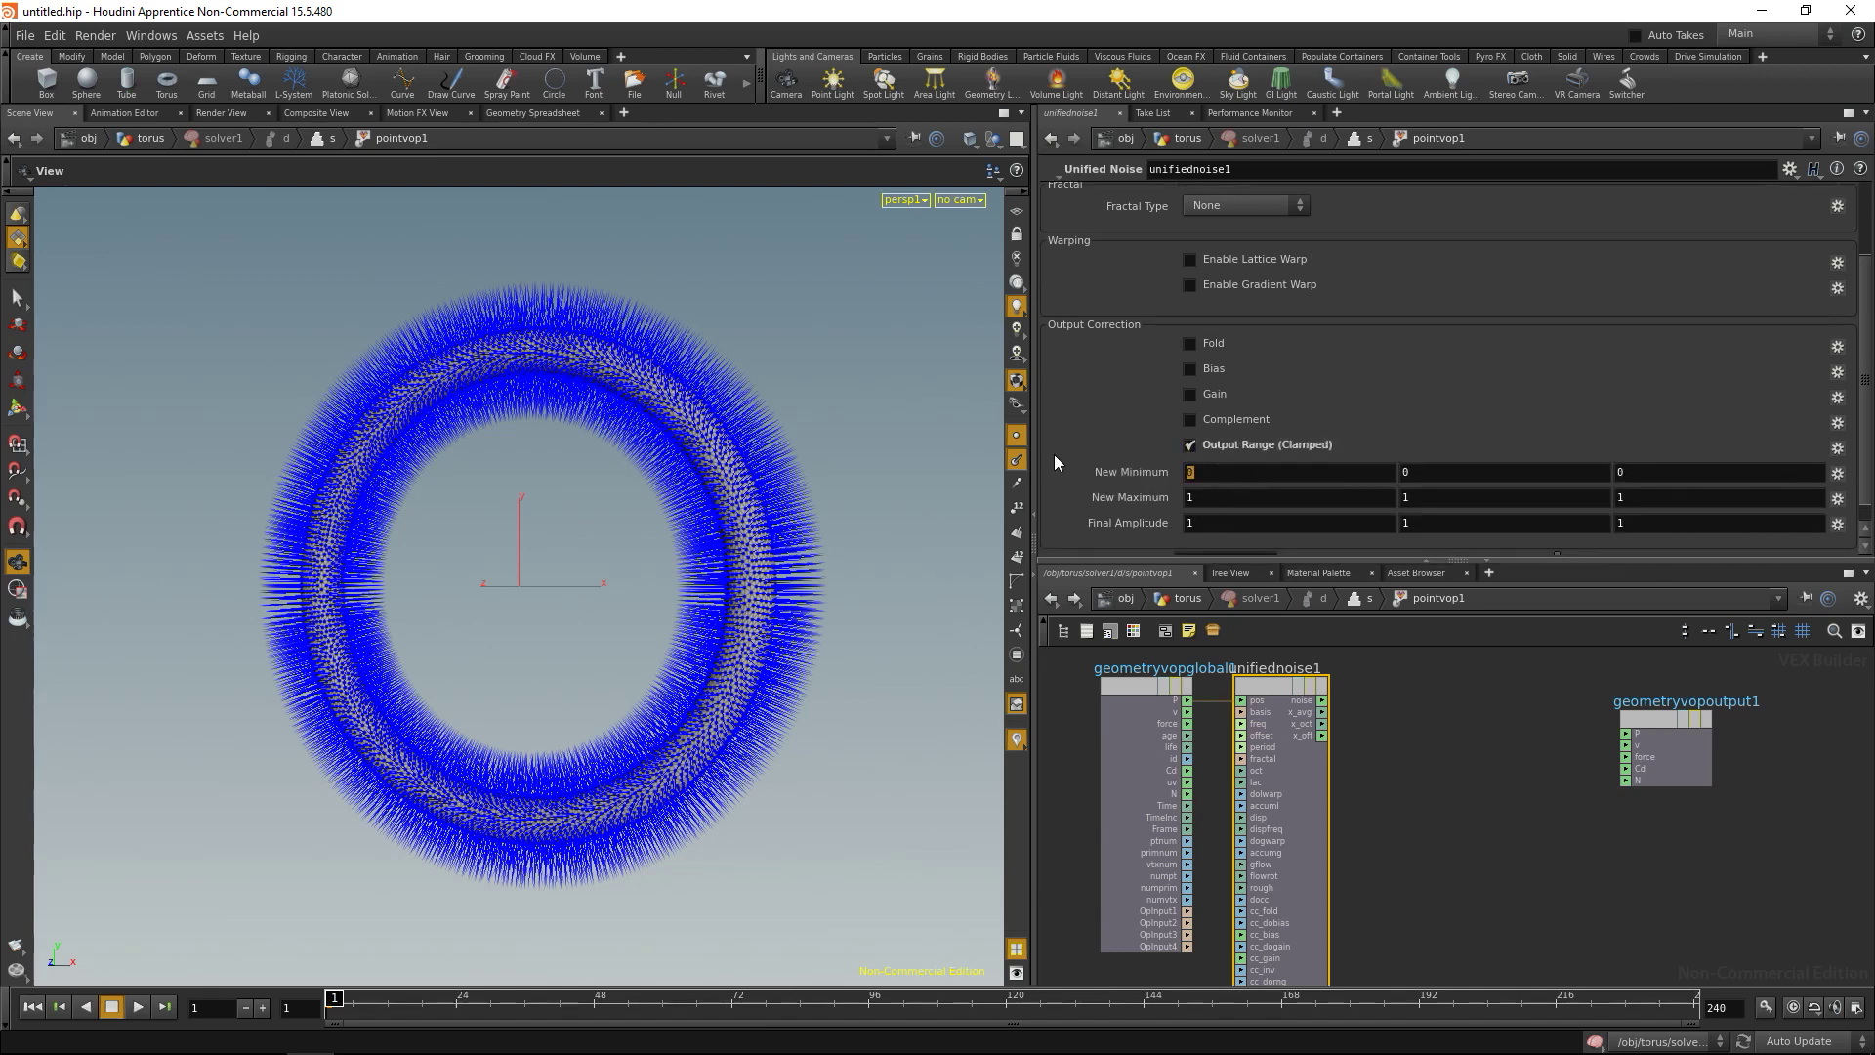
type("-1")
key("Tab")
type("-1")
key("Tab")
type("-")
key("Tab")
left_click(1660, 472)
type("1")
left_click(1598, 830)
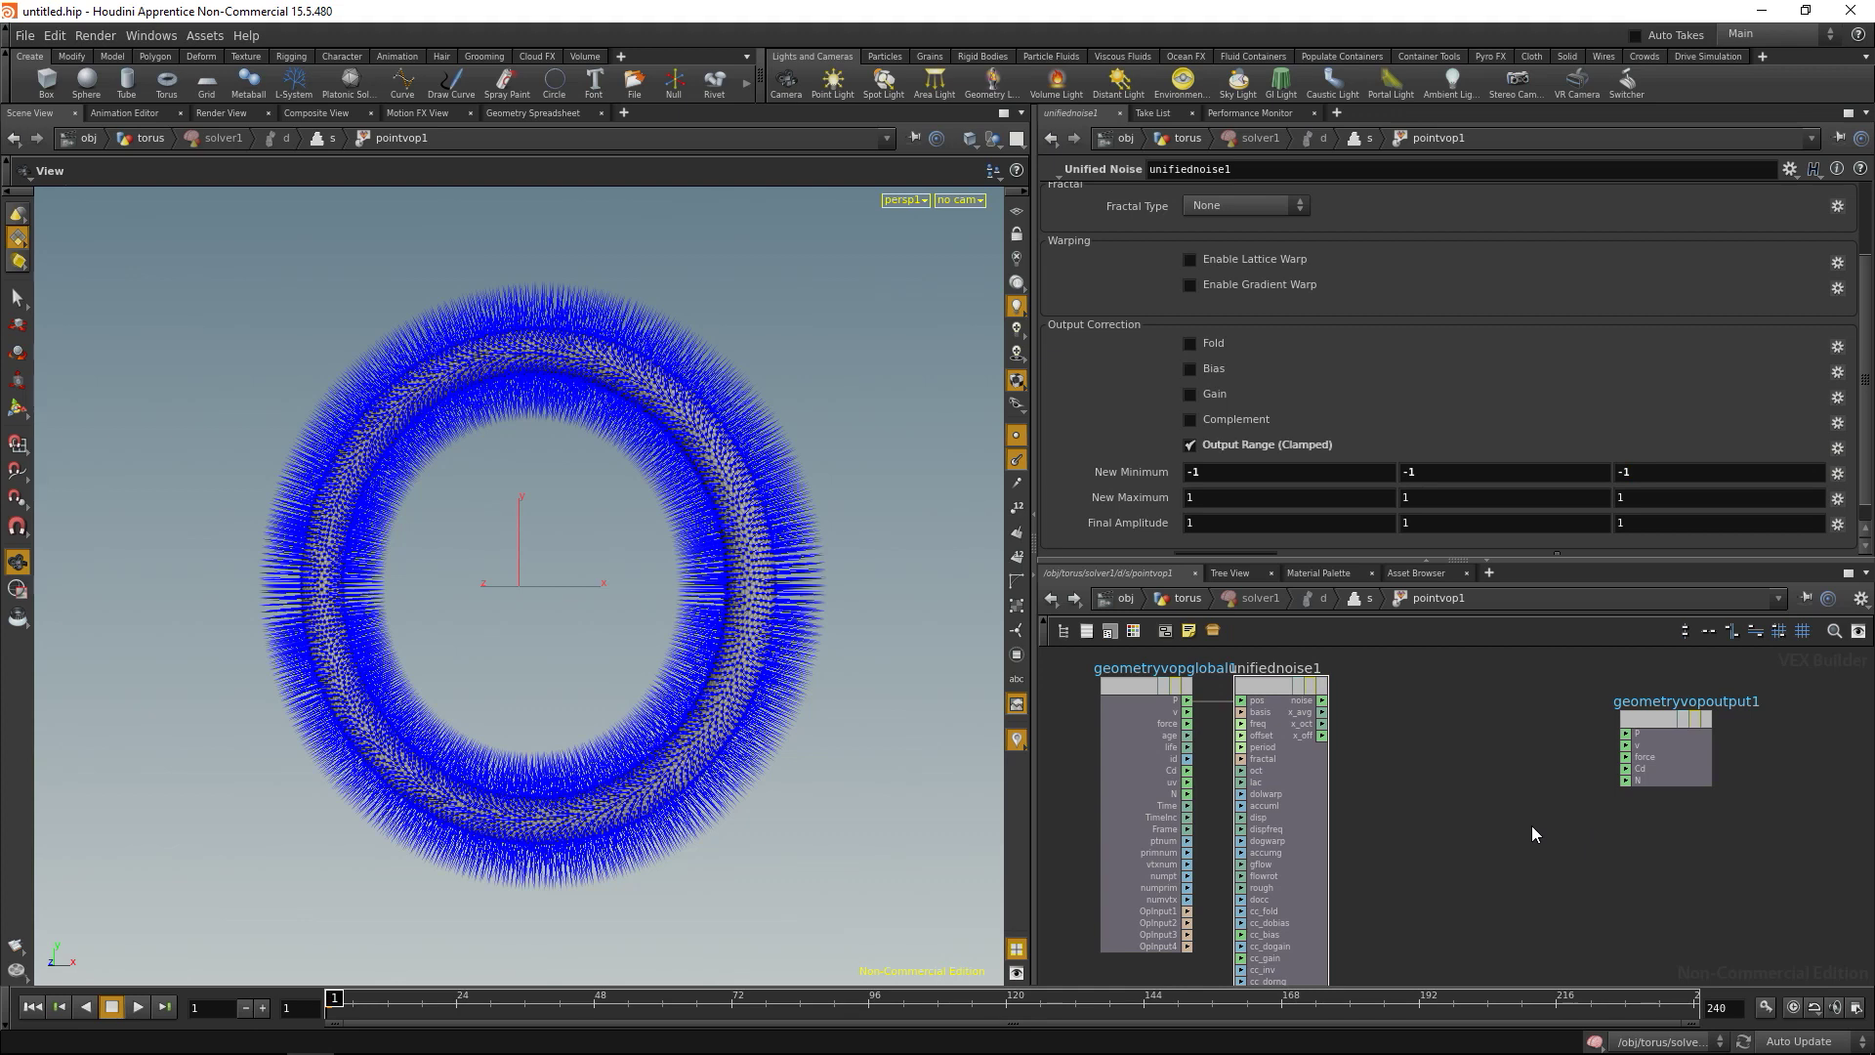
middle_click_drag(1541, 806, 1513, 854)
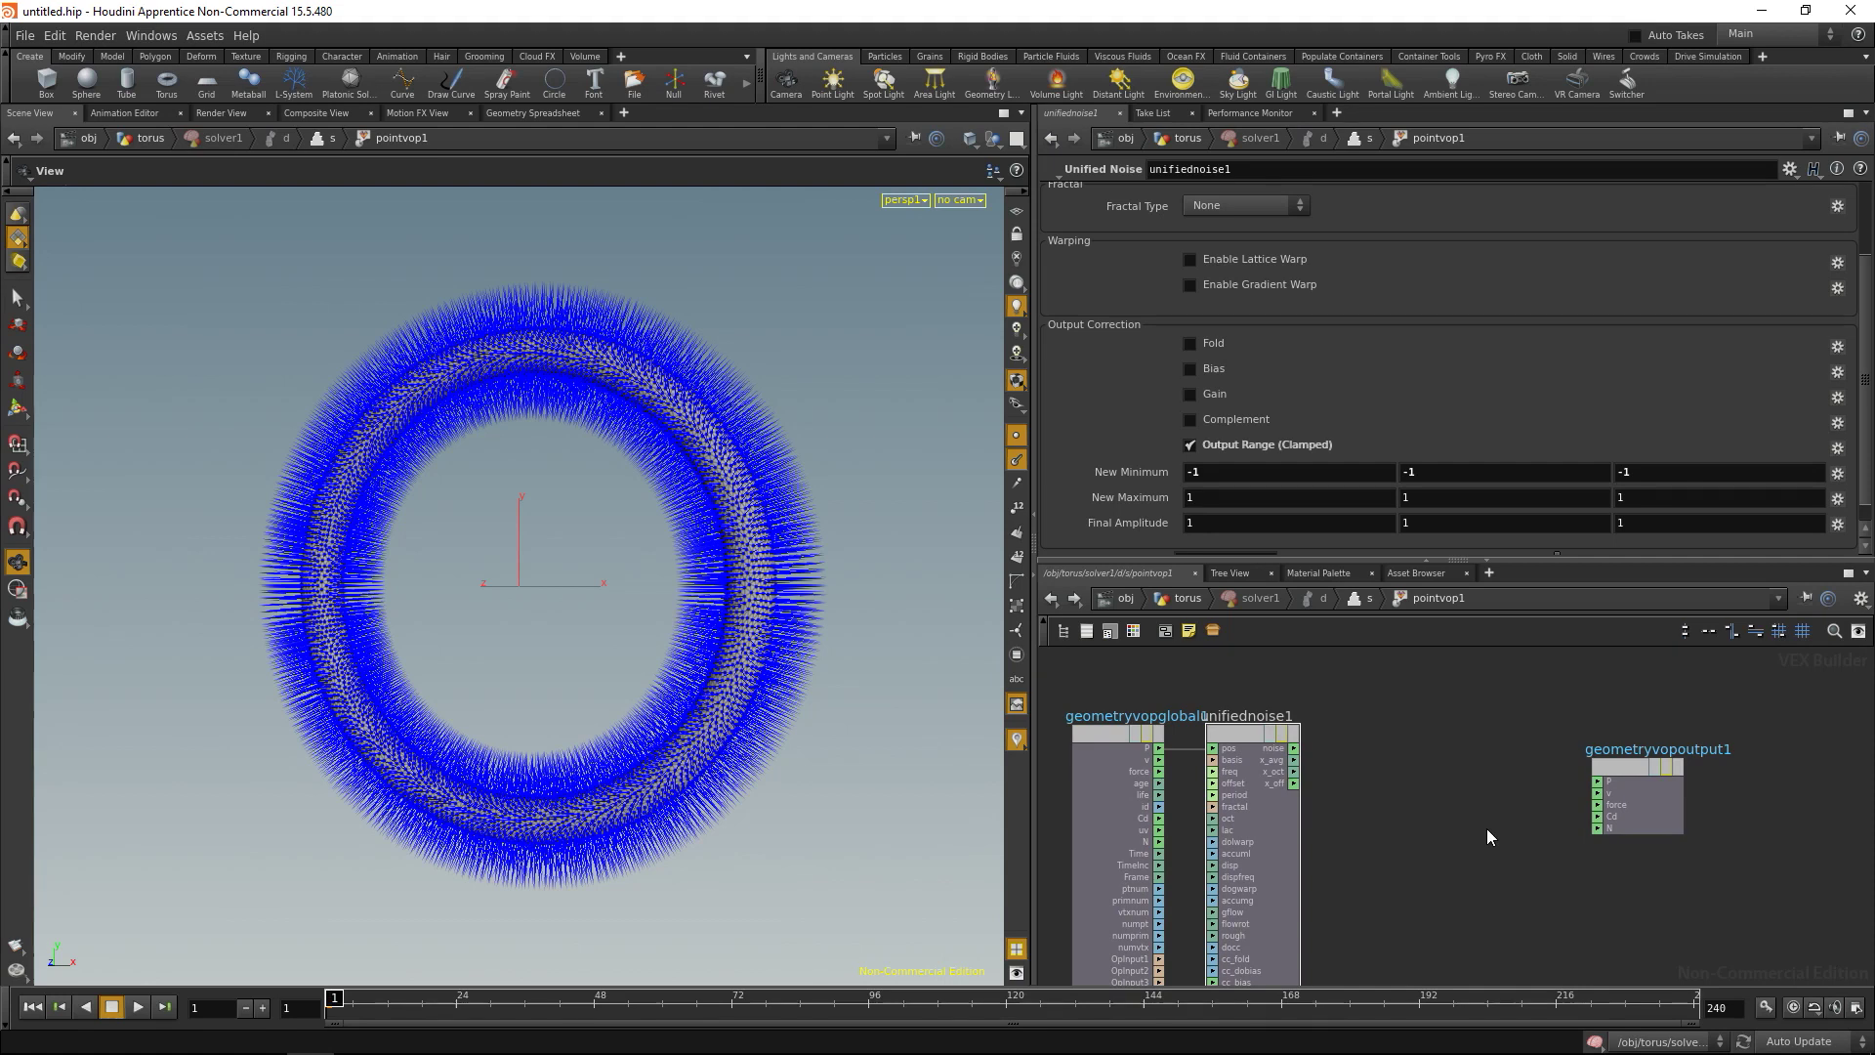
Insert a Normalize node between unifiednoise1's noise and geometryvopoutput1's N input.
key("Tab")
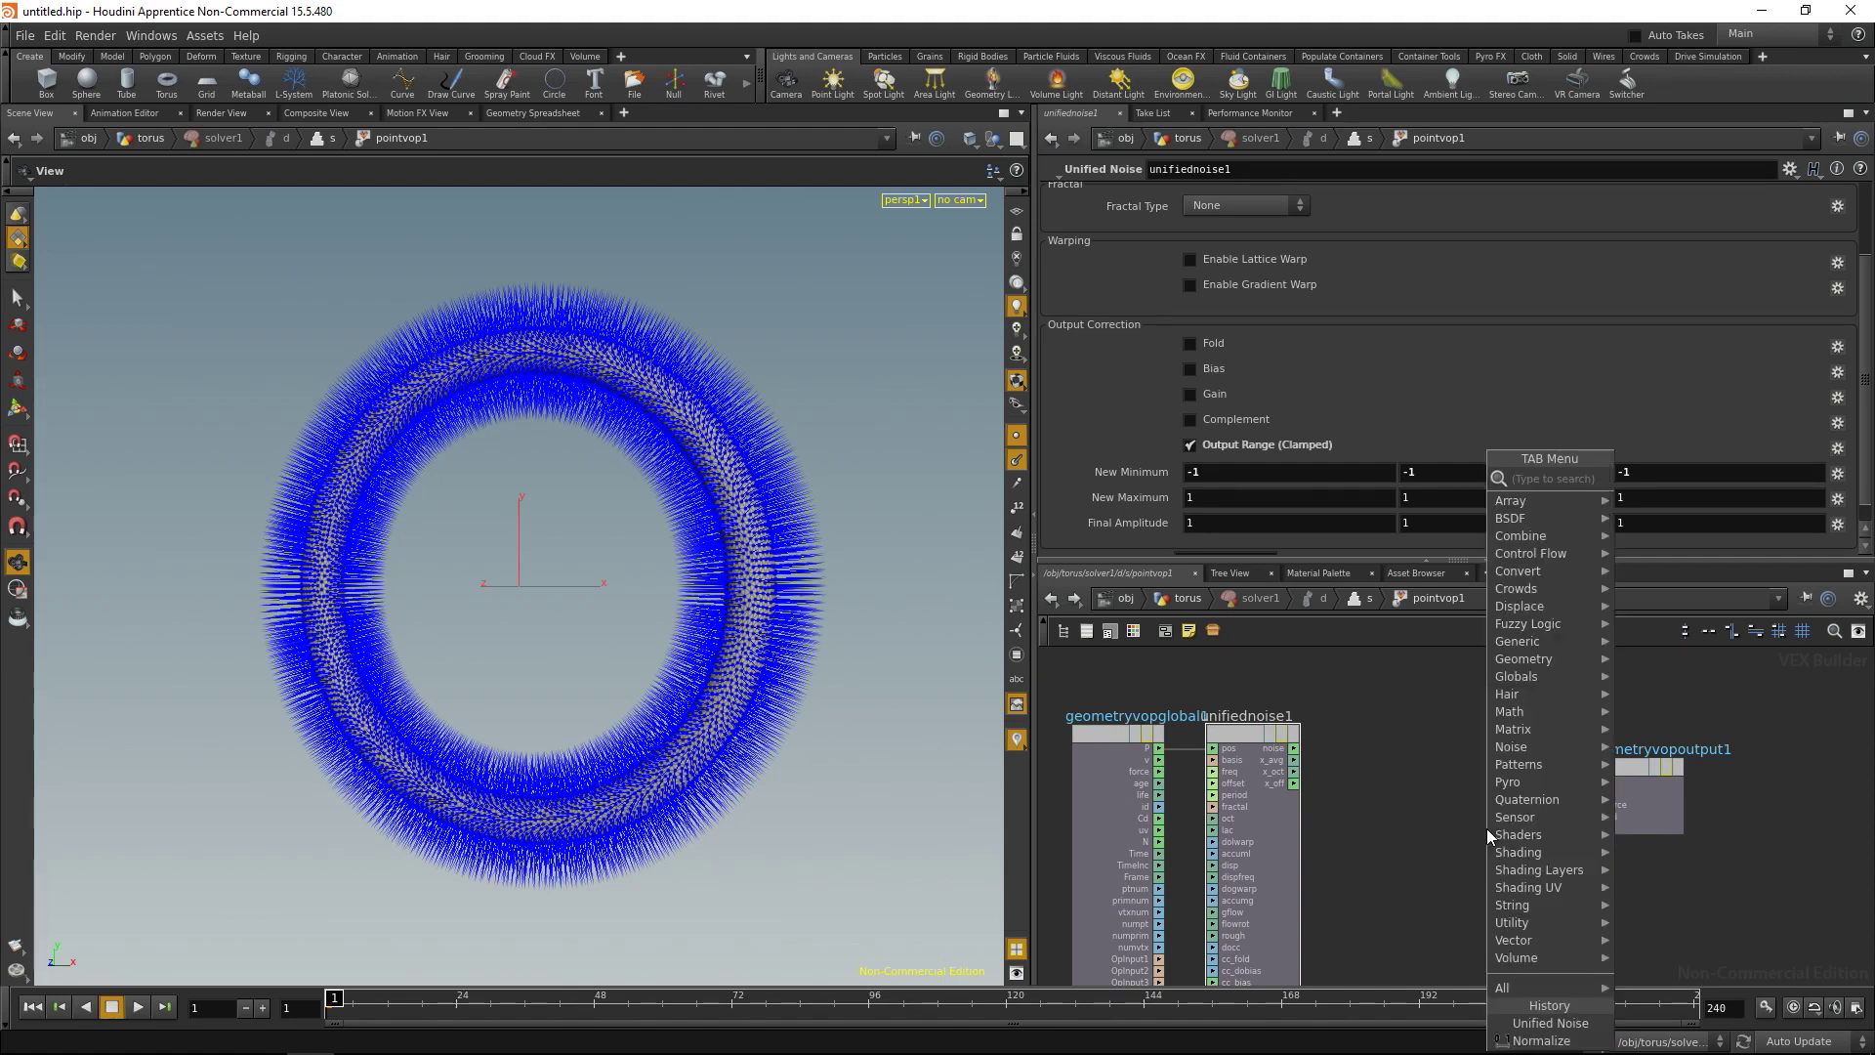
type("normal")
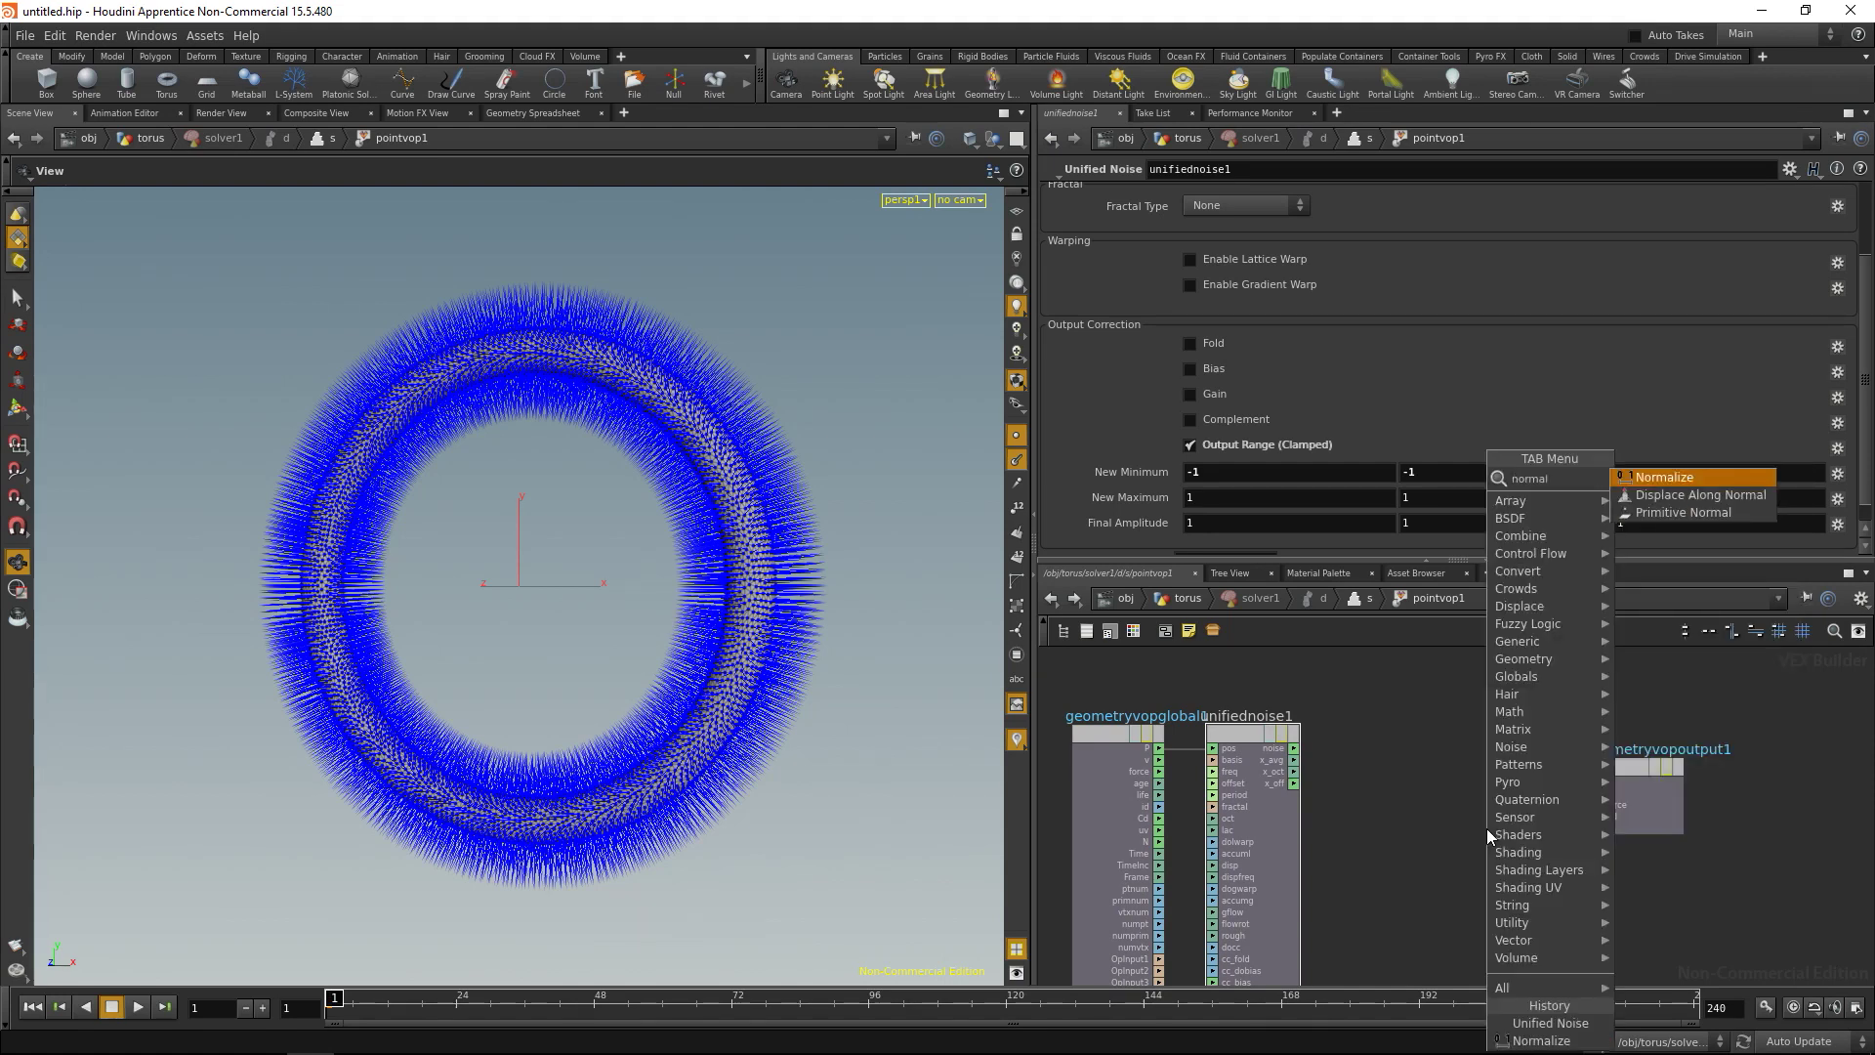
key("Return")
left_click(1486, 828)
left_click_drag(1488, 835, 1422, 754)
left_click_drag(1294, 748, 1360, 734)
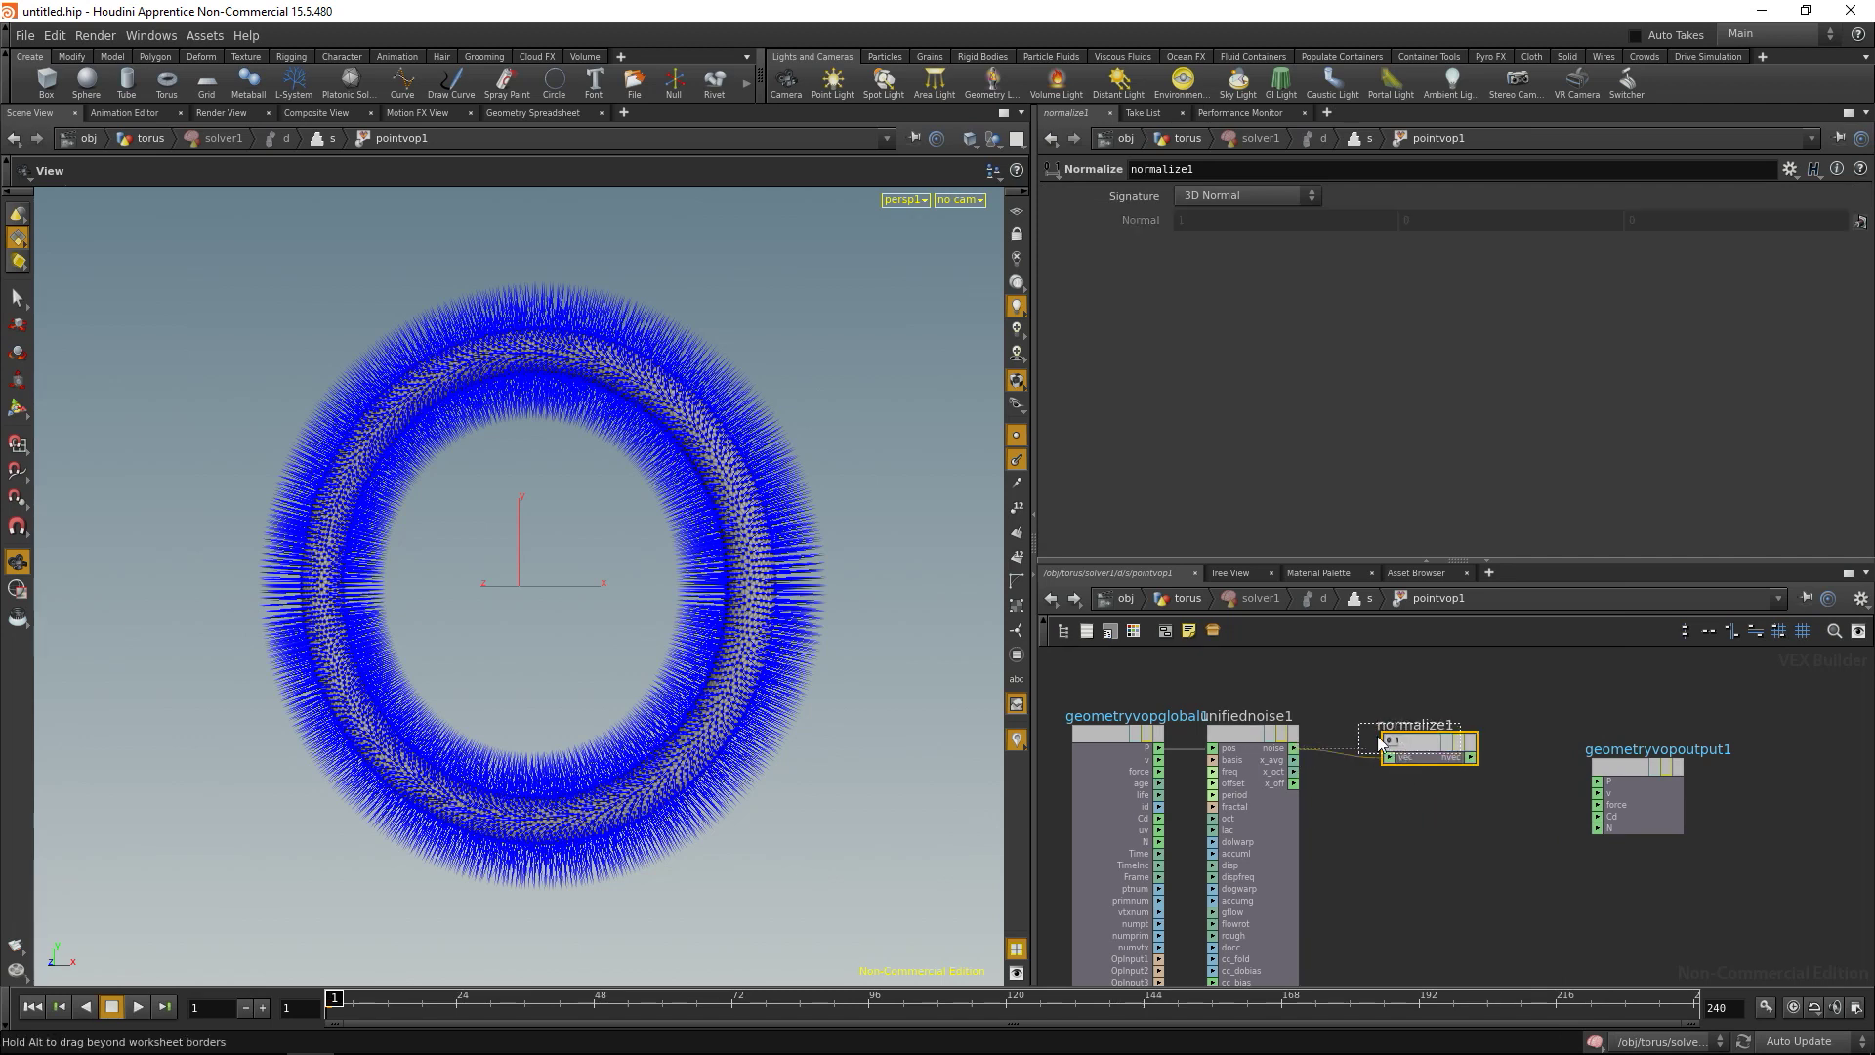
left_click_drag(1625, 768, 1536, 695)
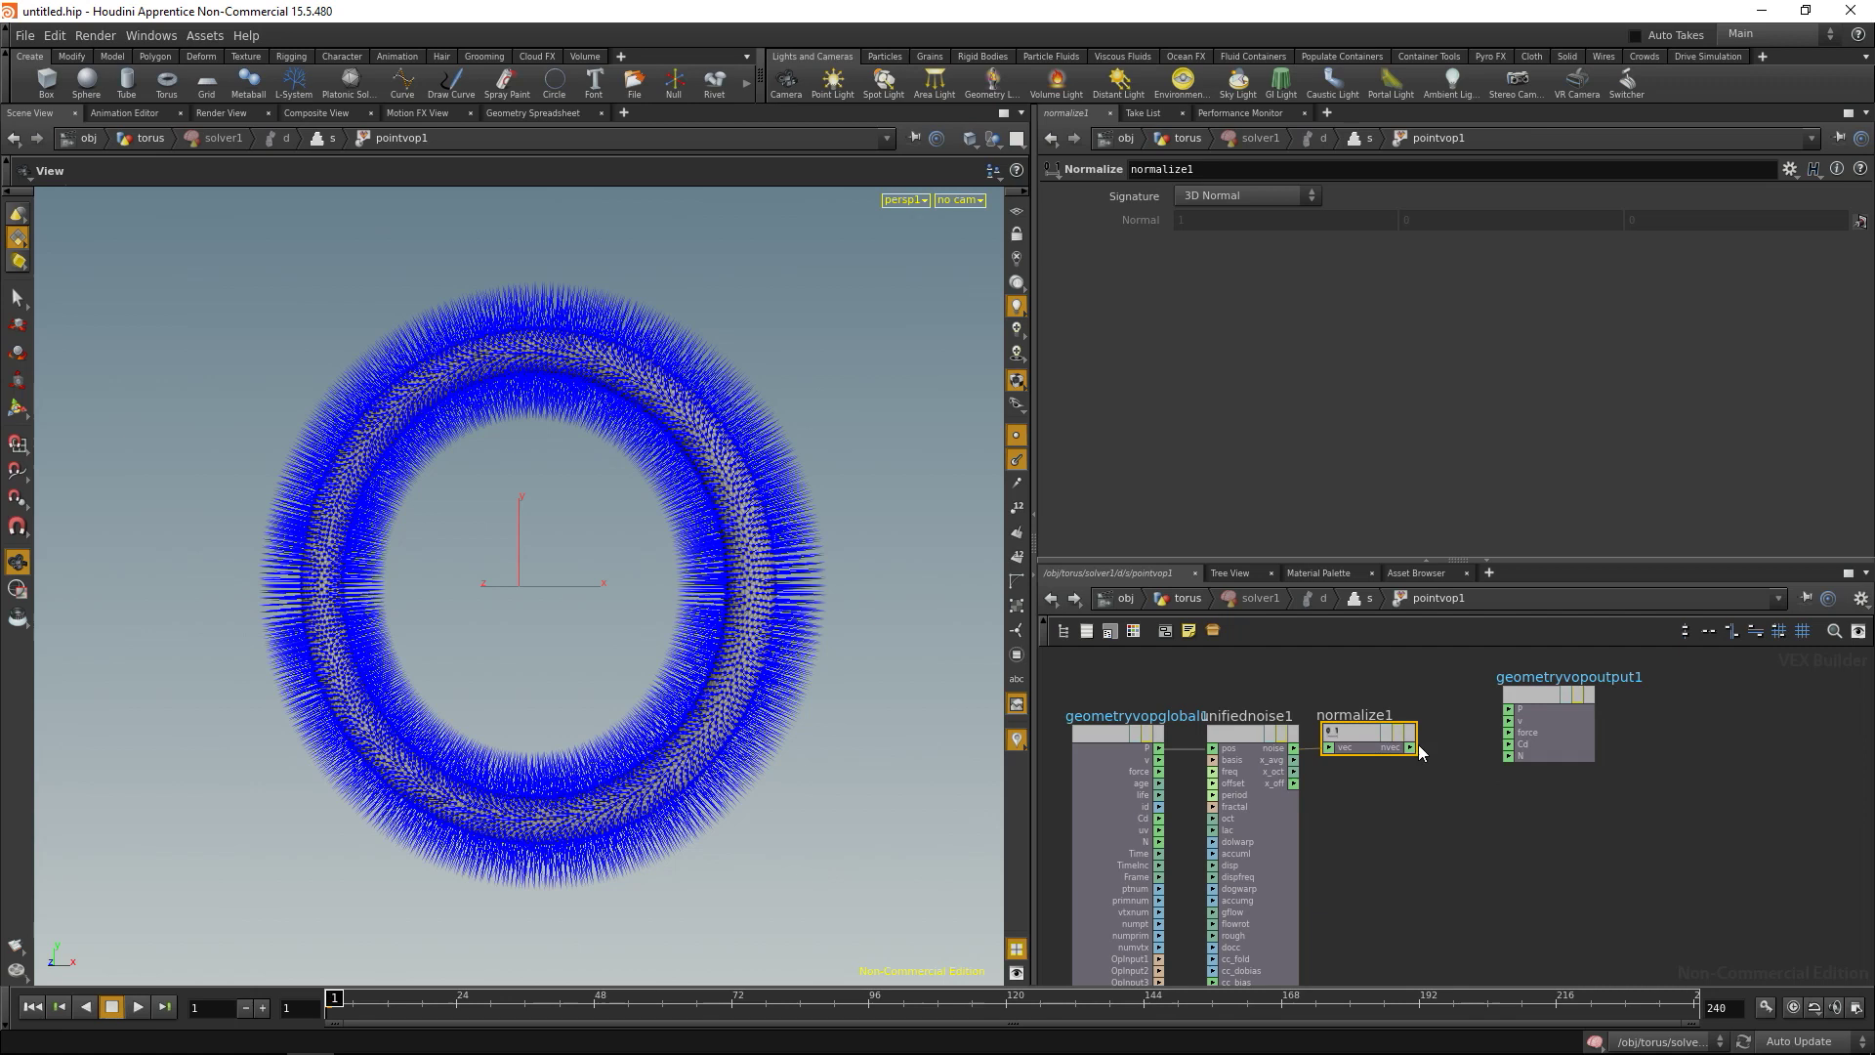
left_click_drag(1410, 747, 1486, 689)
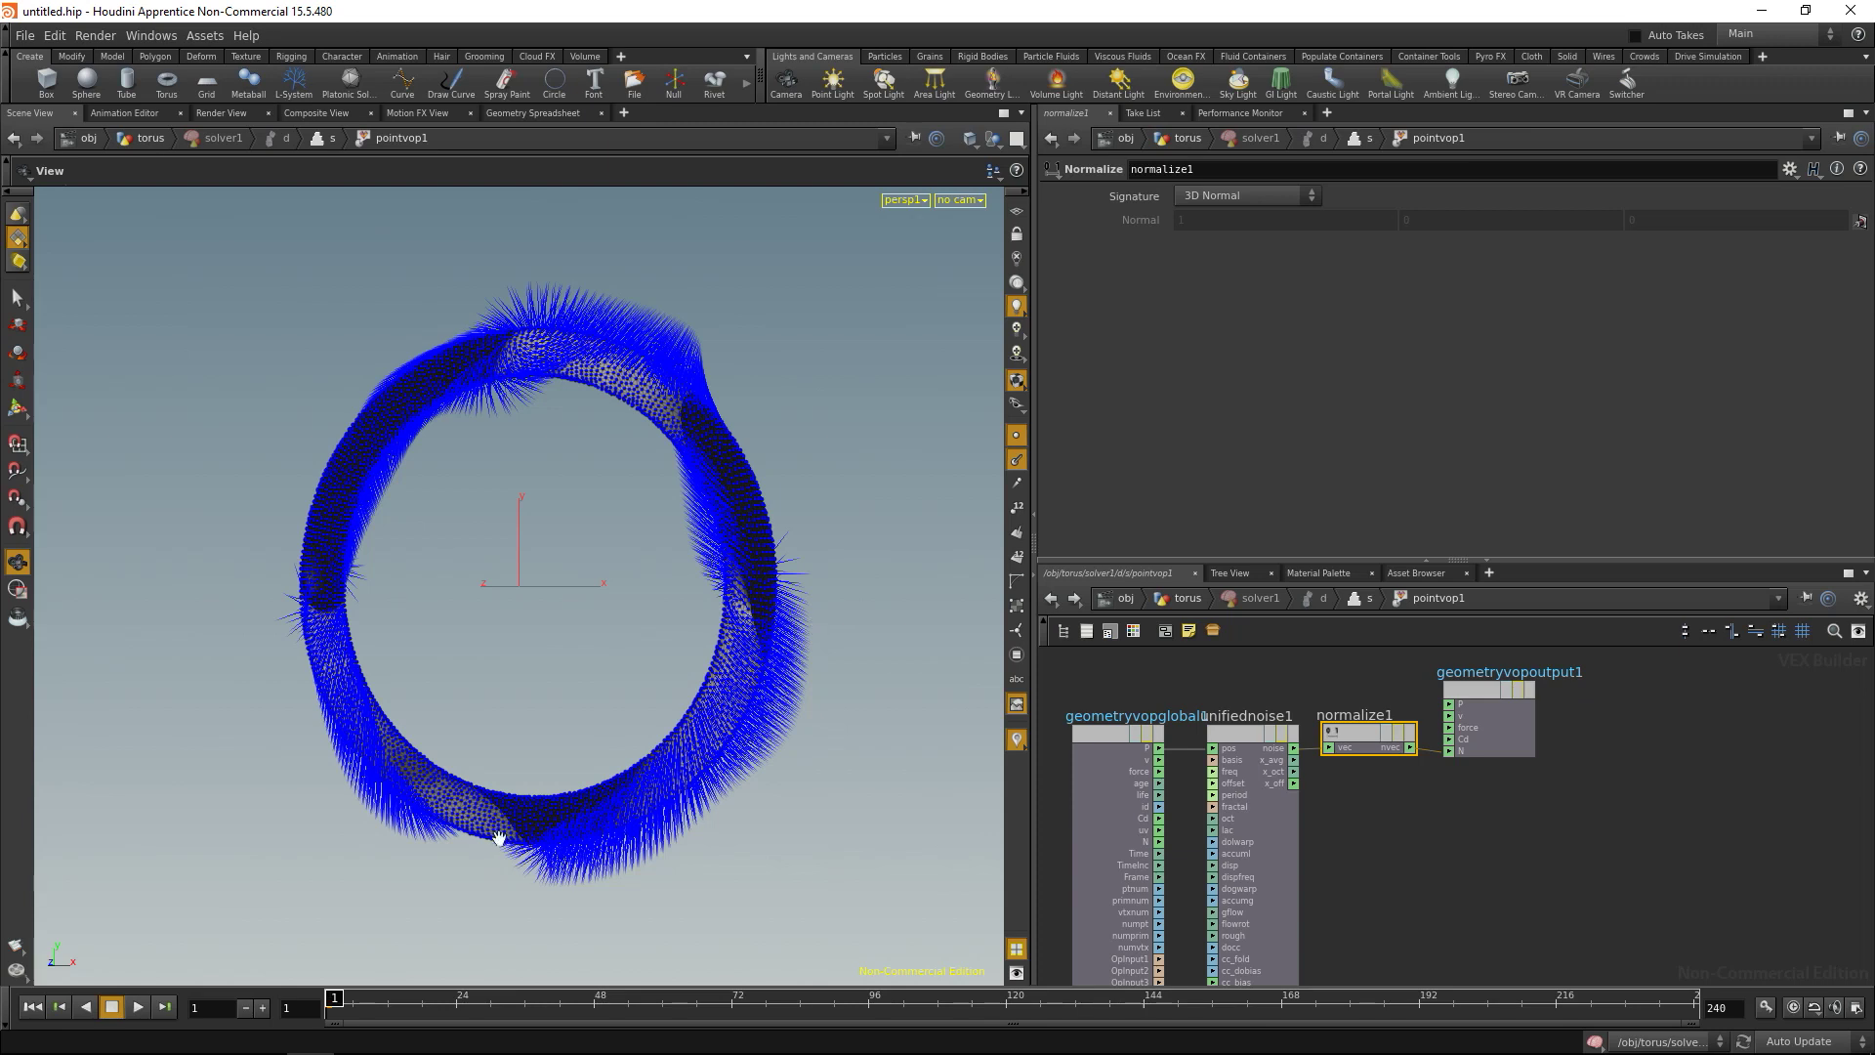
Set unifiednoise1's Frequency to 2, 2, 2 and go up to the solver level.
left_click(1259, 737)
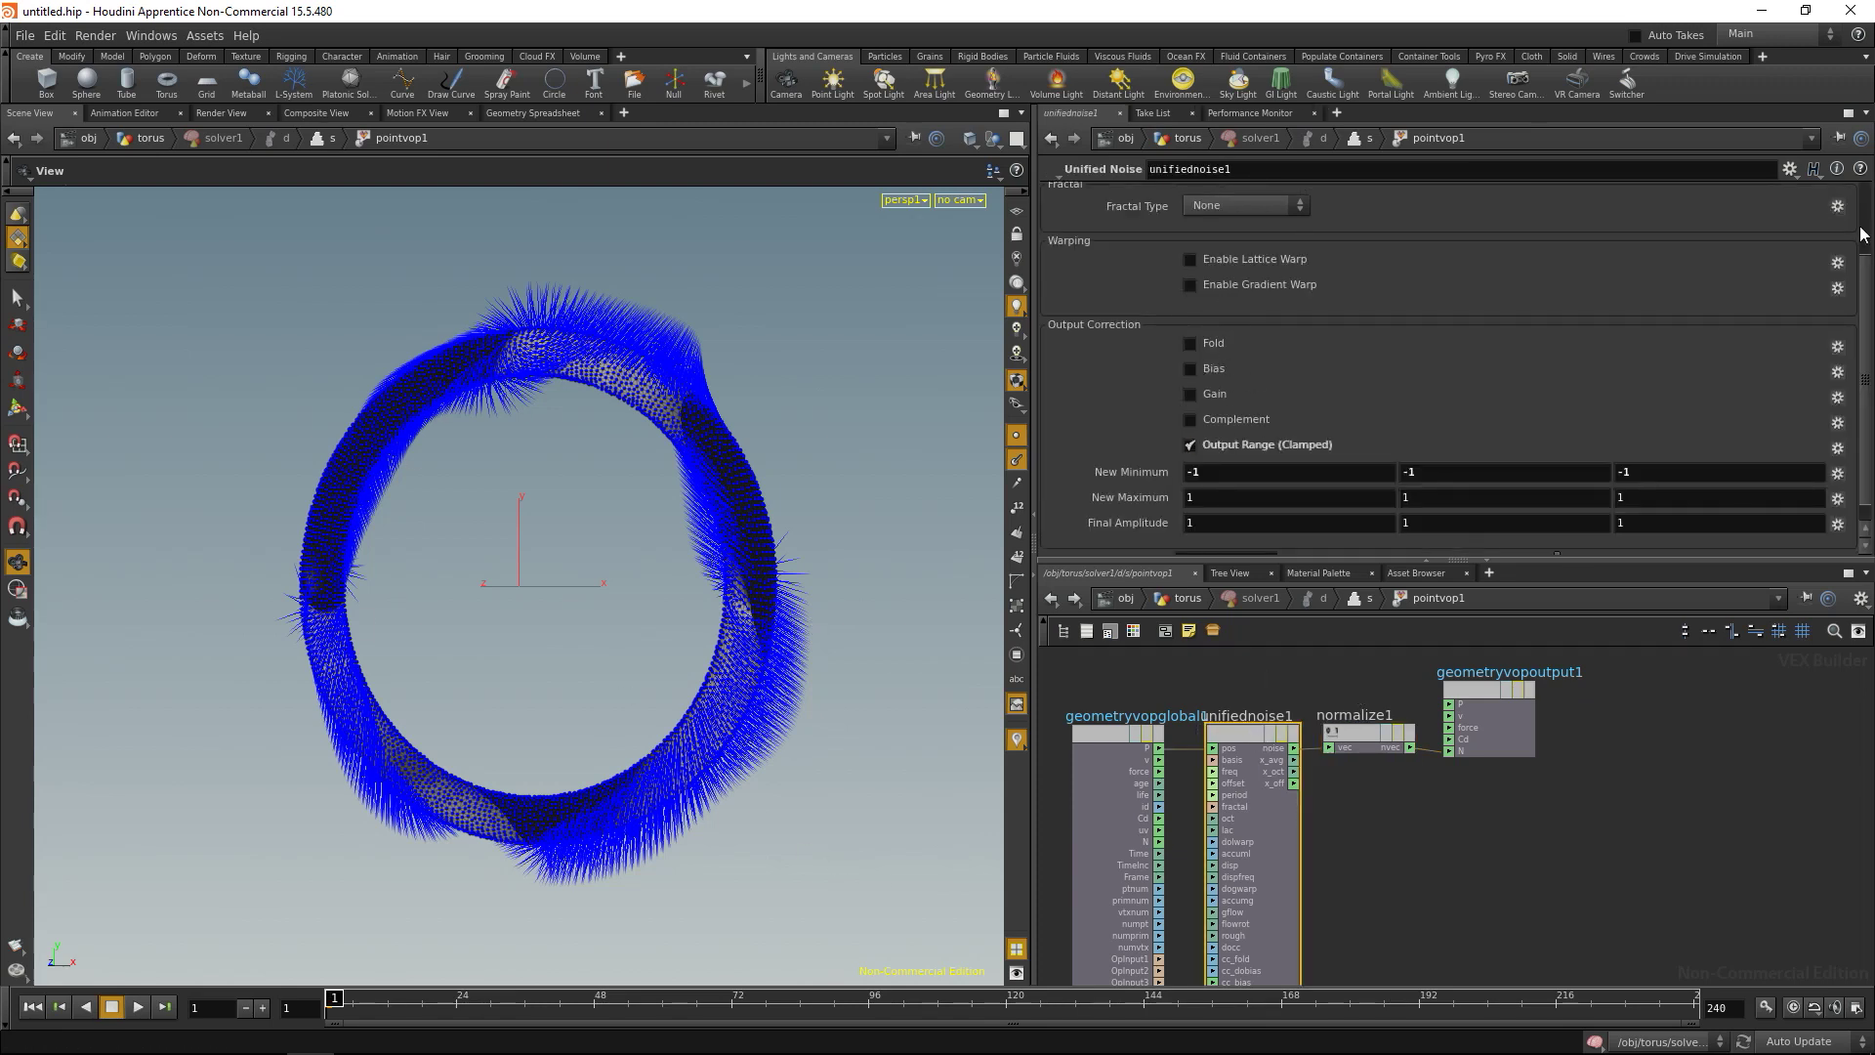
scroll(1523, 274, "up", 3)
left_click(1183, 233)
type("2")
key("Tab")
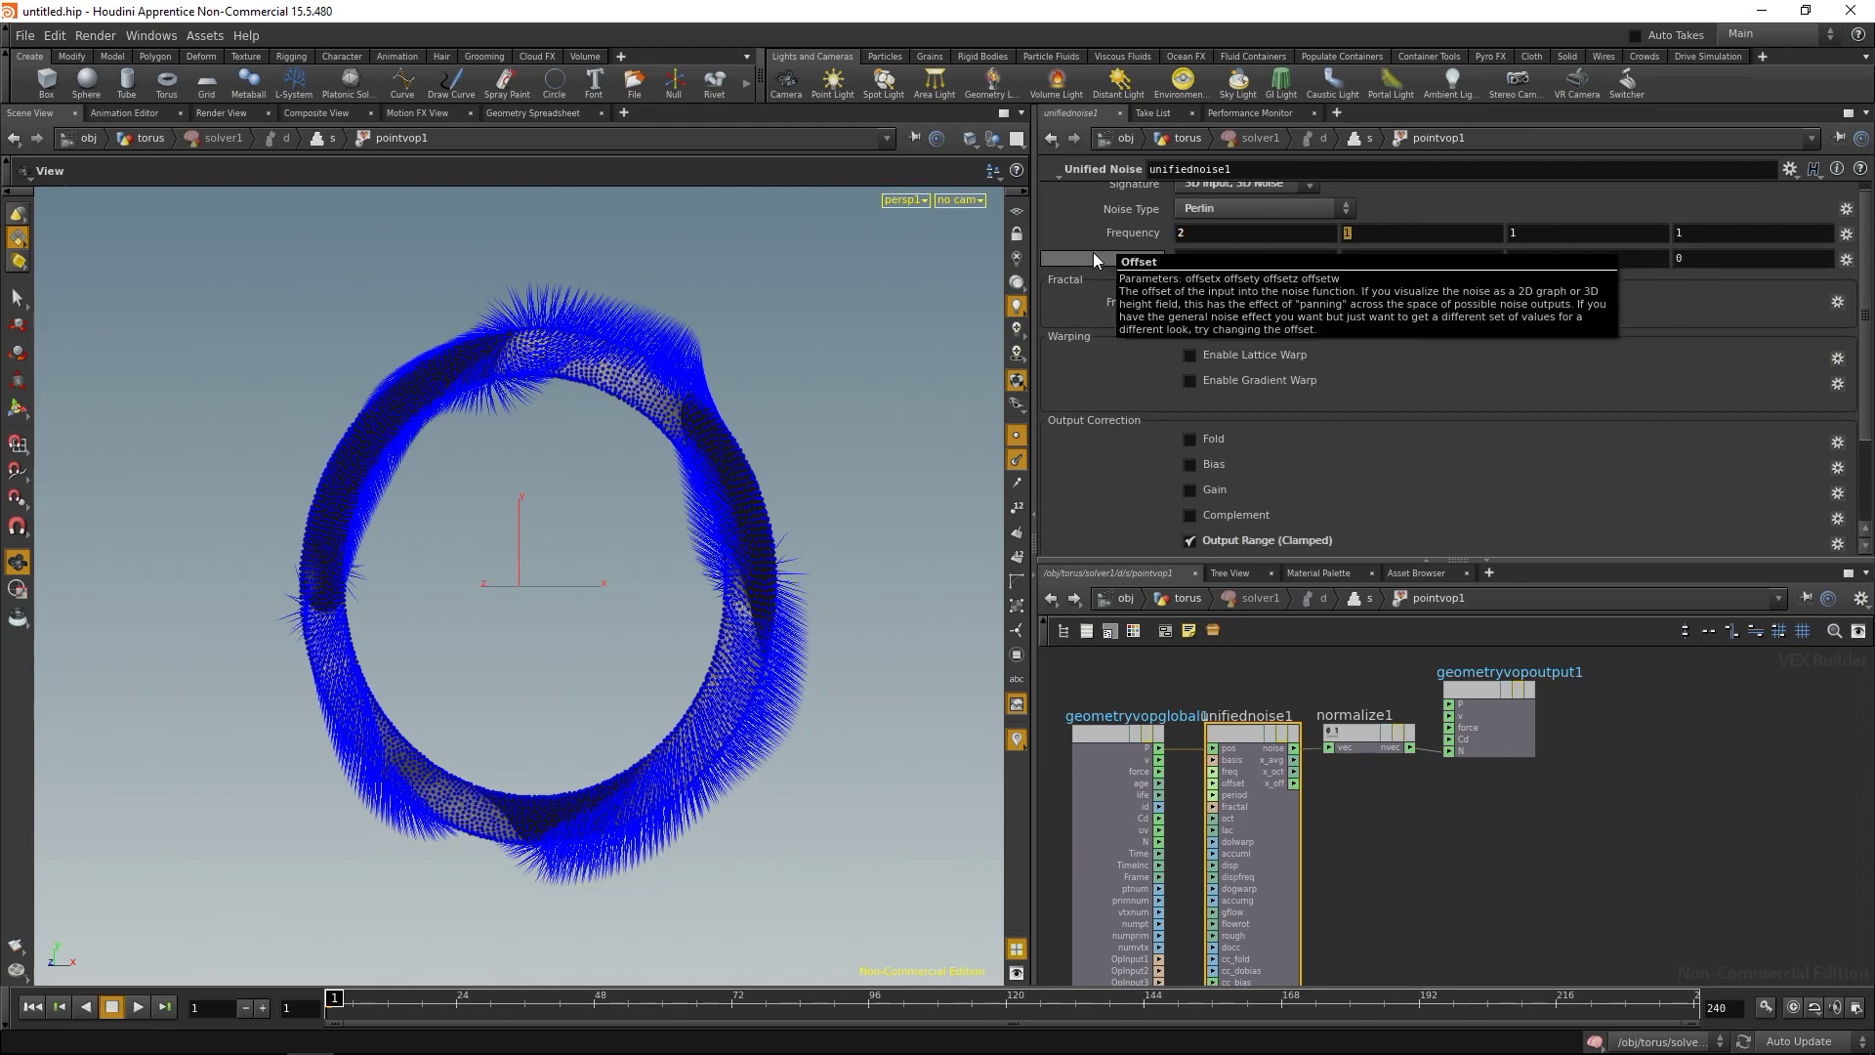
type("2")
key("Tab")
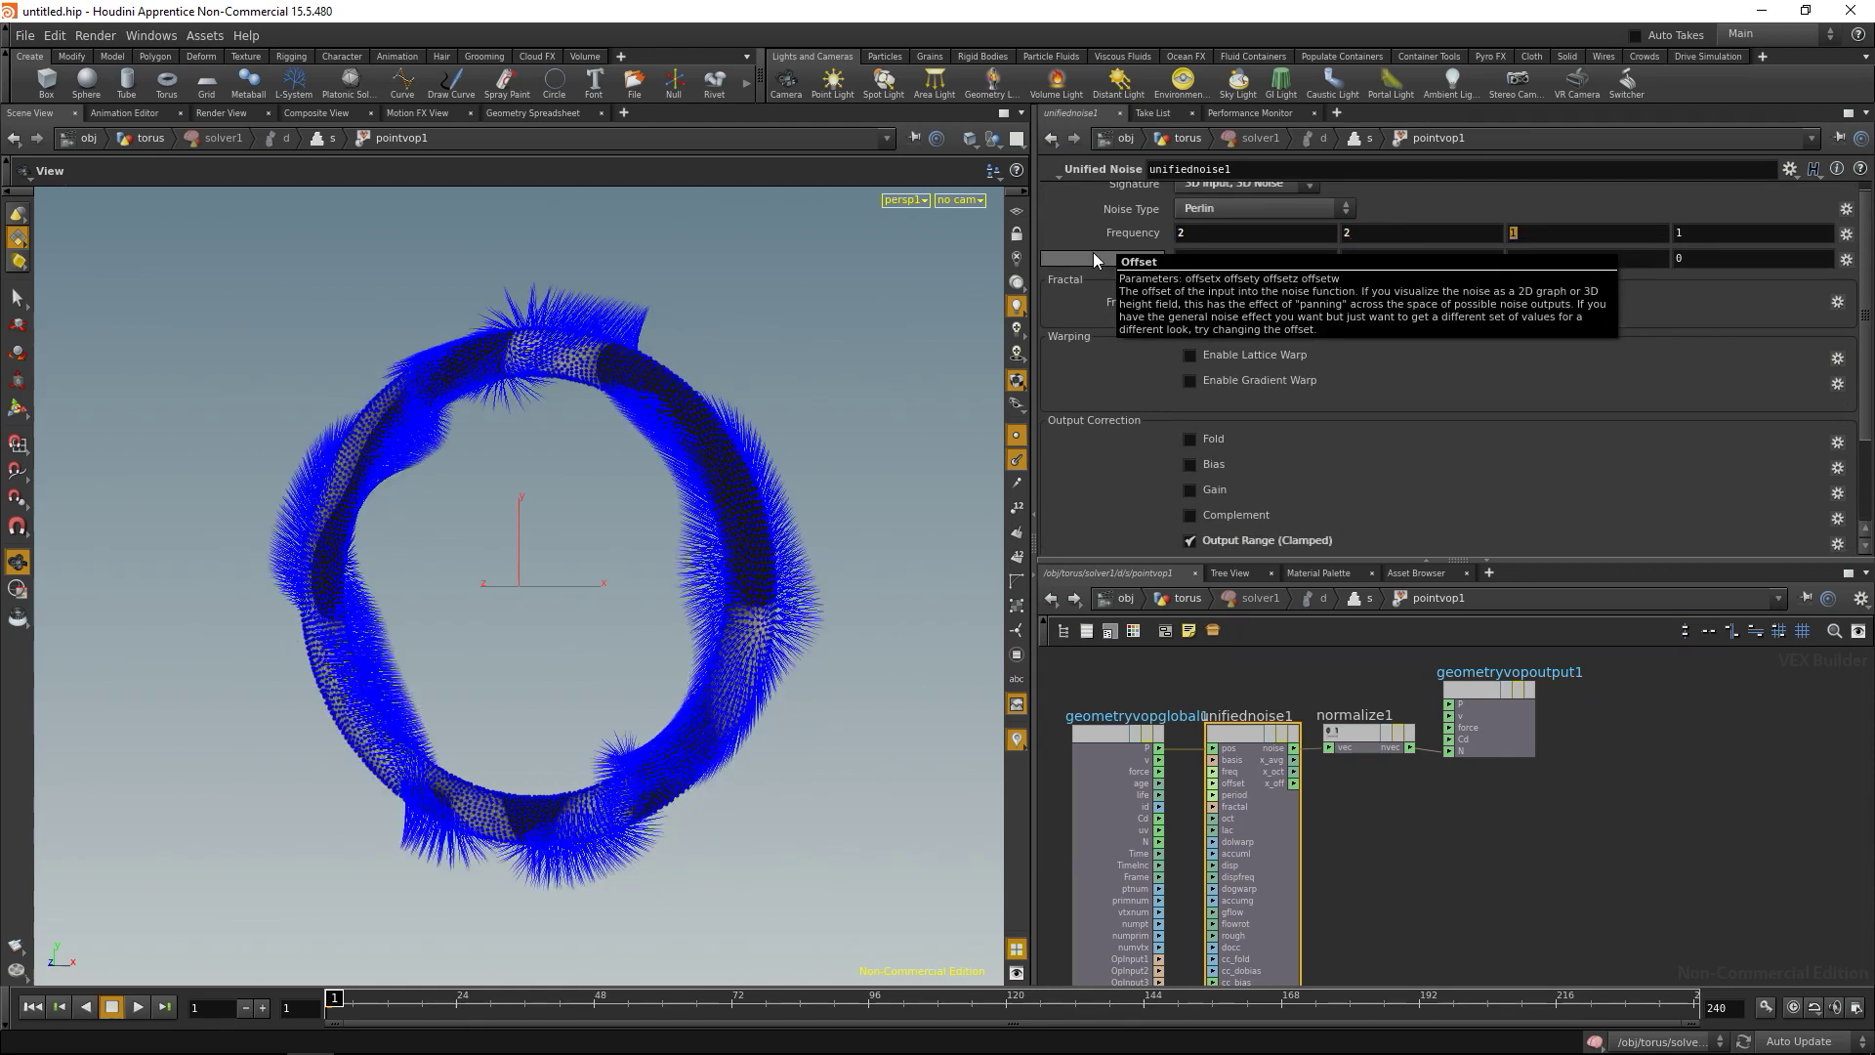
type("2")
key("Tab")
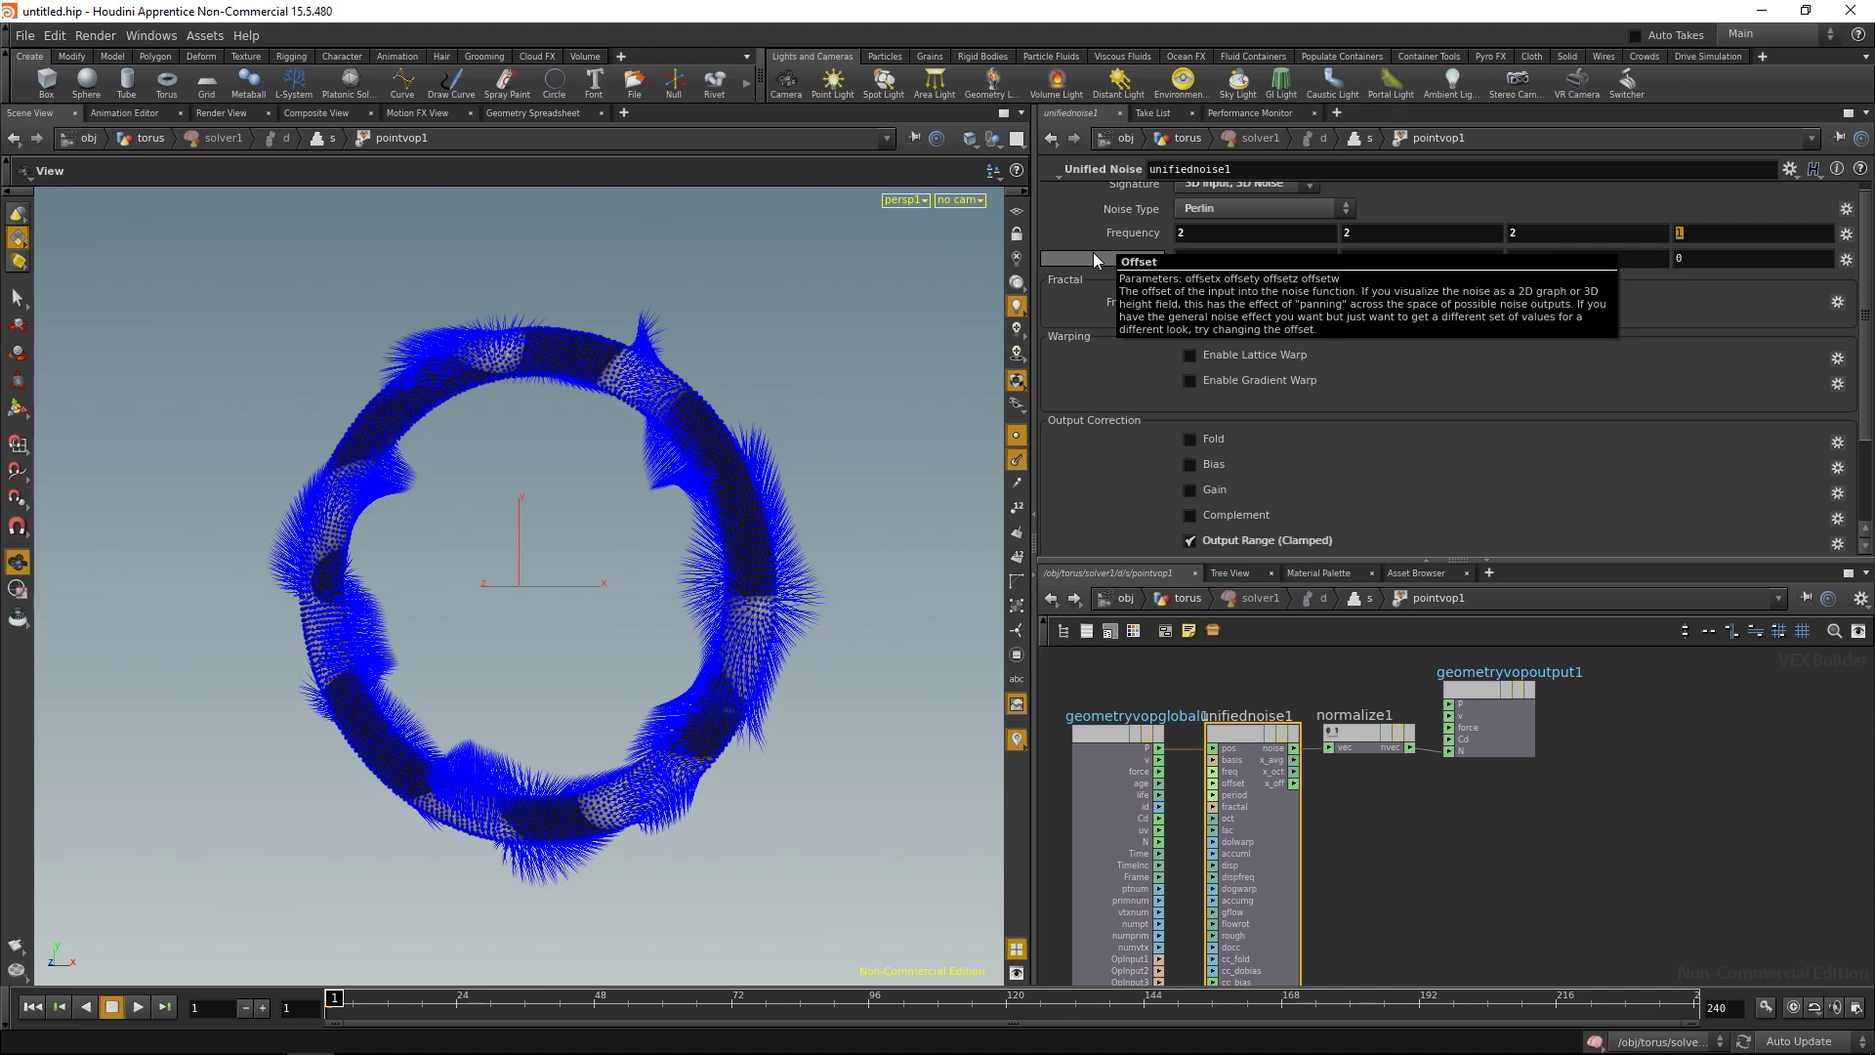
key("u")
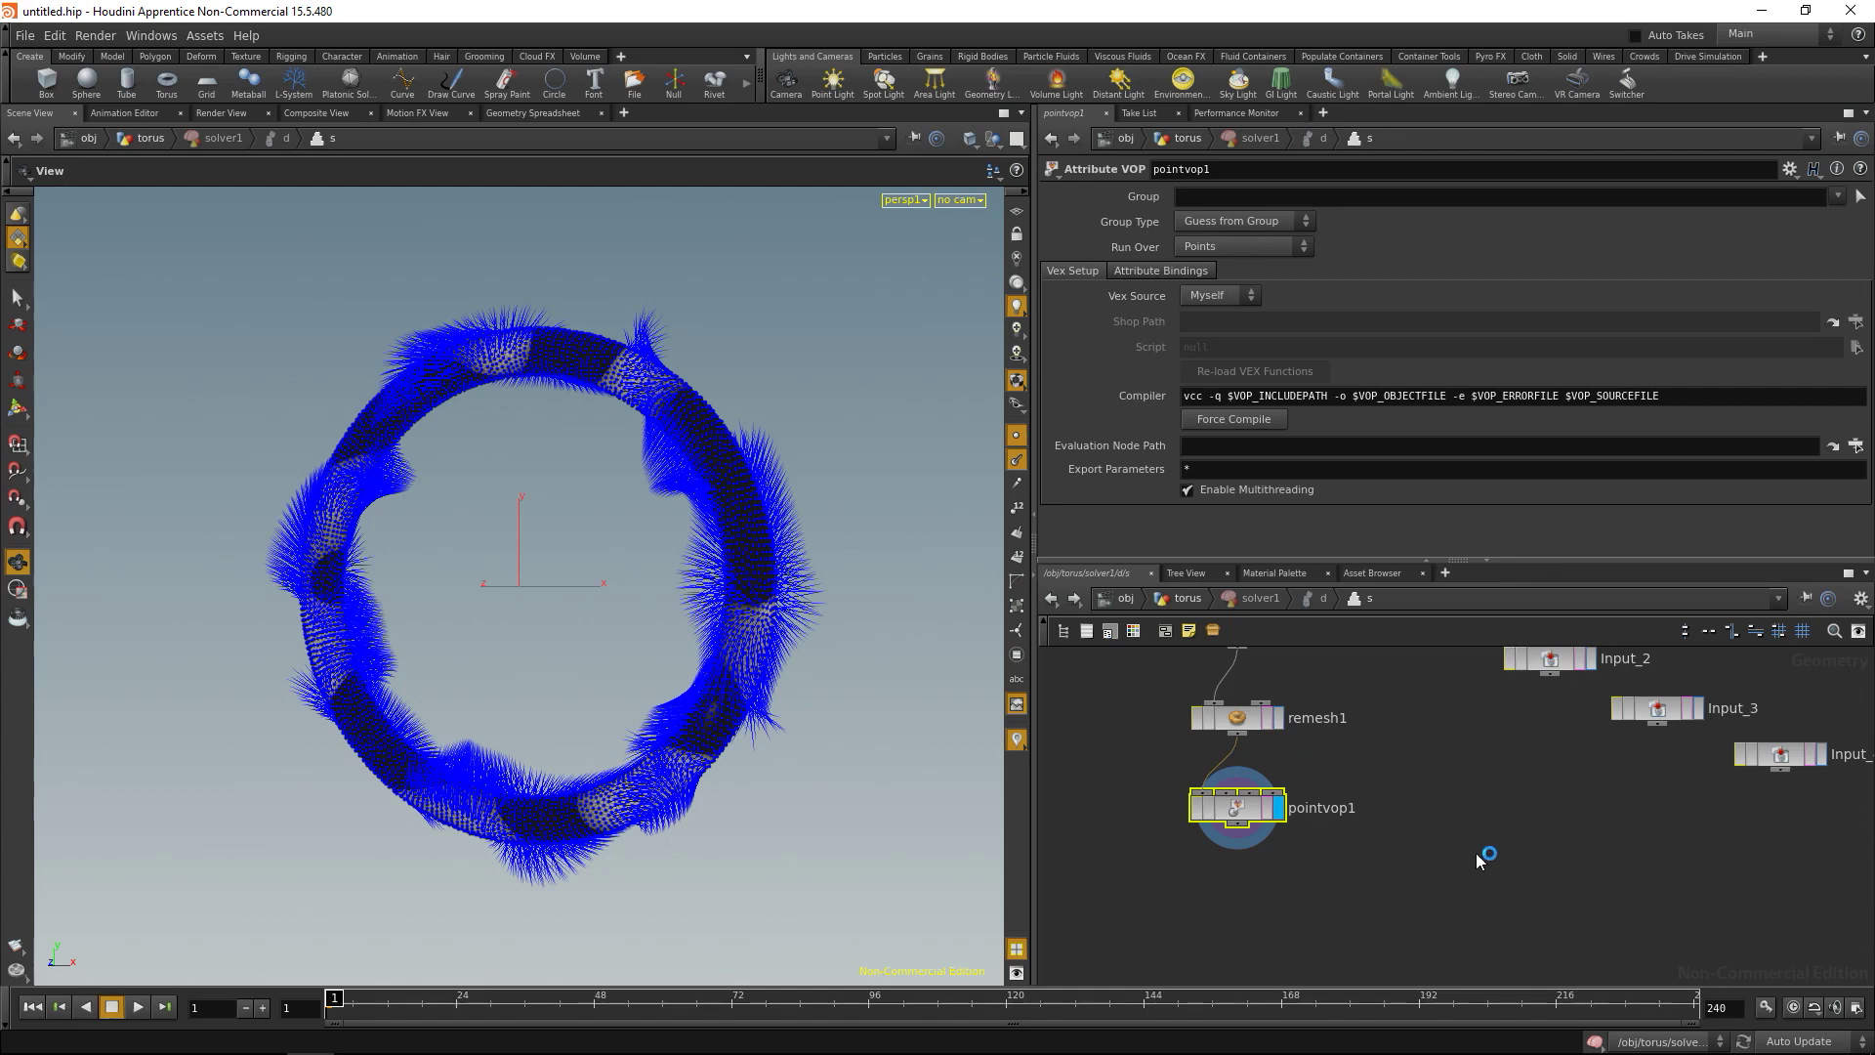
Place Input_2 beside pointvop1 and add an Attribute Transfer node.
middle_click_drag(1443, 800, 1433, 832)
left_click_drag(1544, 694, 1484, 794)
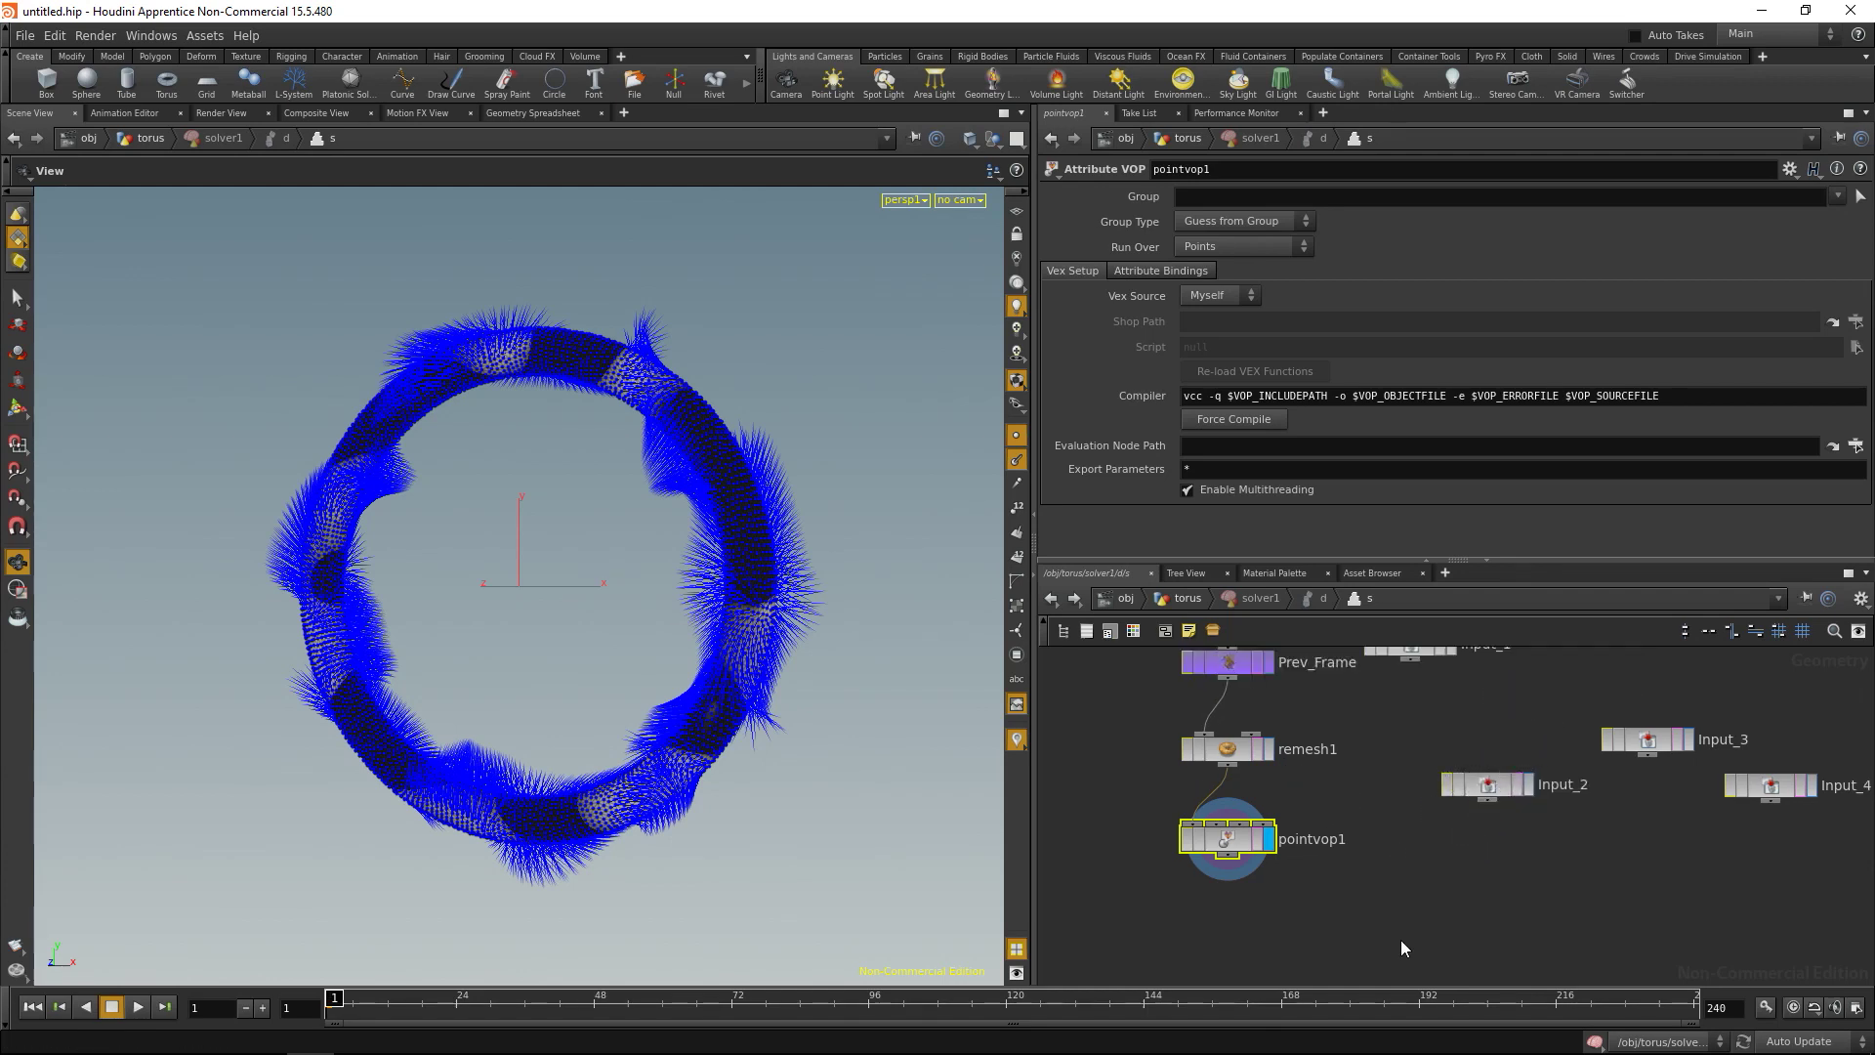
key("Tab")
type("attr")
type(" trans")
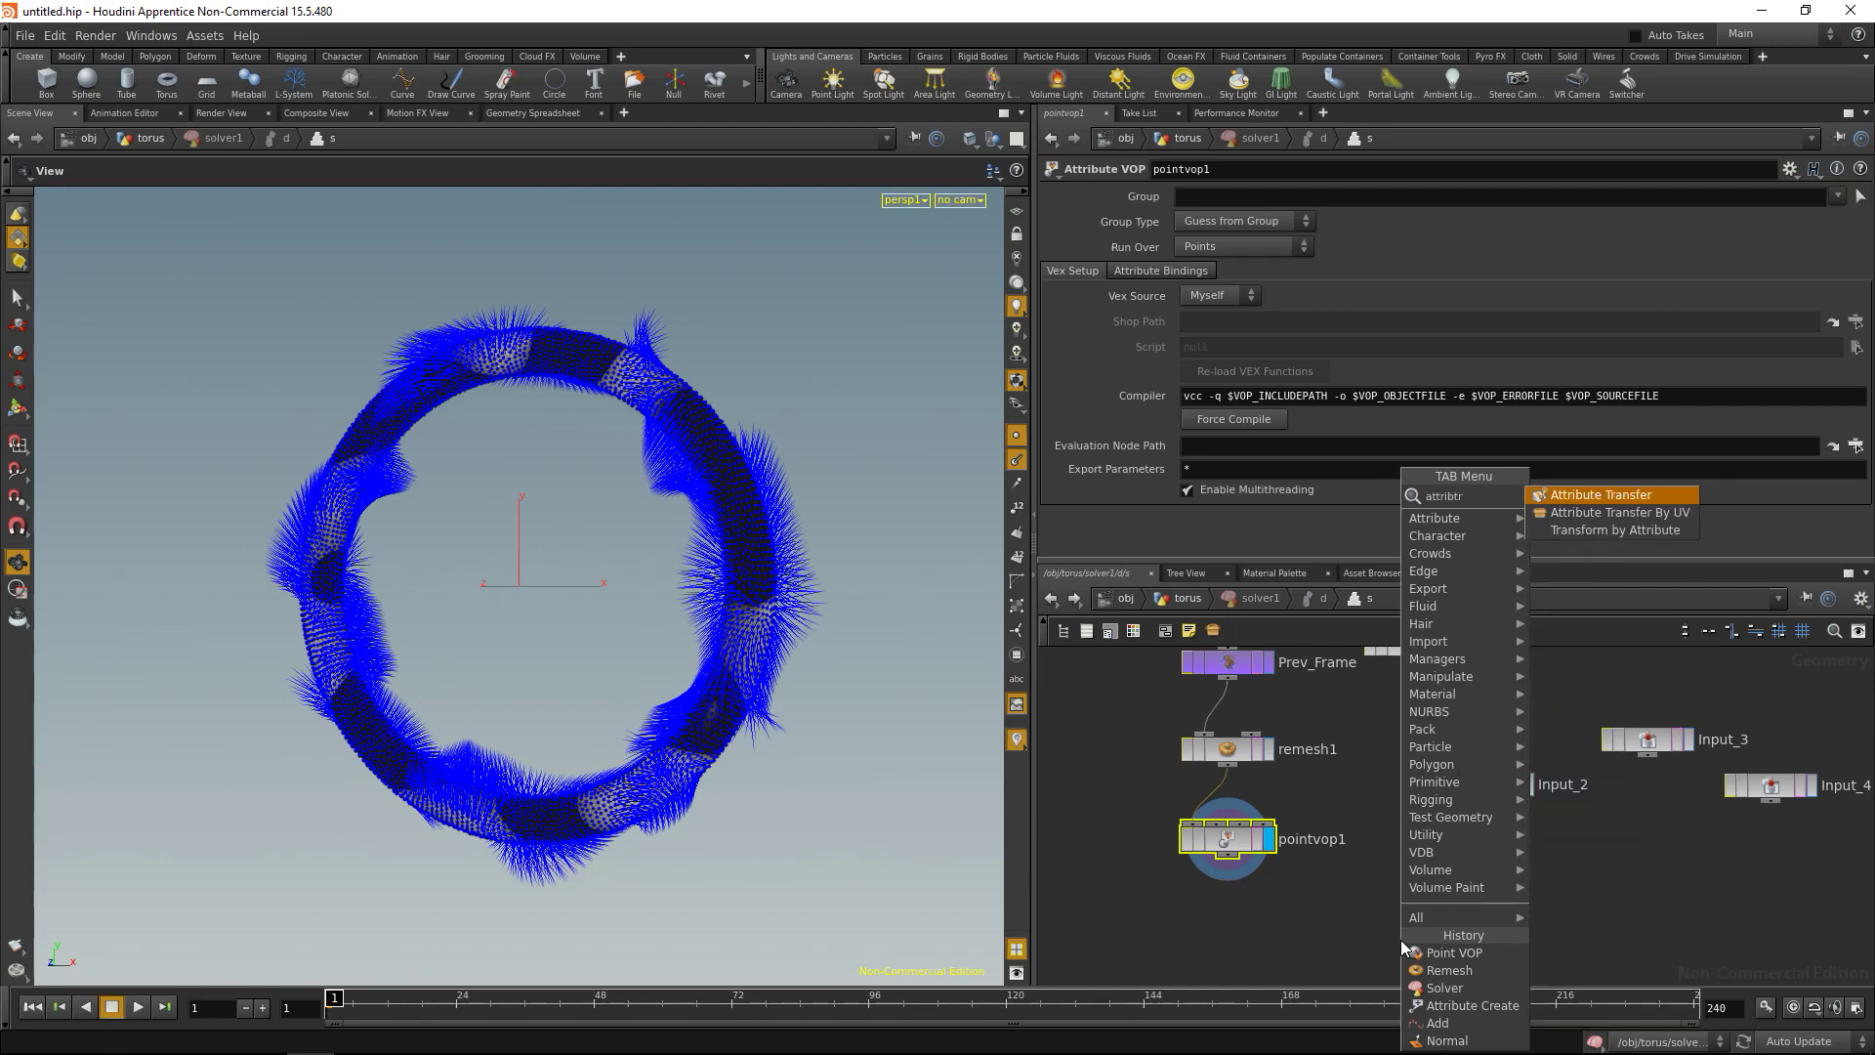
key("Return")
left_click(1400, 939)
Wire pointvop1 and Input_2 into attribtransfer1 and transfer the pscale point attribute.
left_click_drag(1227, 857, 1377, 920)
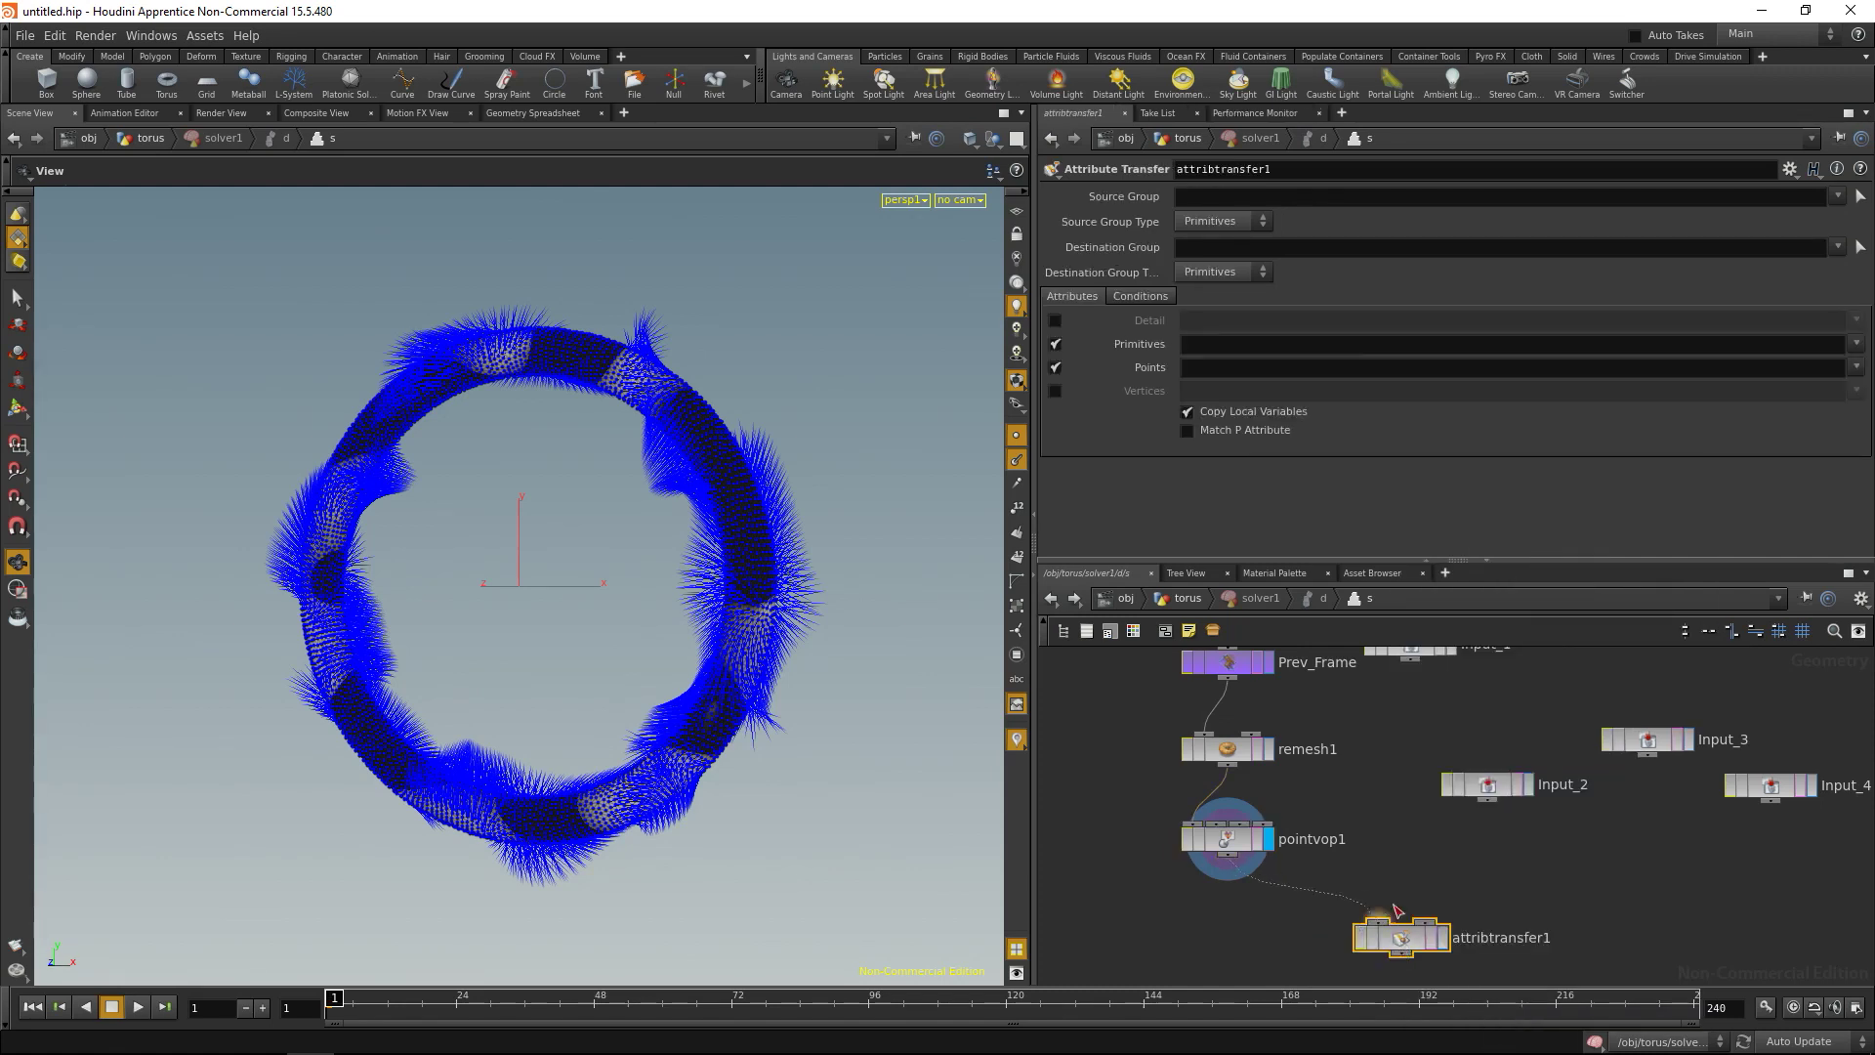
left_click_drag(1486, 801, 1377, 937)
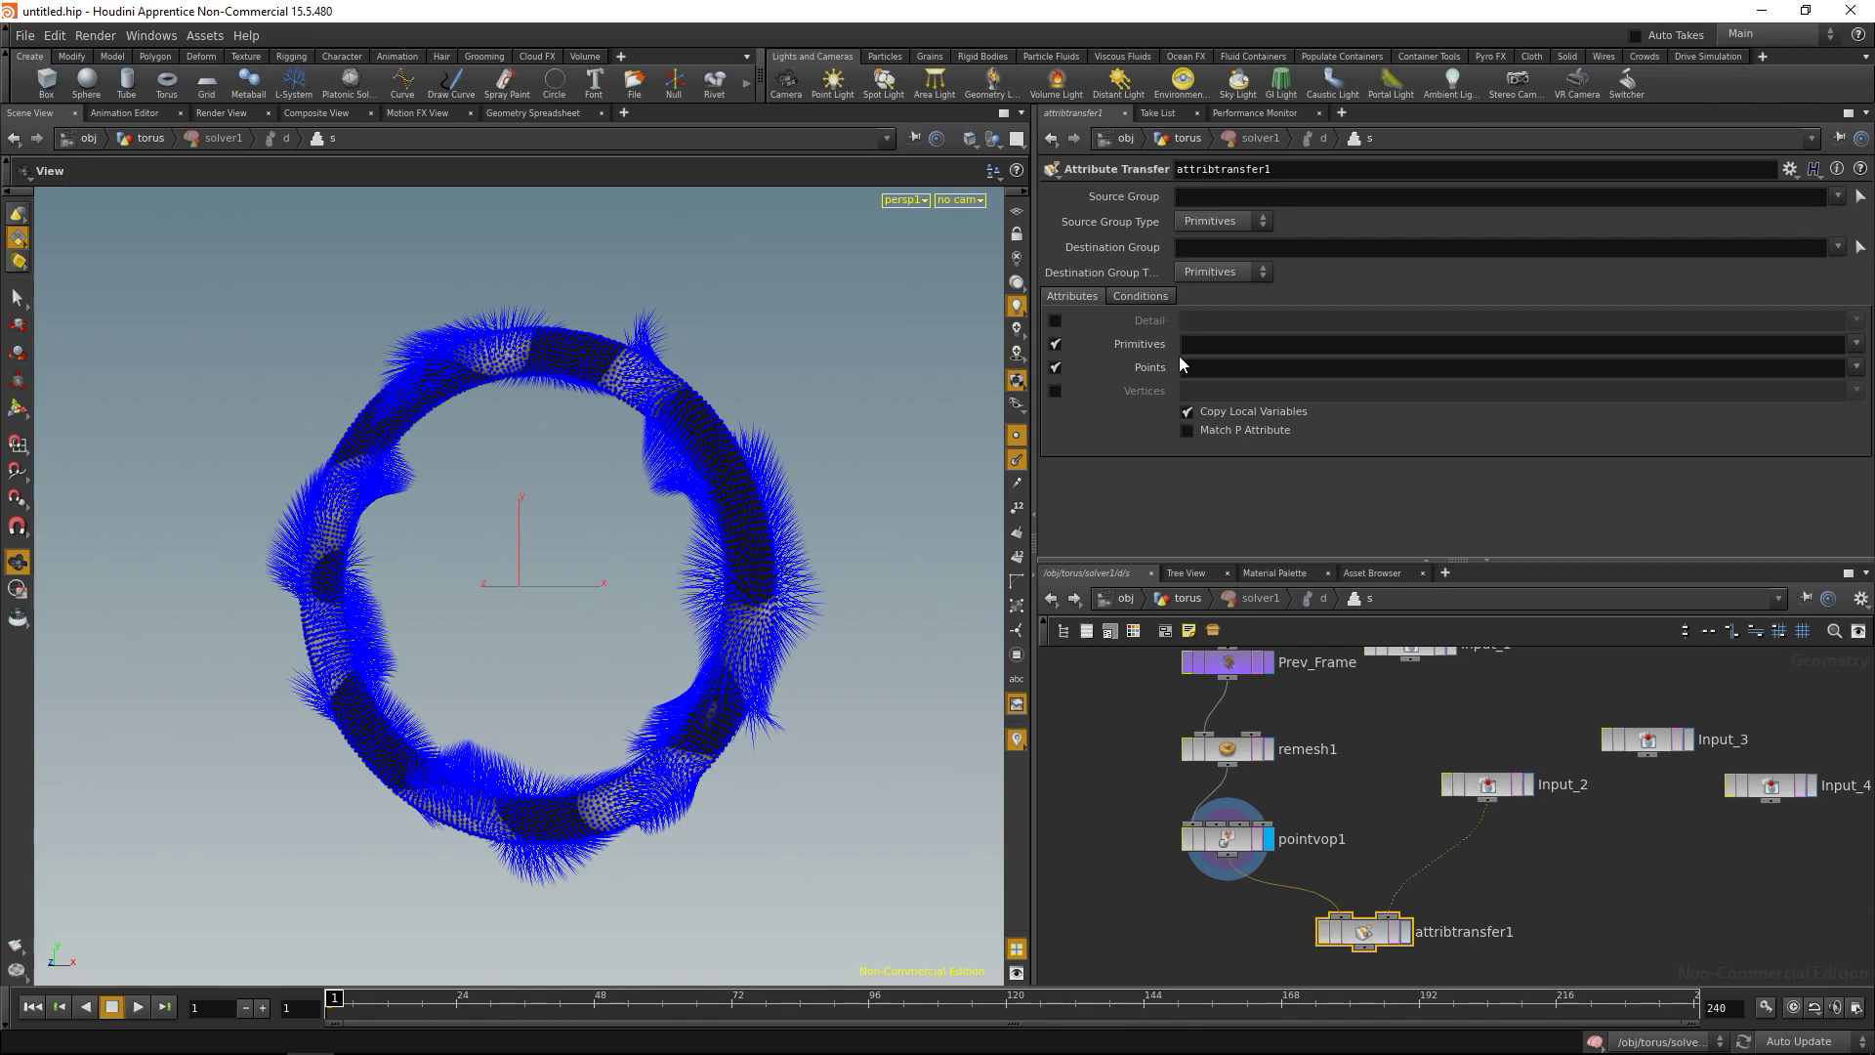
type("pscale")
key("Return")
On the Conditions tab, set Kernel Radius .1, Distance Threshold .1, Max Sample Count 4, Blend Width .3.
left_click(1154, 298)
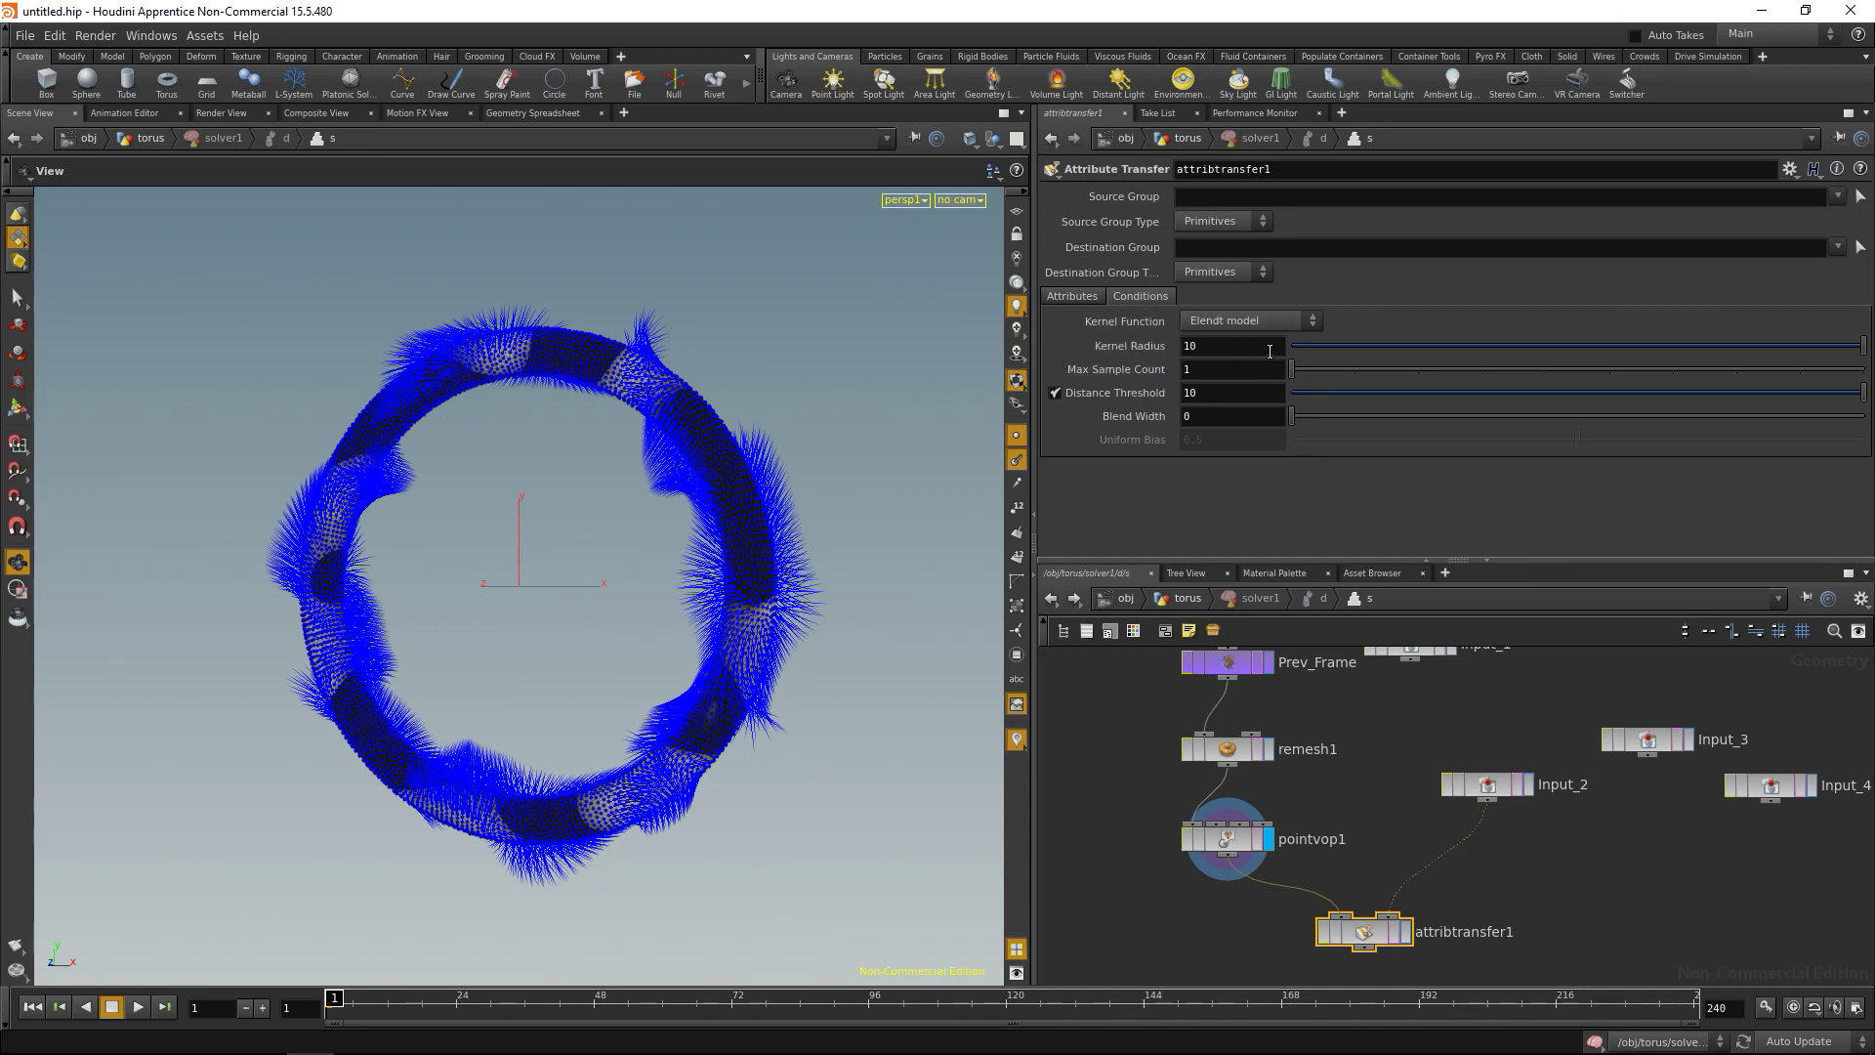
mouse_move(1092, 334)
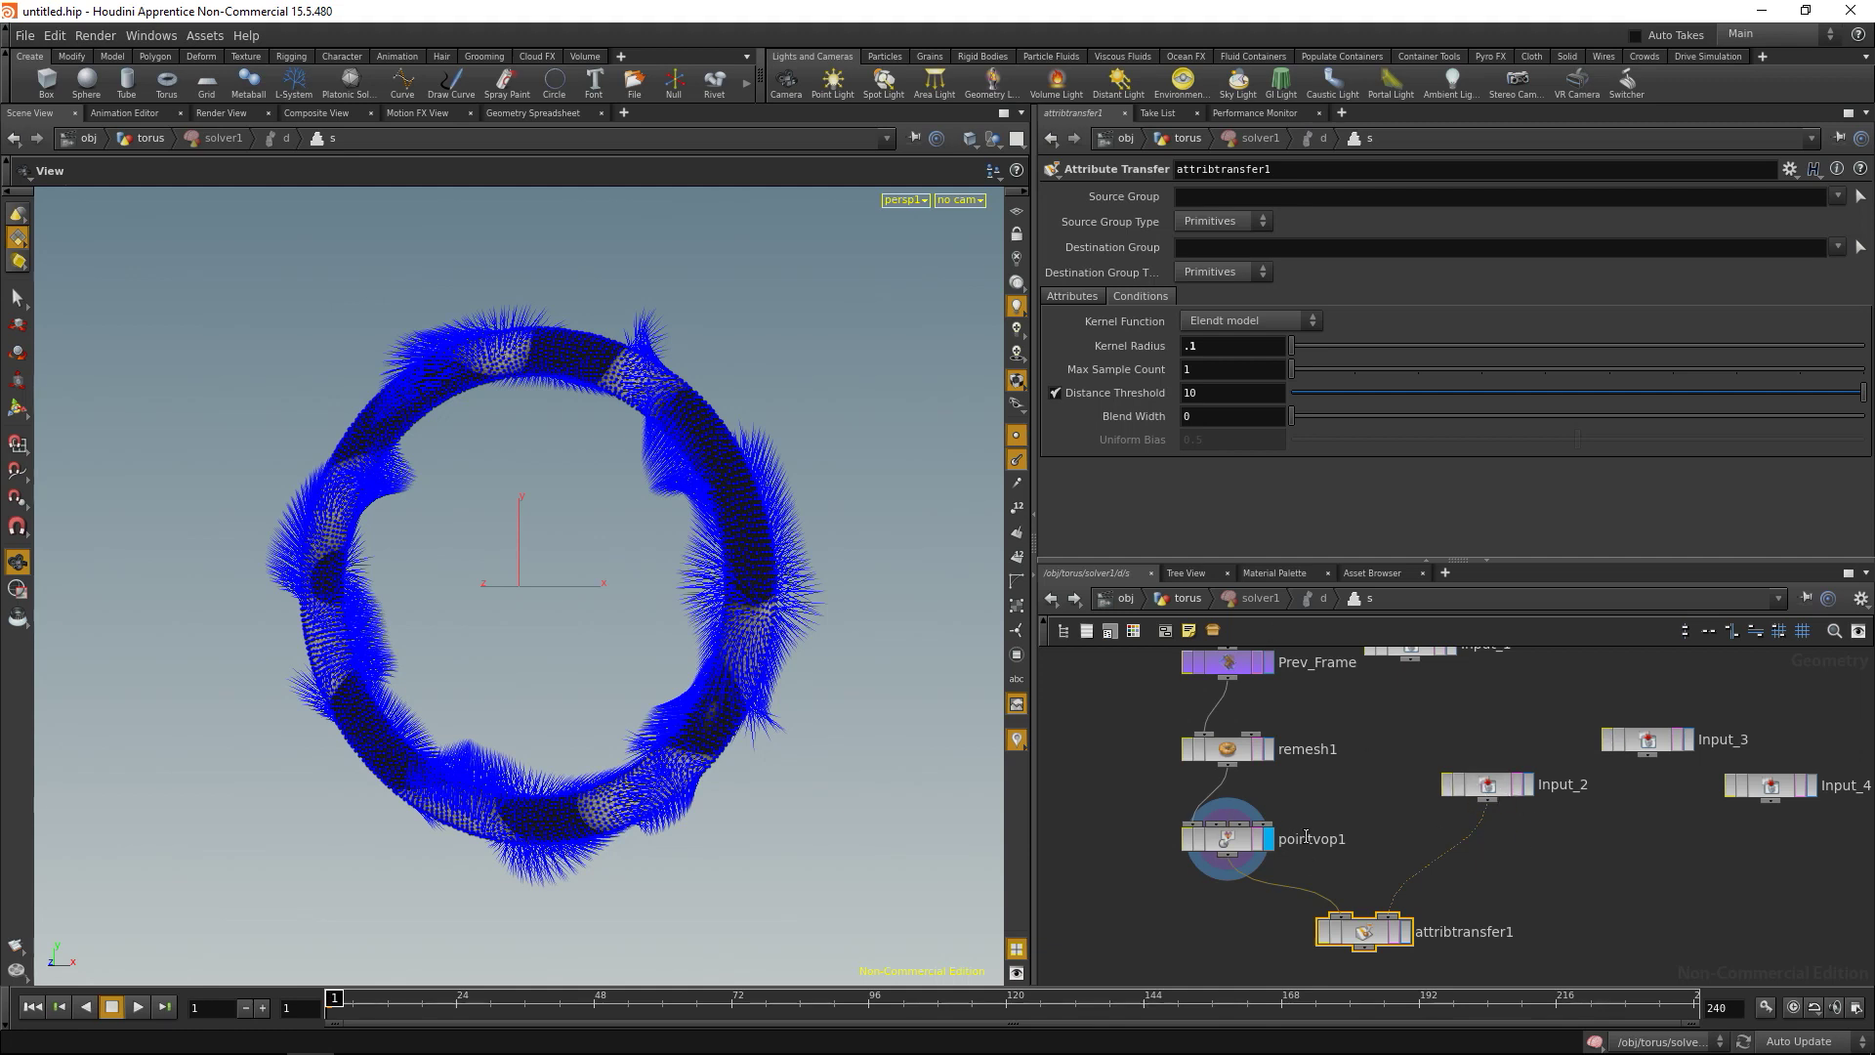
mouse_move(1108, 405)
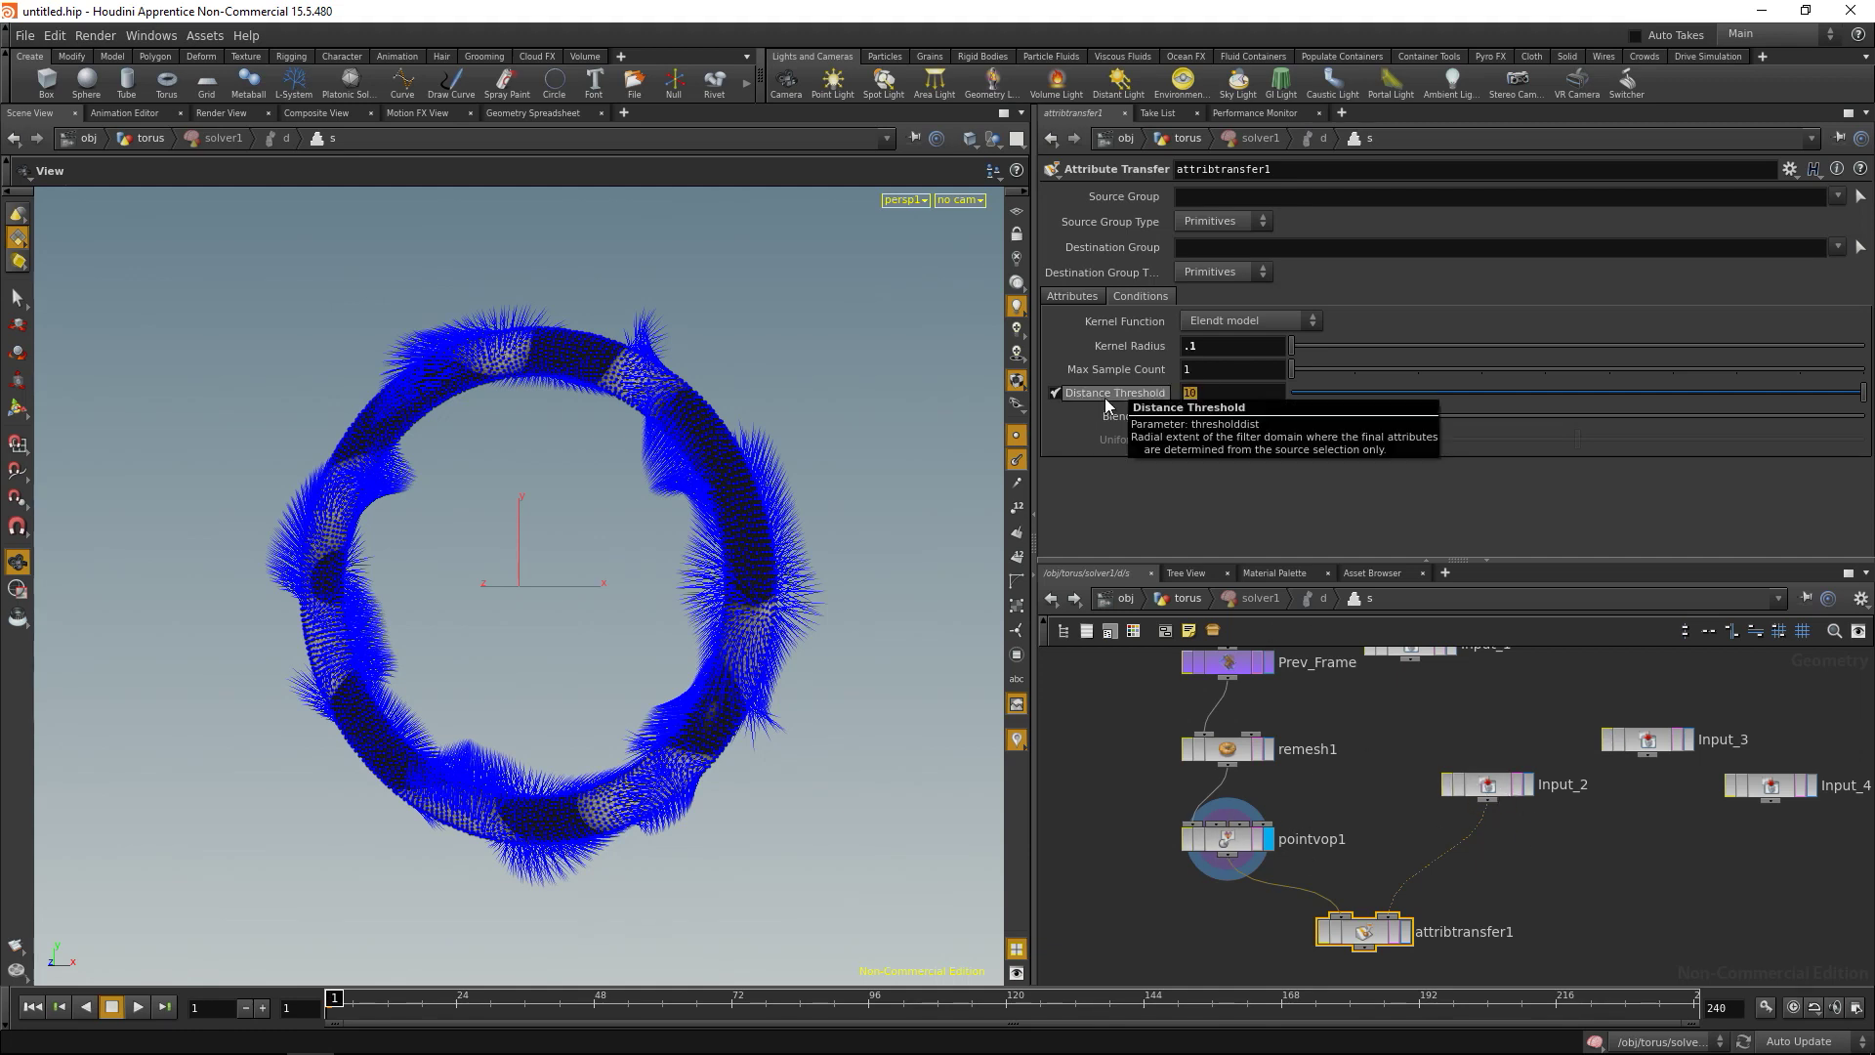
type(".1")
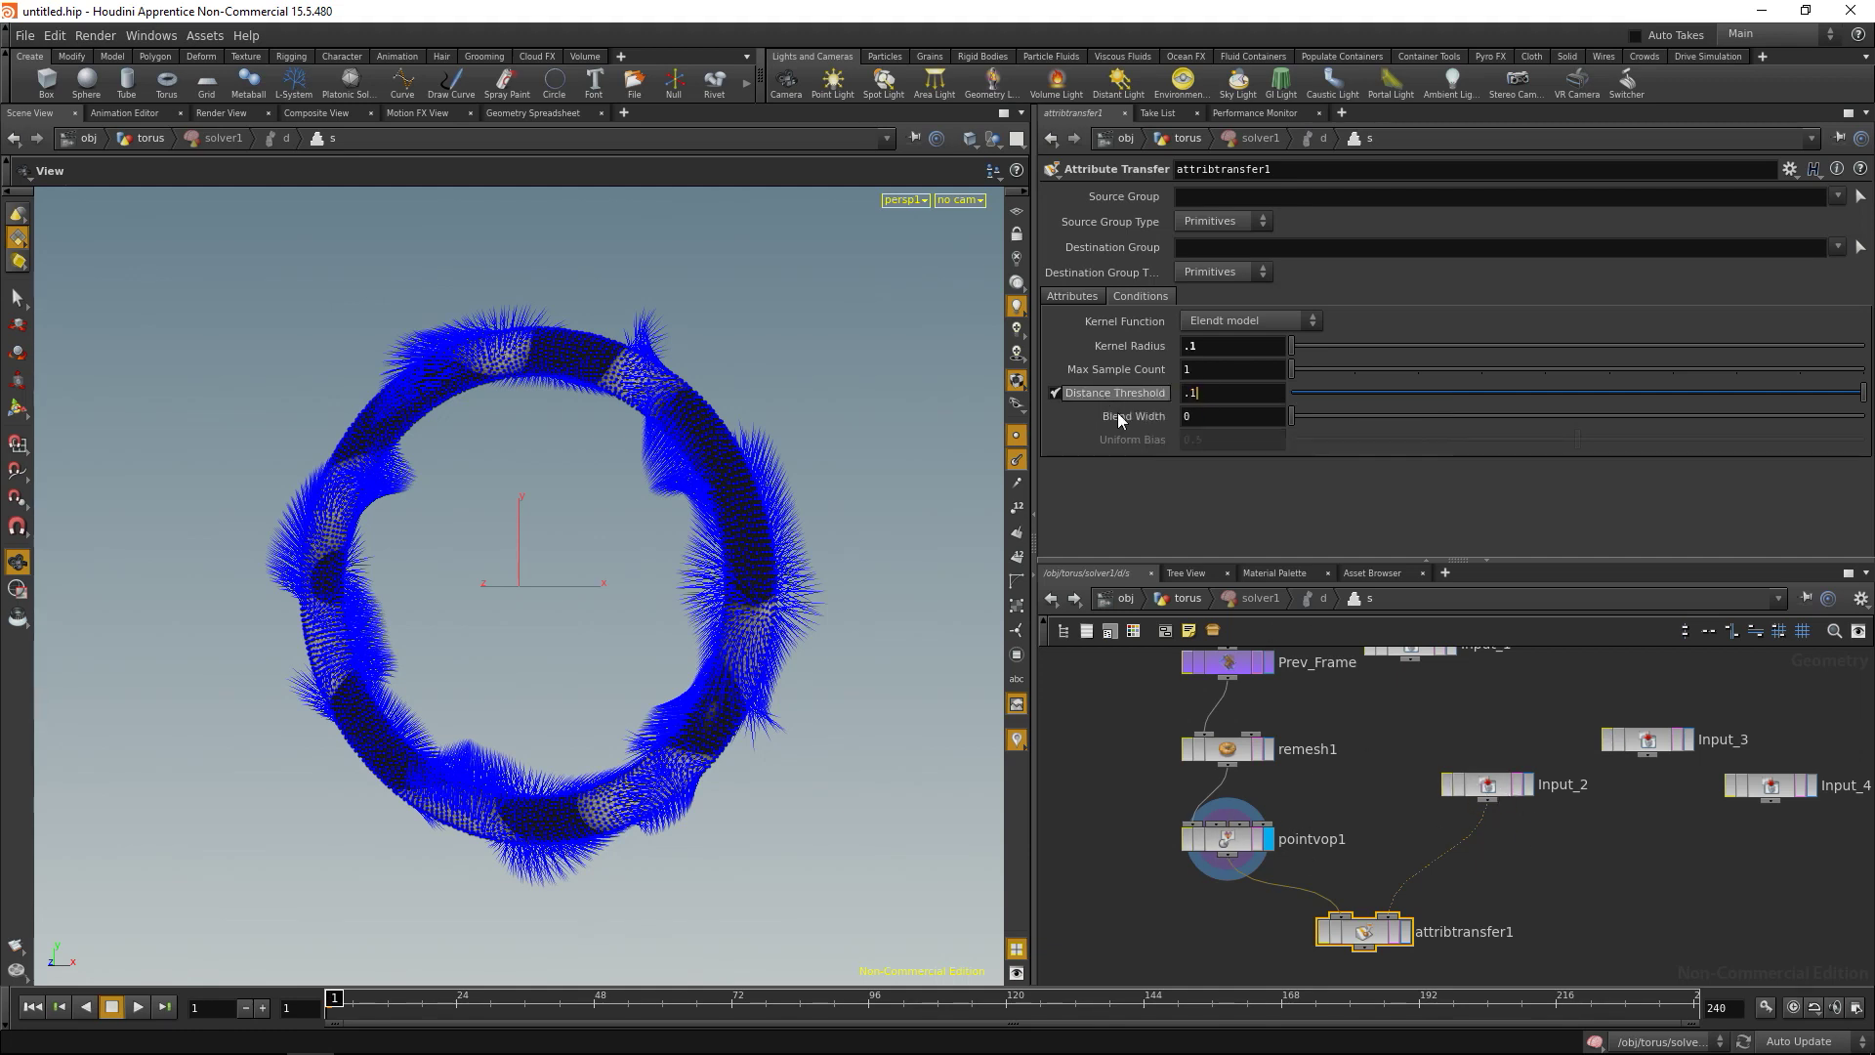
left_click(1193, 370)
key("BackSpace")
type("4")
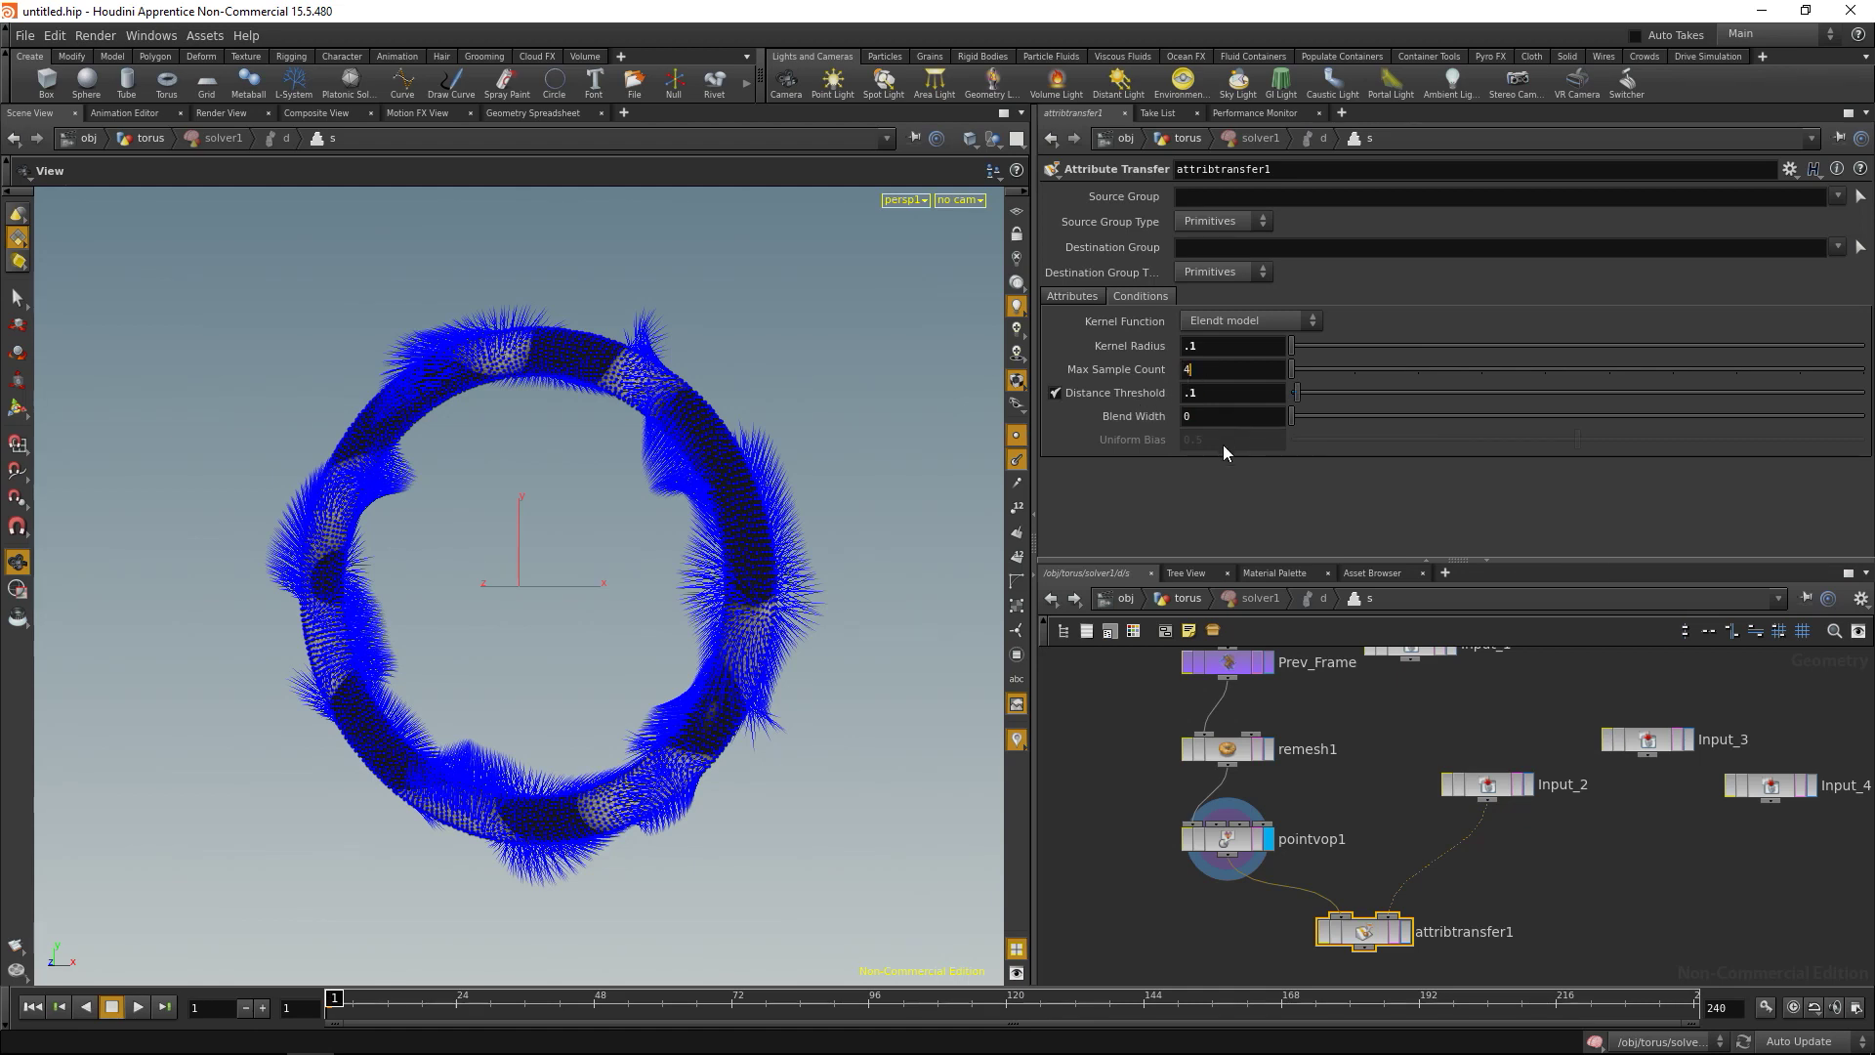
double_click(1216, 416)
mouse_move(1167, 424)
type("3")
left_click(1151, 765)
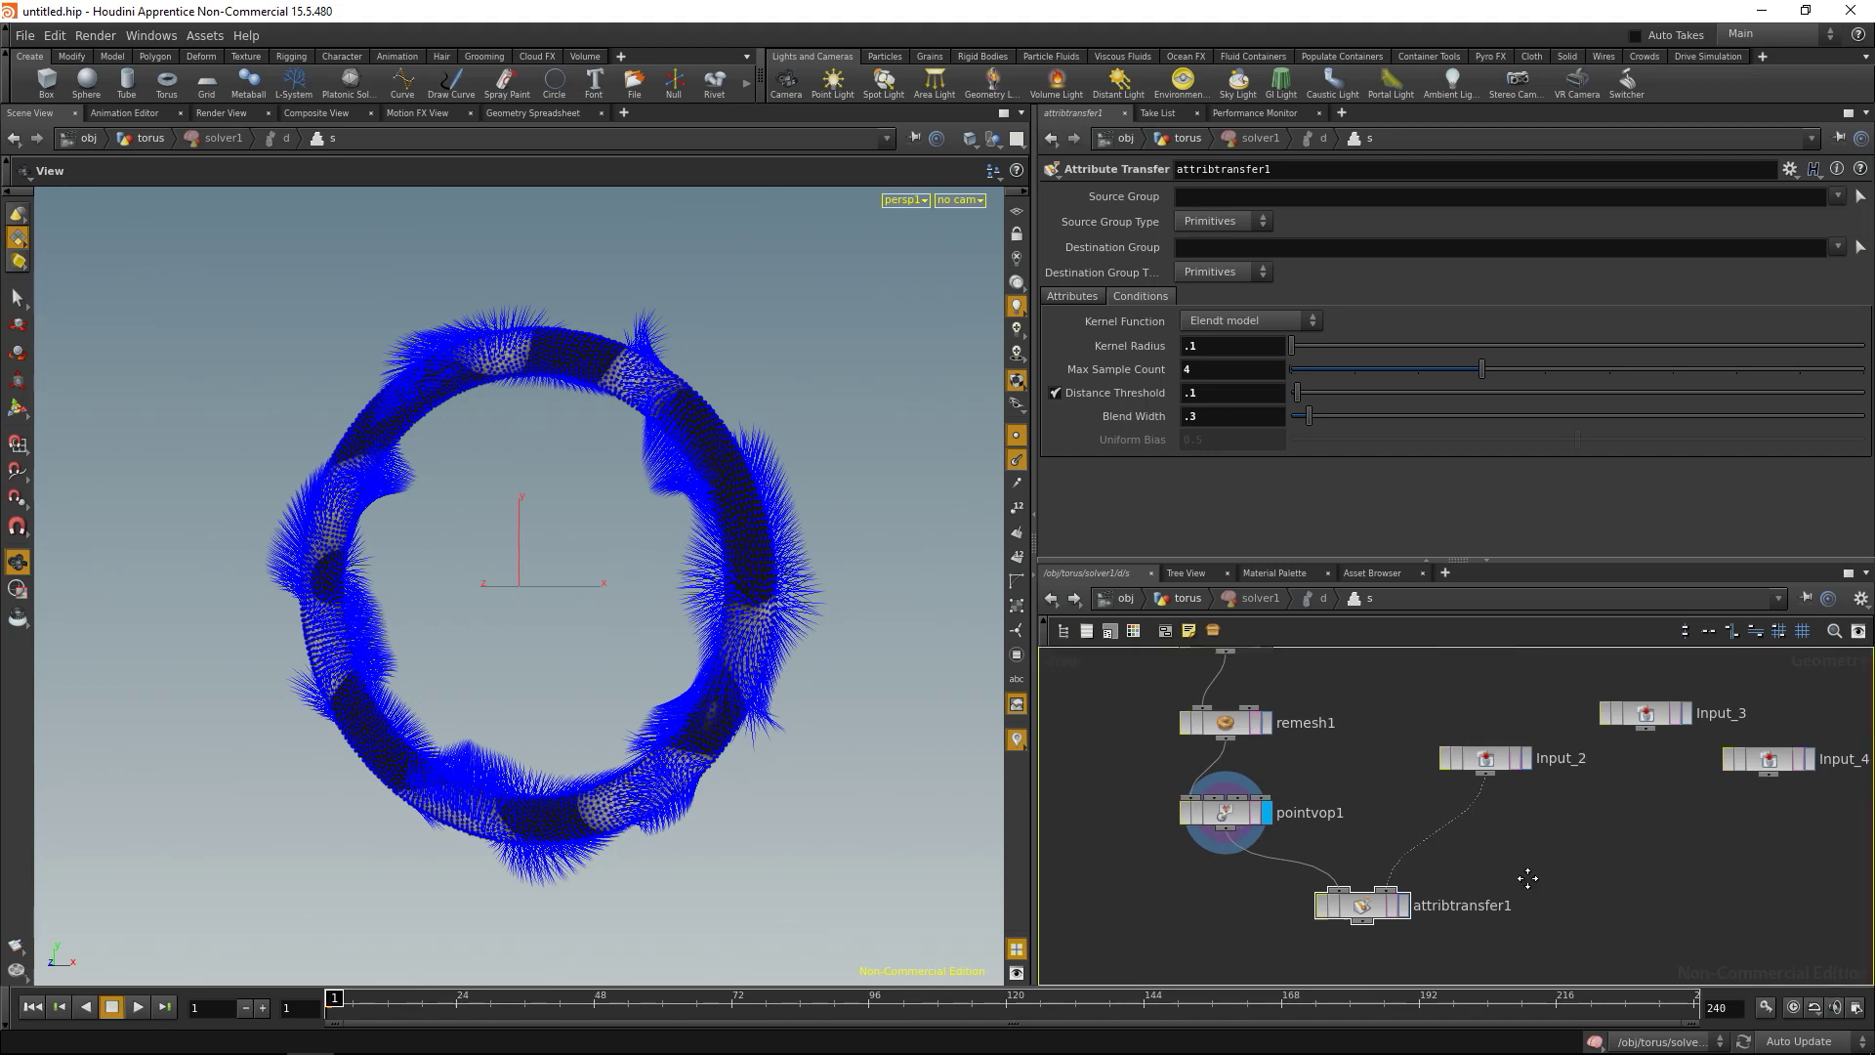
Add a Point Relax node fed by attribtransfer1 and display its result.
scroll(1367, 888, "down", 4)
key("Tab")
type("relax")
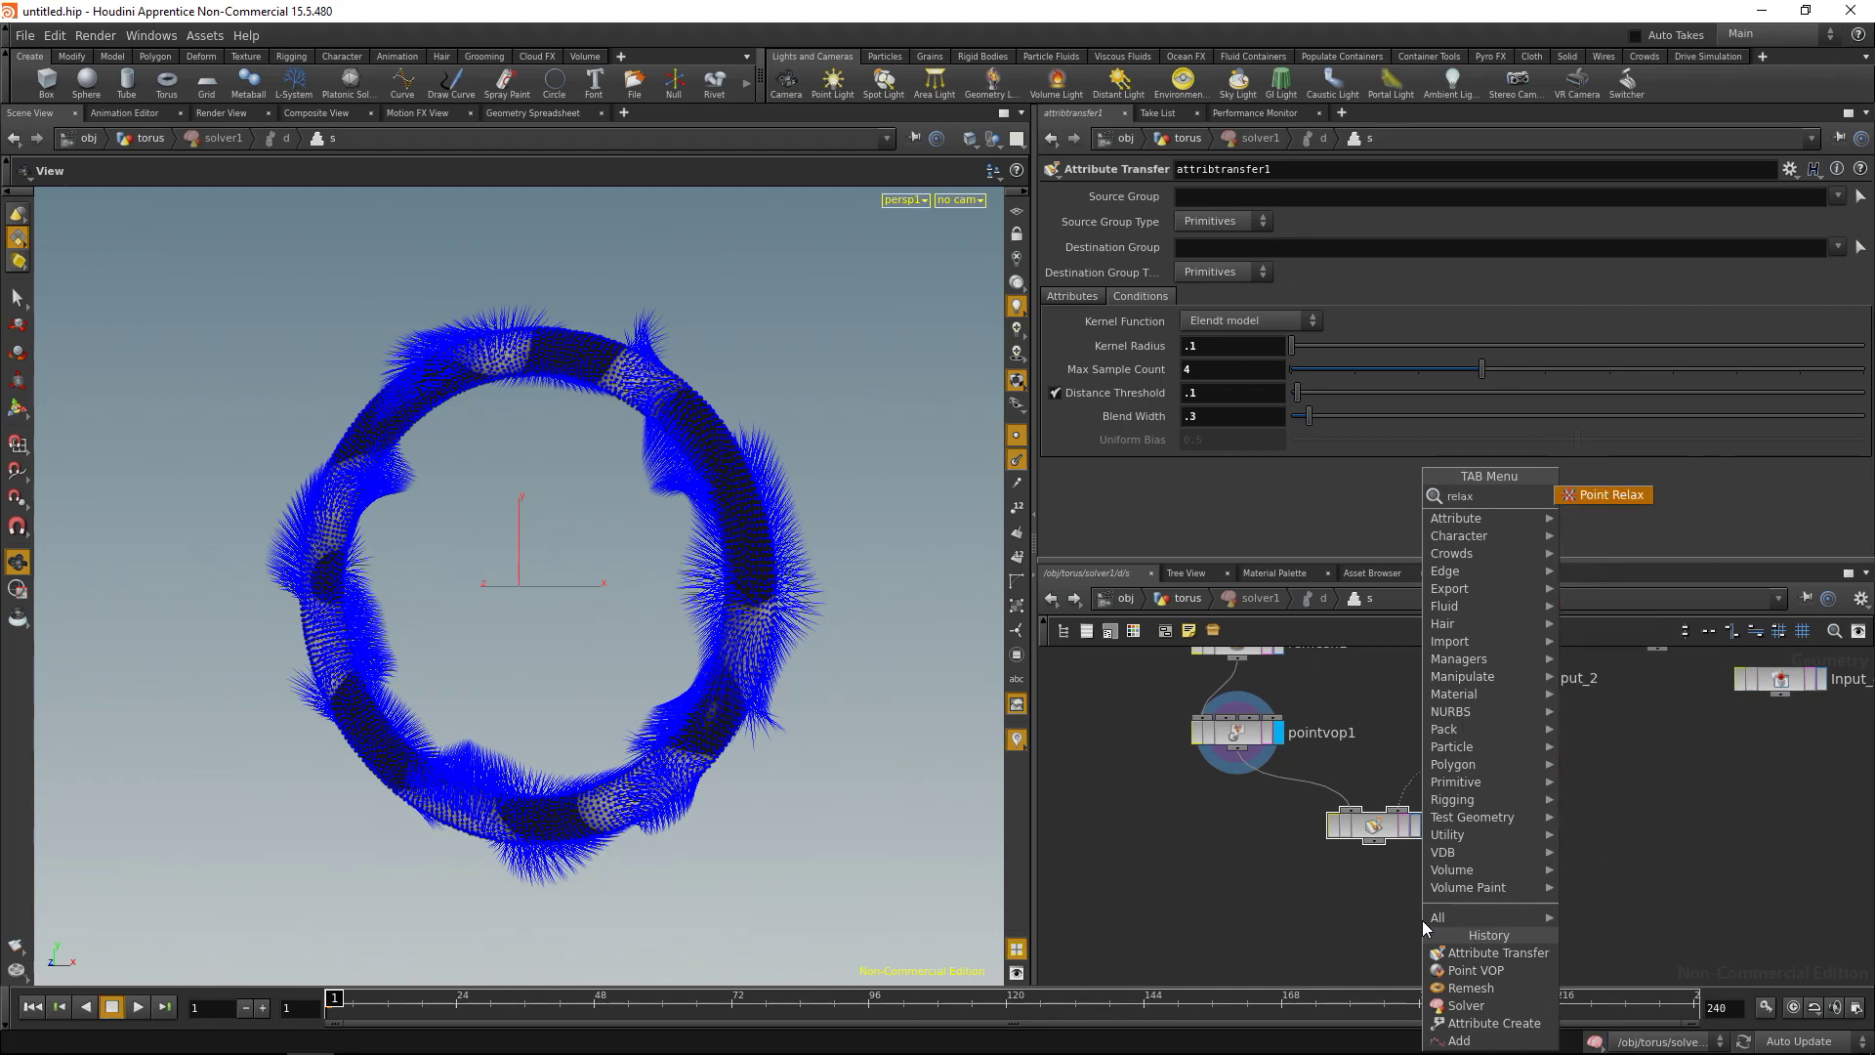
key("Return")
left_click(1405, 939)
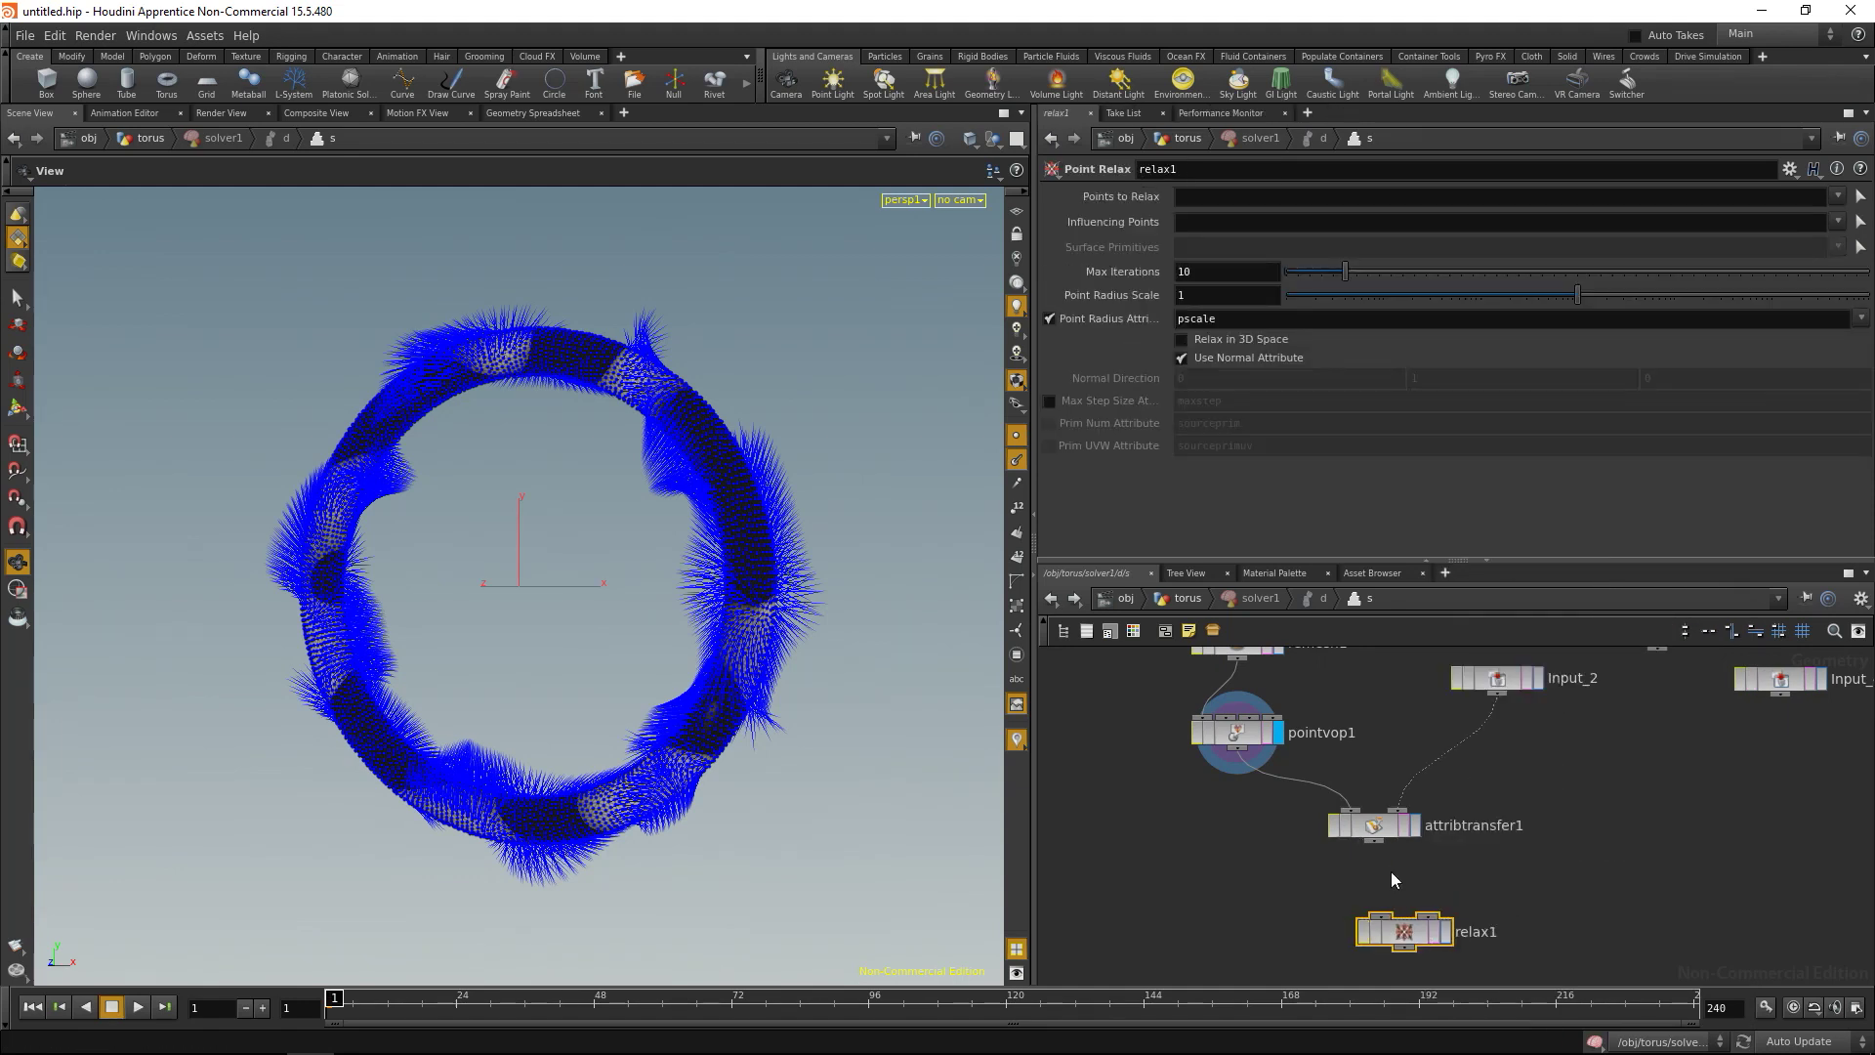
left_click_drag(1374, 842, 1341, 901)
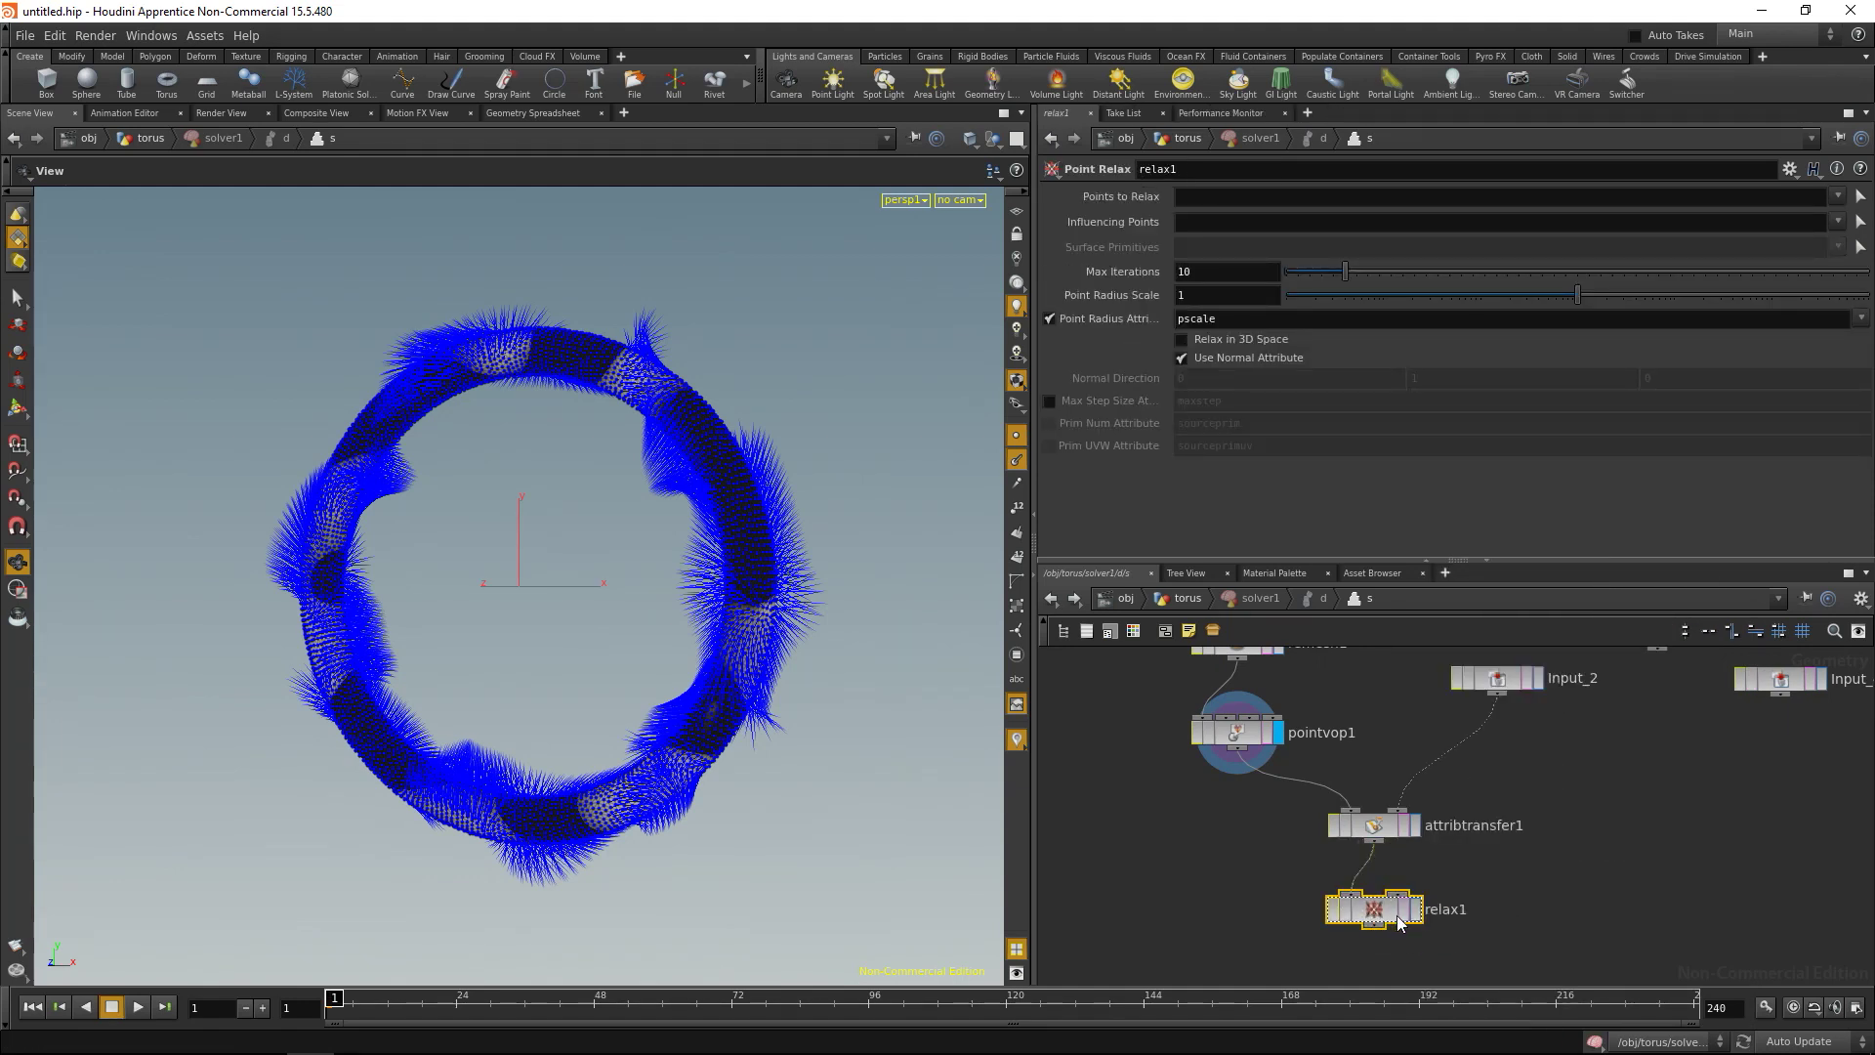
left_click(1415, 909)
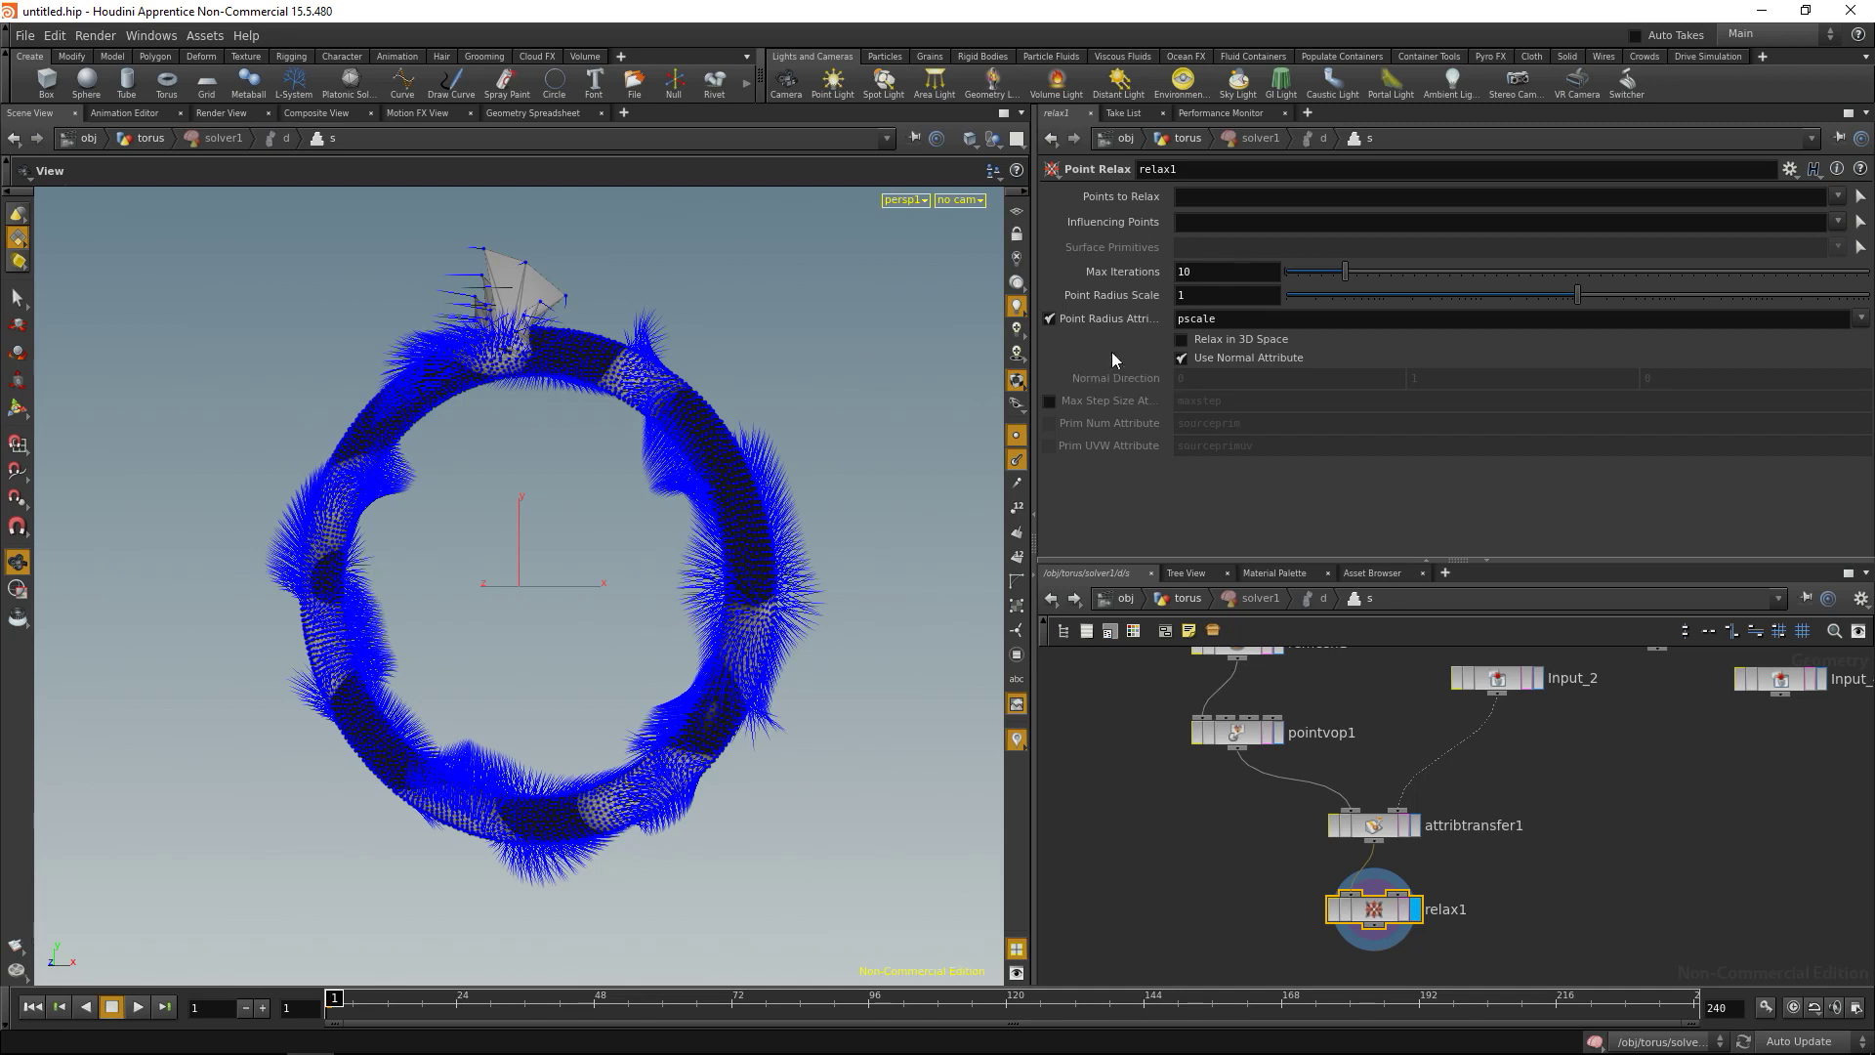
Set relax1's Max Iterations to 1.
left_click(1220, 265)
key("Return")
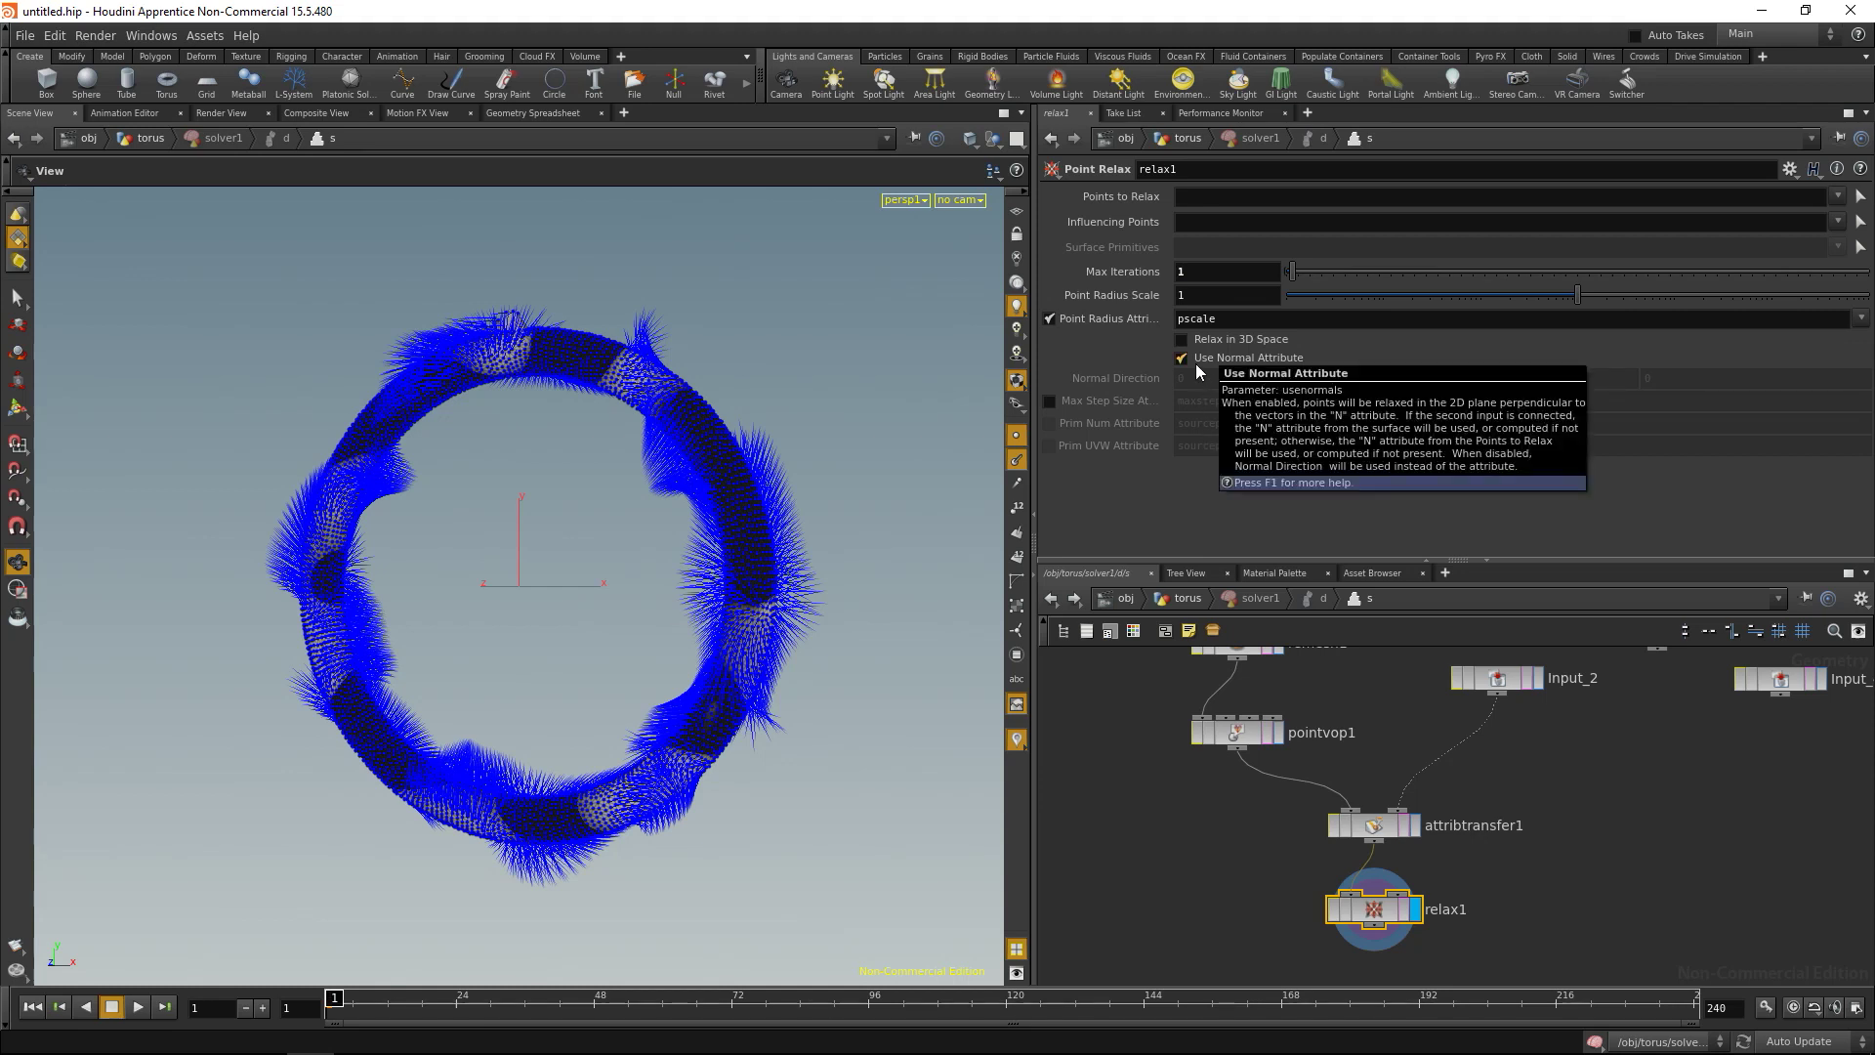
mouse_move(1232, 366)
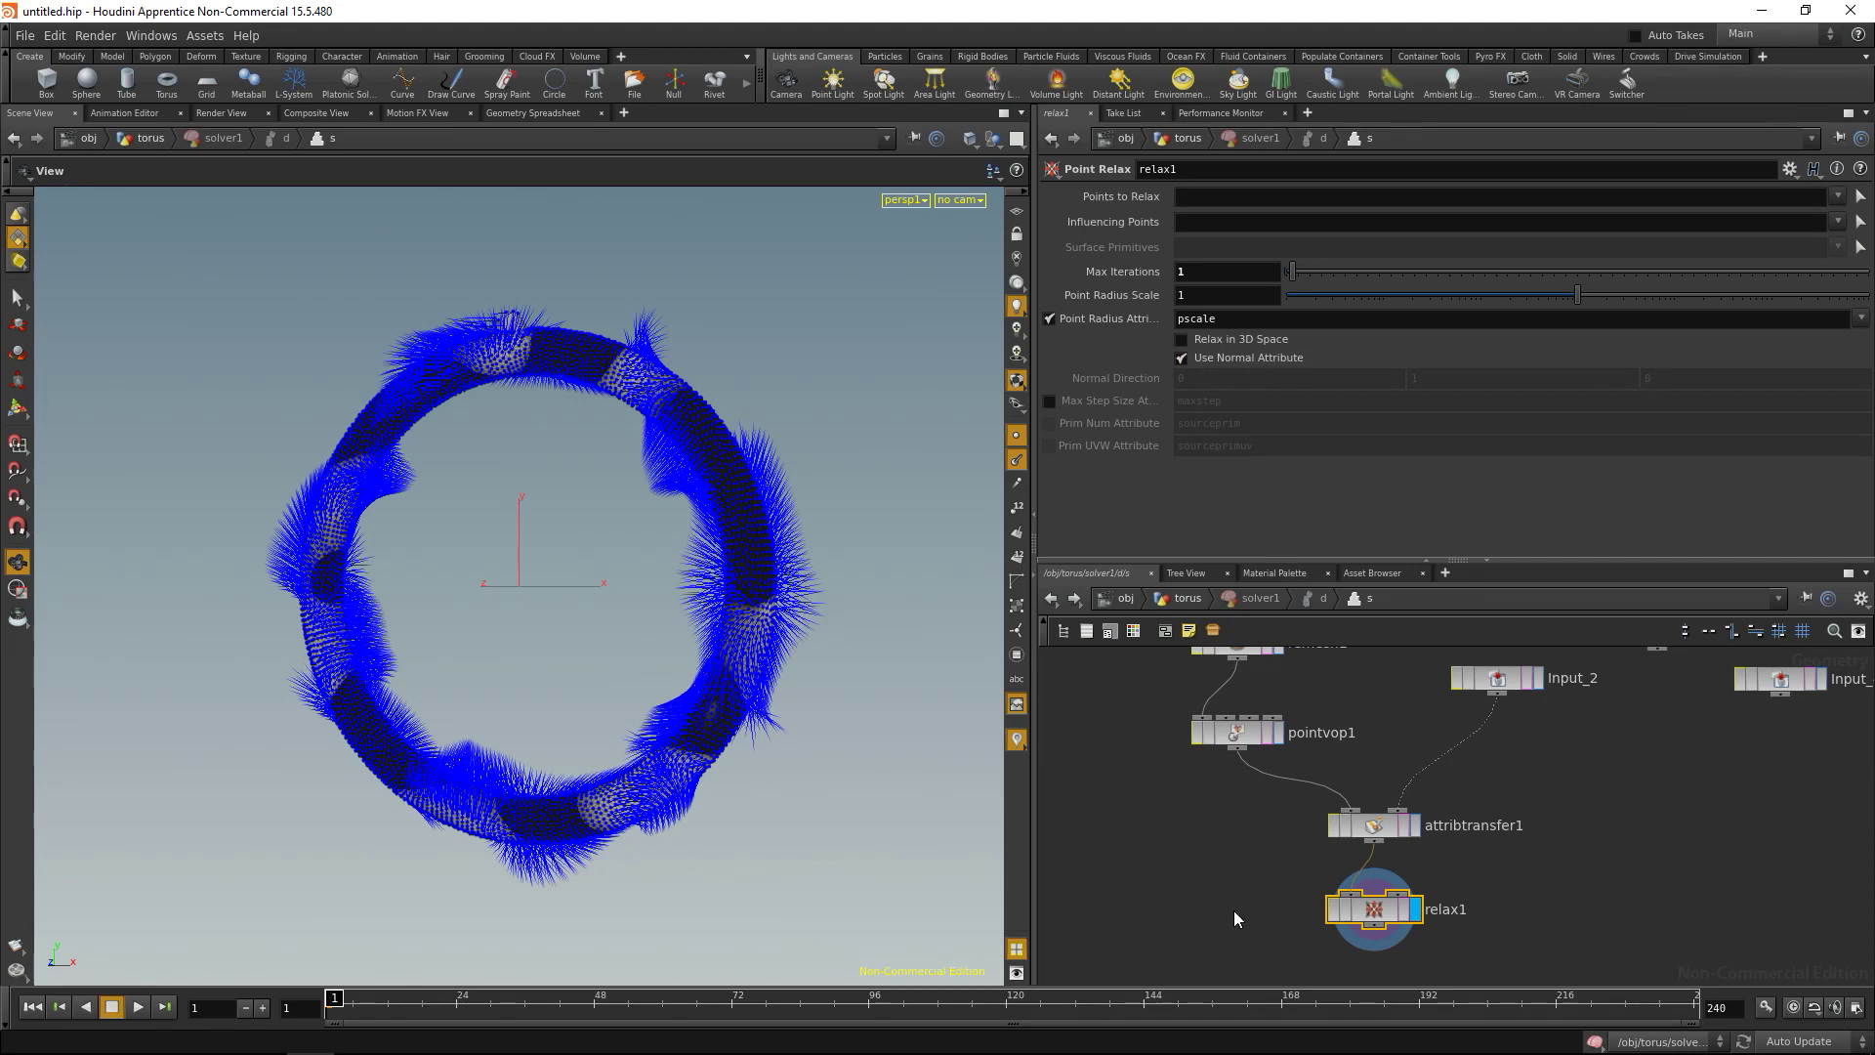
middle_click_drag(1233, 910, 1238, 775)
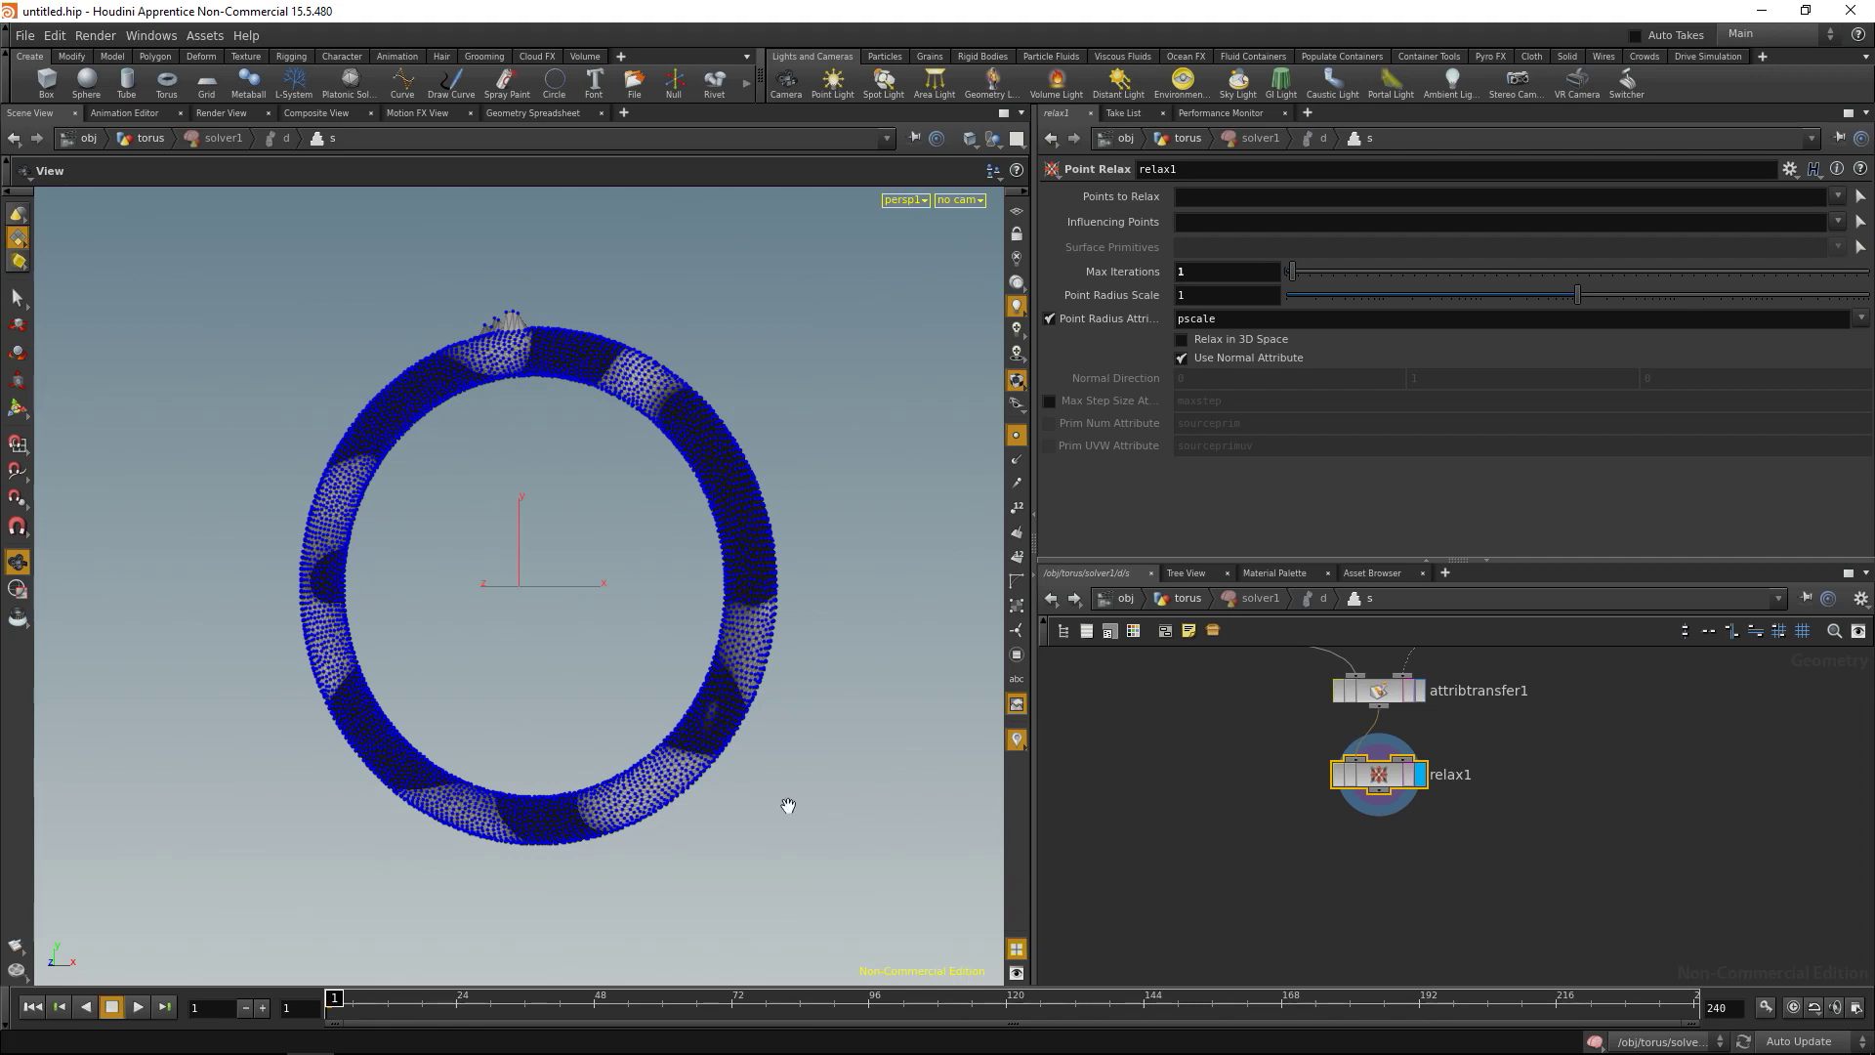
Add a Group node, group1, under relax1 and make it the displayed result.
left_click(1426, 898)
key("Tab")
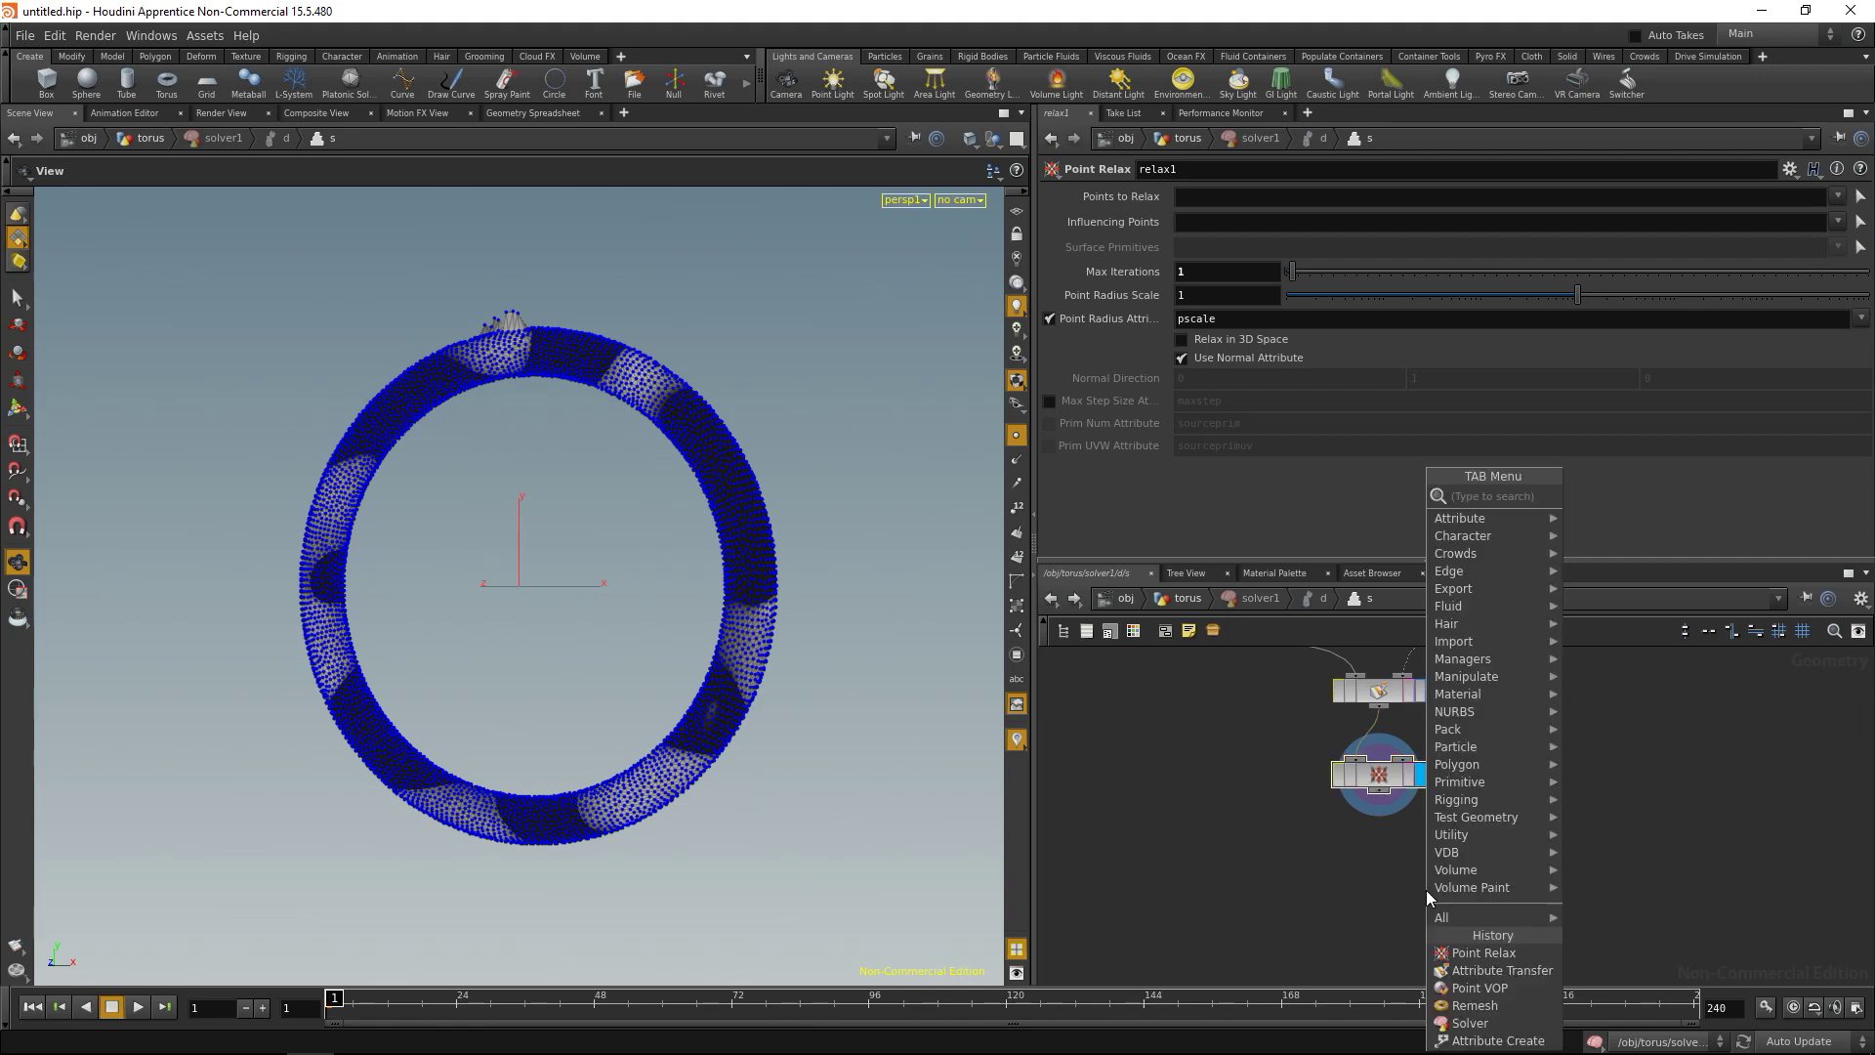
type("group")
key("Return")
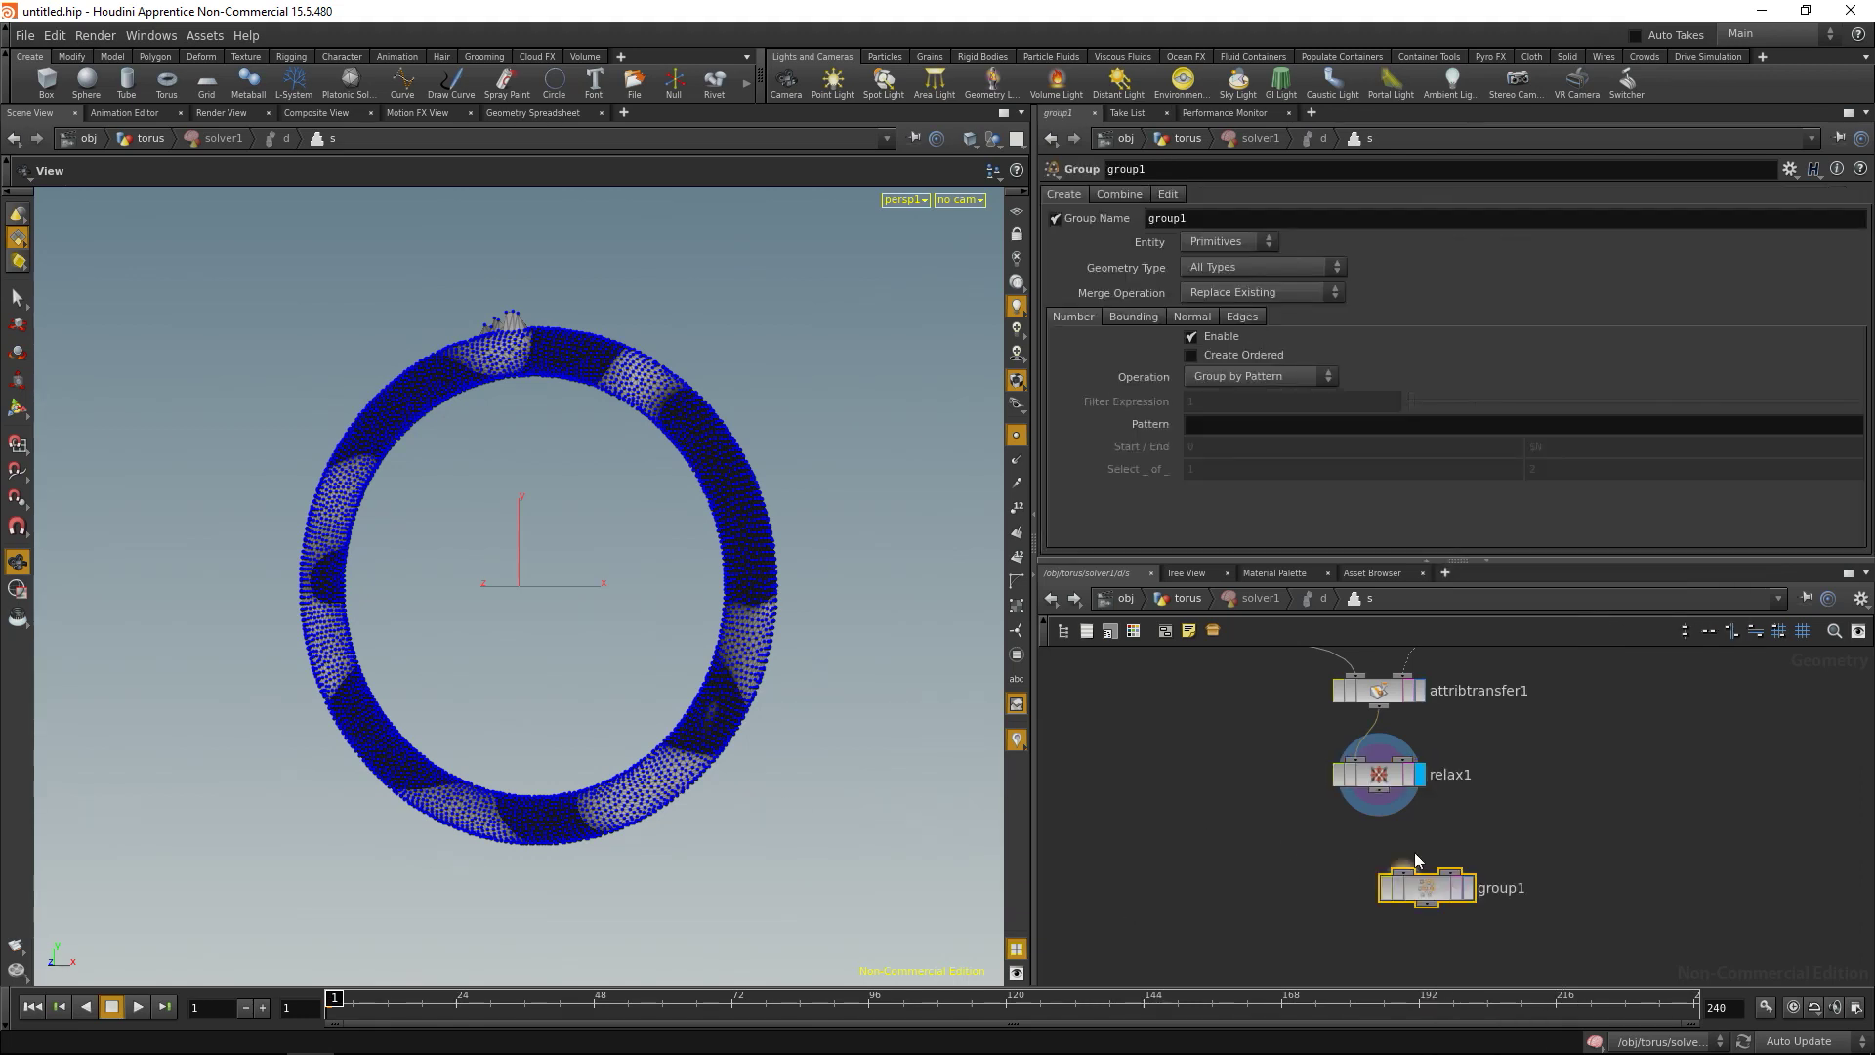
left_click_drag(1401, 877, 1354, 836)
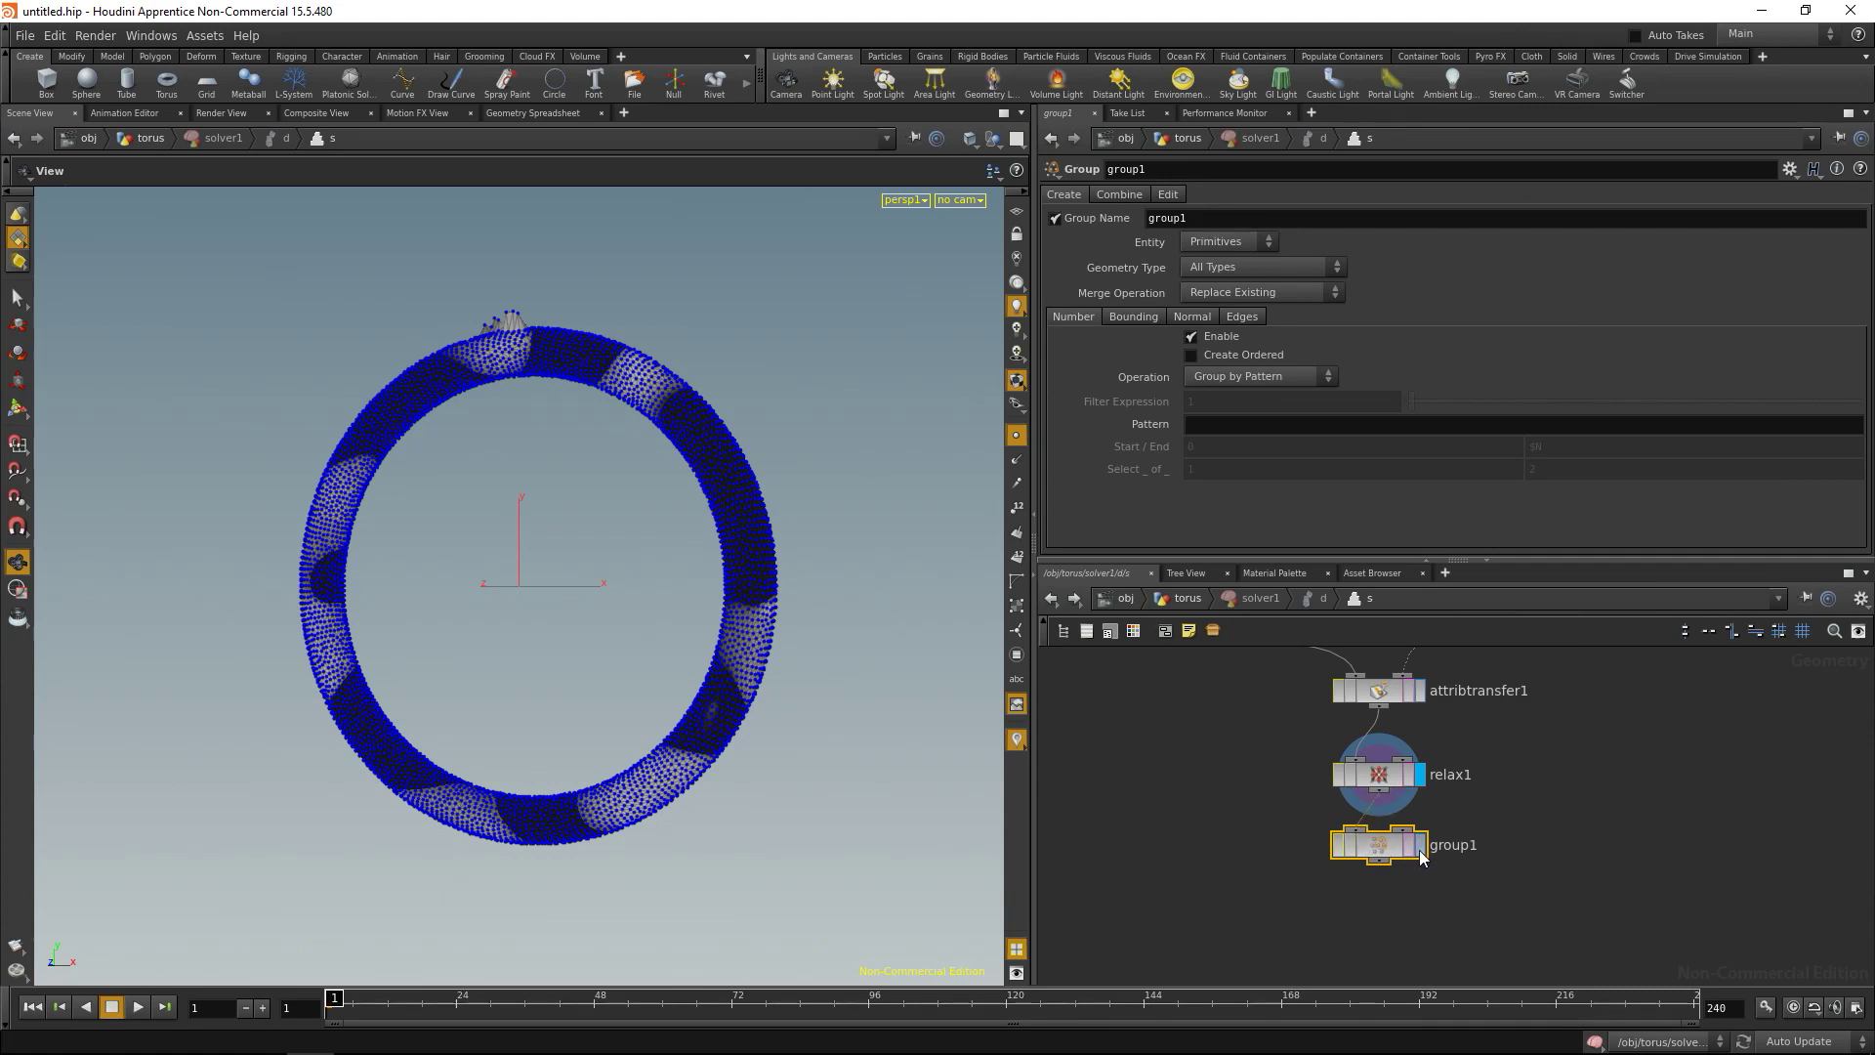
left_click(1419, 845)
left_click(1191, 242)
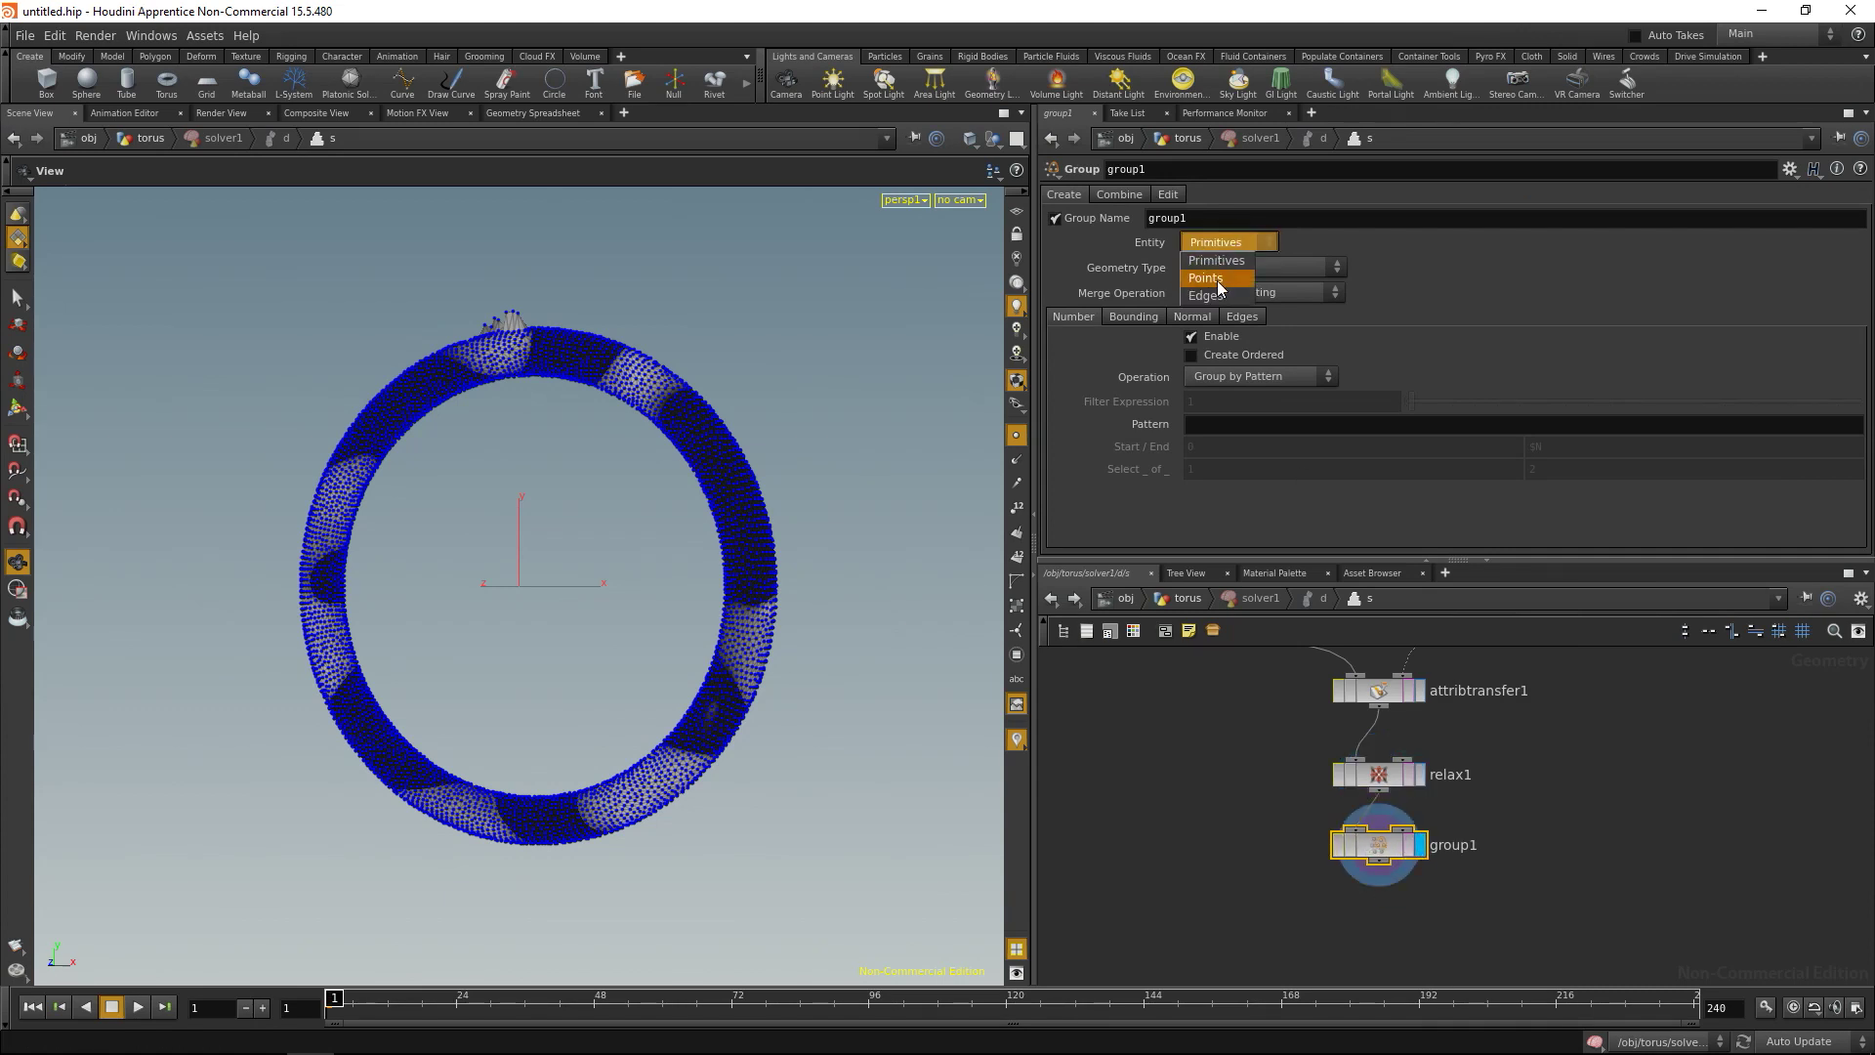
left_click(1221, 265)
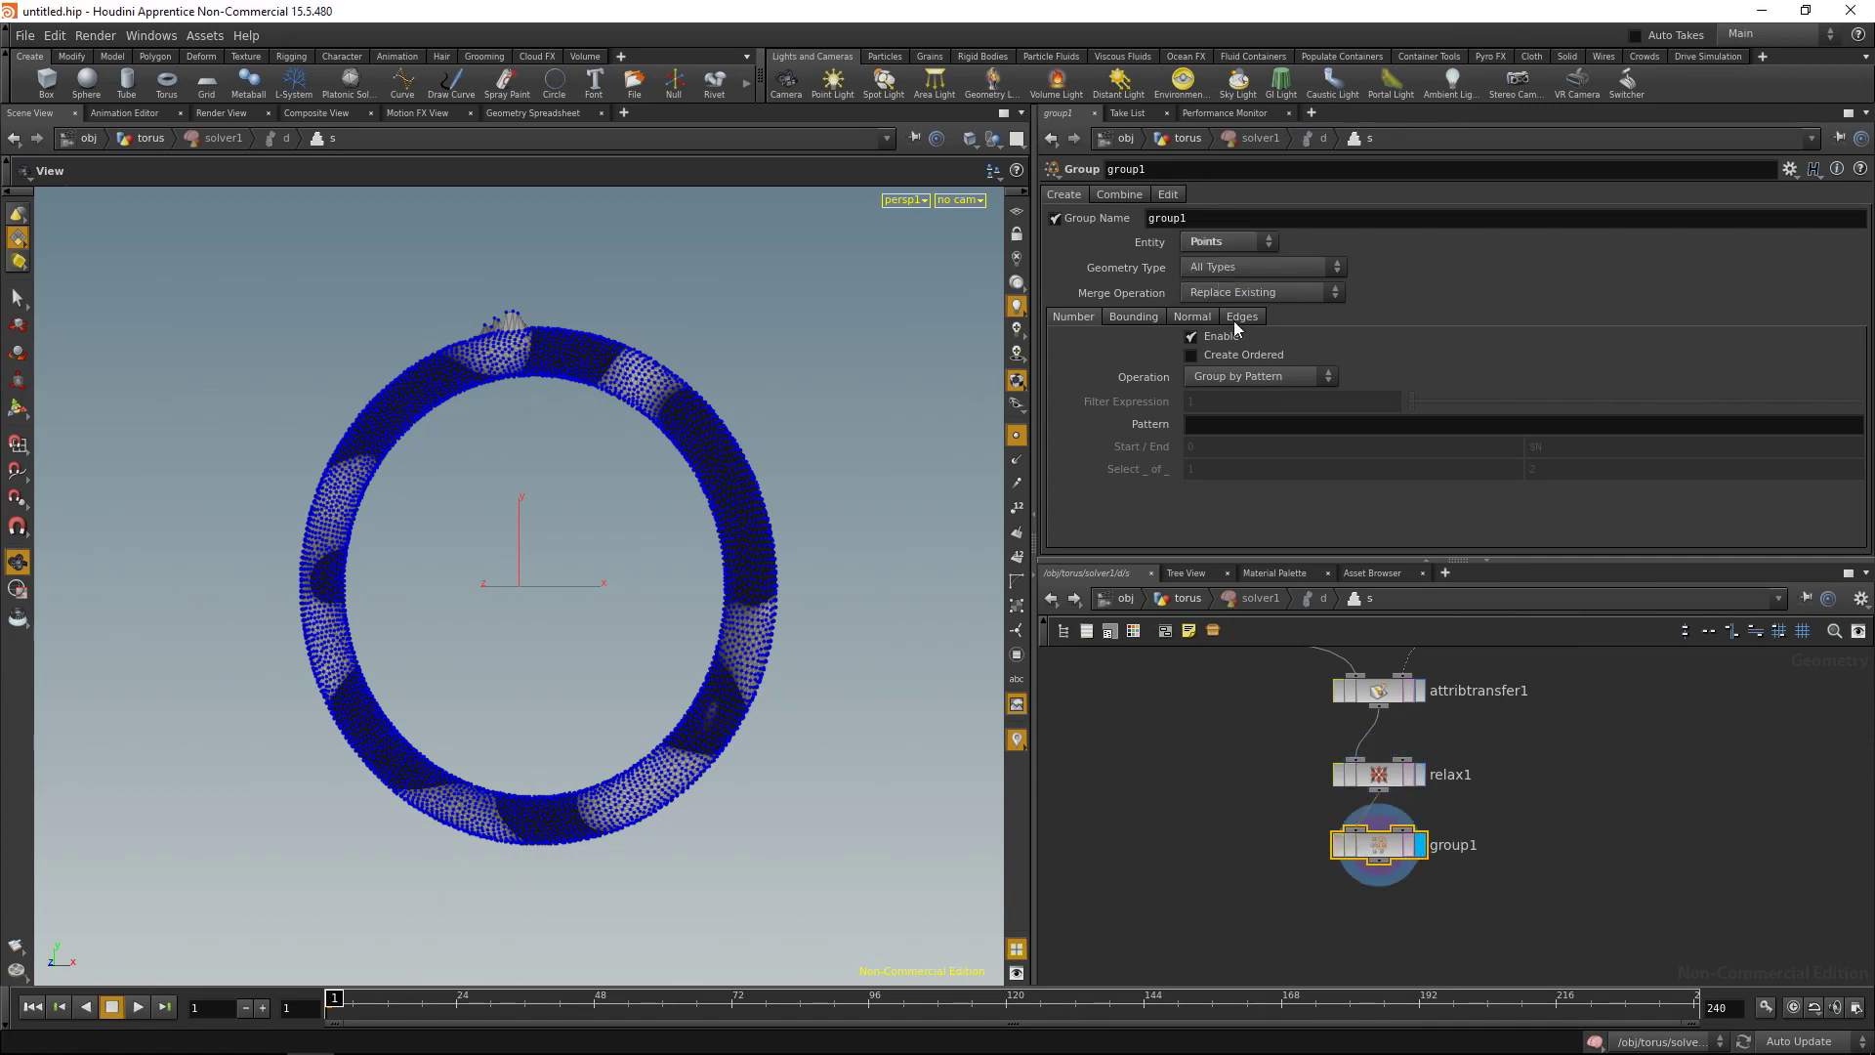
left_click(1236, 375)
left_click(1278, 416)
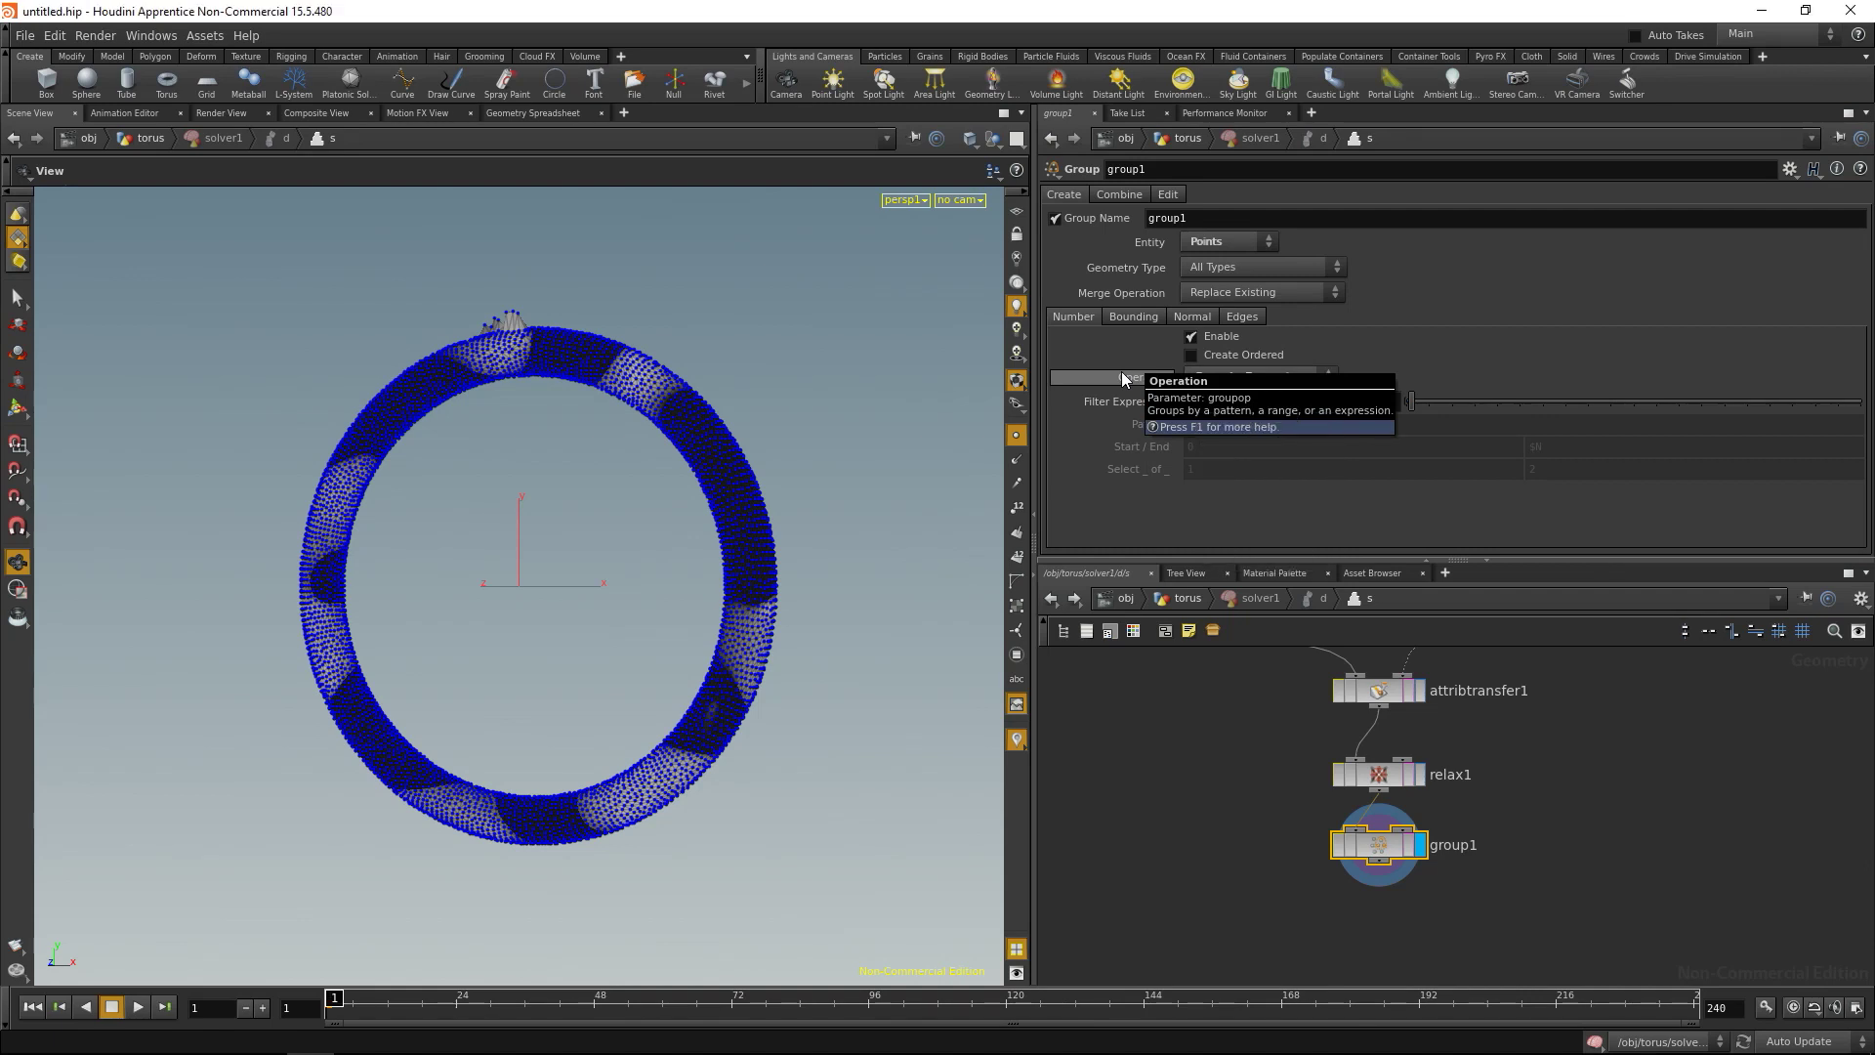
type("@pscale >")
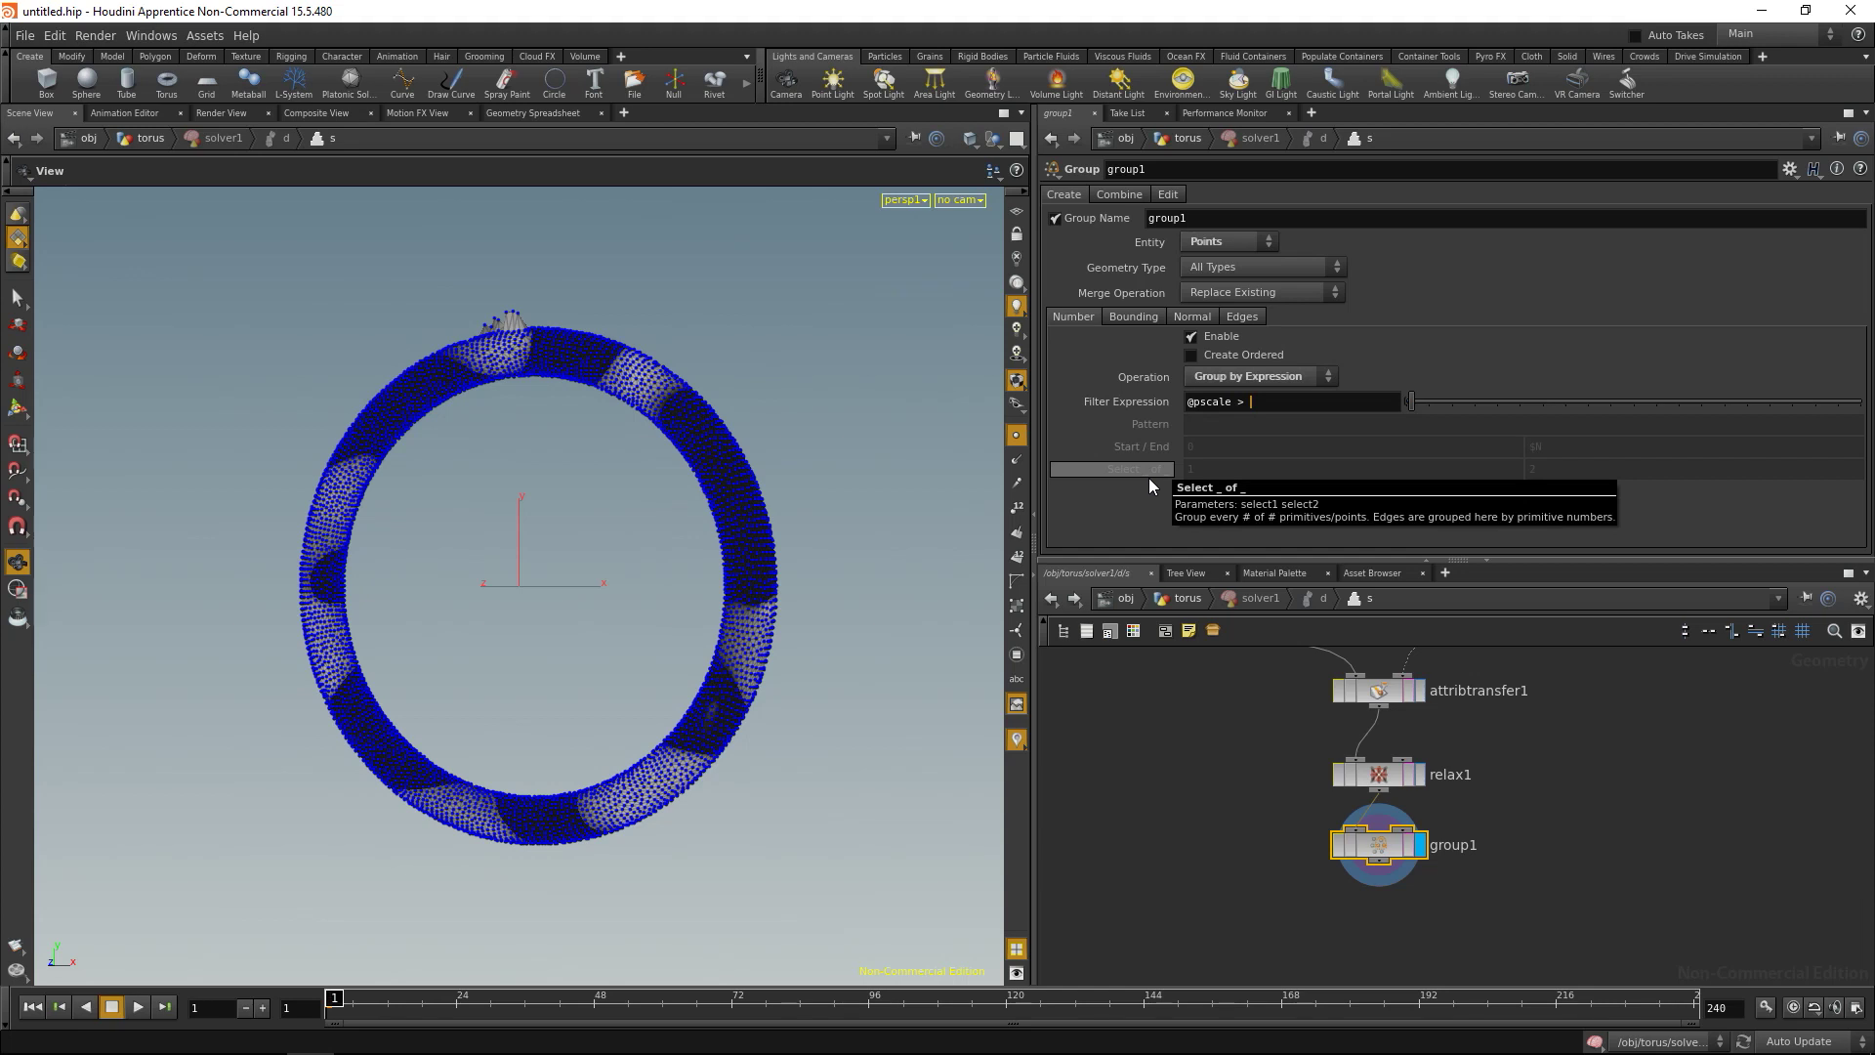
type(" 0.005")
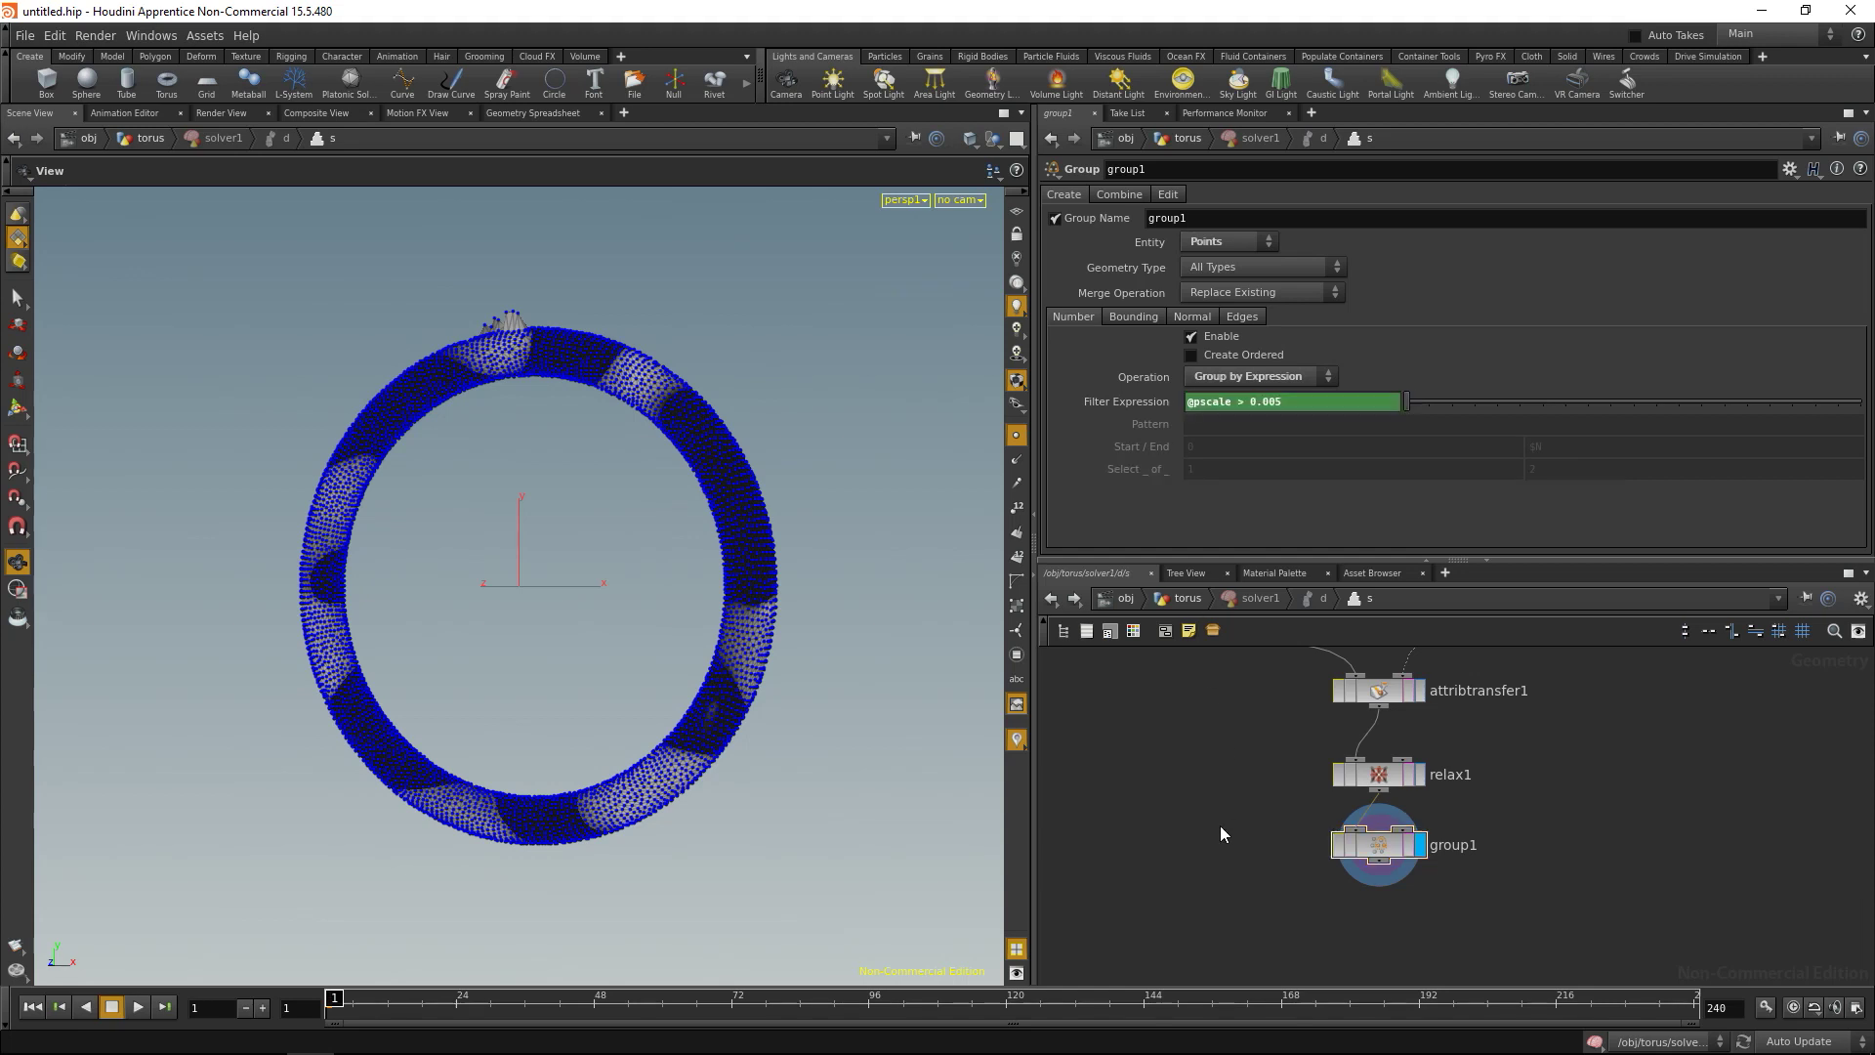
middle_click_drag(1246, 910, 1235, 873)
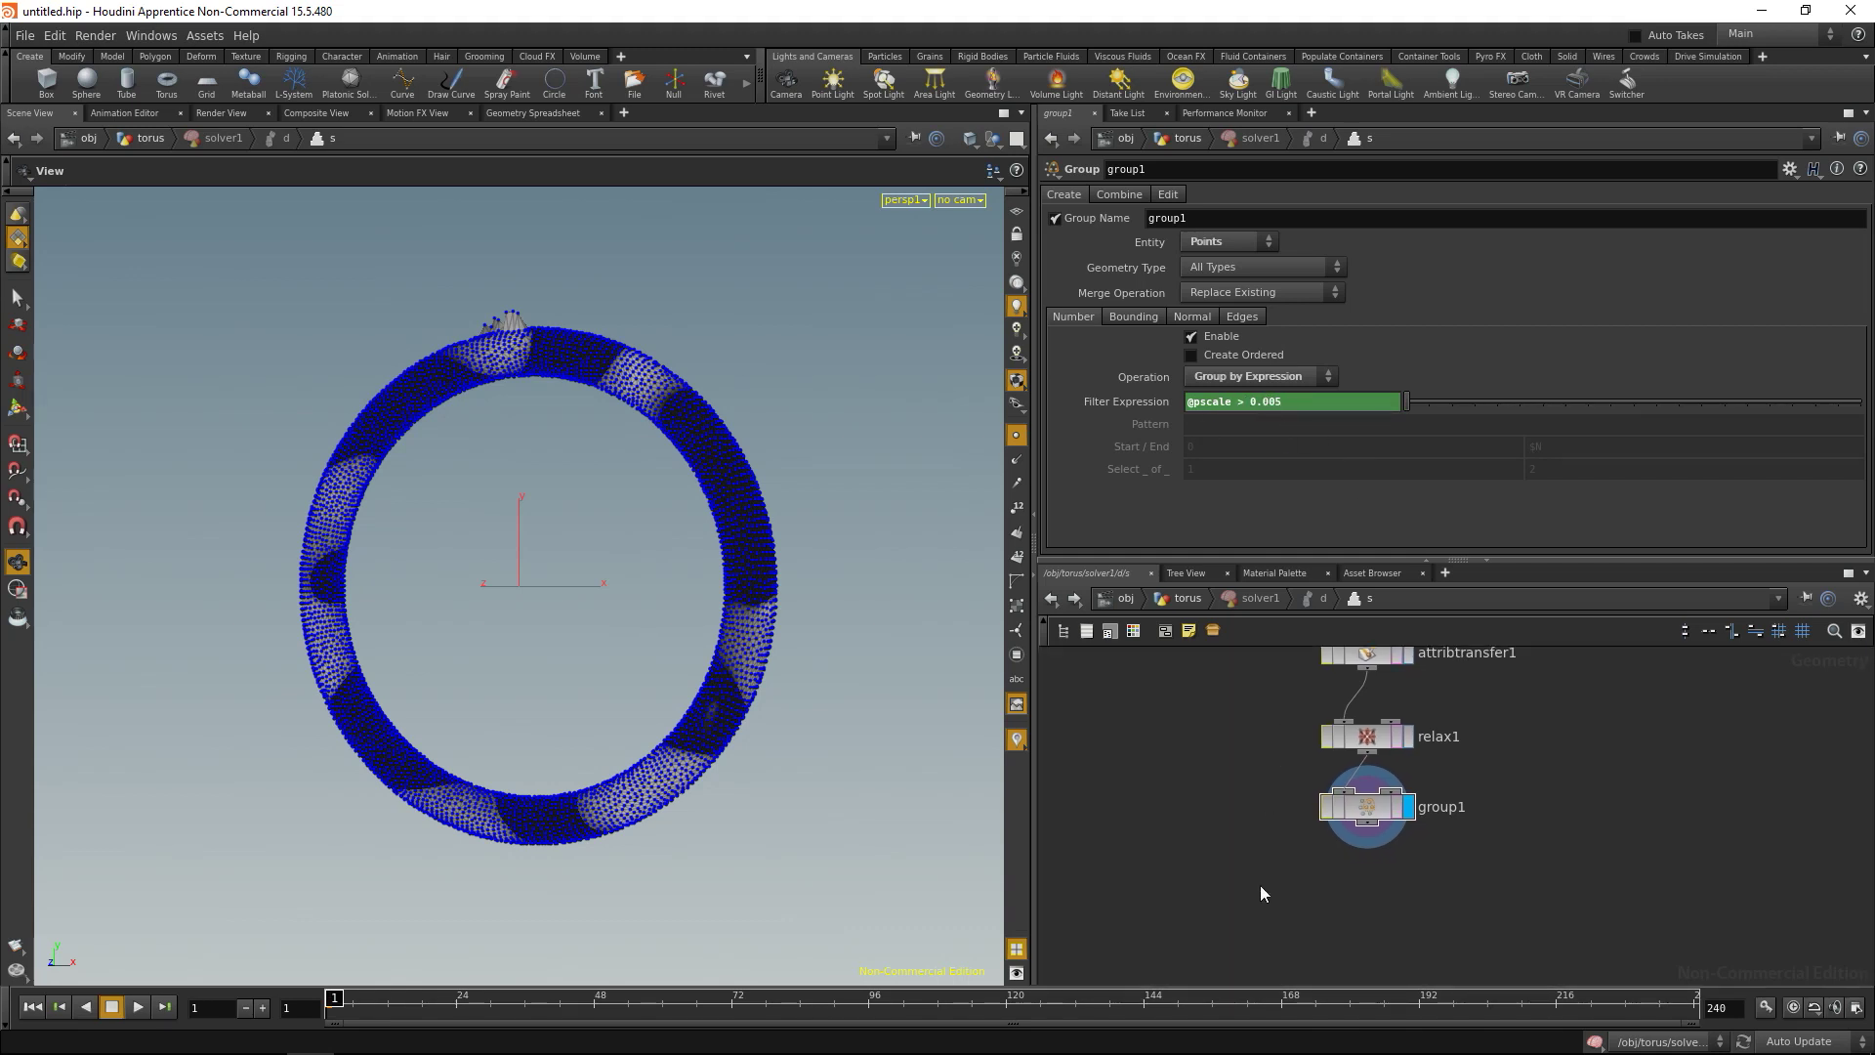
key("Tab")
Add a Smooth node below group1 with 8 smoothing iterations.
type("smoot")
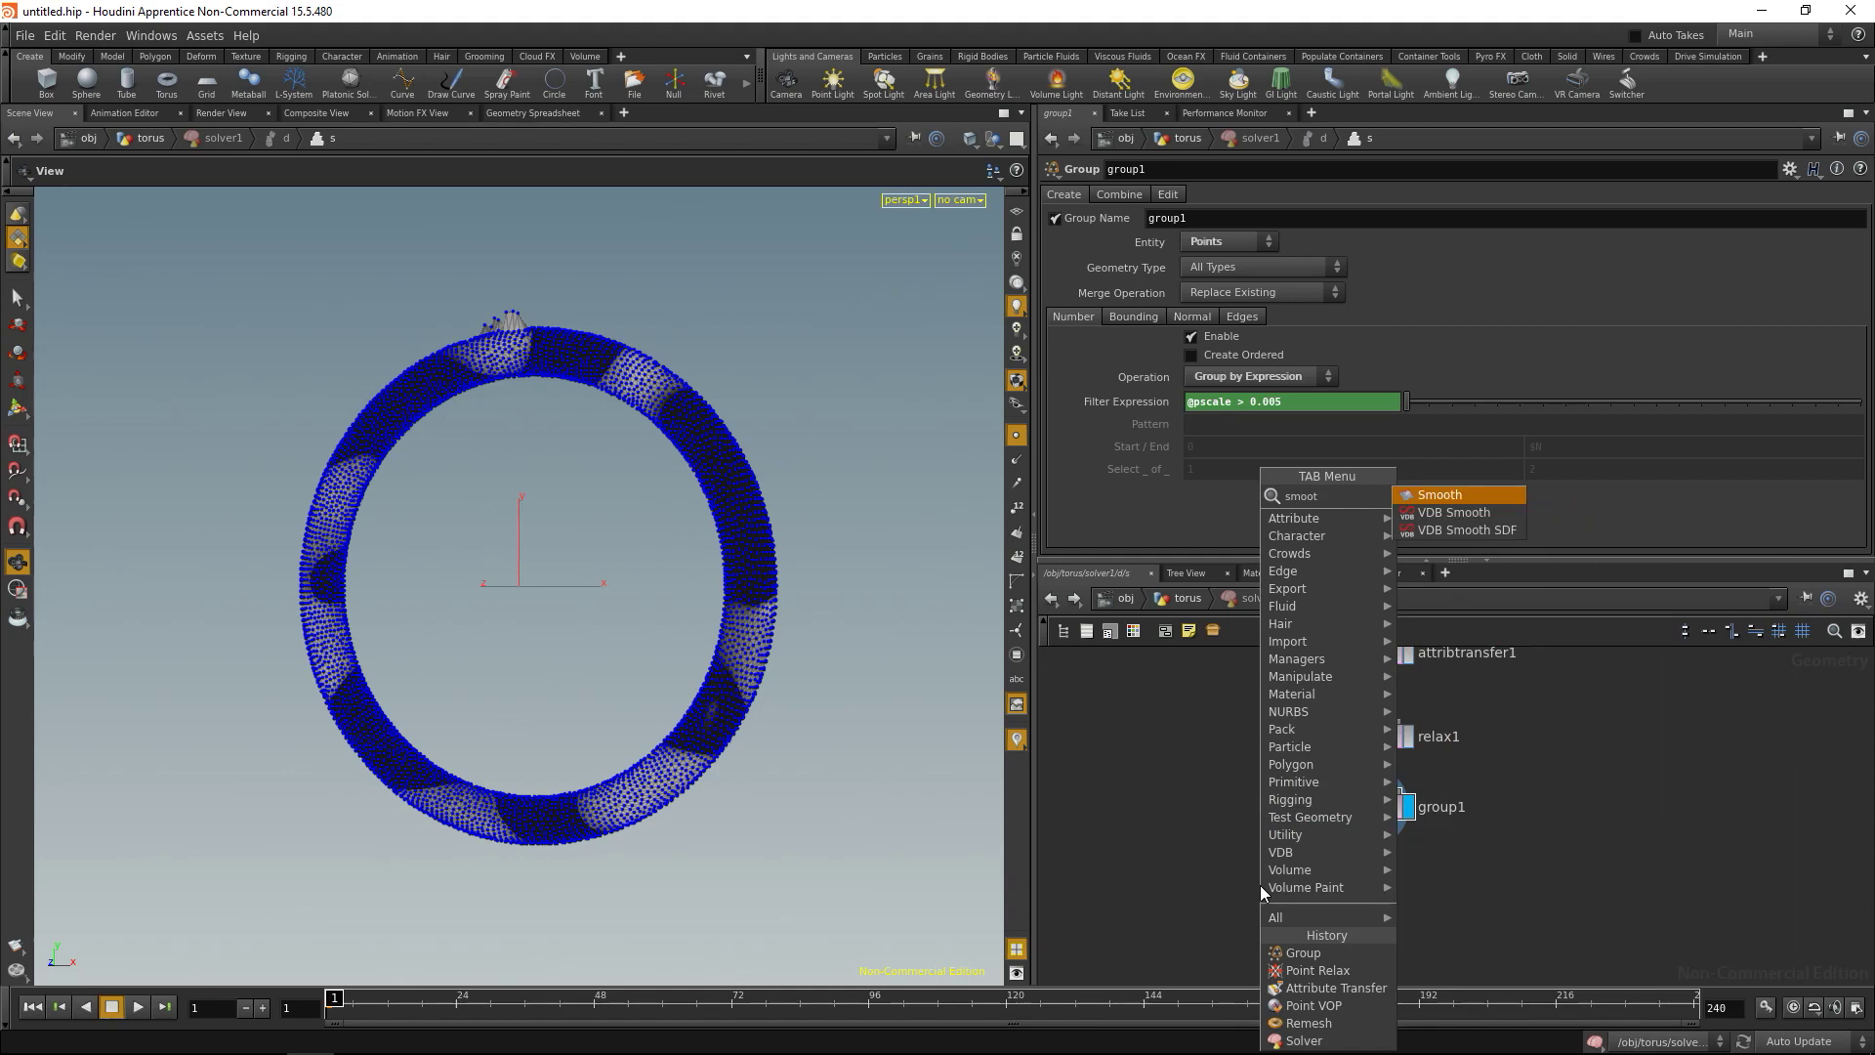
key("Return")
left_click(1261, 883)
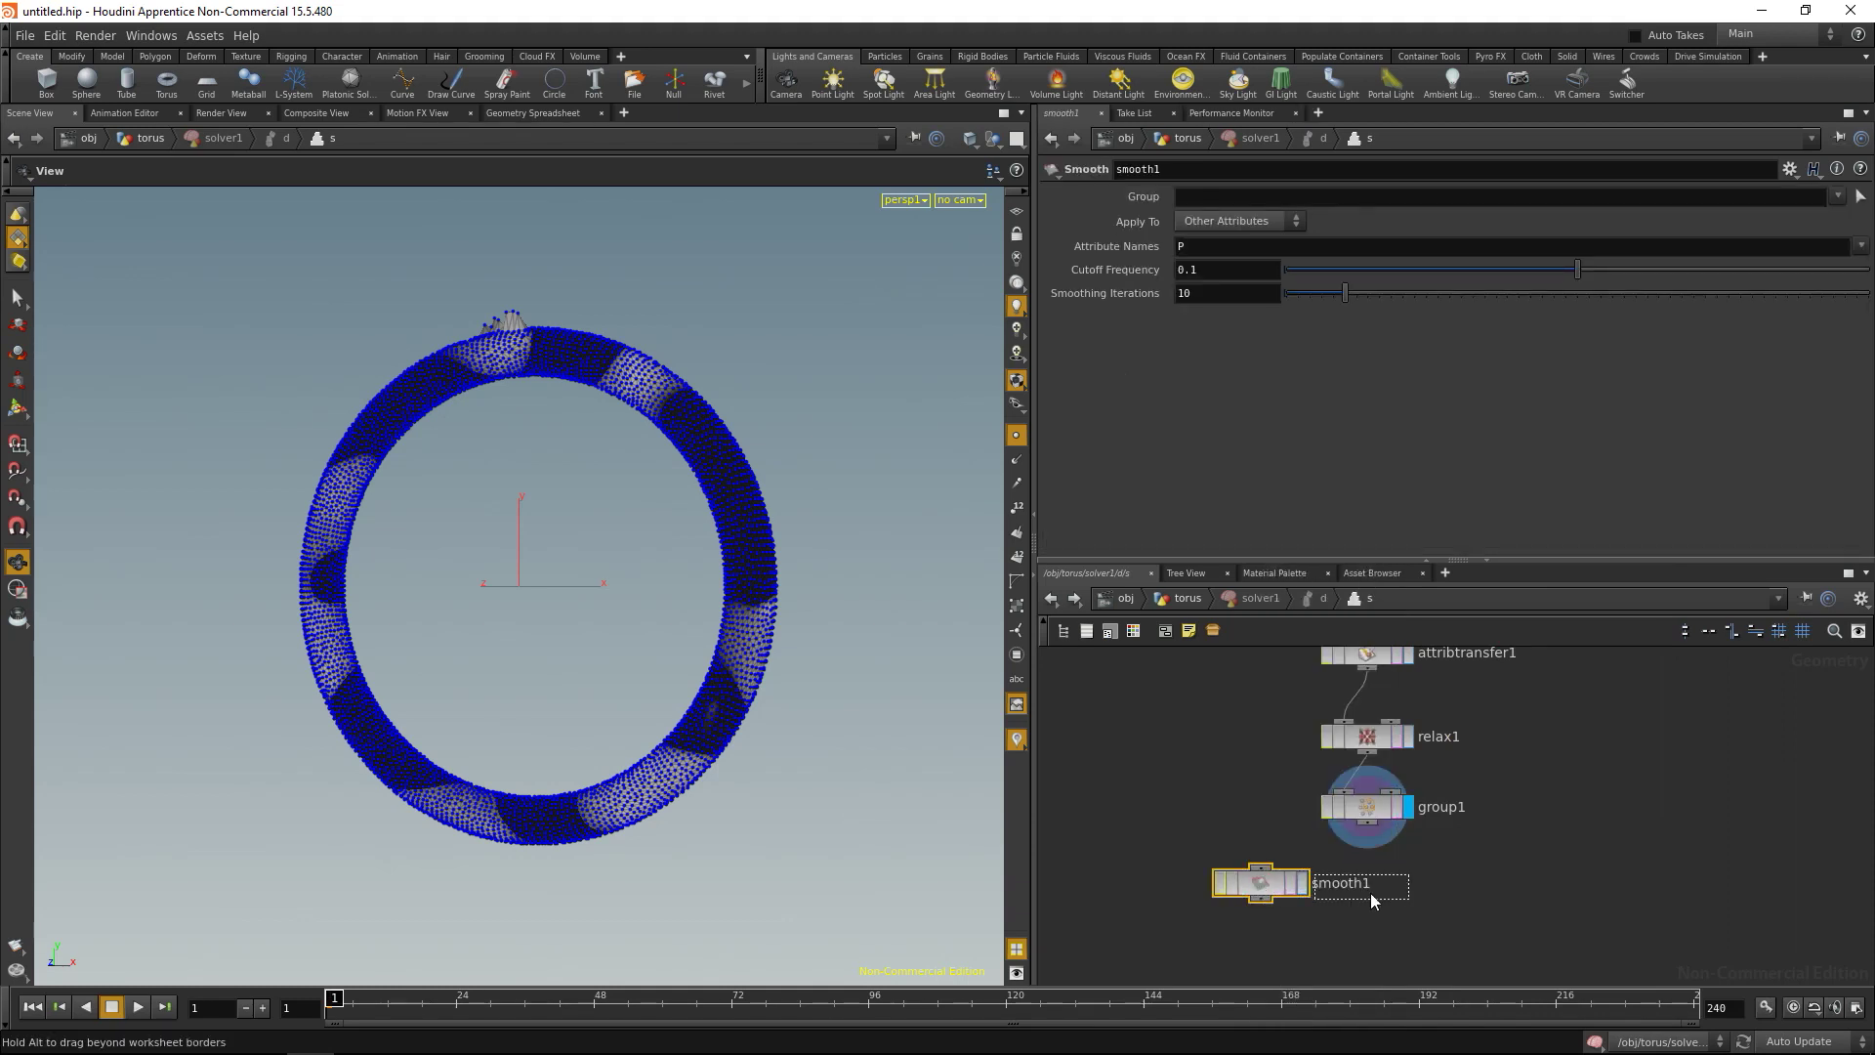
left_click(1373, 896)
double_click(1192, 292)
type("8")
key("Return")
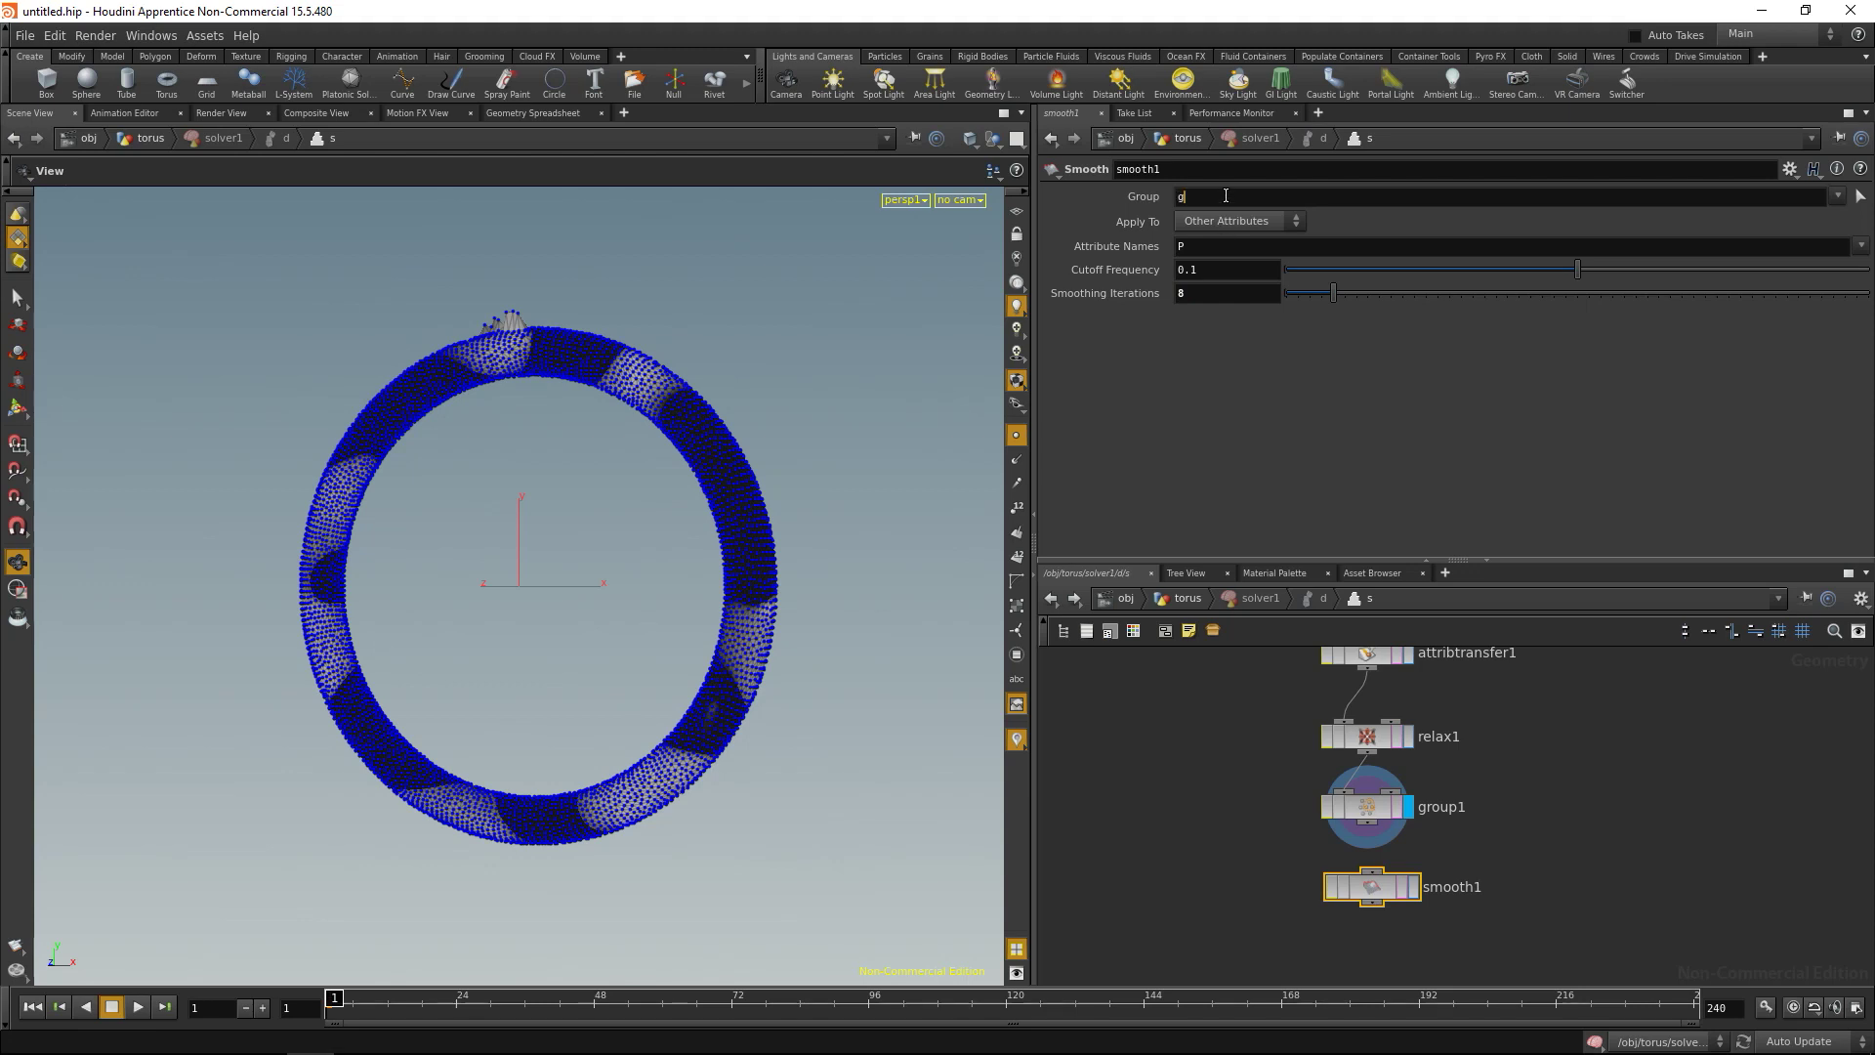
Restrict smooth1 to group1, wire group1 into it, and display it.
type("group1")
left_click_drag(1366, 823, 1372, 871)
left_click(1412, 888)
middle_click(1413, 888)
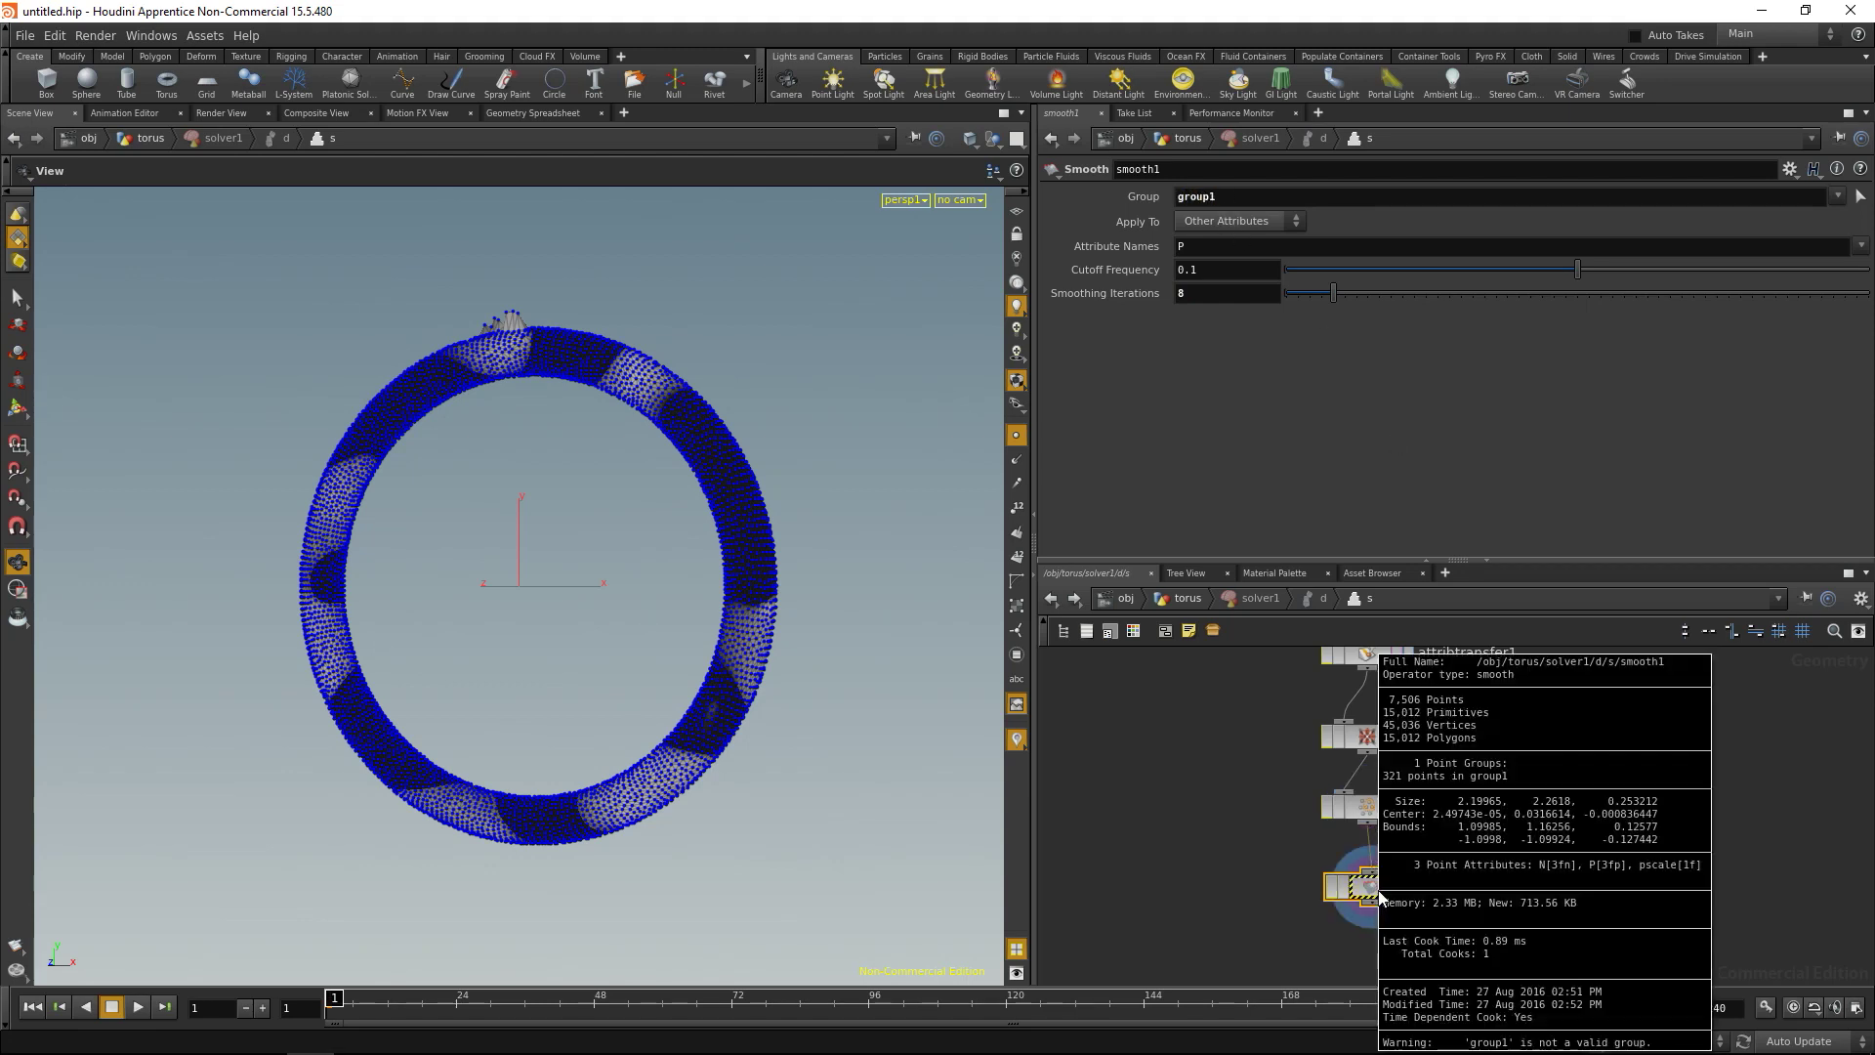
Switch group1's entity from Points to Primitives.
left_click(1381, 813)
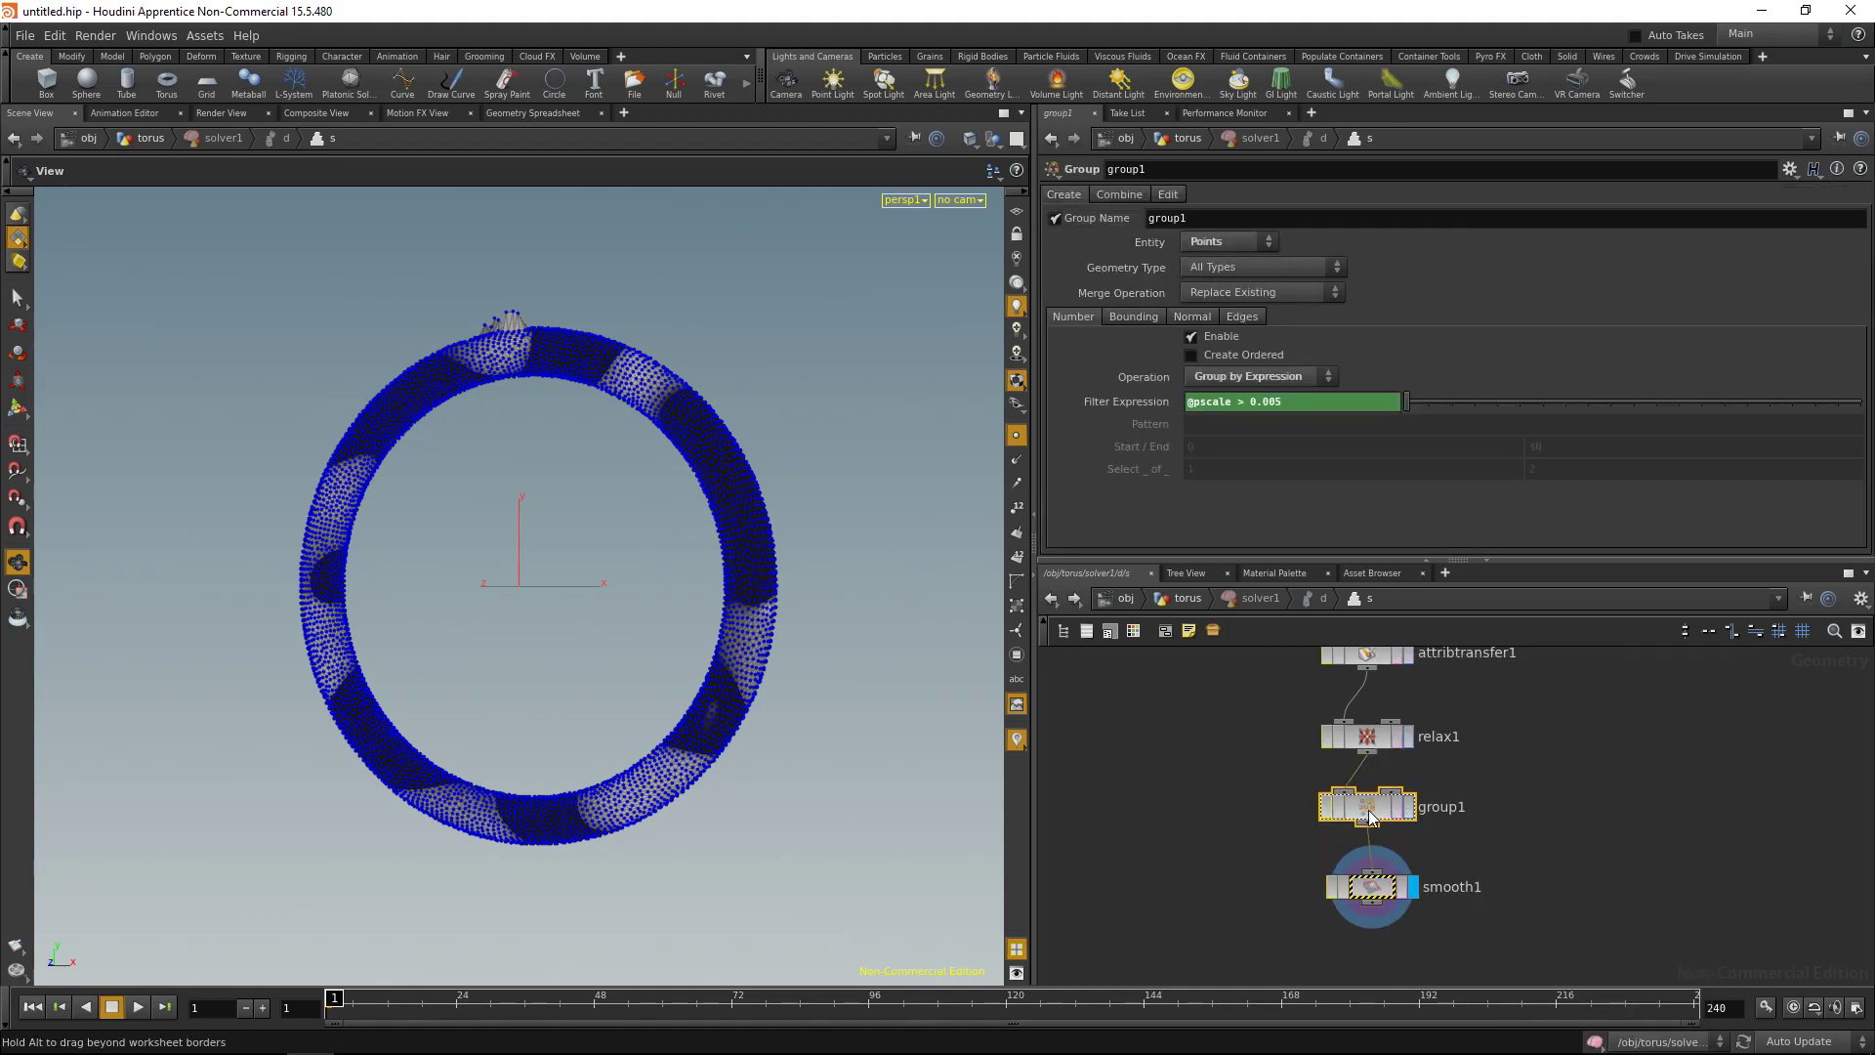
left_click(1371, 879)
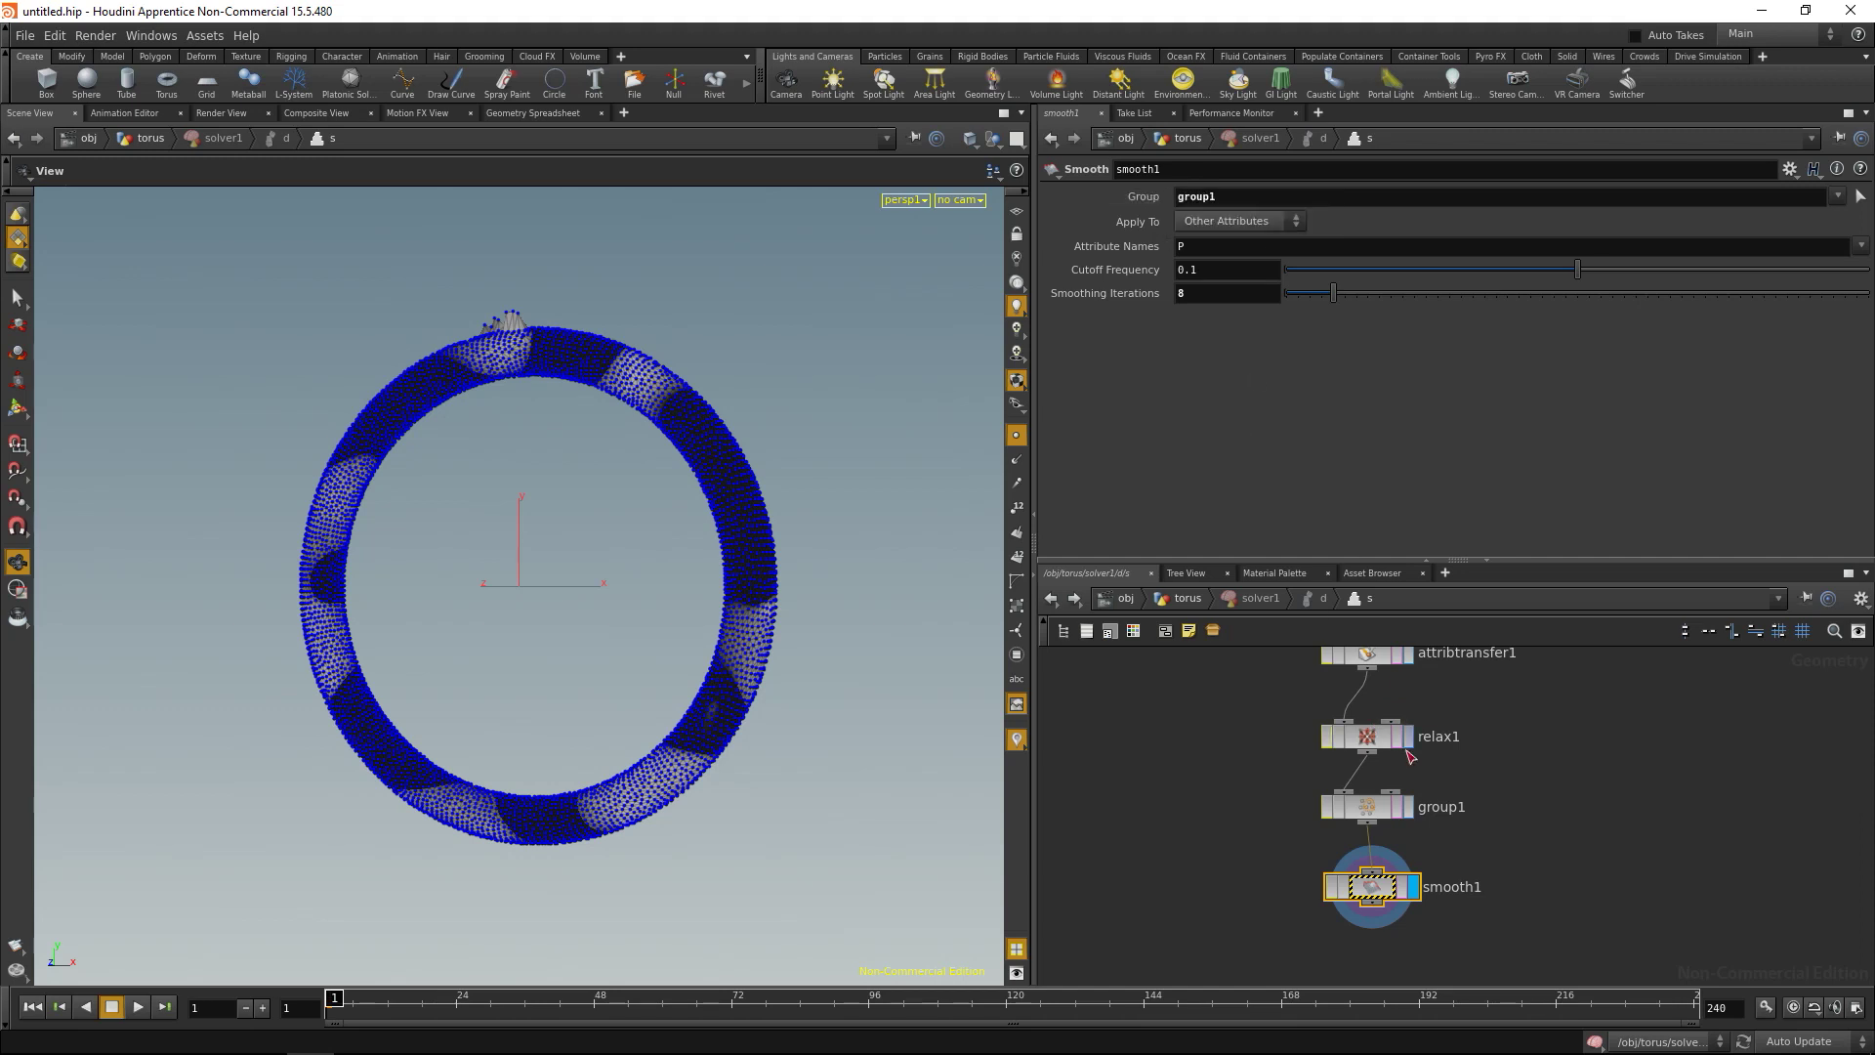
left_click(1367, 807)
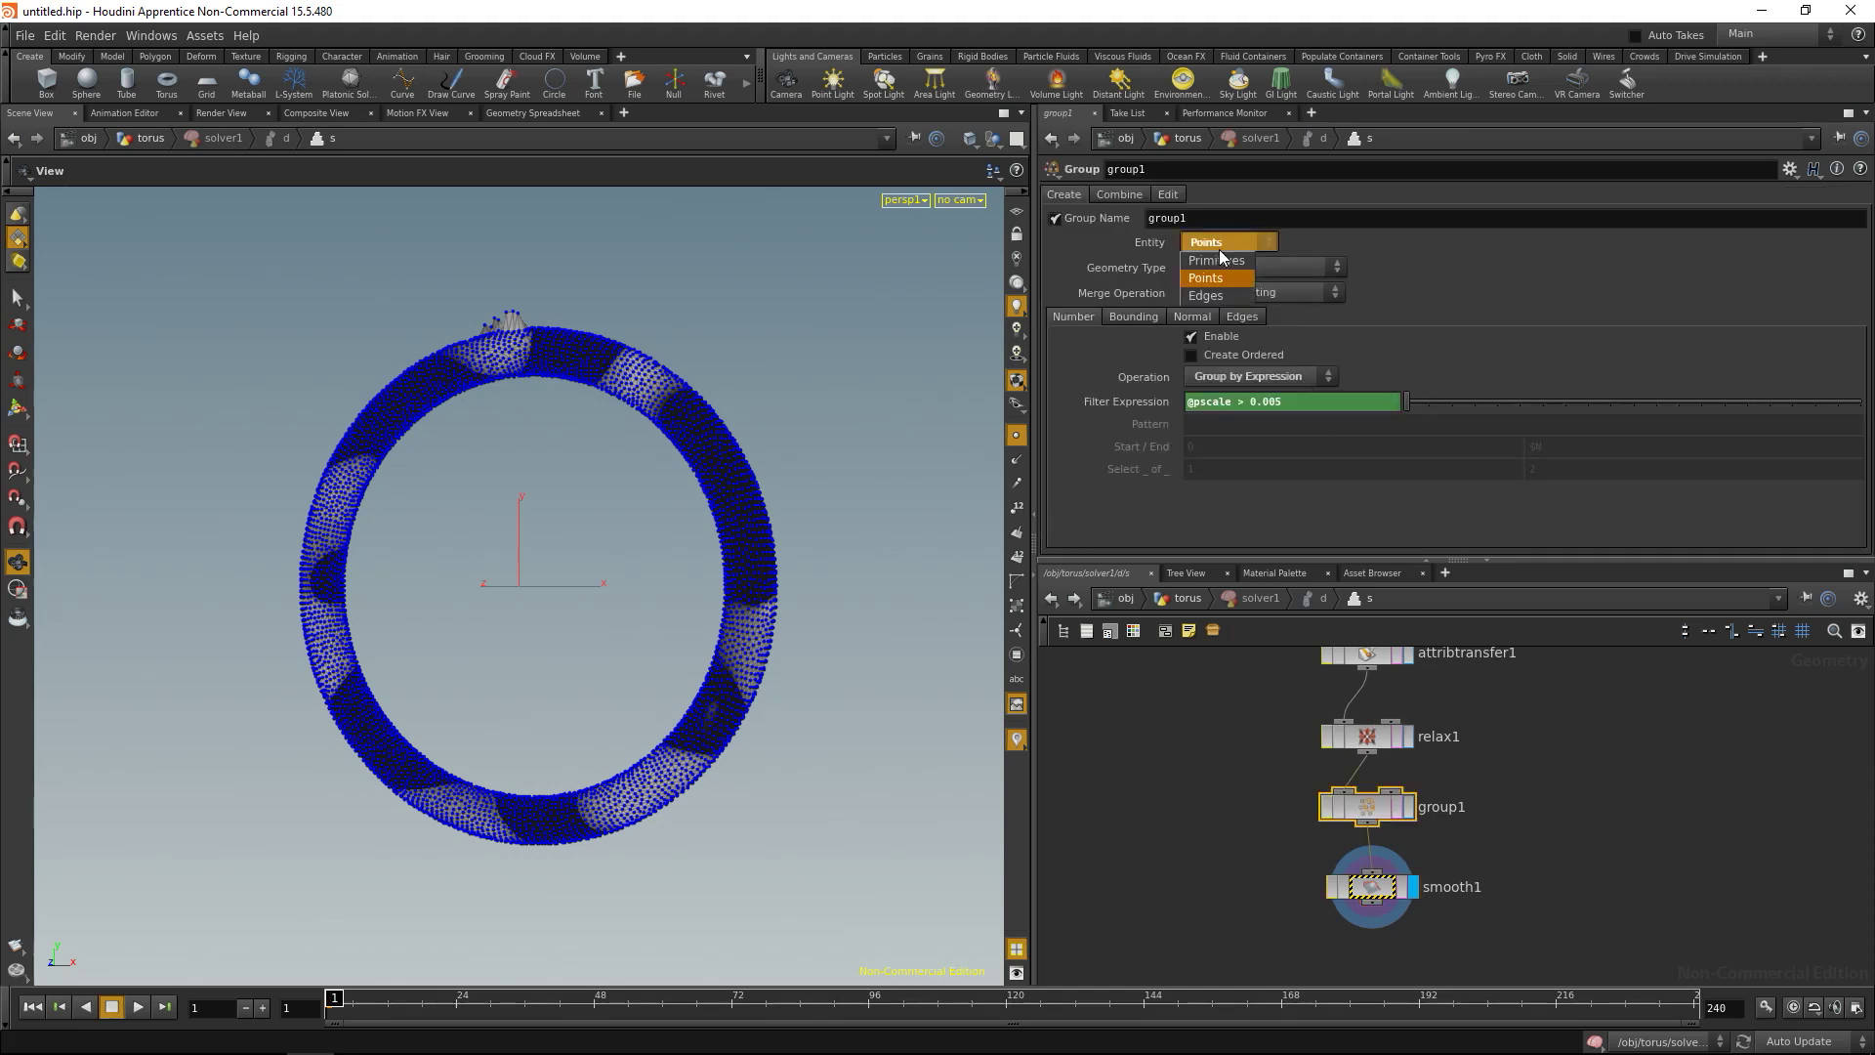
left_click(1216, 259)
left_click_drag(1381, 890, 1380, 872)
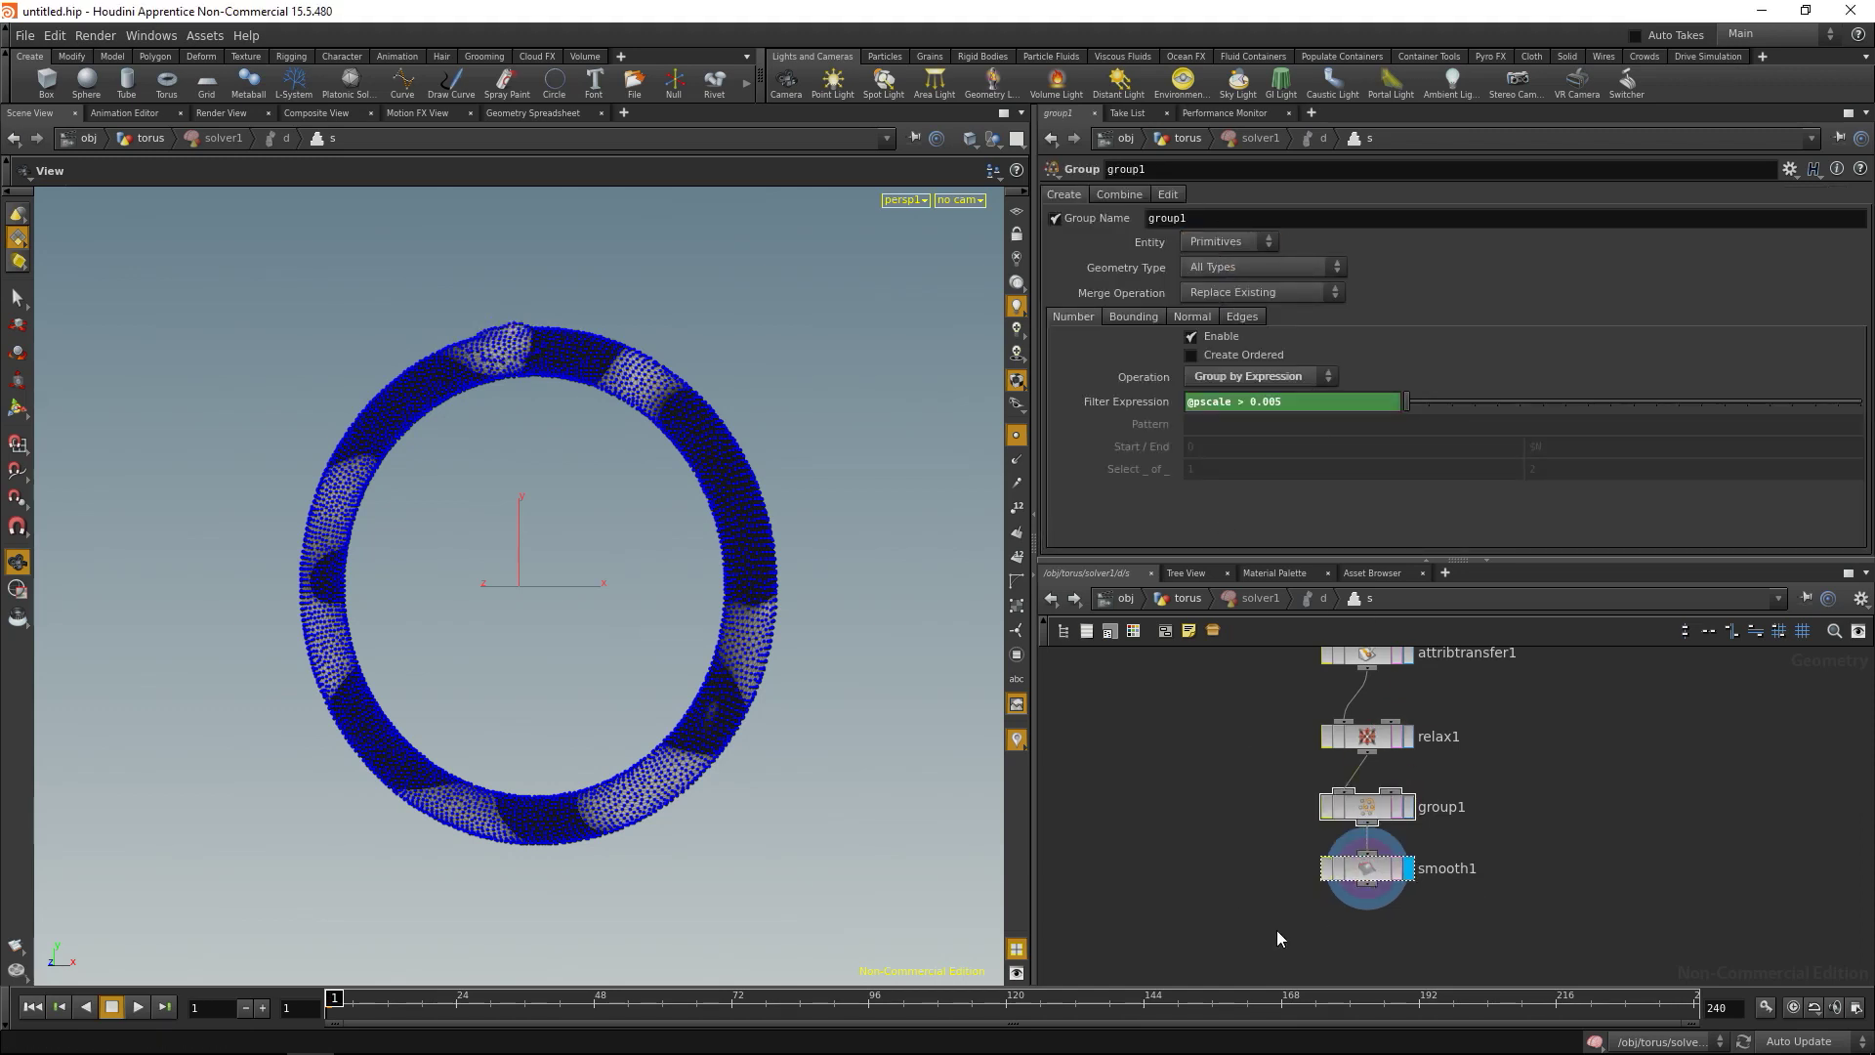
At /obj/torus, hide point display and play the growth simulation.
left_click(1182, 606)
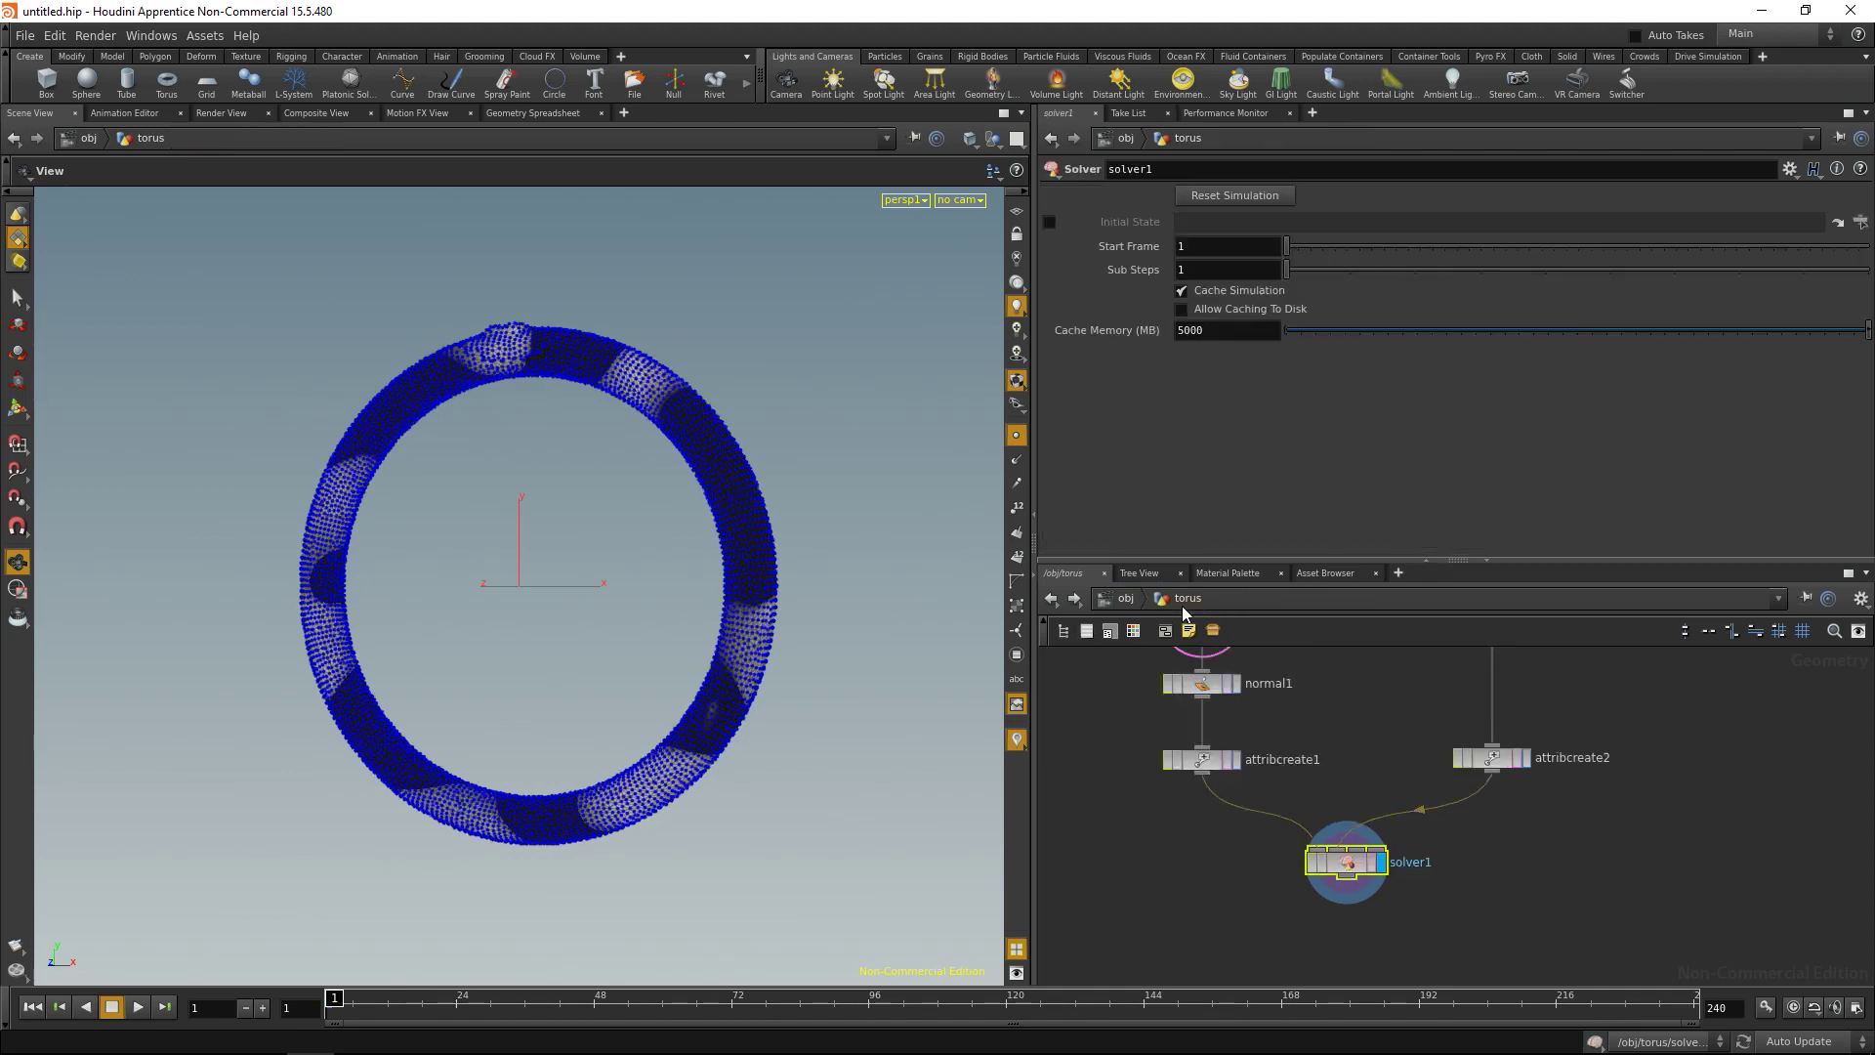
left_click(1193, 900)
left_click(1015, 440)
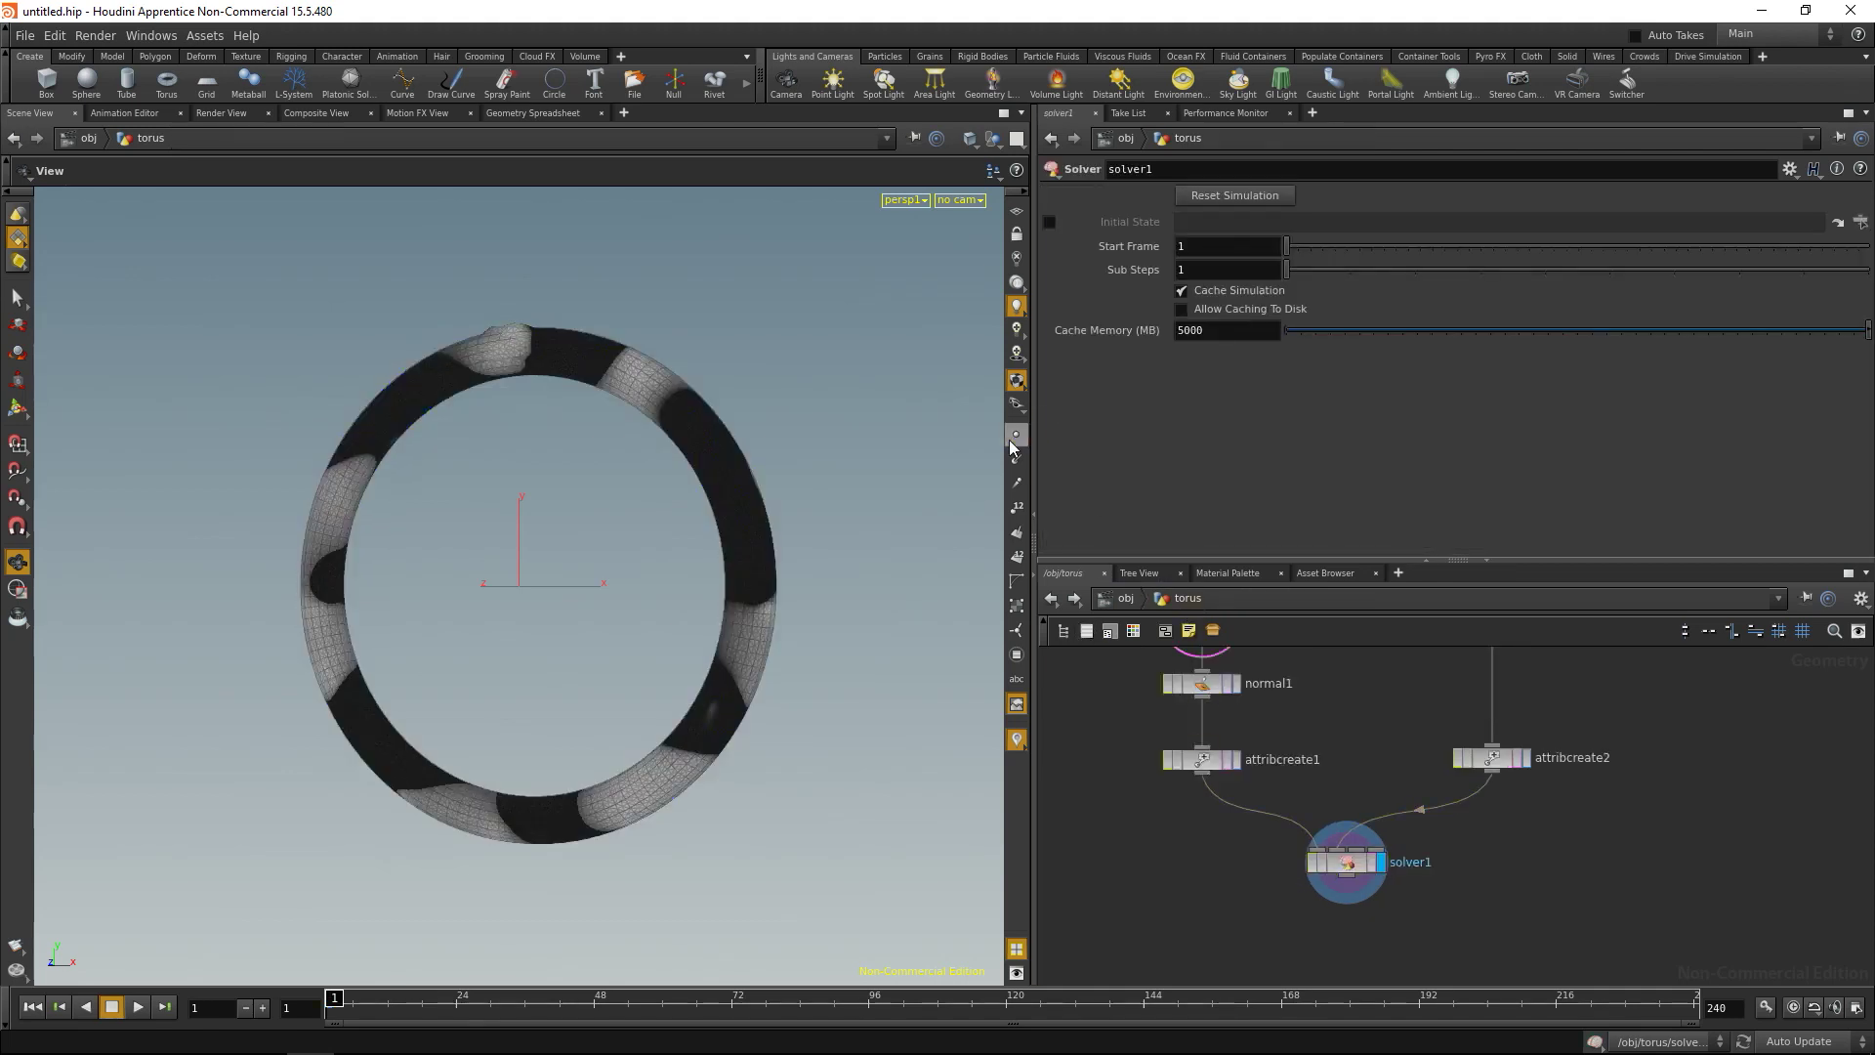
left_click(138, 1006)
left_click_drag(326, 657, 352, 605)
Save the scene as diff_mesh_growth_01.hipnc and tumble the view to inspect the growth.
left_click(25, 36)
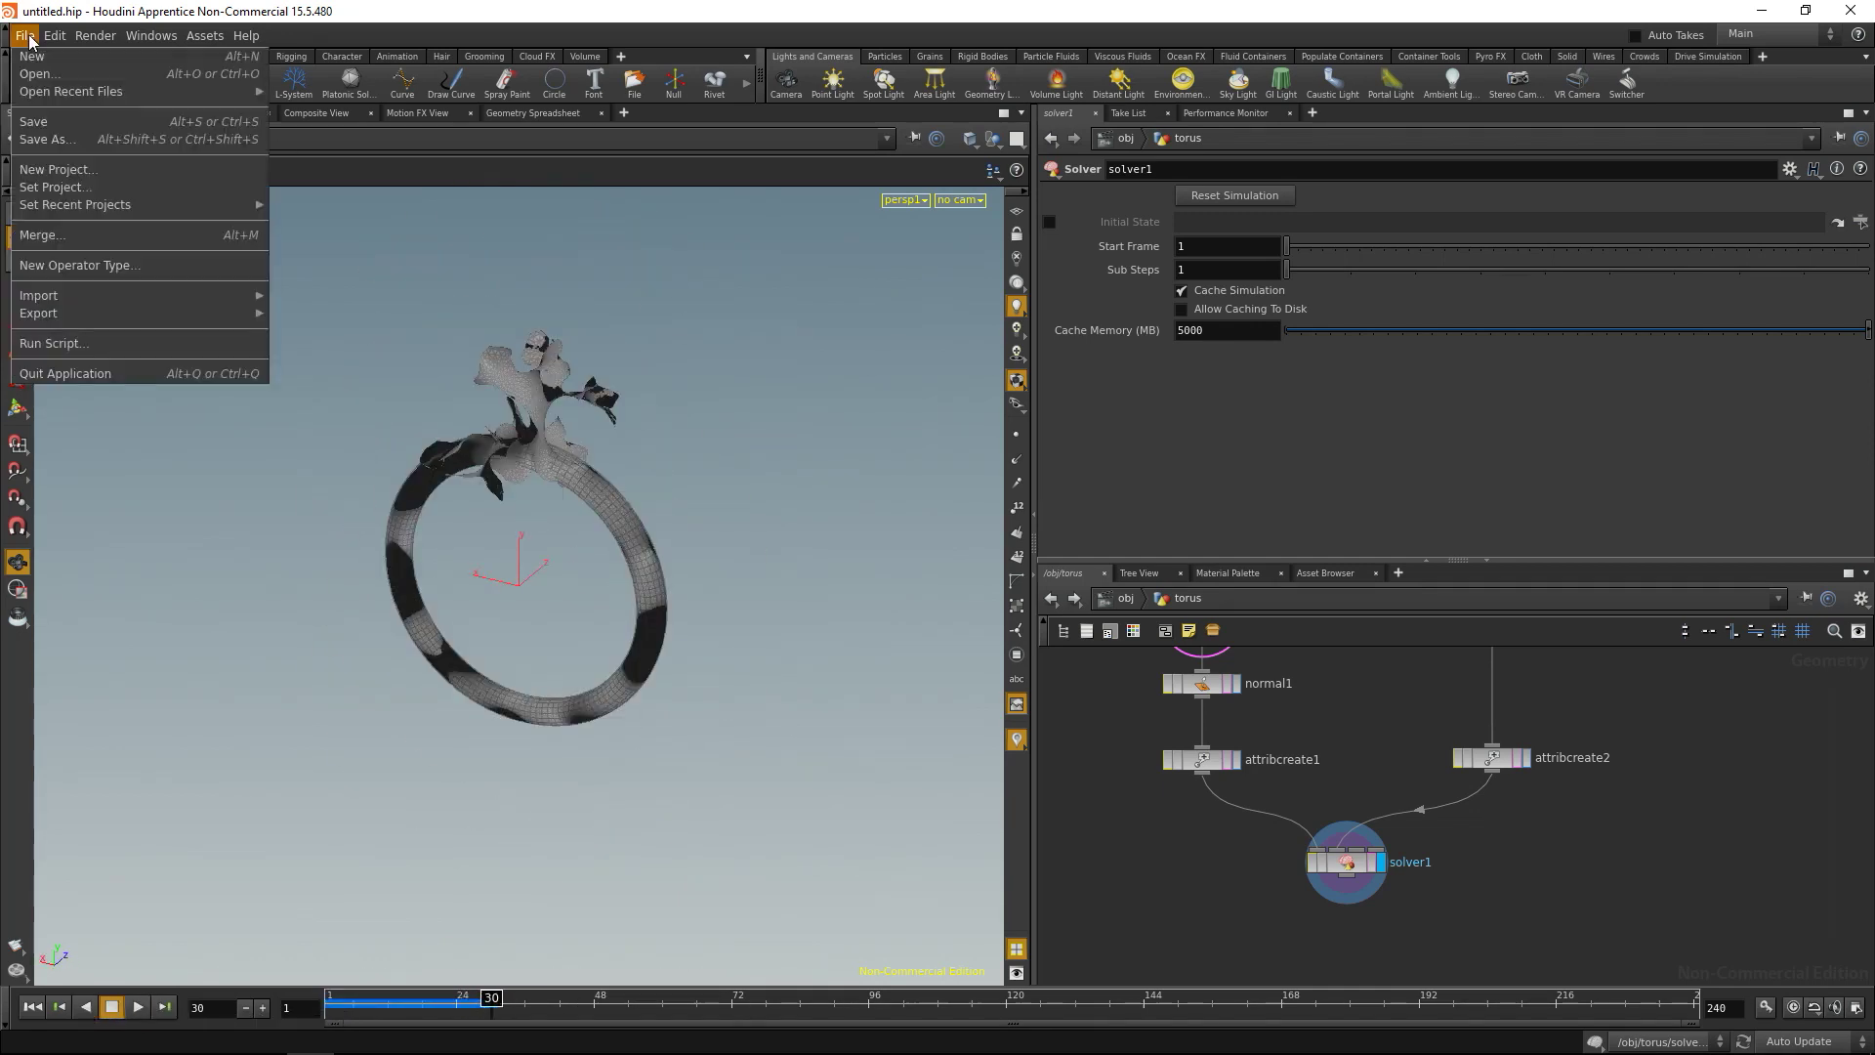
left_click(39, 121)
left_click(674, 513)
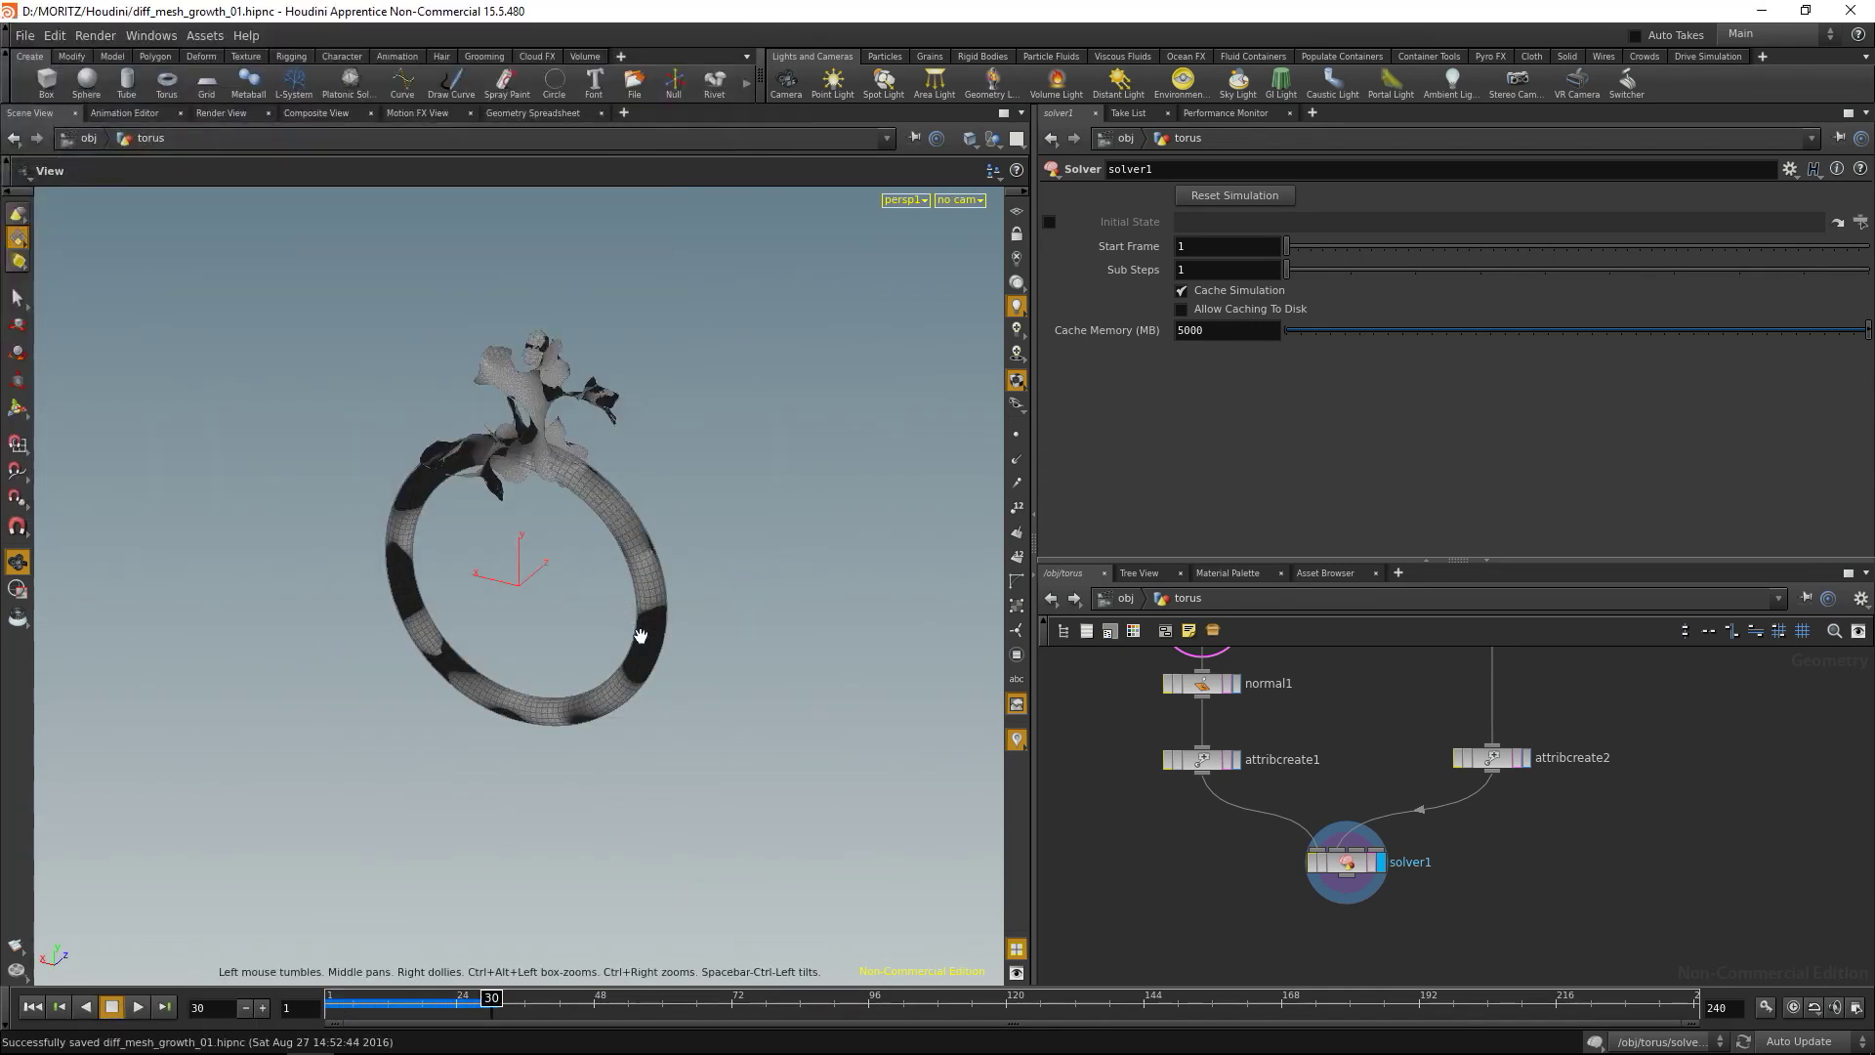
mouse_move(639, 635)
left_mouse_down()
mouse_move(732, 515)
mouse_move(645, 628)
left_mouse_up()
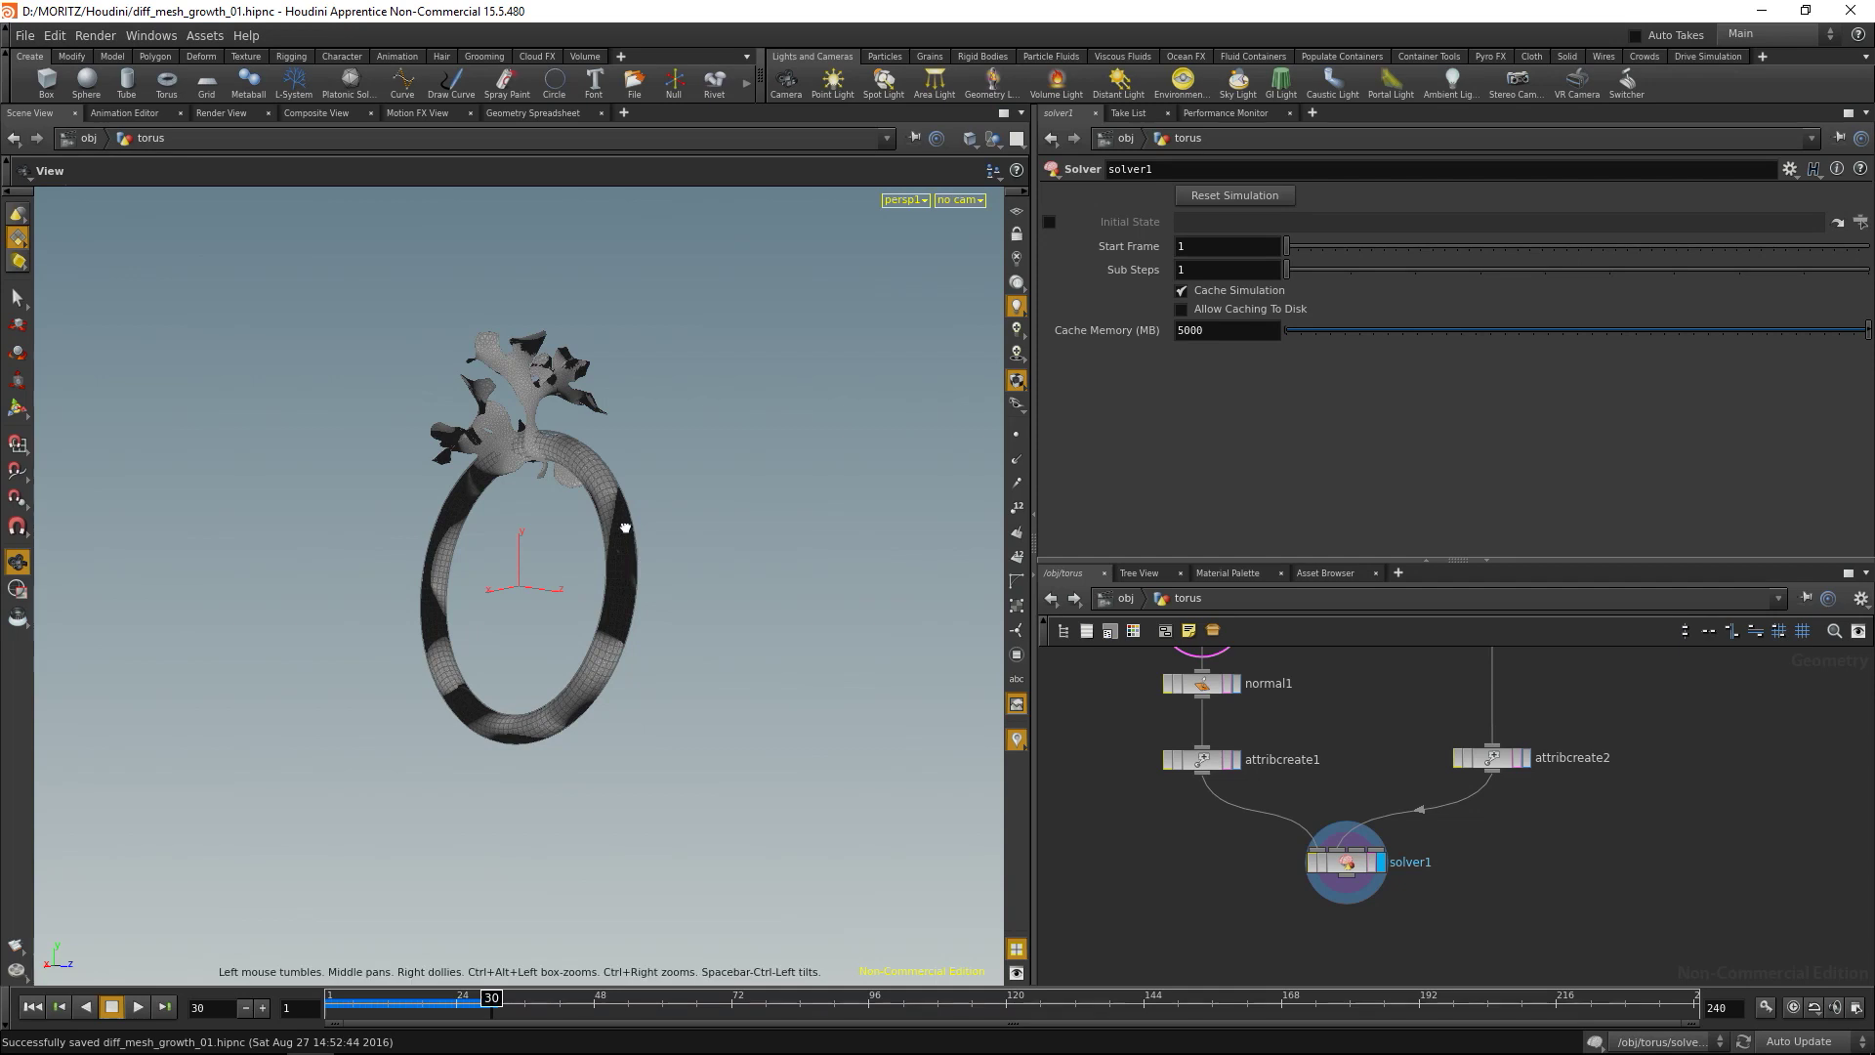
left_click_drag(624, 528, 735, 586)
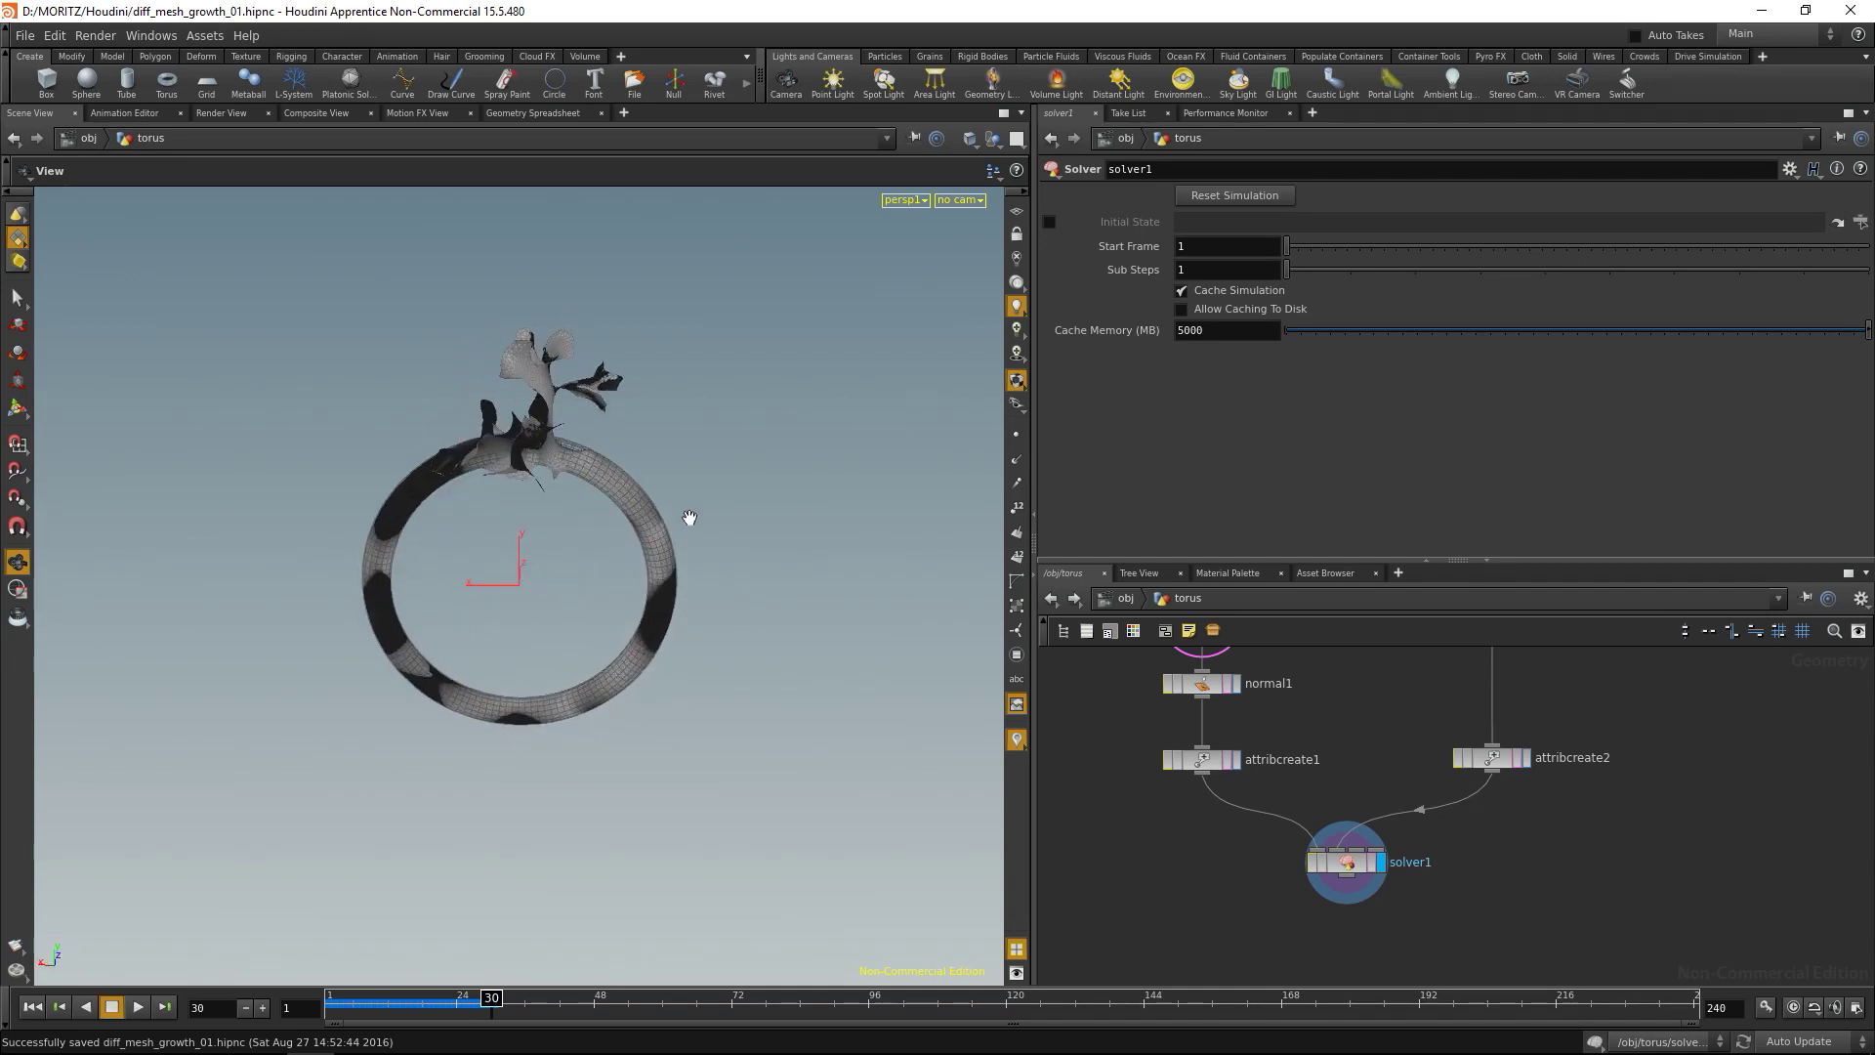
left_click_drag(410, 523, 703, 576)
scroll(1269, 901, "down", 1)
Add a Normal node, normal2, set to add normals to points.
key("Tab")
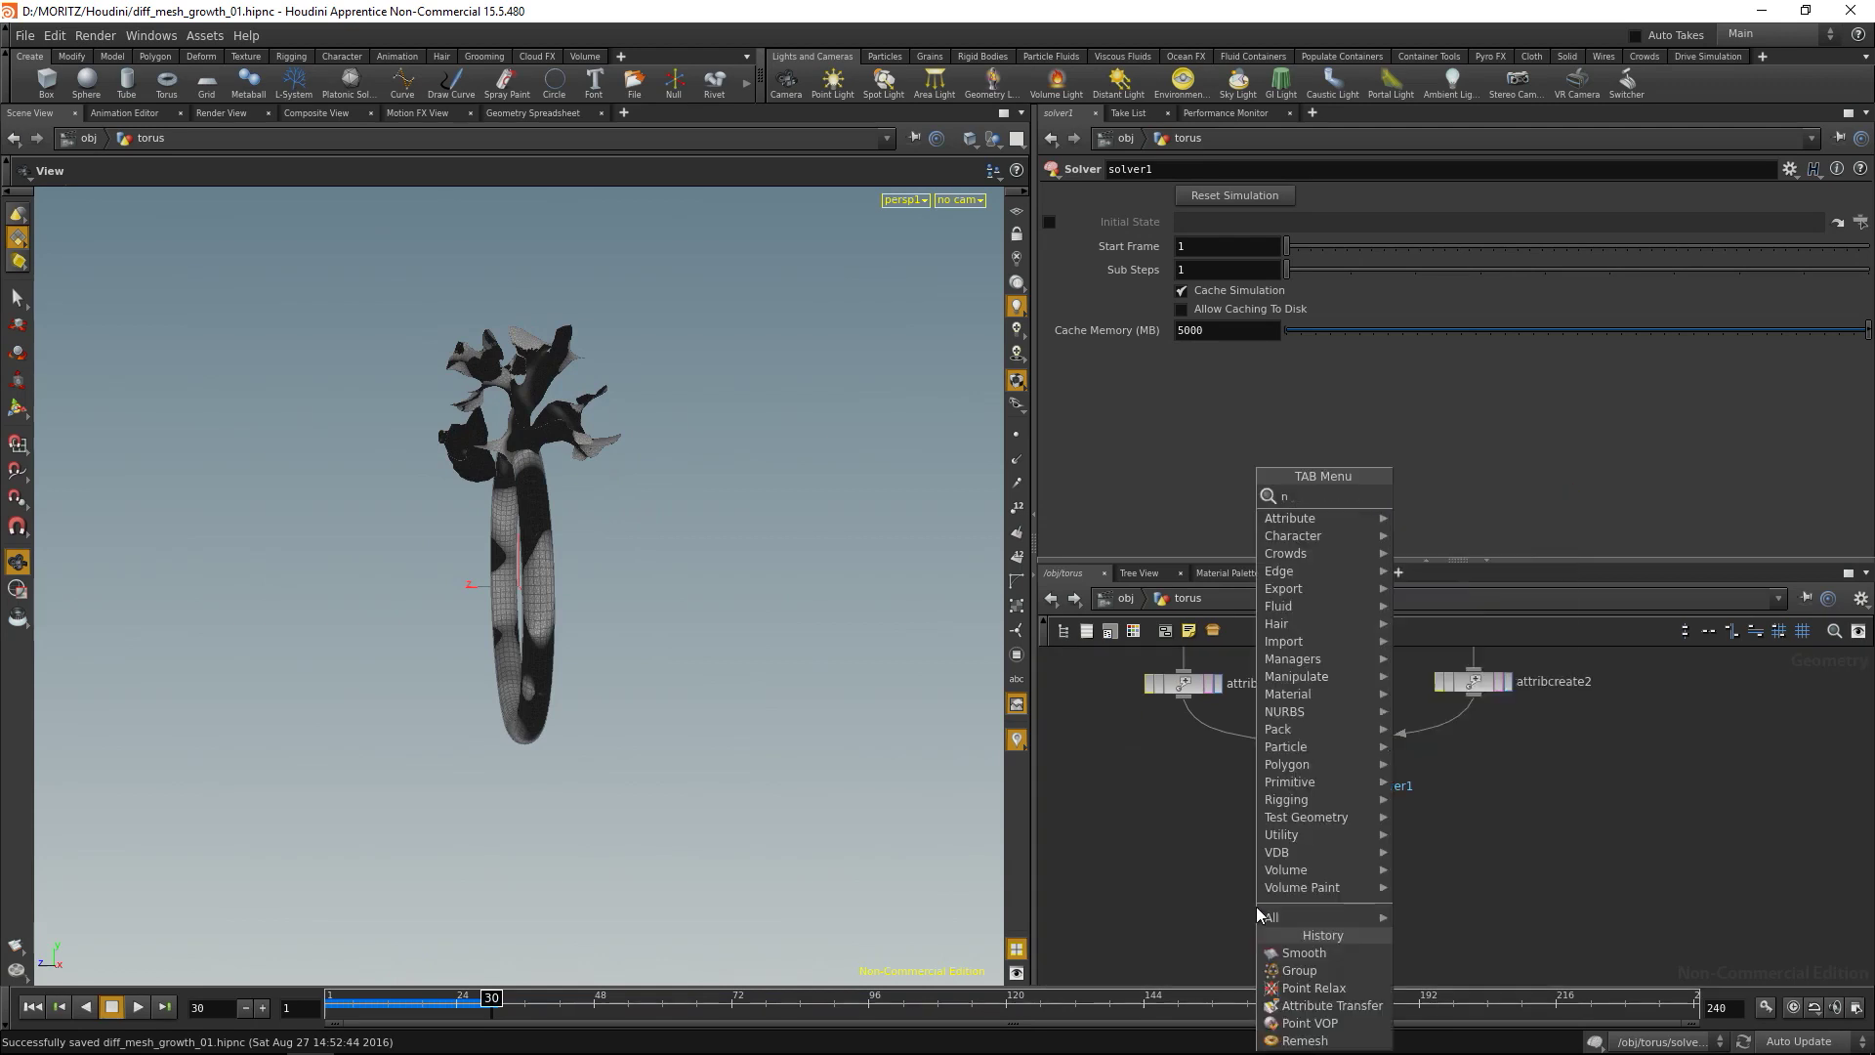
type("null")
key("Return")
left_click(1256, 915)
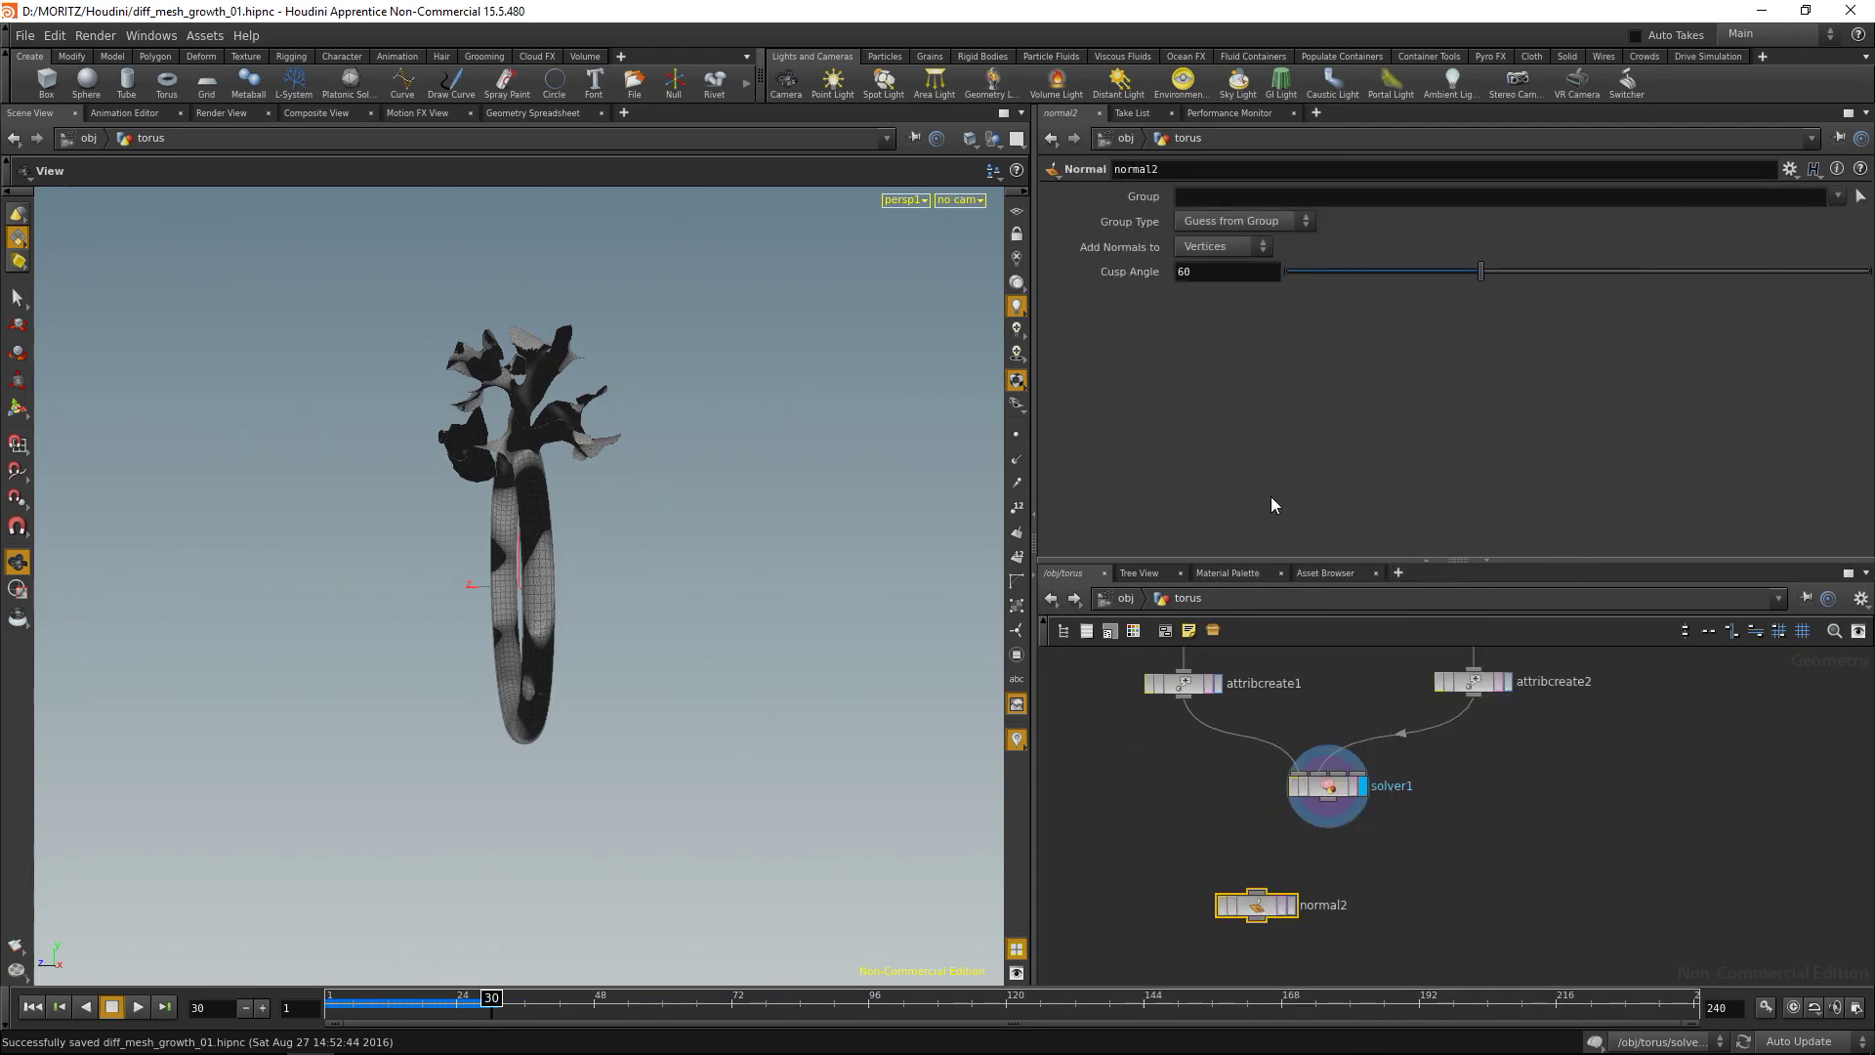
left_click_drag(1313, 896, 1316, 894)
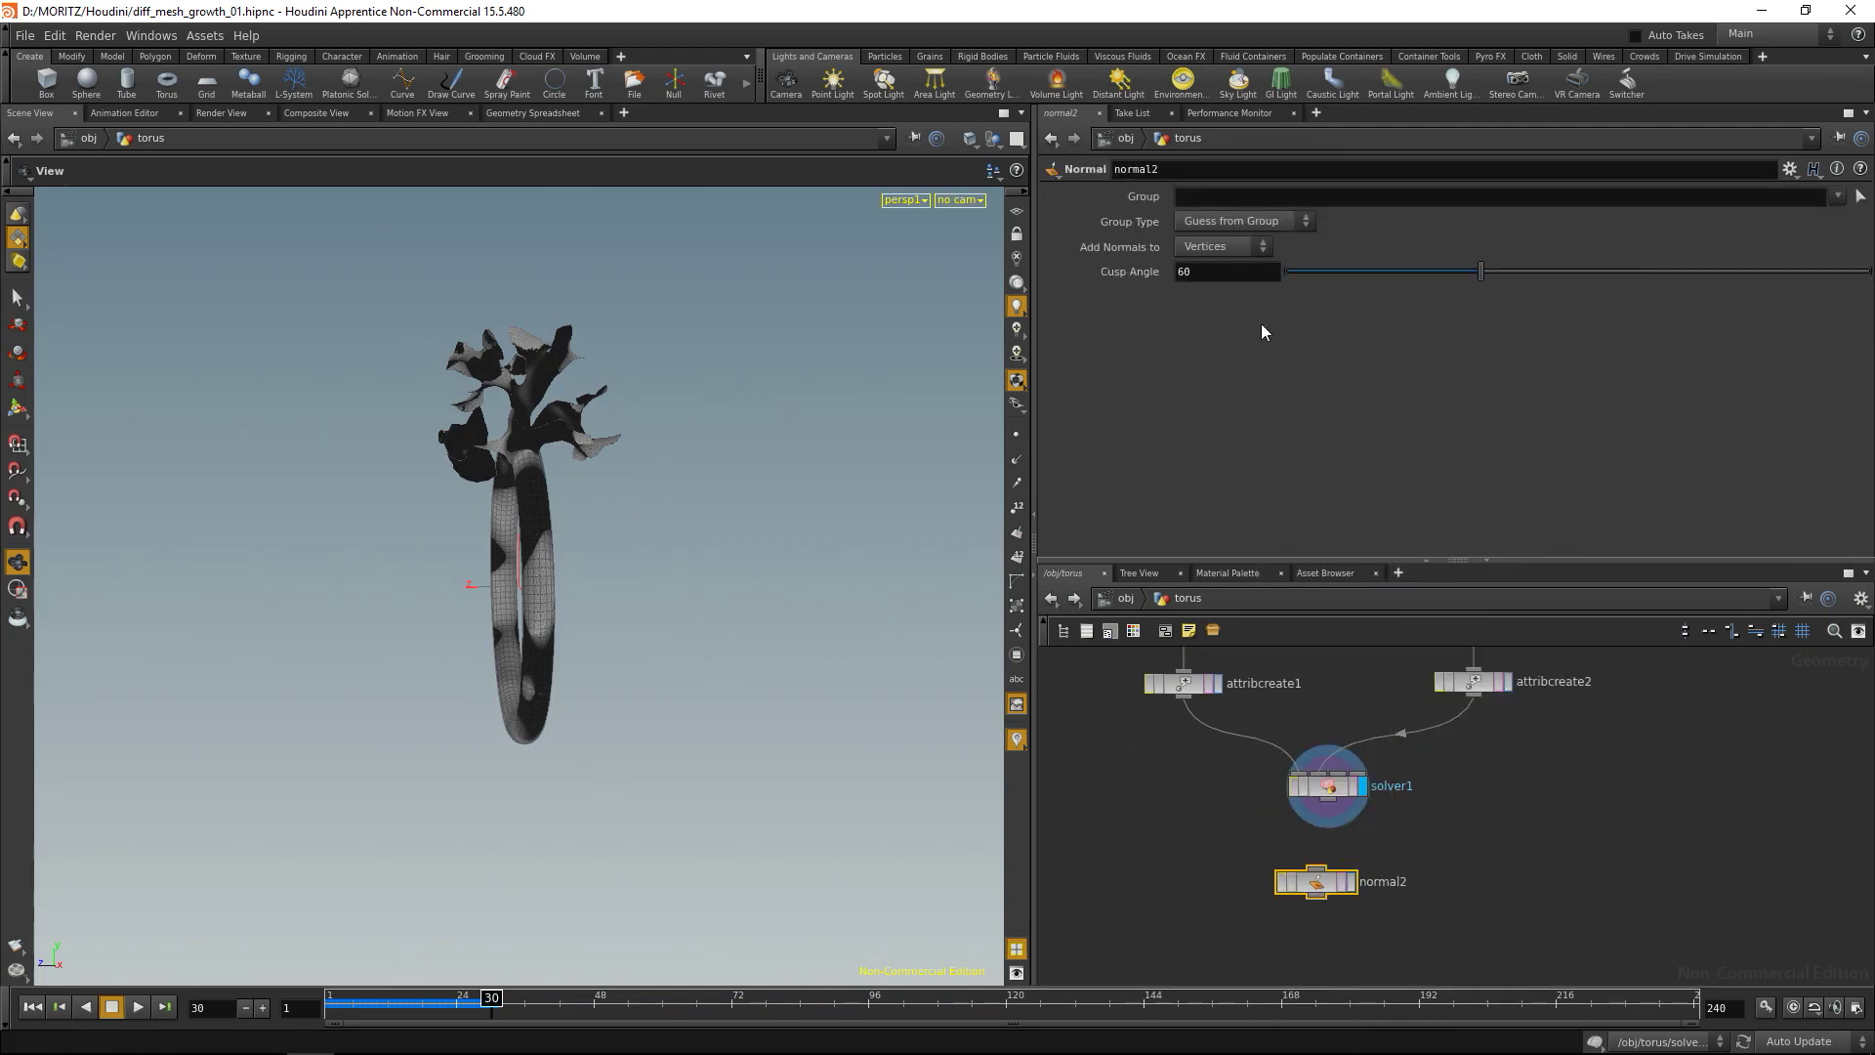
left_click(1226, 246)
left_click(1211, 251)
Wire solver1 into normal2, display it, and view the shaded growth close up.
mouse_move(1328, 799)
left_mouse_down()
mouse_move(1324, 882)
mouse_move(1332, 861)
left_mouse_up()
left_click(1351, 883)
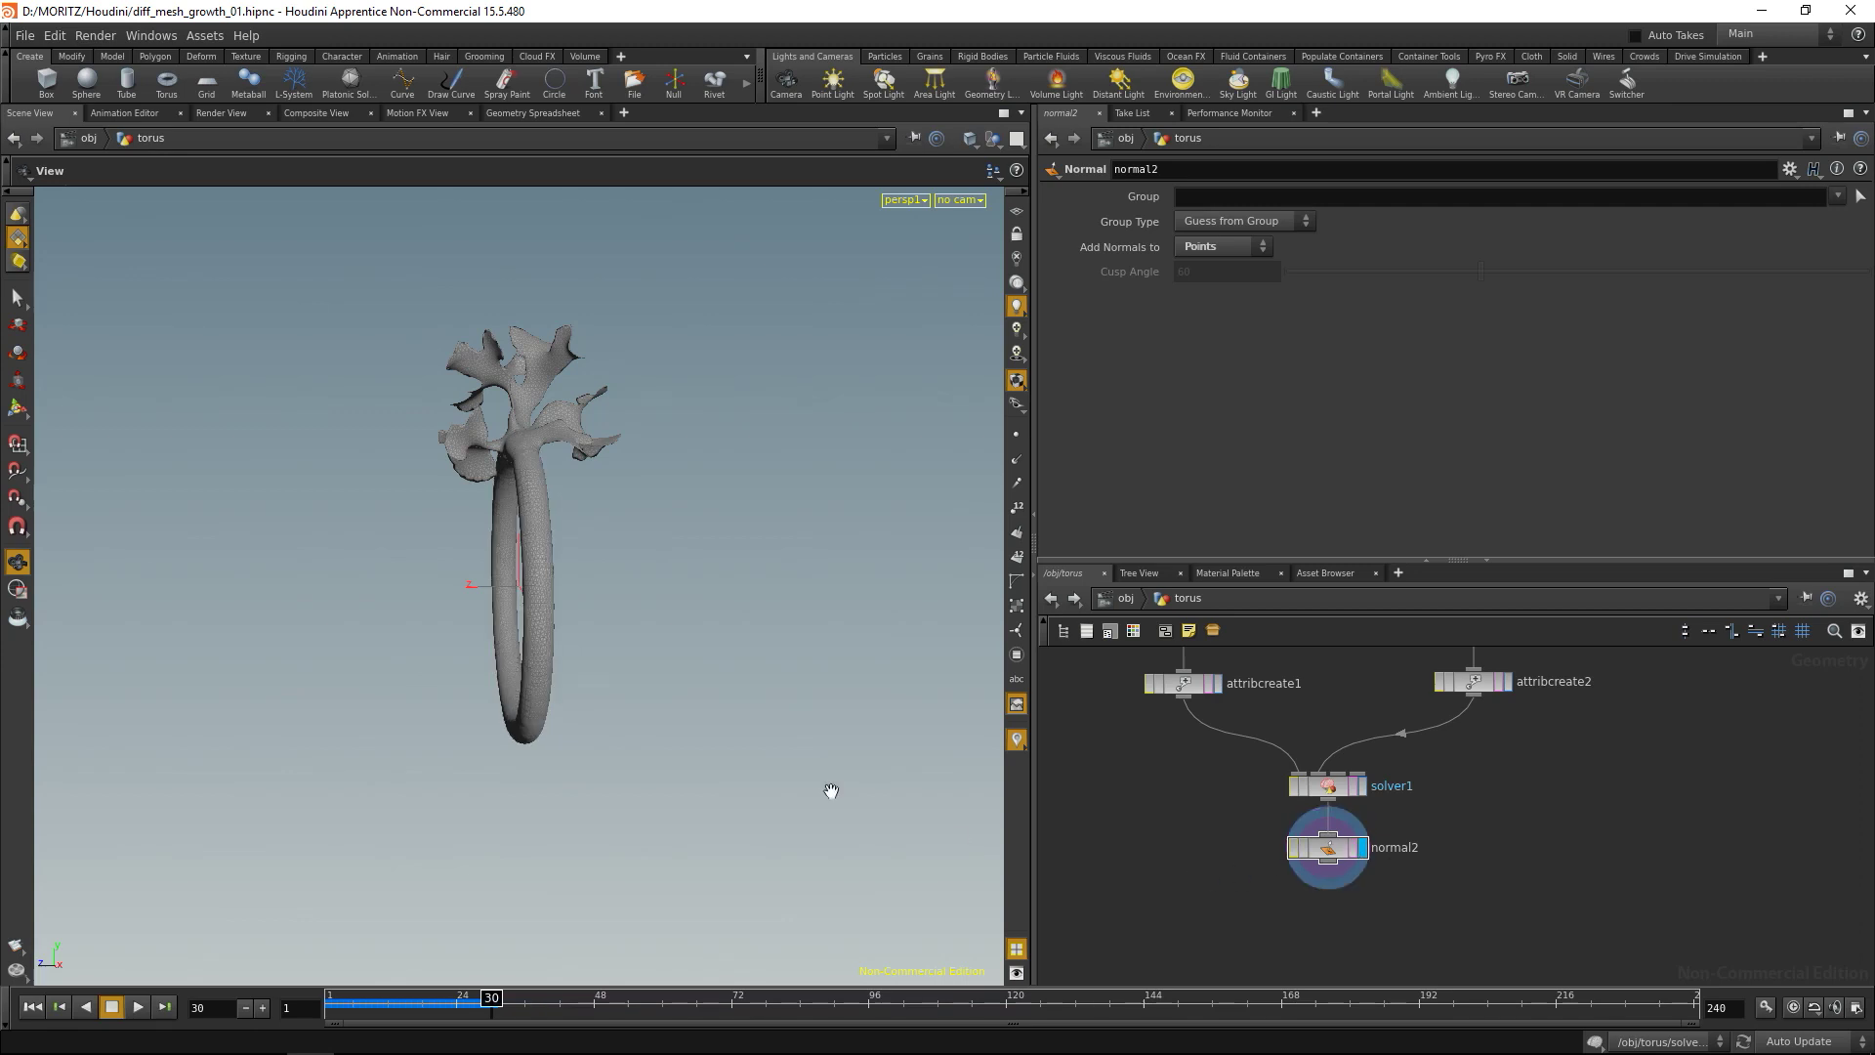
mouse_move(569, 494)
left_mouse_down()
mouse_move(793, 554)
mouse_move(754, 586)
mouse_move(774, 586)
mouse_move(595, 487)
mouse_move(554, 491)
mouse_move(592, 492)
left_mouse_up()
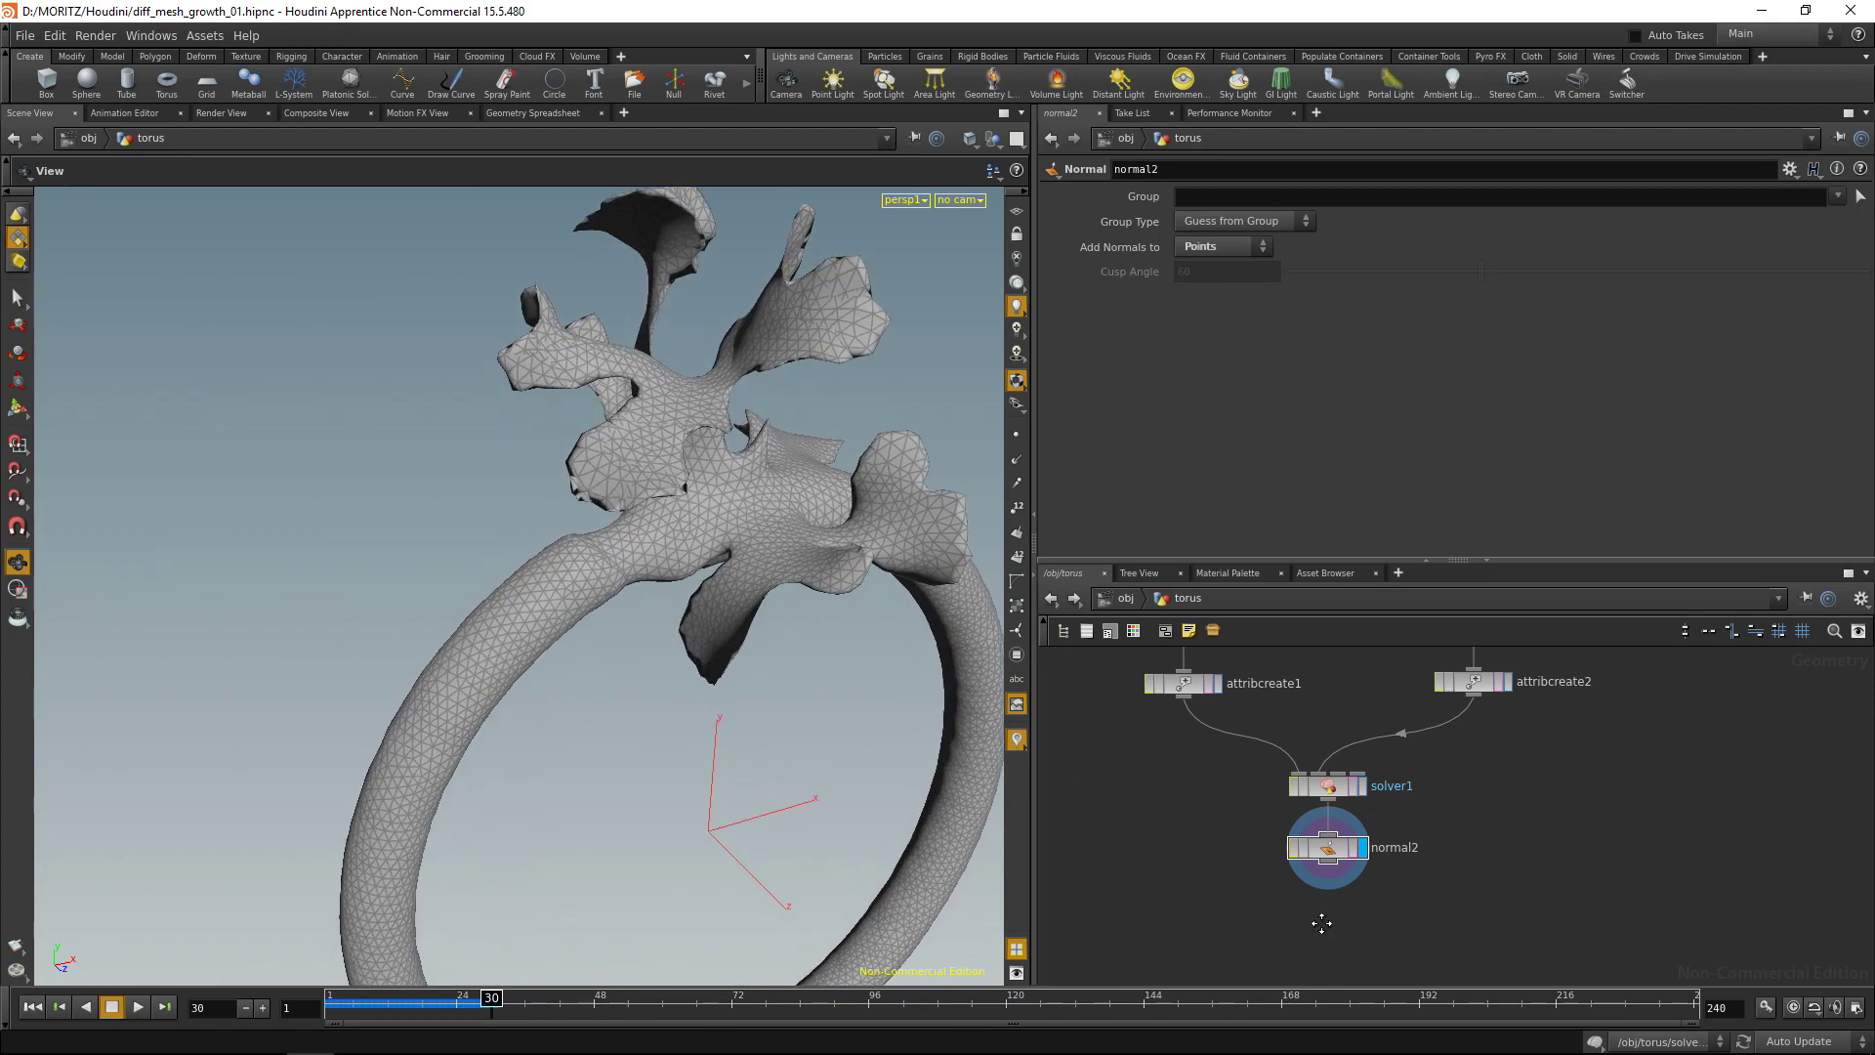
middle_click_drag(1325, 928, 1297, 871)
key("Tab")
Add smooth1 below normal2 with 46 smoothing iterations, display it, and select solver1.
type("smooth")
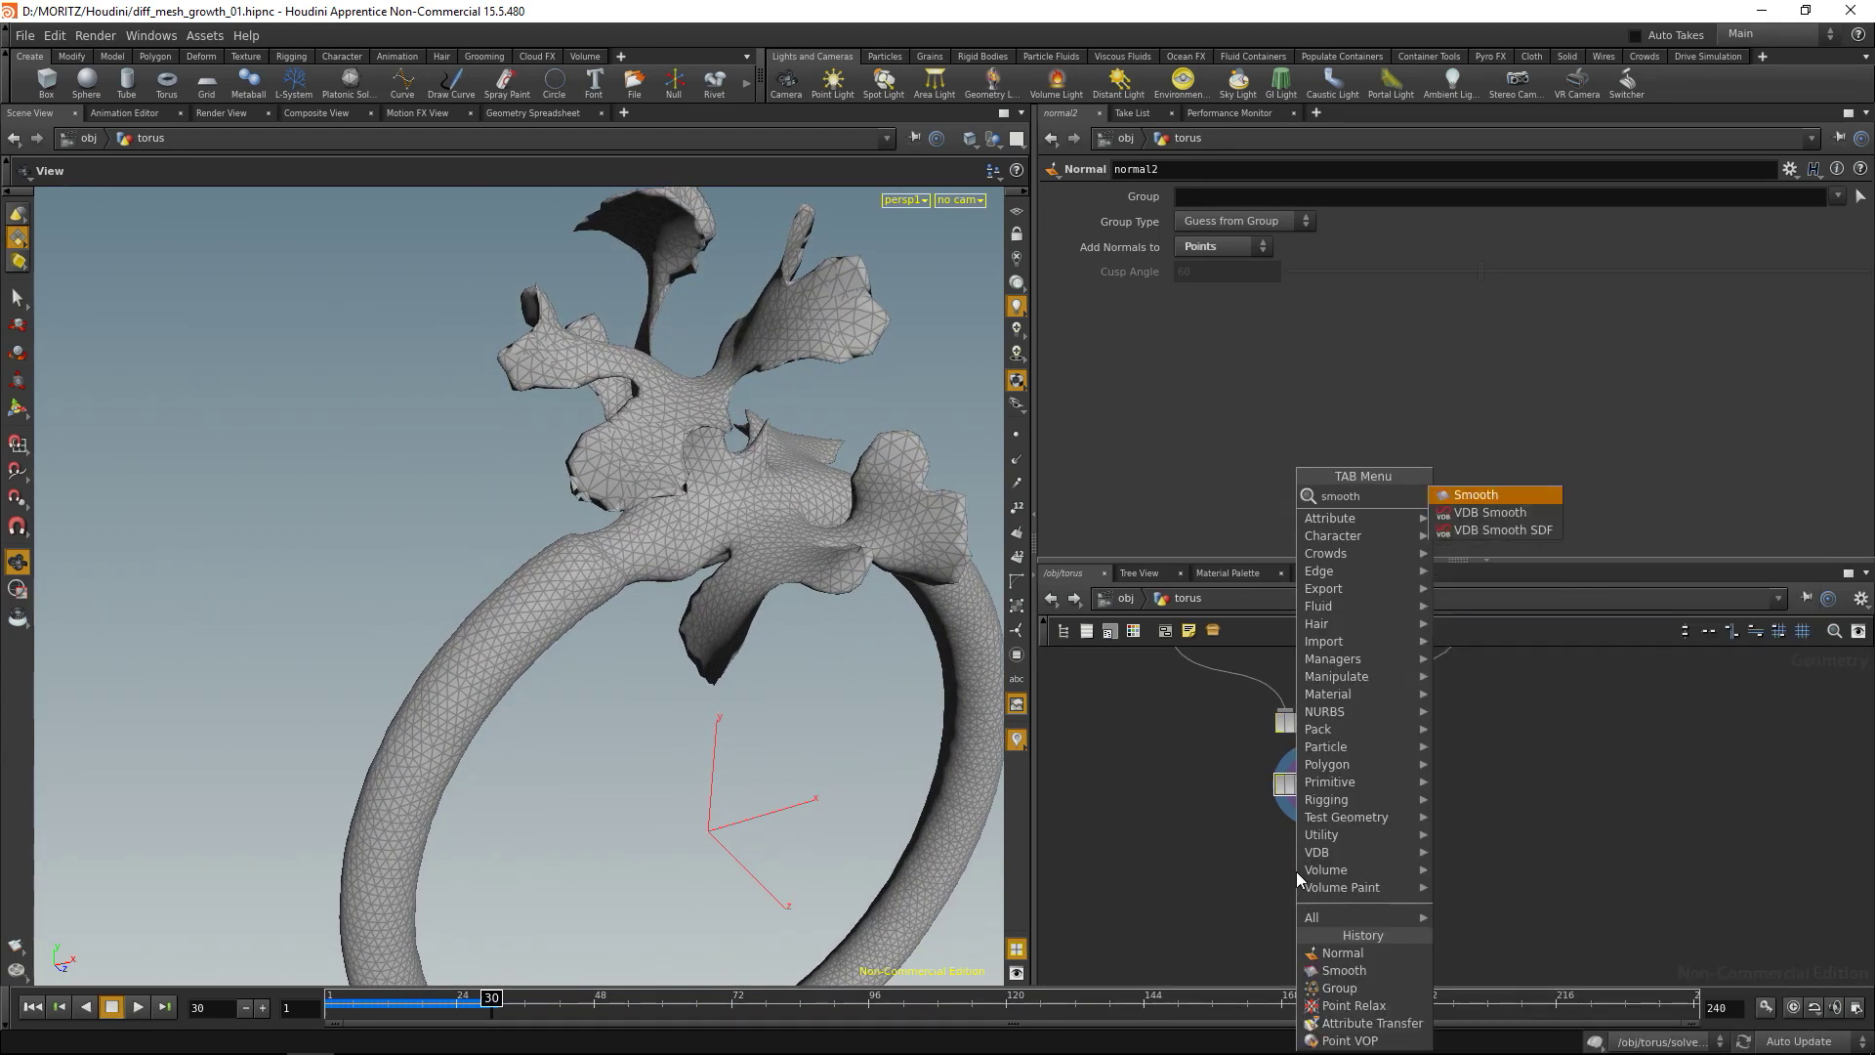
key("Return")
left_click(1297, 871)
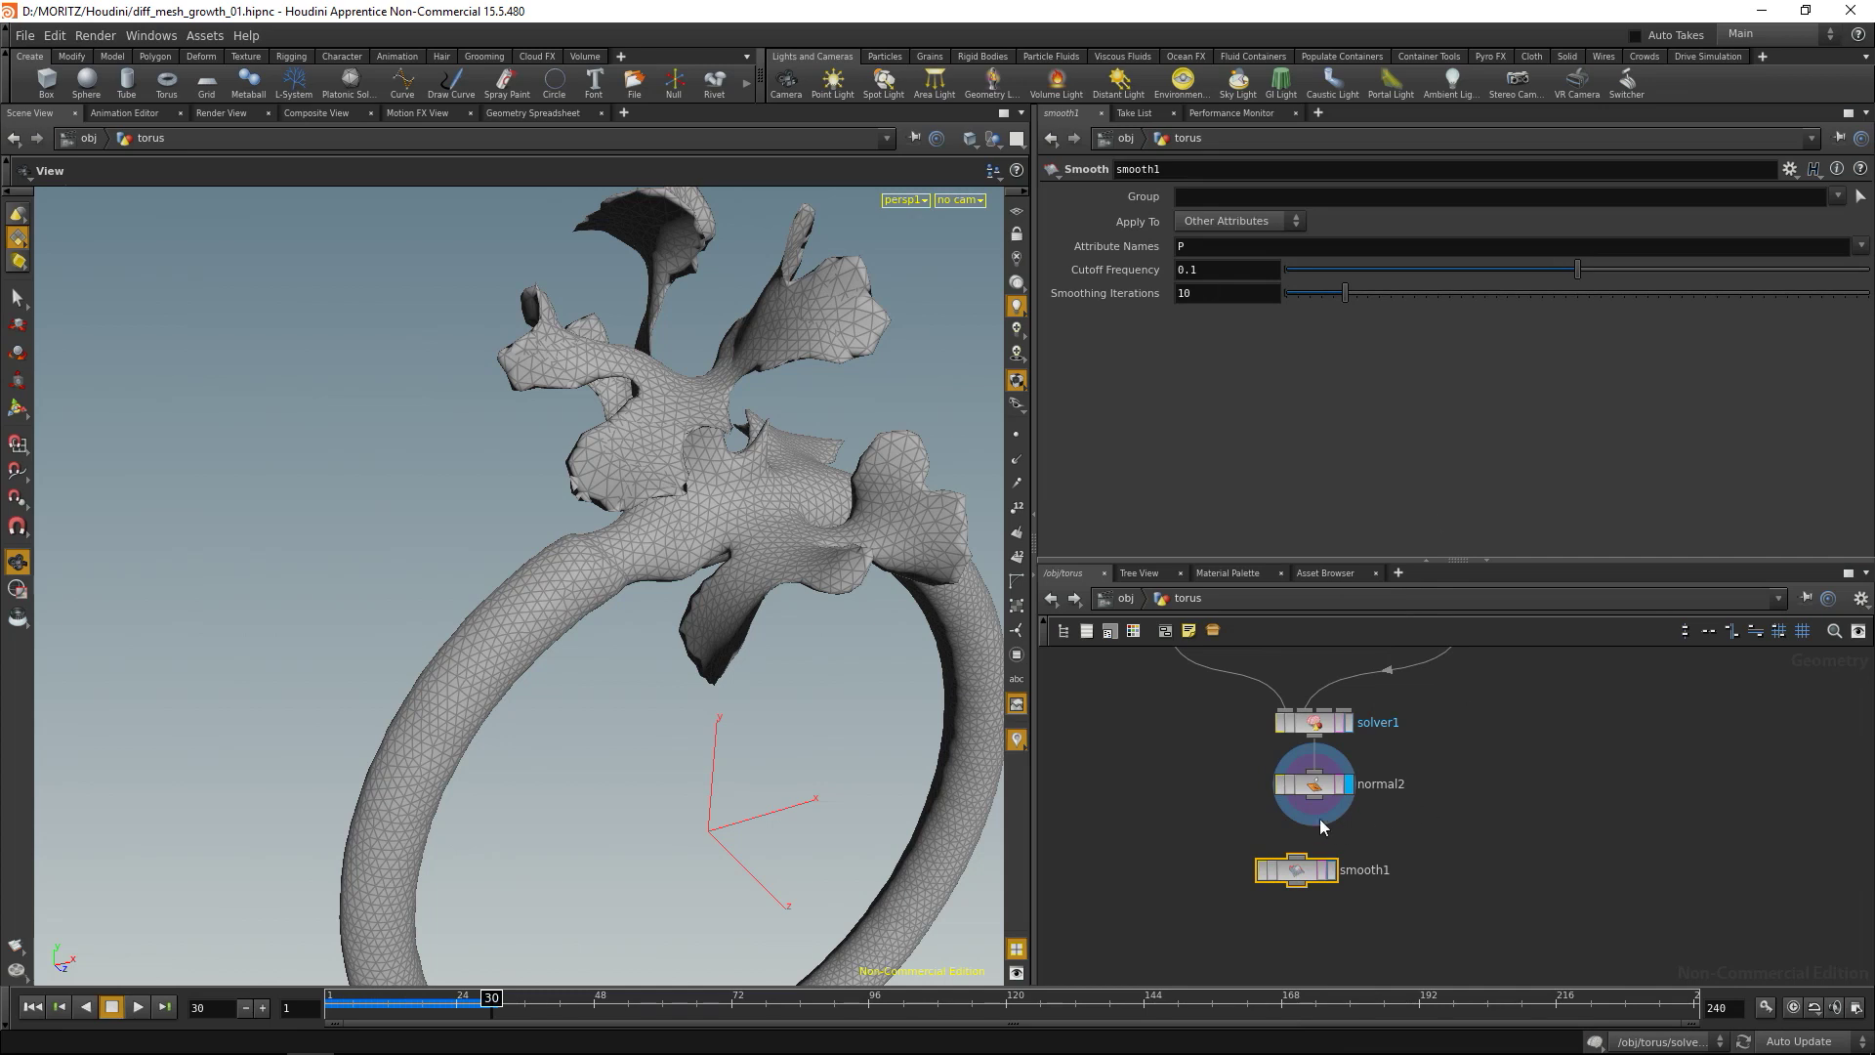
left_click_drag(1315, 800, 1313, 846)
left_click(1332, 869)
left_click_drag(1345, 293, 1200, 340)
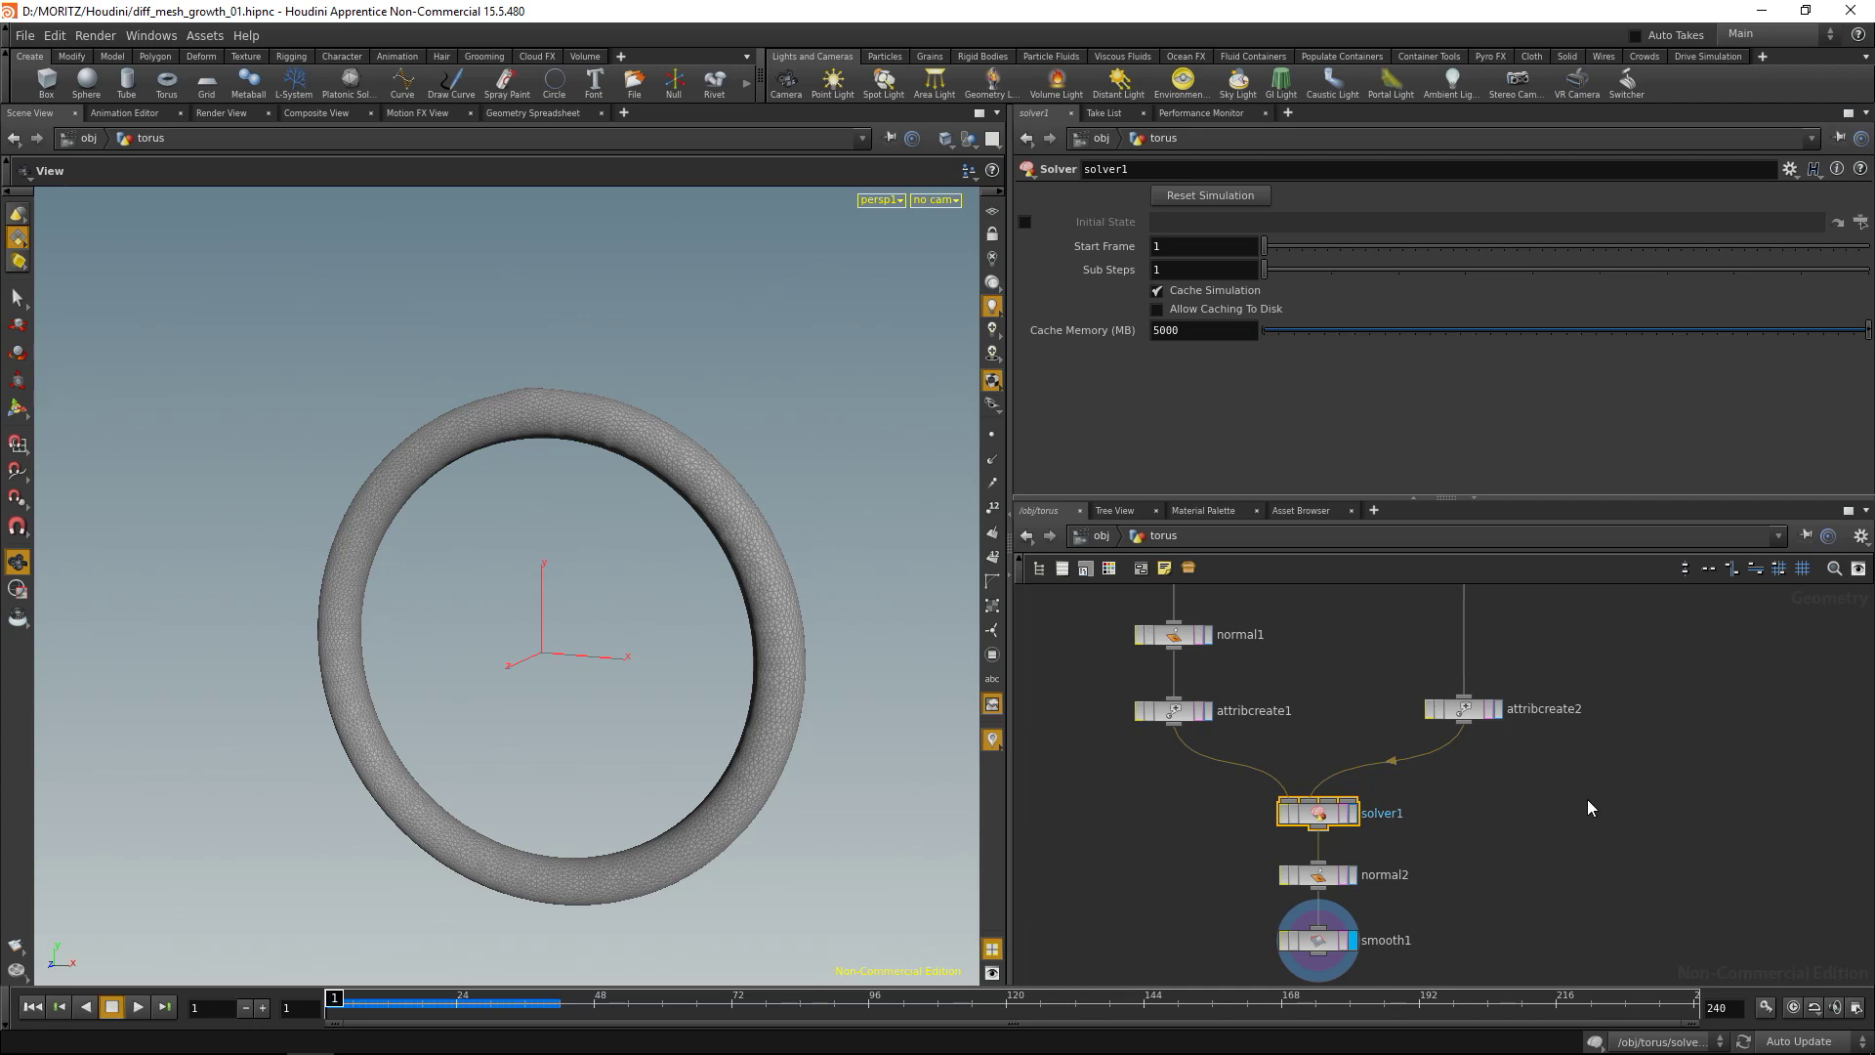
left_click_drag(1166, 797, 1443, 842)
Open solver1's Edit Parameter Interface, arrange its window, and add a new Float parameter.
left_click(1789, 172)
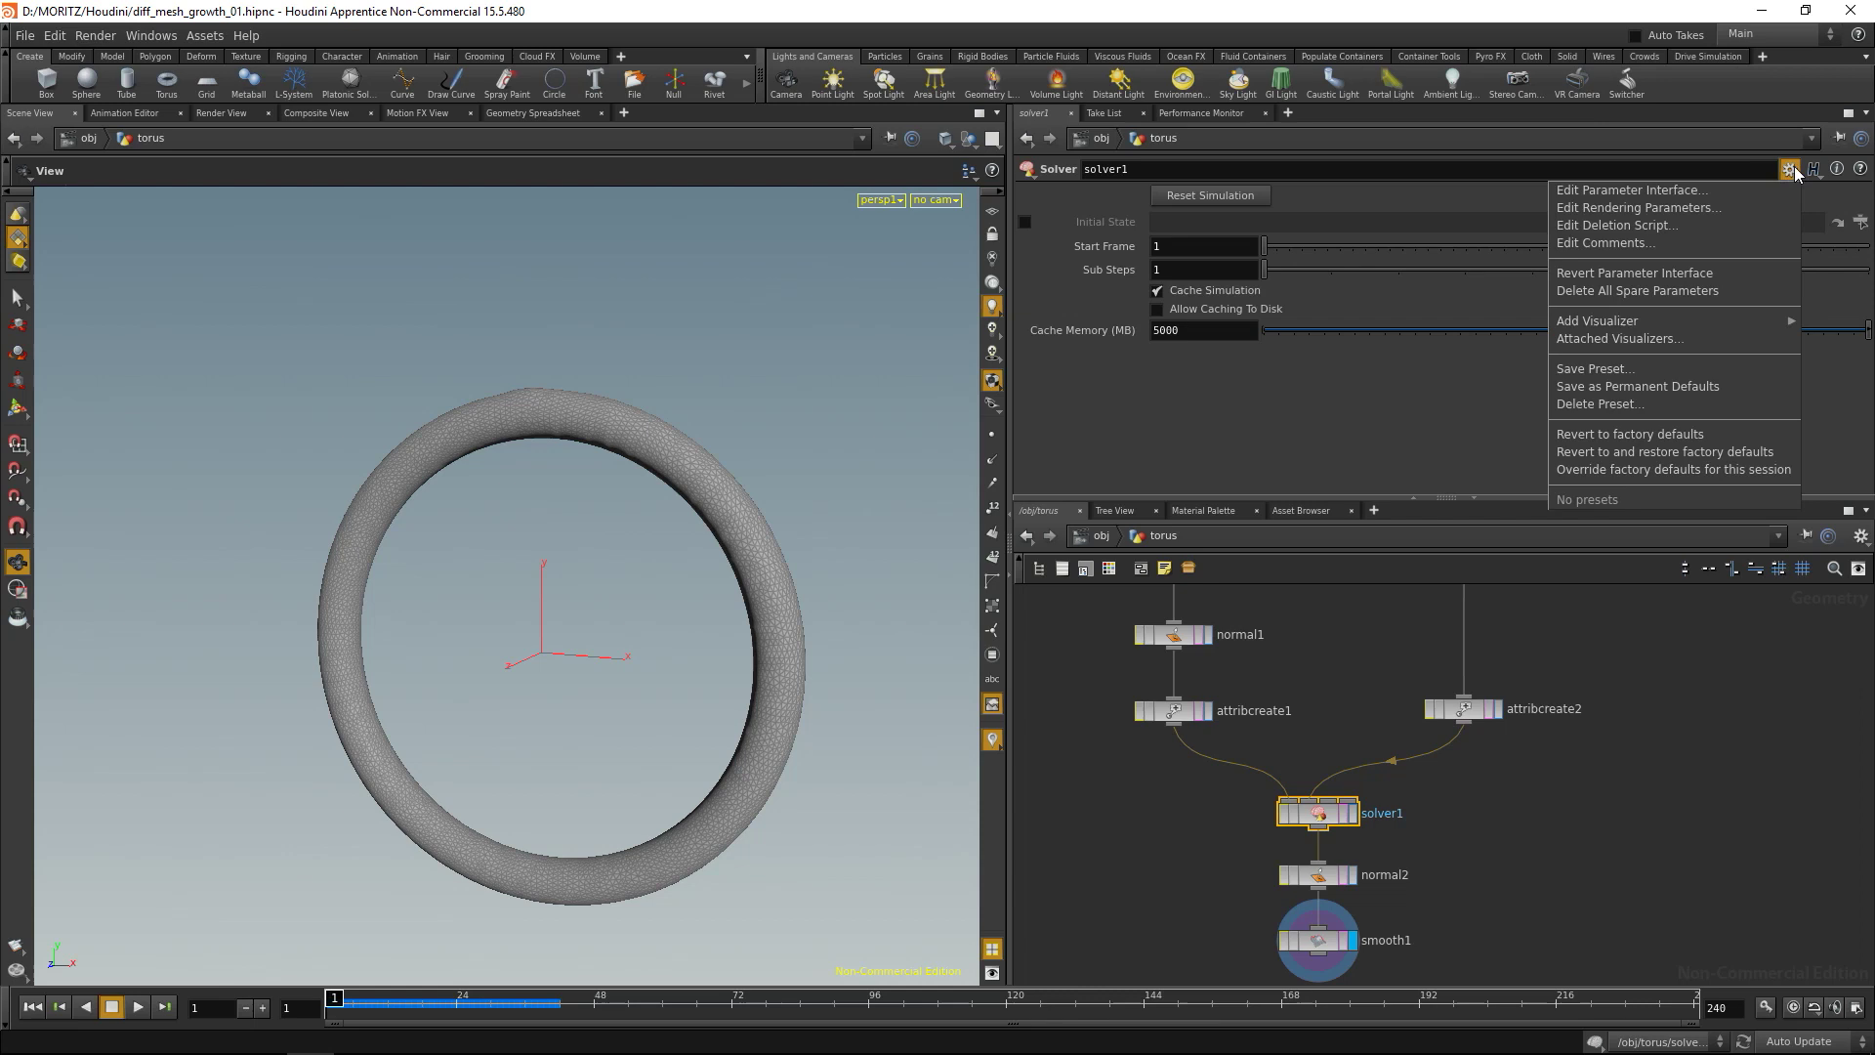
left_click(1660, 189)
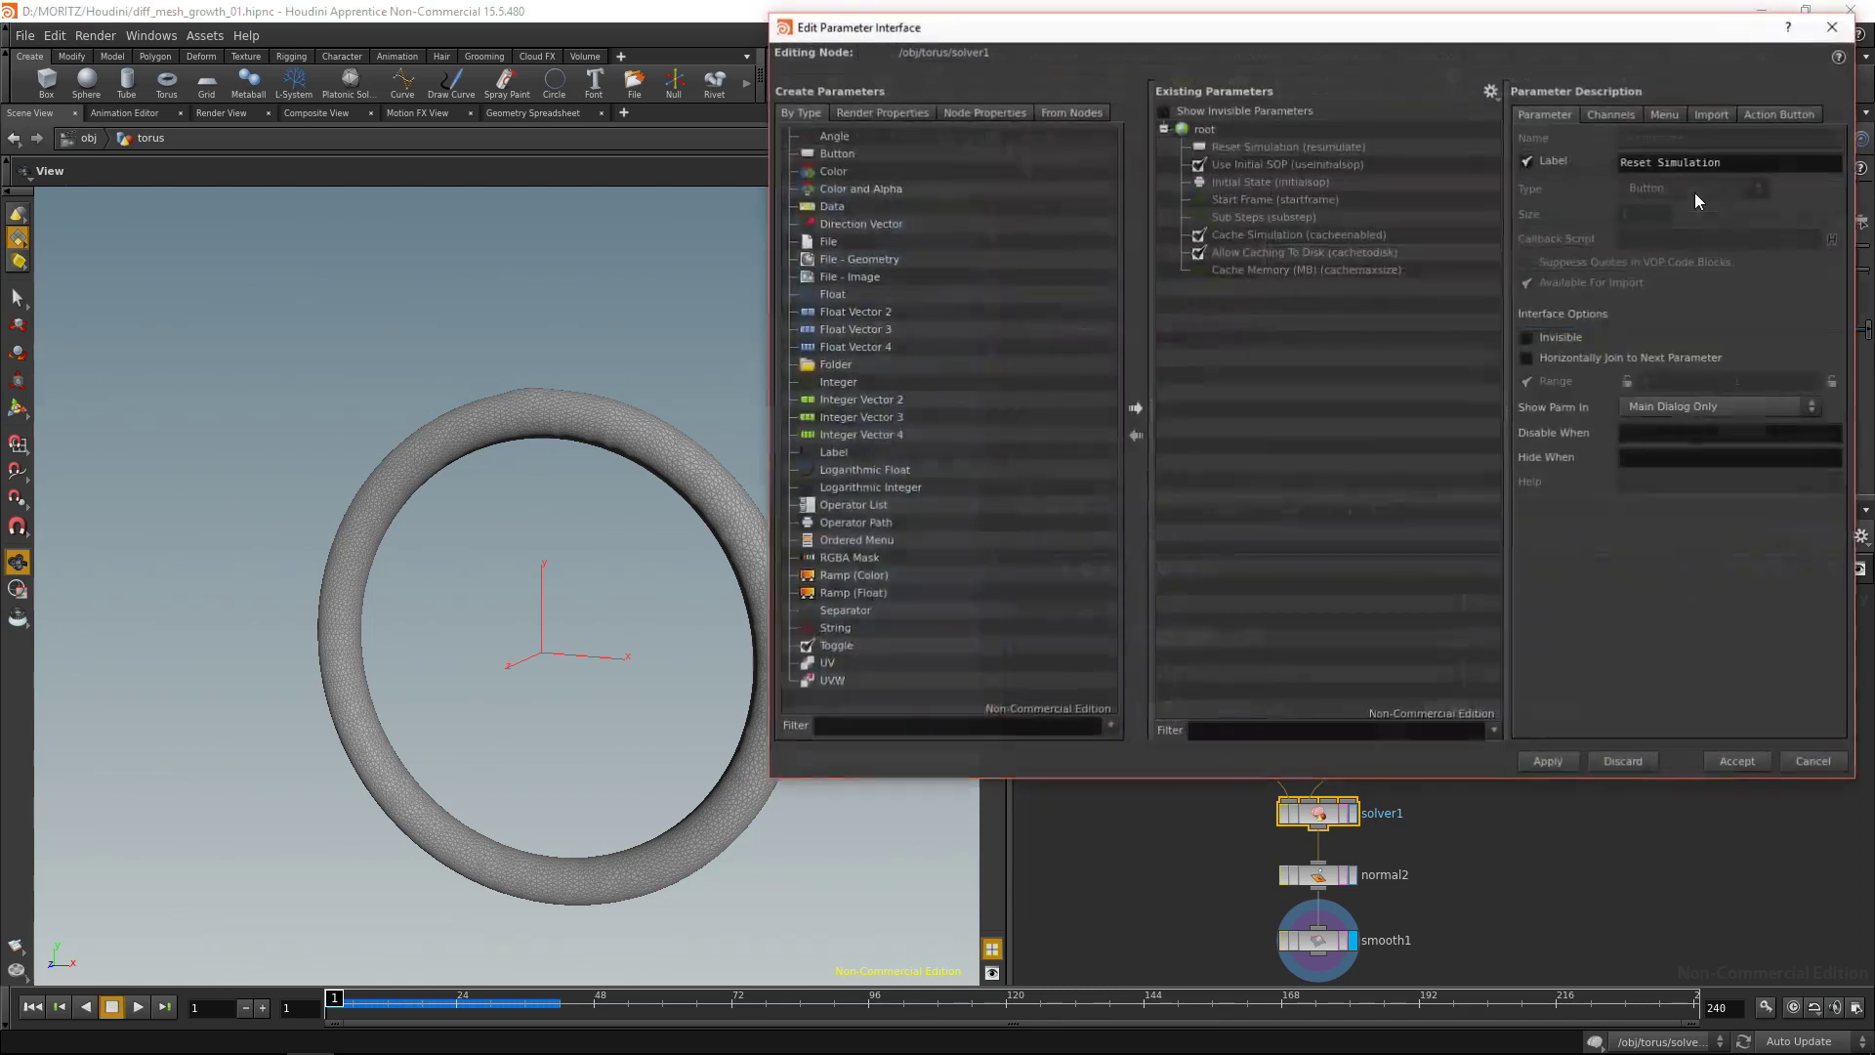
left_click_drag(1423, 38, 684, 189)
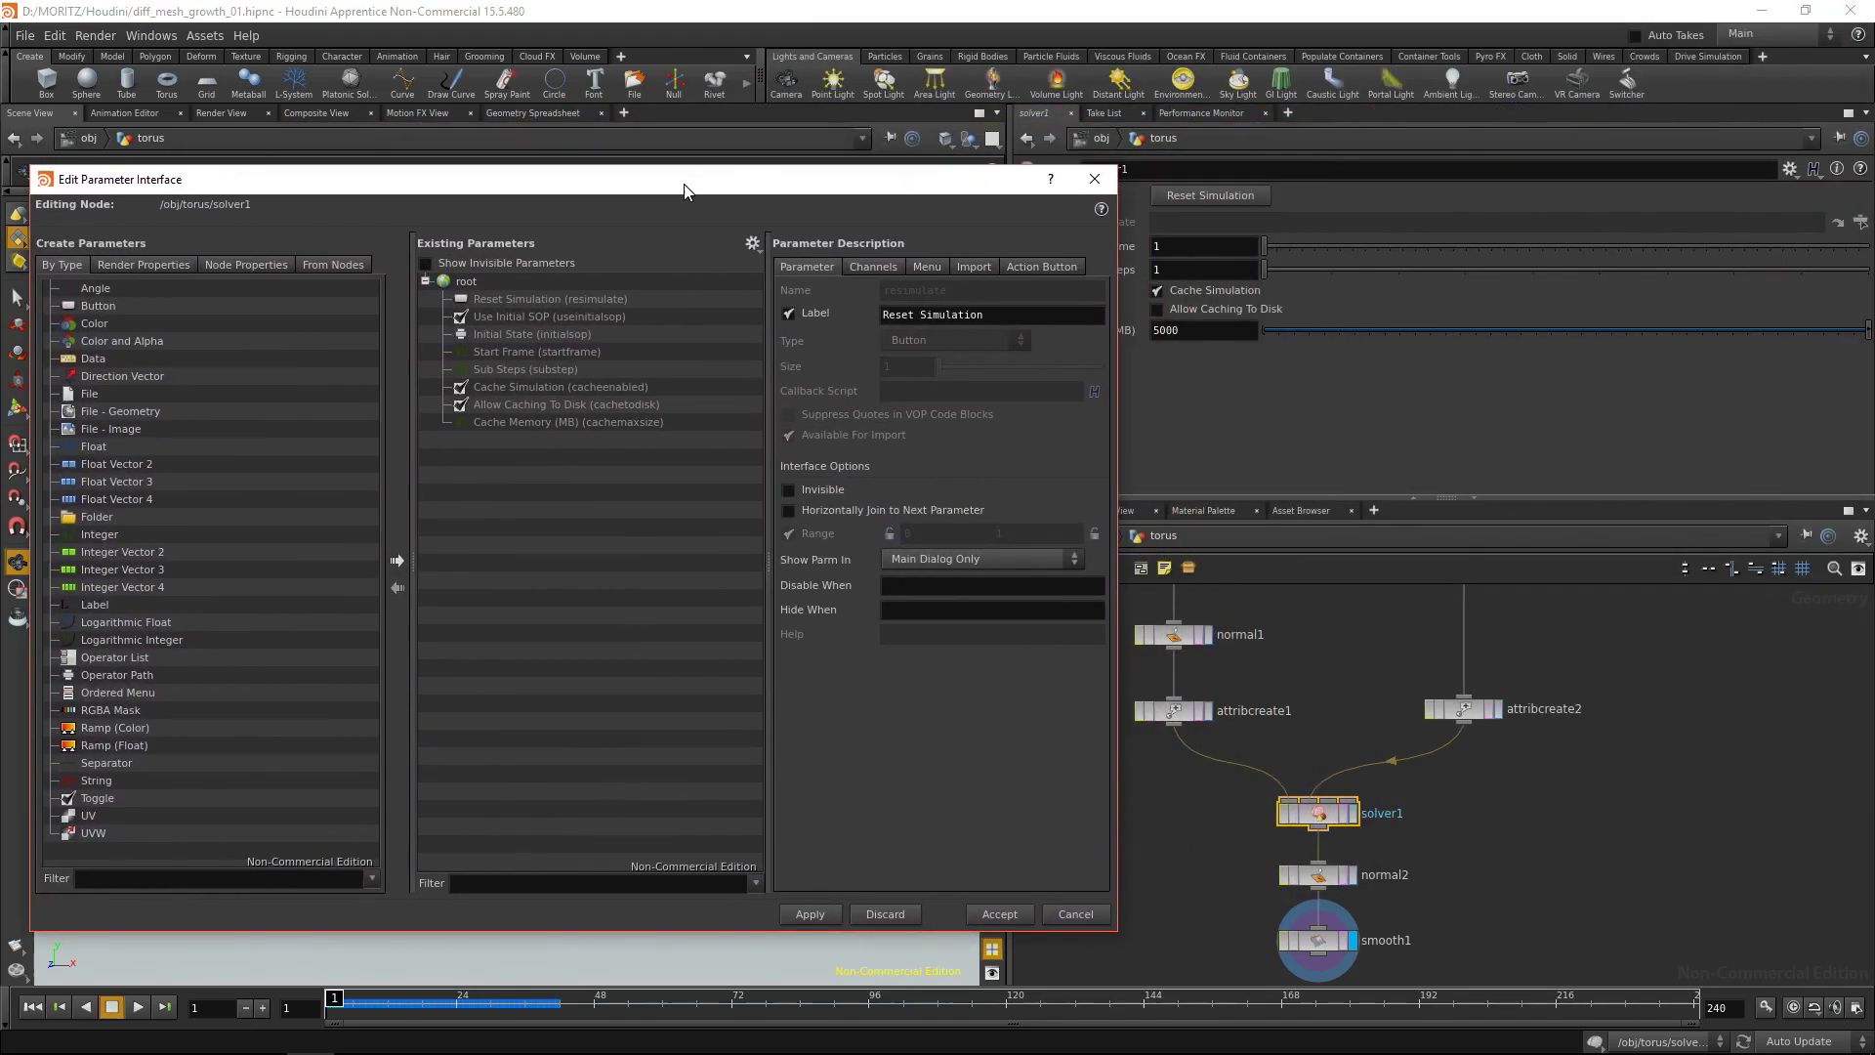
left_click_drag(1123, 934, 982, 923)
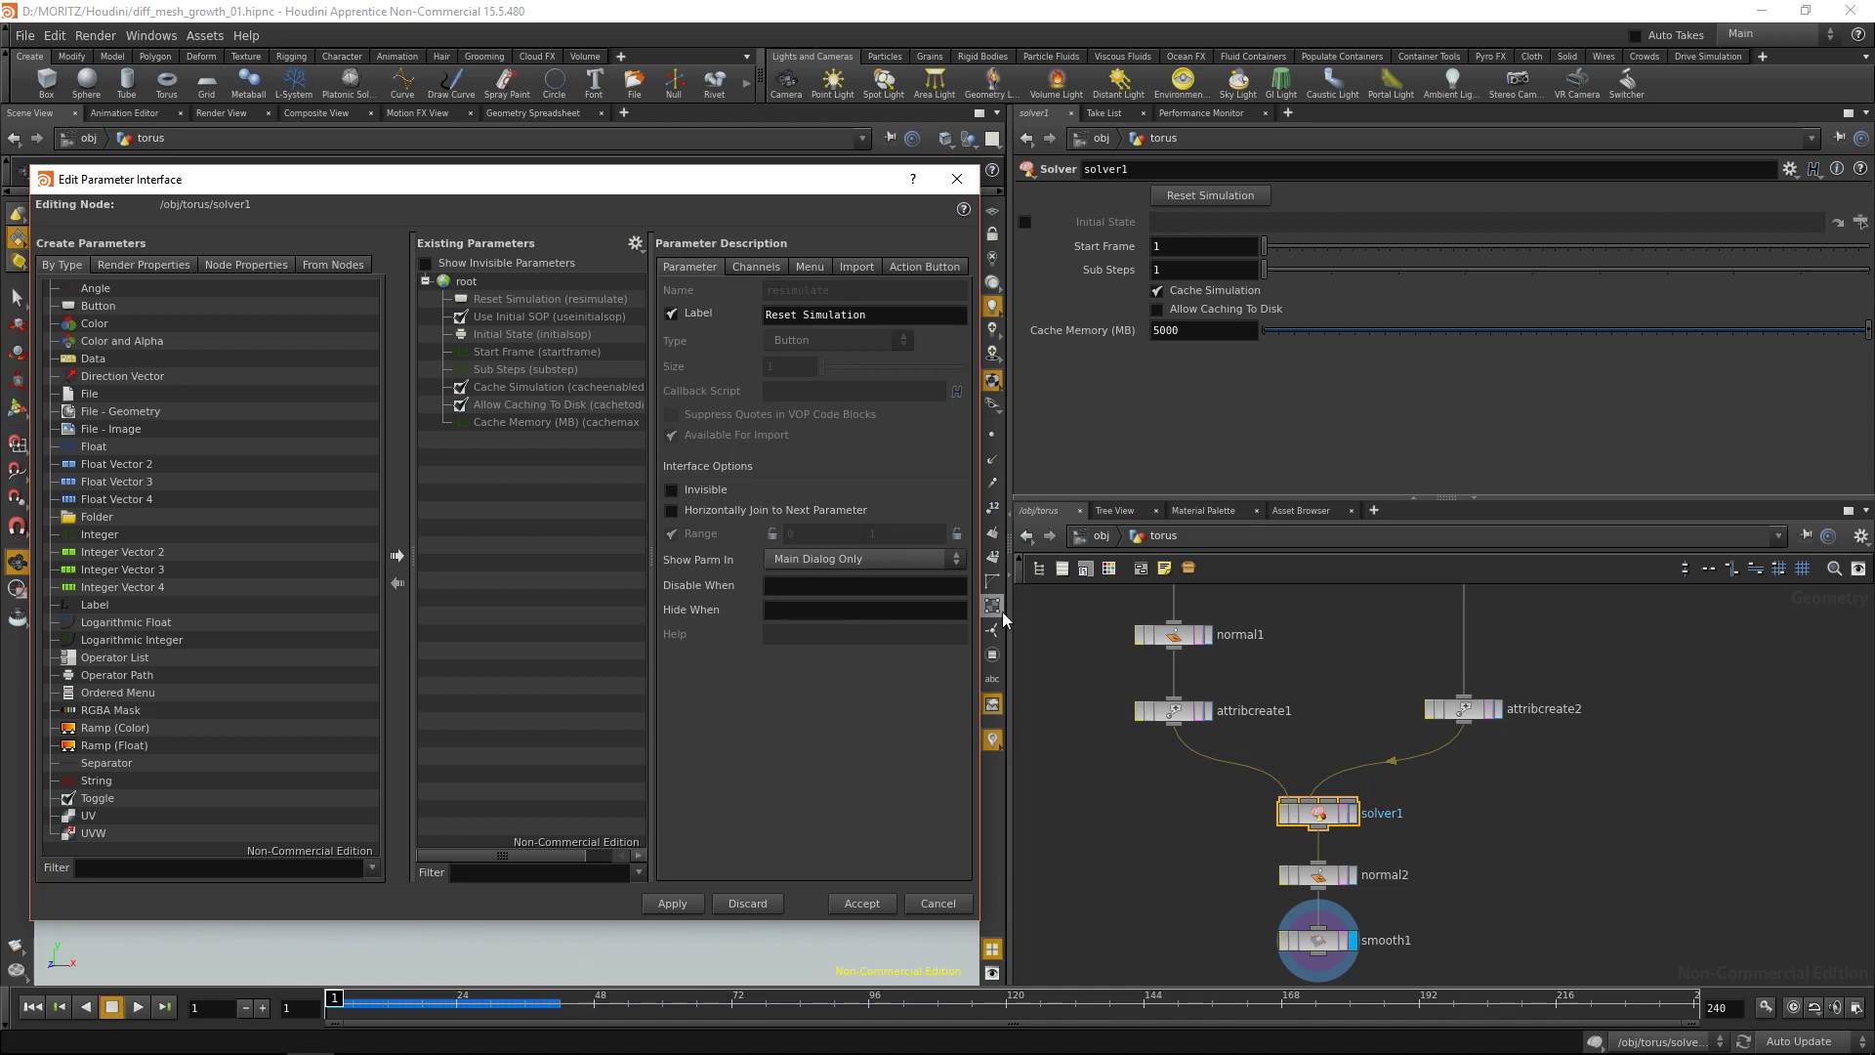
left_click_drag(977, 603, 1044, 605)
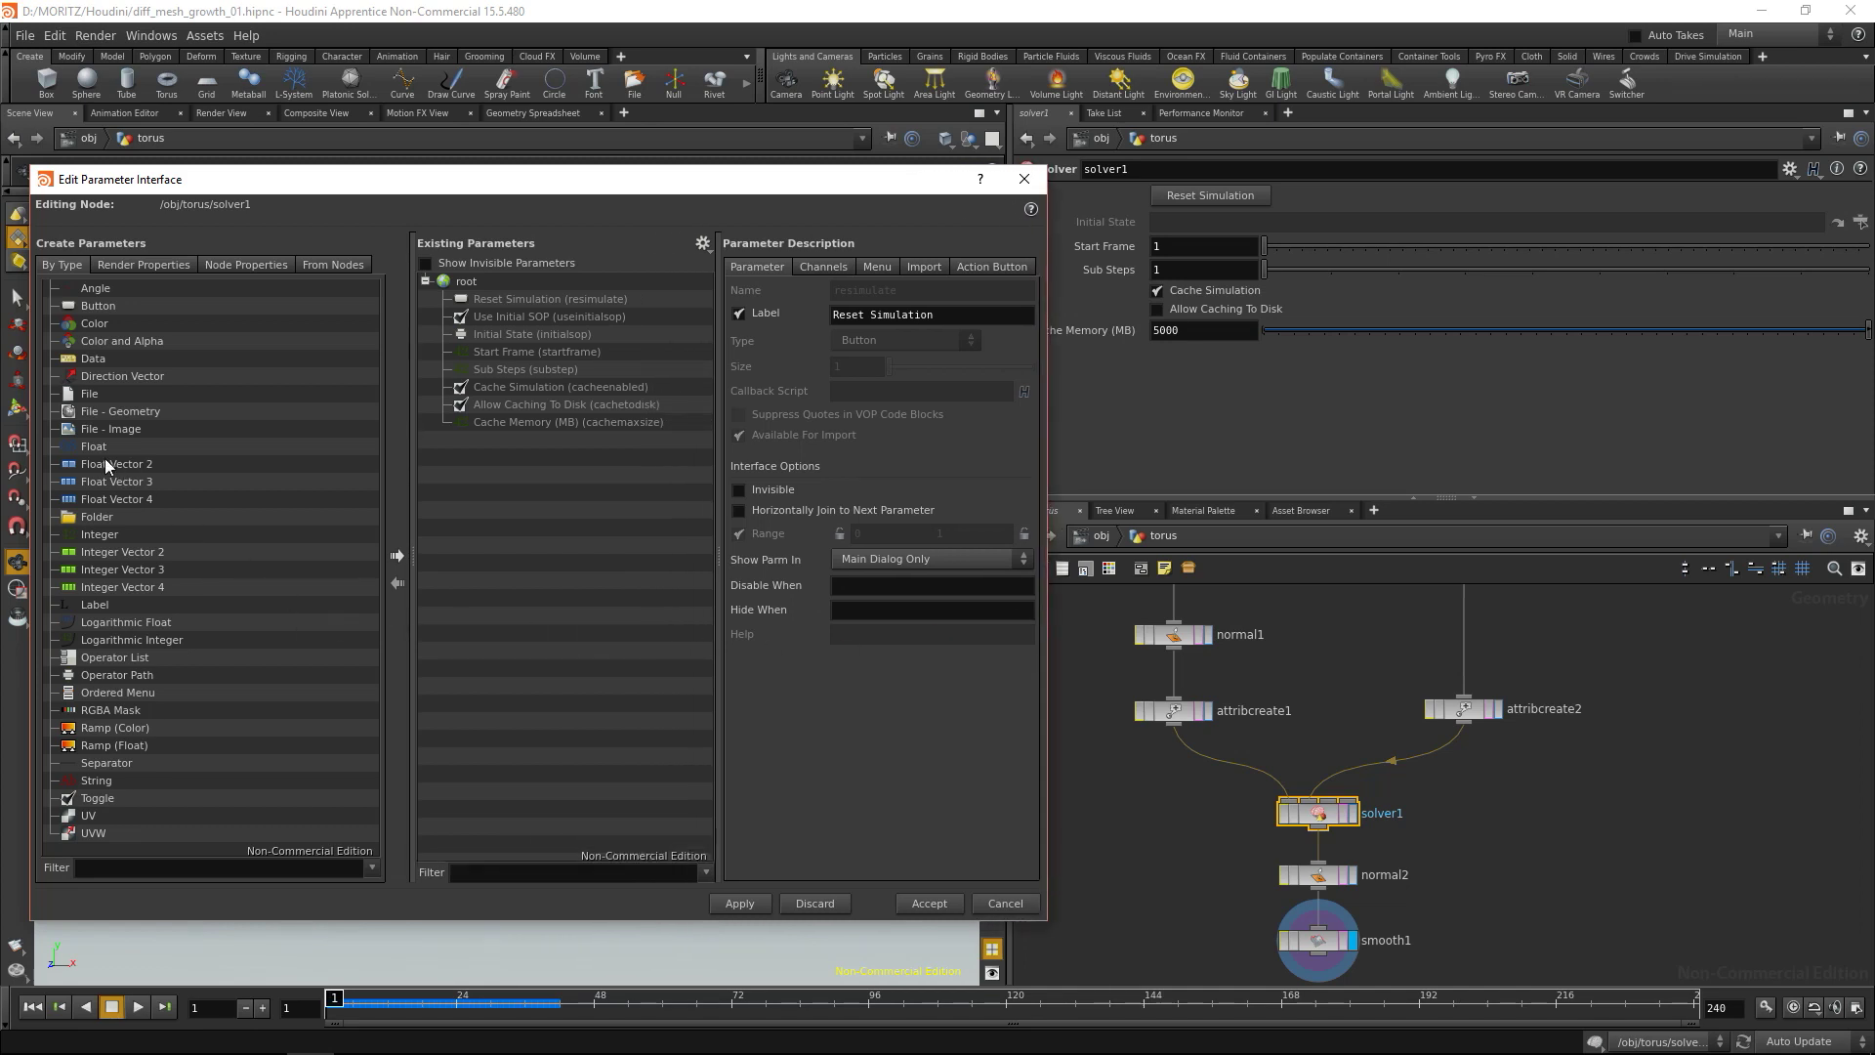
left_click_drag(100, 449, 504, 444)
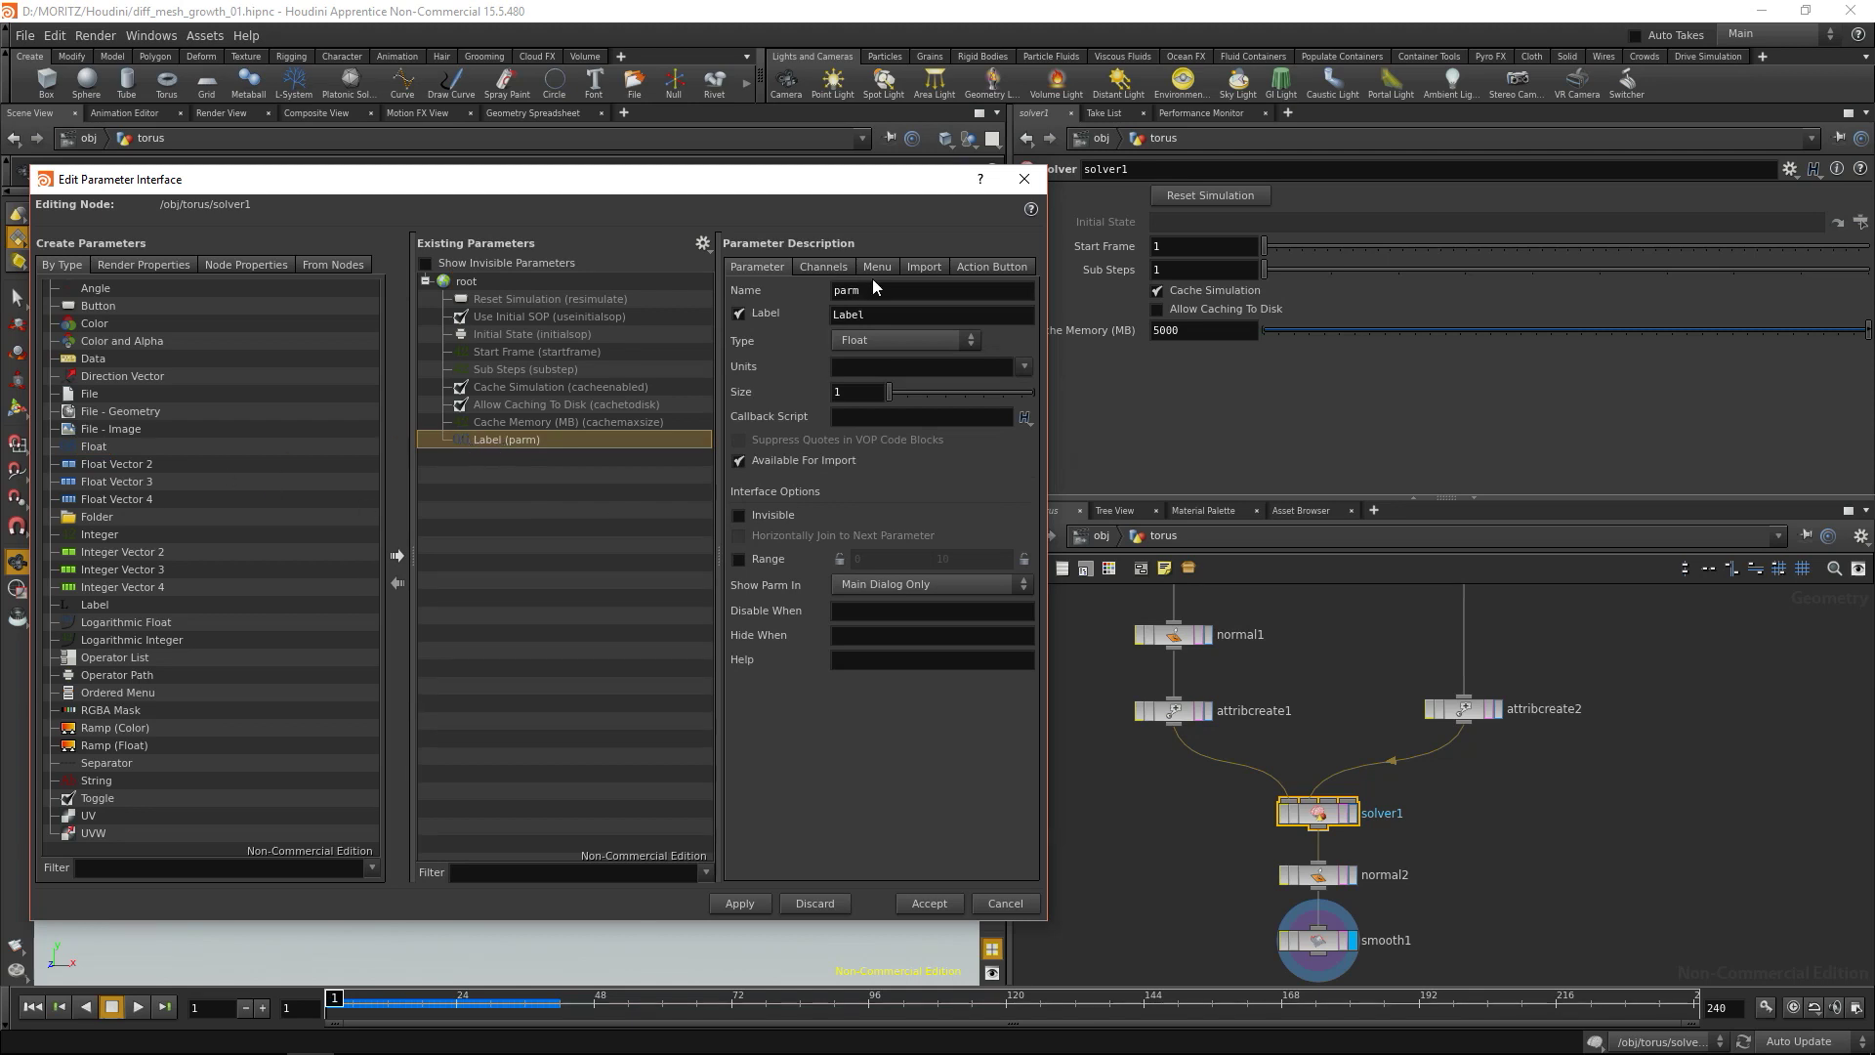
Name the float noisefreq, label it Noise Frequency, and apply it to solver1.
double_click(807, 294)
type("sefreq")
key("Tab")
type("Noise Frequency")
left_click(752, 902)
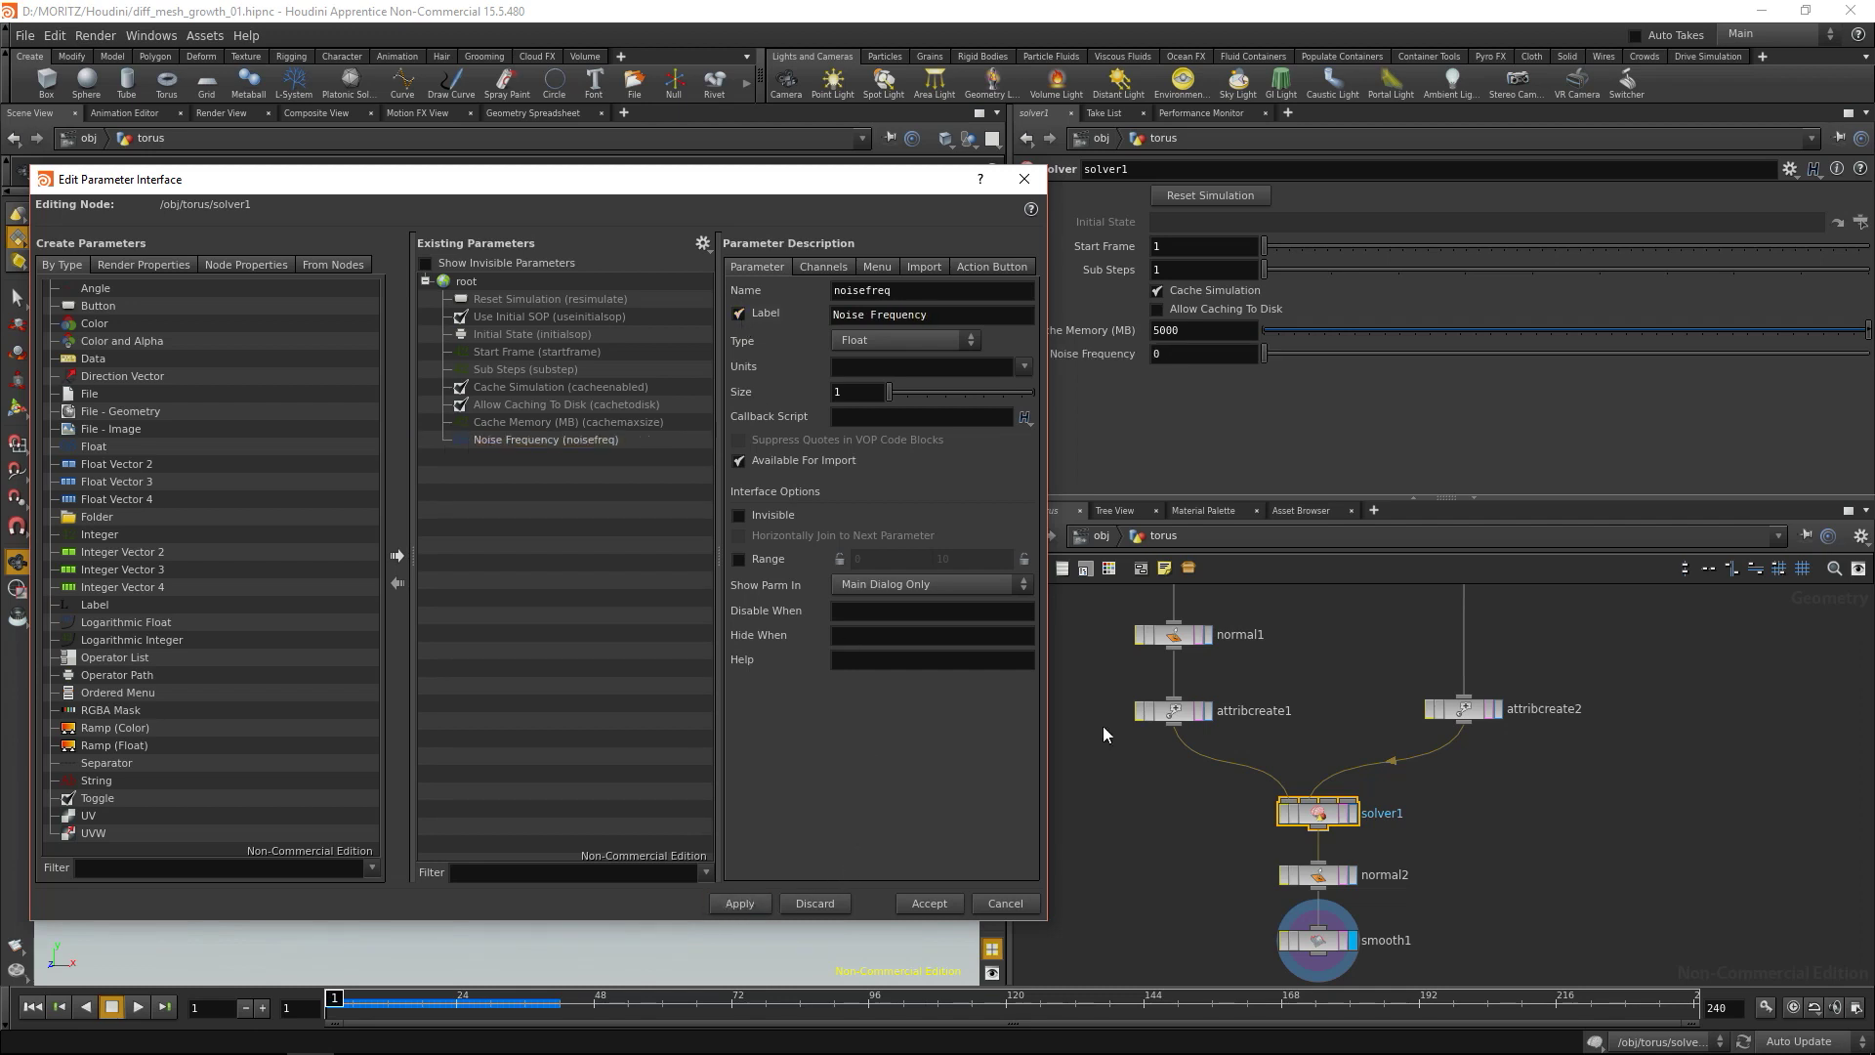
Give Noise Frequency a 0 to 10 range and add a second Float parameter.
left_click_drag(891, 185, 831, 245)
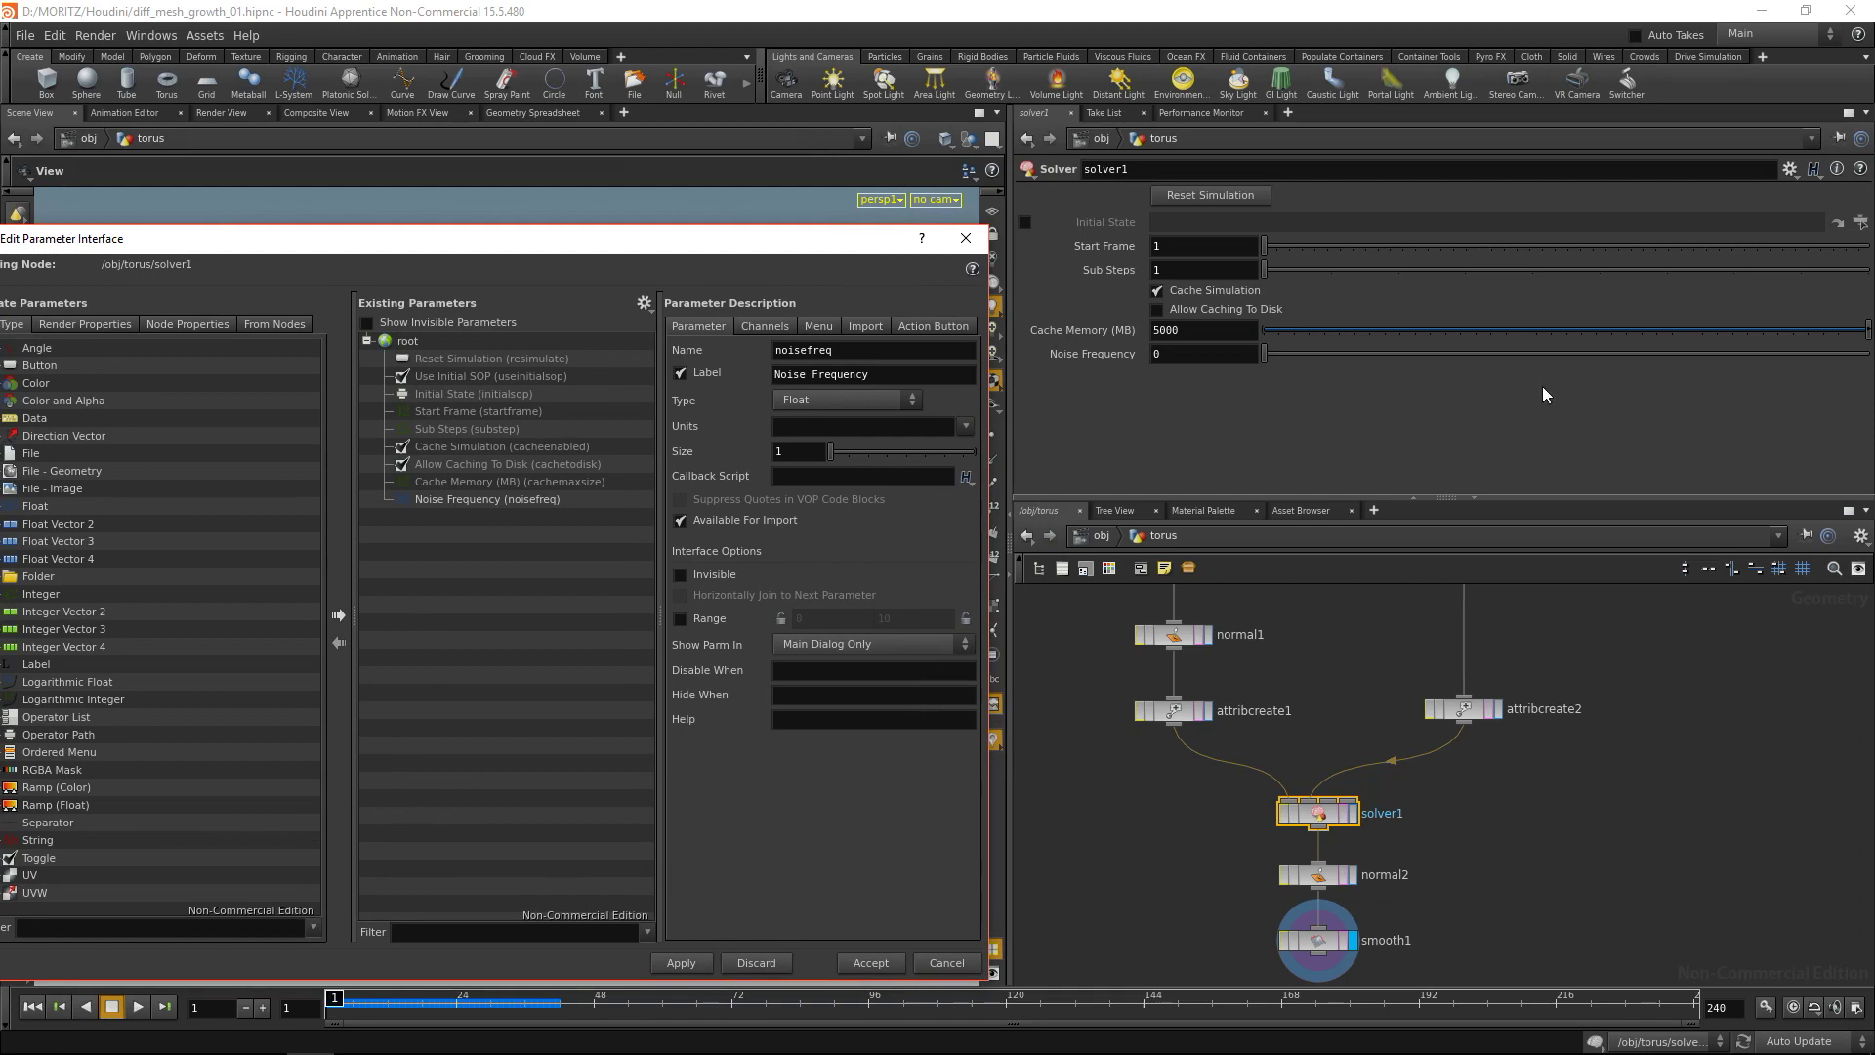
left_click(678, 618)
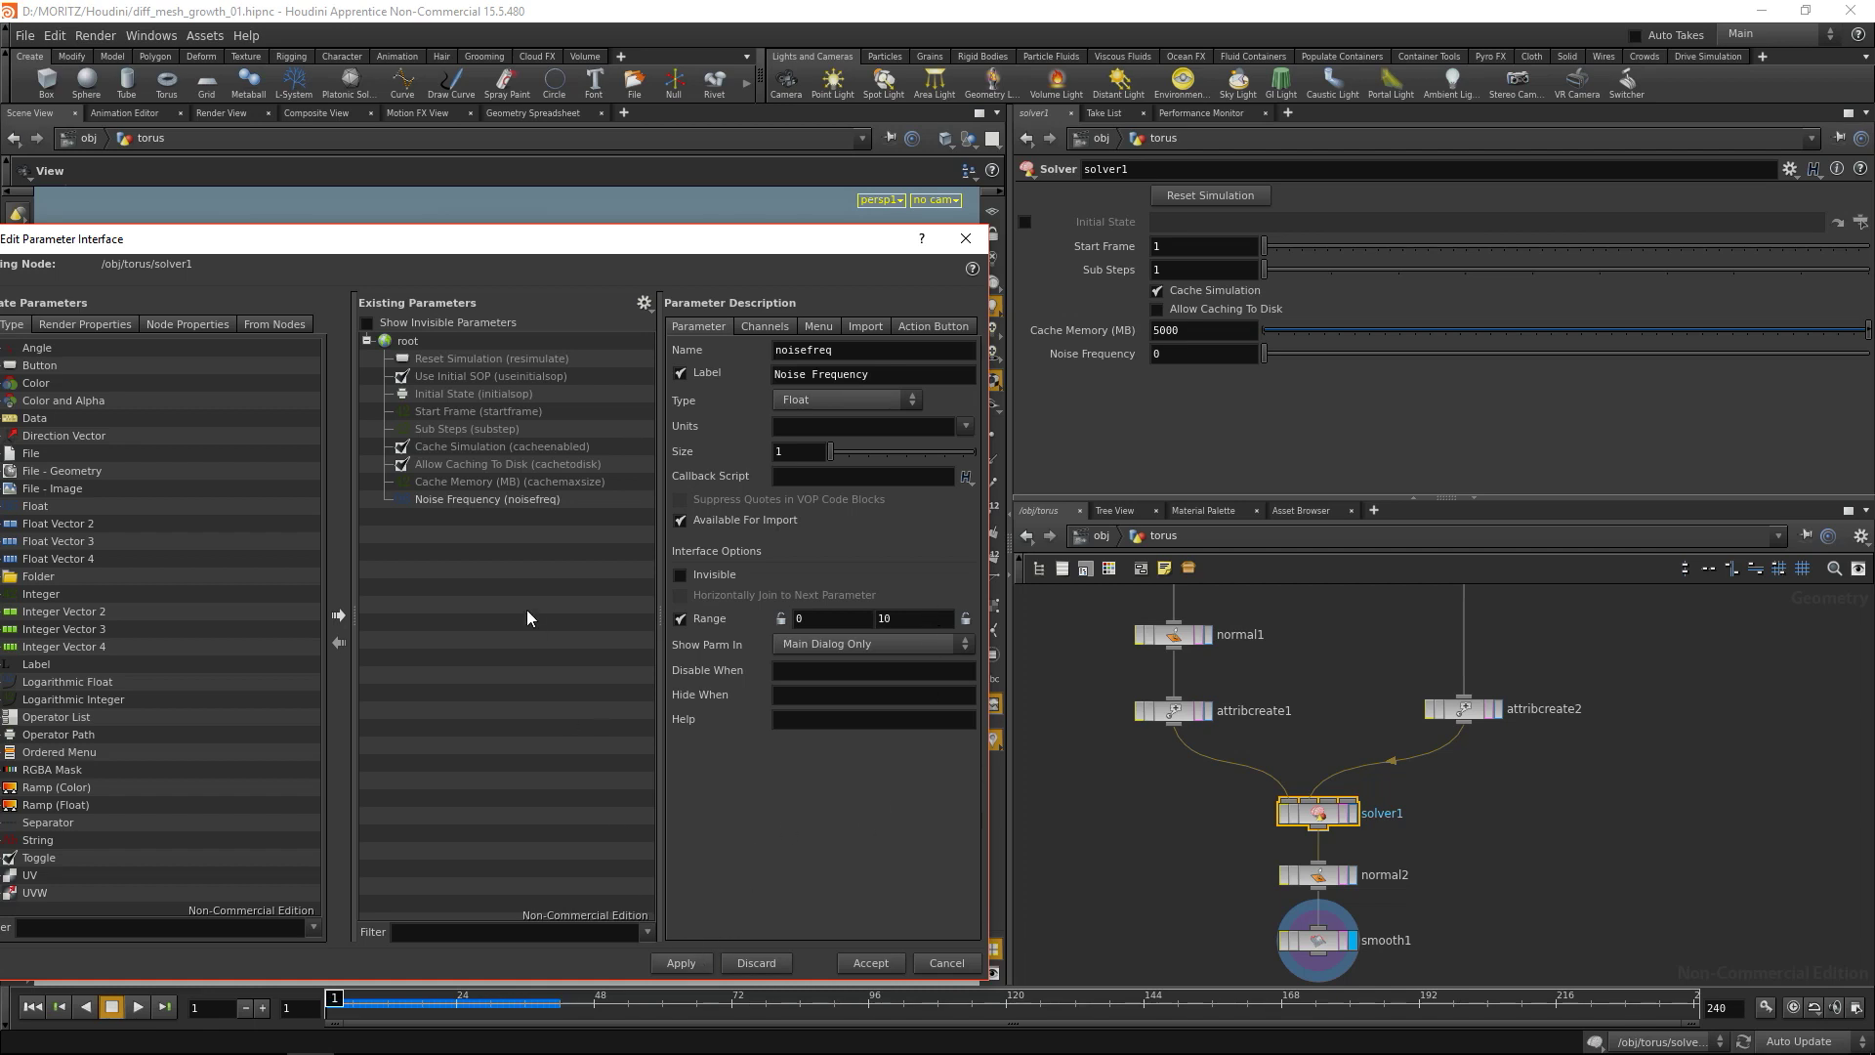
left_click_drag(634, 246, 690, 213)
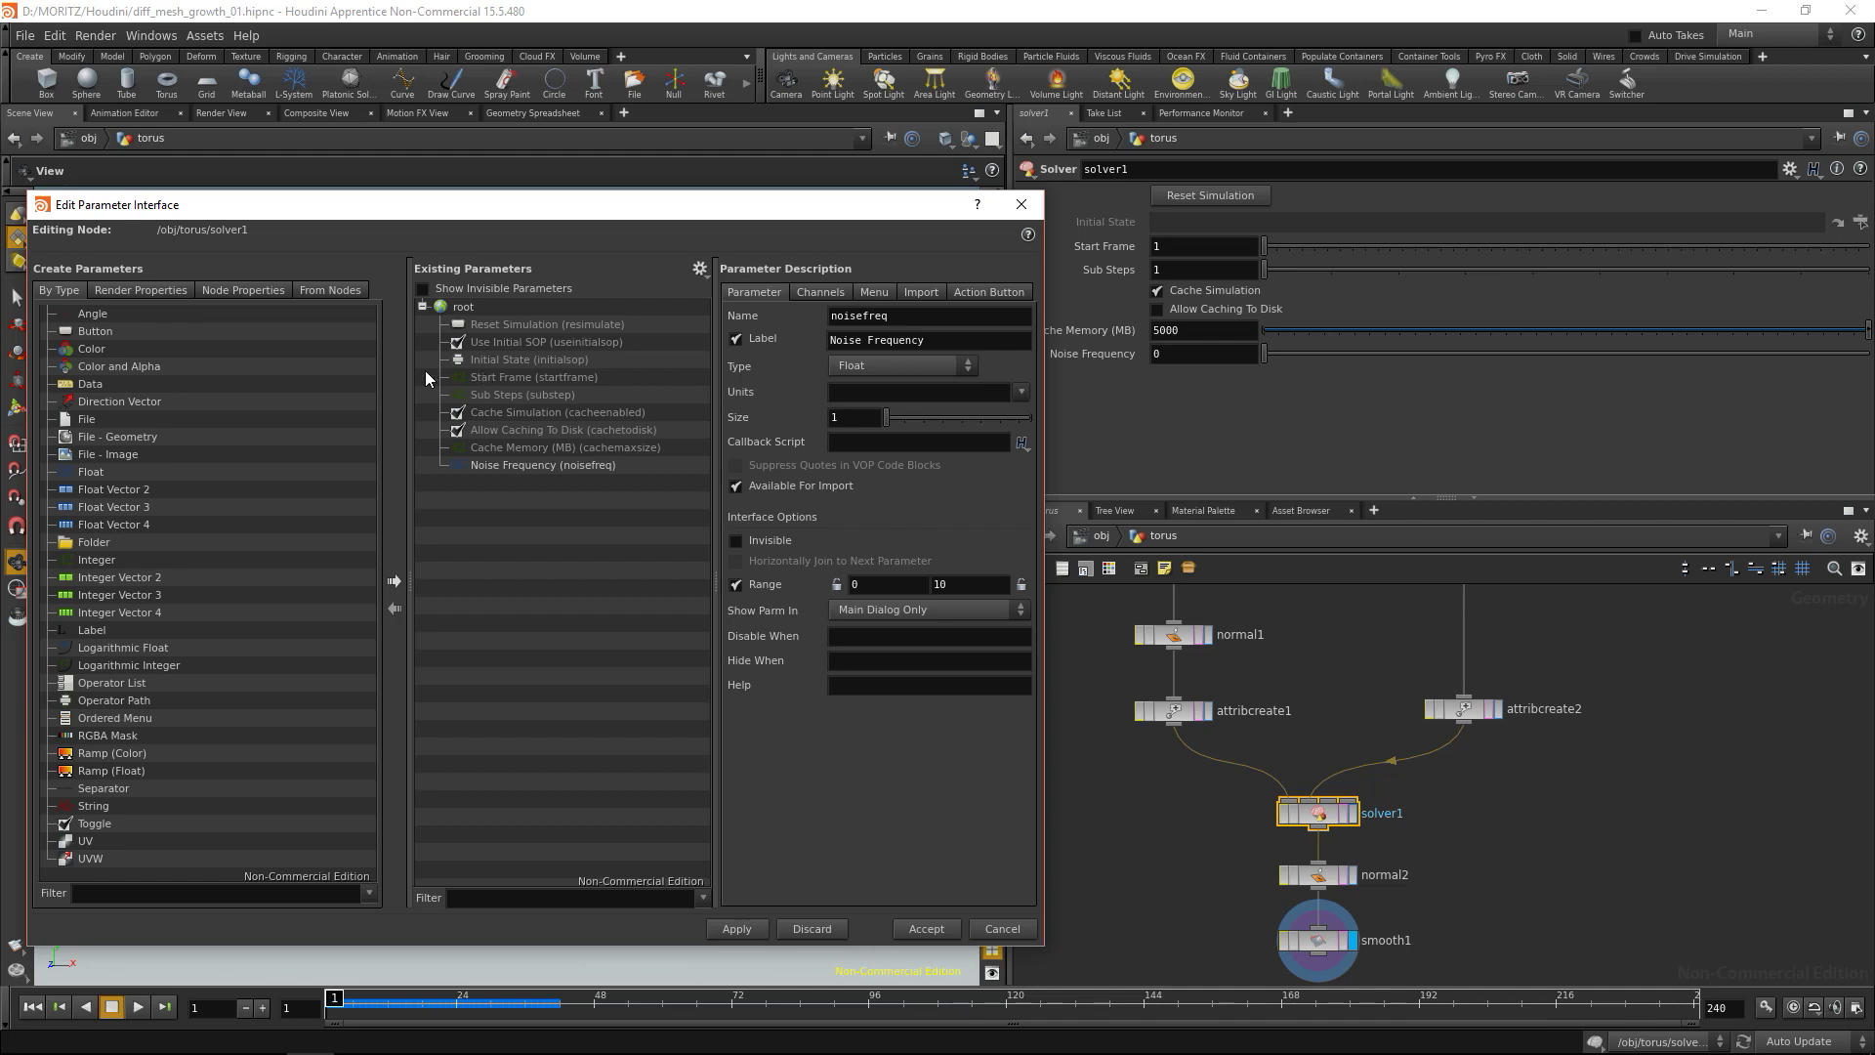
left_click_drag(91, 475, 524, 484)
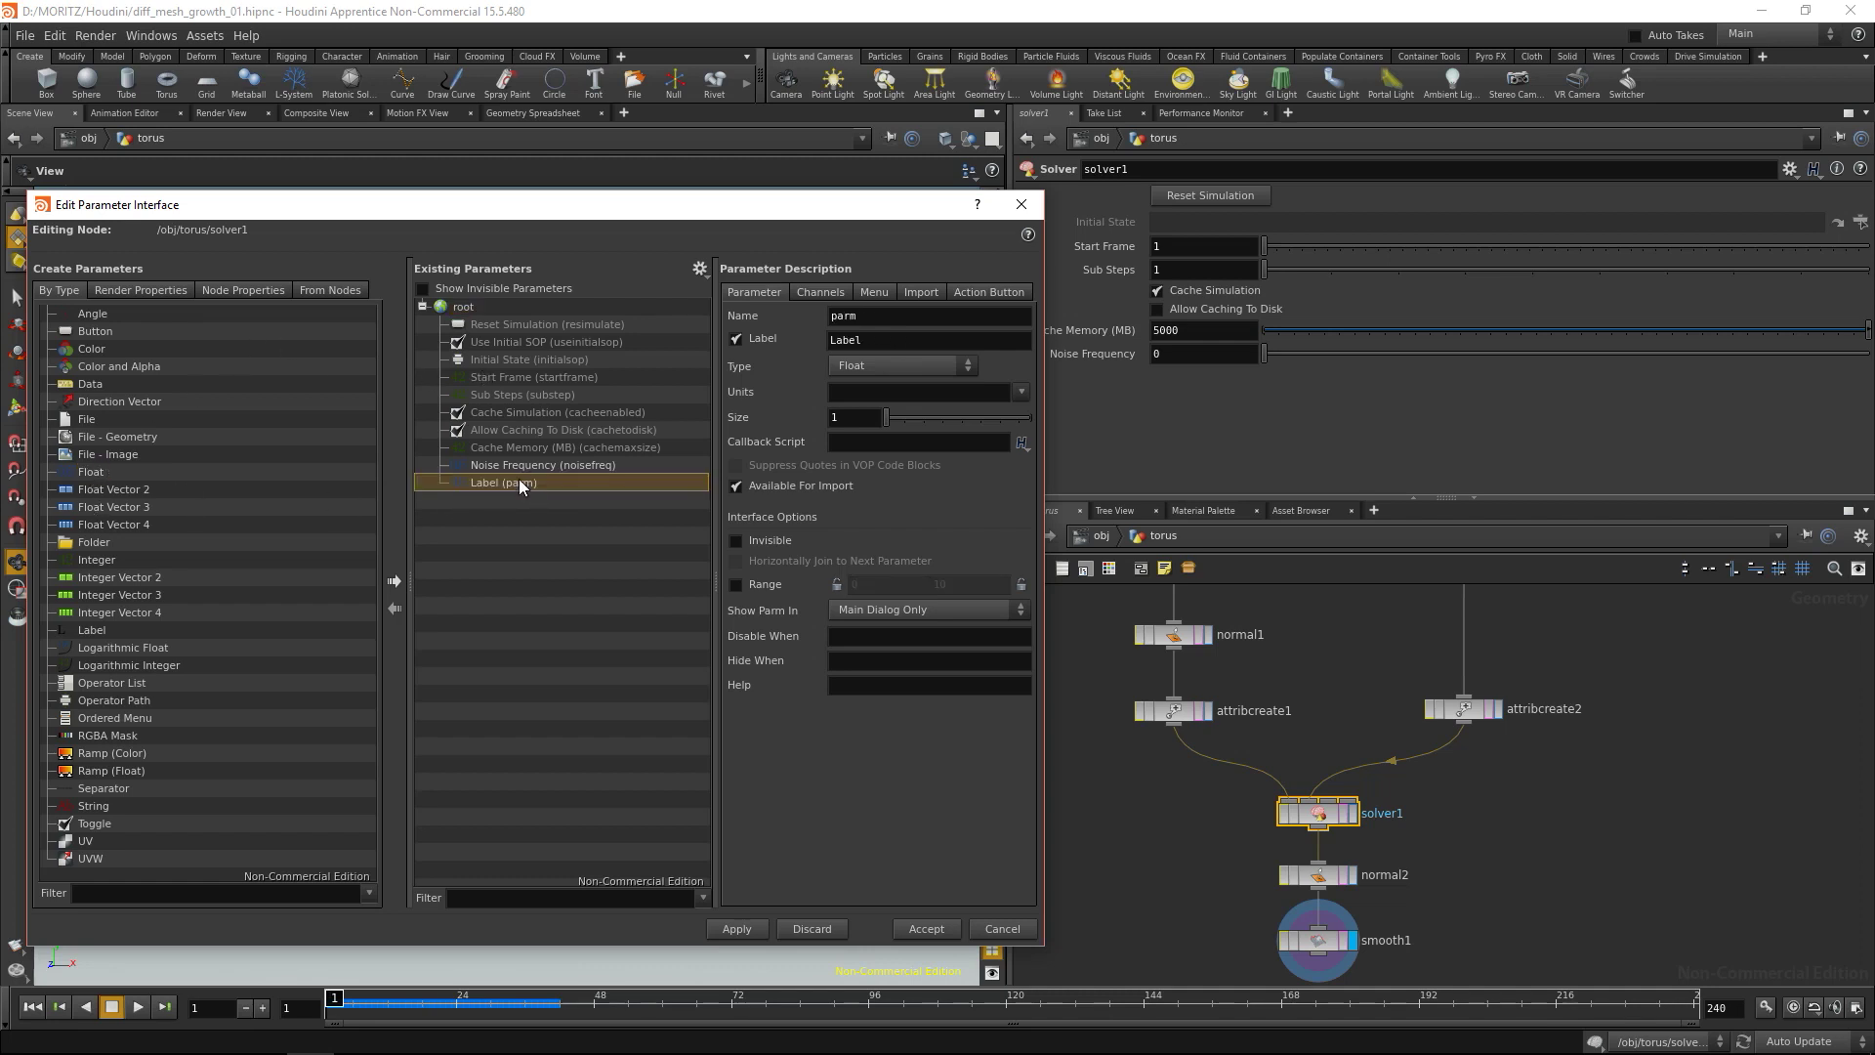
Define the float parameter meshptdist, labelled Meshing Distance, with a 0–1 range.
double_click(878, 315)
type("meshptdist")
key("Tab")
type("Meshing Distance")
left_click(734, 933)
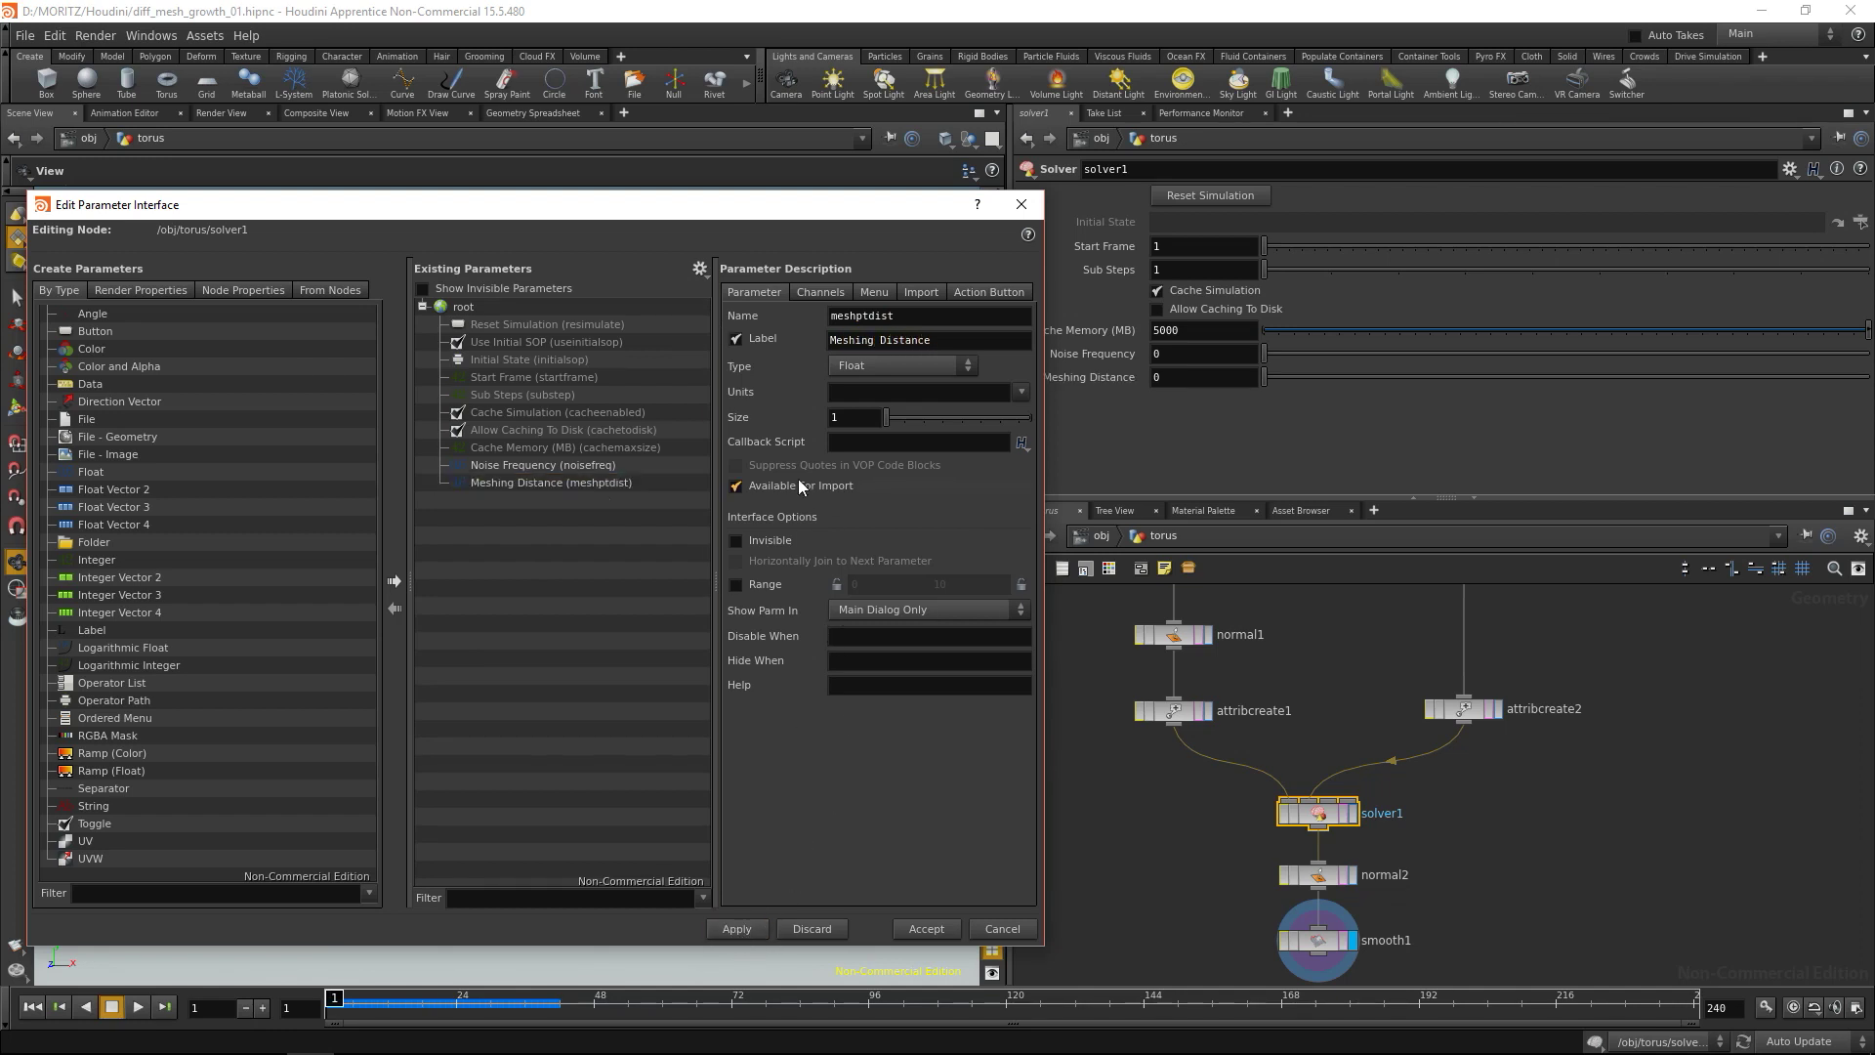
left_click(735, 584)
double_click(954, 589)
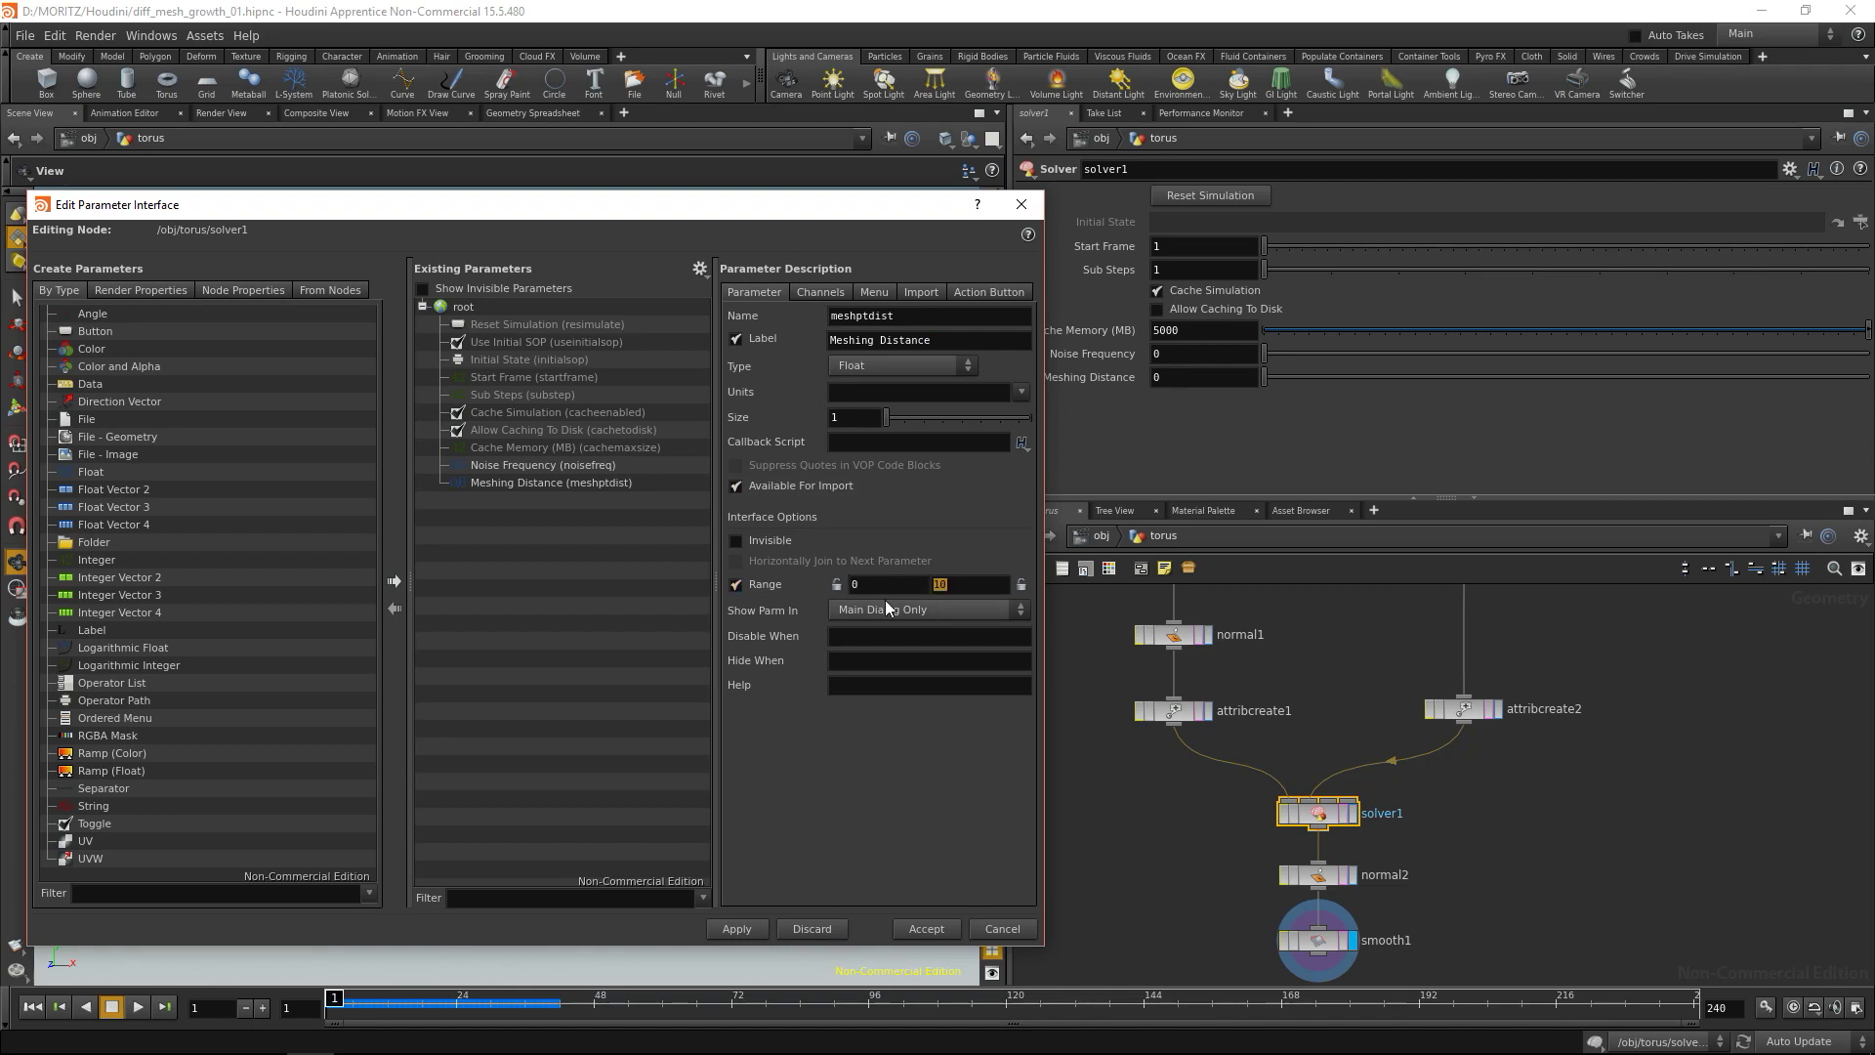
type("1")
Add an integer parameter remeshiter, labelled Remeshing Iterations, ranged 0–10, and apply it.
left_click(98, 561)
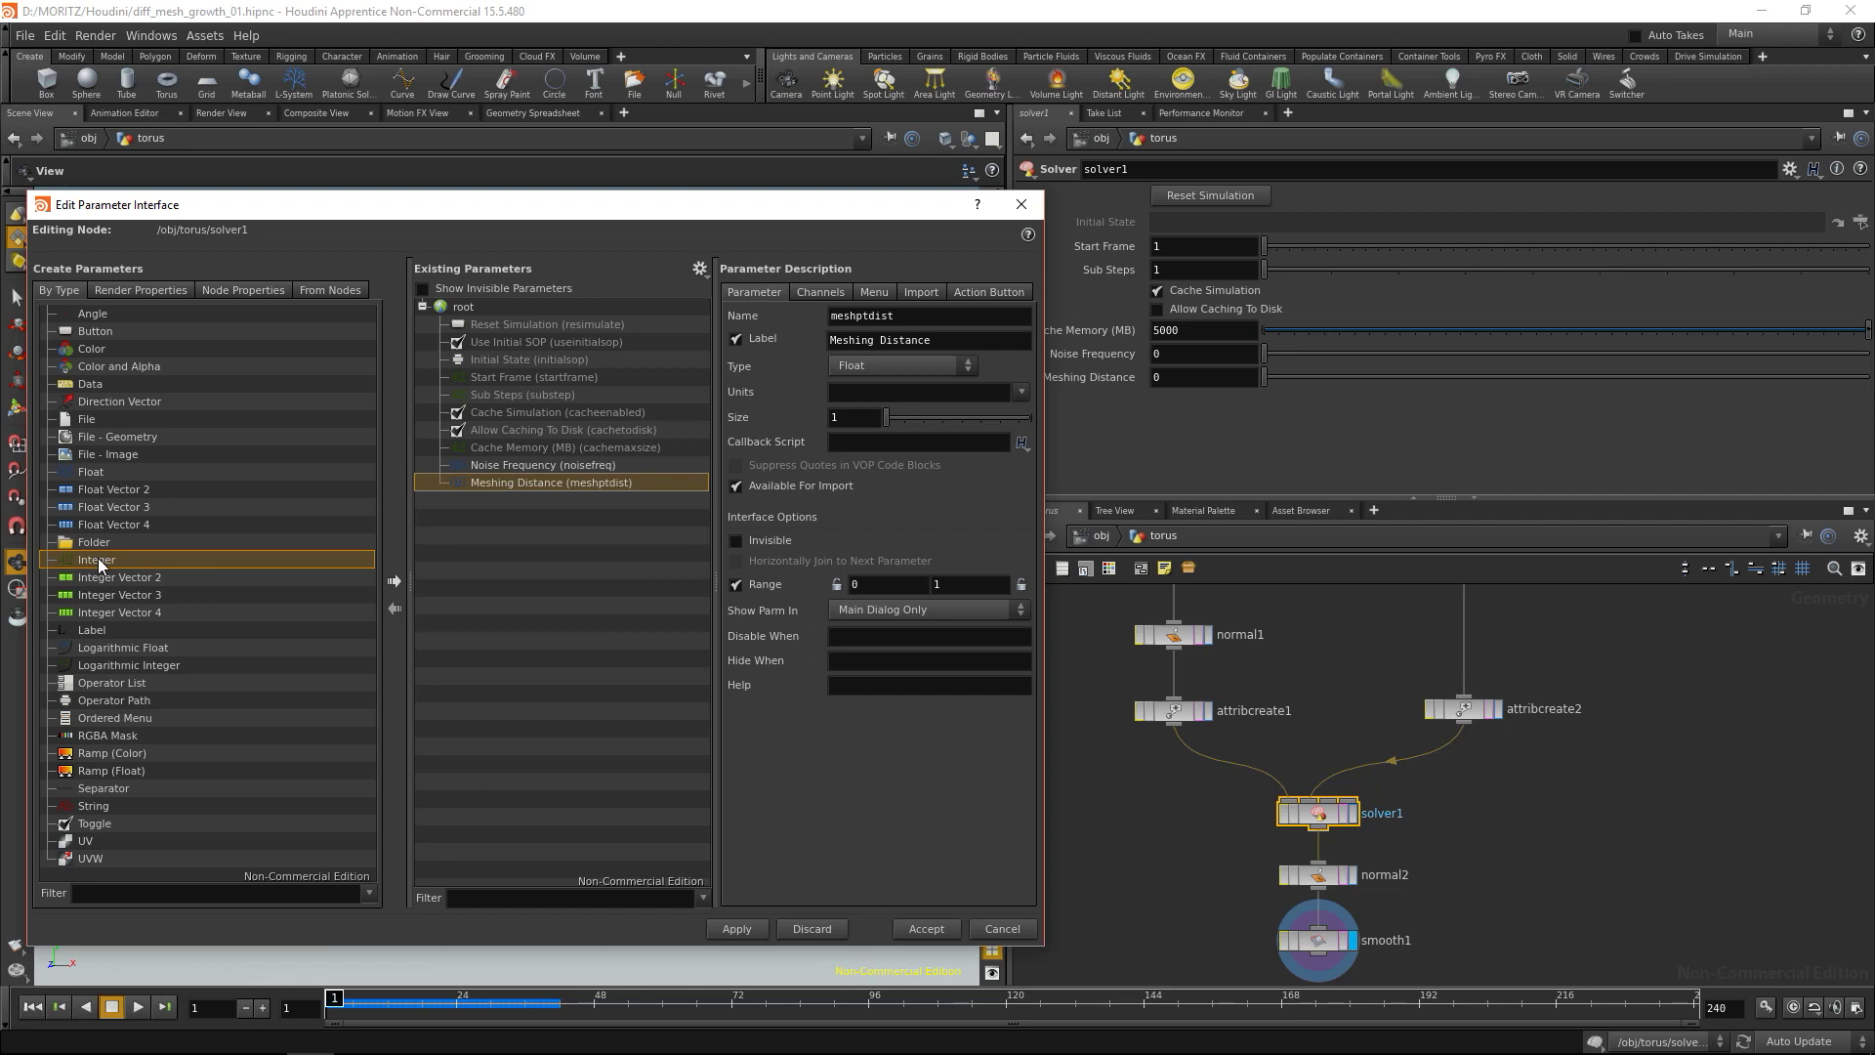
left_click_drag(100, 565, 527, 498)
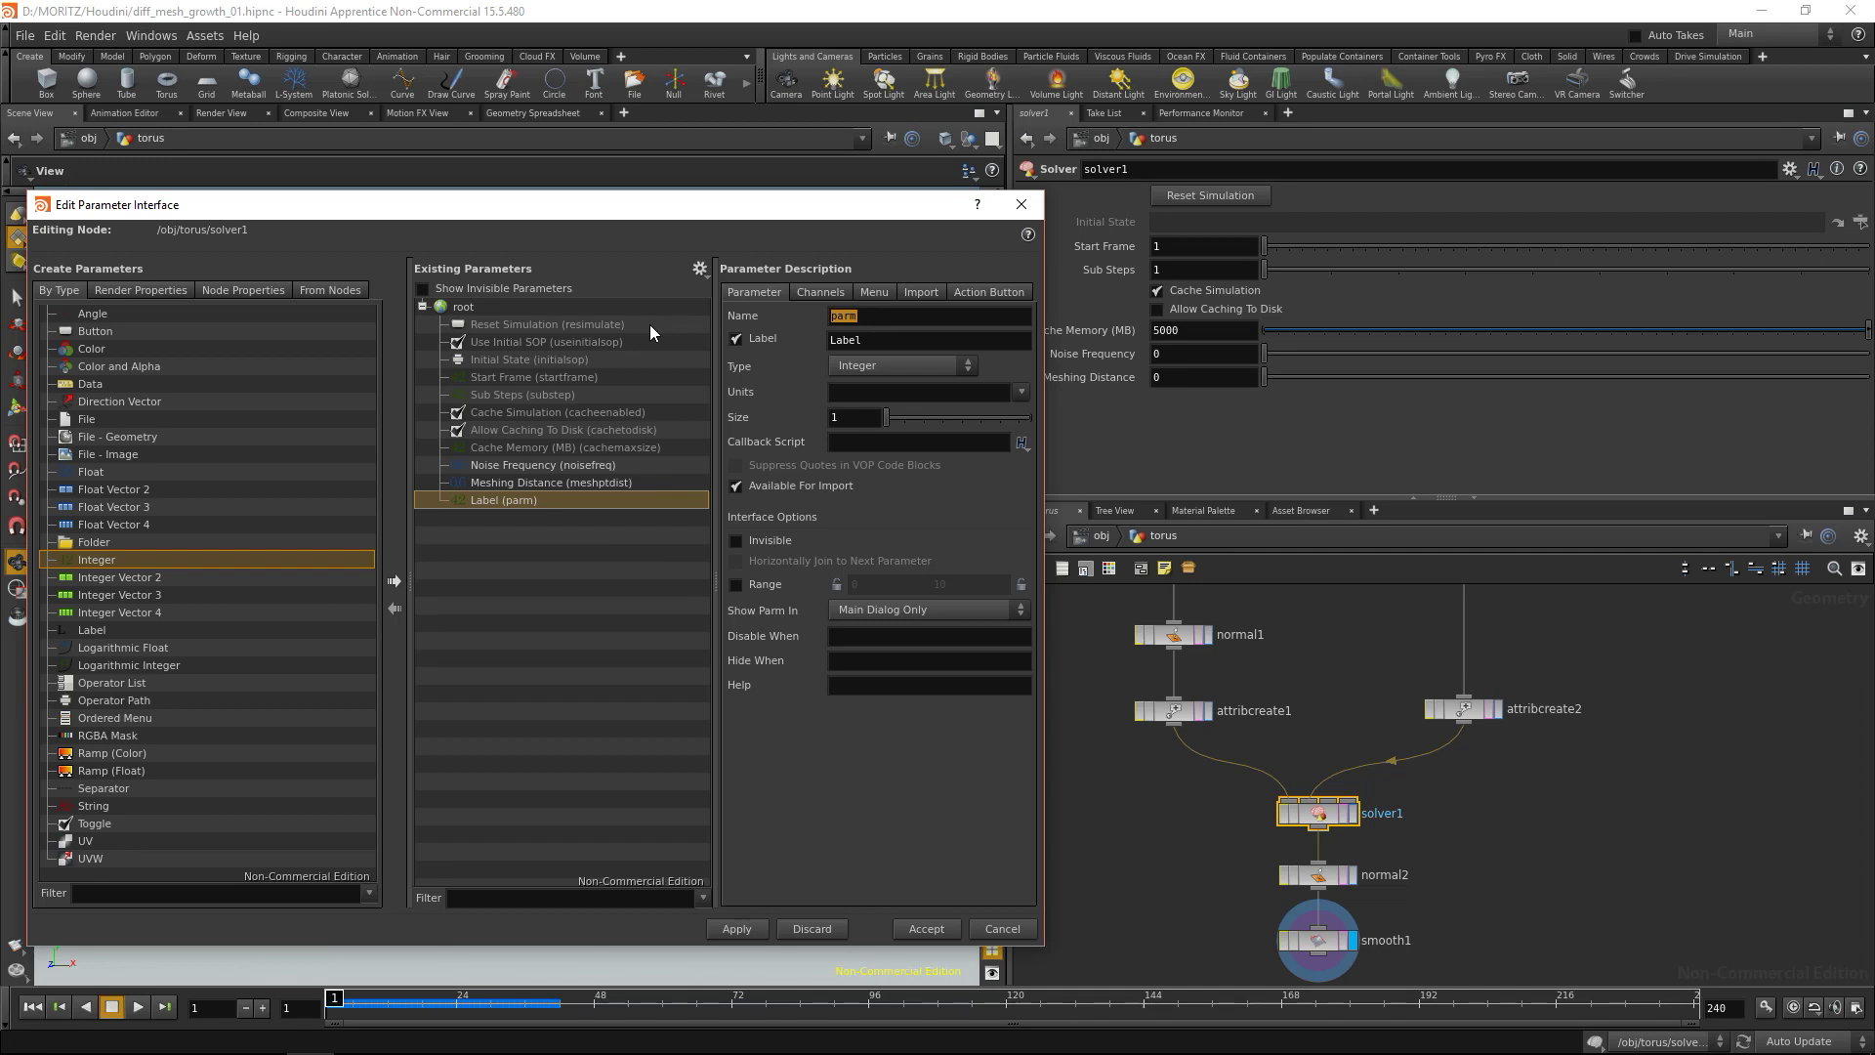
type("remeshiter")
key("Tab")
type("Remeshing It")
type("ons")
left_click(758, 582)
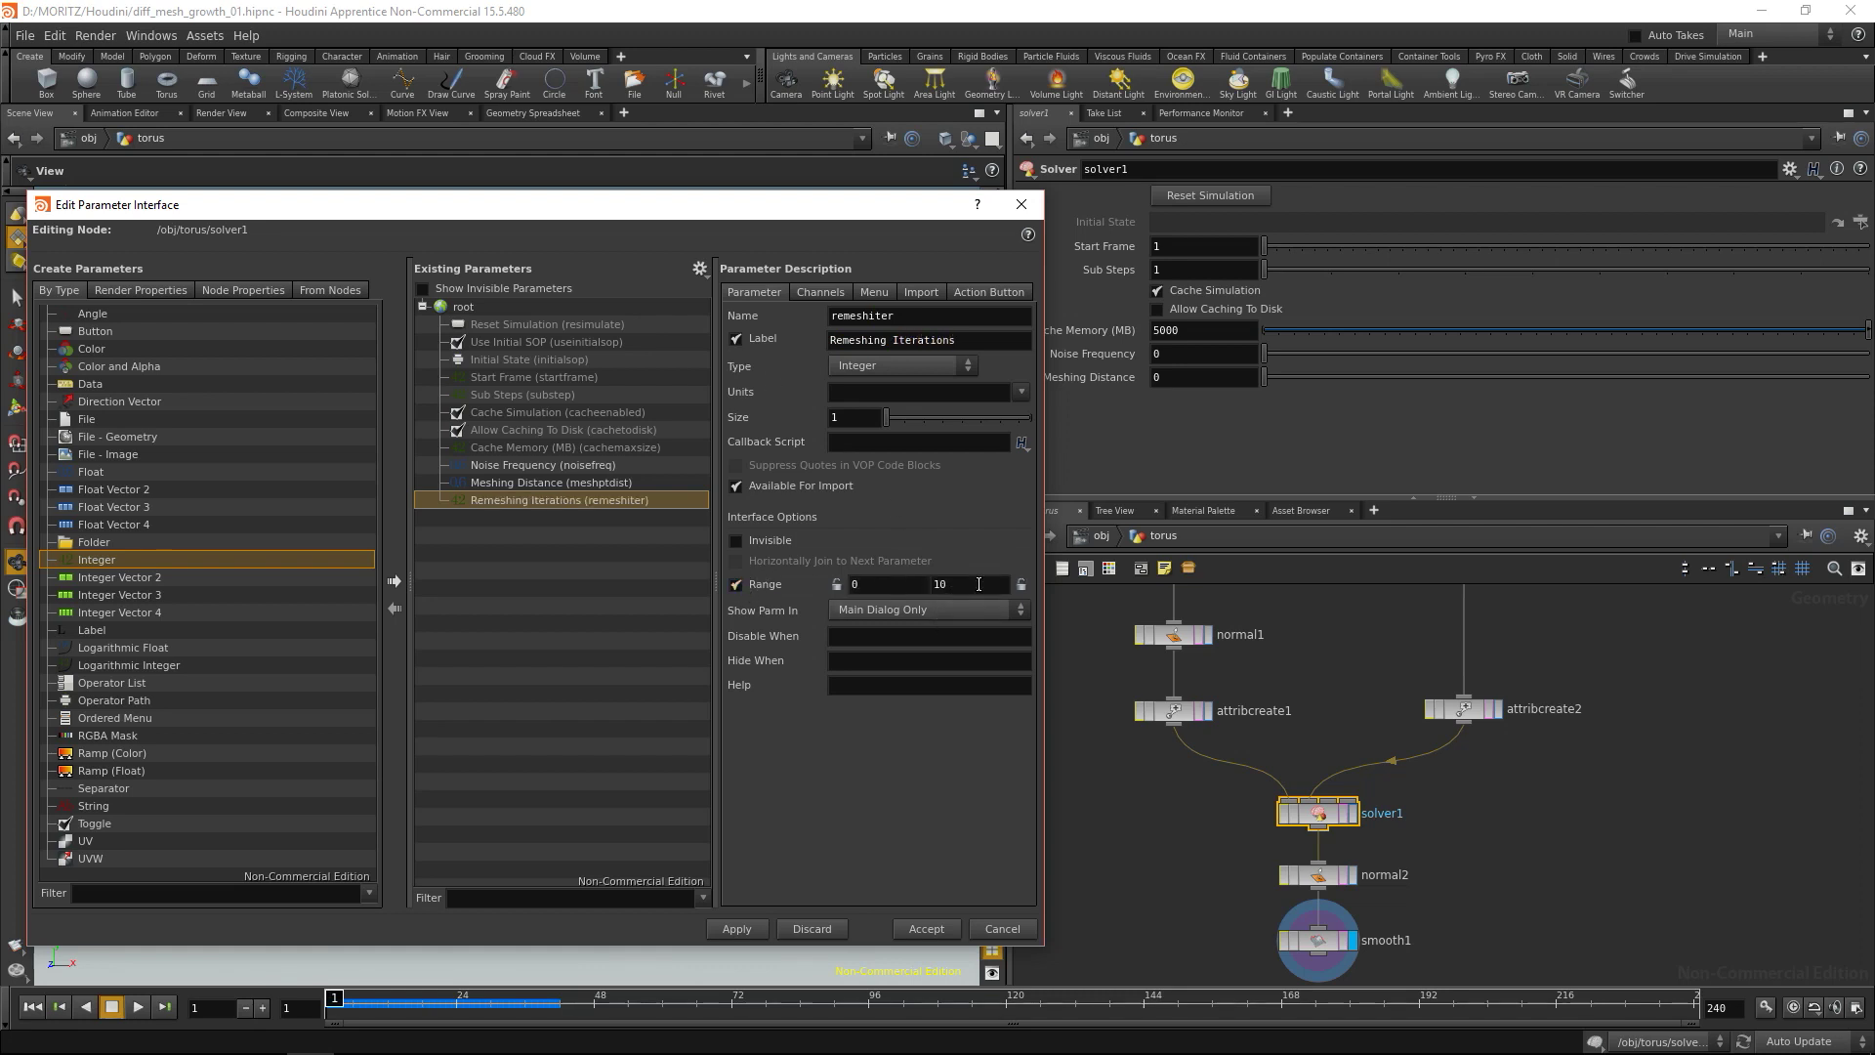
left_click(739, 931)
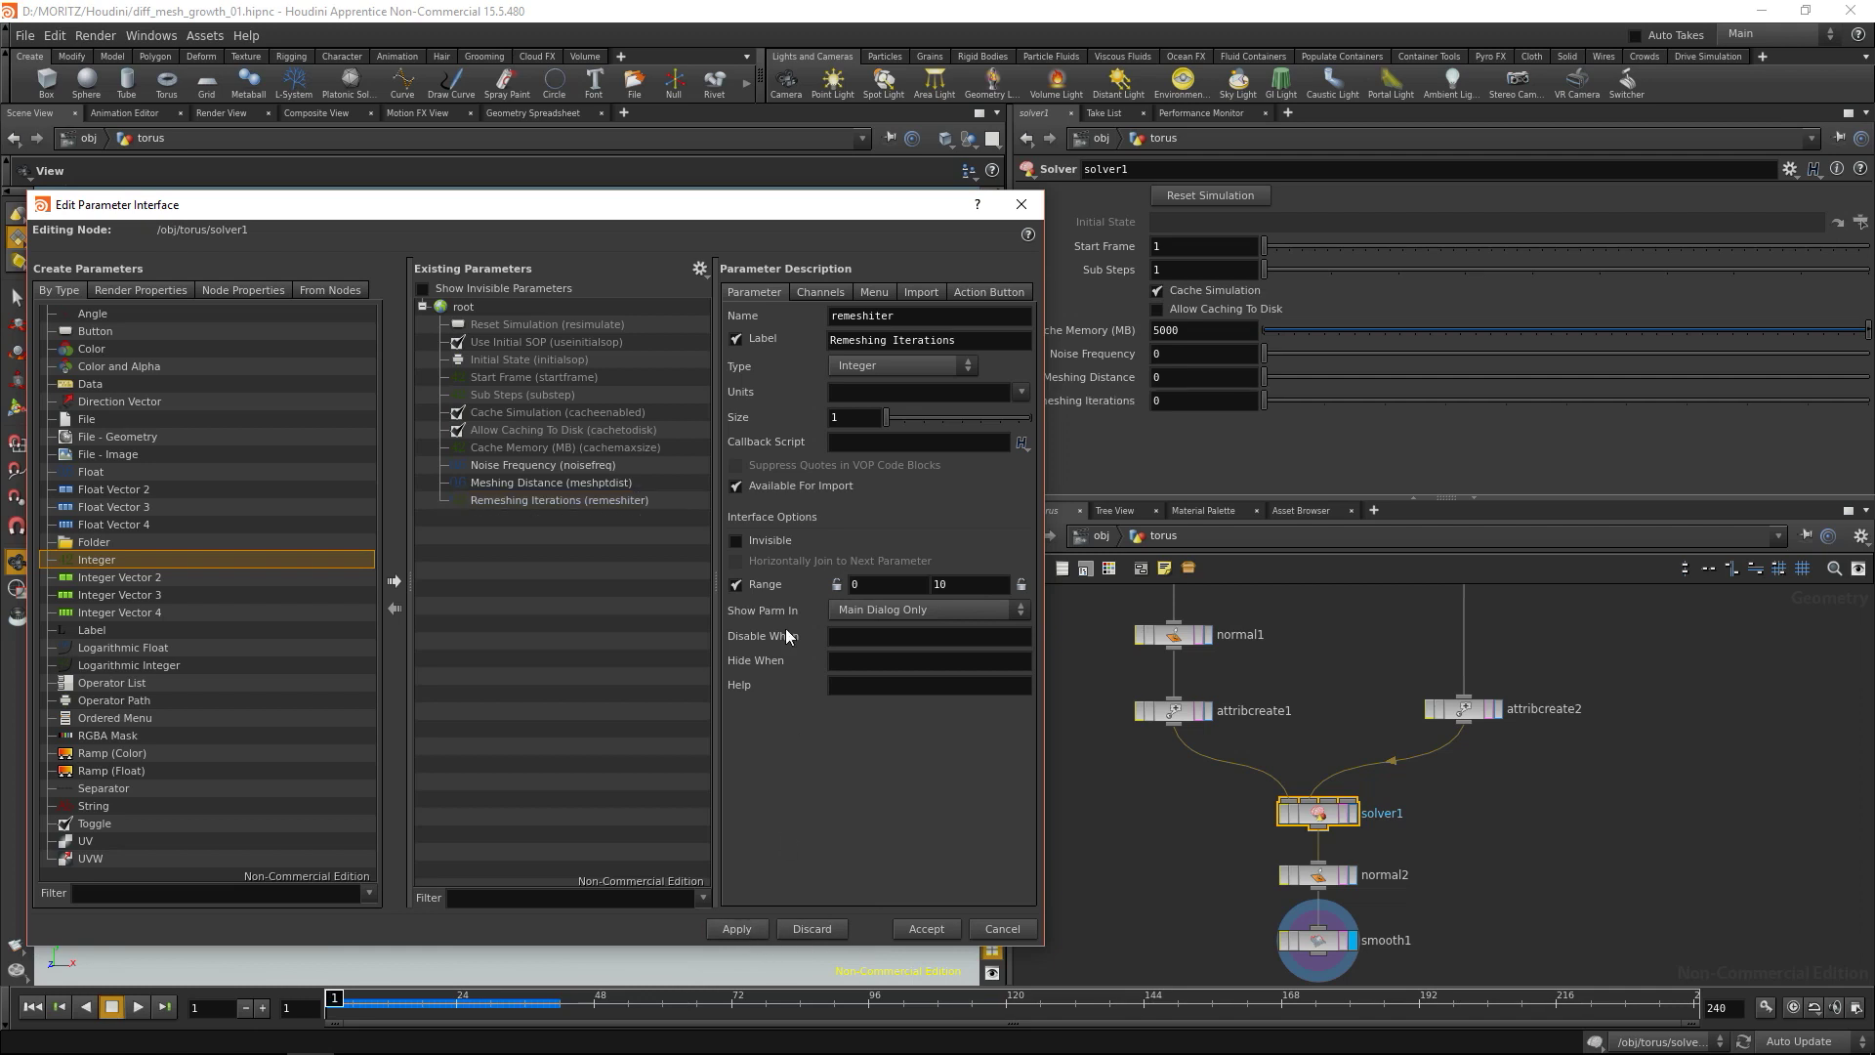
On solver1, set Noise Frequency to 2 and Meshing Distance to 0.03.
left_click(1172, 354)
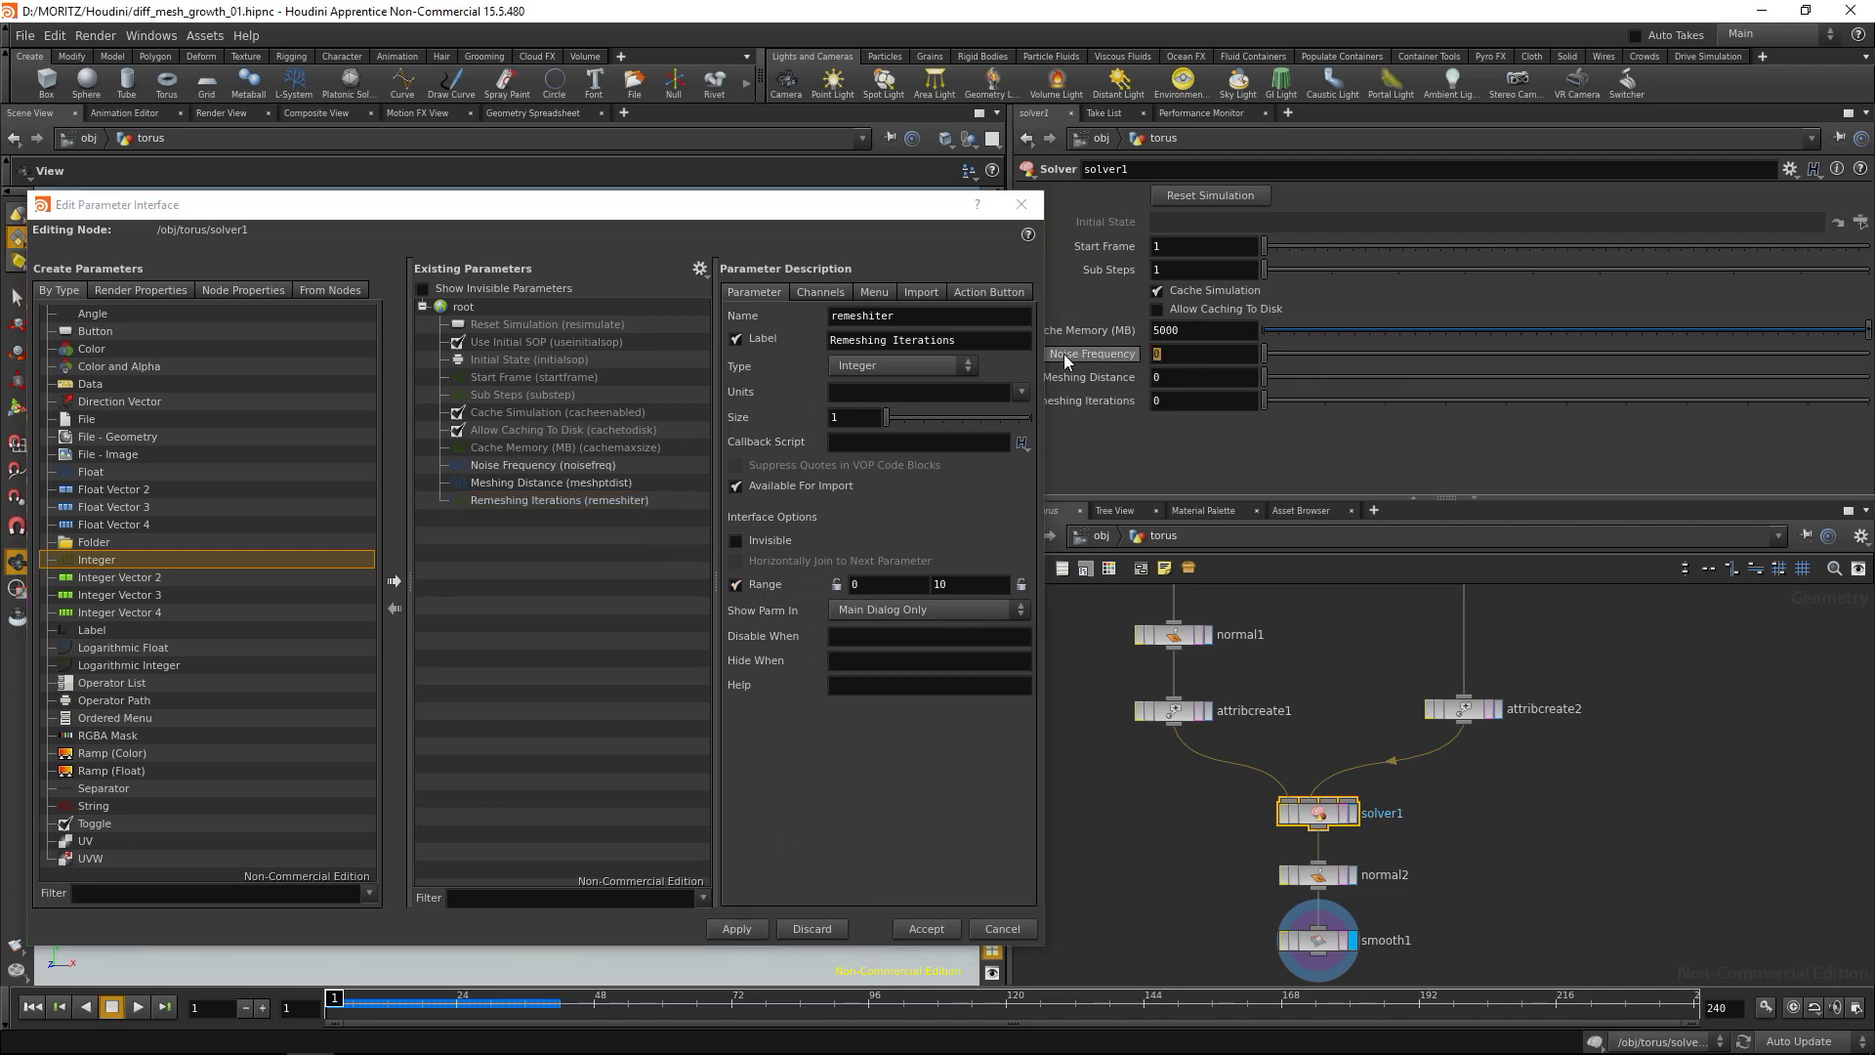
type("2")
key("Tab")
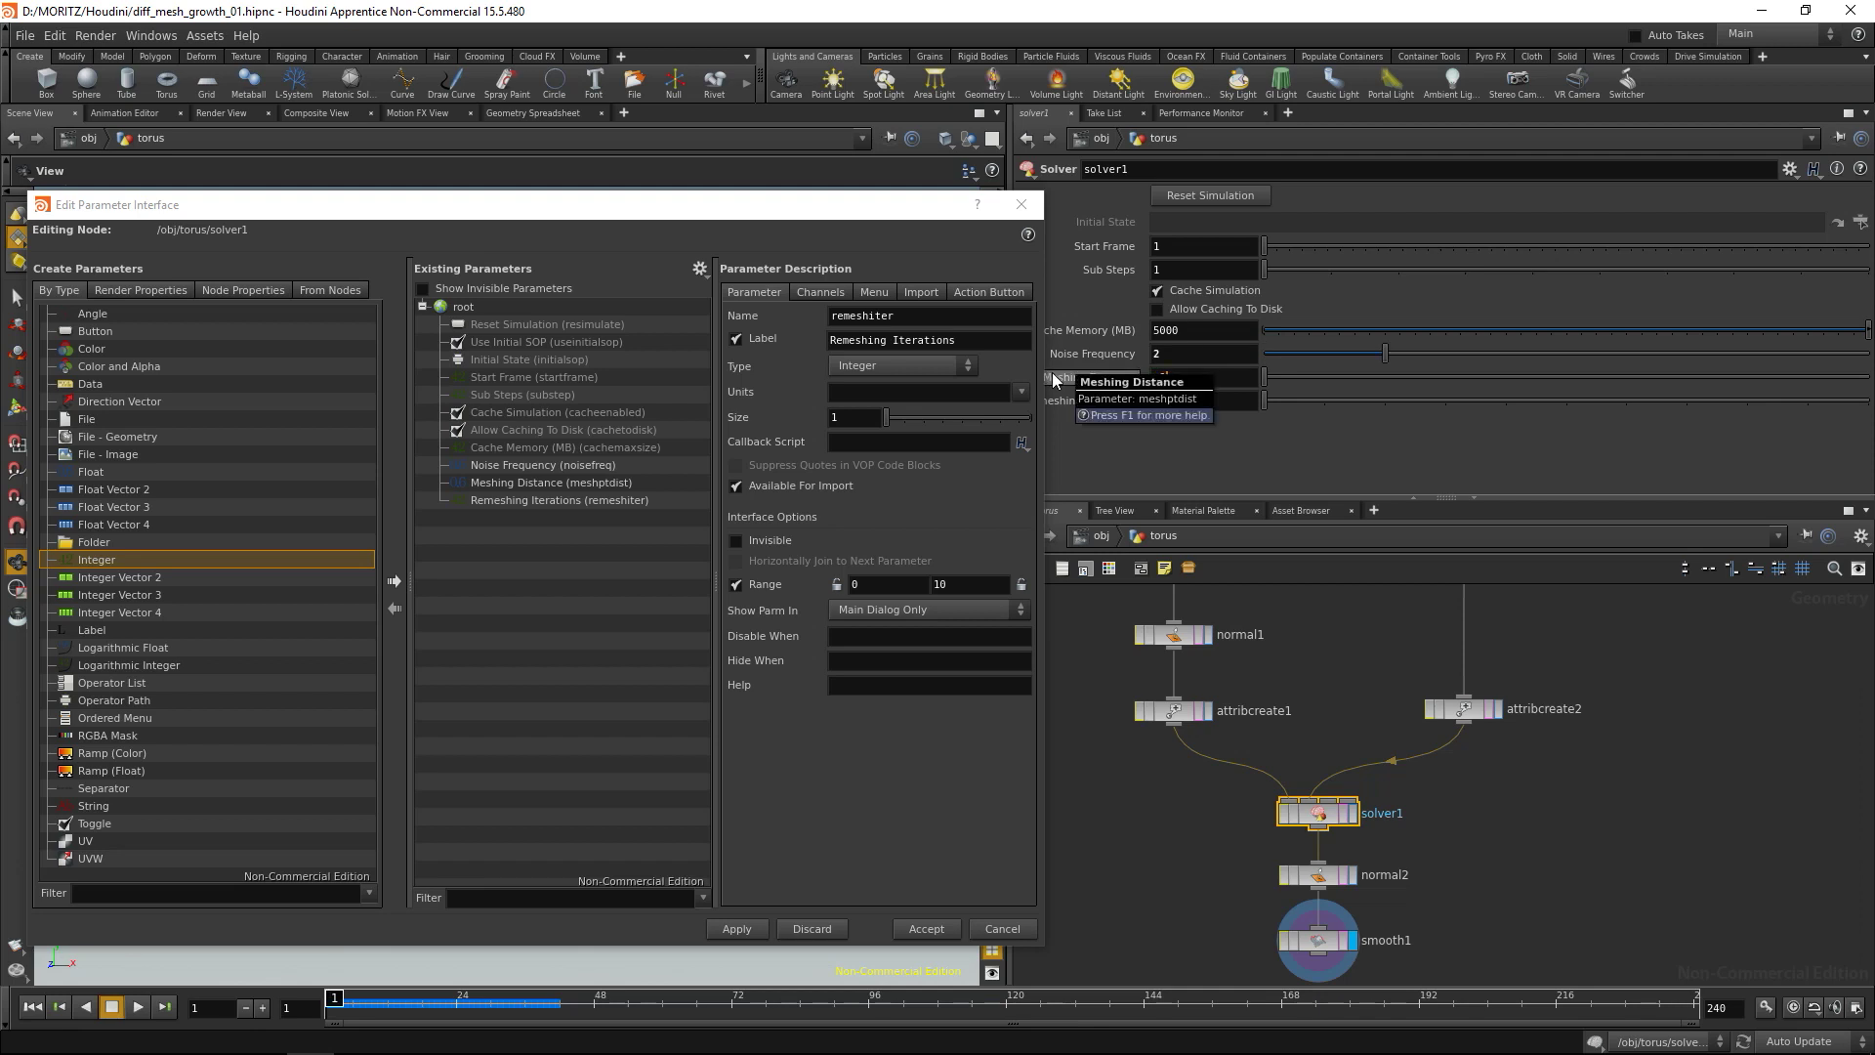
type(".03")
key("Tab")
Enter 2 for Remeshing Iterations, then add integer relaxiter / Relaxation Iterations ranged 0–10.
type("2")
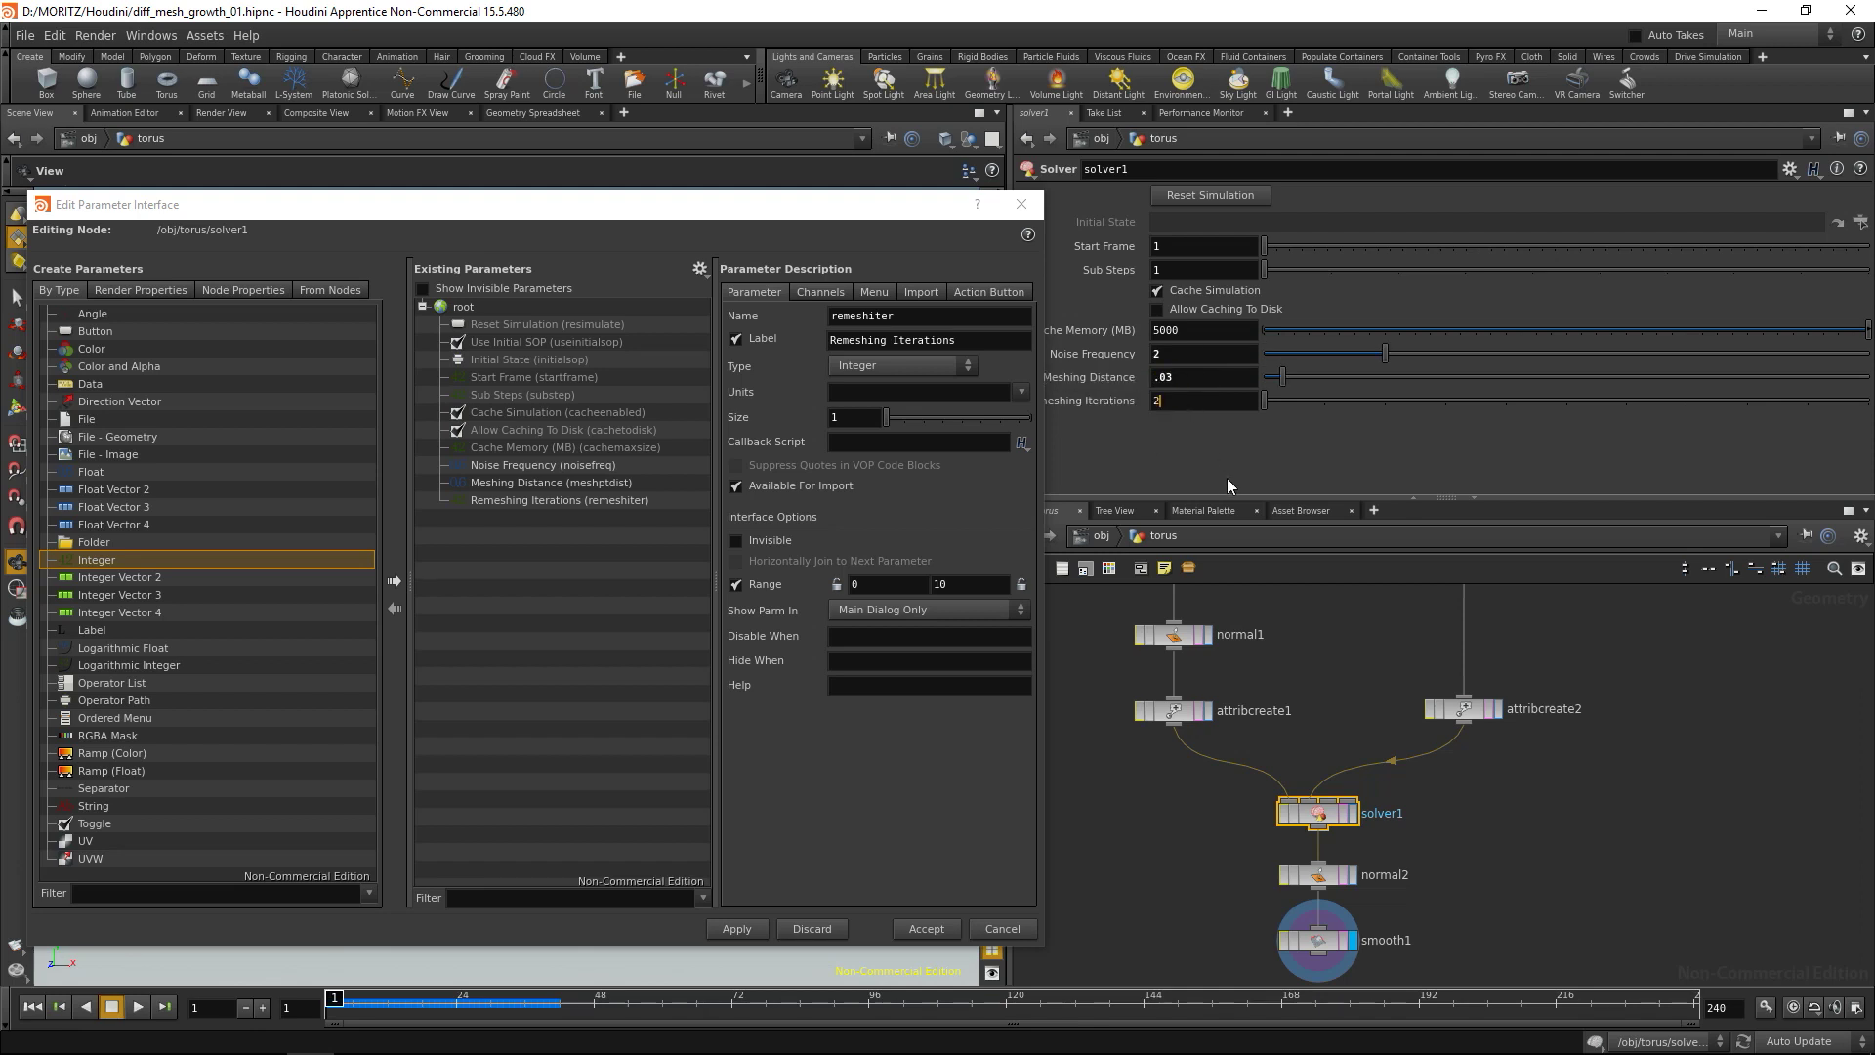
left_click_drag(98, 561, 644, 488)
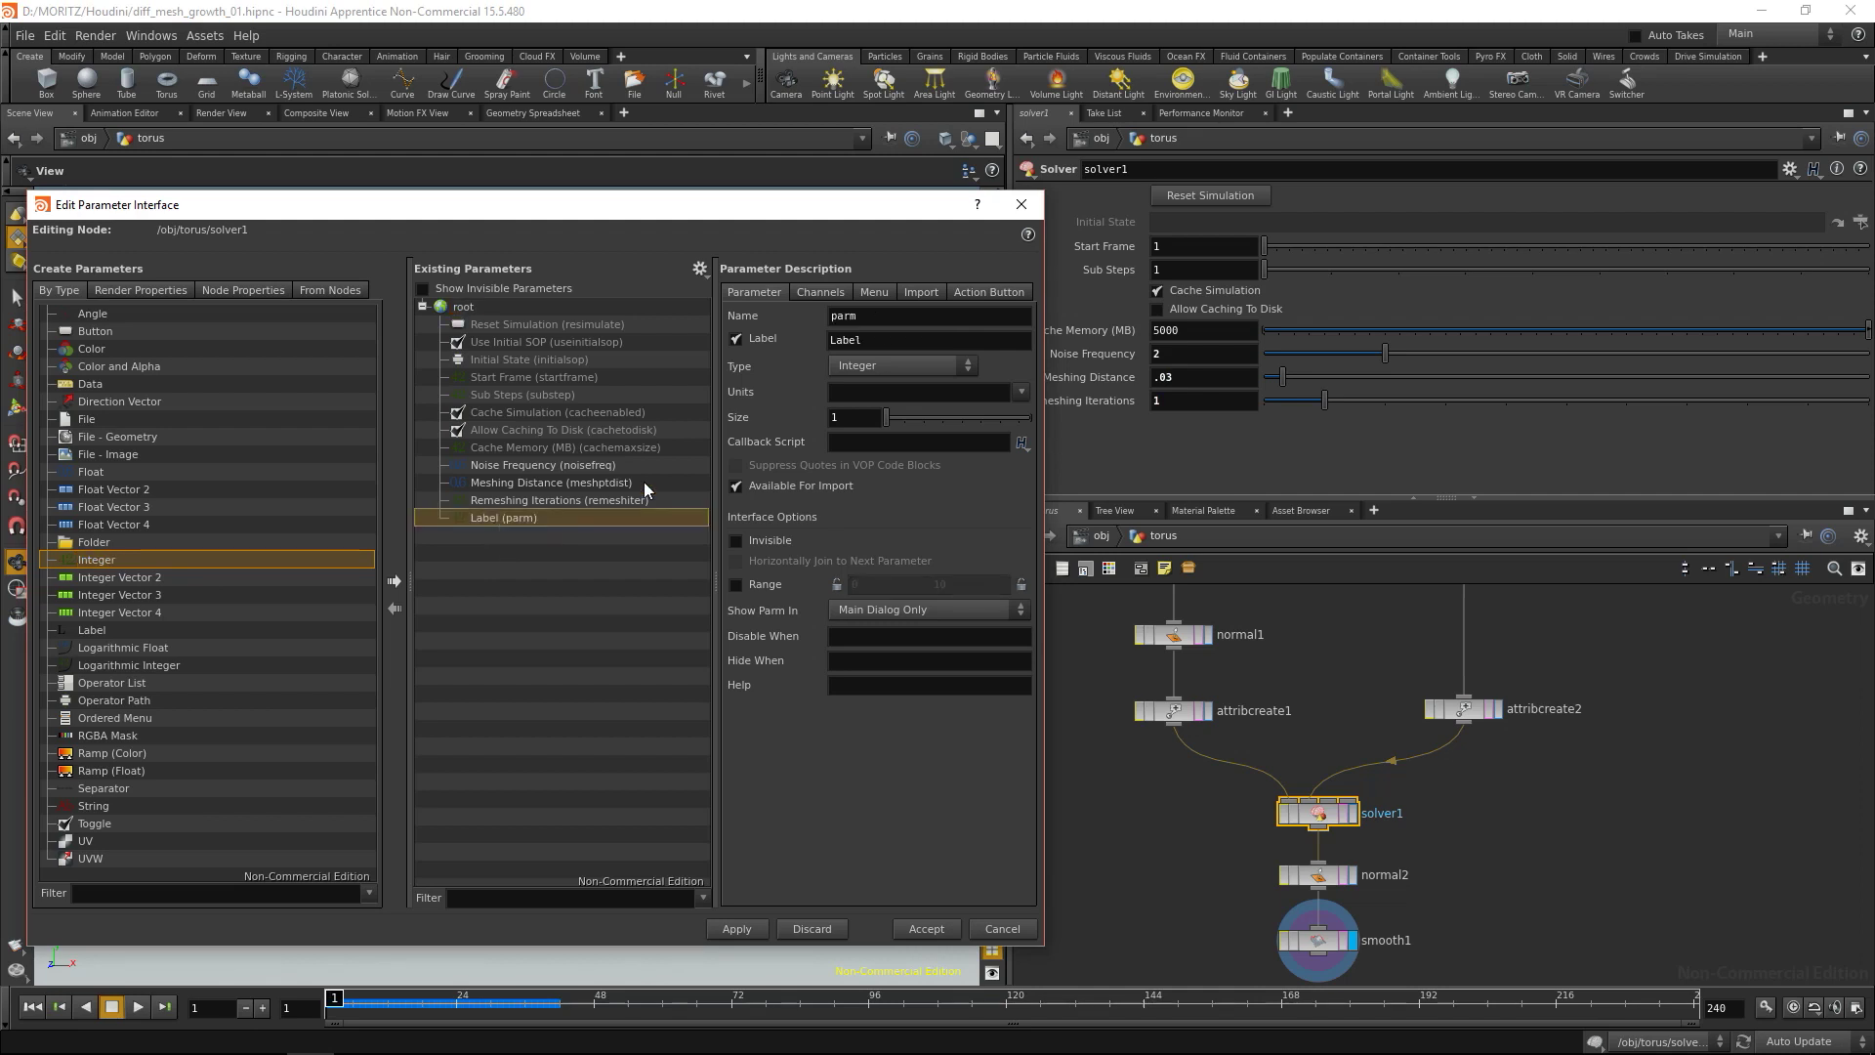
double_click(844, 315)
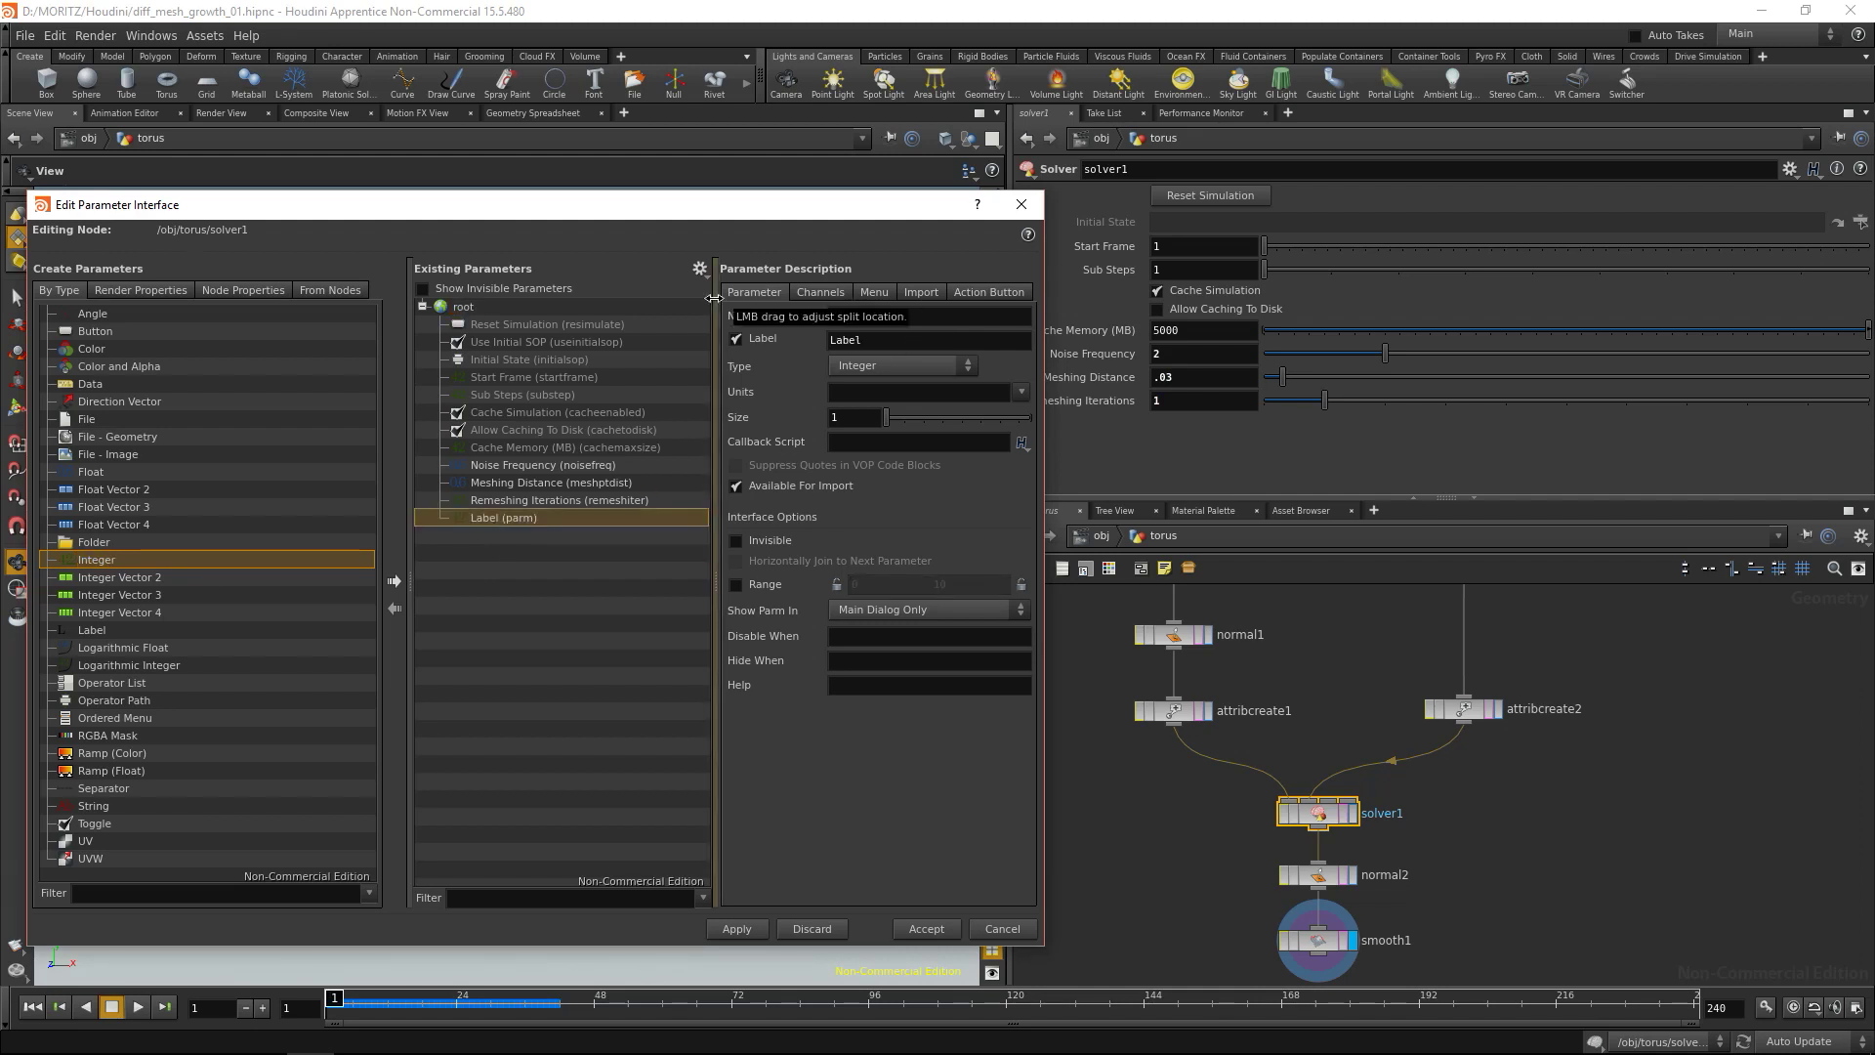
type("relaxiter")
key("Tab")
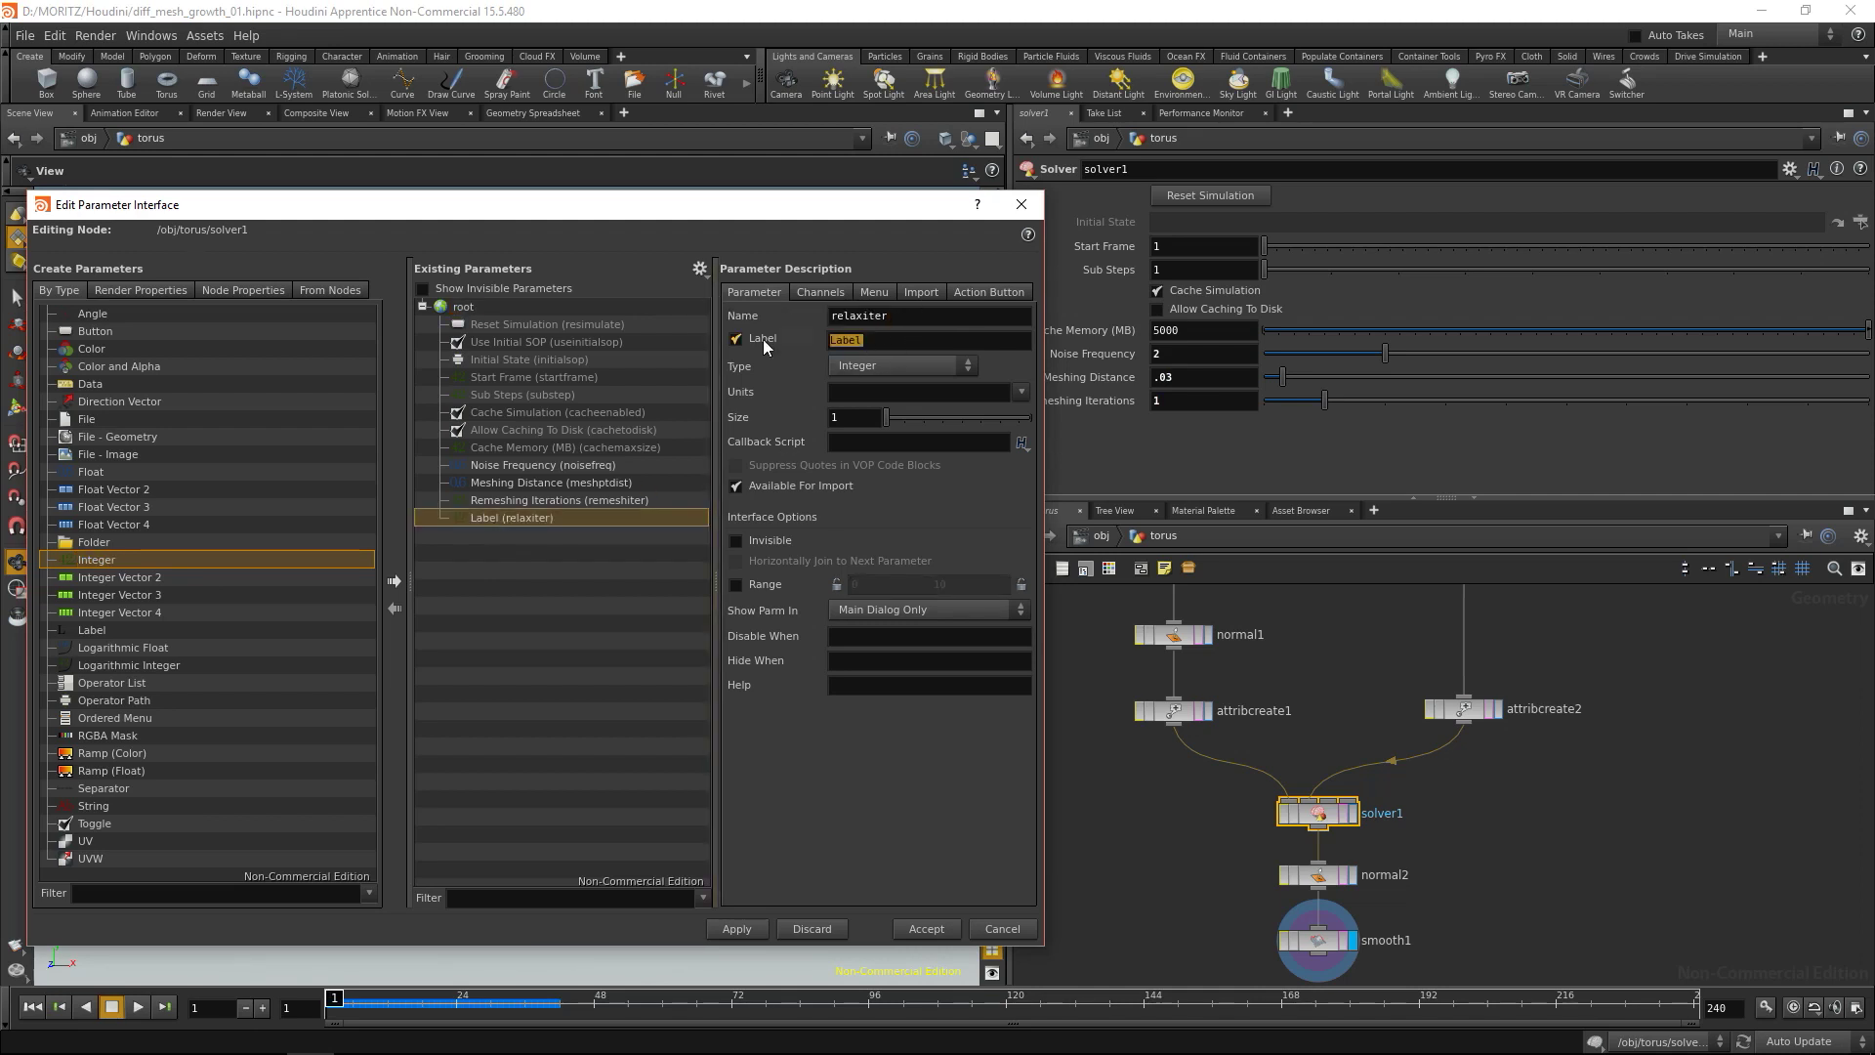
type("Relaxation Iteraions")
key("Left")
key("Left")
key("Left")
key("Left")
type("t")
left_click(737, 584)
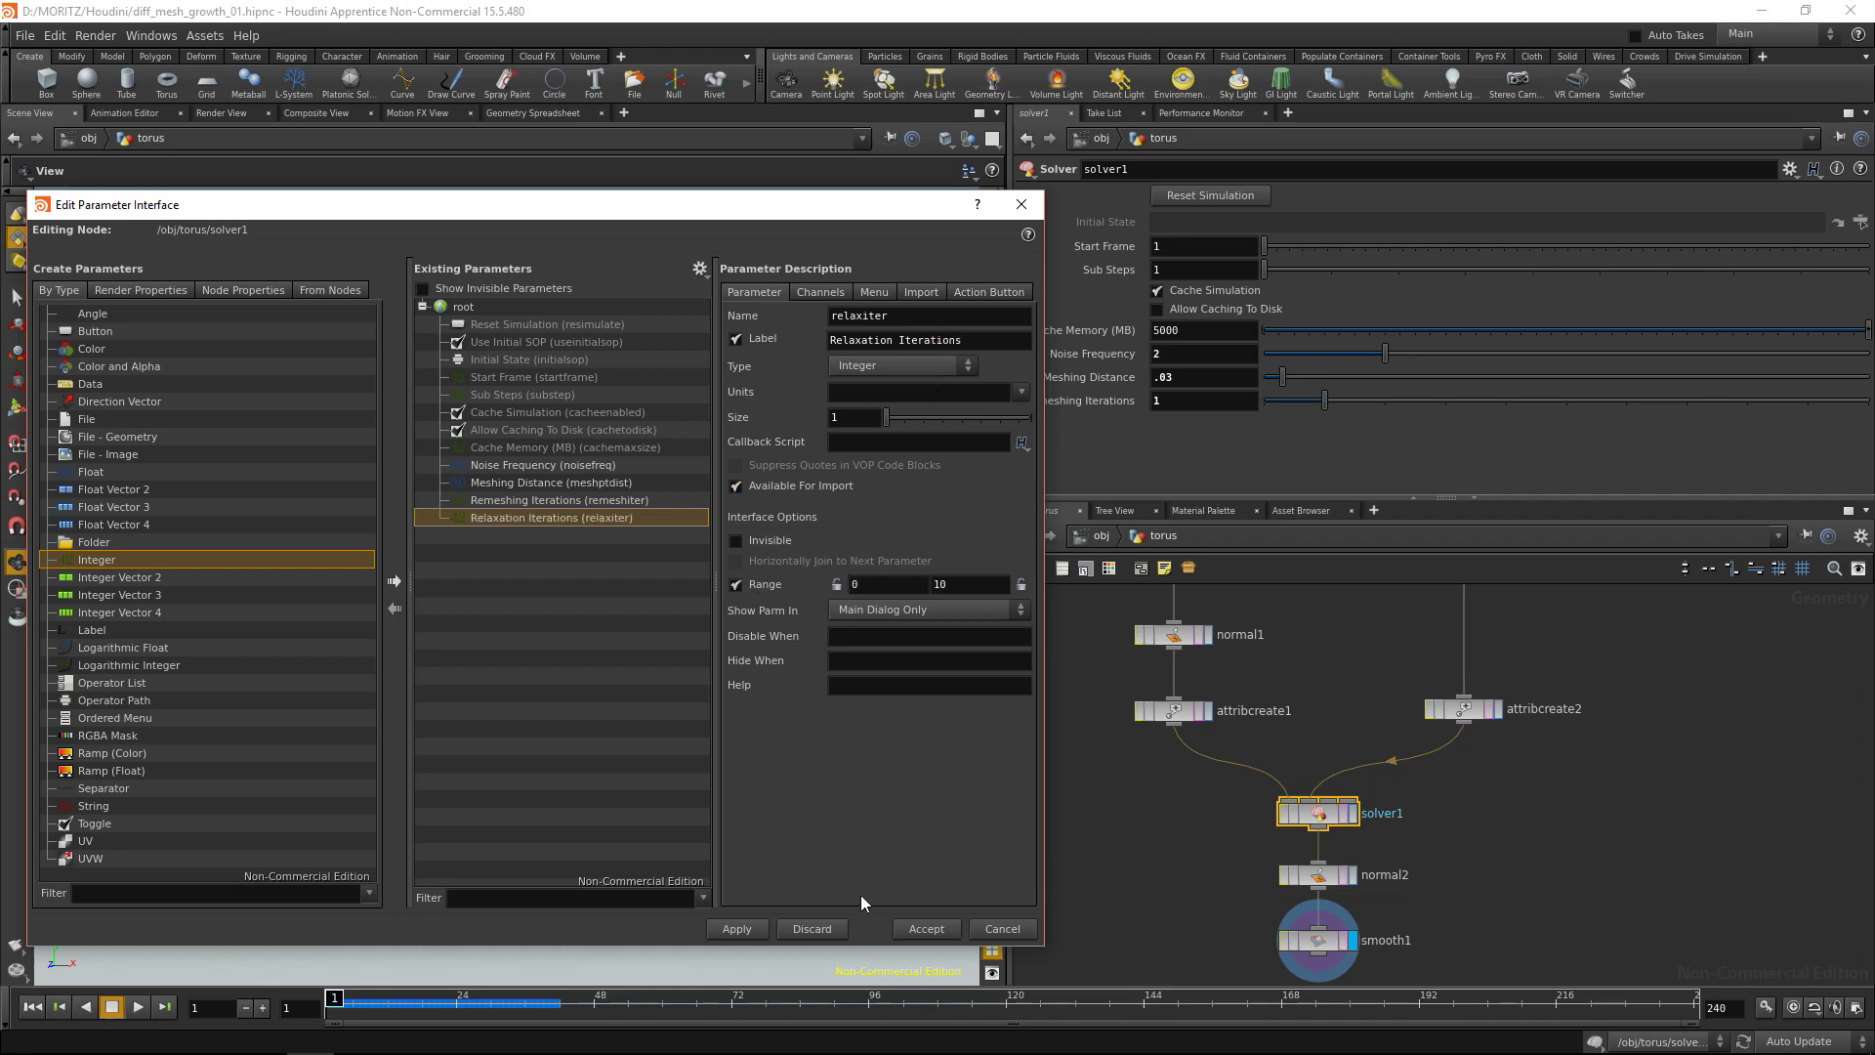
left_click(738, 929)
Set Relaxation Iterations to 2 on solver1 and add another float parameter.
left_click(1081, 431)
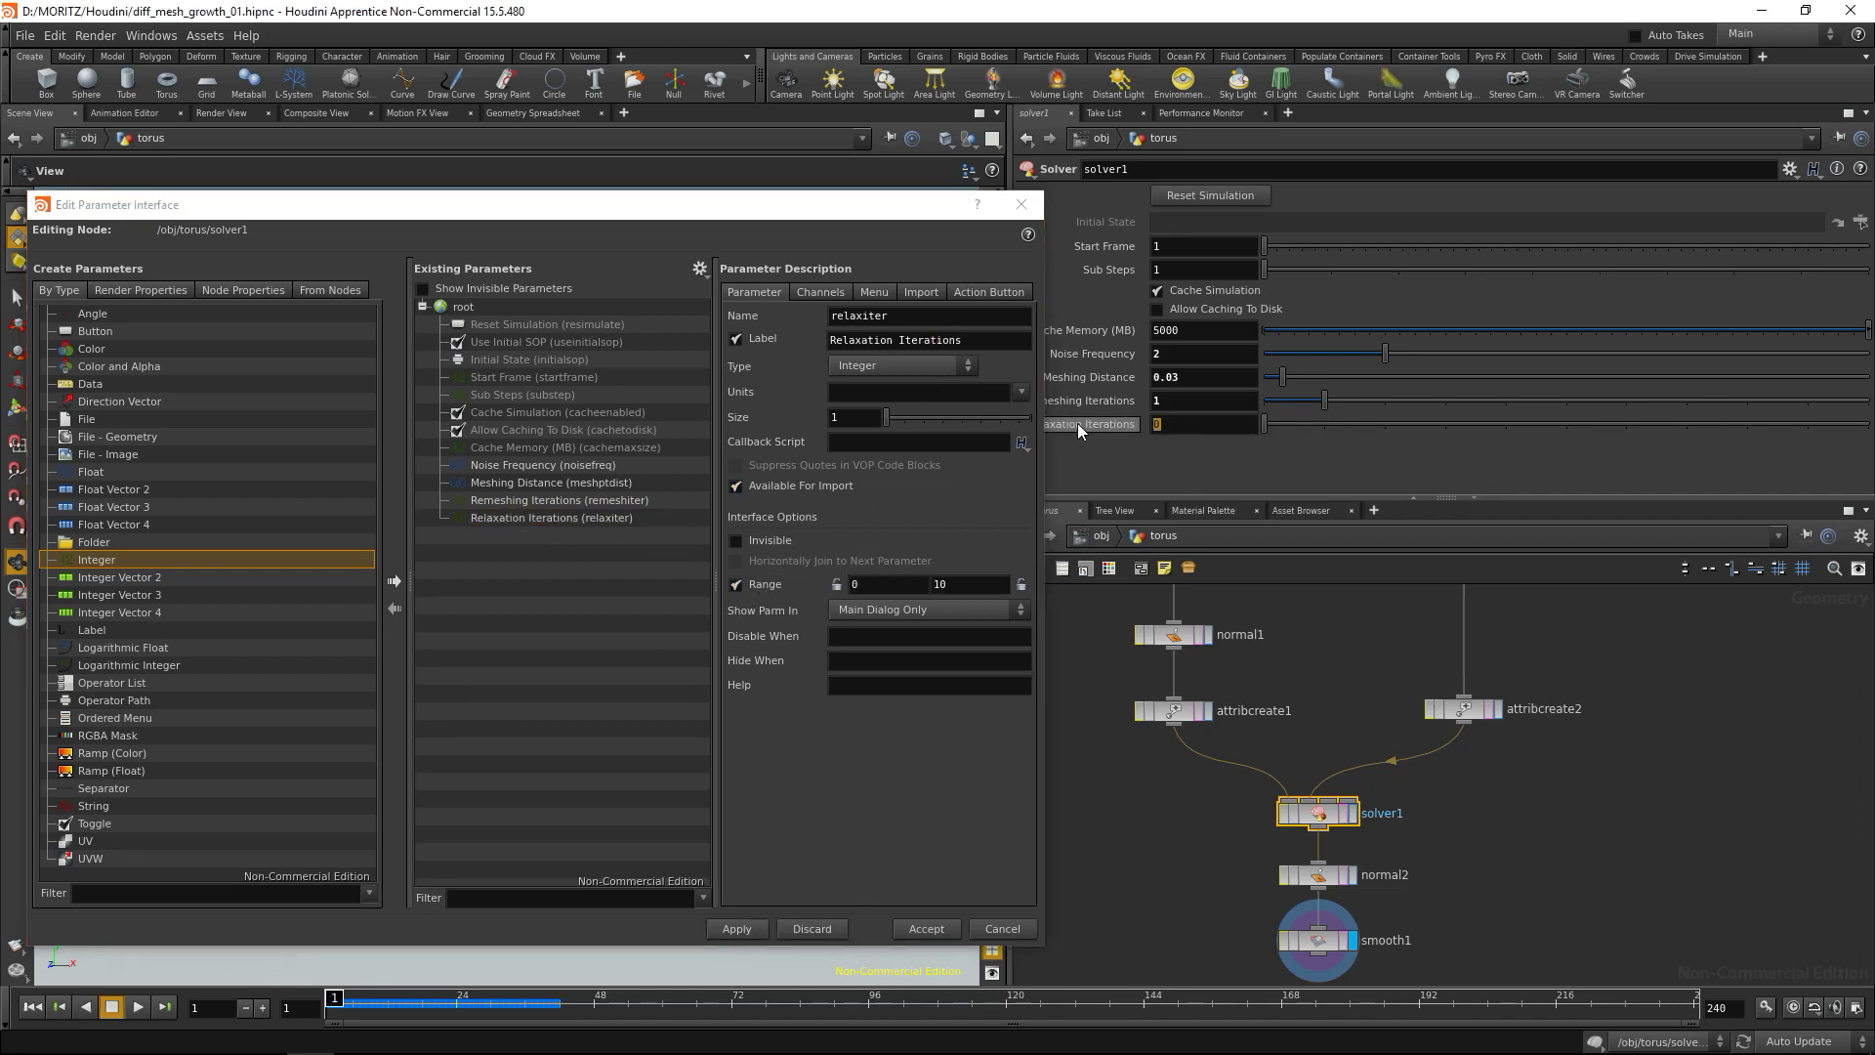
type("2")
key("Return")
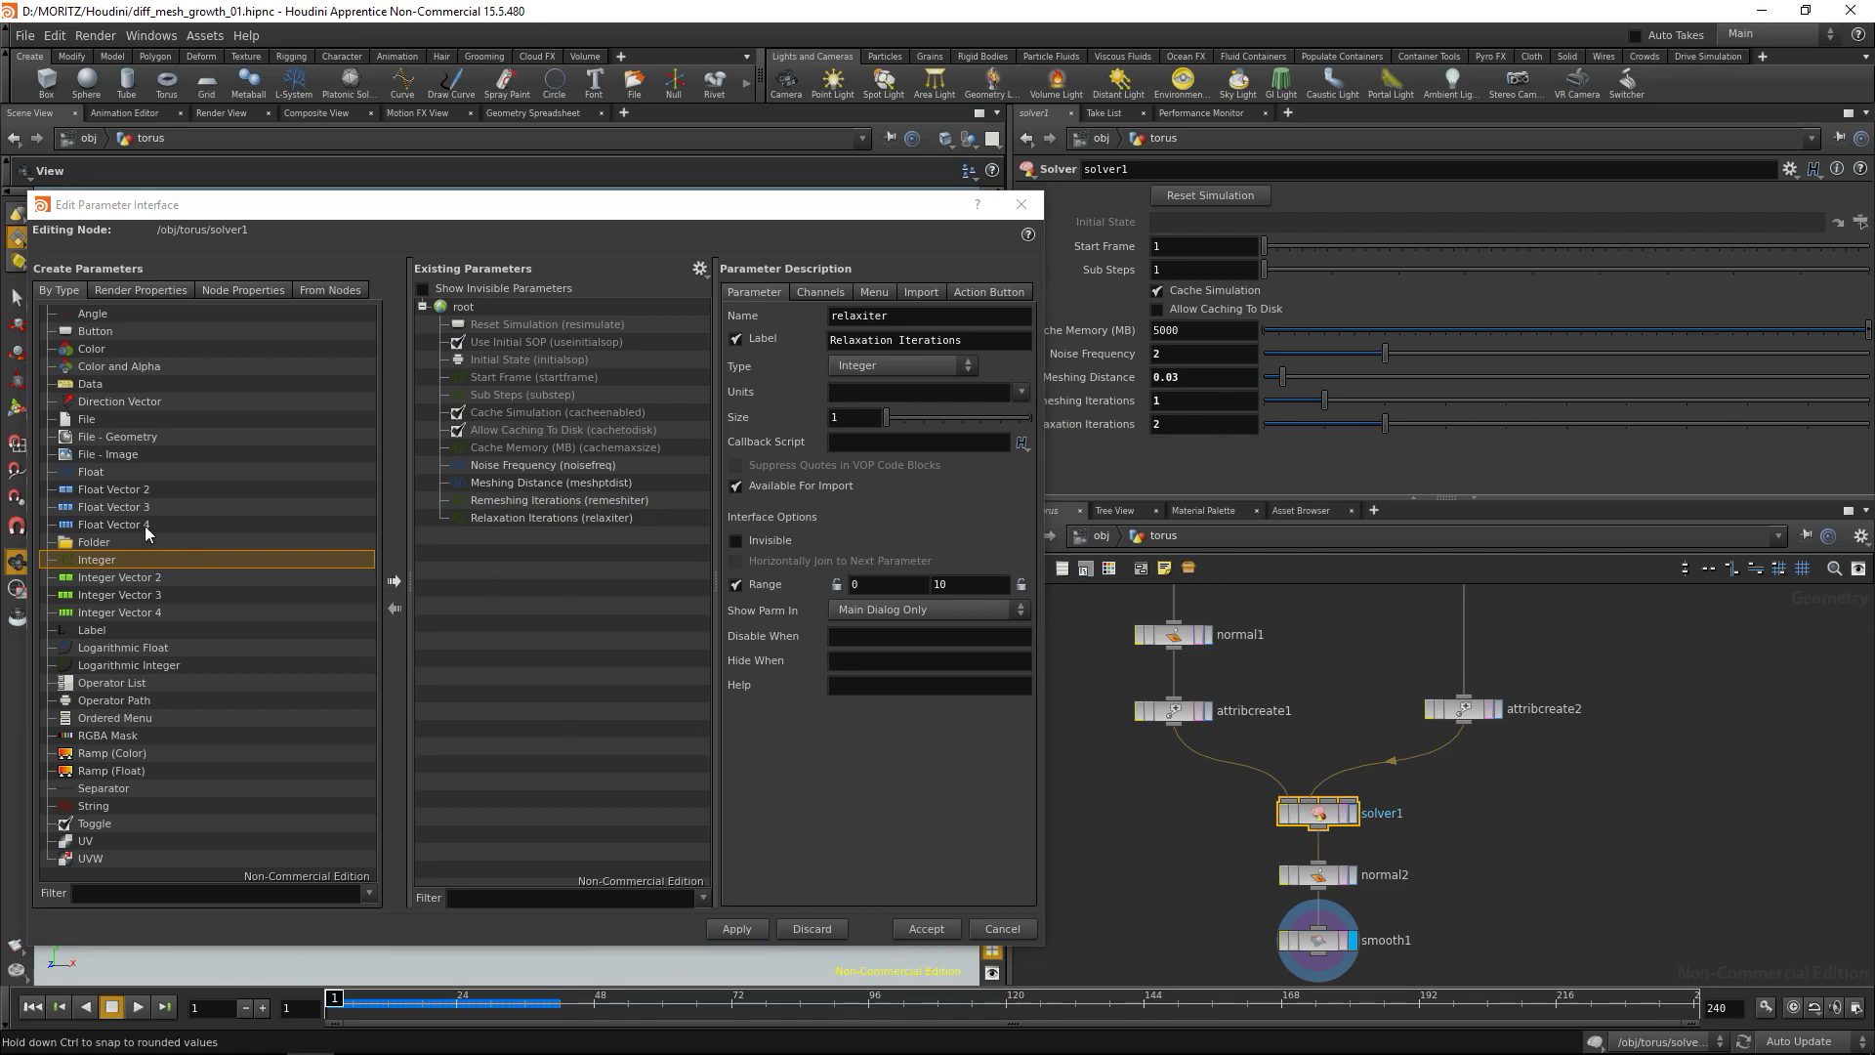
left_click_drag(93, 471, 527, 536)
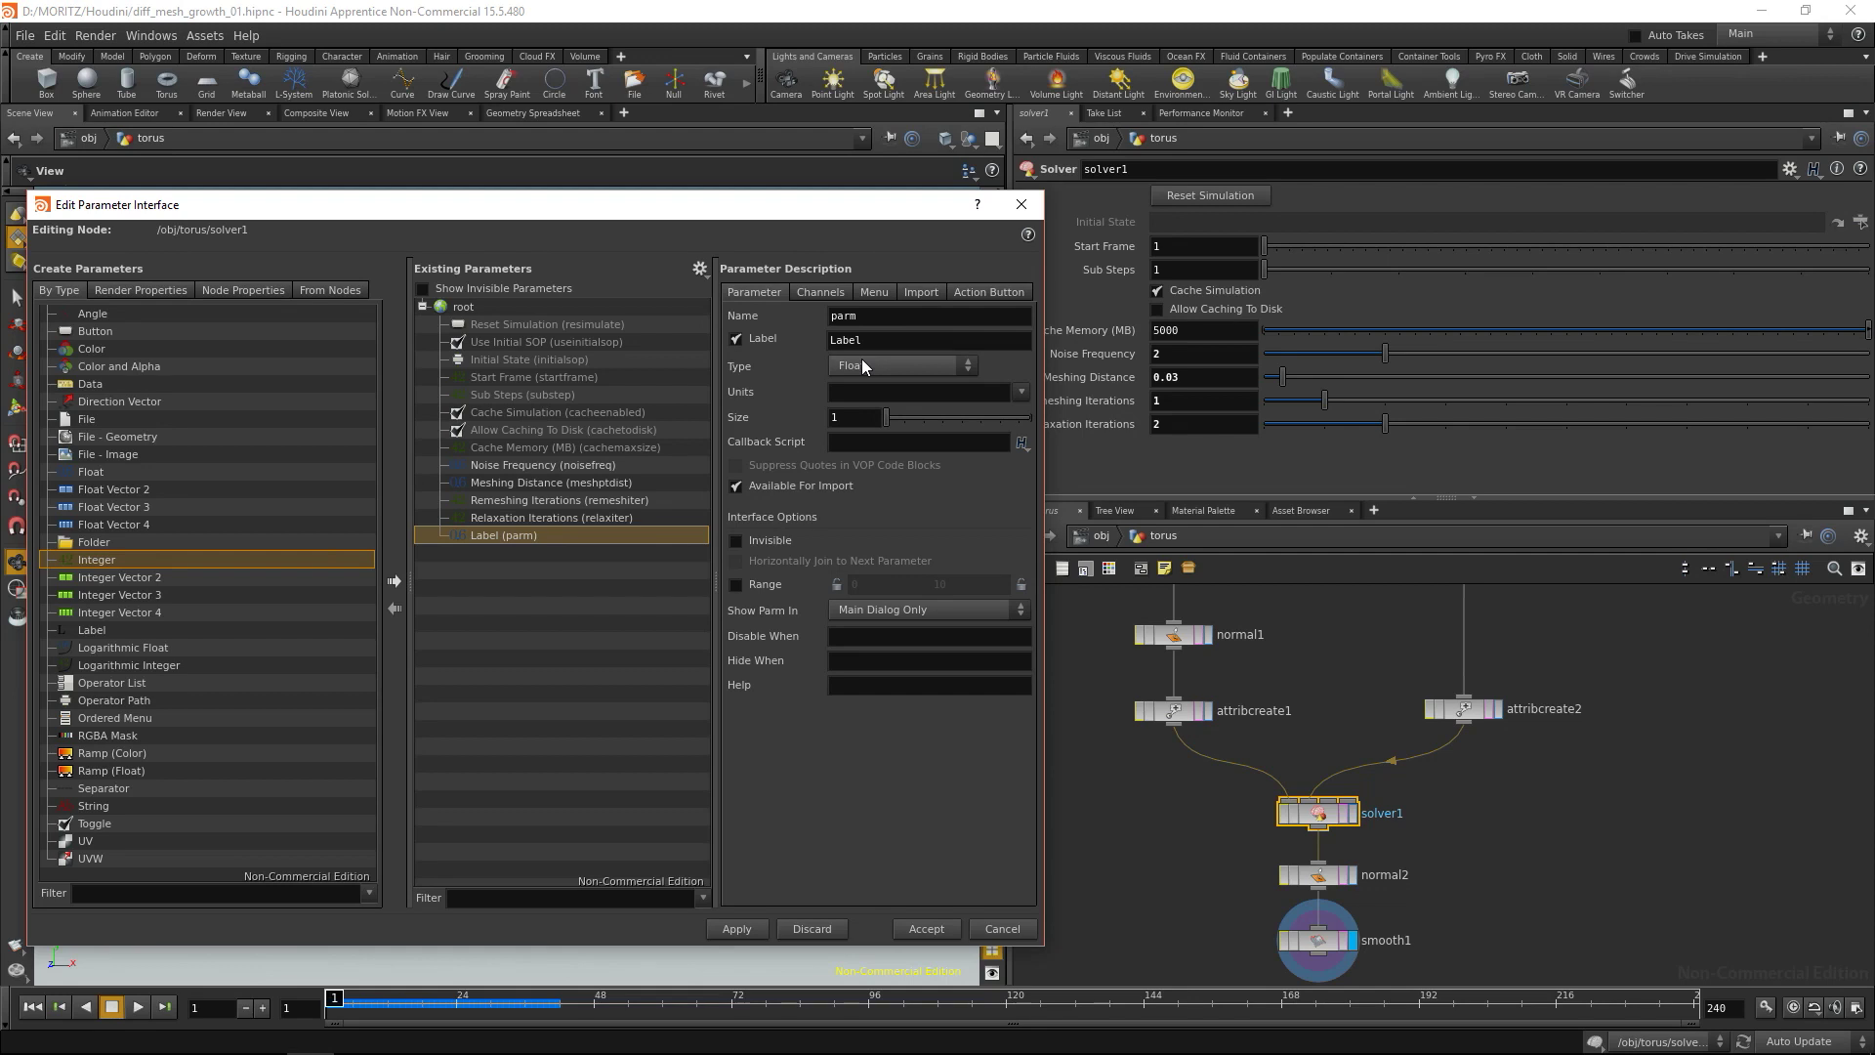
Name the new float pscale / PScale with a 0–1 range and apply it.
double_click(841, 316)
type("pscl")
type("le")
key("Tab")
type("PScale")
left_click(736, 584)
key("BackSpace")
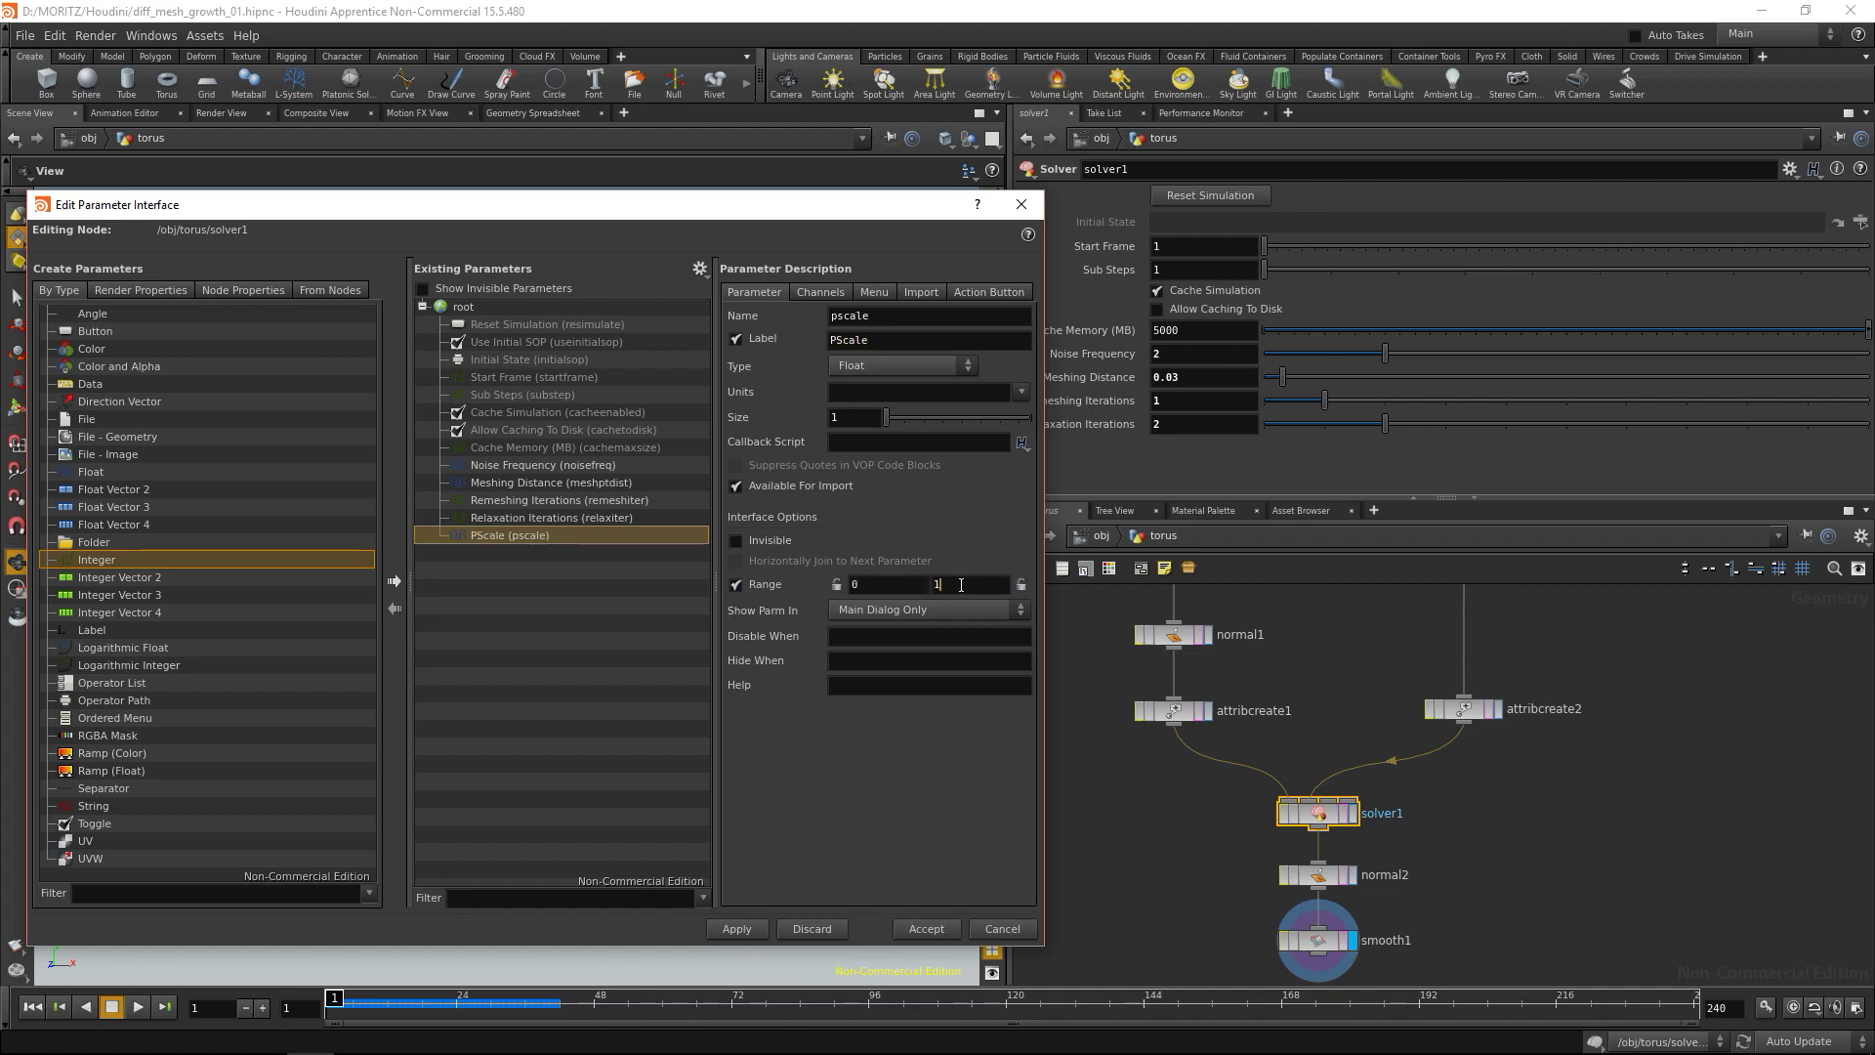
left_click(748, 932)
Set solver1's PScale value to 0.025 and return to the parameter editor.
left_click(1182, 448)
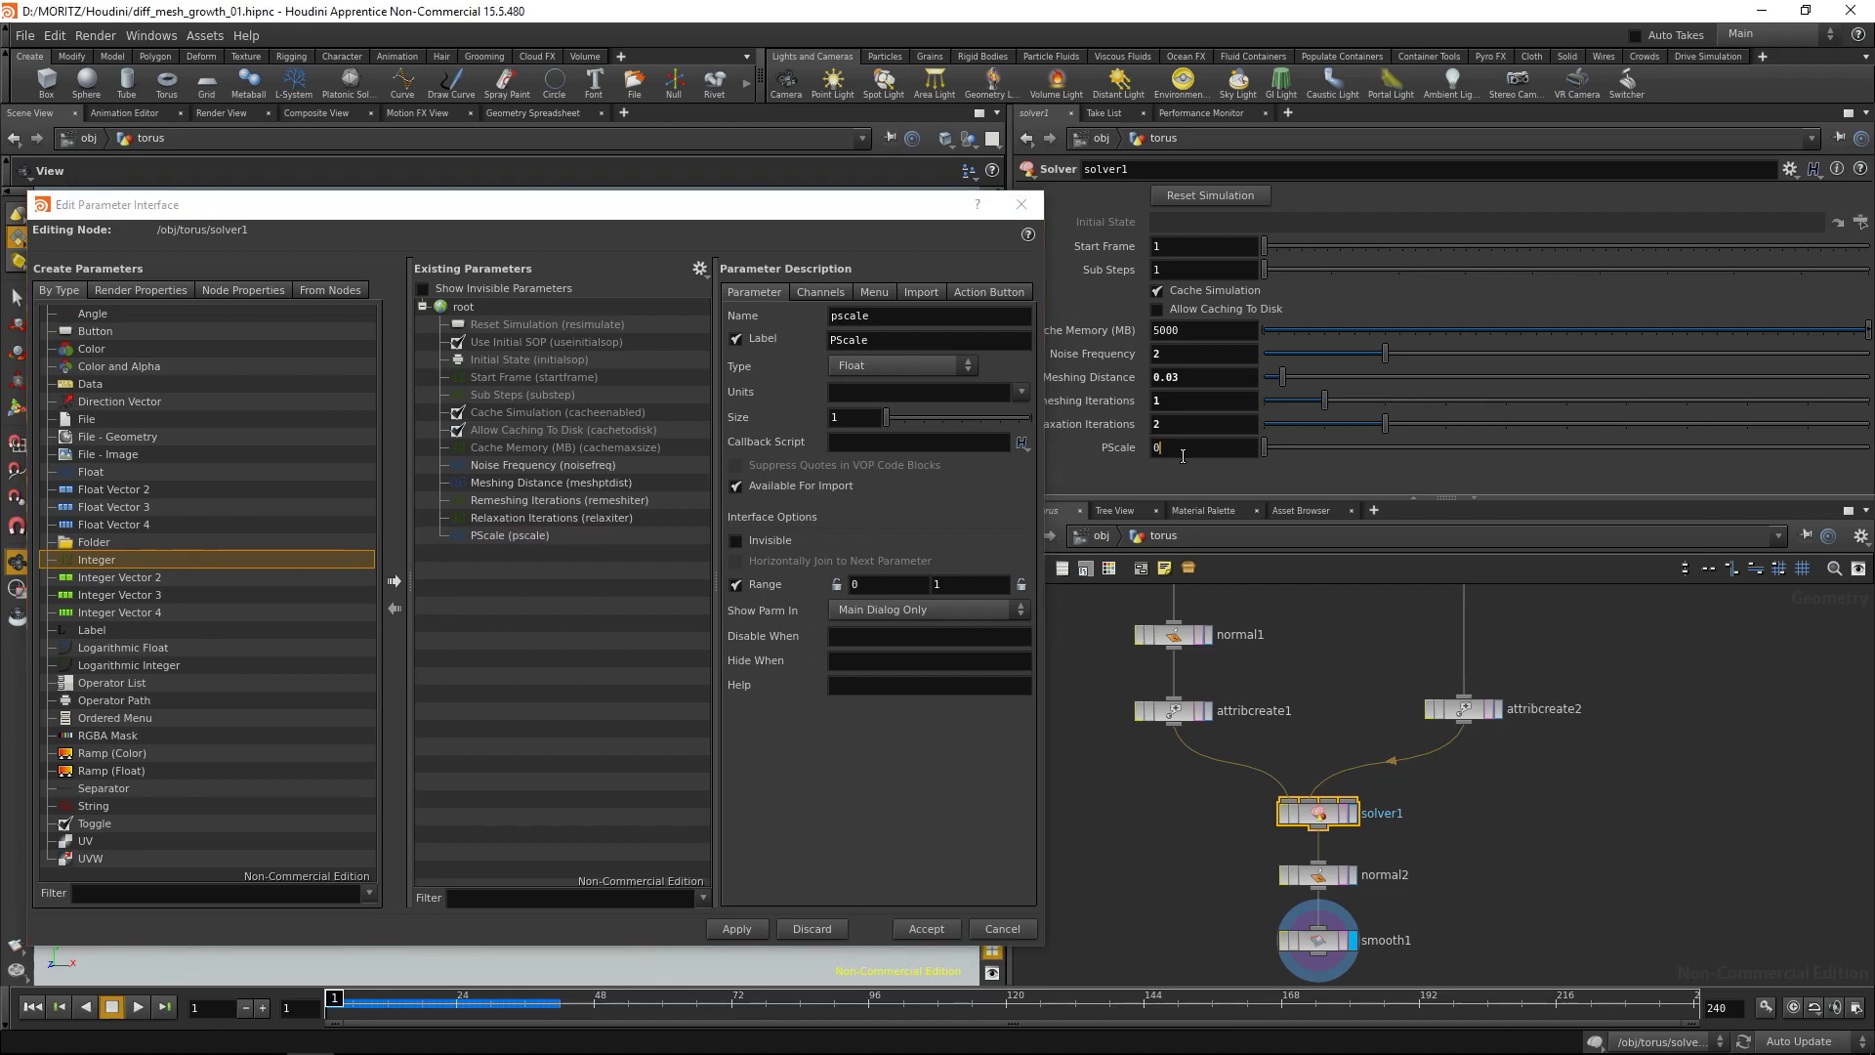
type(".025")
key("Return")
left_click(576, 783)
Add integer parameter smoothiter, labelled Smoothing Iterations, and set it to 8 on the solver.
left_click_drag(96, 559, 473, 548)
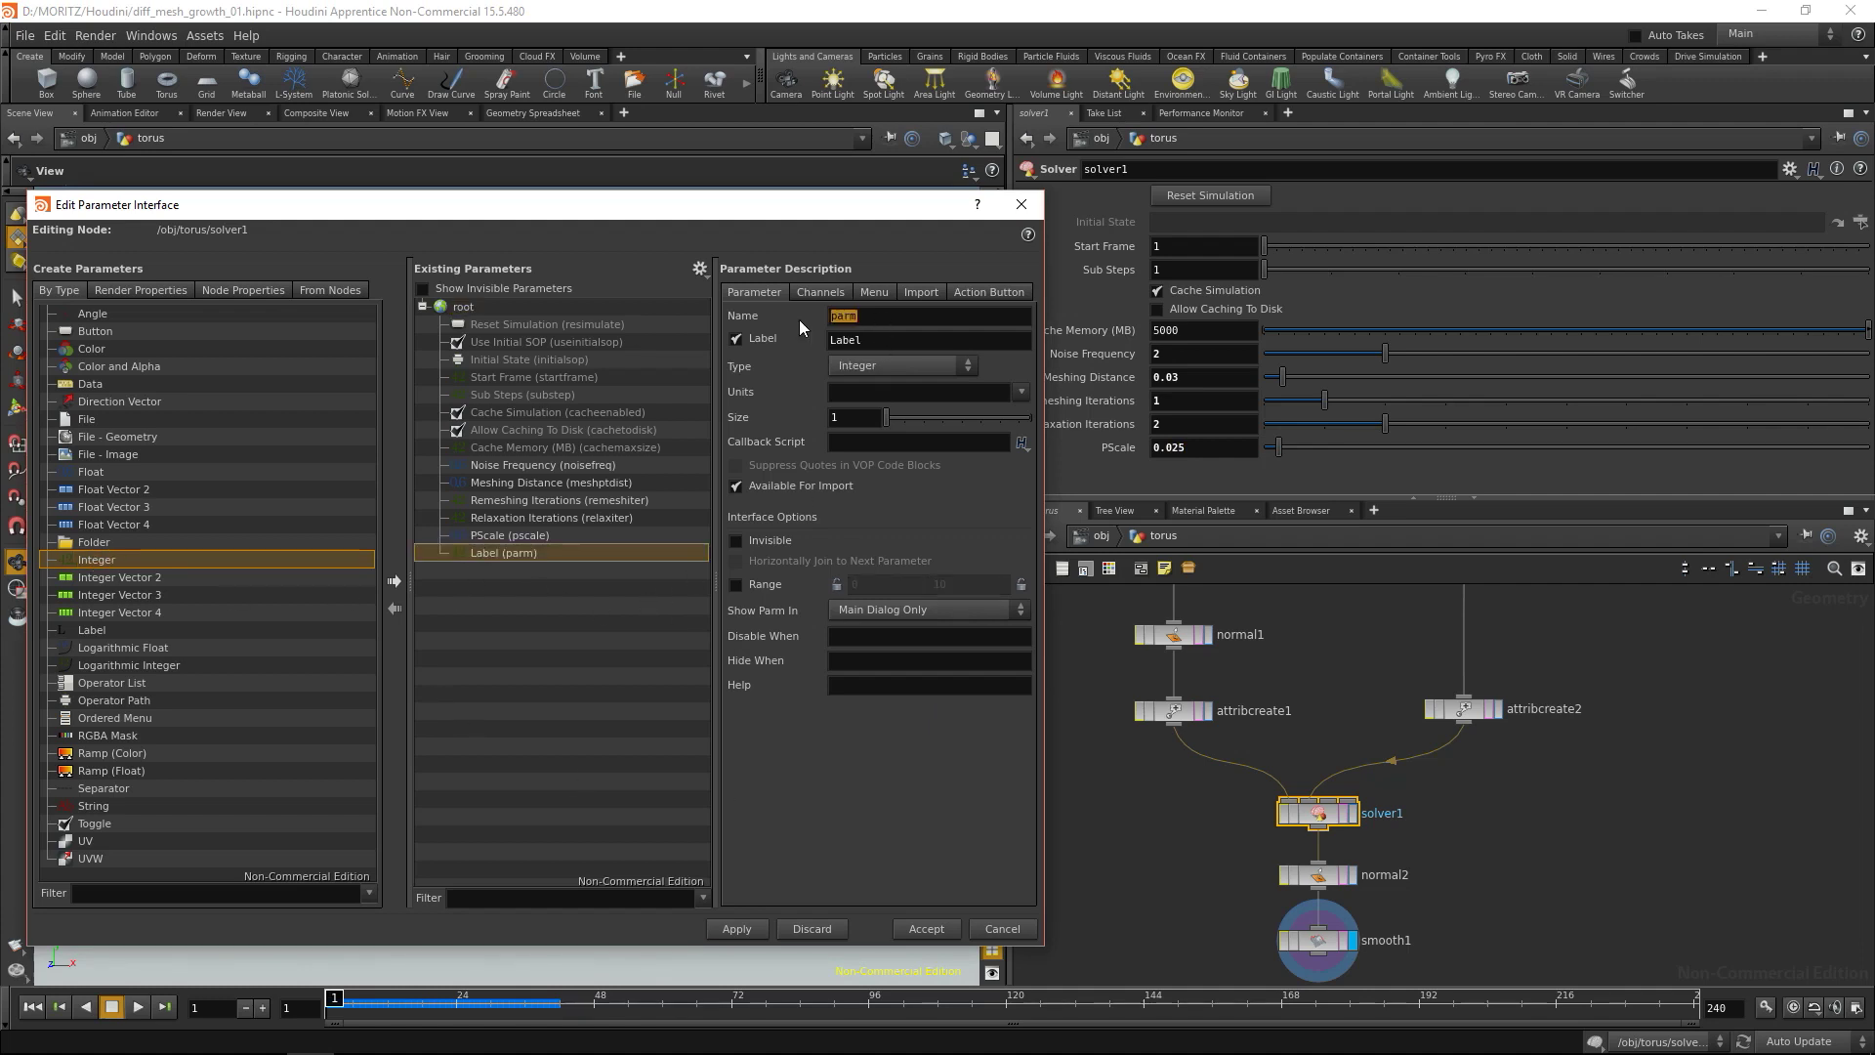
type("smoothiter")
key("Tab")
type("Smoothing Iterations")
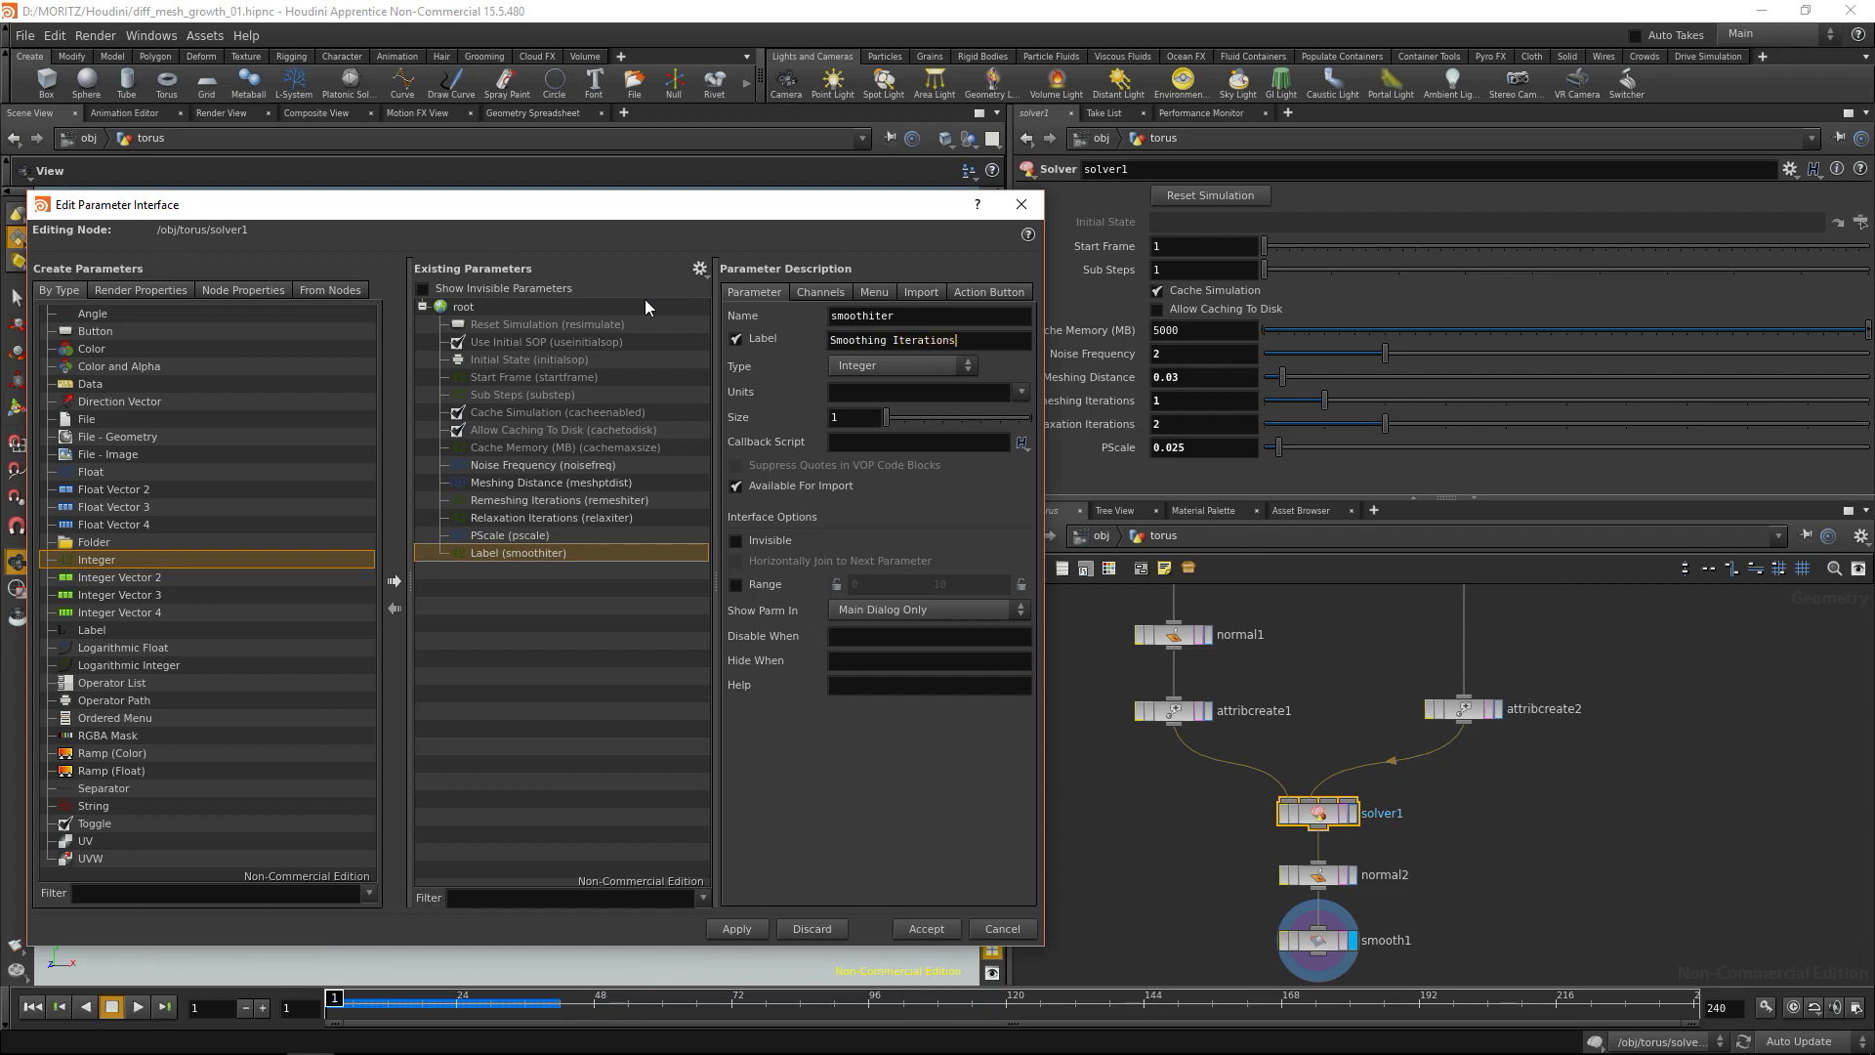
left_click(737, 929)
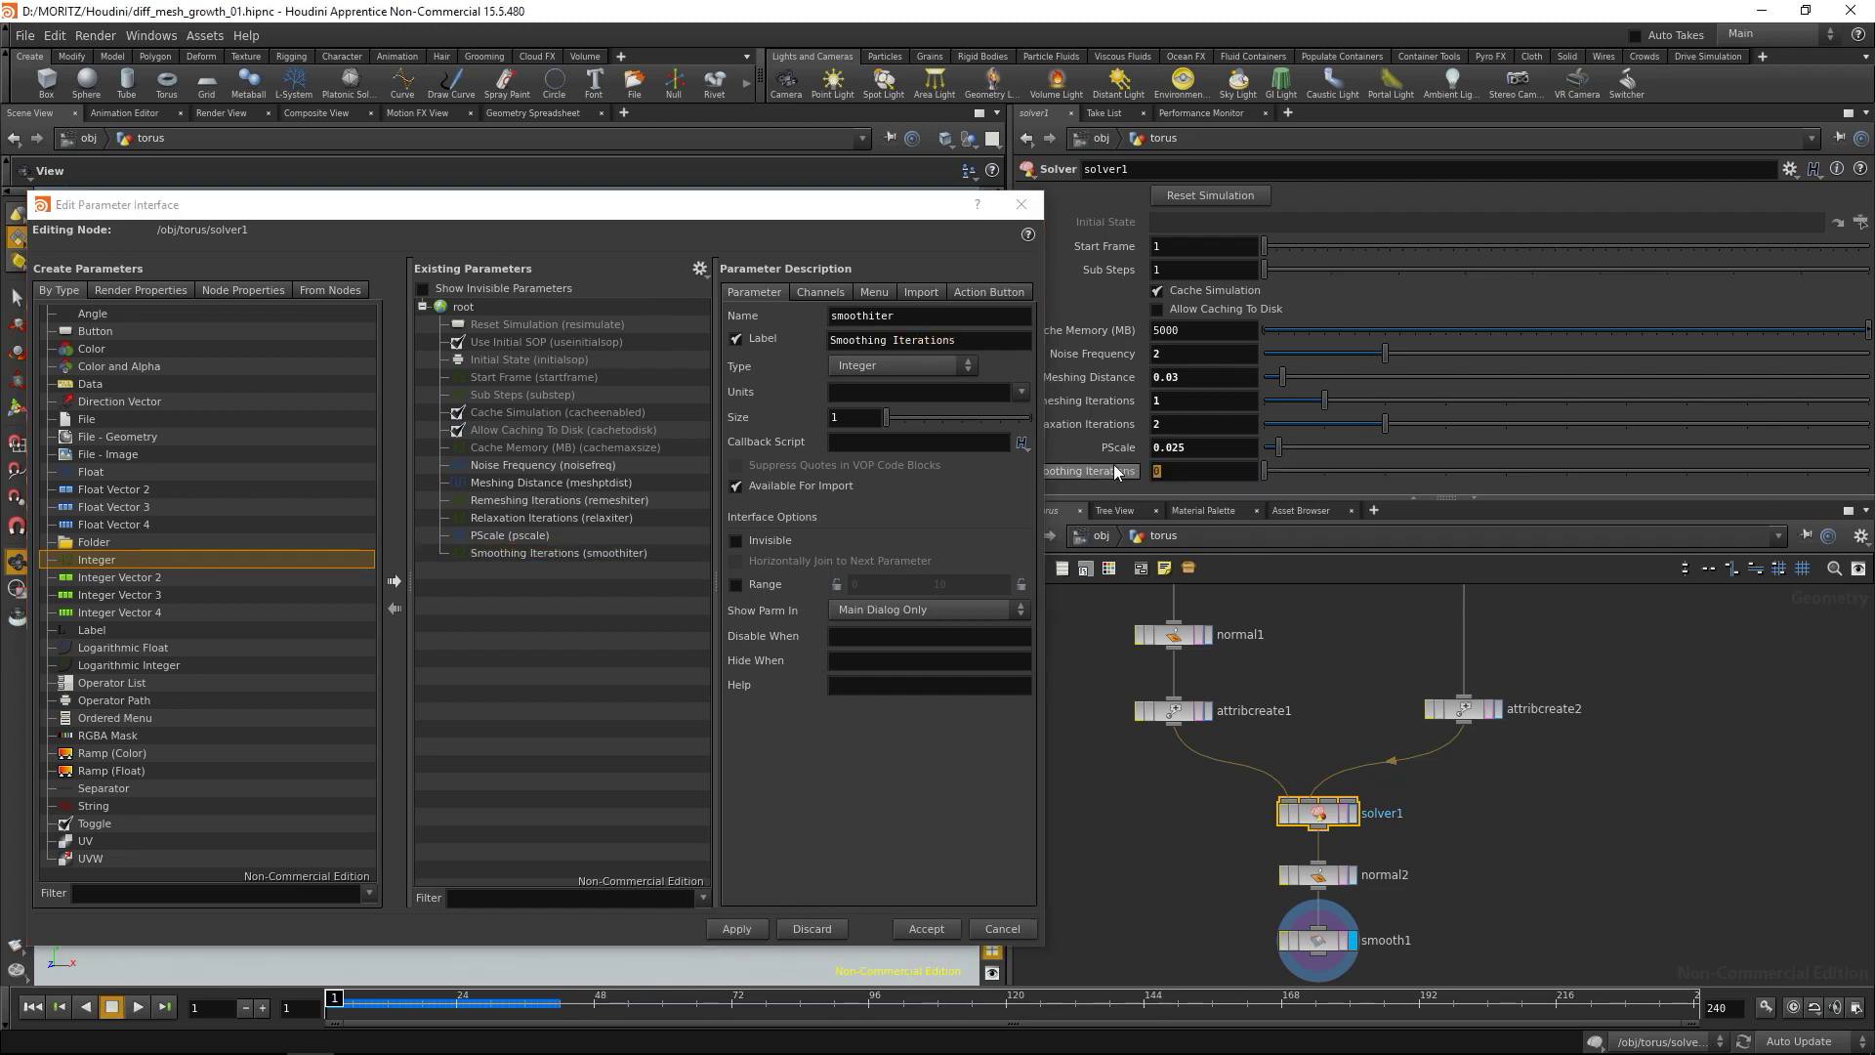
type("8")
key("Return")
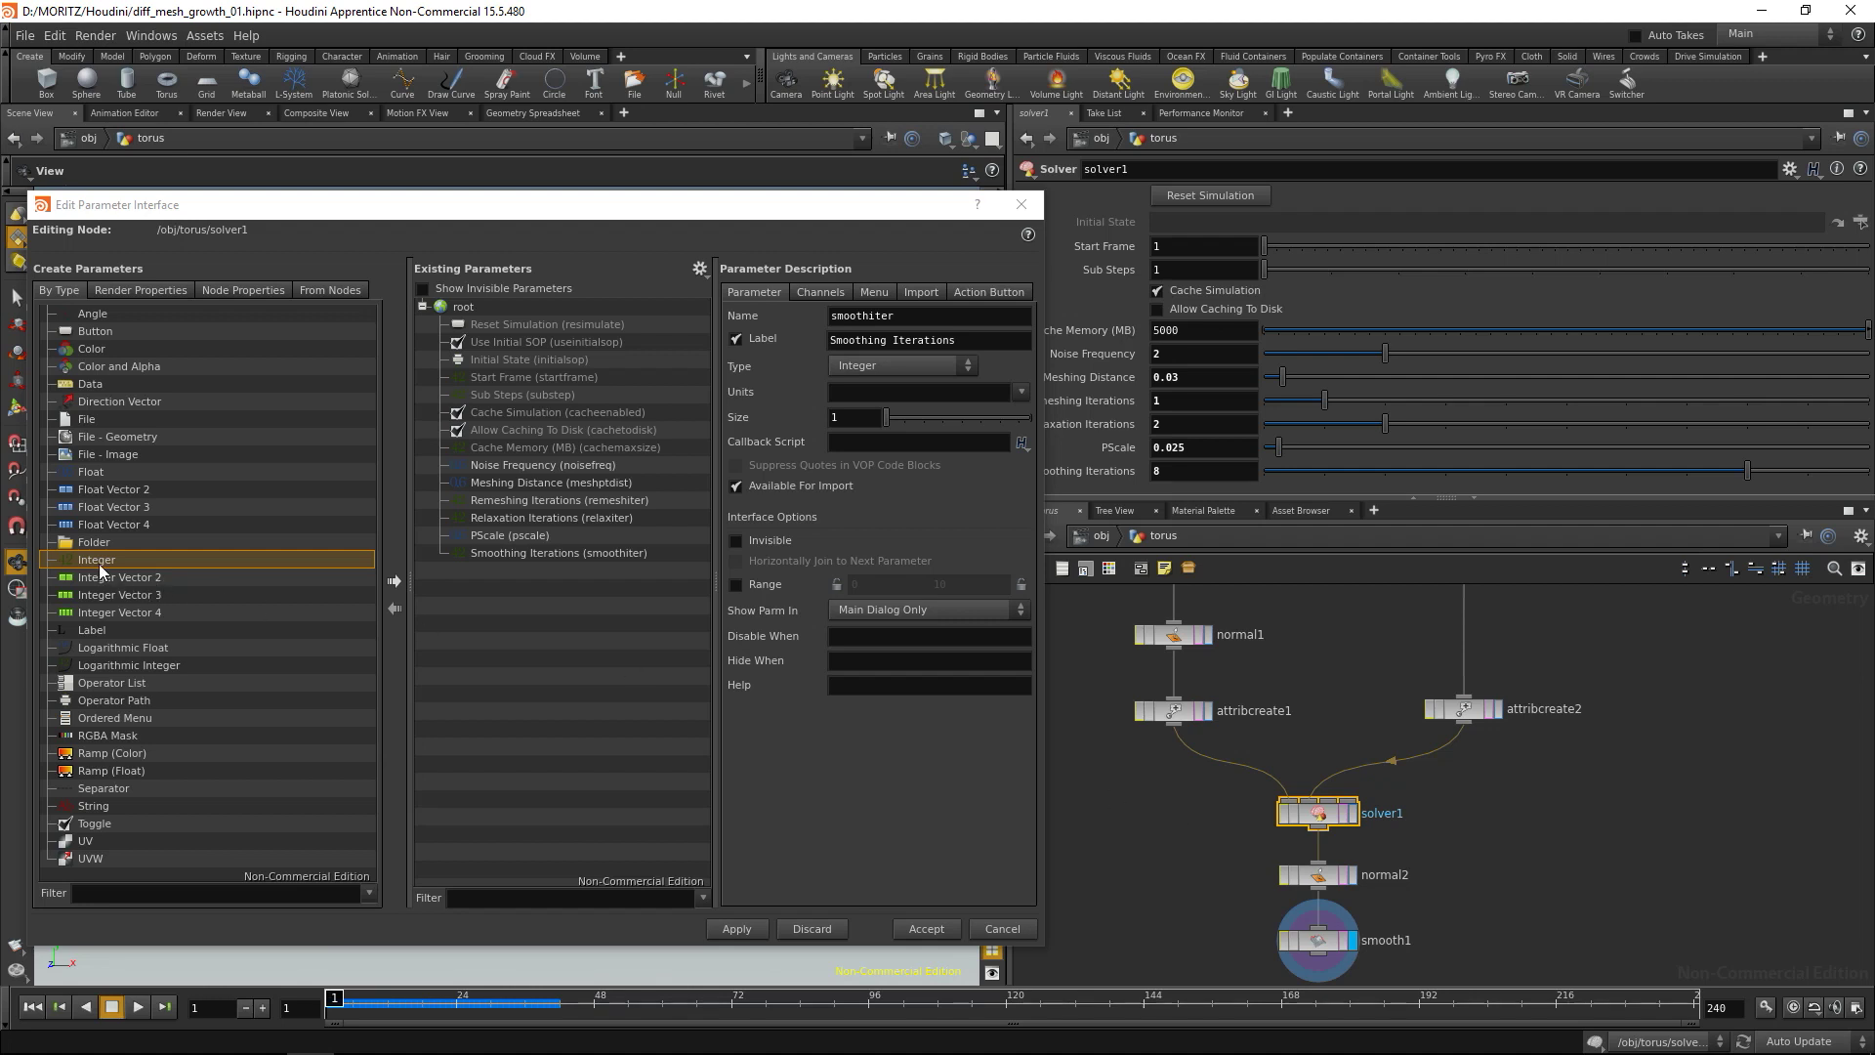
Add float transferrad / Attrib Transfer Radius with range maximum 2 and apply it.
left_click_drag(90, 472, 503, 576)
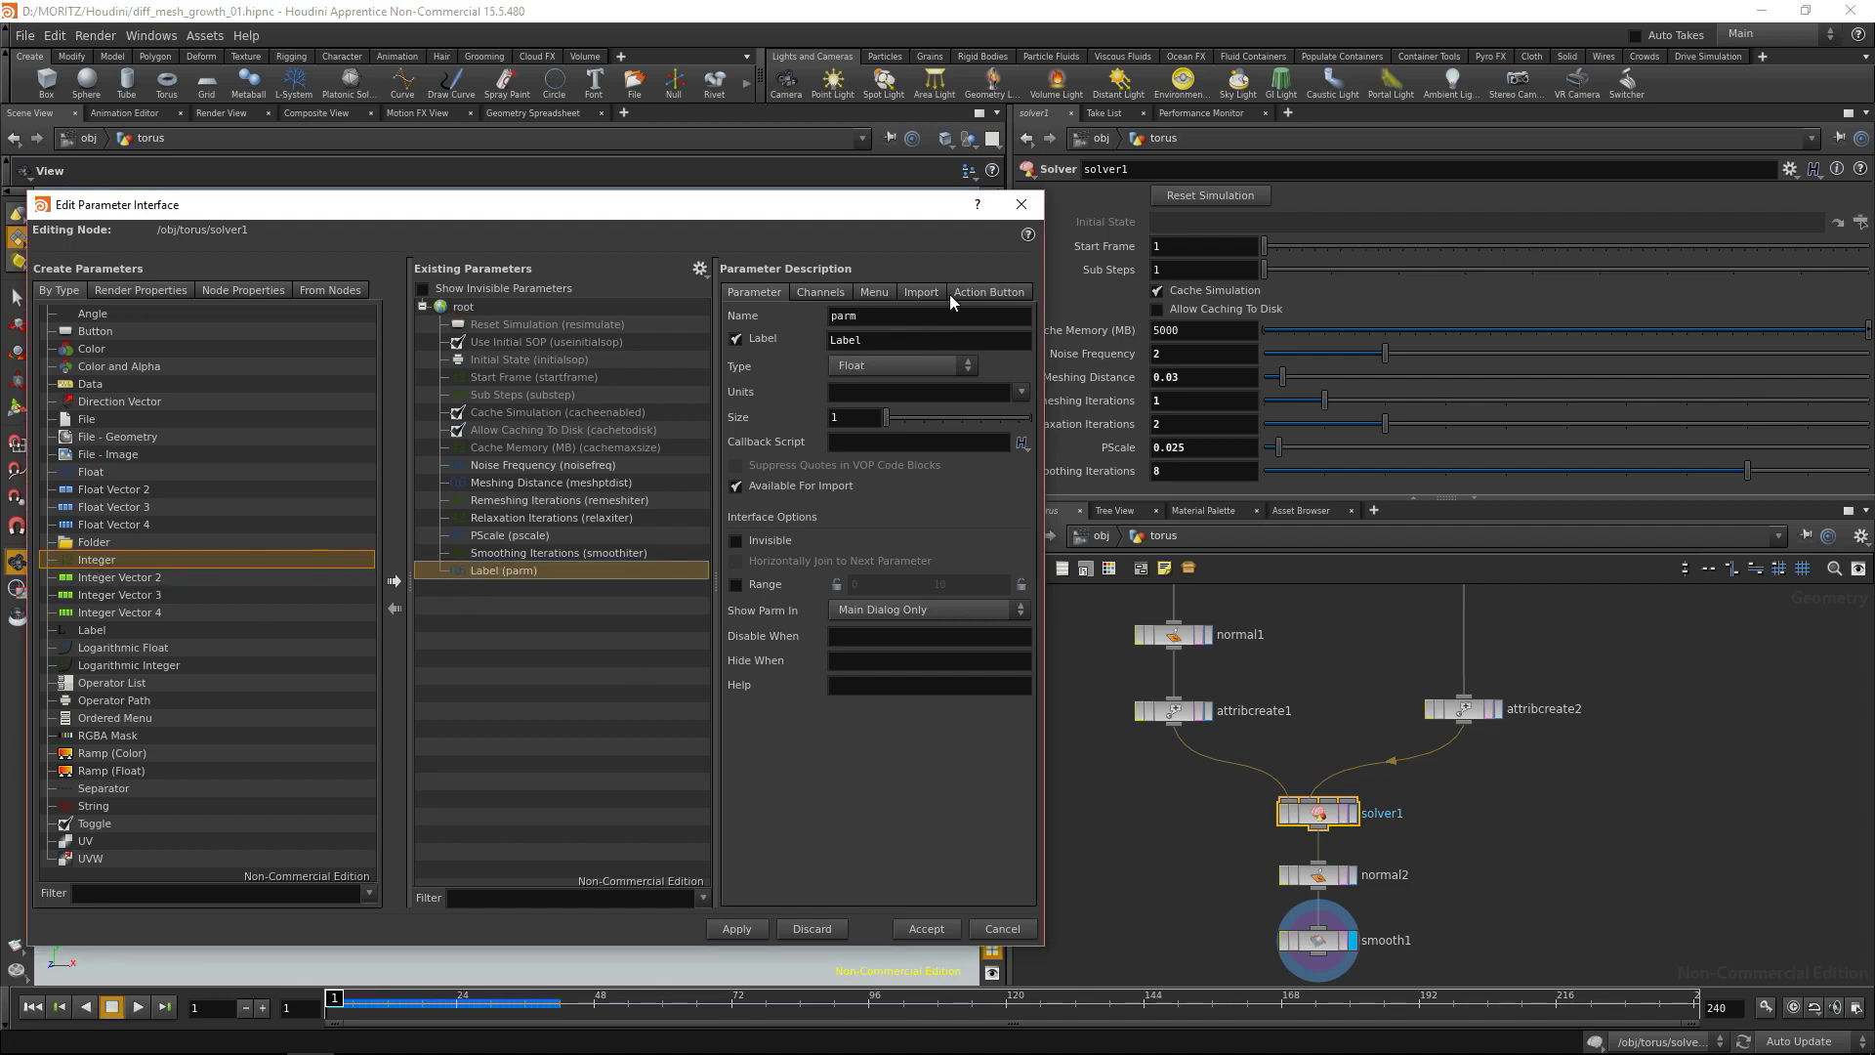
double_click(845, 316)
type("transferrad")
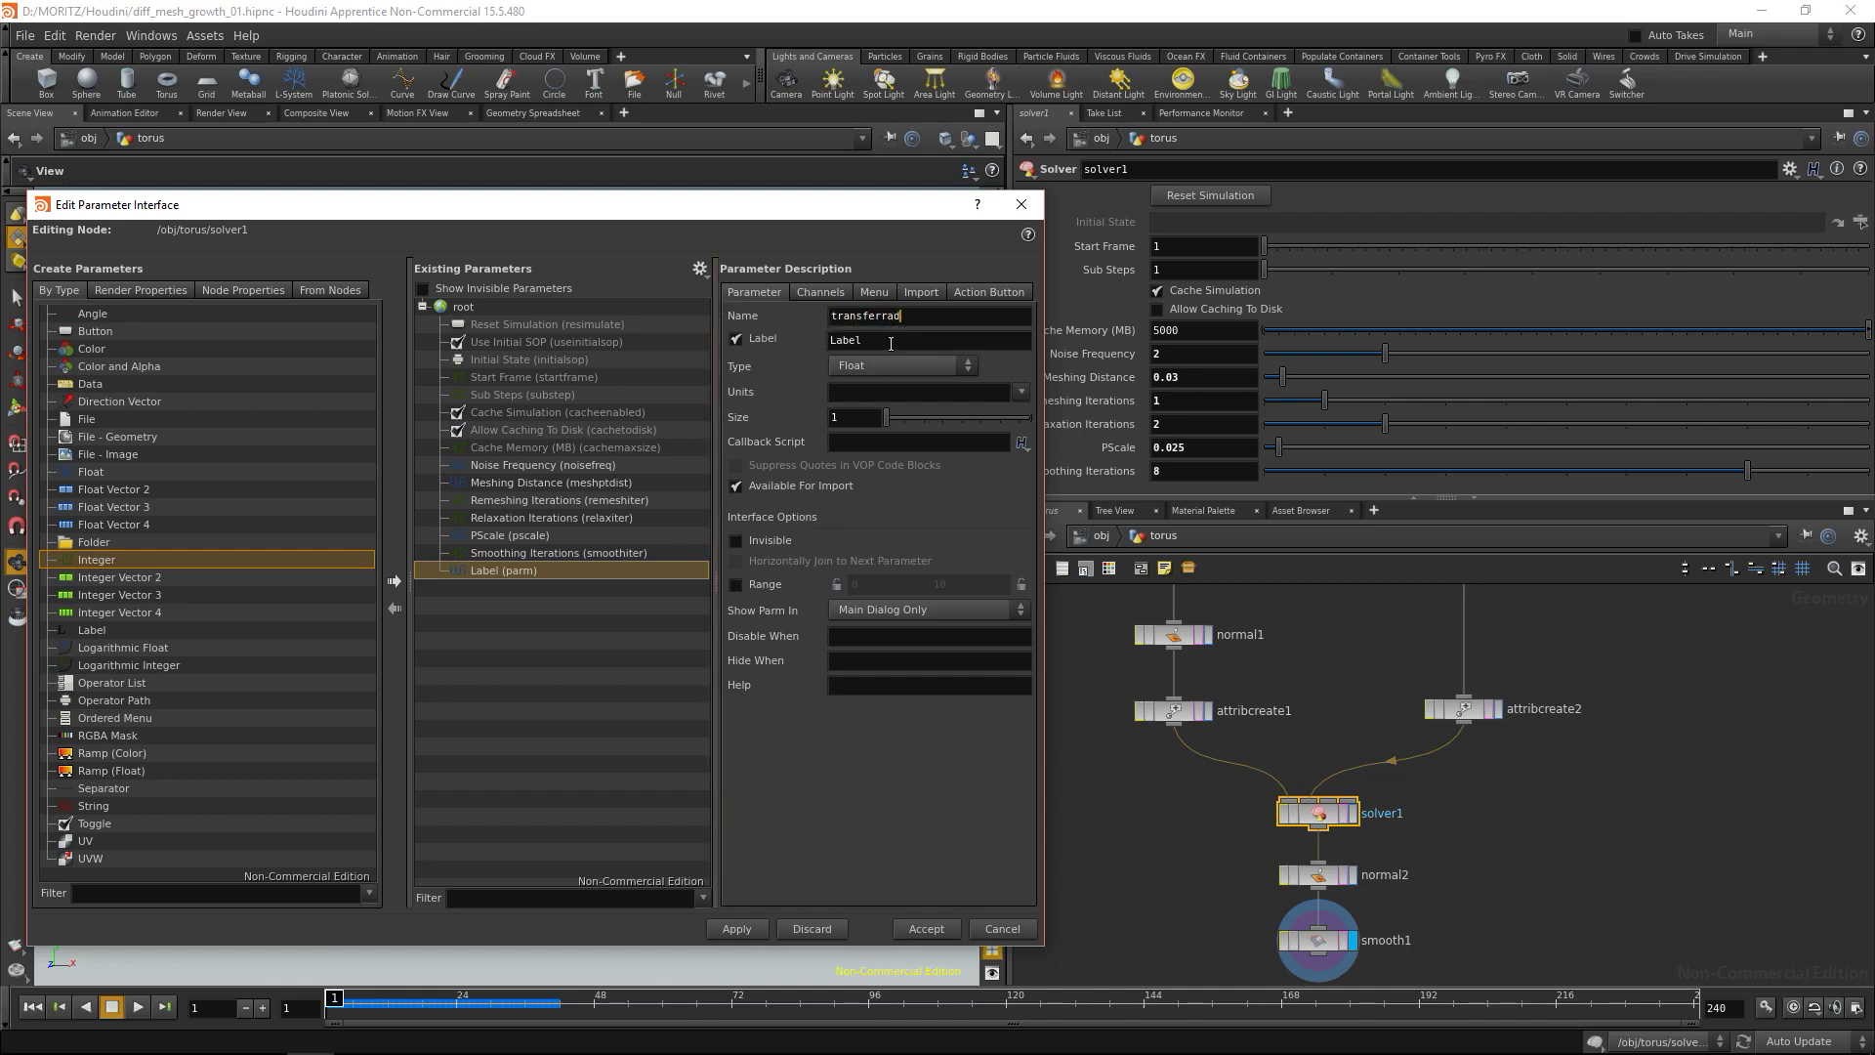
key("Tab")
type("Attrib Transfer Radius")
left_click(738, 583)
key("BackSpace")
key("BackSpace")
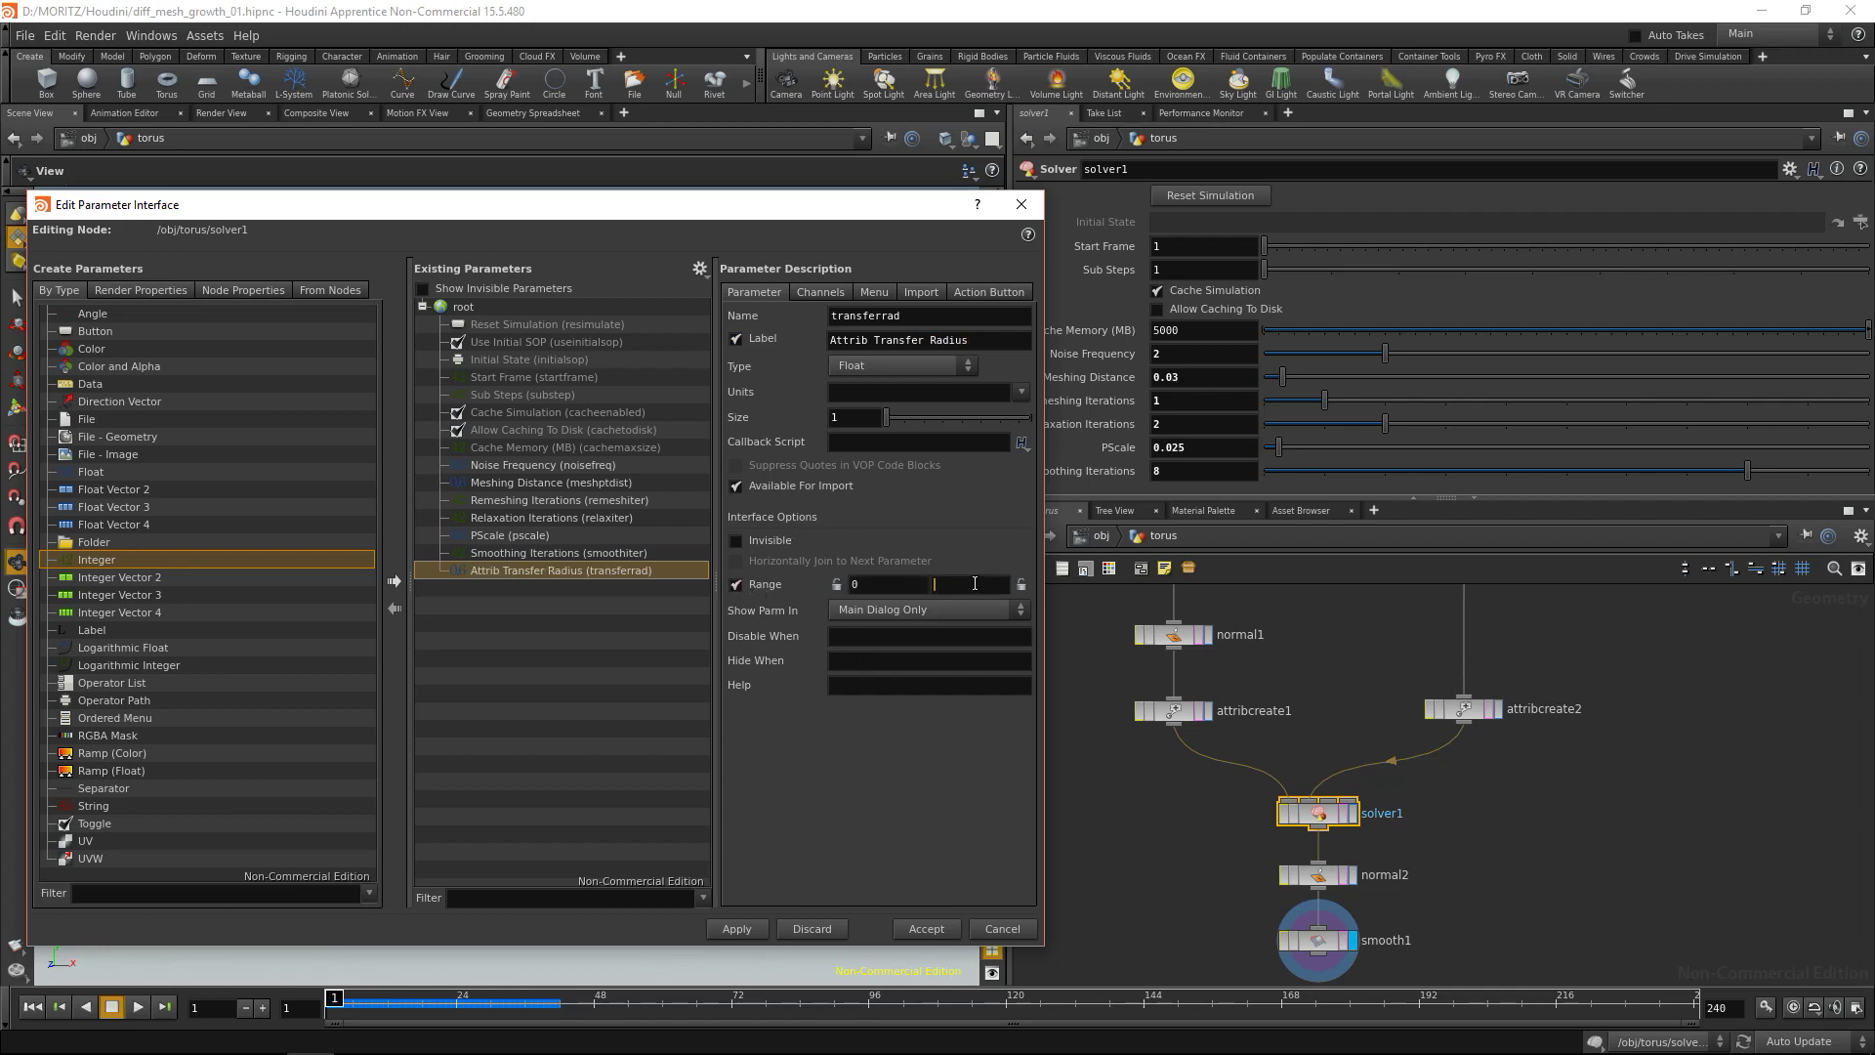
type("2")
left_click(761, 932)
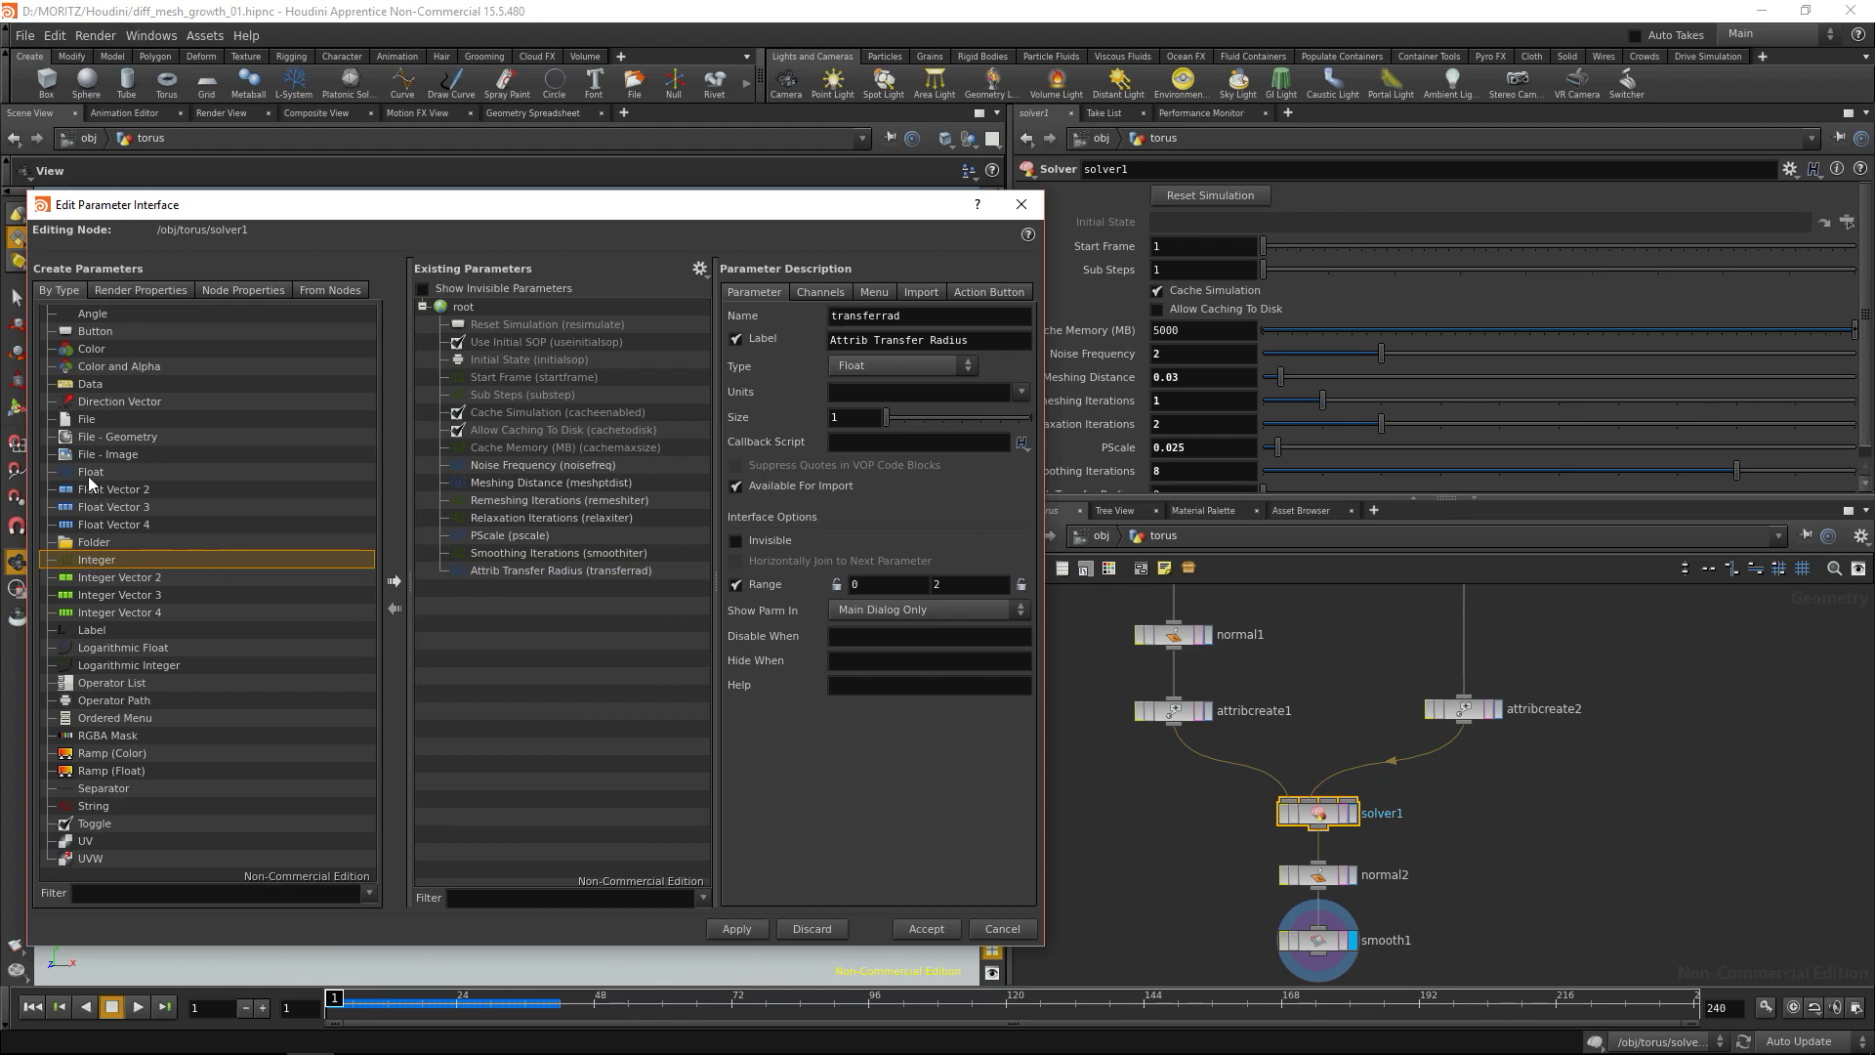
Add another float named attribblur, labelled Attrib Transfer Blur.
left_click_drag(91, 473, 558, 591)
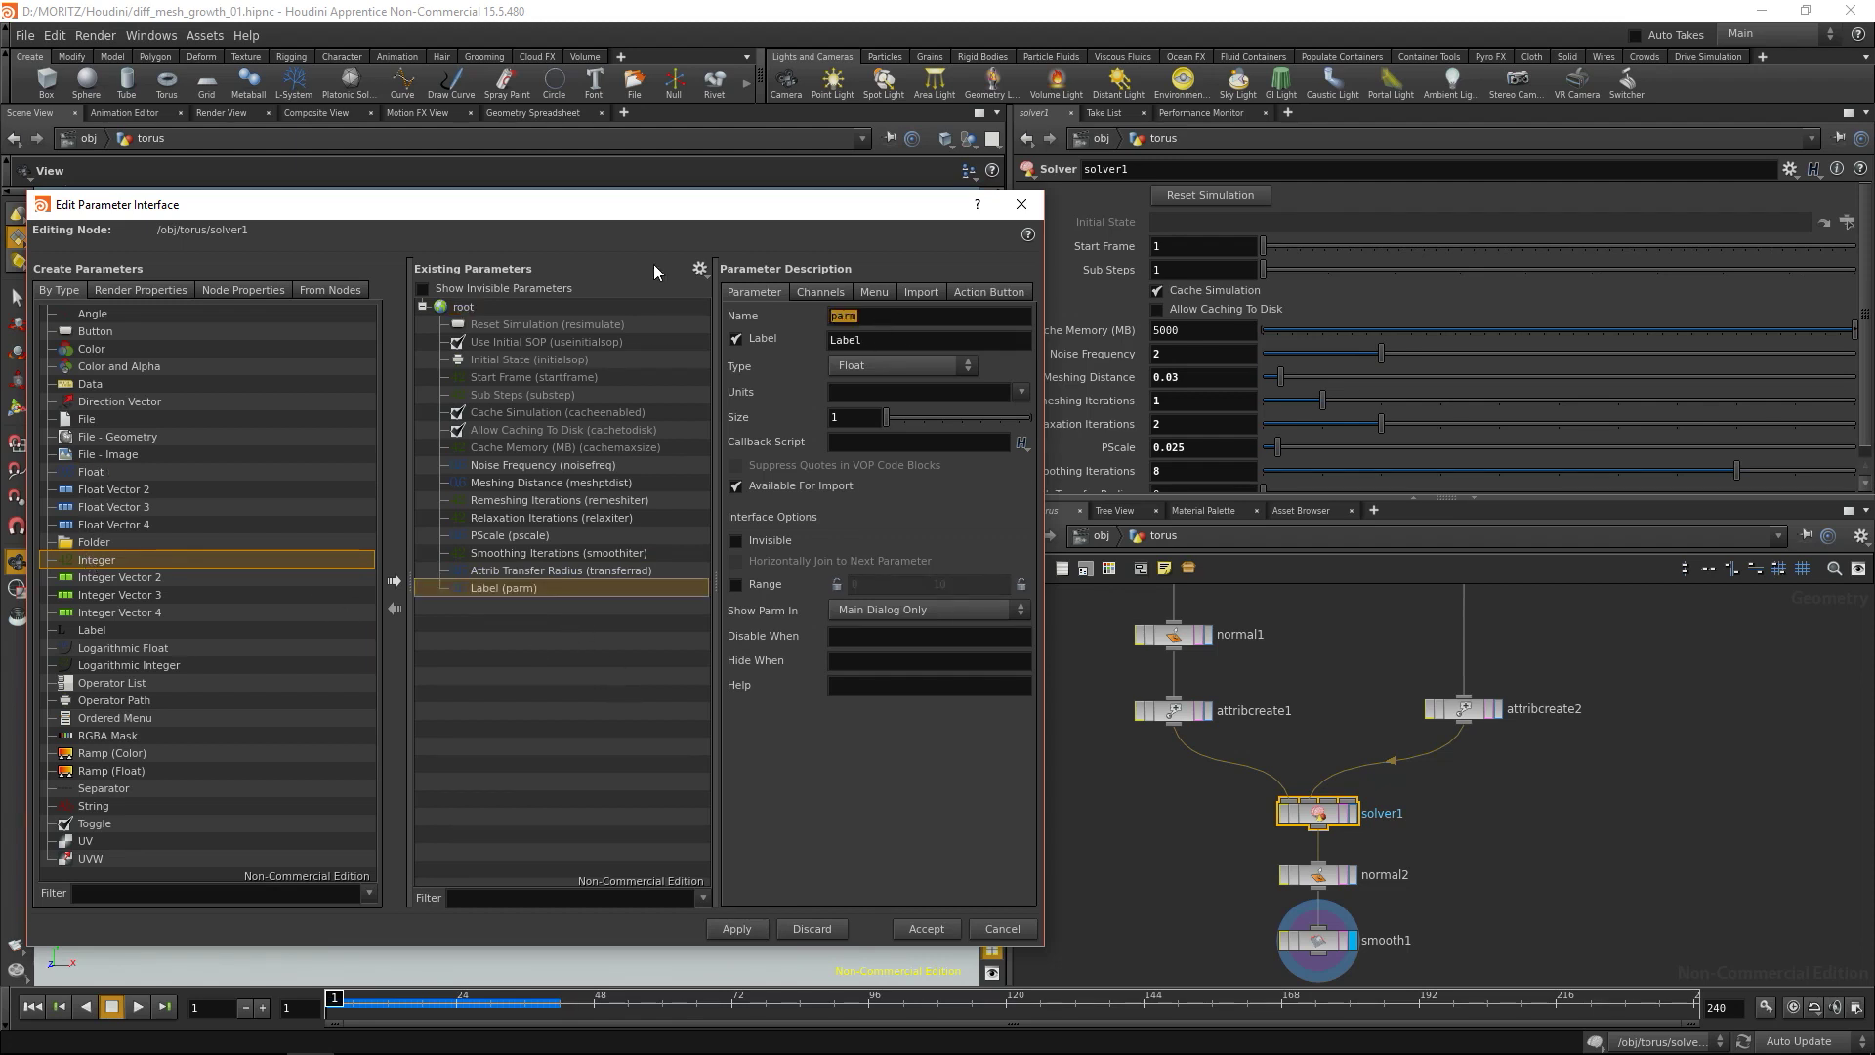
type("attribblur")
key("Tab")
type("Attrib Transfer Blur")
Apply Attrib Transfer Blur, close the parameter editor, and enlarge the parameter area.
left_click(739, 927)
left_click(926, 929)
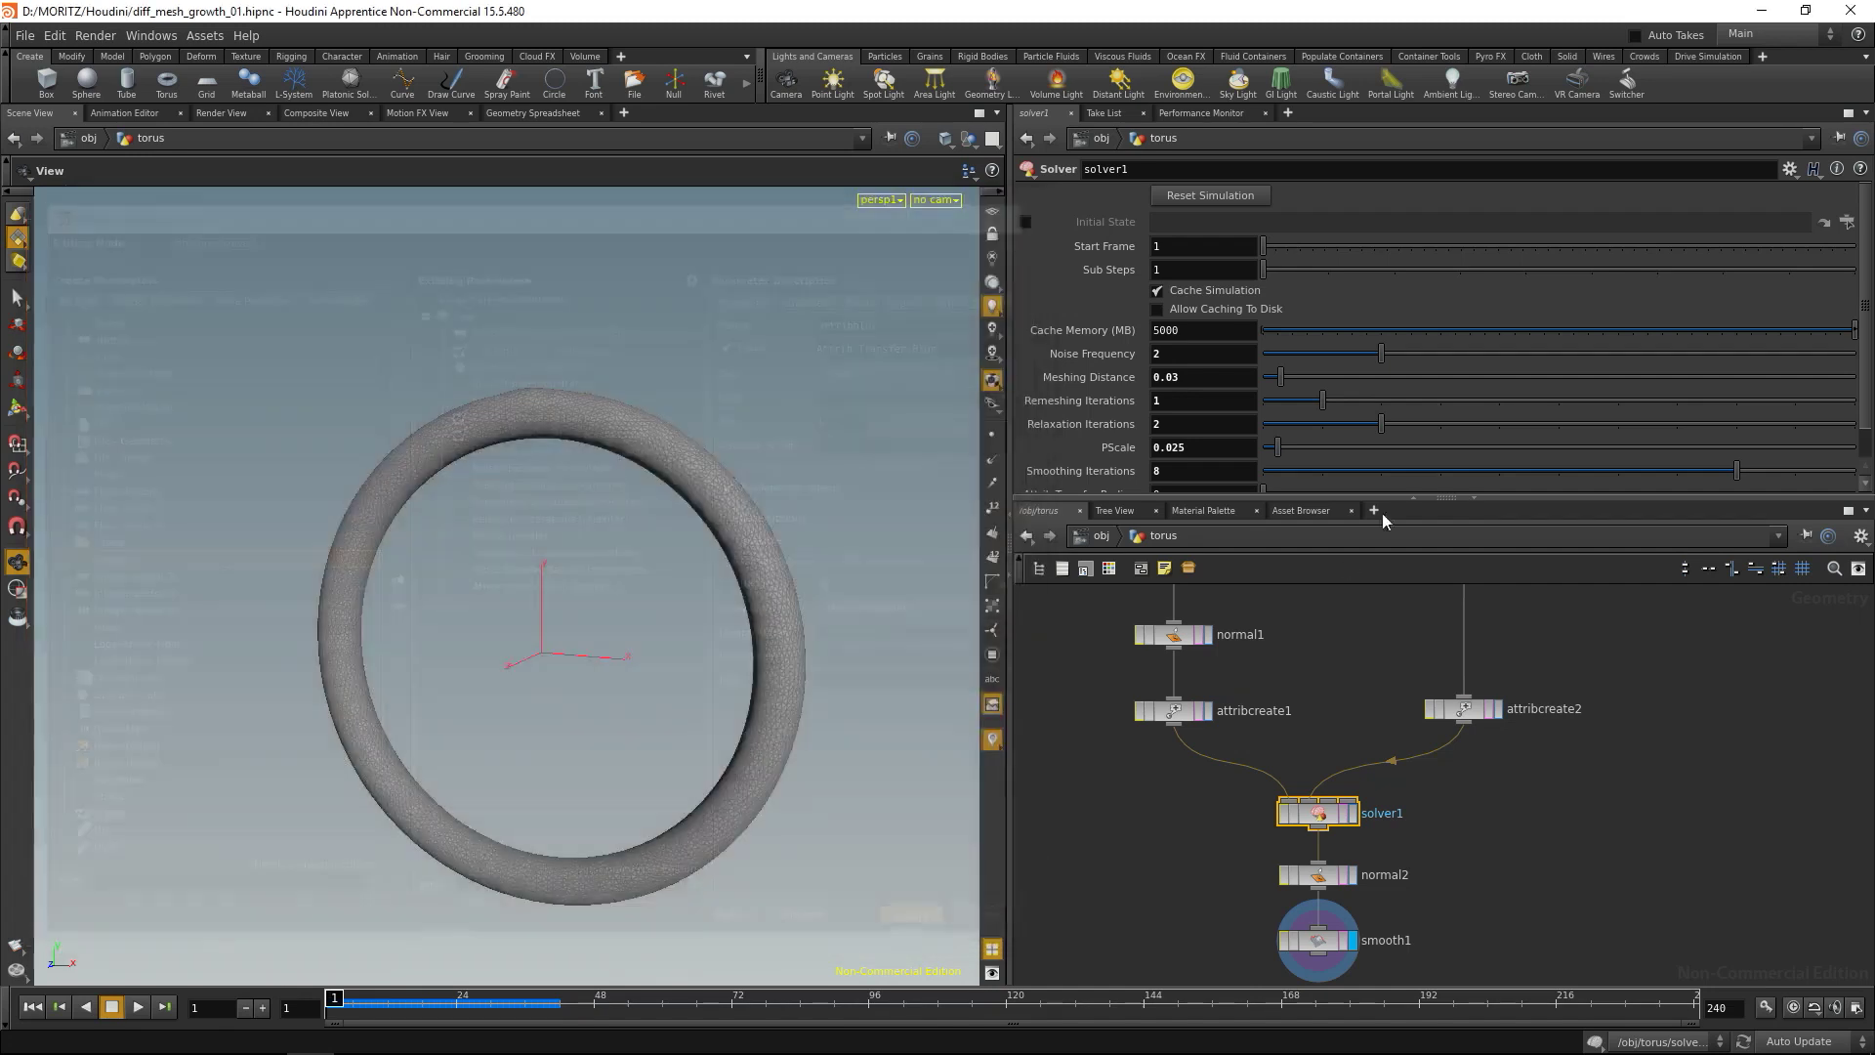
left_click_drag(1362, 495, 1362, 550)
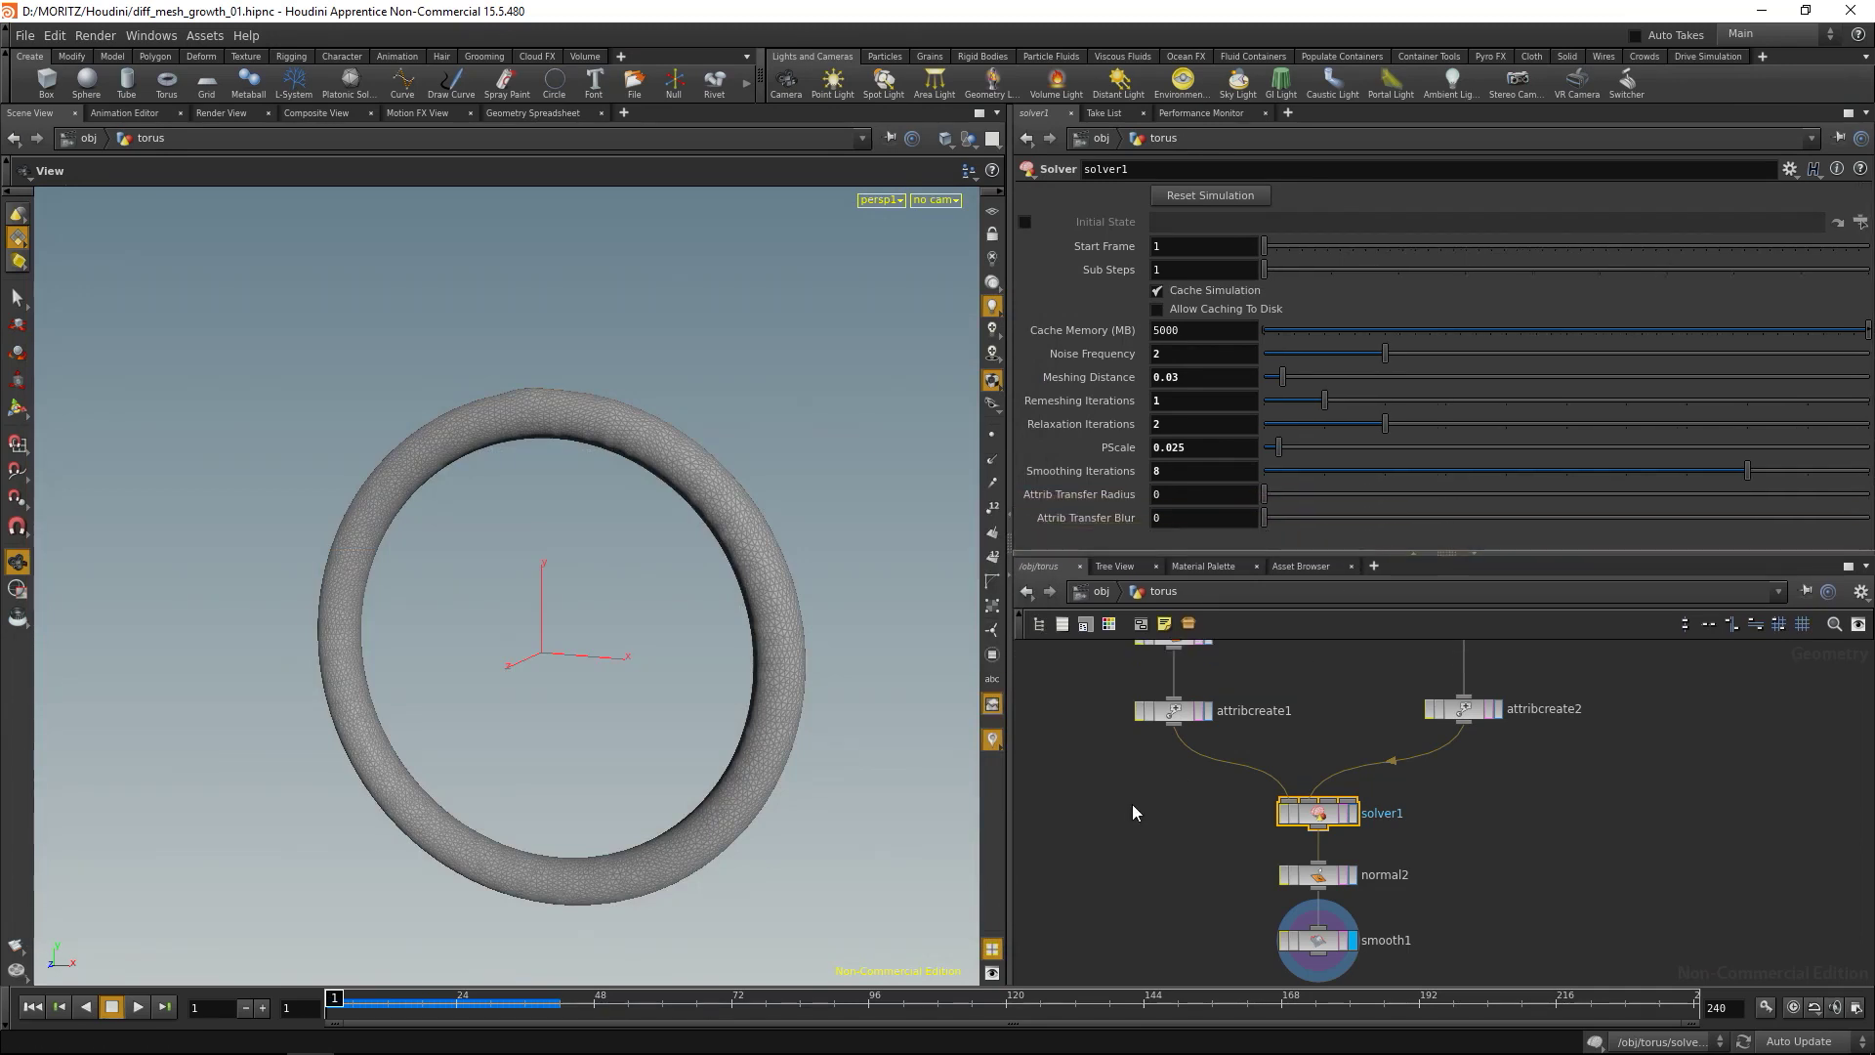
middle_click_drag(1136, 805, 1146, 859)
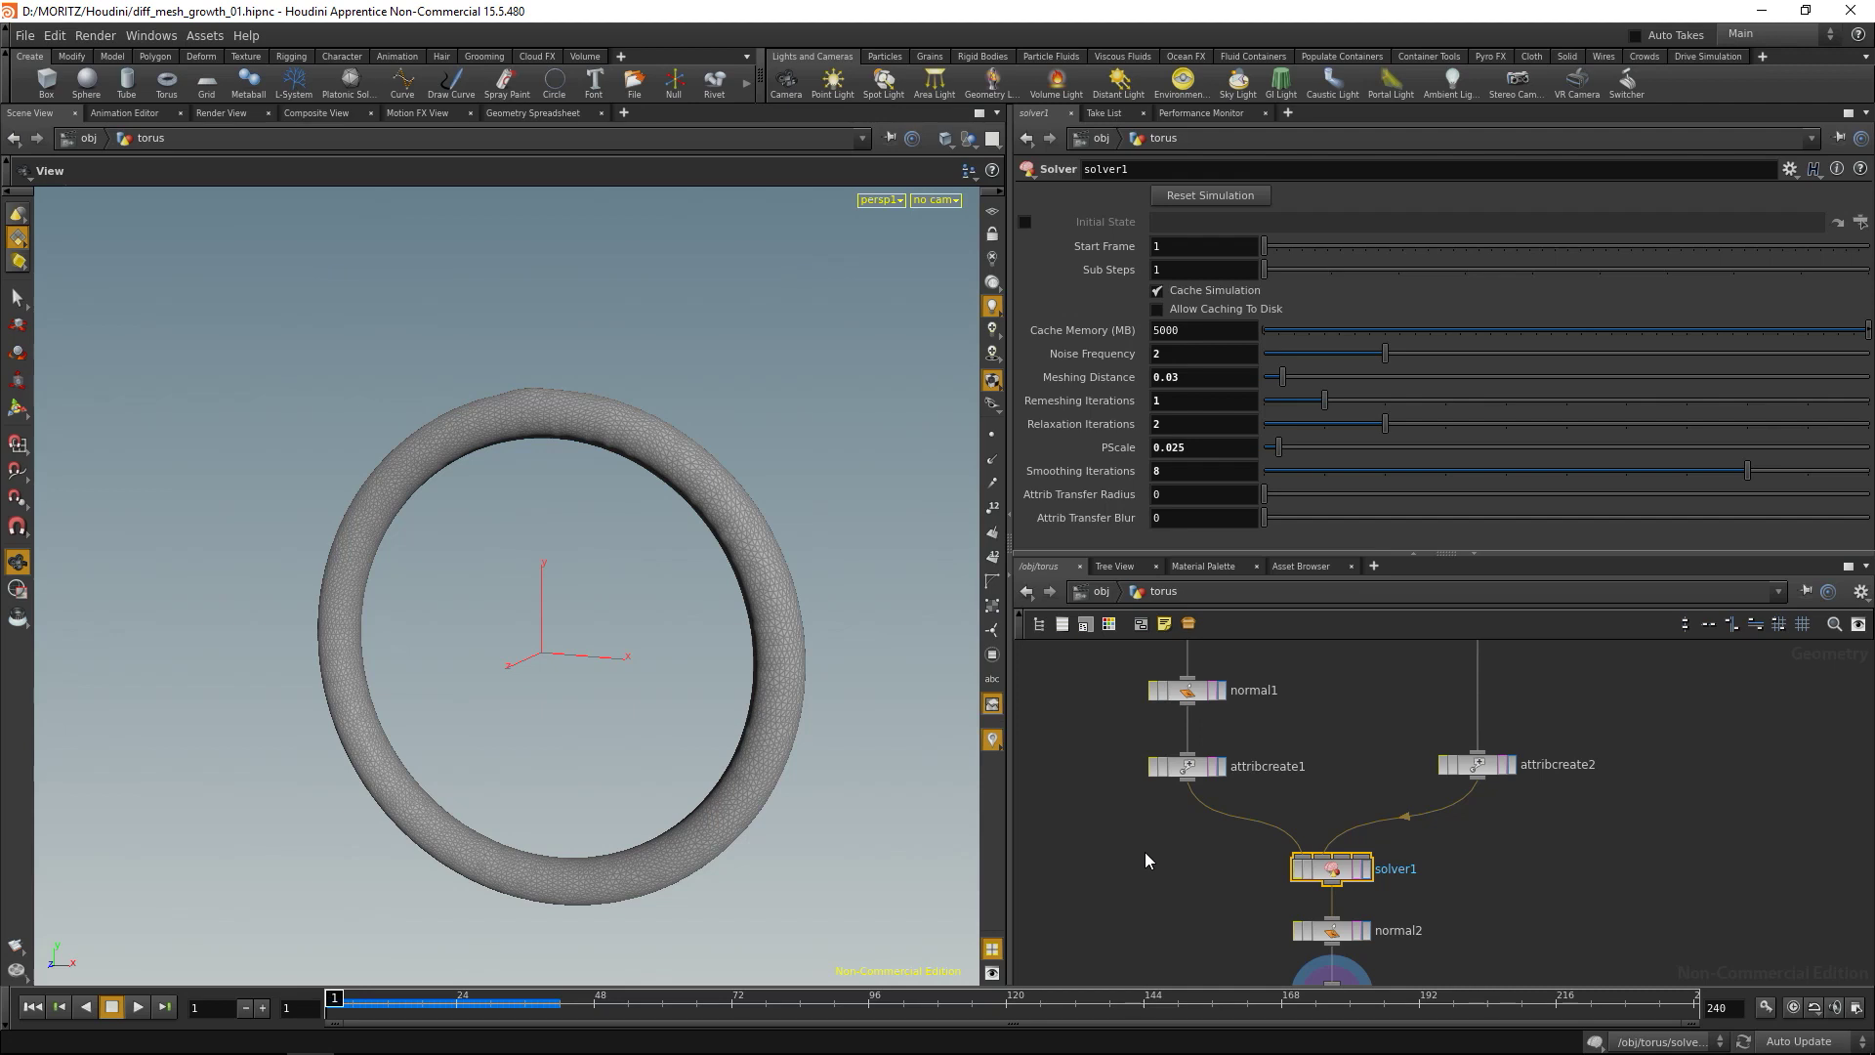
Paste solver1's PScale as a relative reference into attribcreate2's pscale value.
right_click(1196, 448)
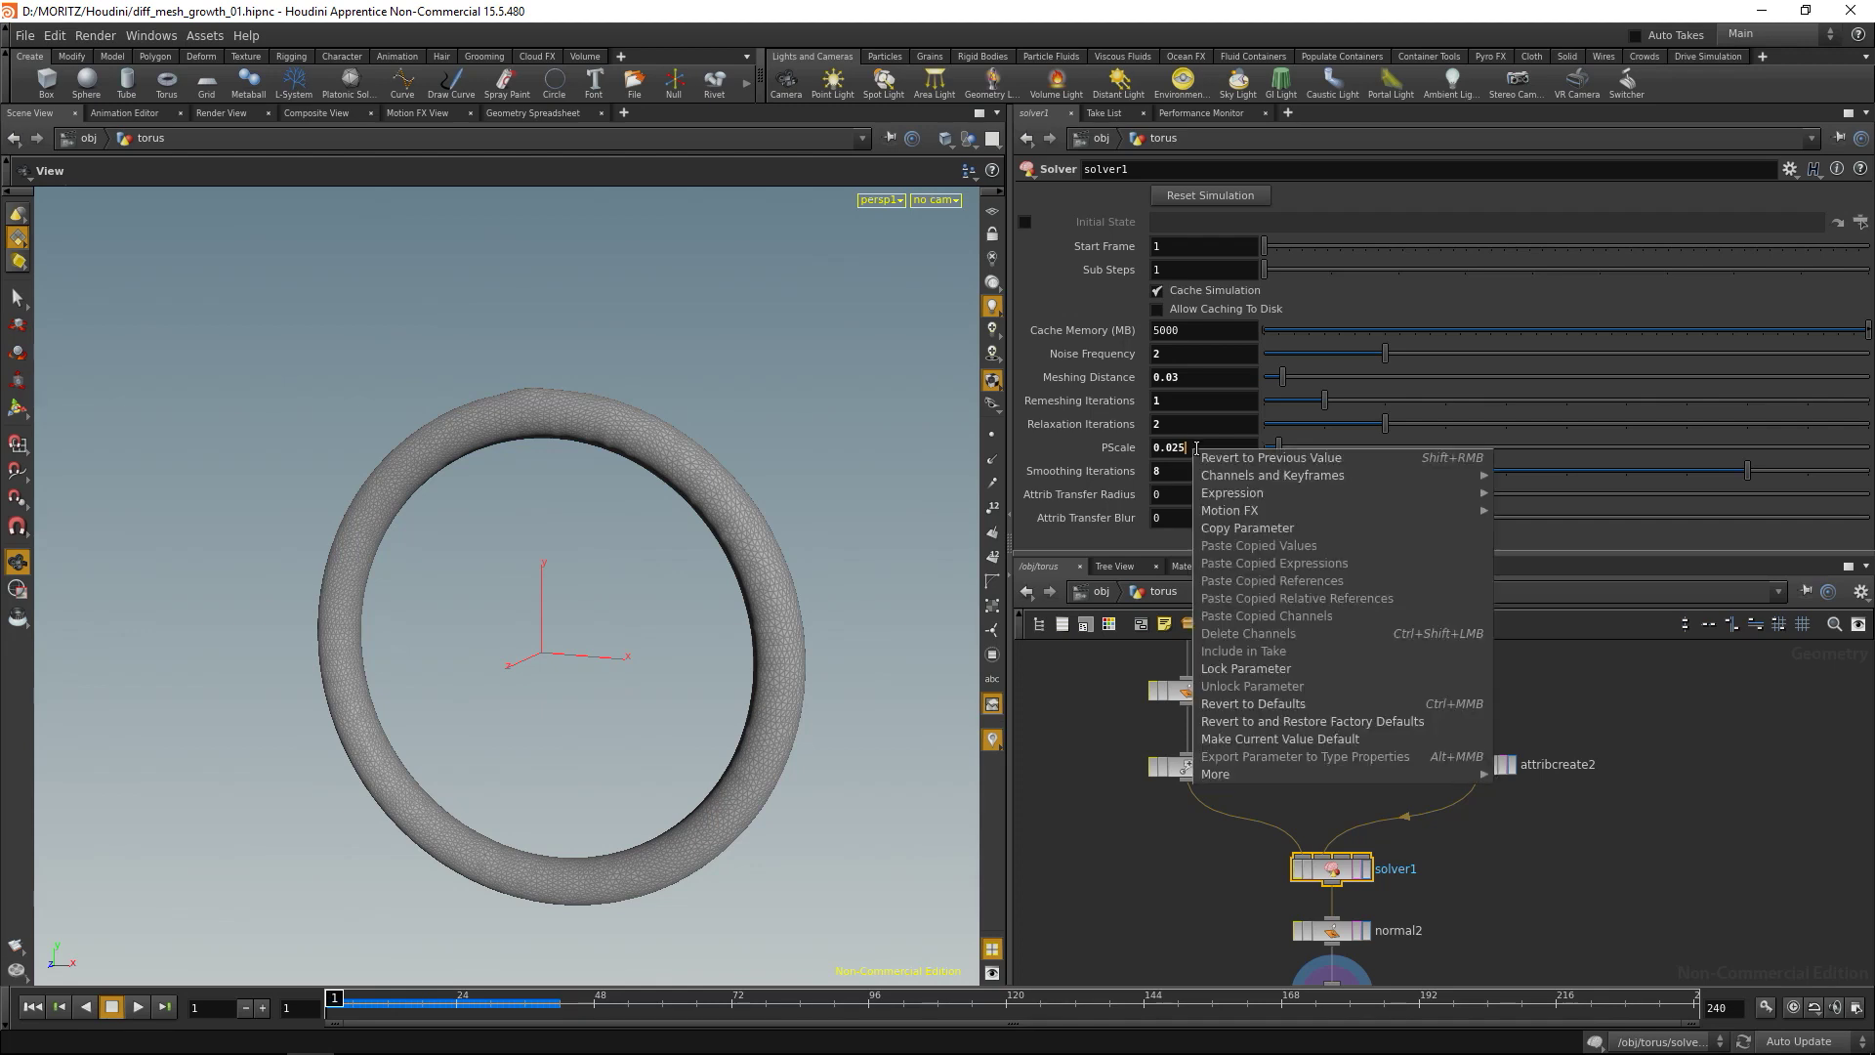
left_click(1233, 528)
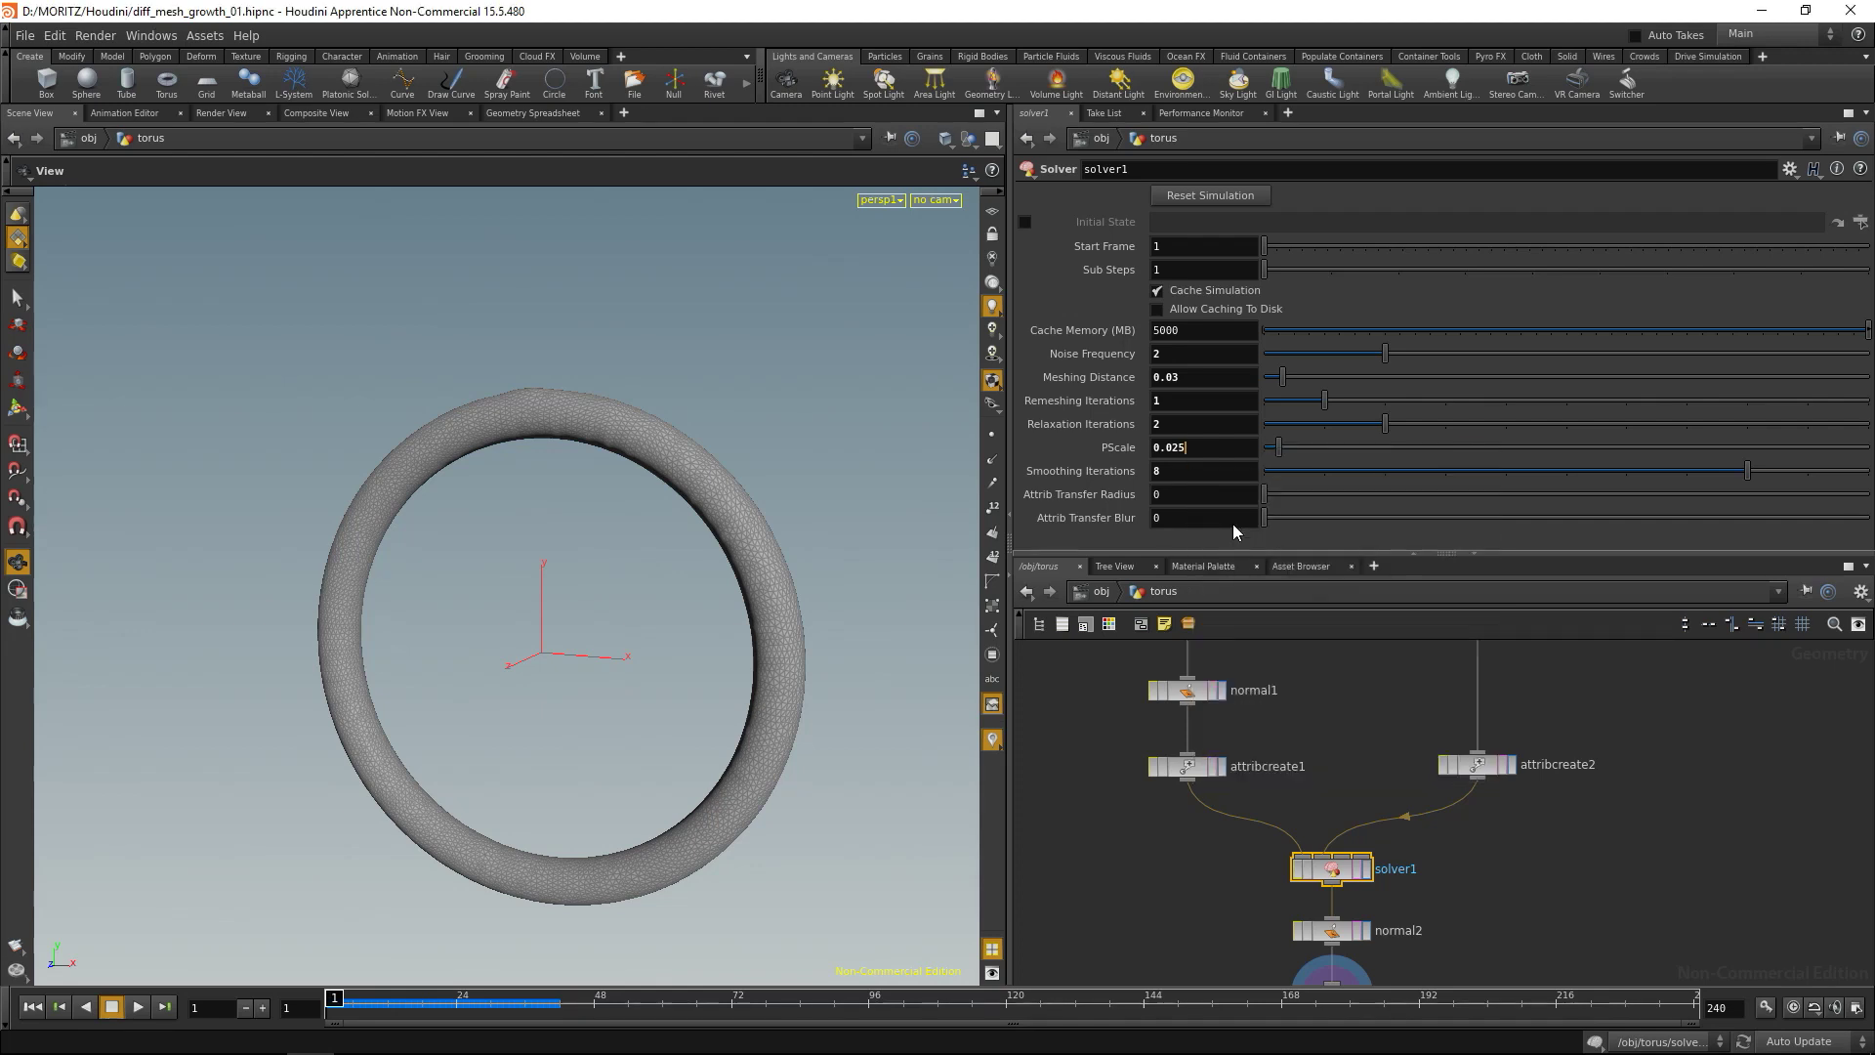
left_click(1476, 764)
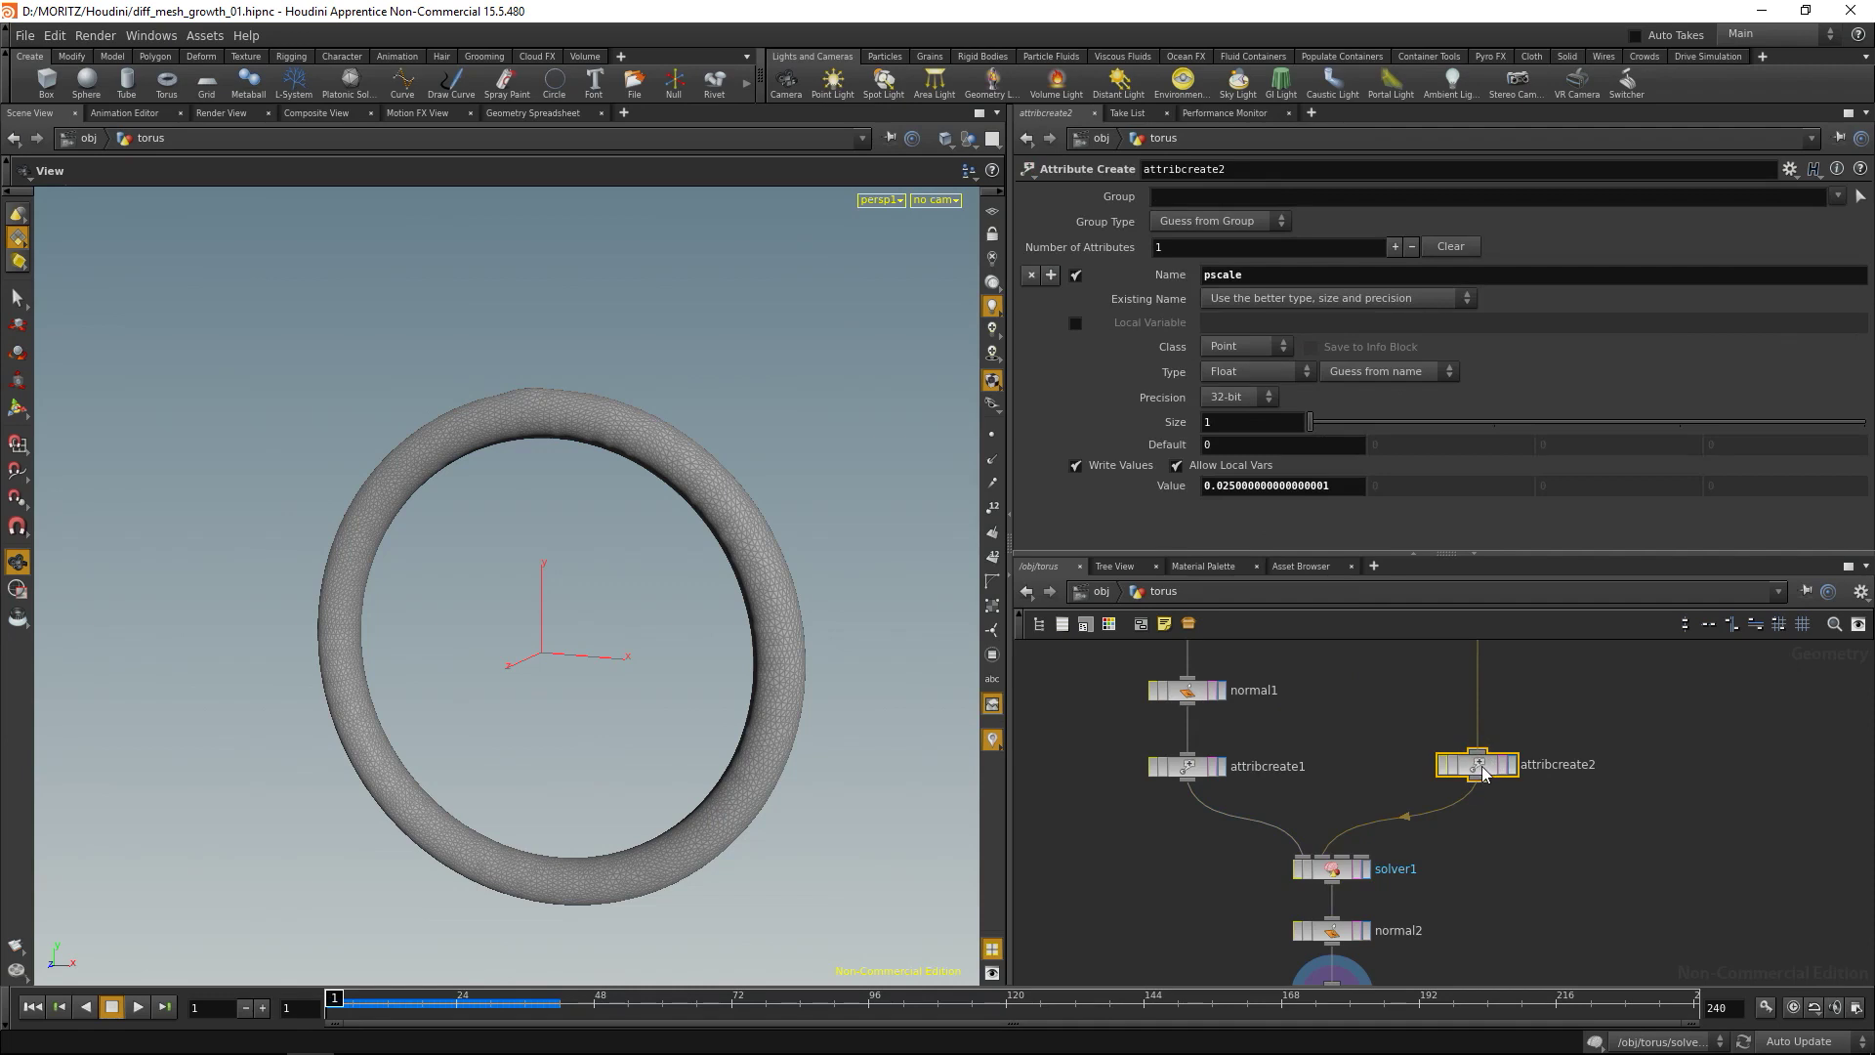
left_click(1270, 486)
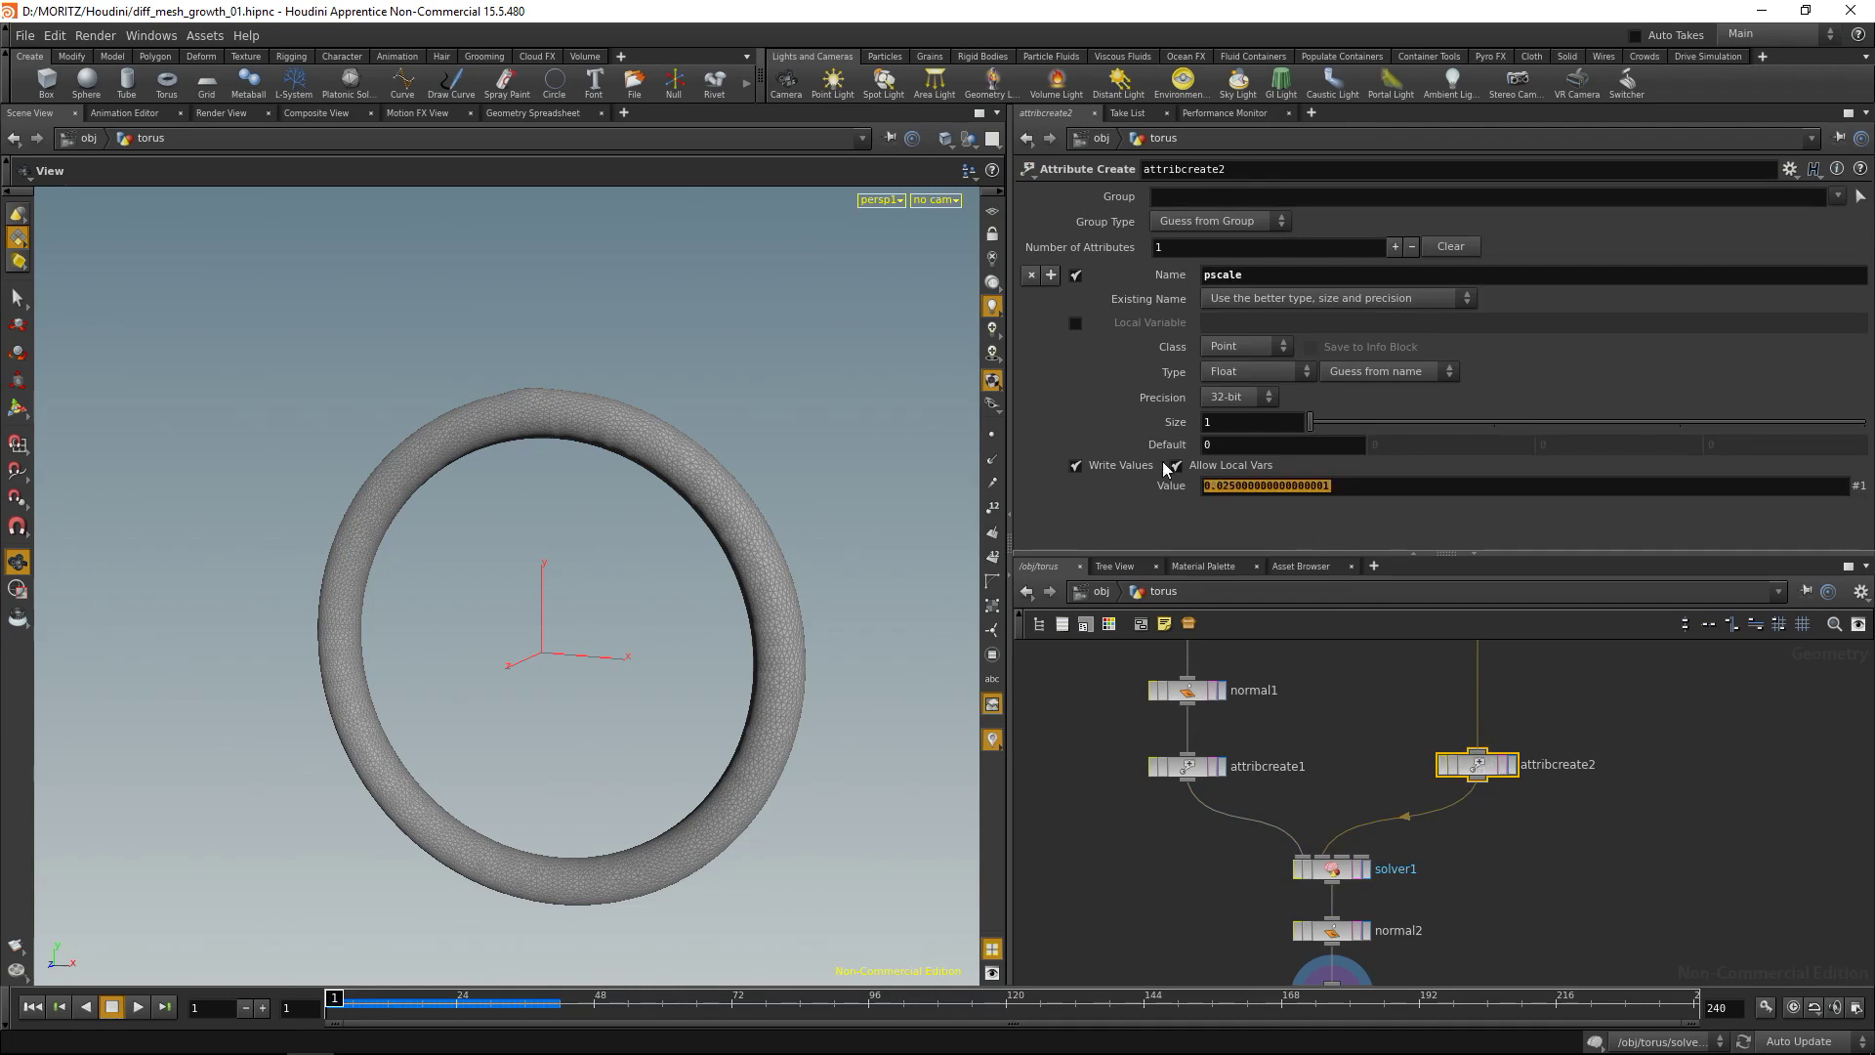
key("BackSpace")
right_click(1223, 486)
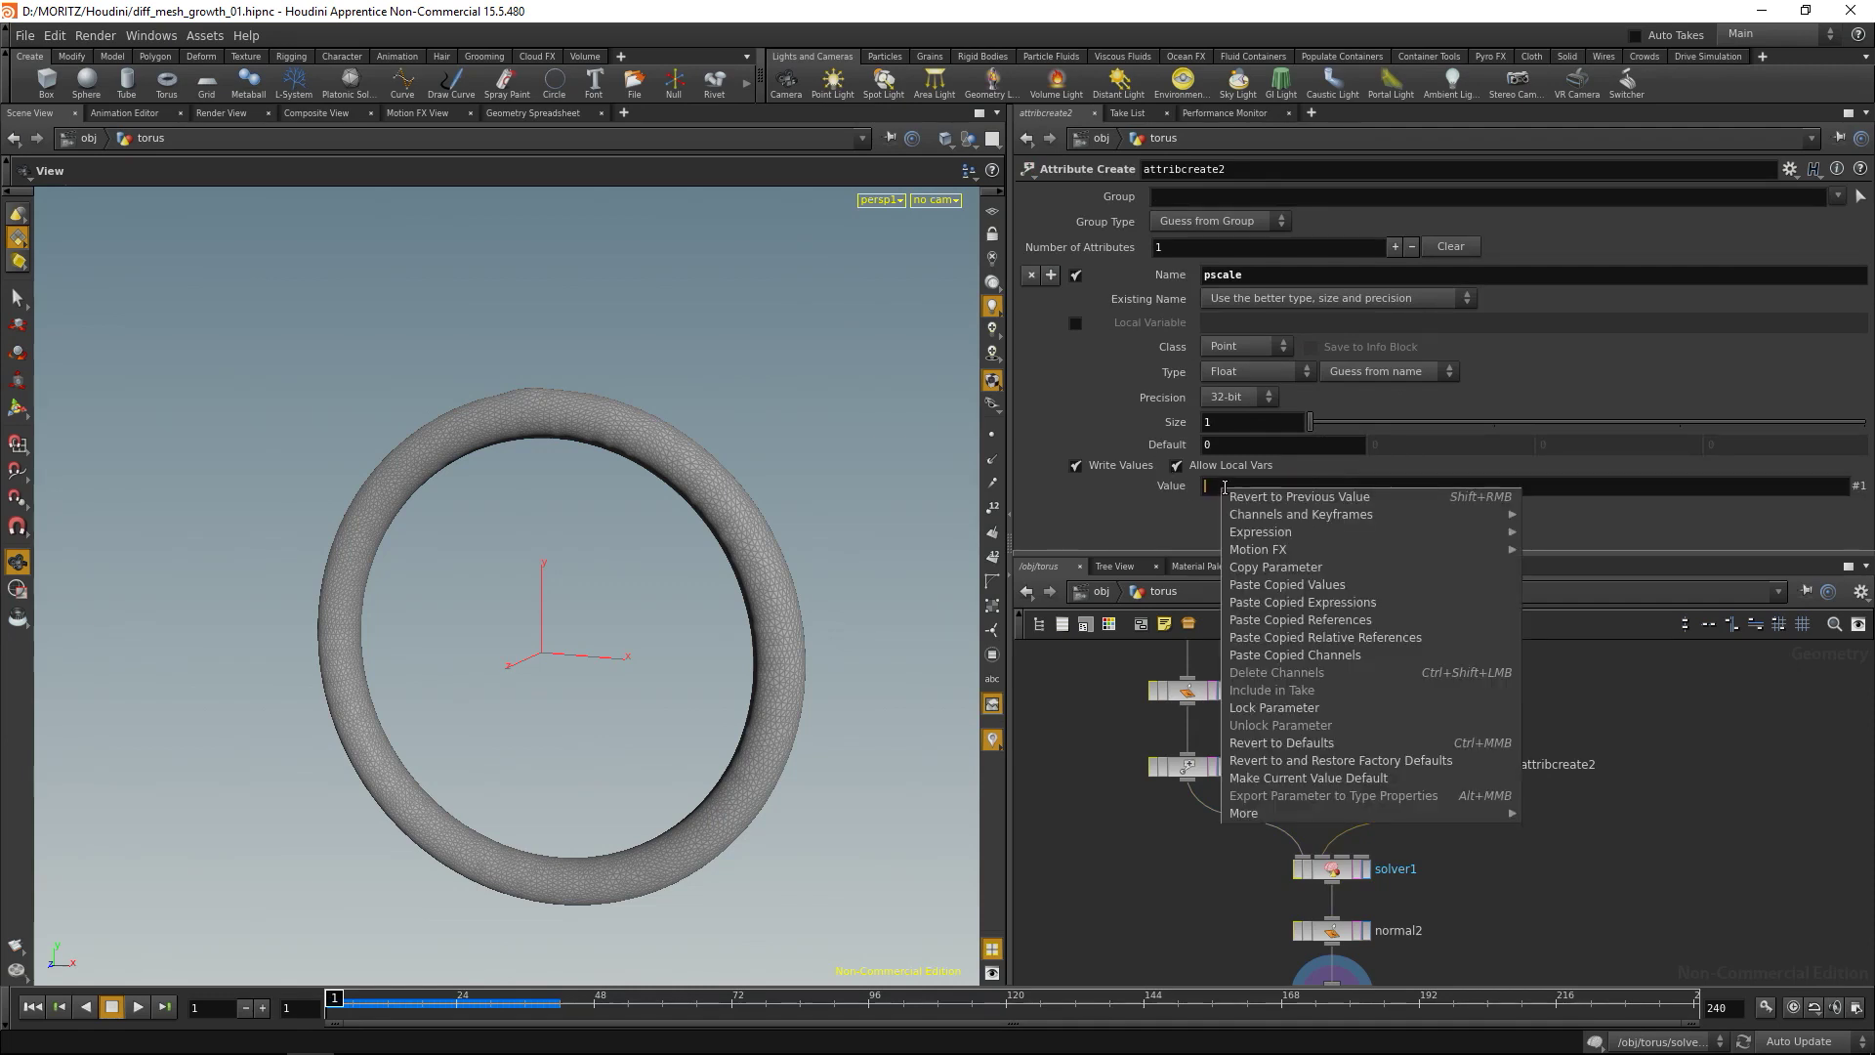
left_click(1351, 642)
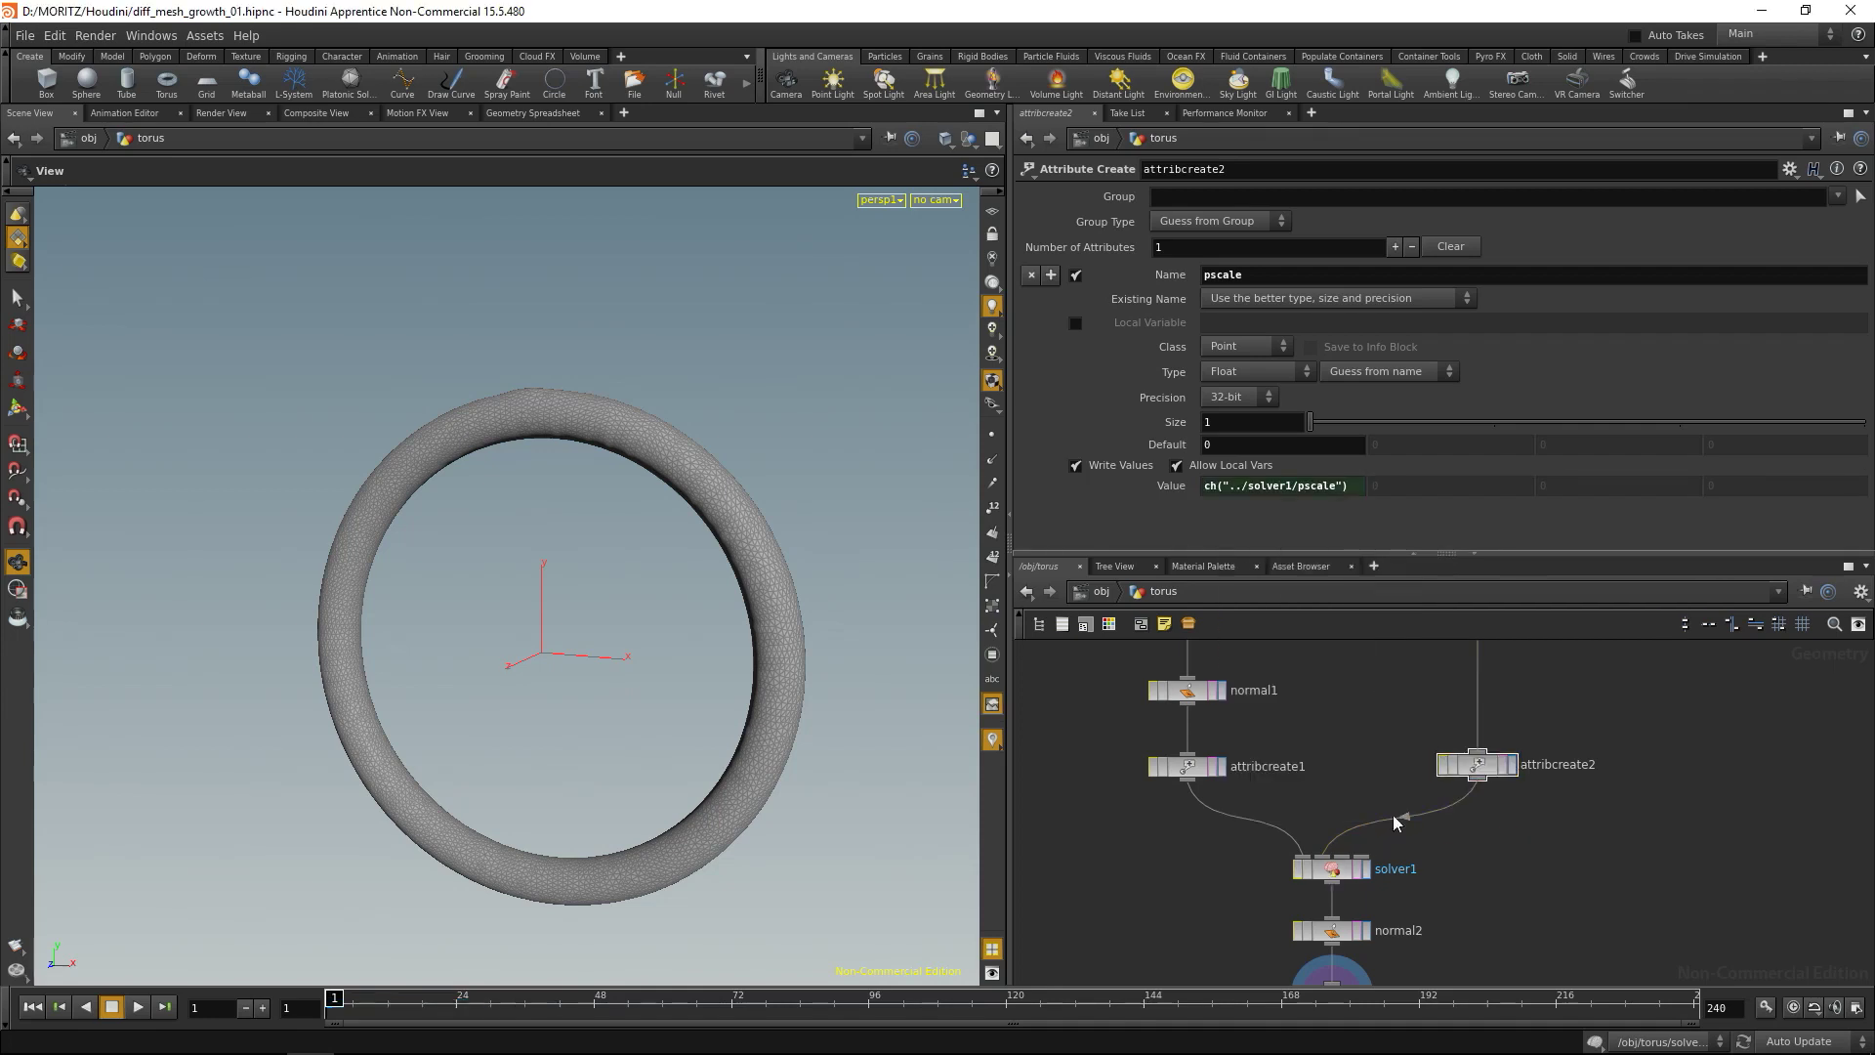
left_click(1320, 871)
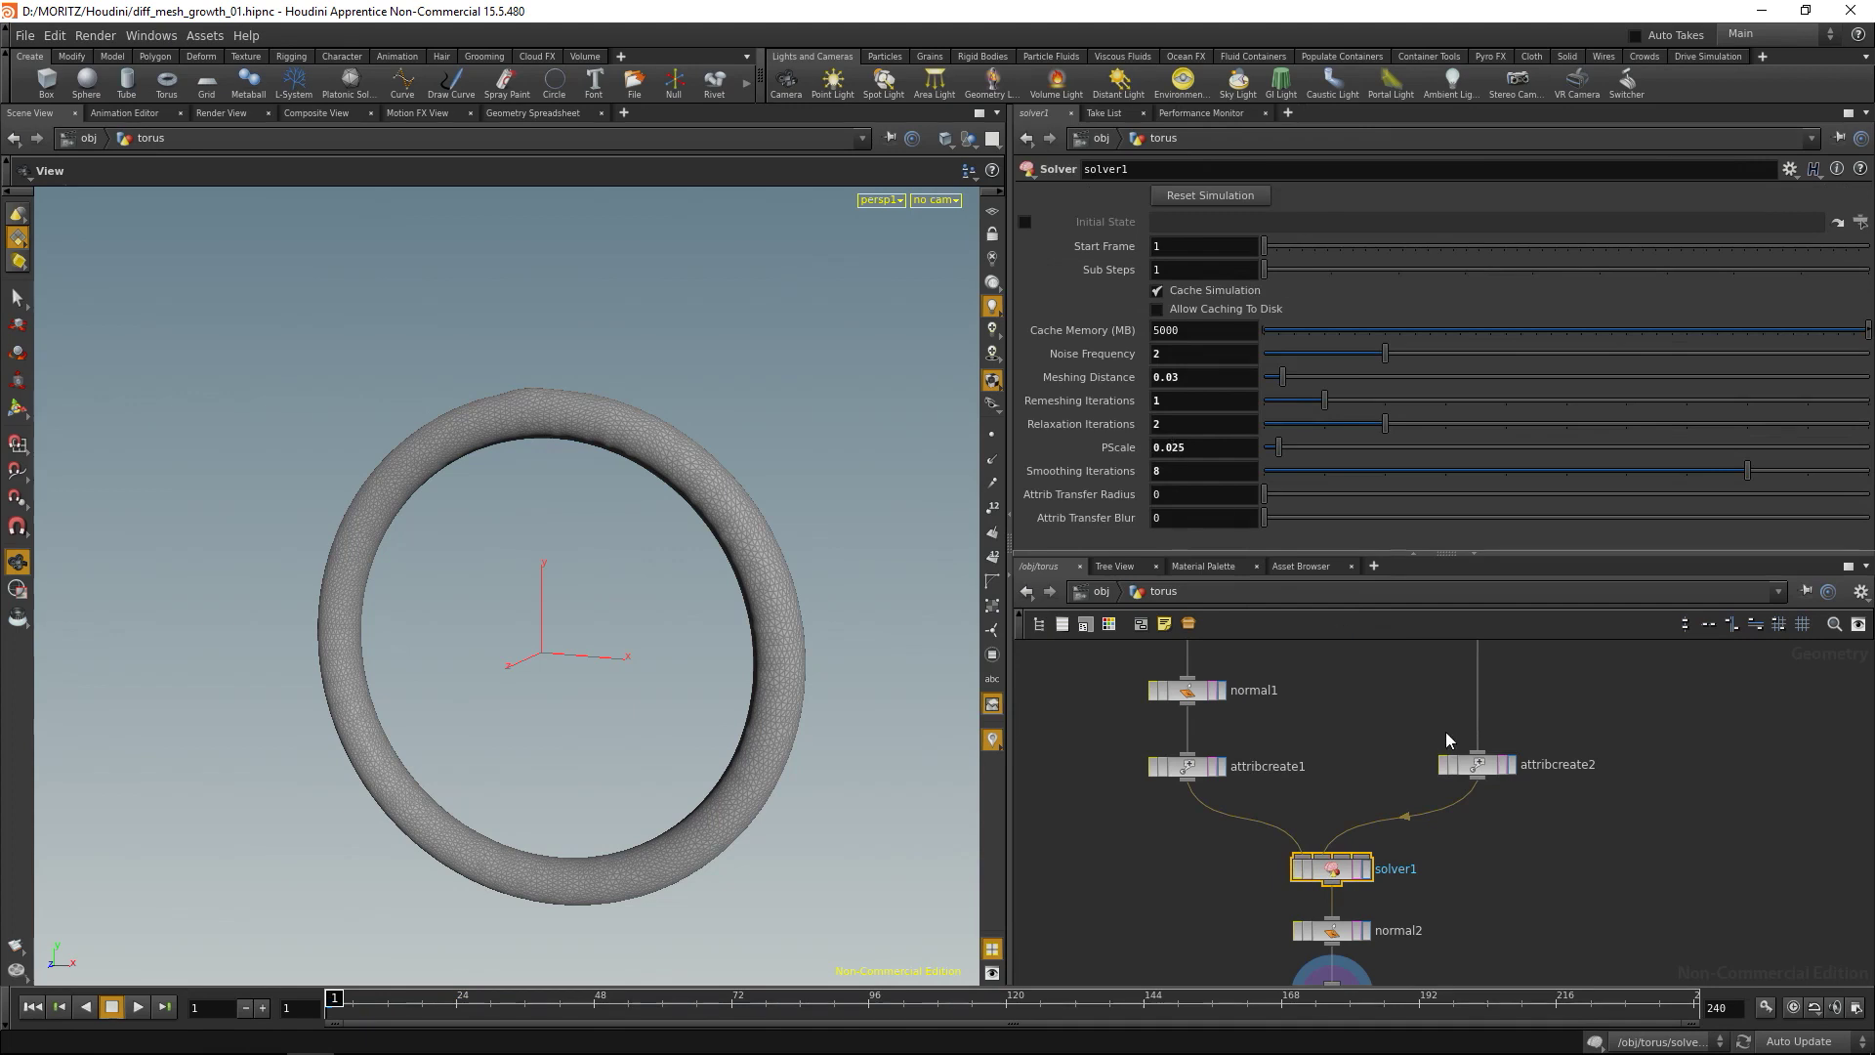
left_click(1481, 767)
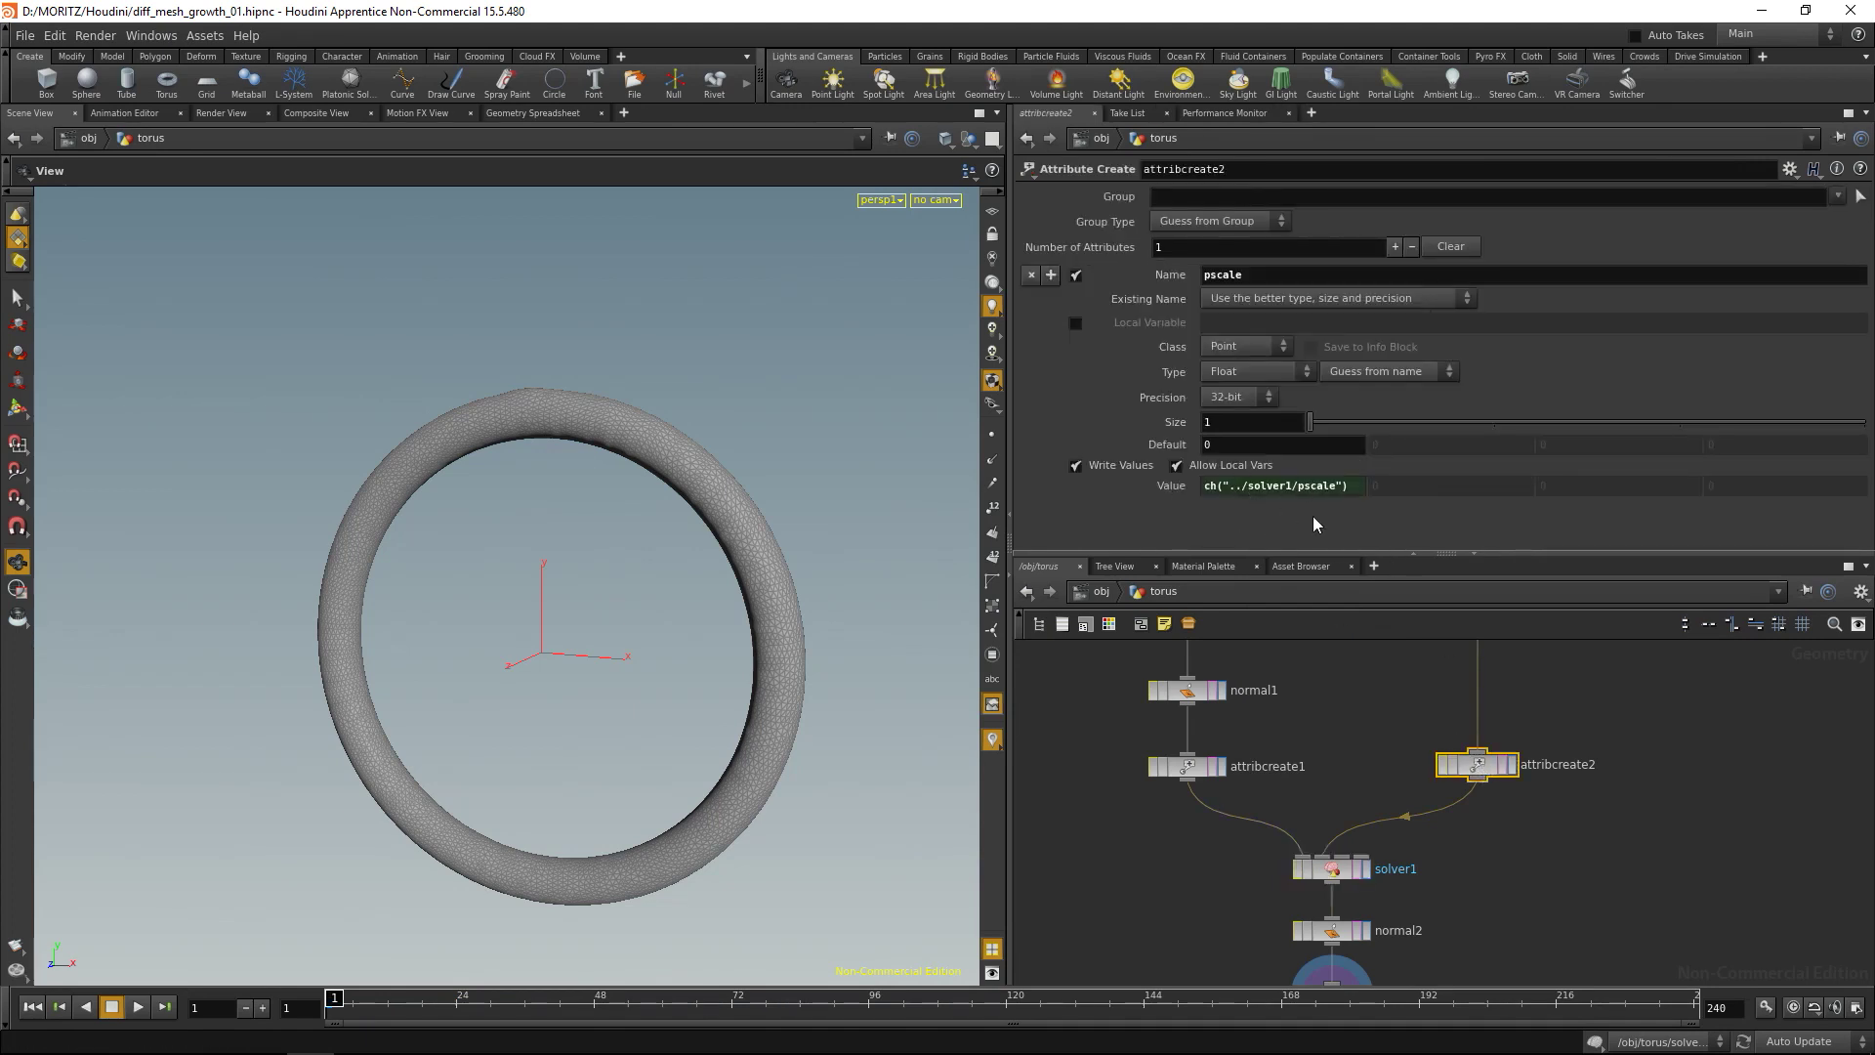
left_click(1334, 872)
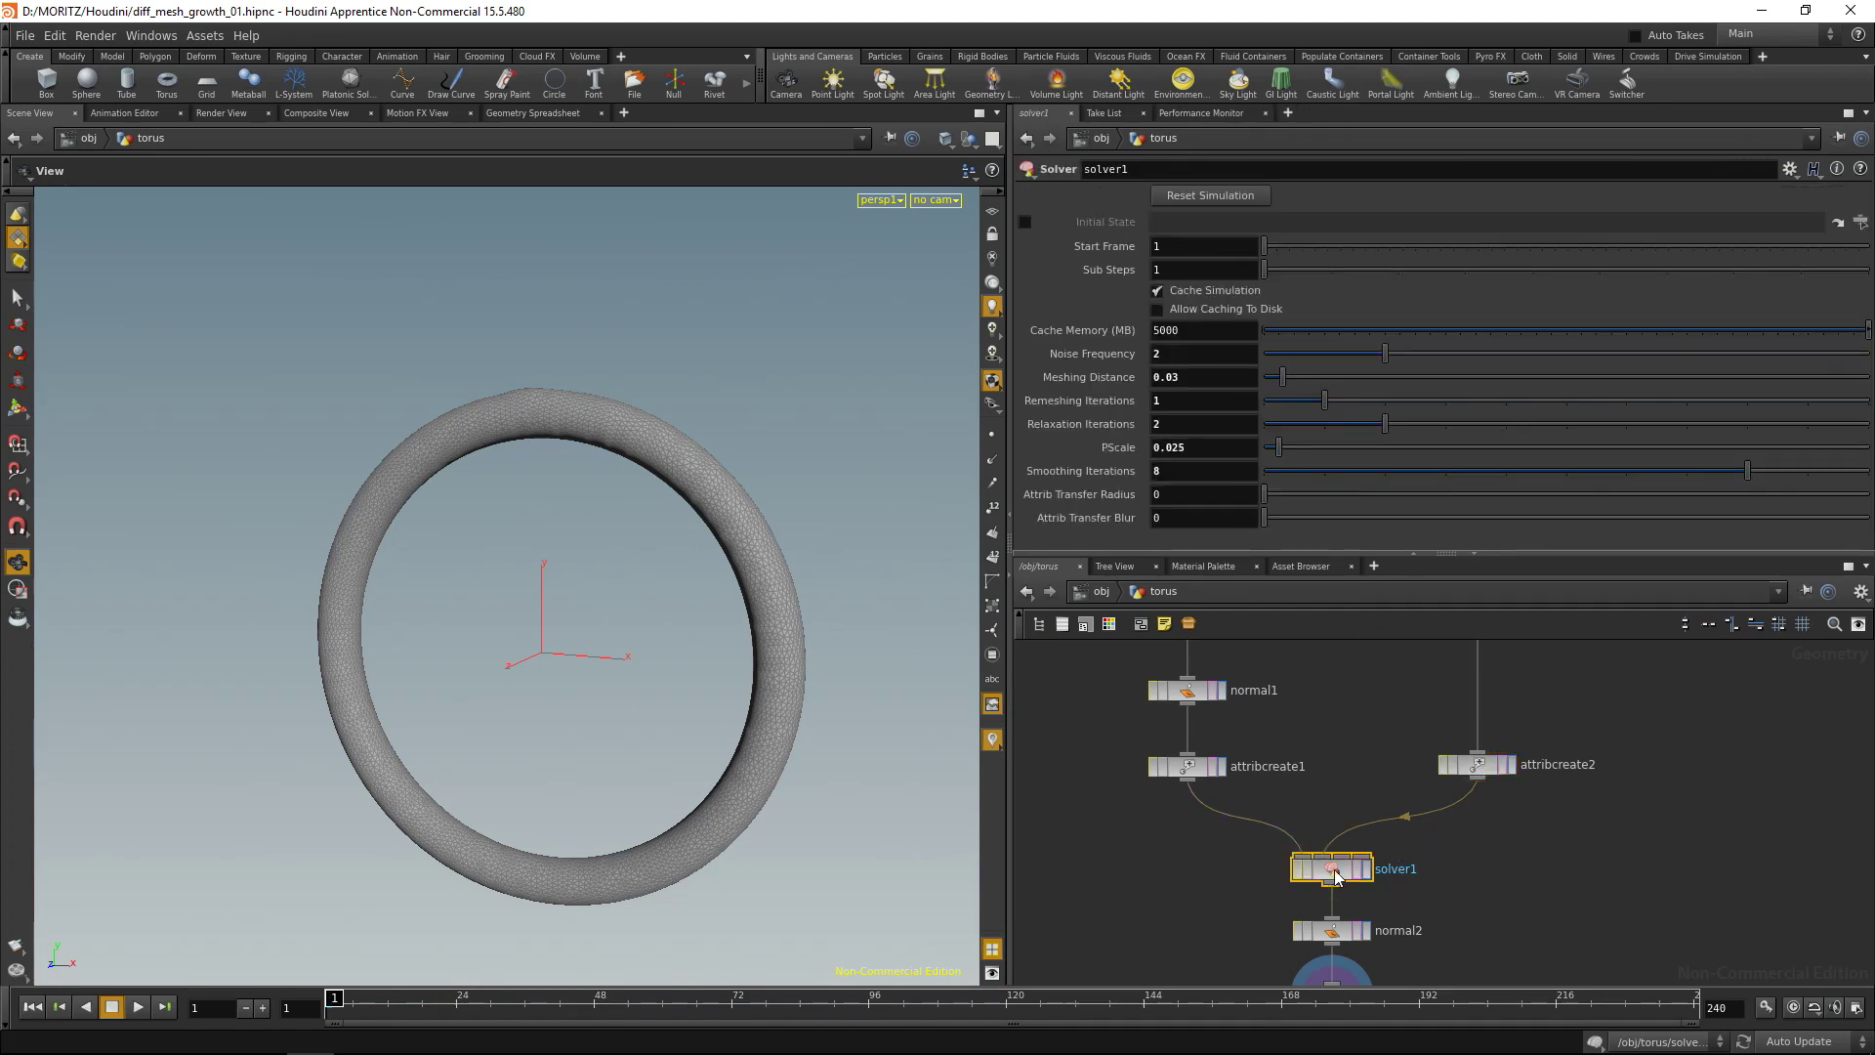
Paste Noise Frequency as a relative reference onto pointvop1's unified noise Frequency.
right_click(1180, 354)
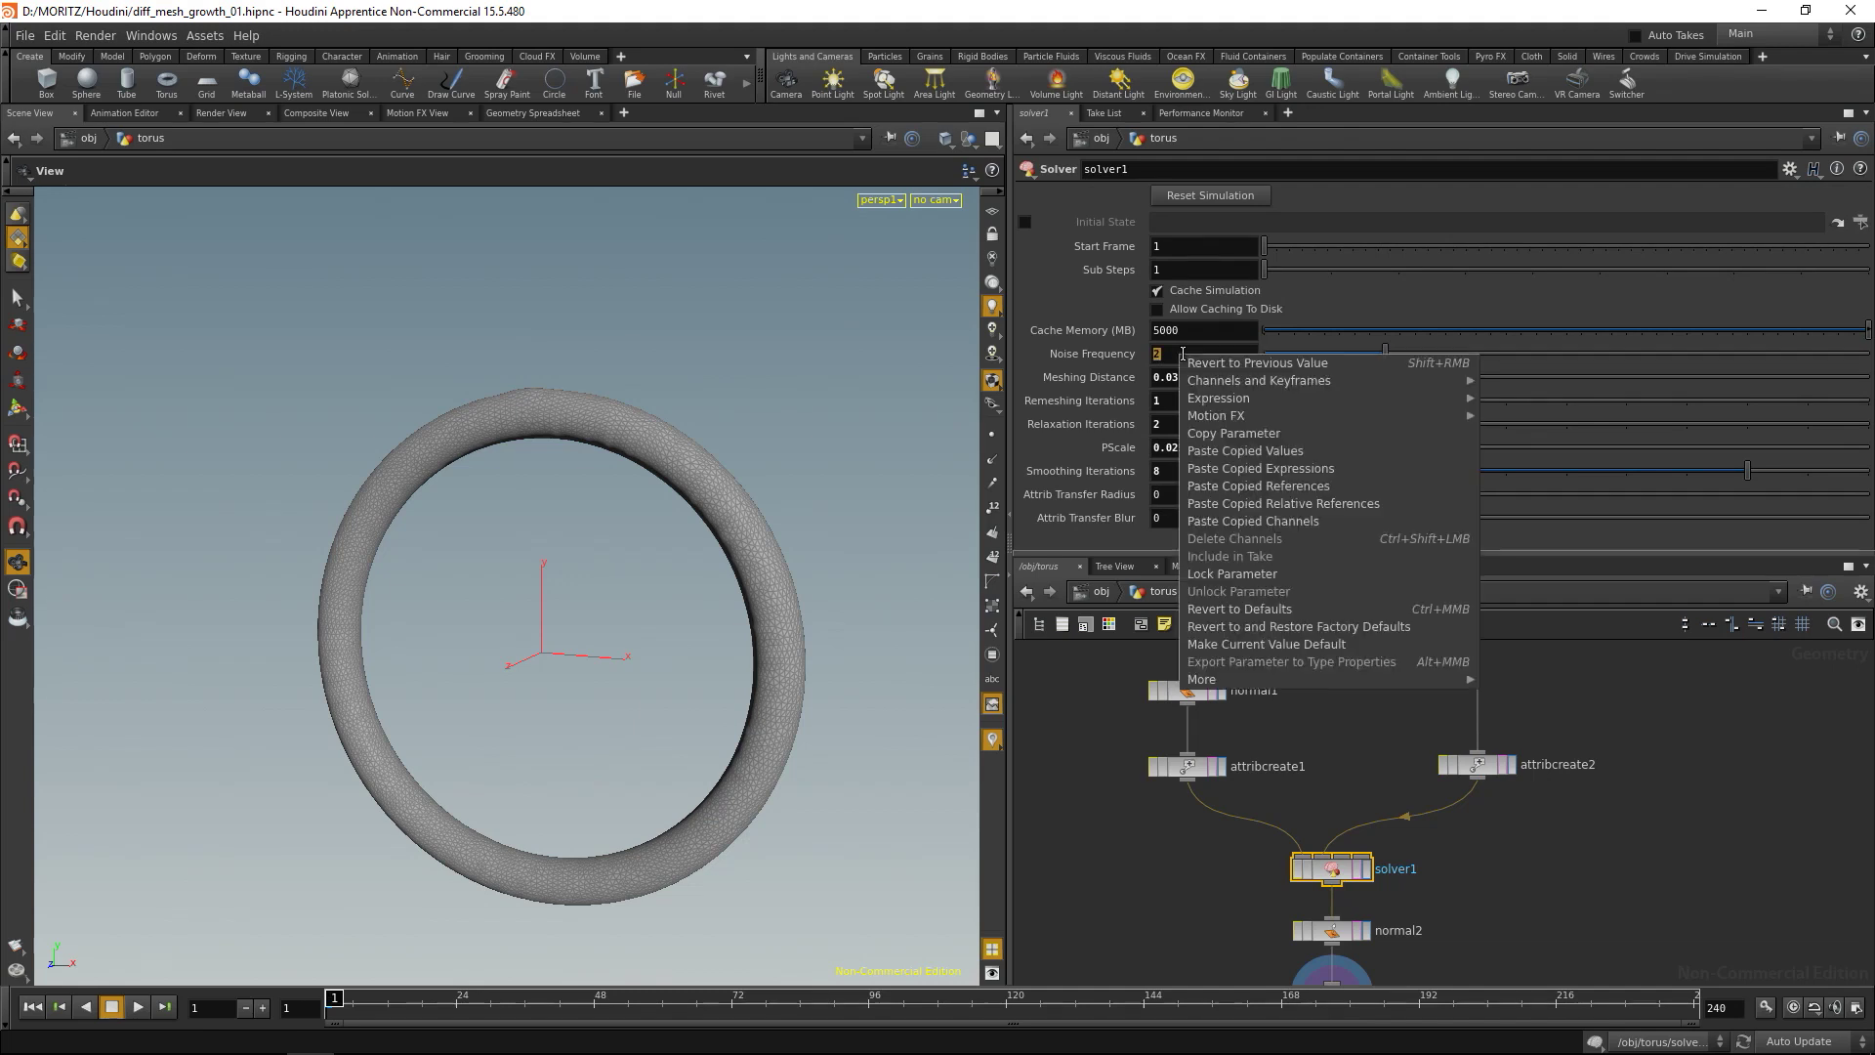
left_click(1251, 435)
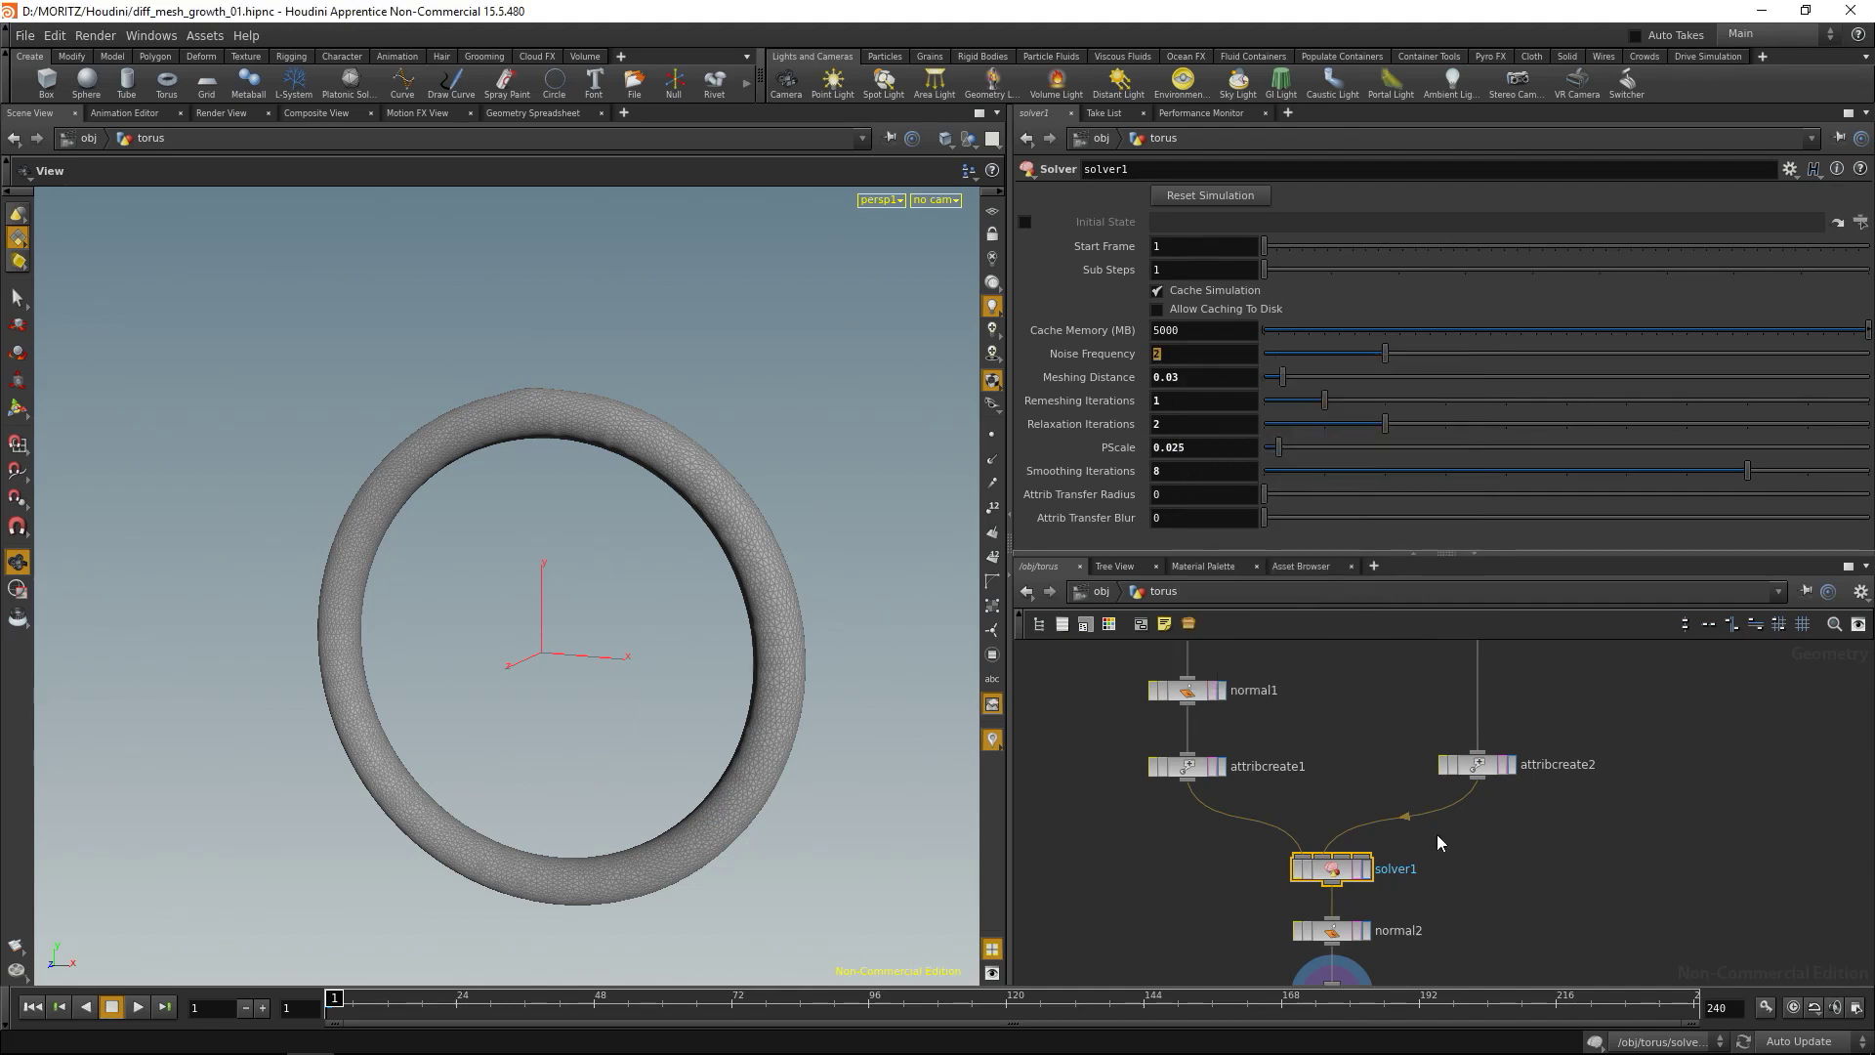
double_click(1335, 872)
middle_click_drag(1234, 752, 1263, 855)
double_click(1287, 829)
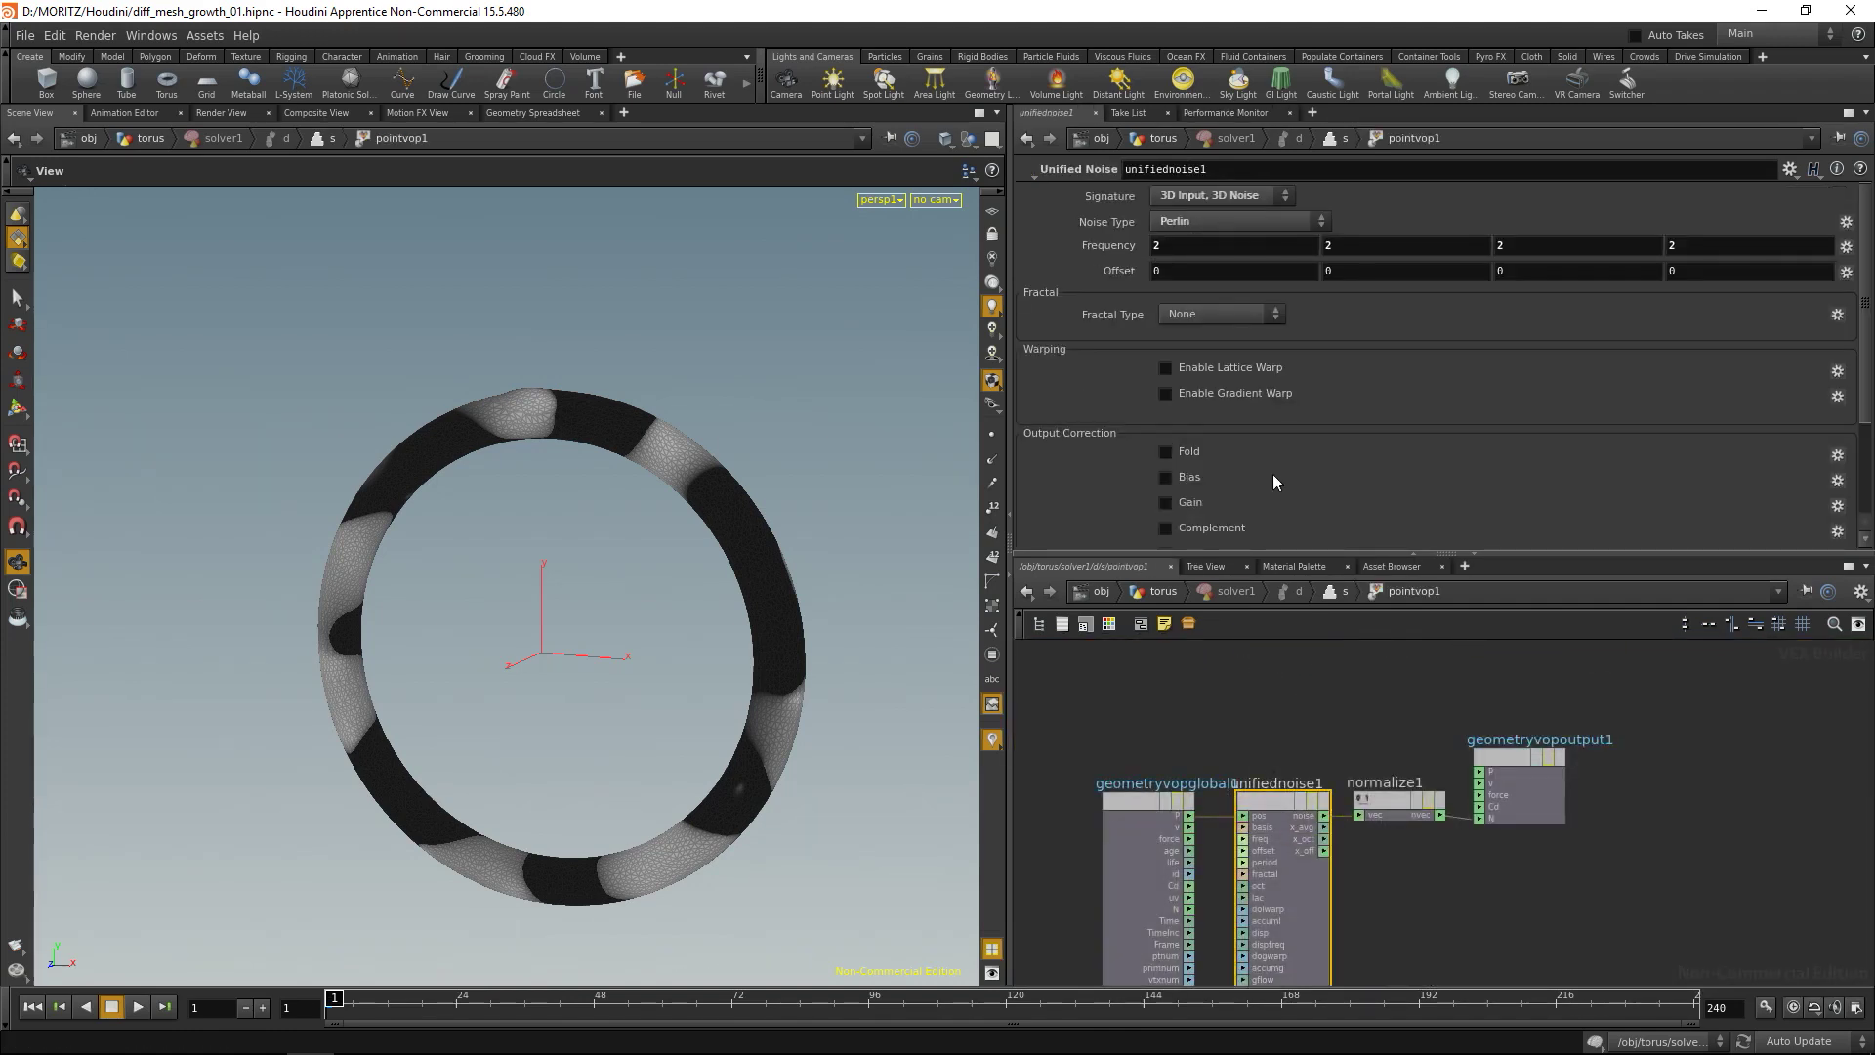
left_click(1095, 247)
right_click(1174, 245)
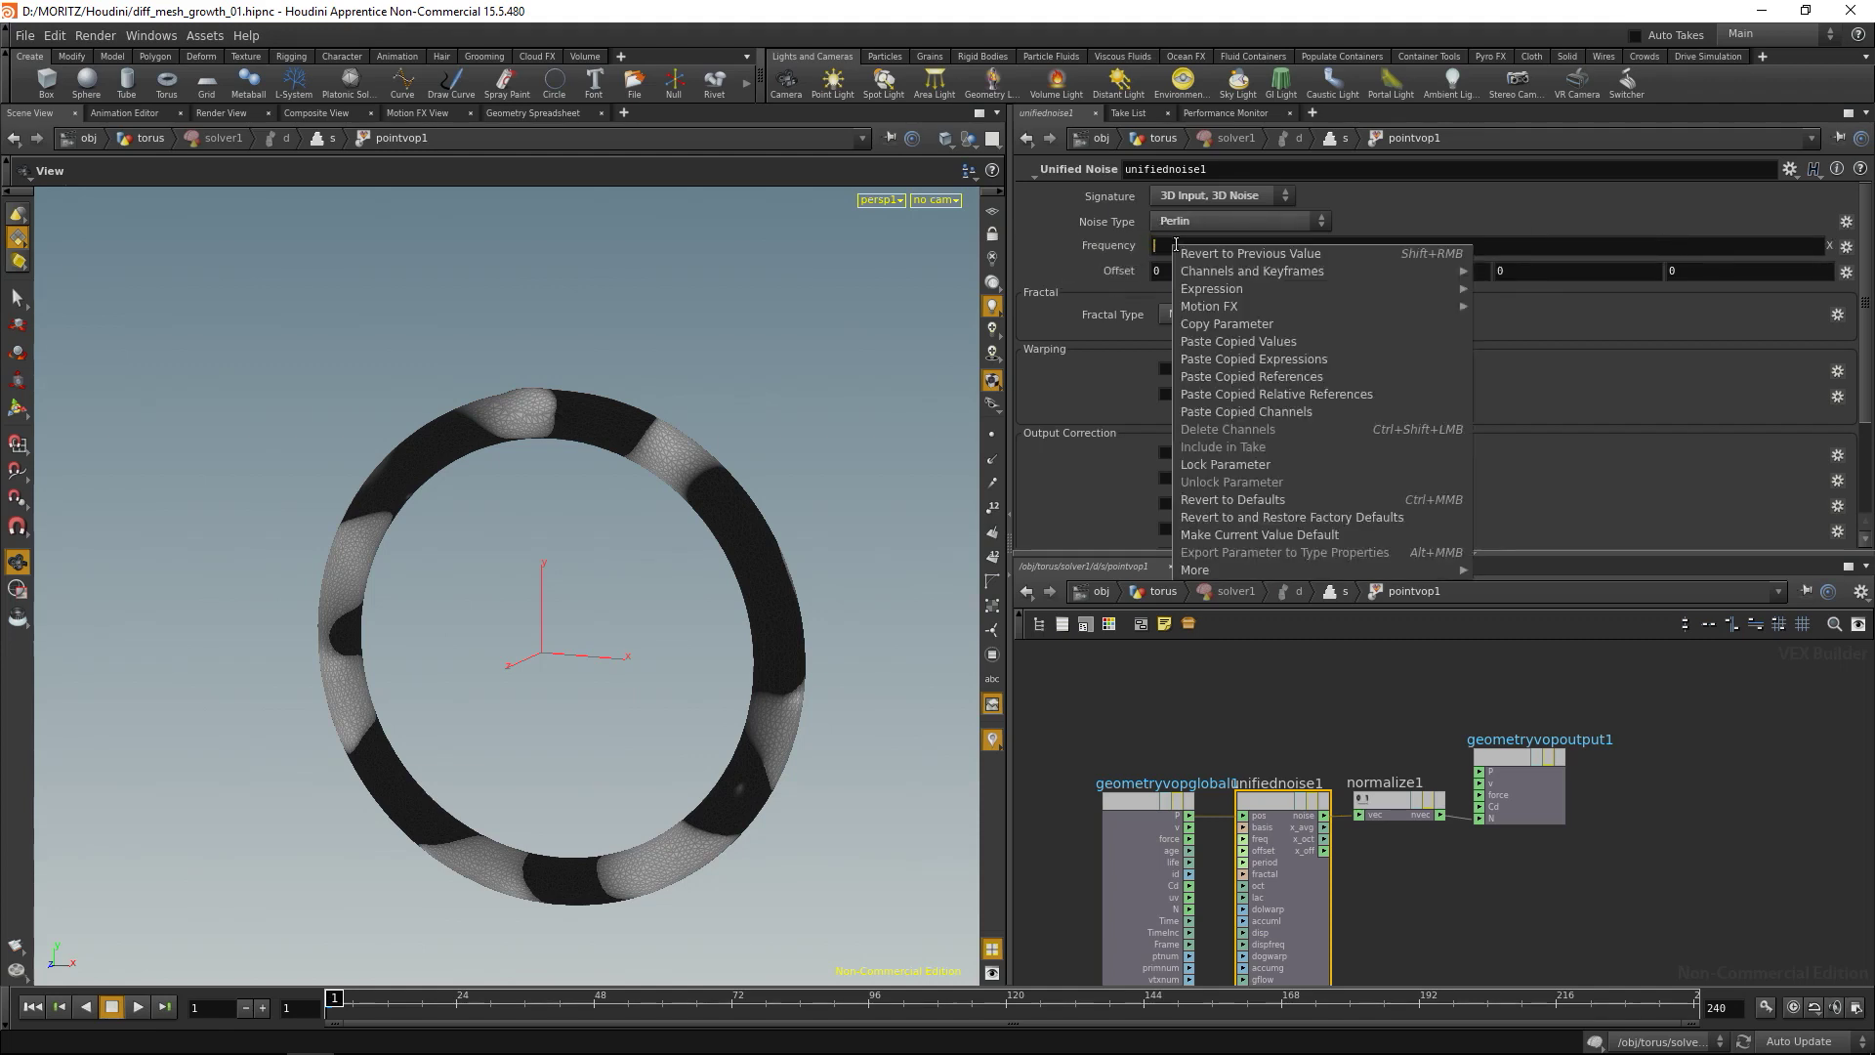
left_click(1291, 397)
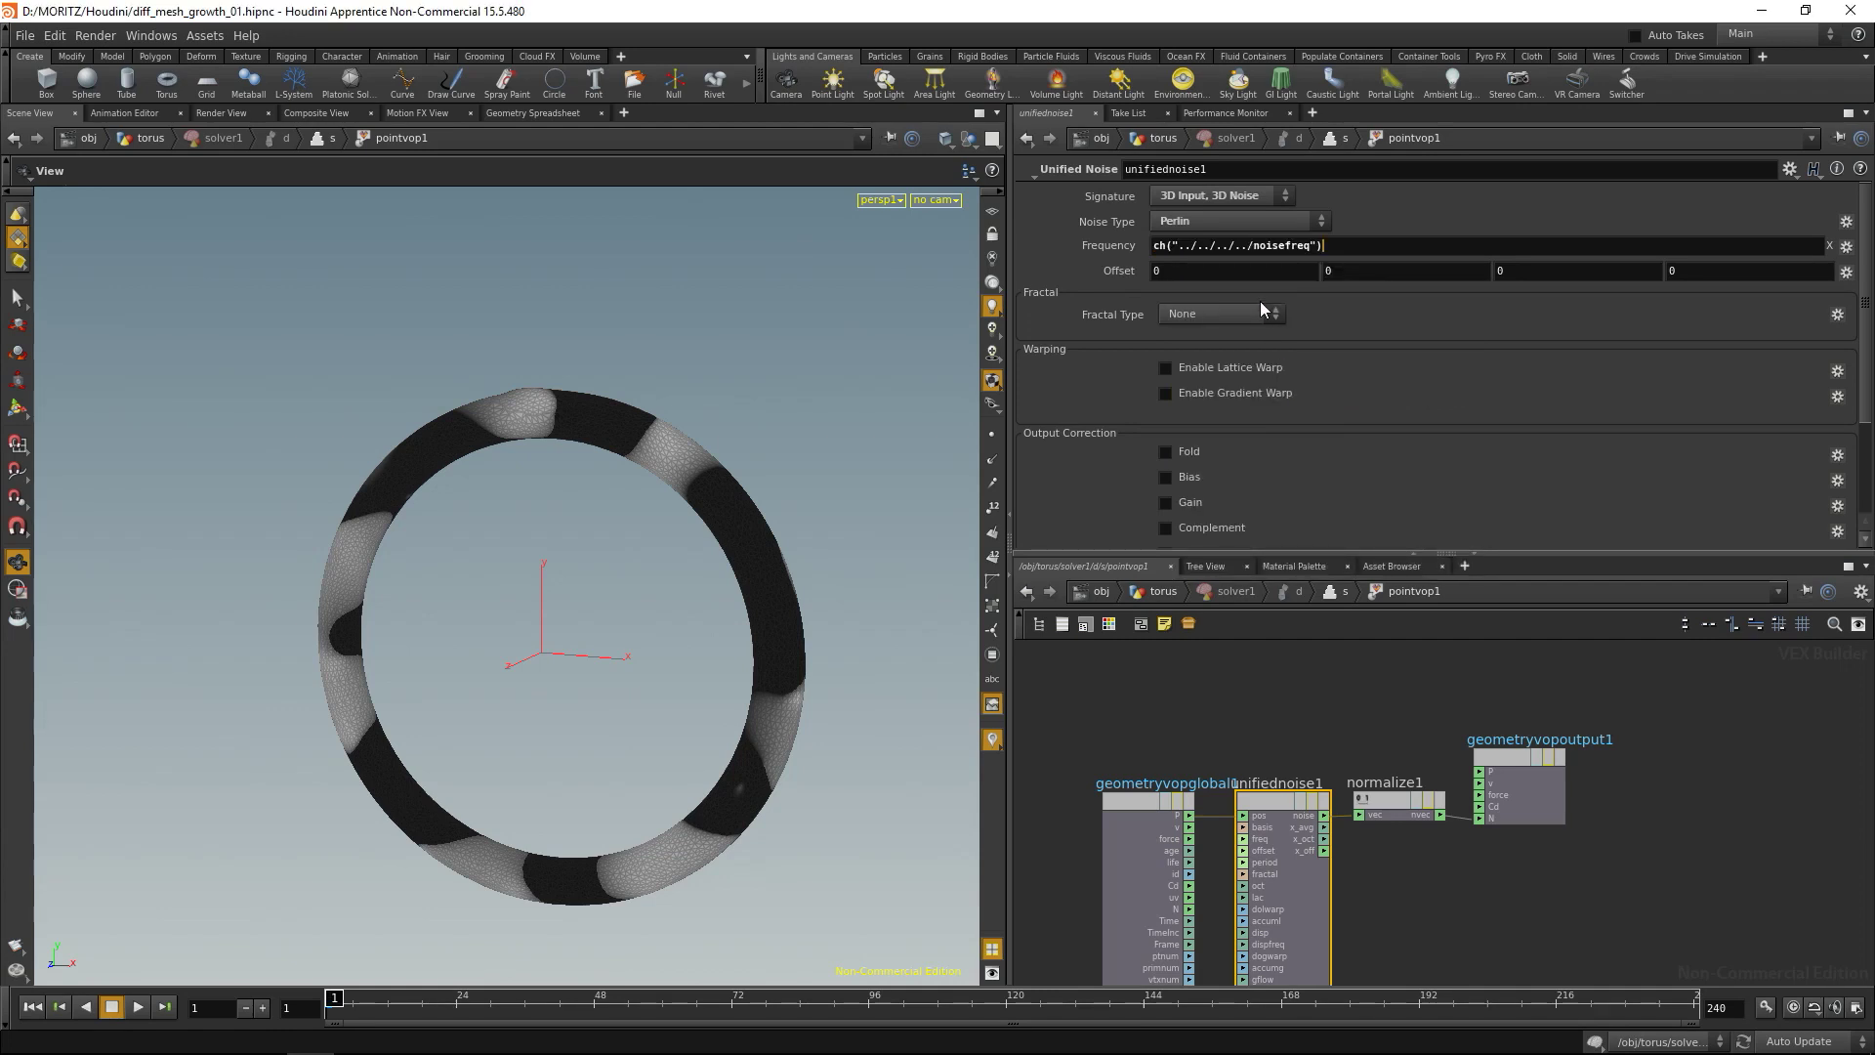
key("ctrl+a")
key("ctrl+c")
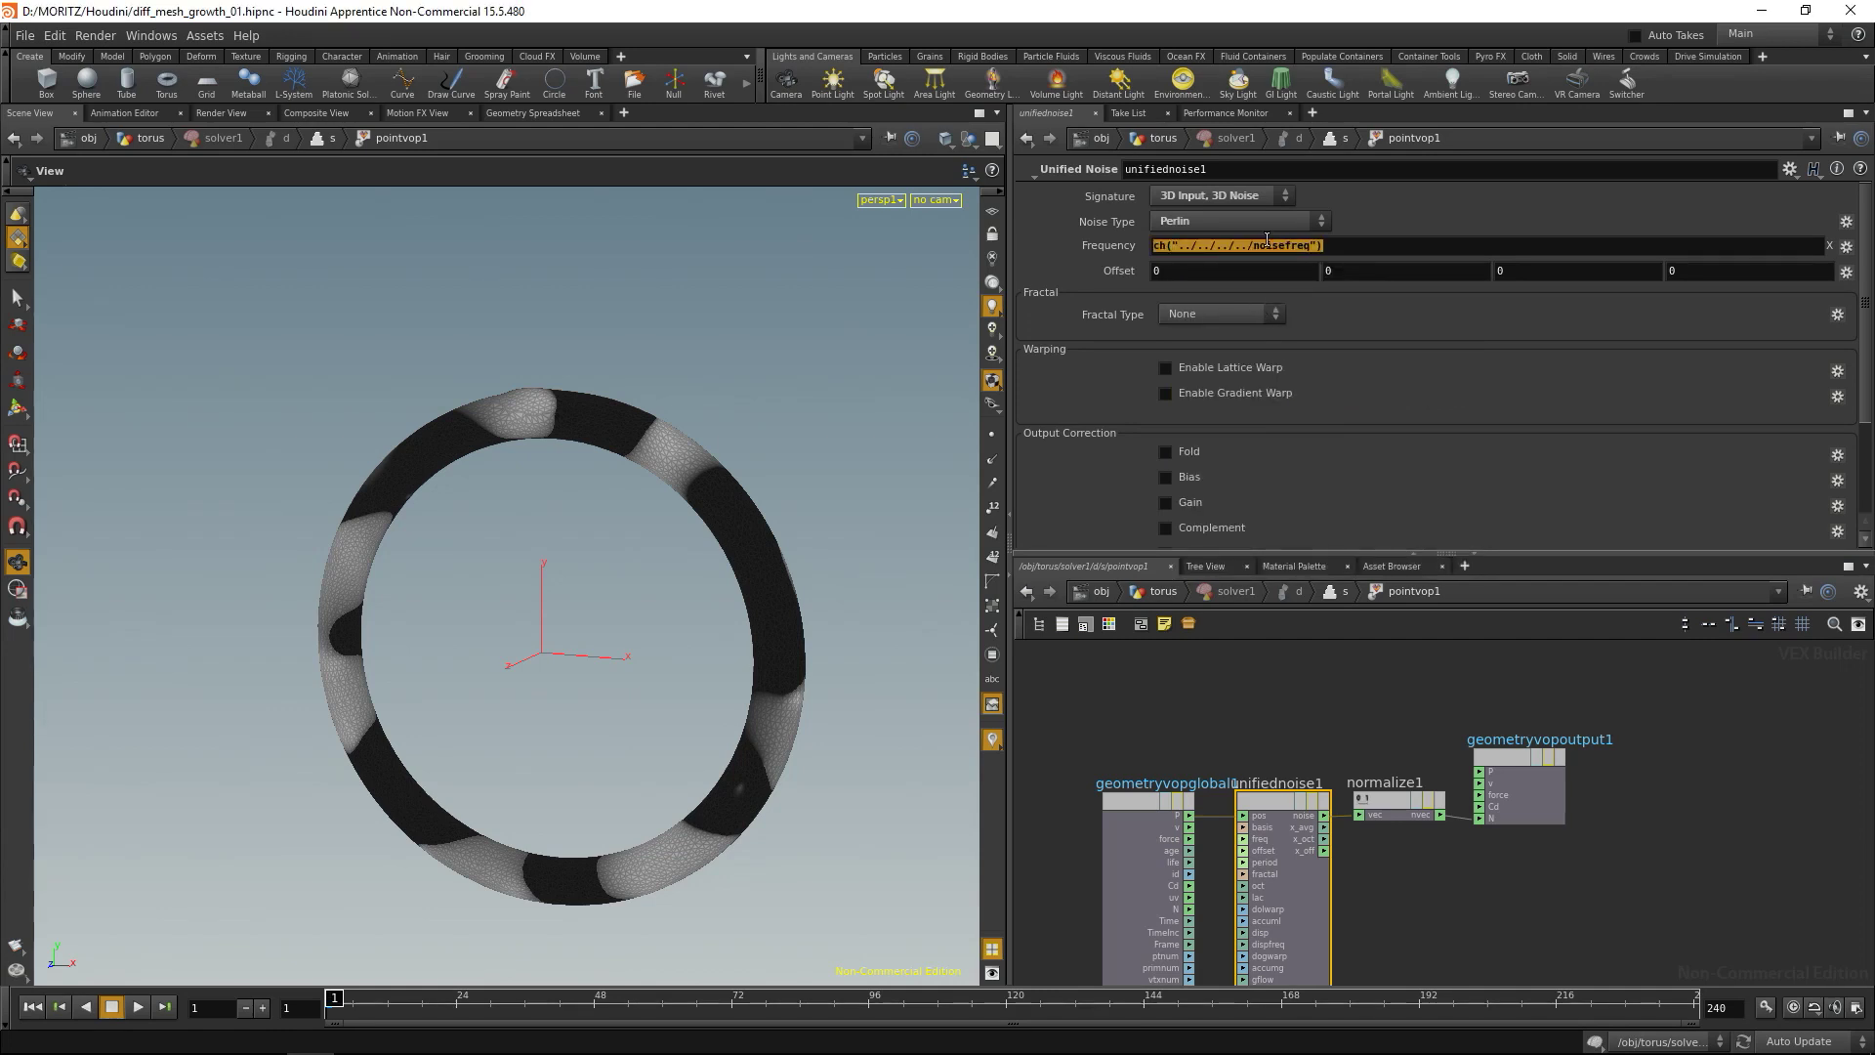
type("2")
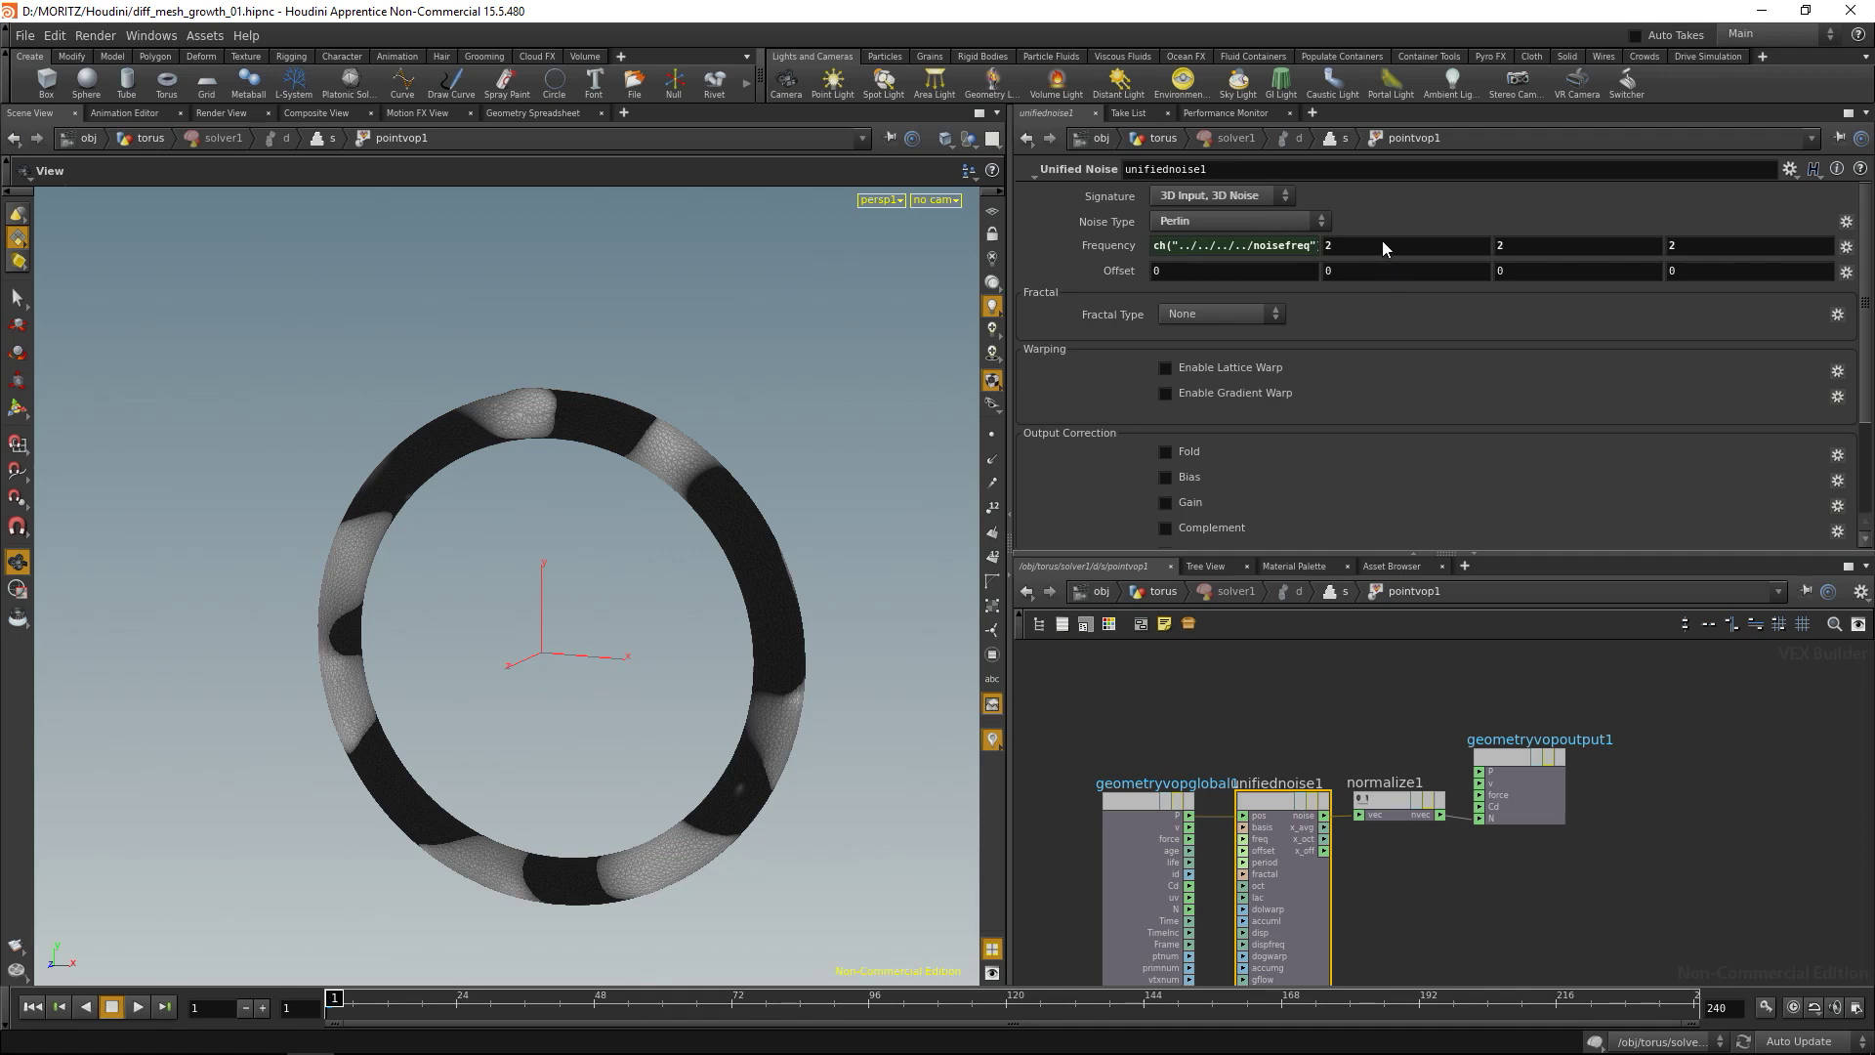
key("Return")
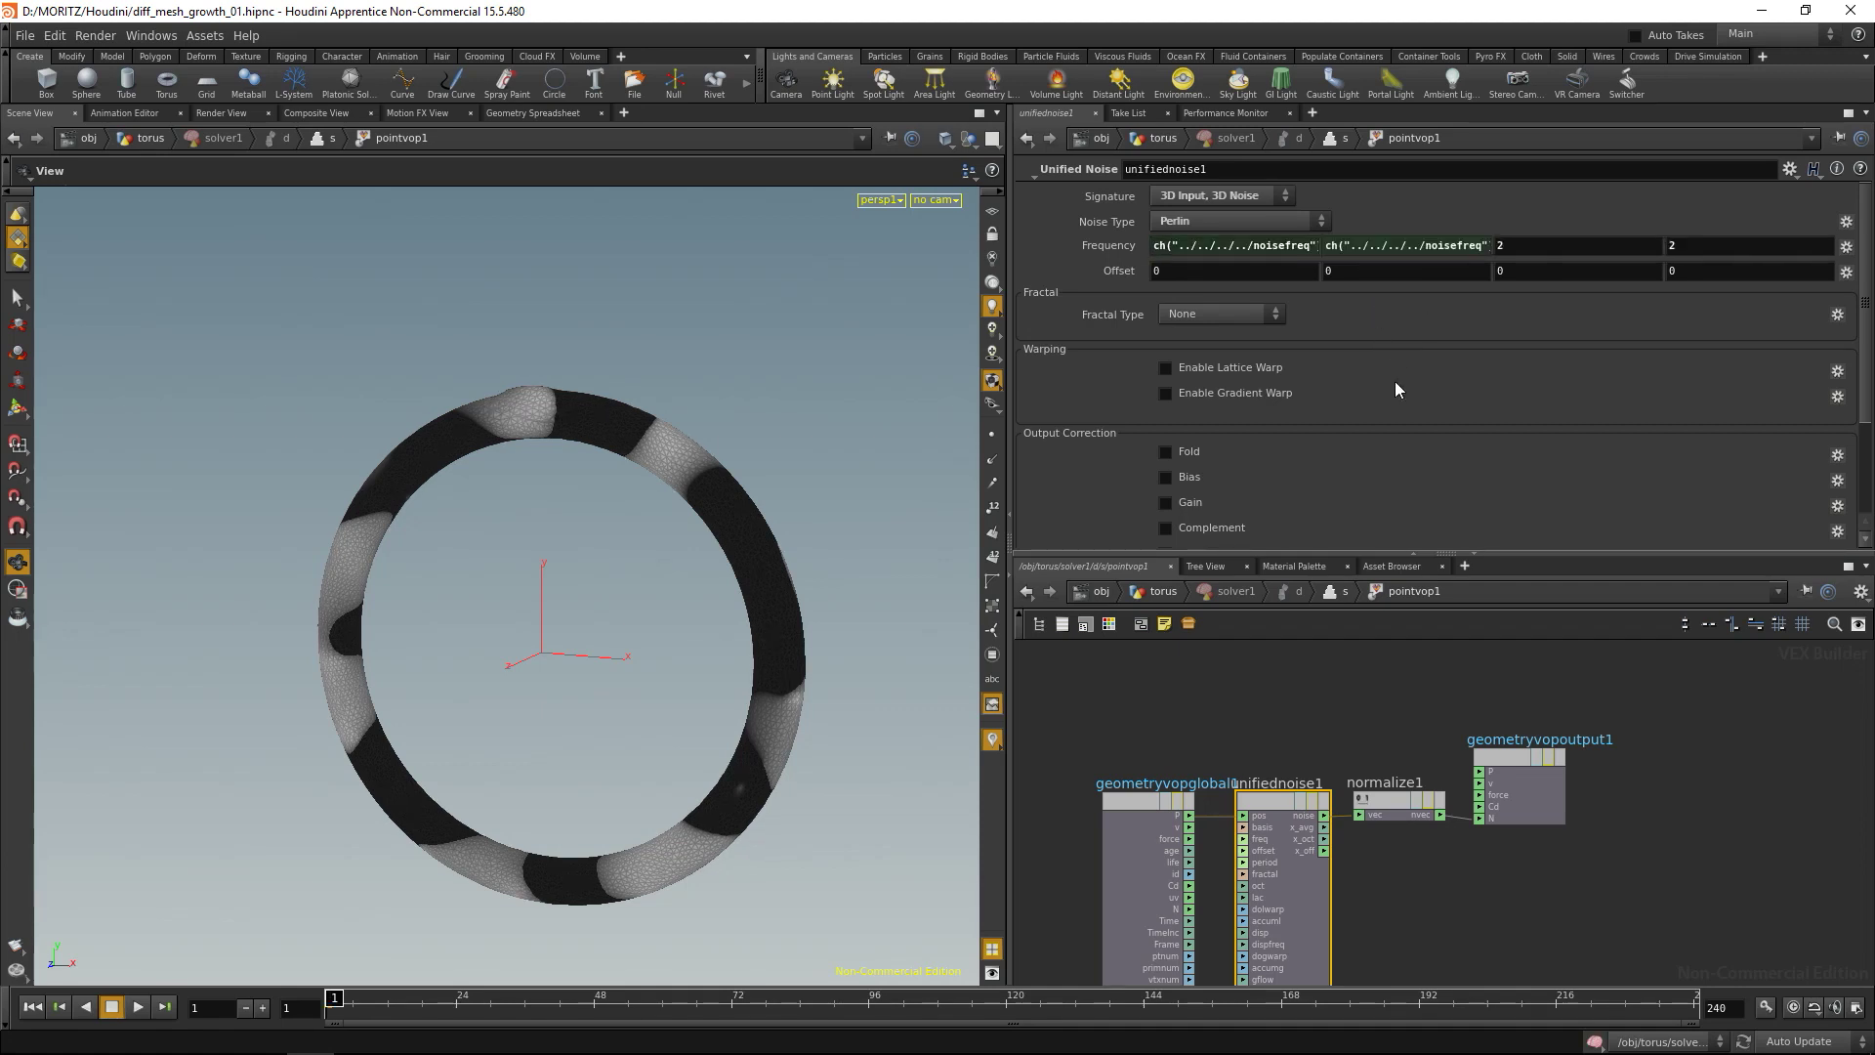
Paste the noisefreq expression into the third and fourth Frequency components.
double_click(1565, 244)
key("ctrl+v")
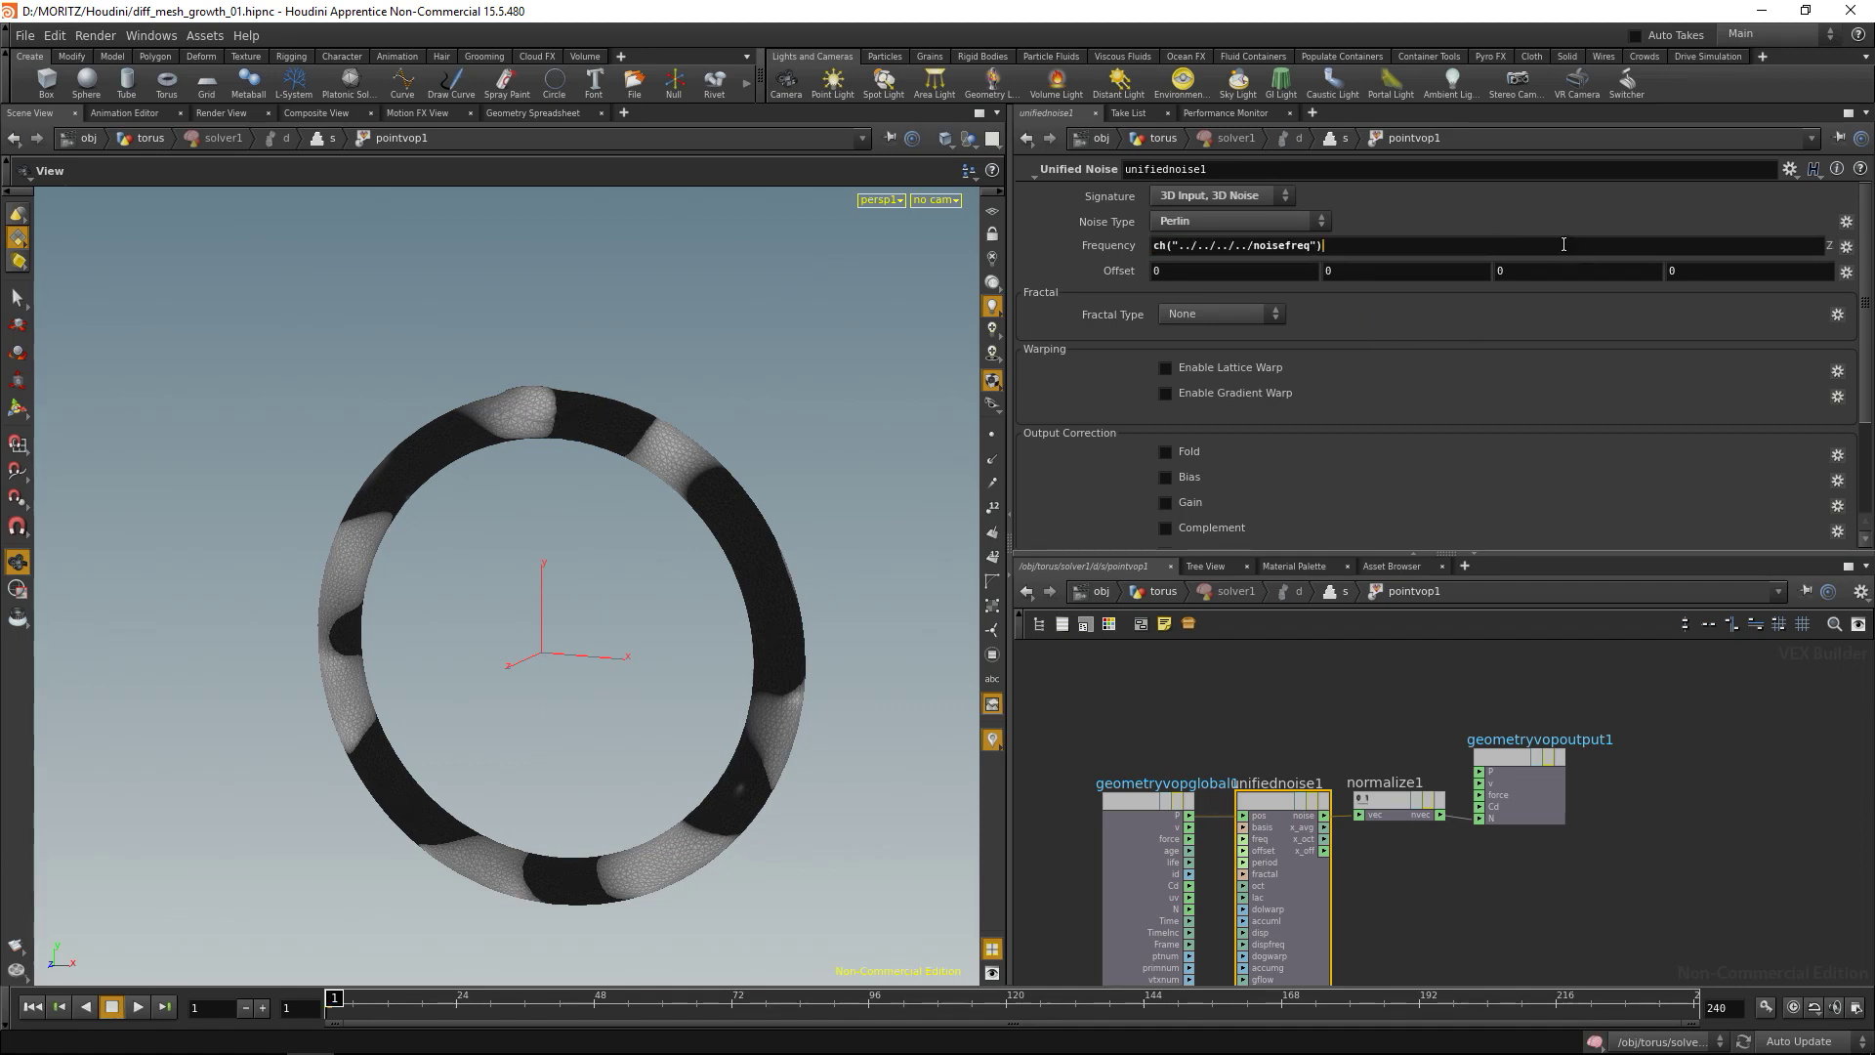
key("Return")
left_click(1703, 247)
key("ctrl+v")
key("Return")
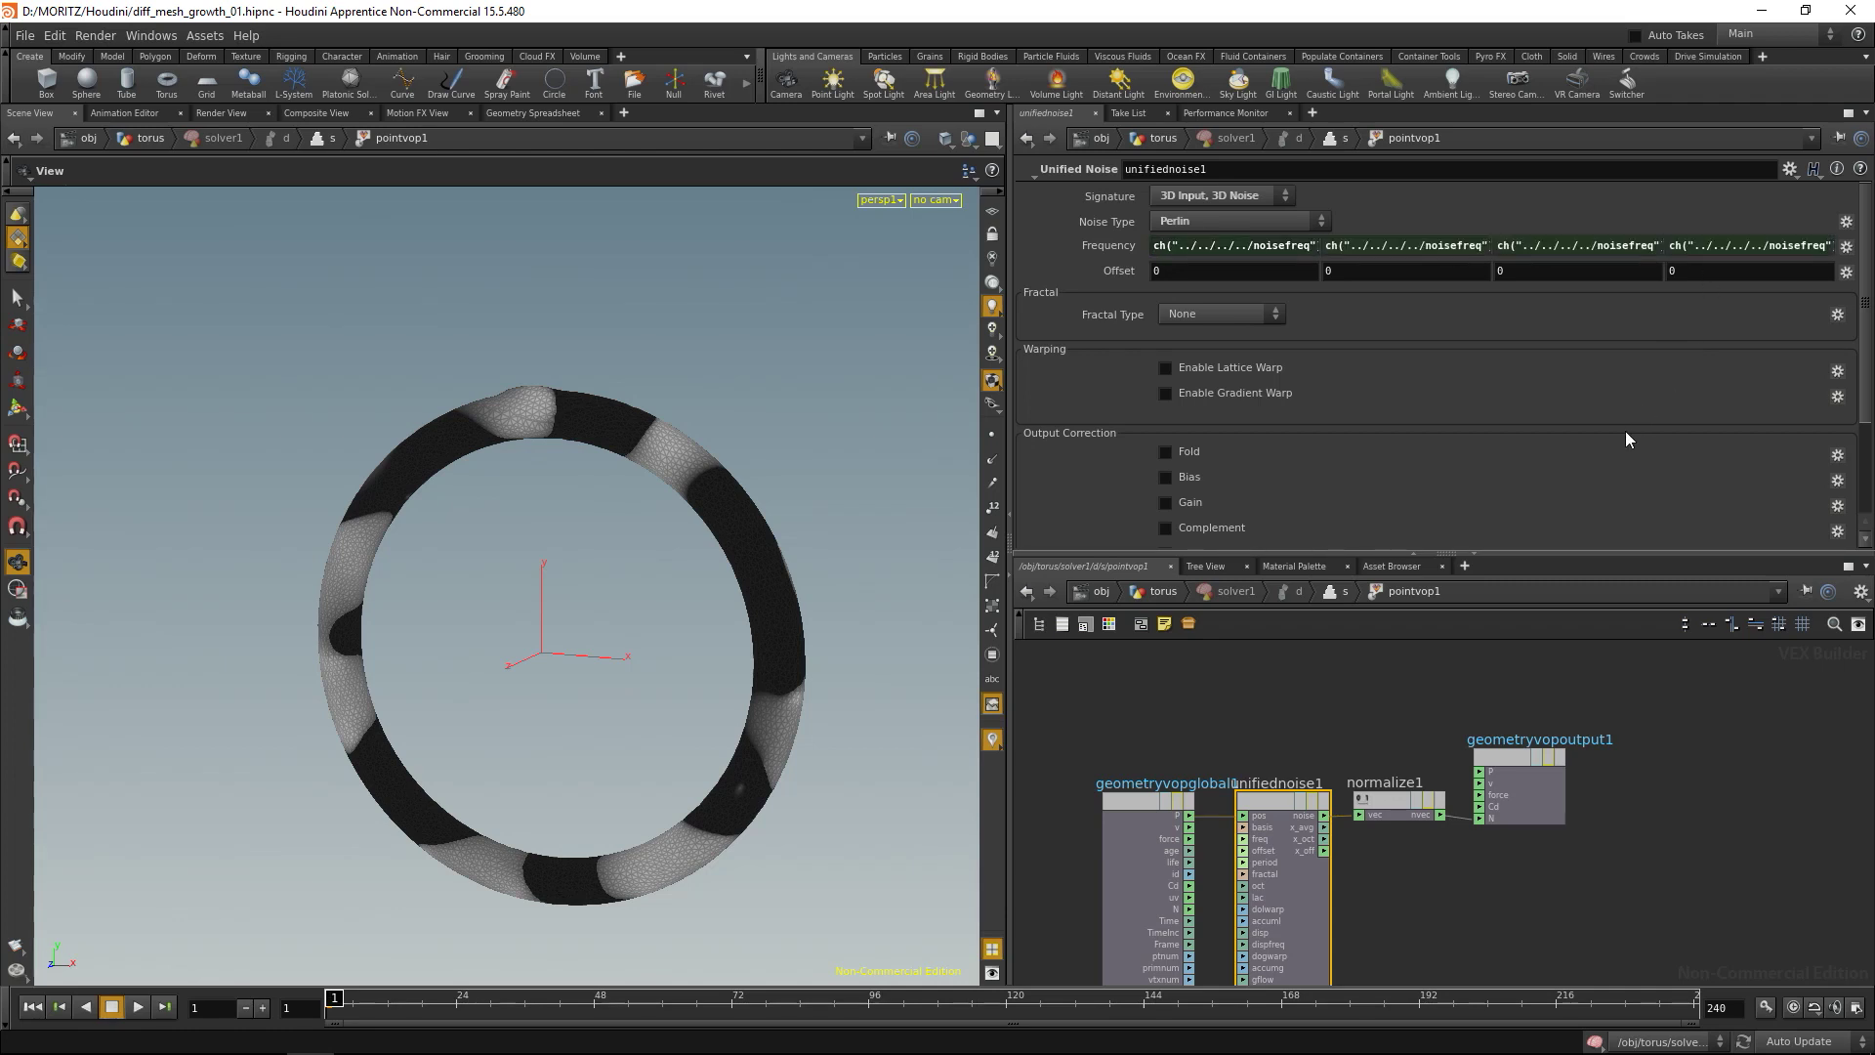
left_click(1162, 591)
Replace remesh1's Target Edge Length with a relative reference to Meshing Distance.
right_click(1207, 381)
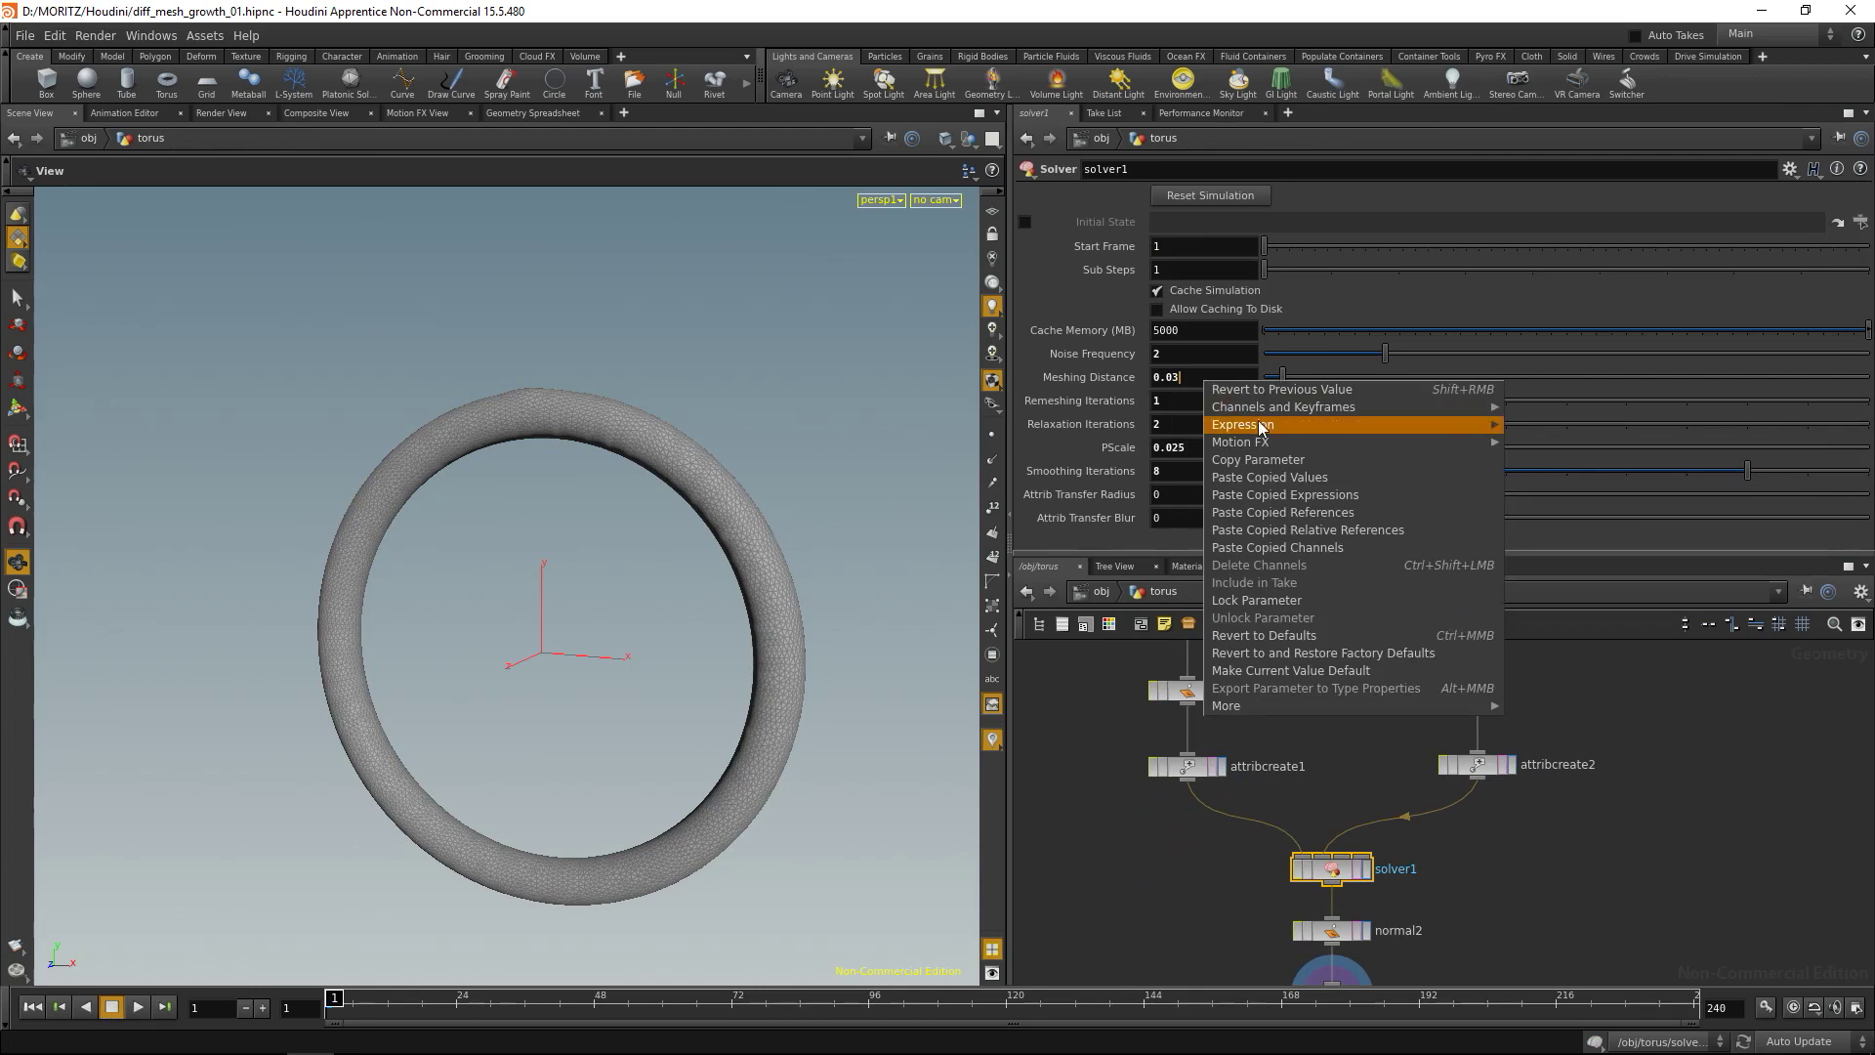
left_click(1302, 460)
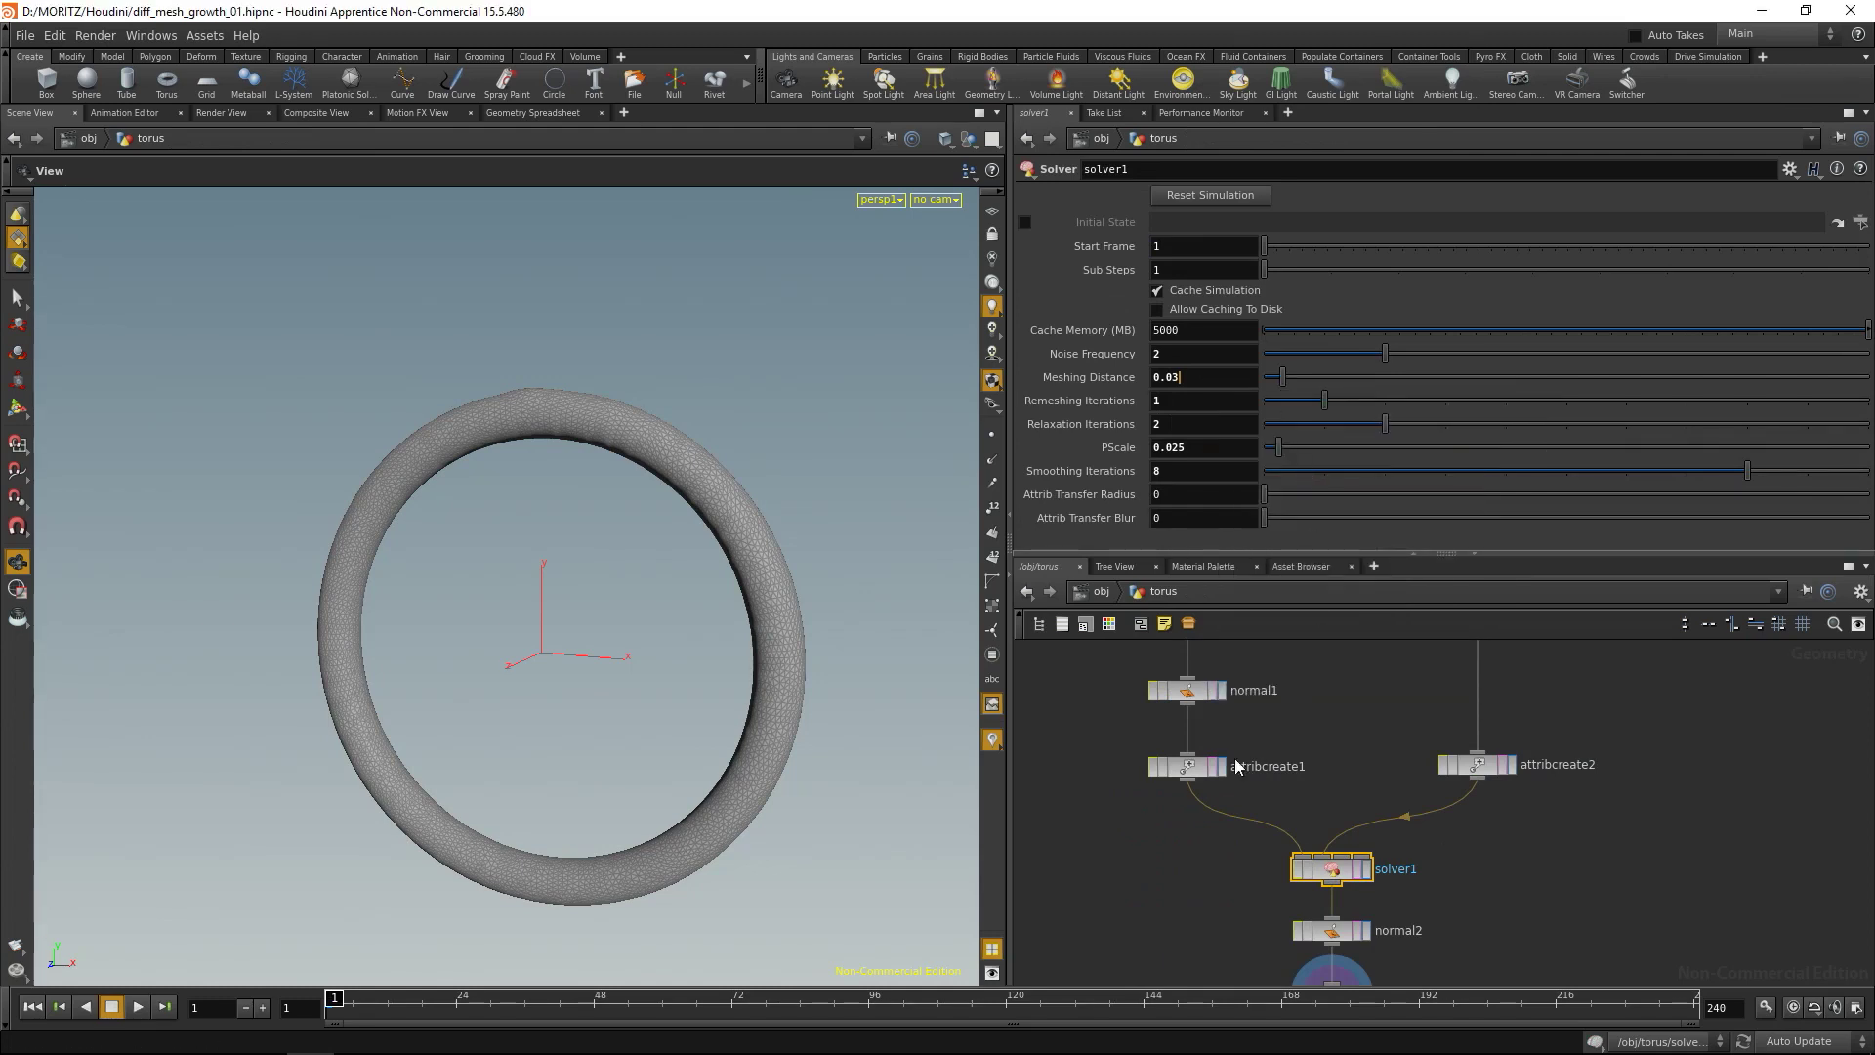
double_click(1334, 872)
left_click(1287, 815)
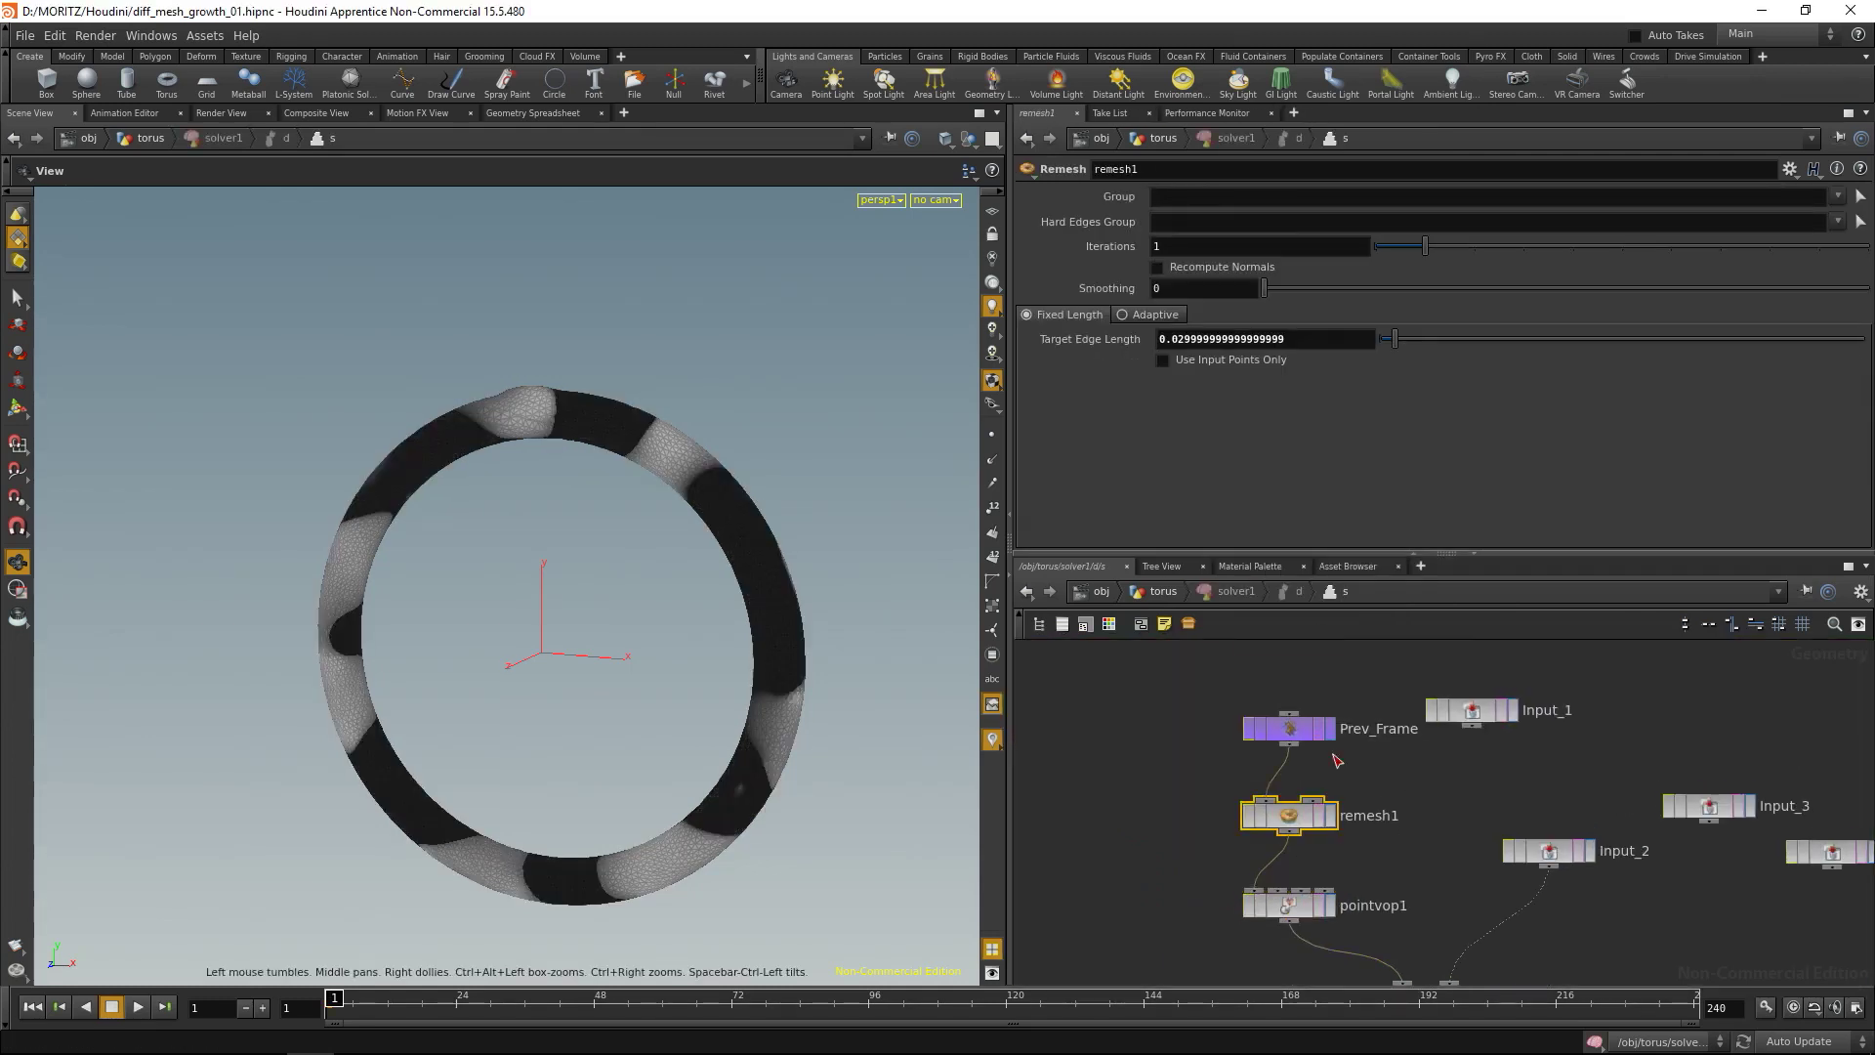
left_click(1331, 342)
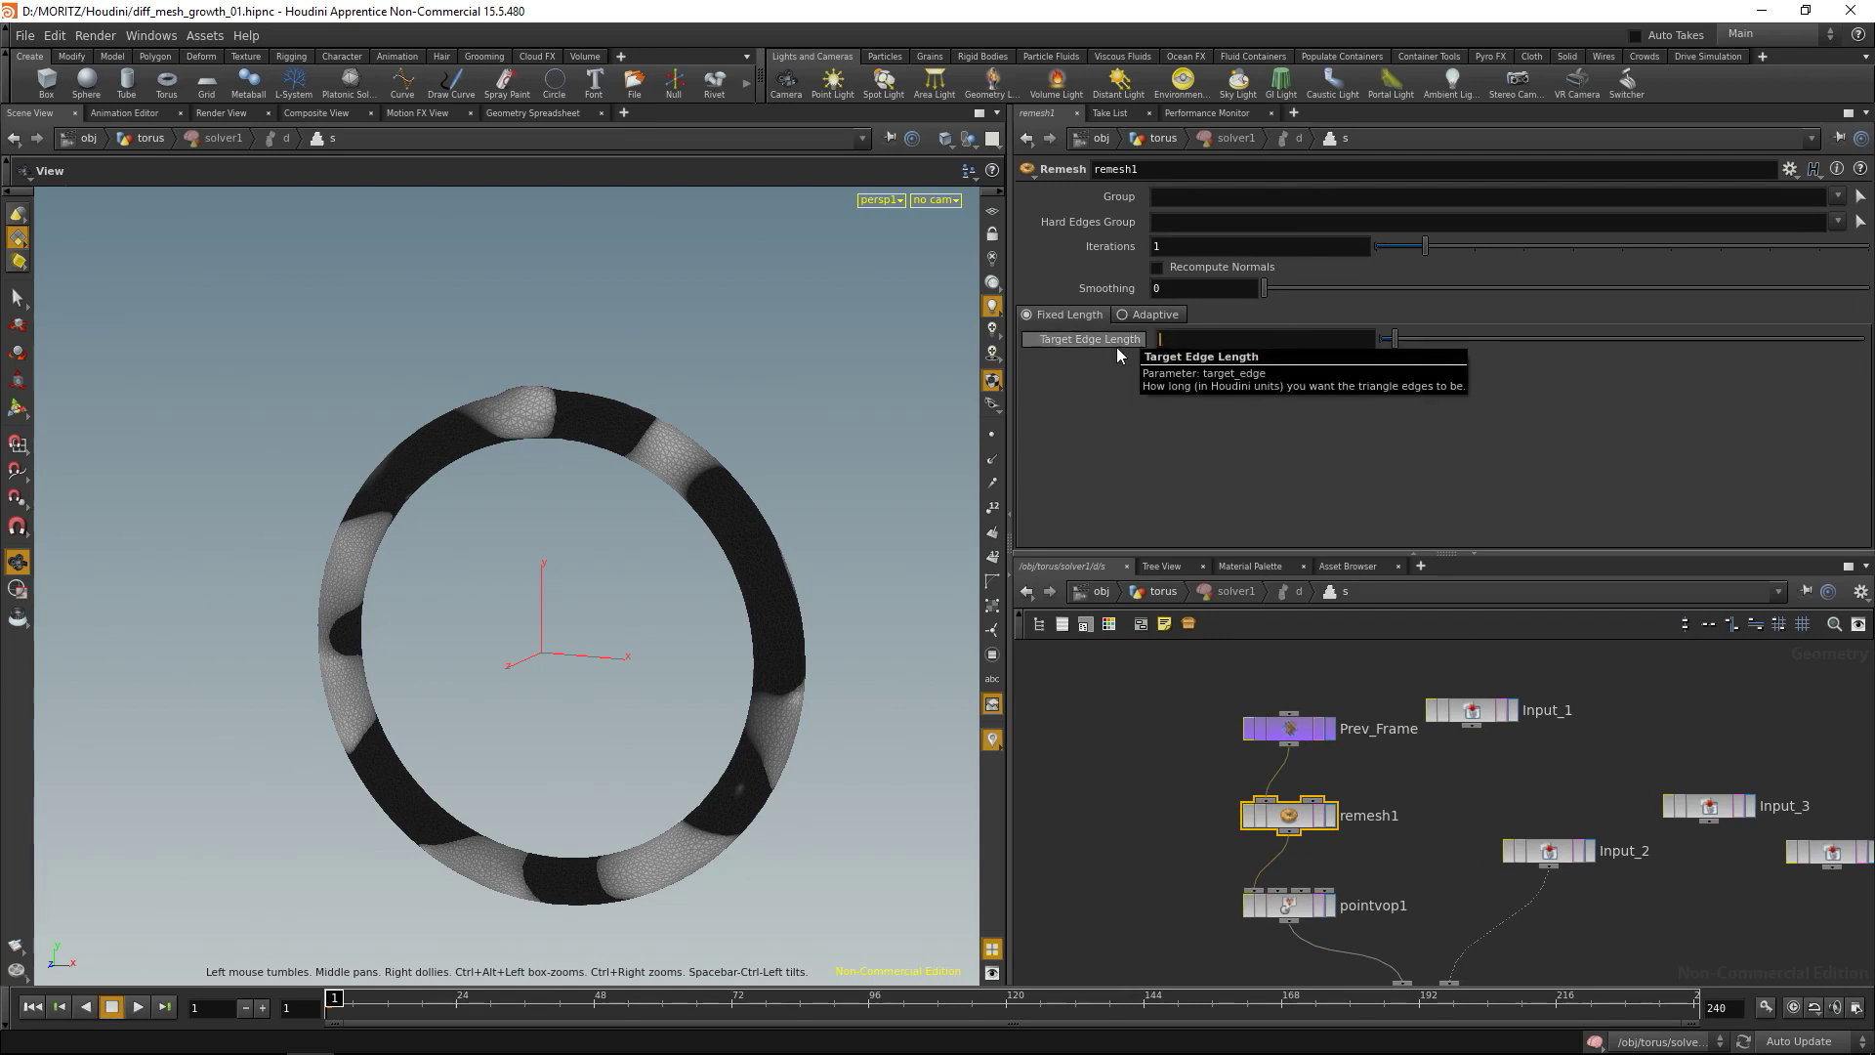
key("BackSpace")
right_click(1212, 342)
left_click(1304, 504)
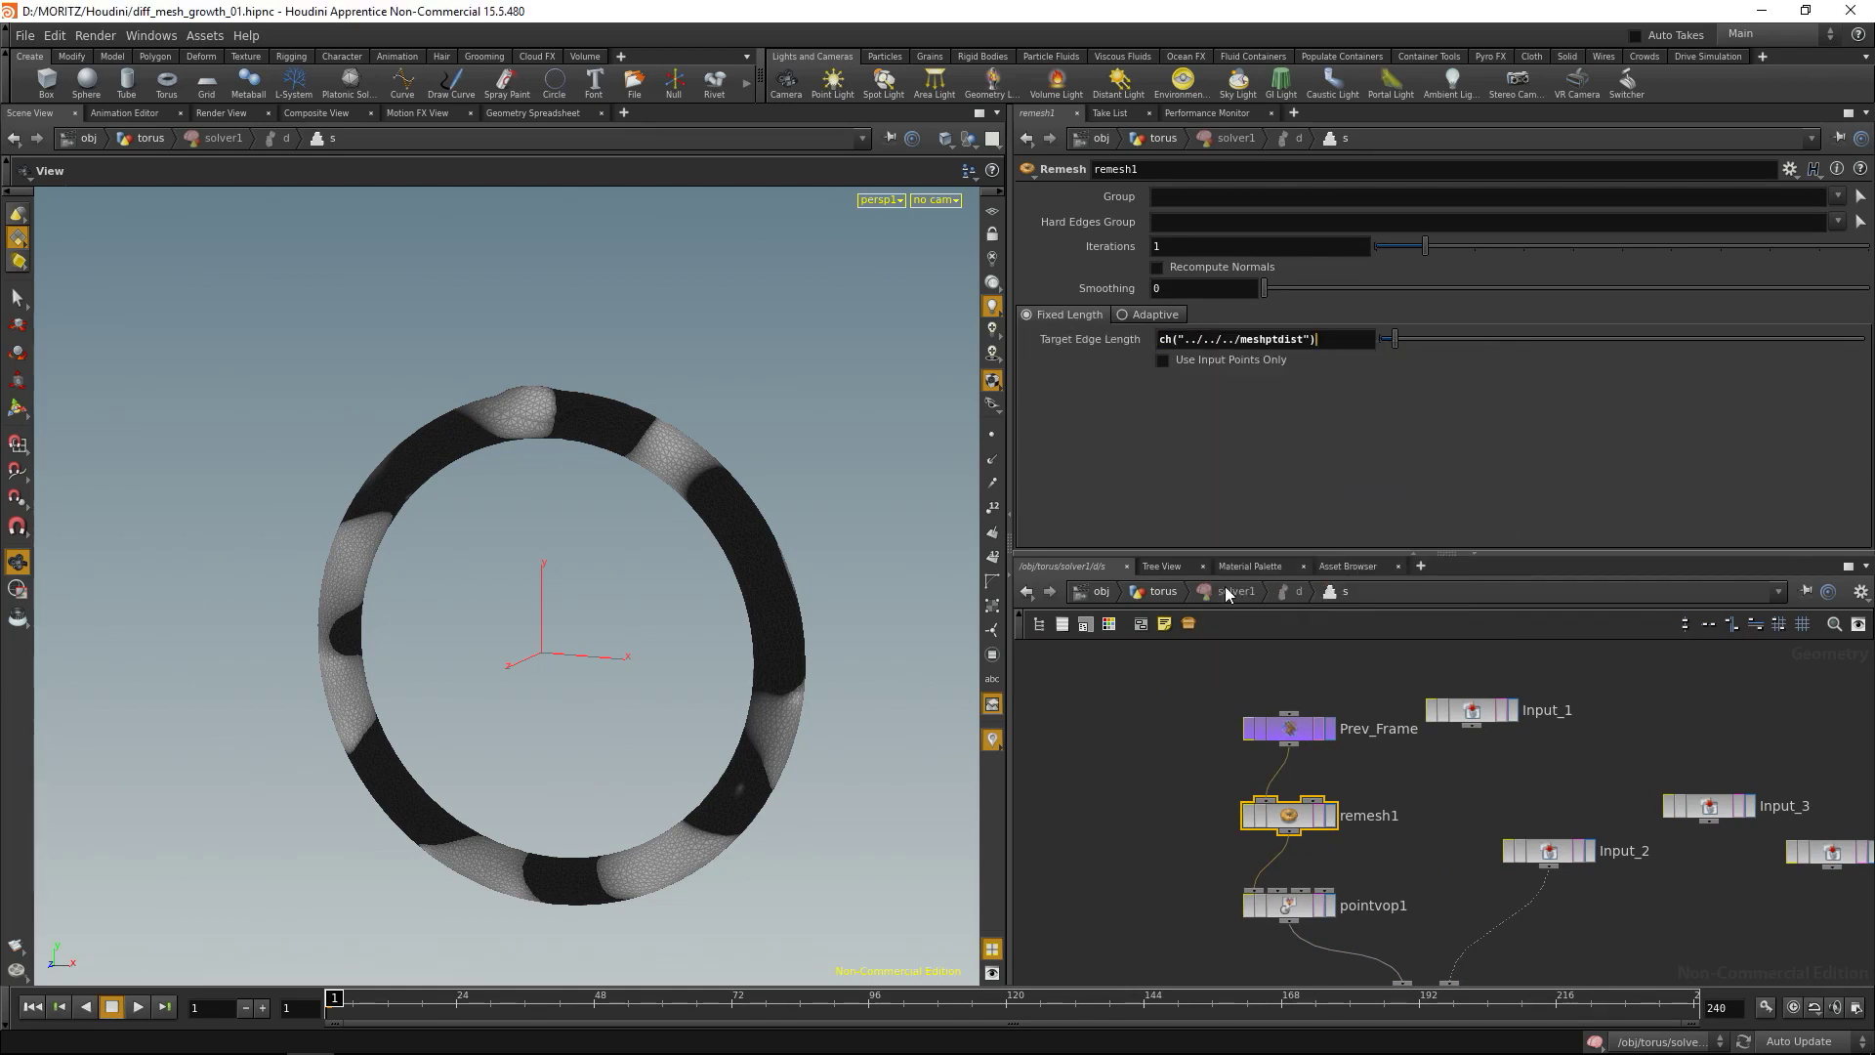
left_click(1162, 590)
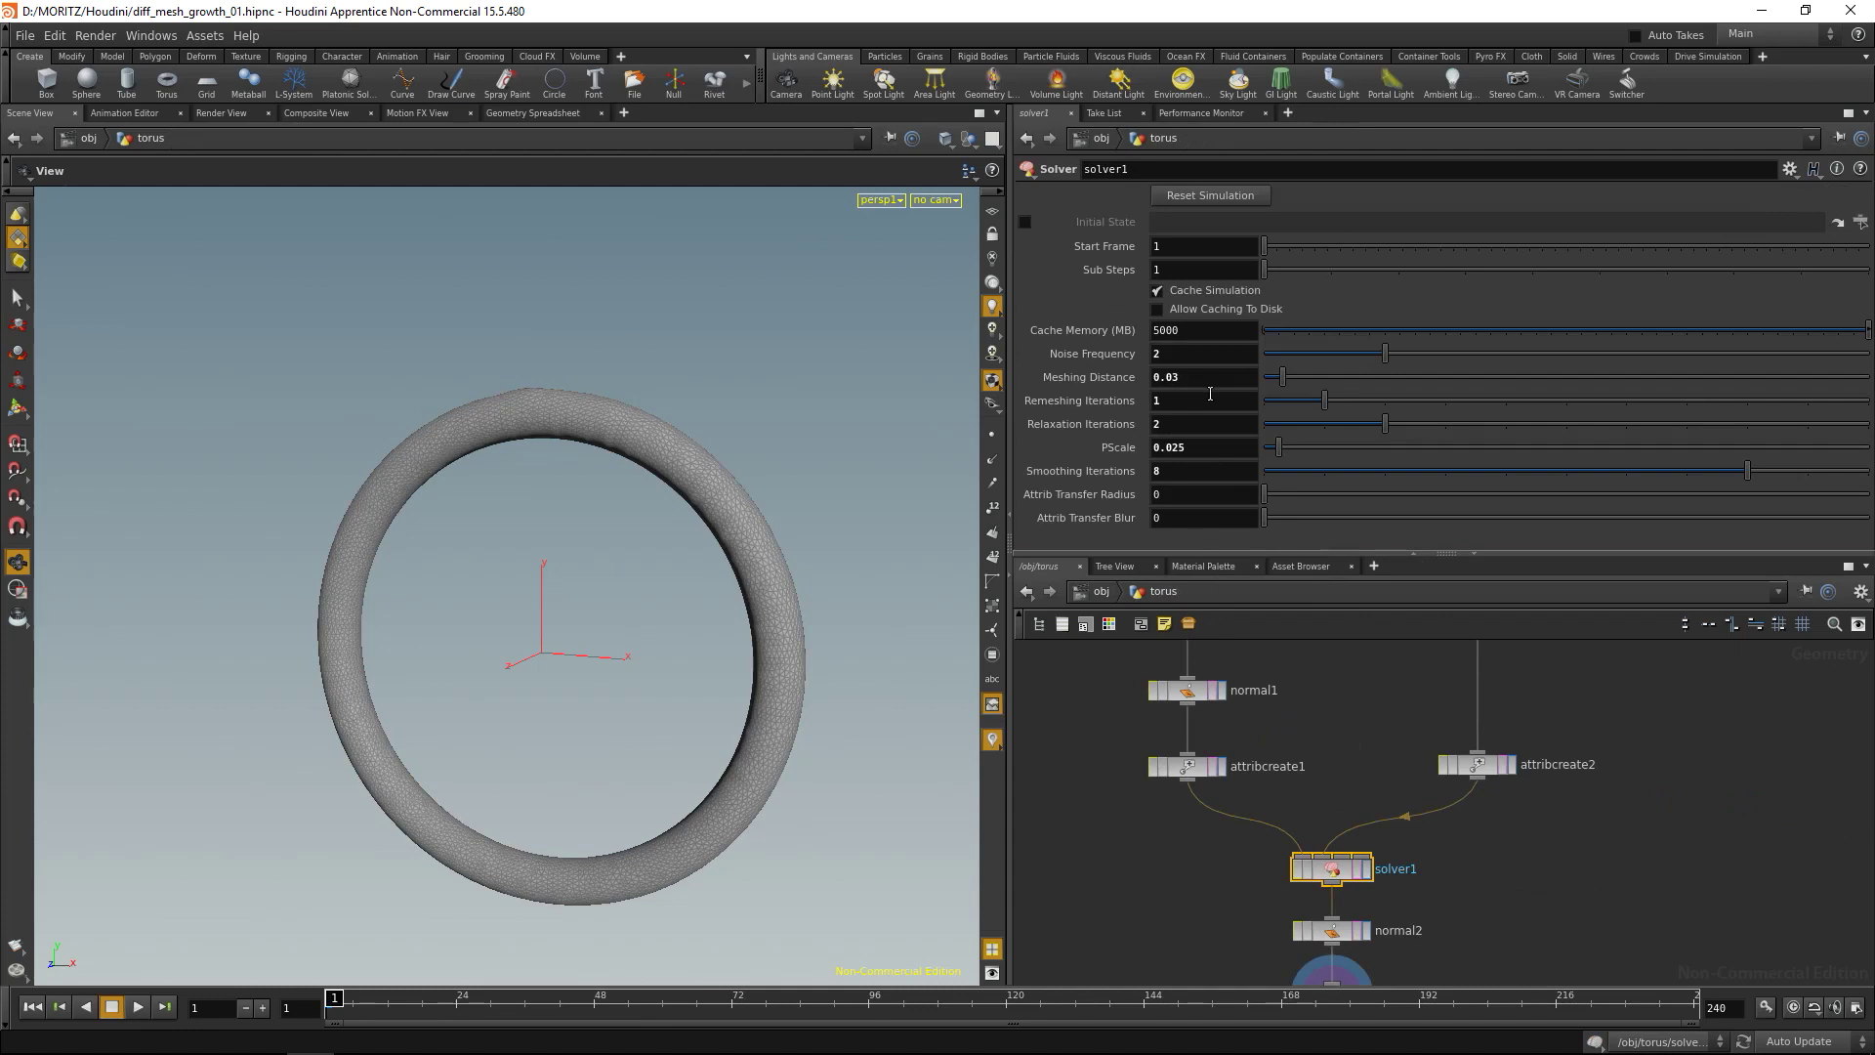
Copy the solver's Remeshing Iterations for remesh1's Iterations field.
left_click(1157, 400)
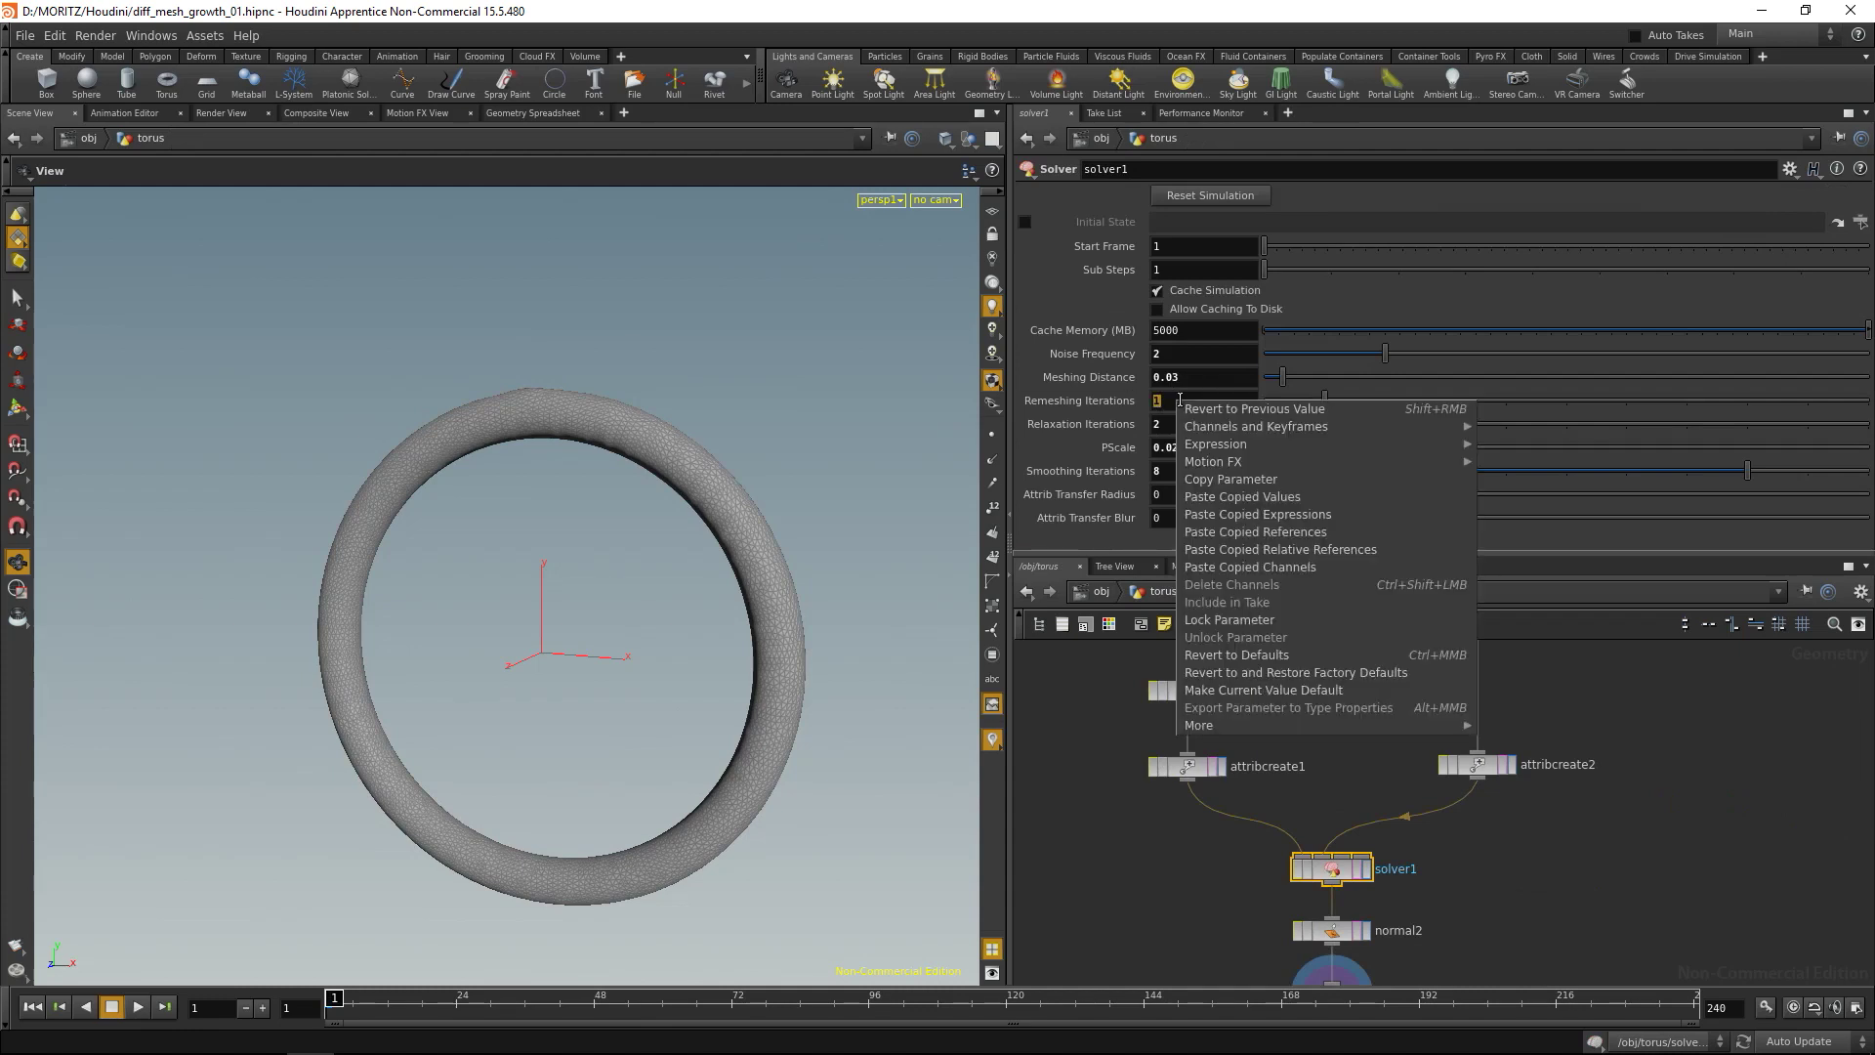
left_click(1291, 478)
double_click(1333, 871)
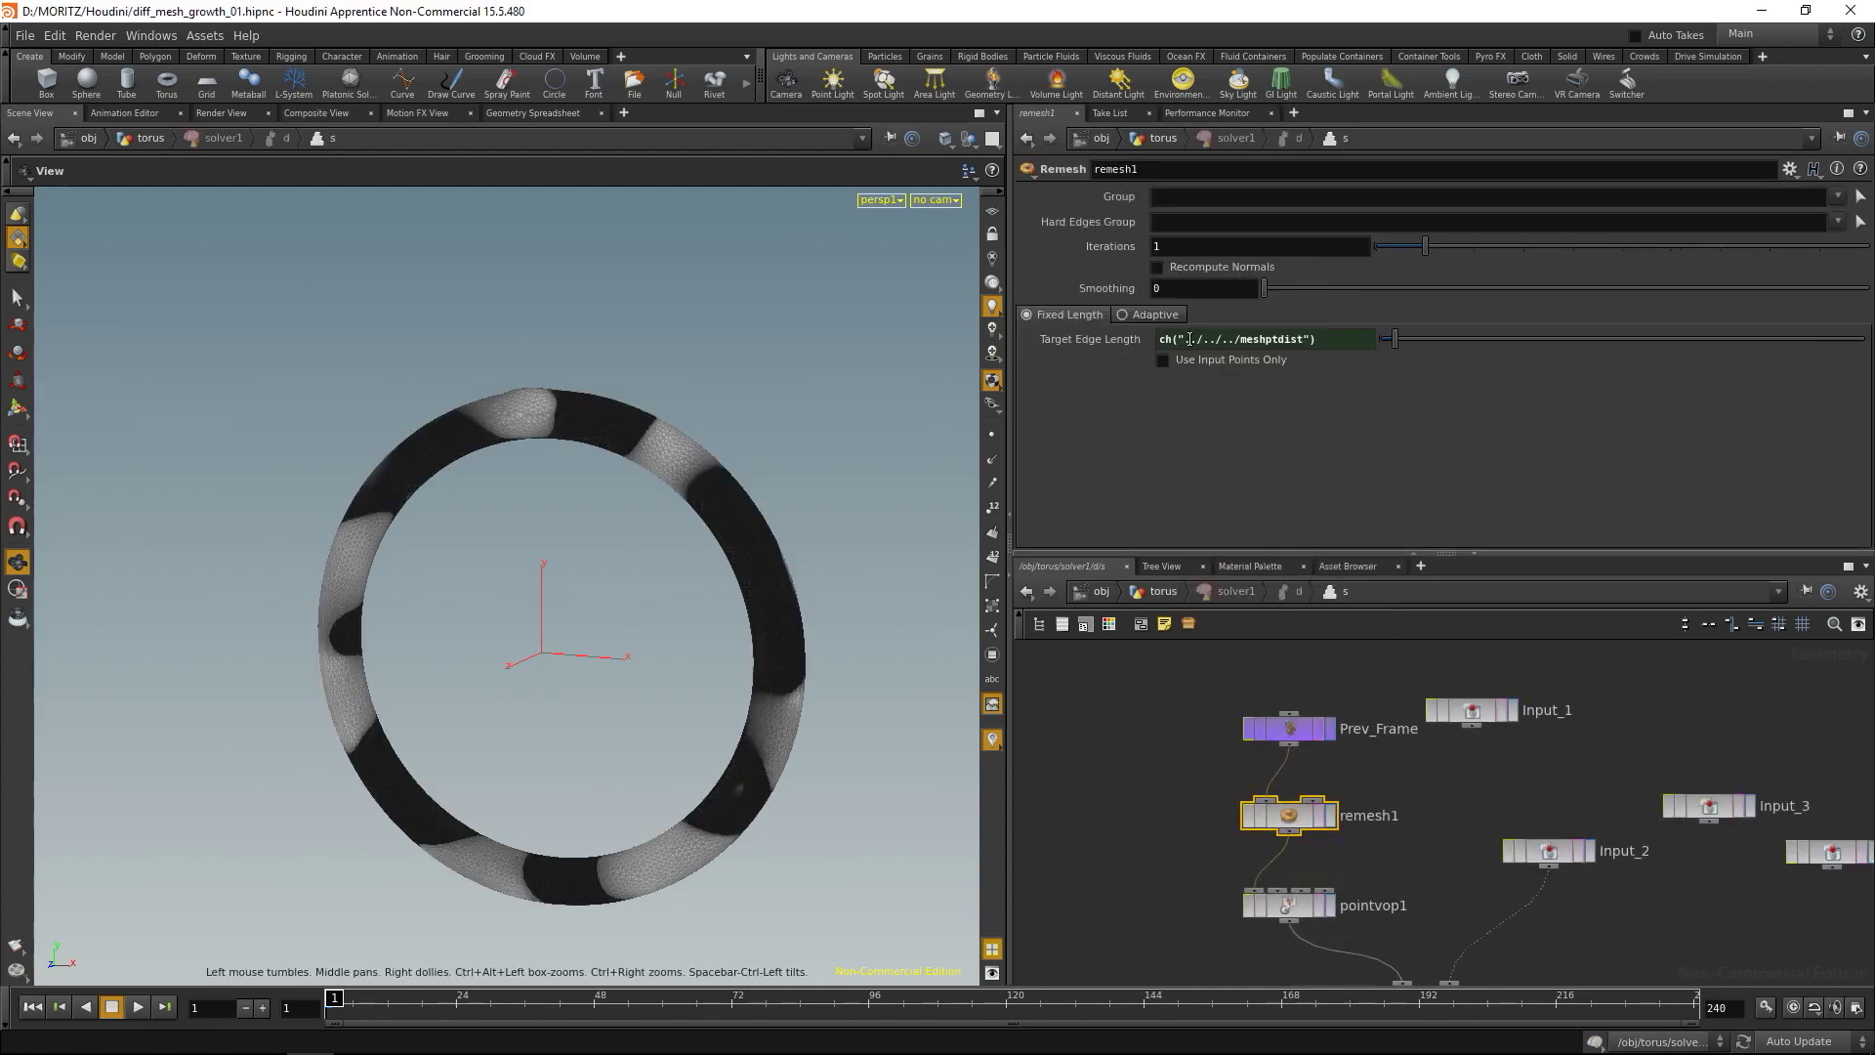
right_click(1184, 250)
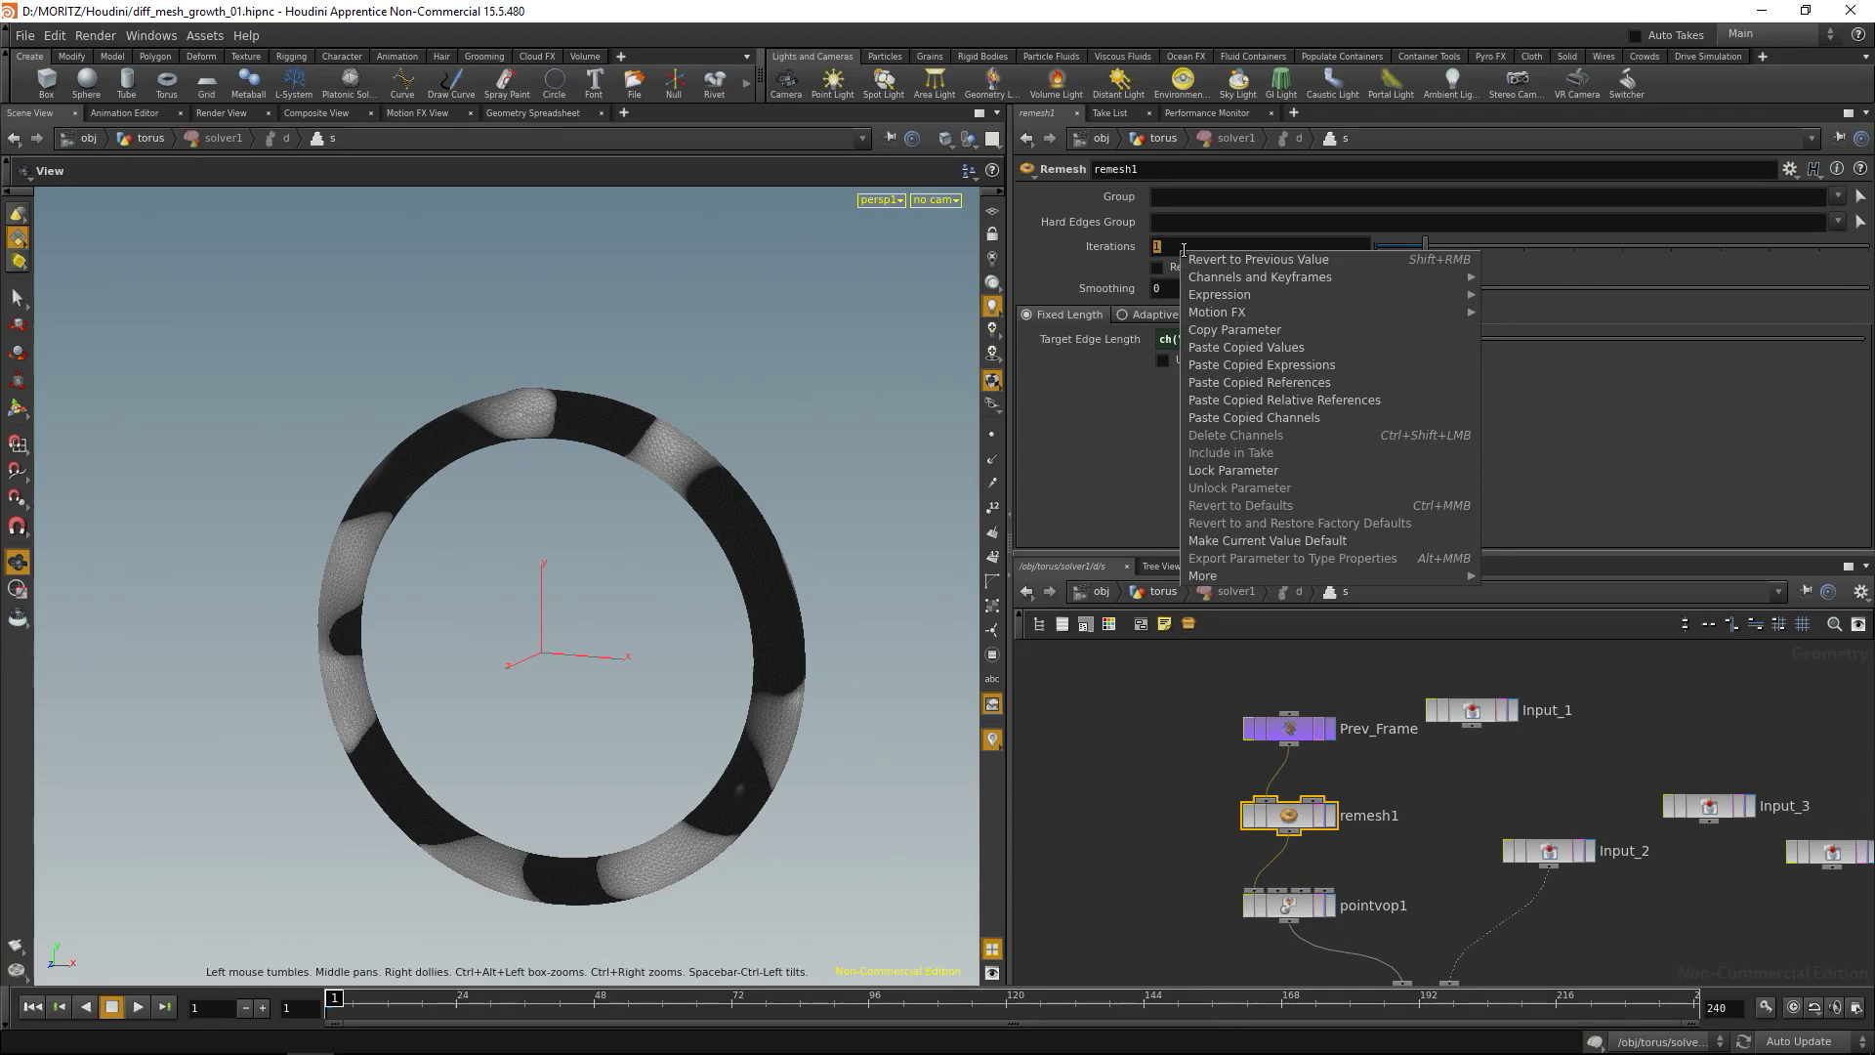
Link remesh1 Iterations to Remeshing Iterations and relax1 Max Iterations to Relaxation Iterations.
left_click(1280, 400)
left_click(1164, 595)
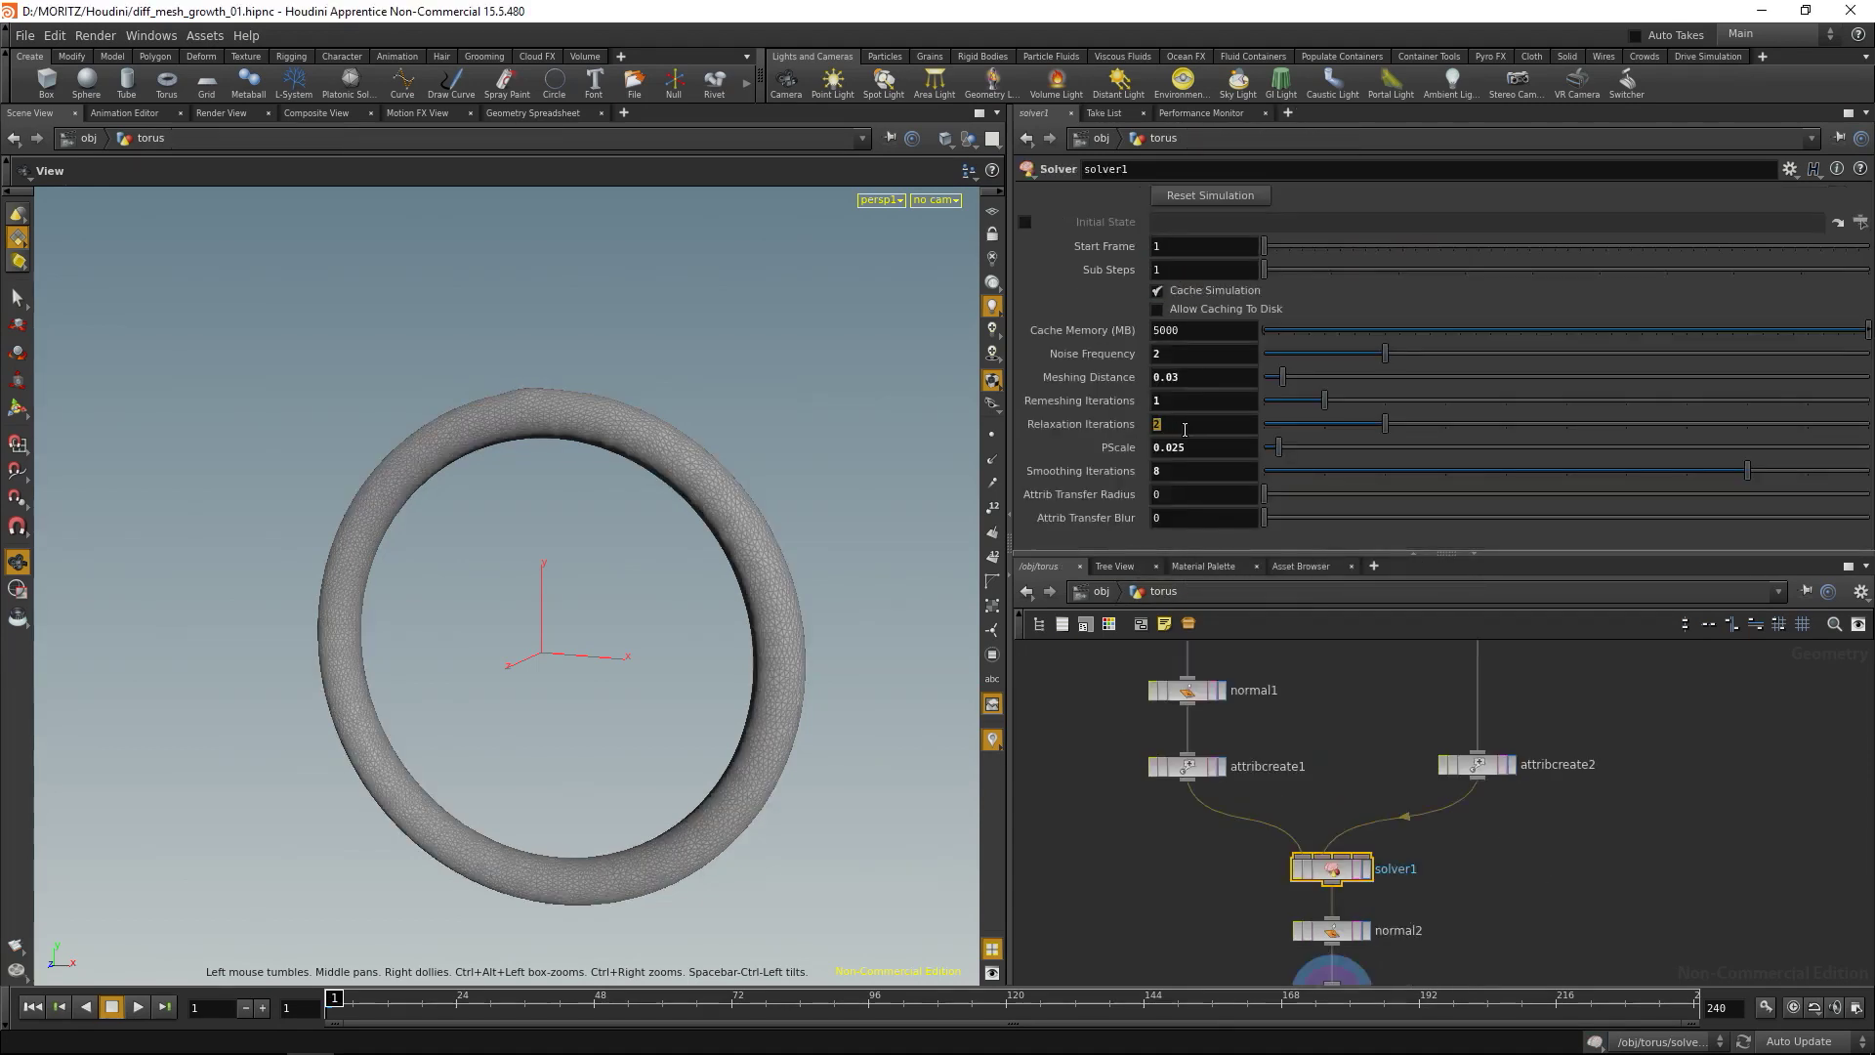
right_click(1181, 425)
left_click(1262, 508)
double_click(1332, 868)
scroll(1317, 859, "down", 5)
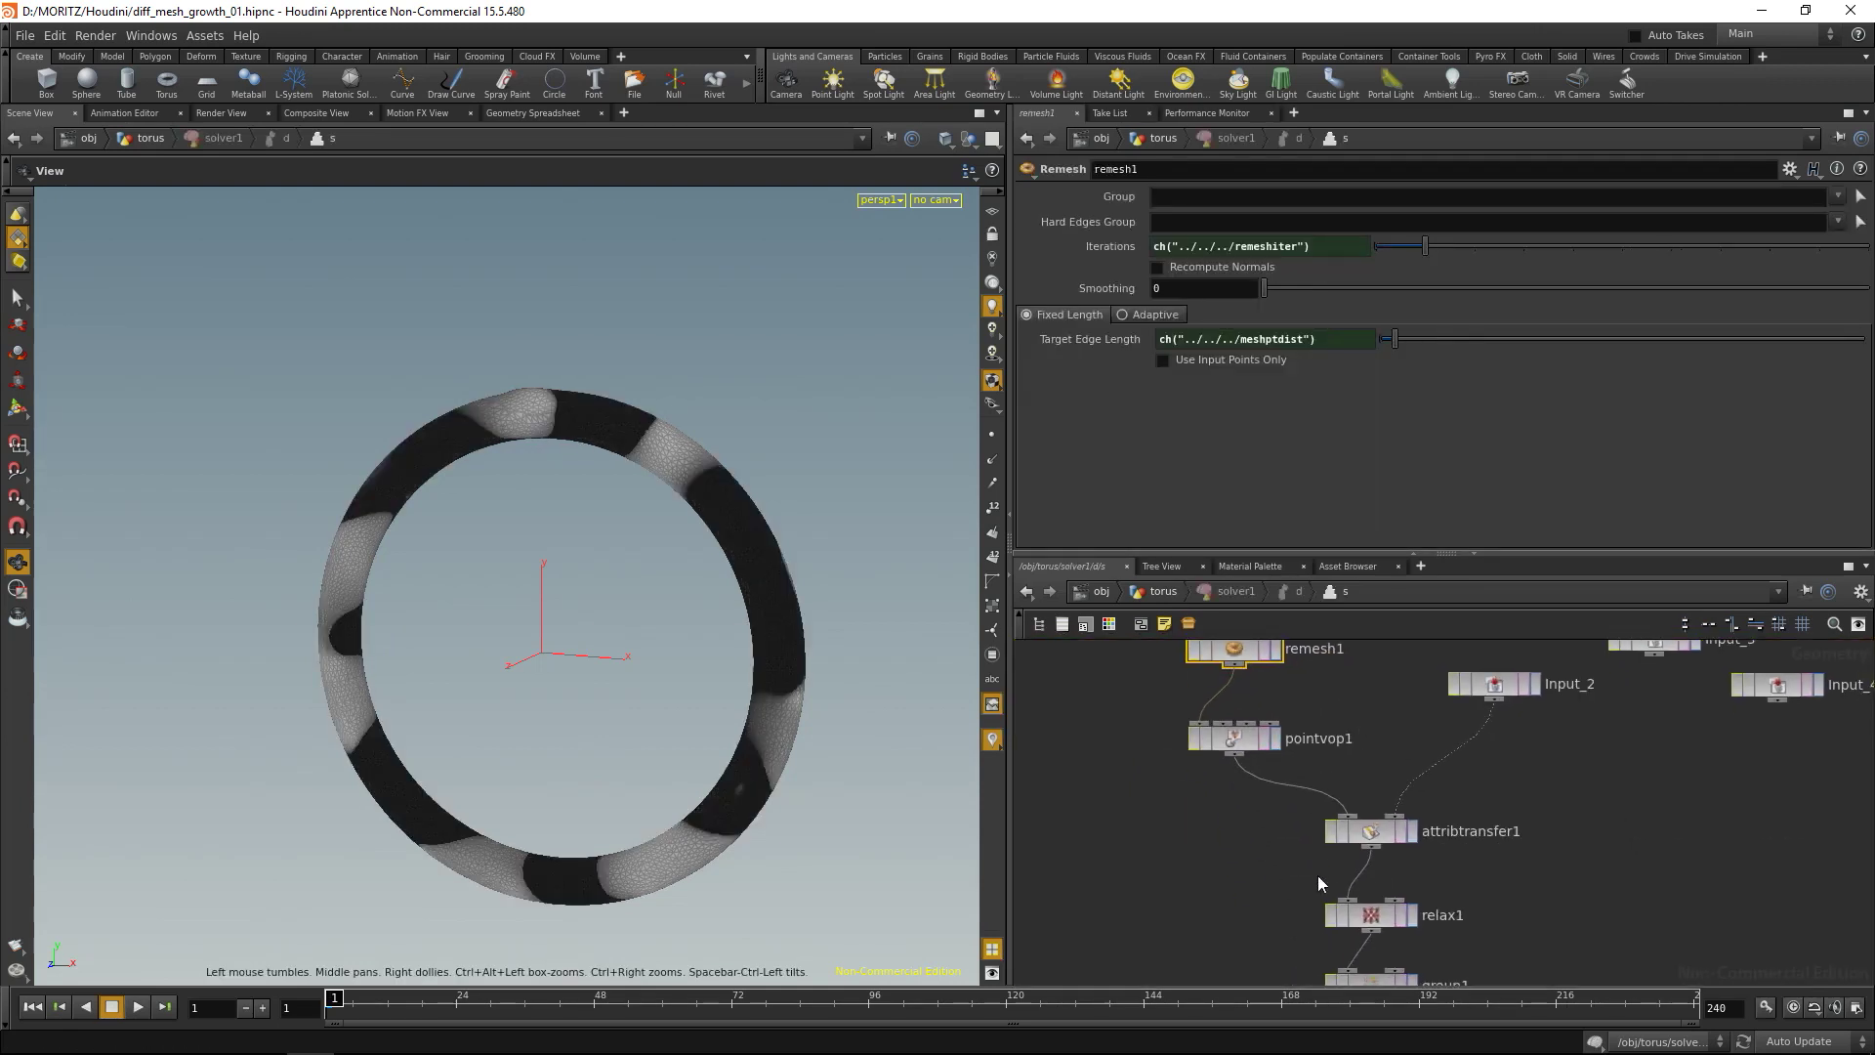
left_click(1362, 826)
right_click(1176, 274)
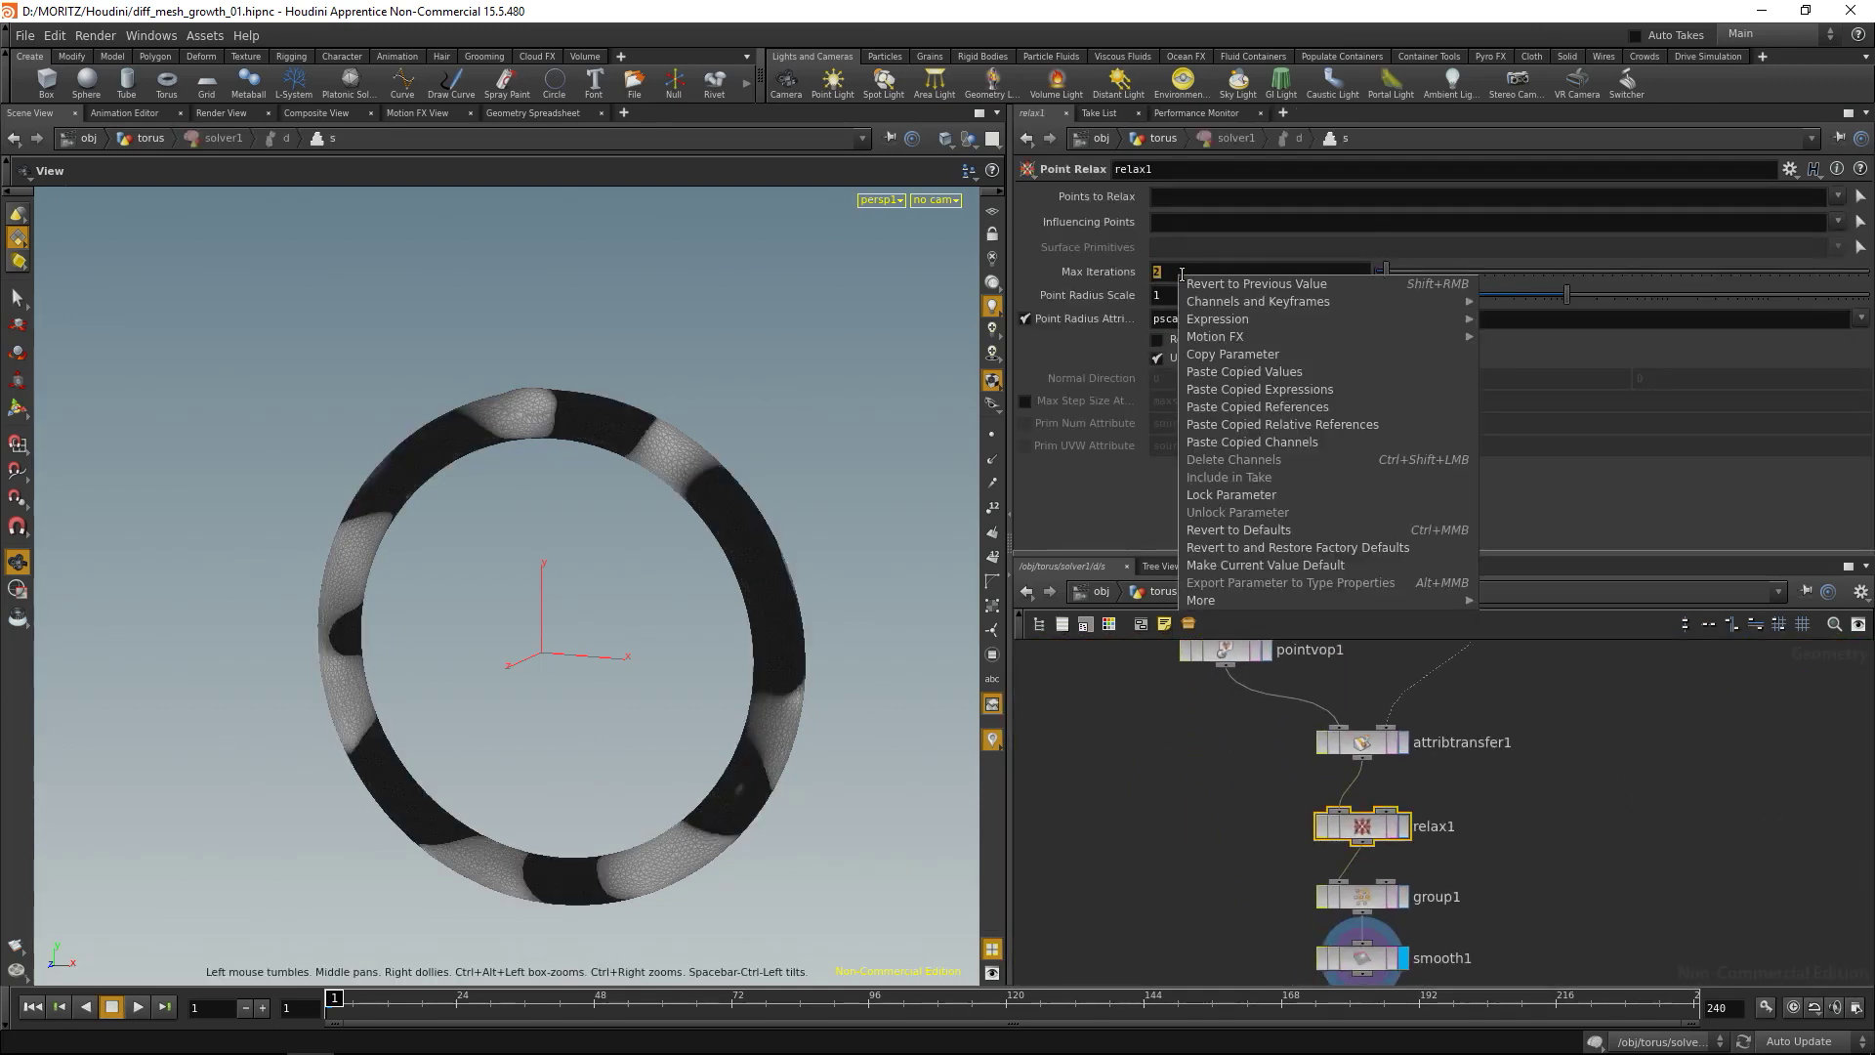
left_click(1279, 426)
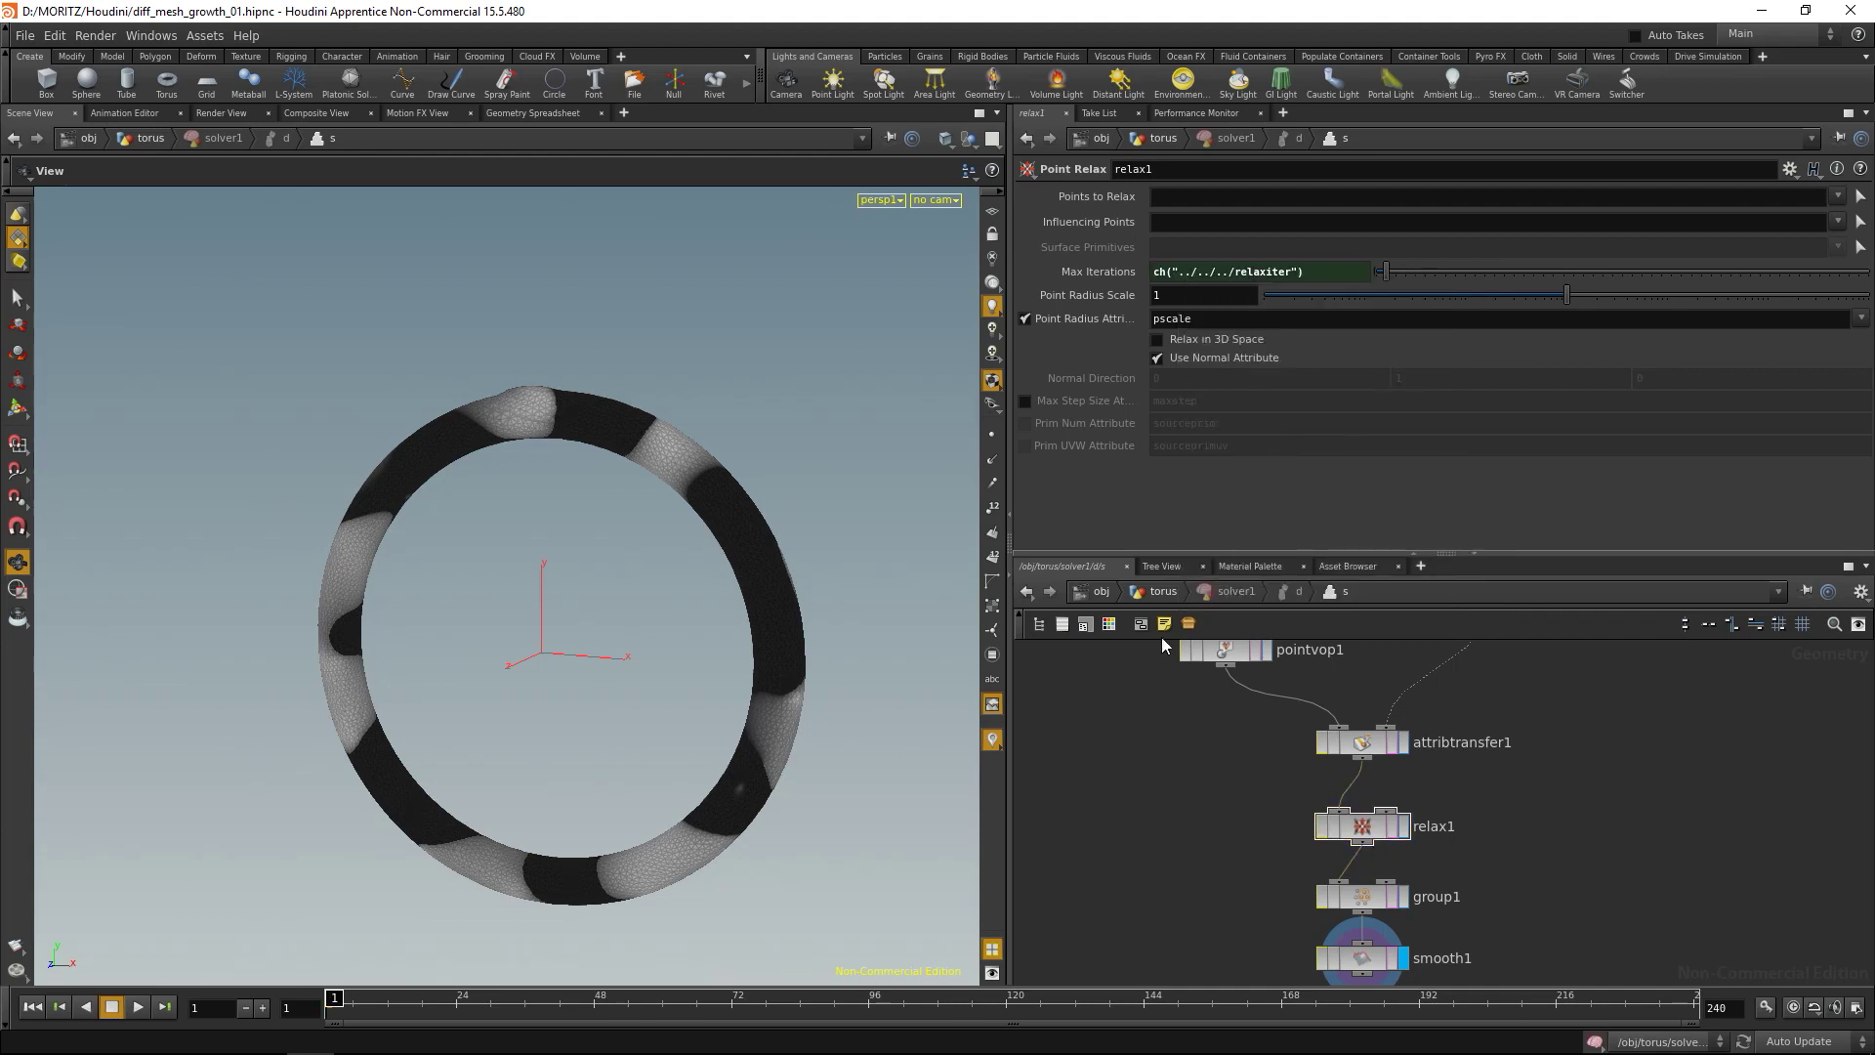
Link smooth1's iterations to the solver's Smoothing Iterations via a relative reference.
left_click(1154, 591)
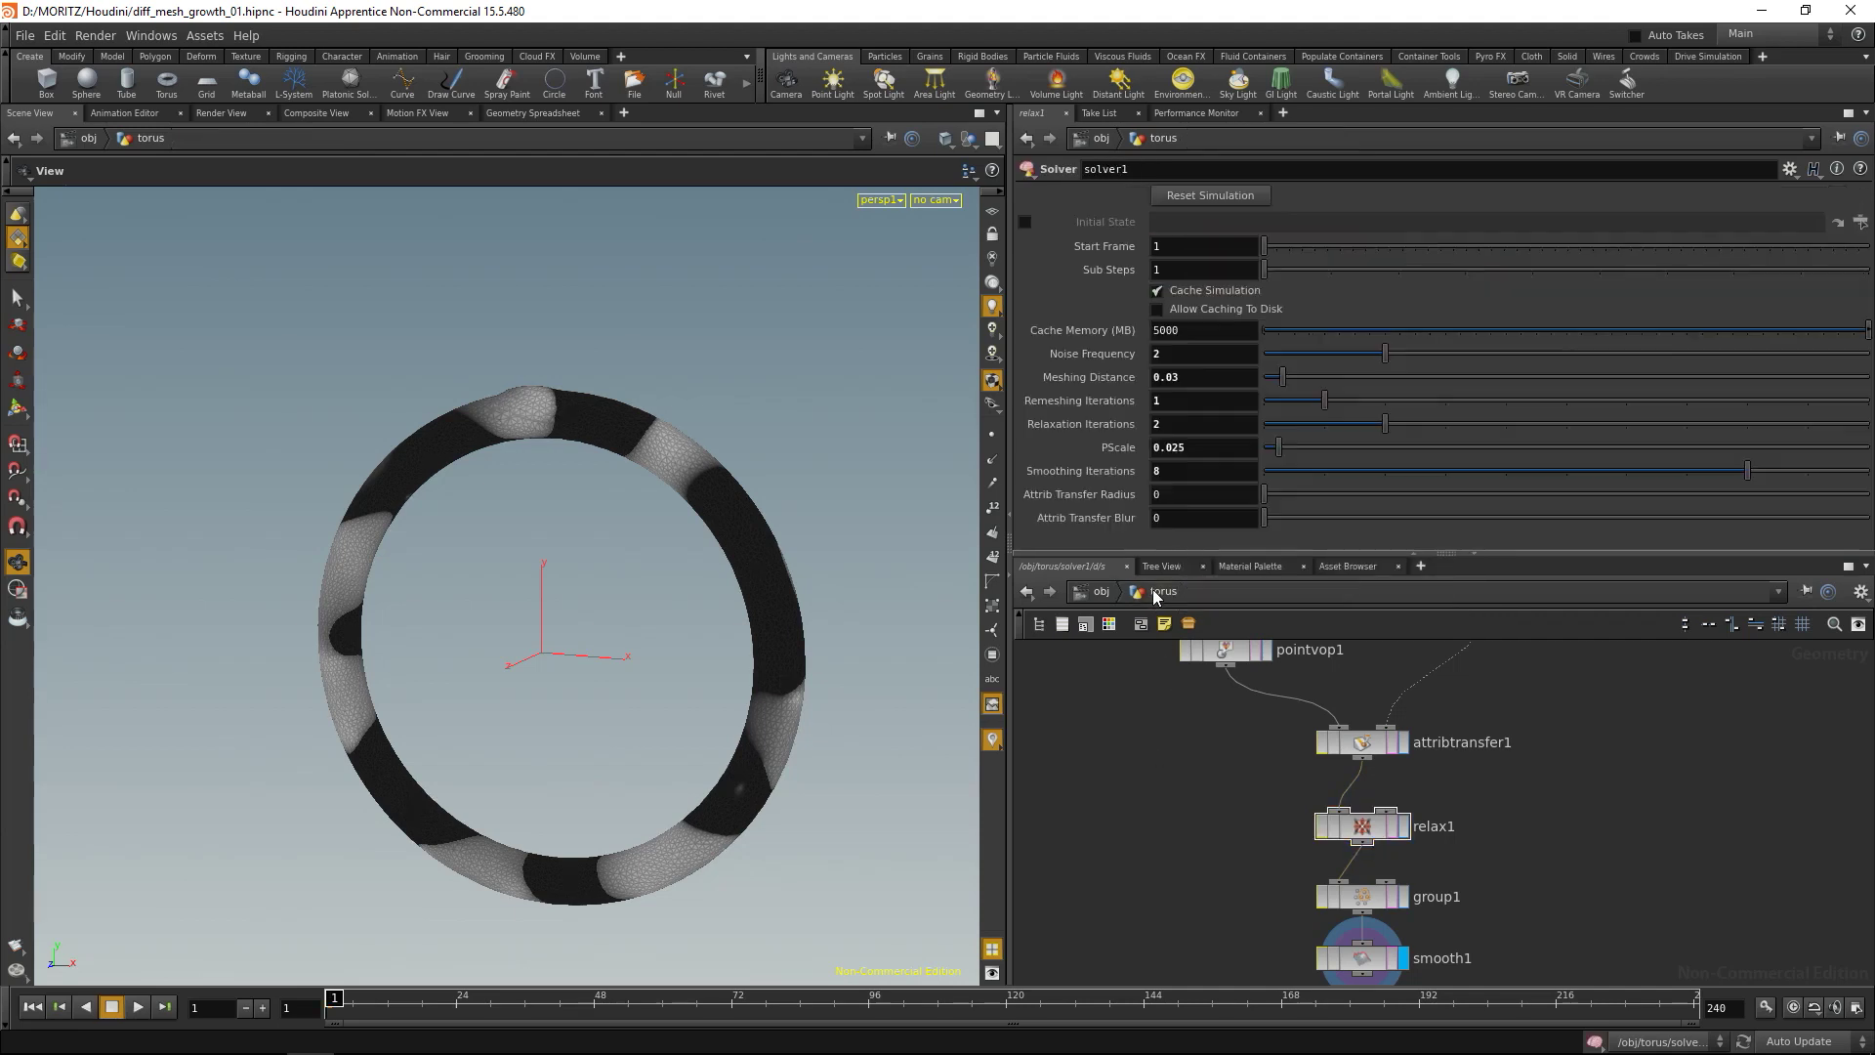
left_click(1185, 469)
right_click(1185, 468)
left_click(1319, 551)
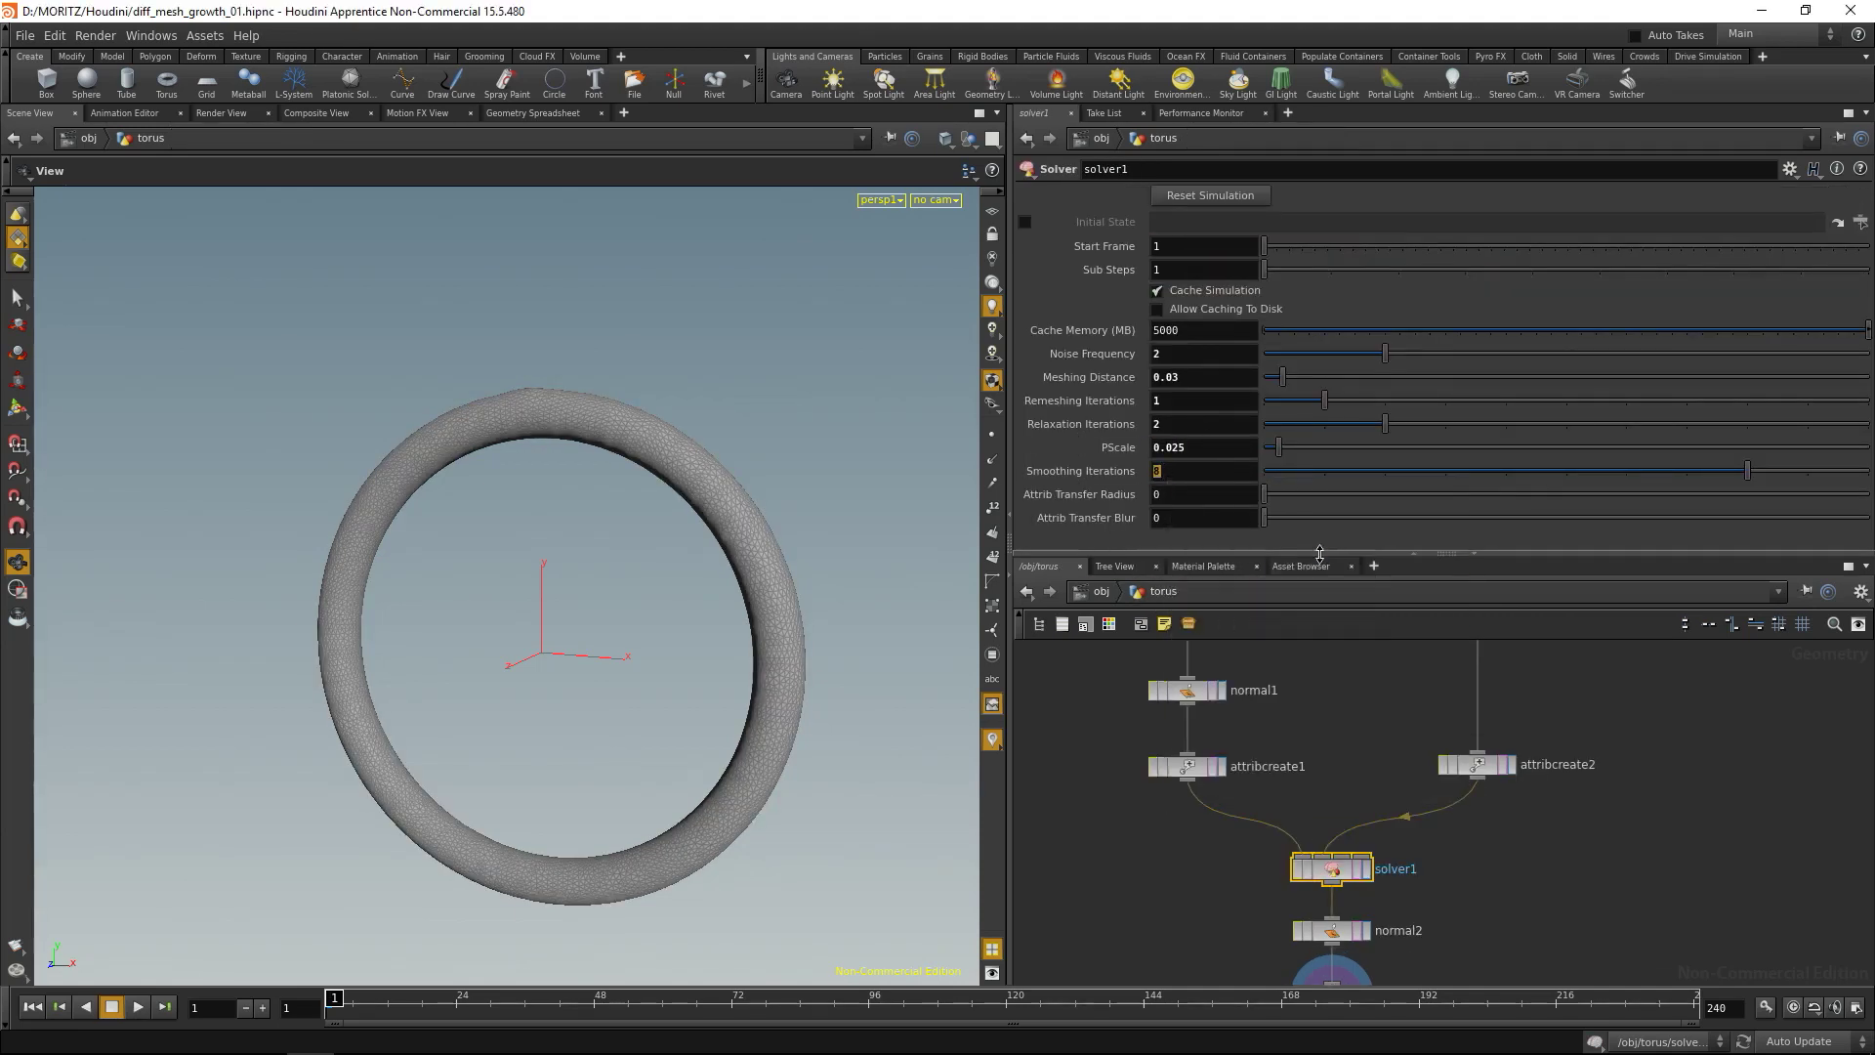
double_click(1364, 865)
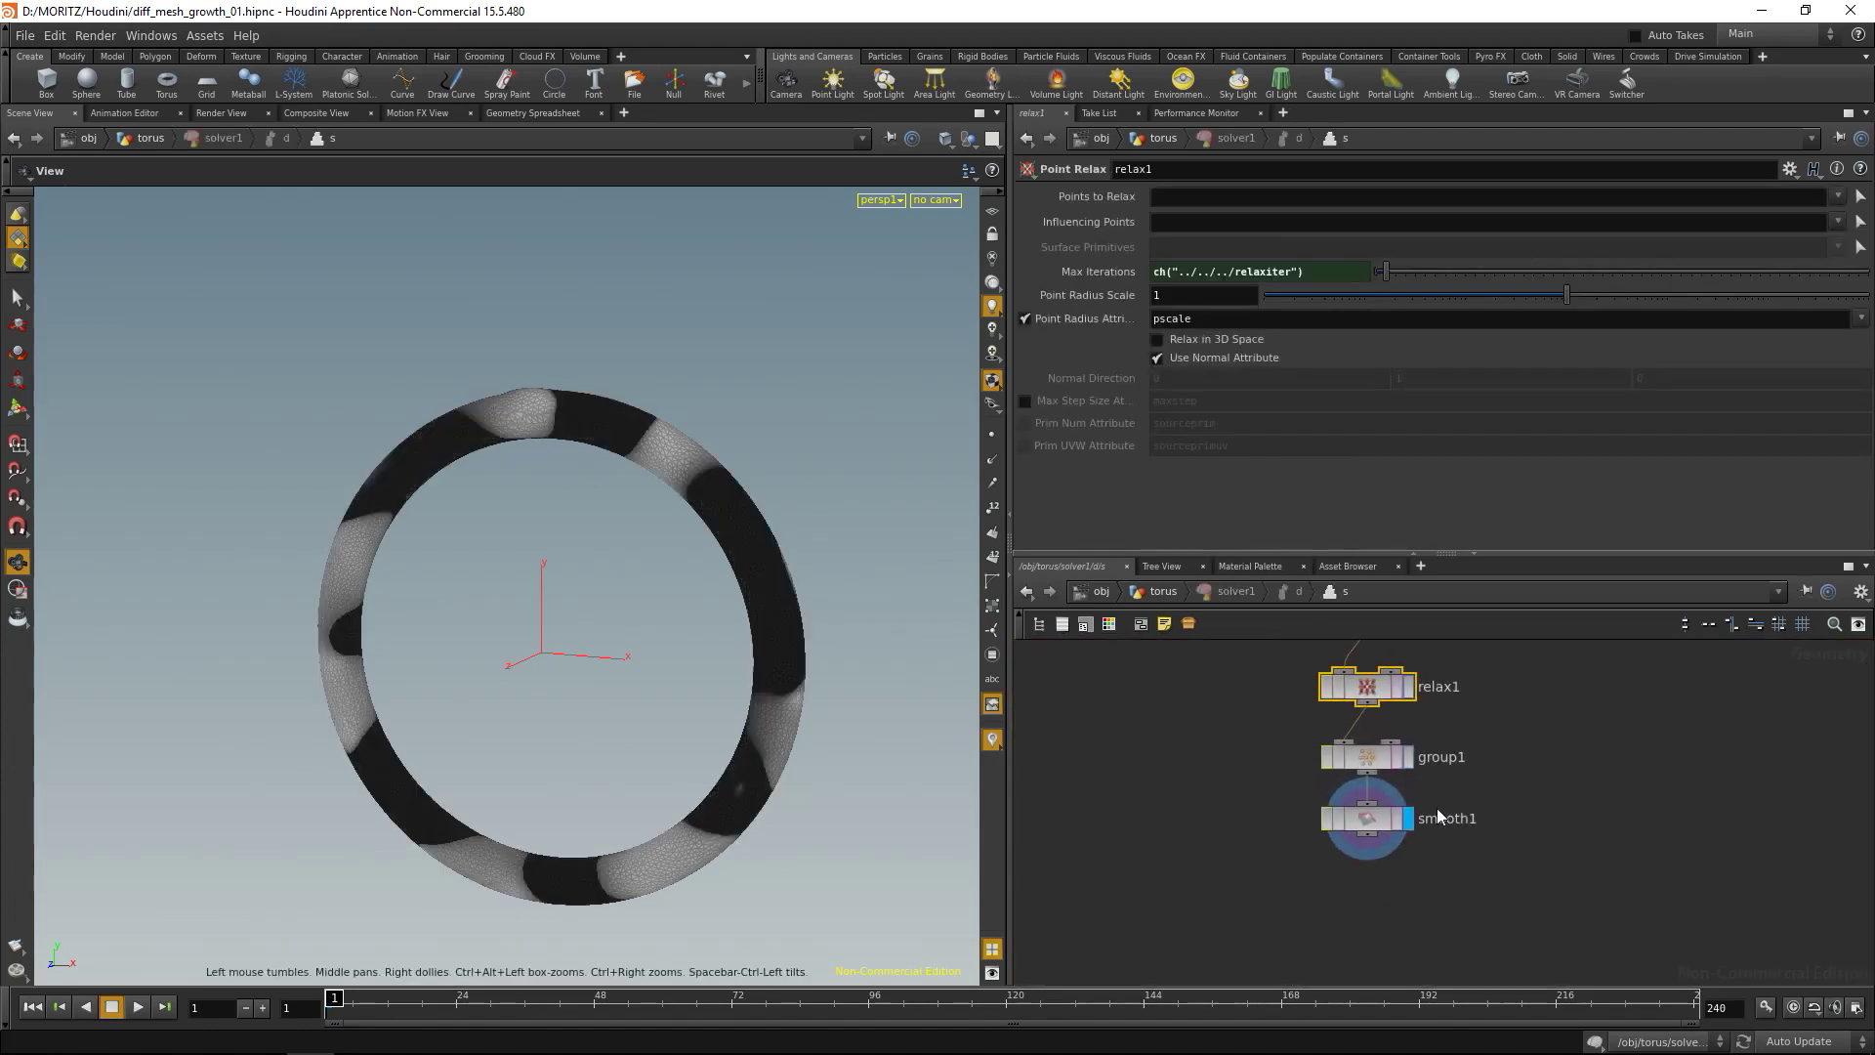
left_click(1437, 816)
right_click(1193, 295)
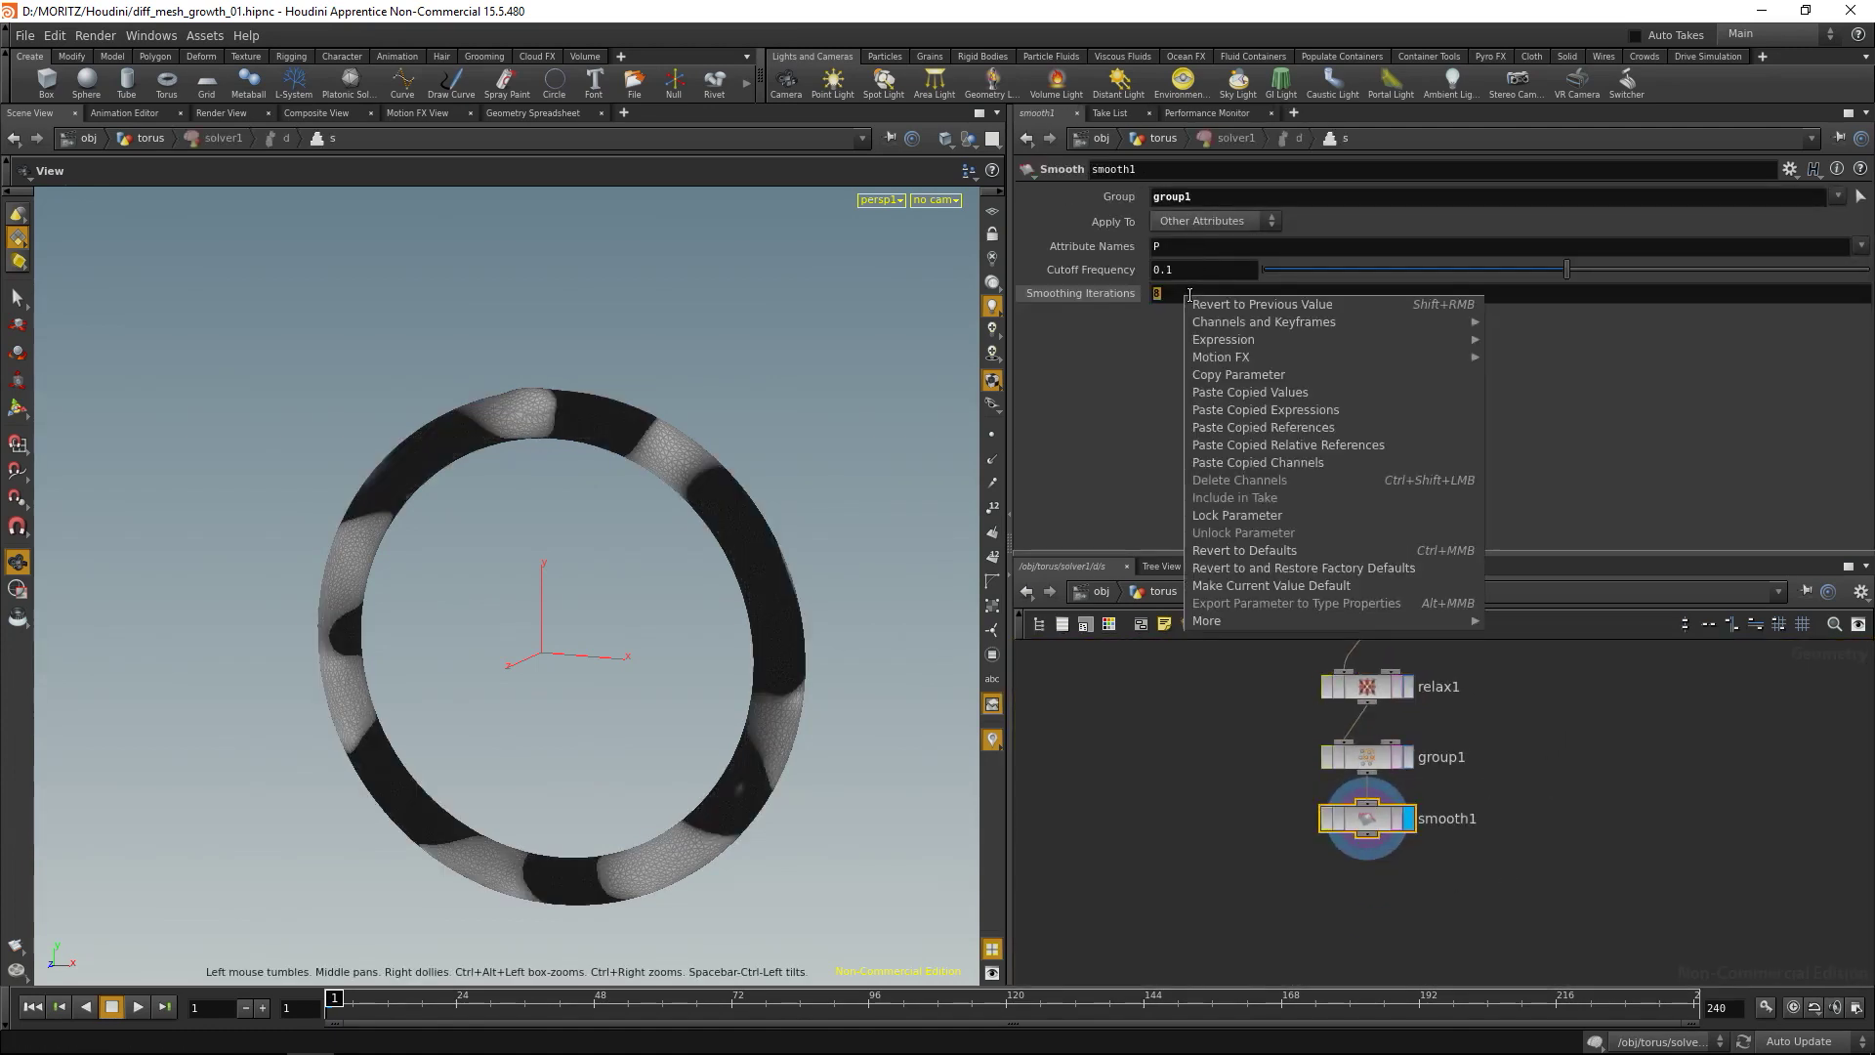
left_click(1322, 447)
key("u")
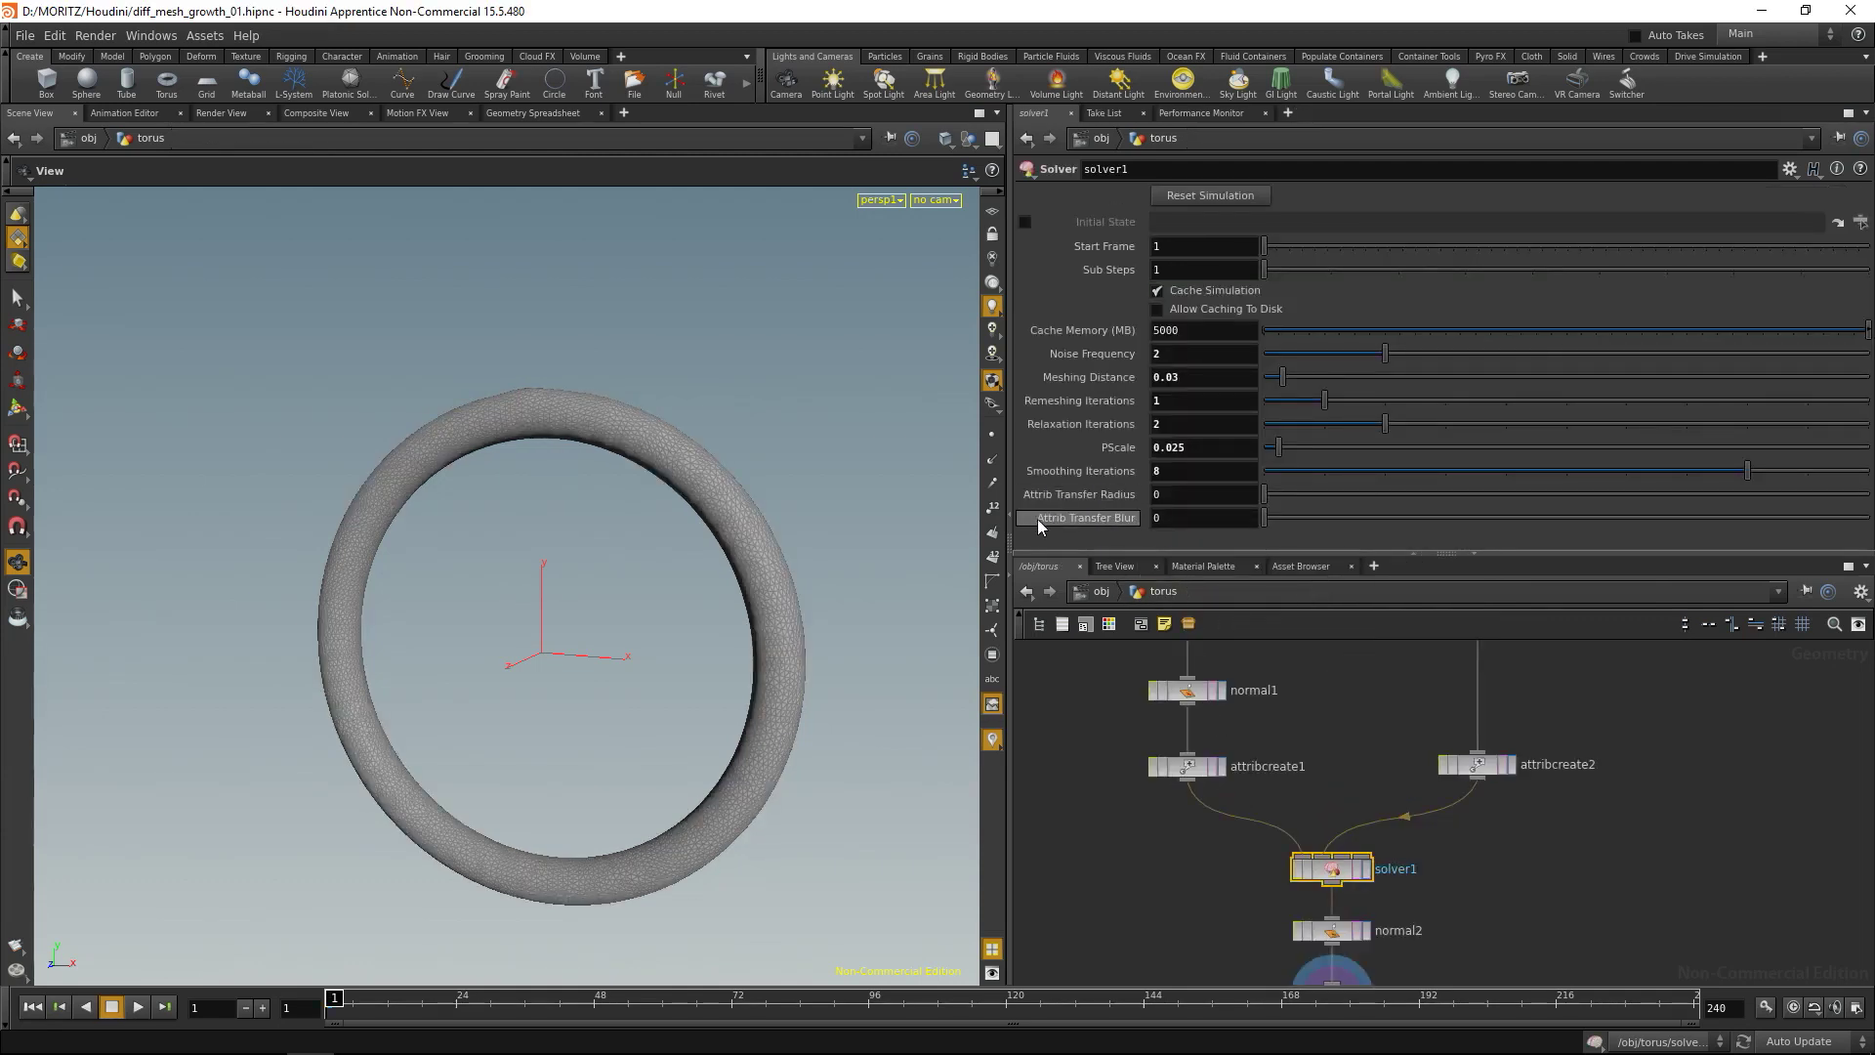
Check attribtransfer1 inside the solver, then set the solver's blur value to 0.3.
double_click(1340, 869)
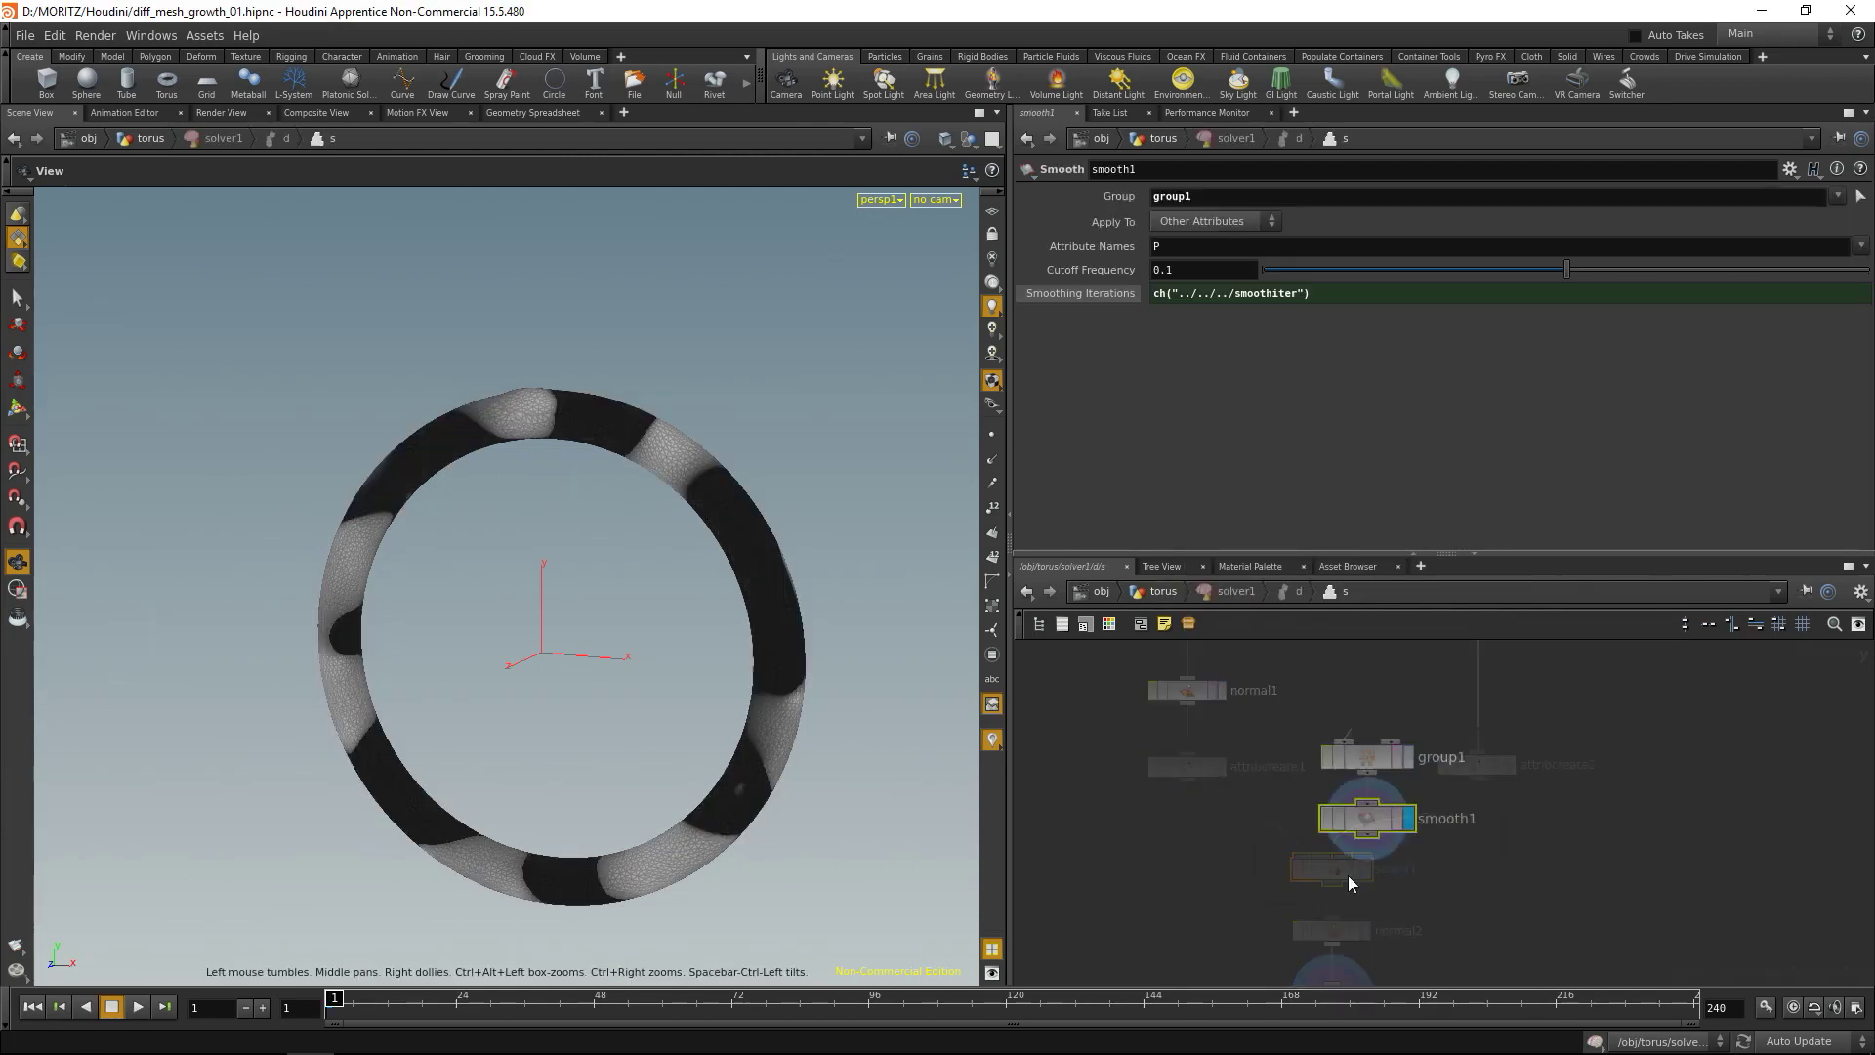
middle_click_drag(1461, 858, 1482, 940)
left_click(1367, 820)
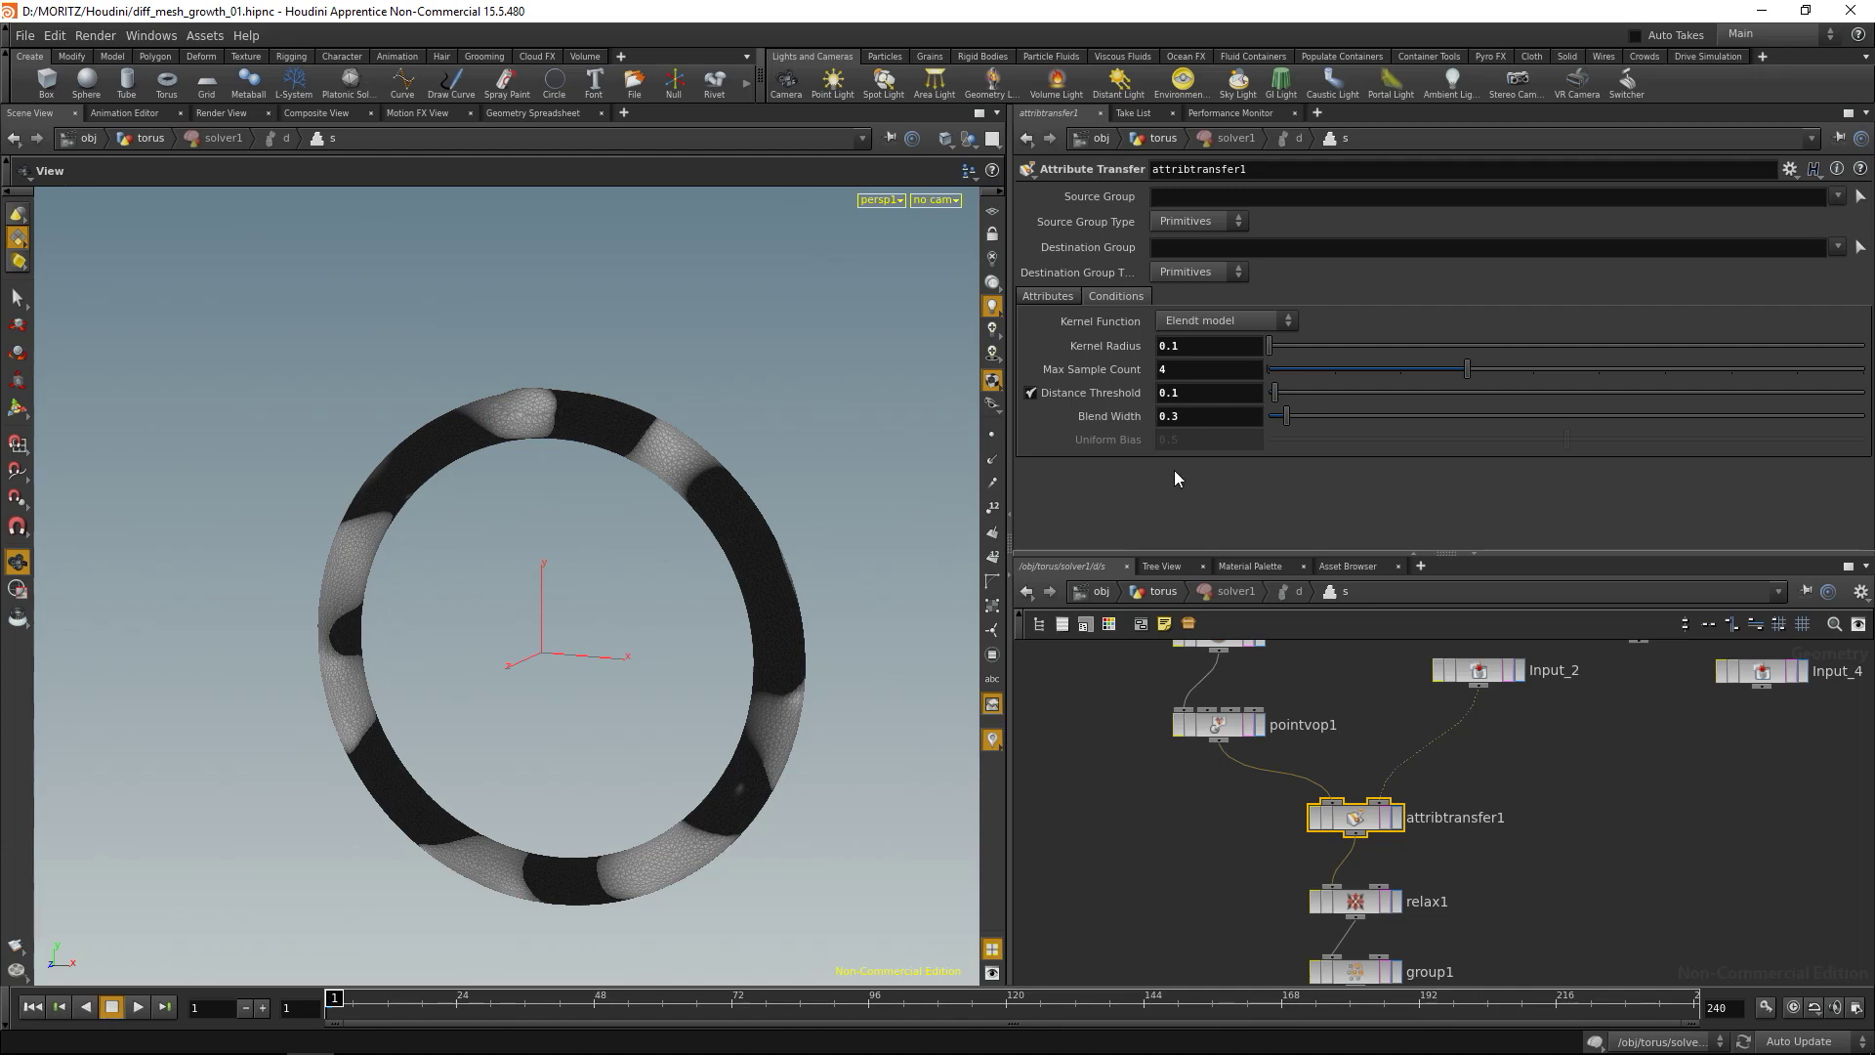
left_click(1162, 591)
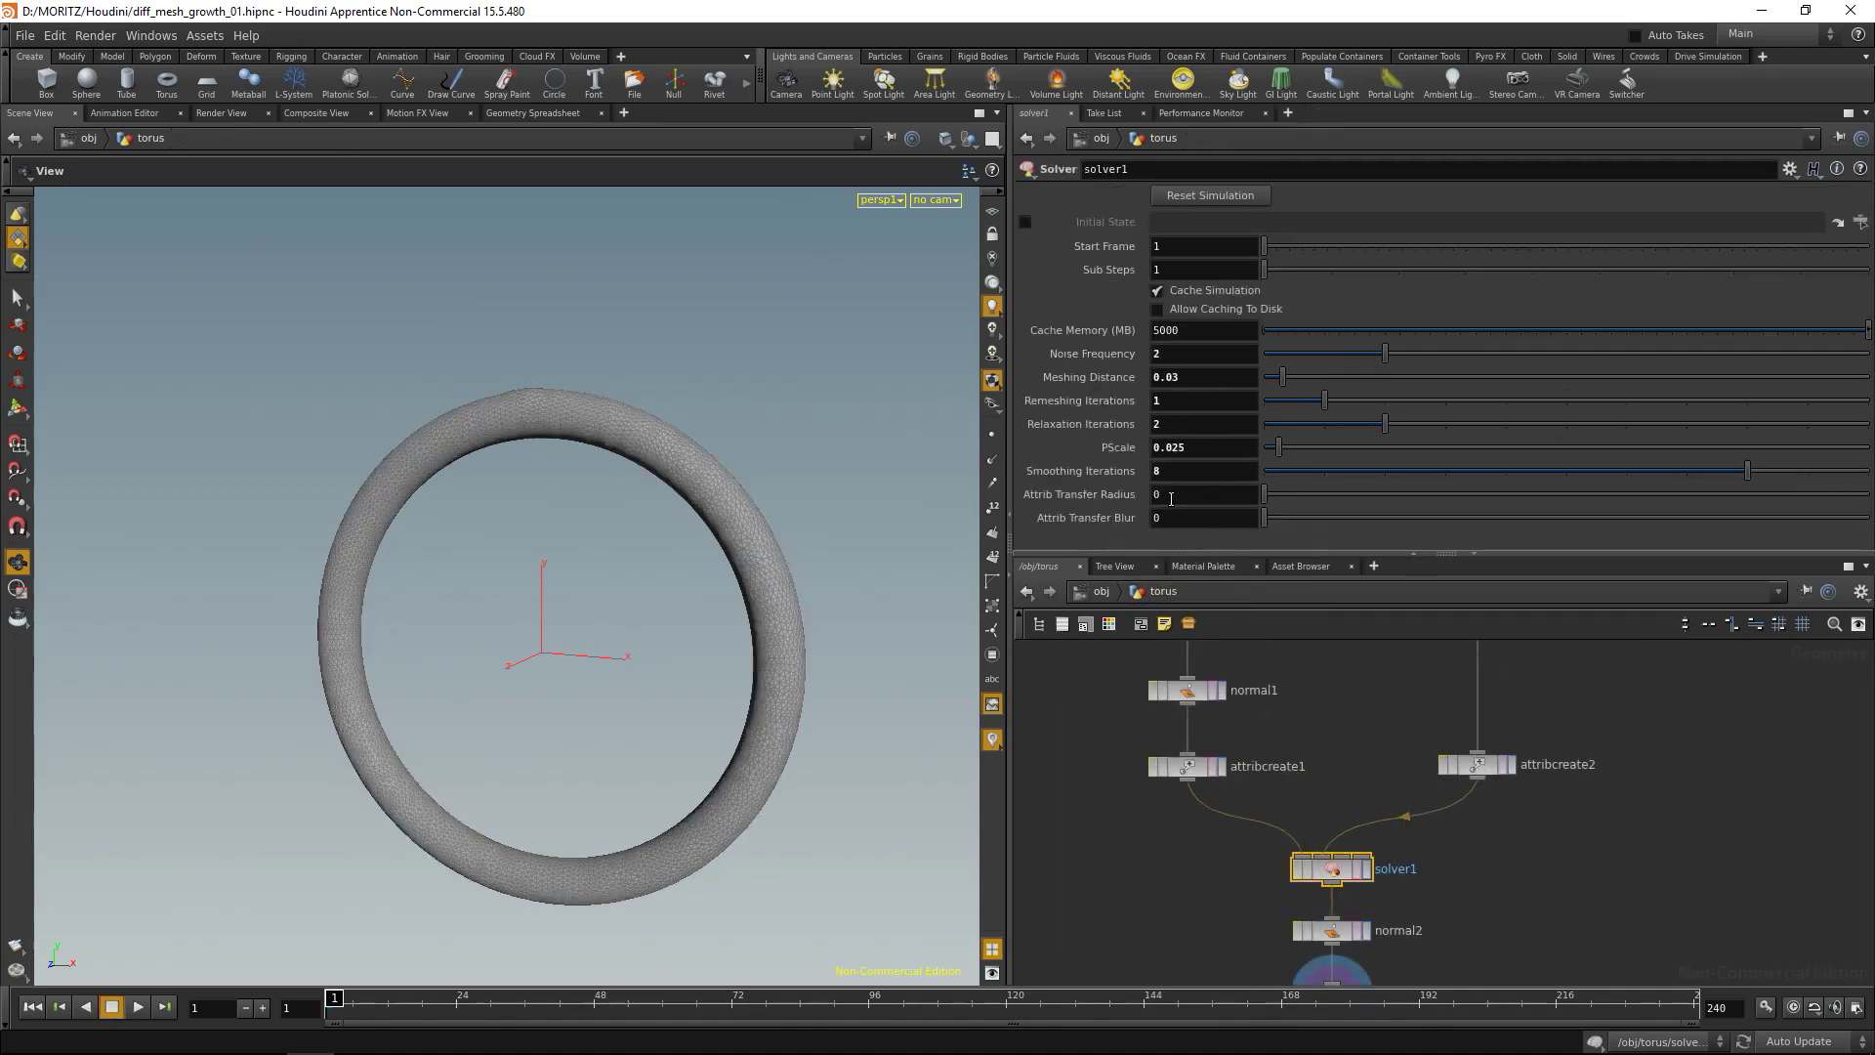
key("Tab")
type("0.3")
left_click(1171, 495)
Link attribtransfer1's Distance Threshold to the solver's Attrib Transfer Radius as a relative reference.
right_click(1179, 496)
left_click(1235, 576)
double_click(1331, 868)
right_click(1191, 393)
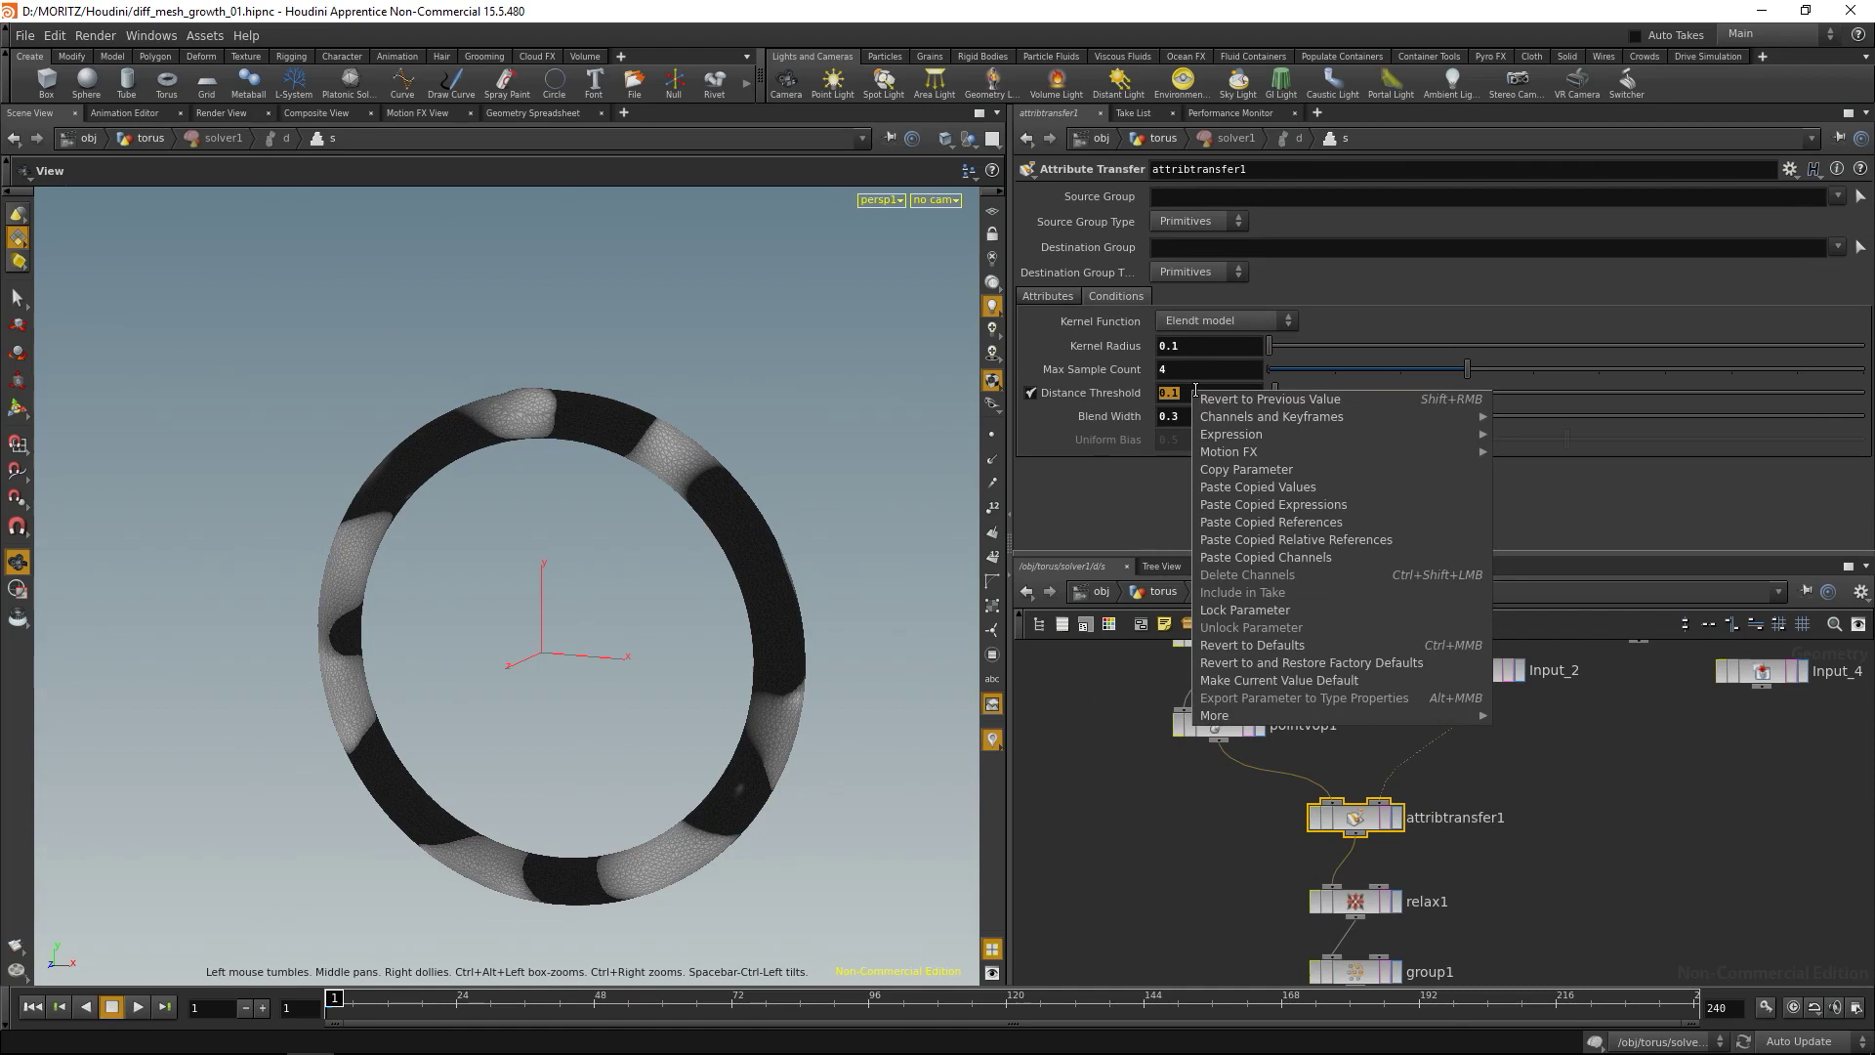
left_click(1309, 540)
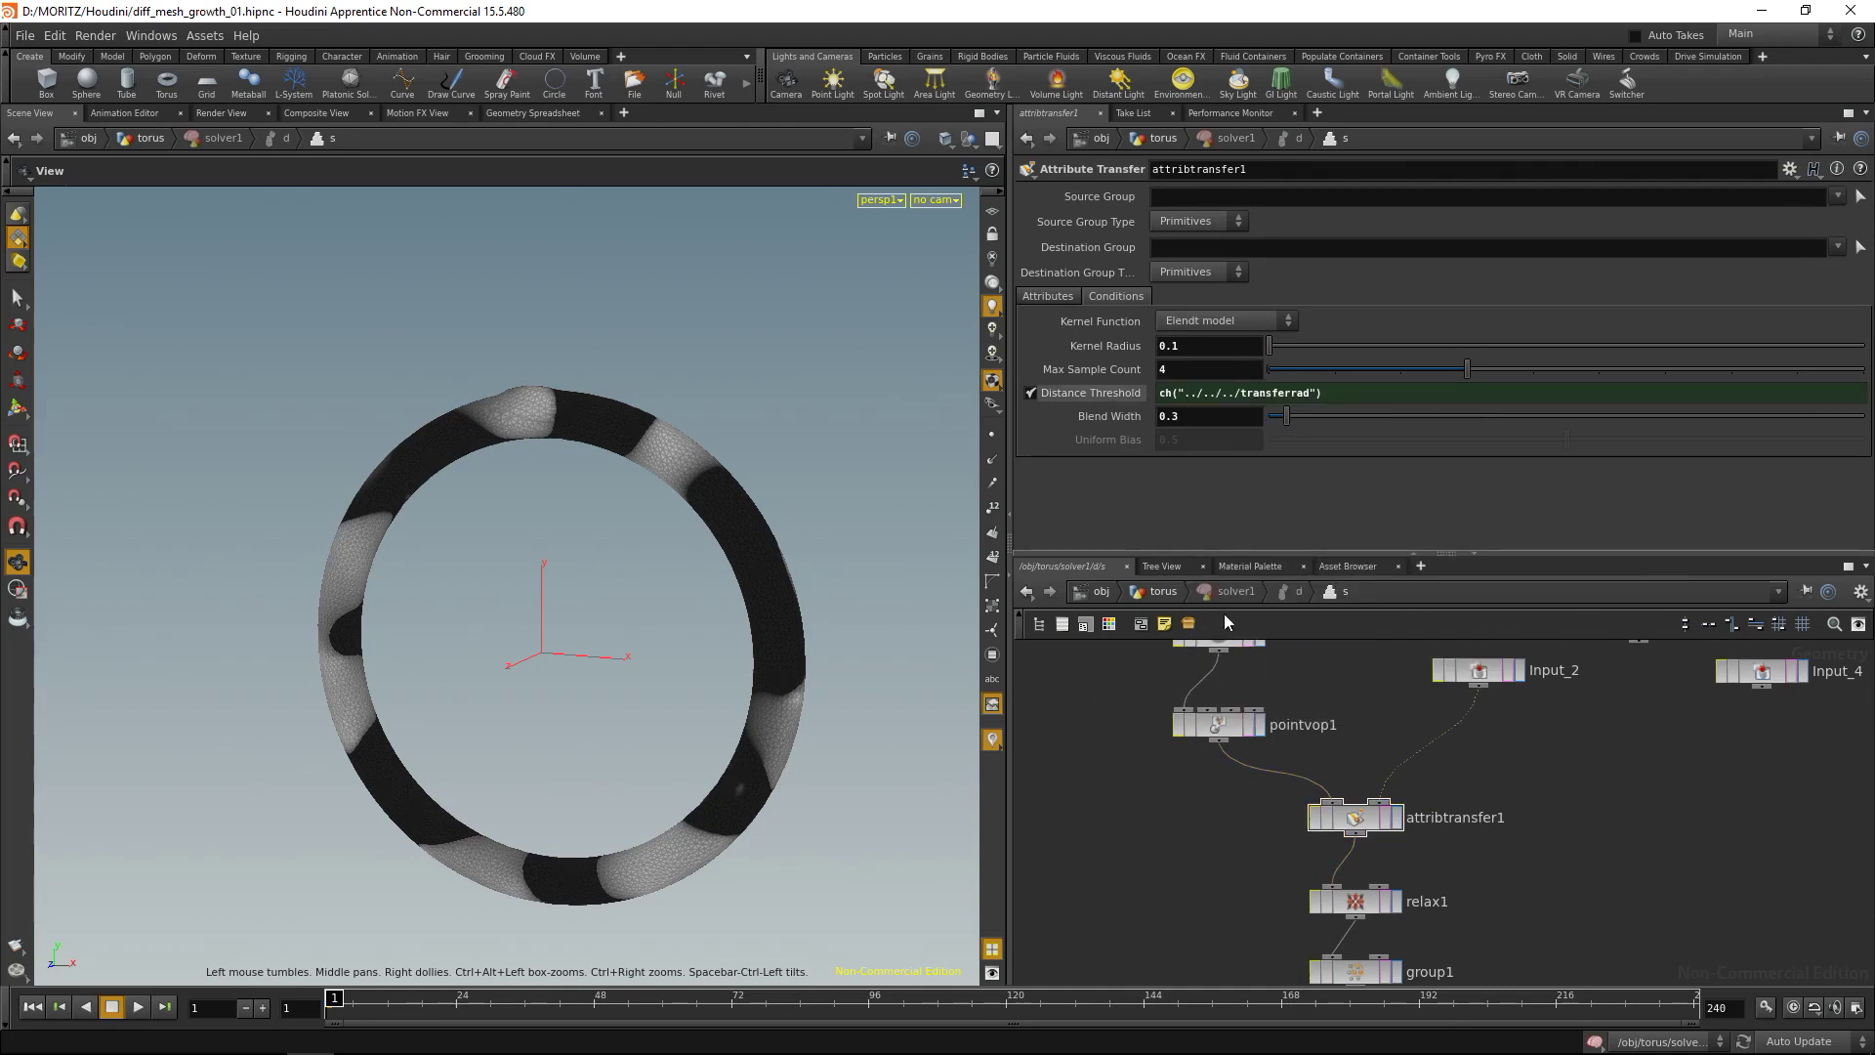
left_click(1180, 591)
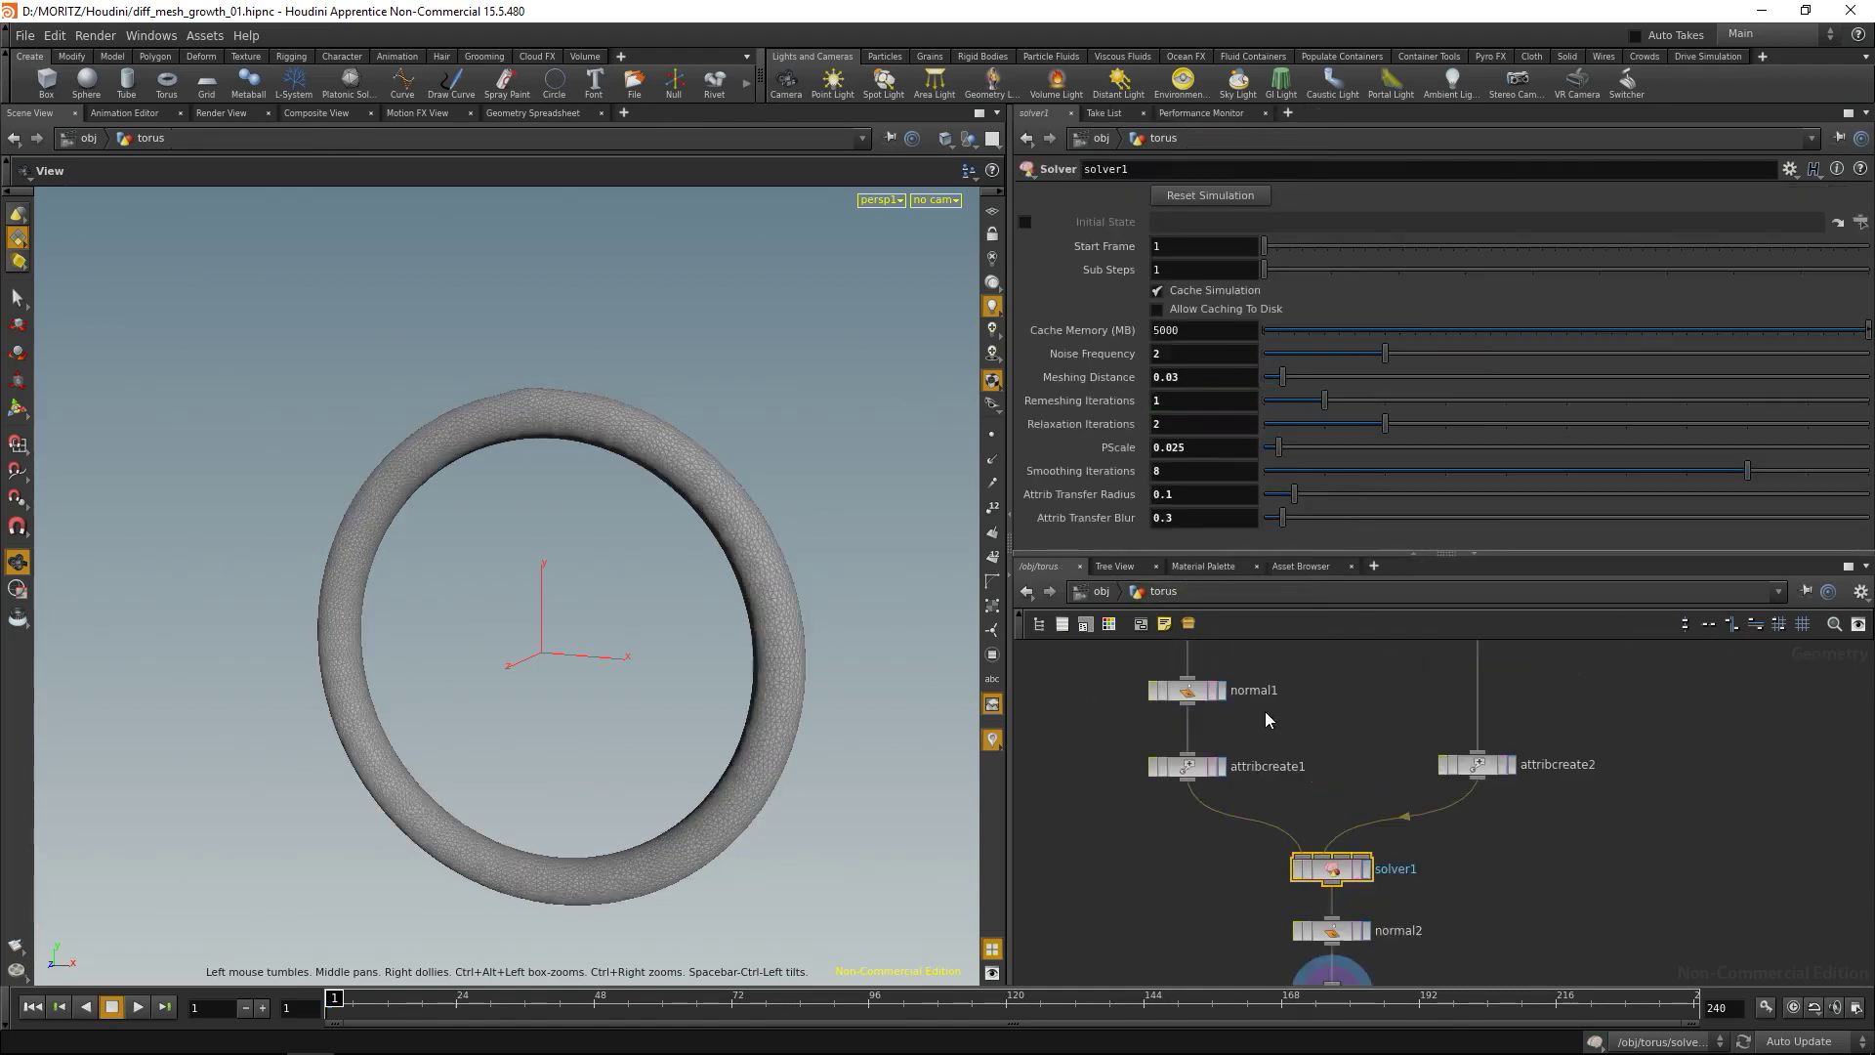
Paste Attrib Transfer Blur as a relative reference into attribtransfer1's Blend Width.
right_click(1208, 523)
left_click(1296, 595)
double_click(1331, 866)
right_click(1190, 422)
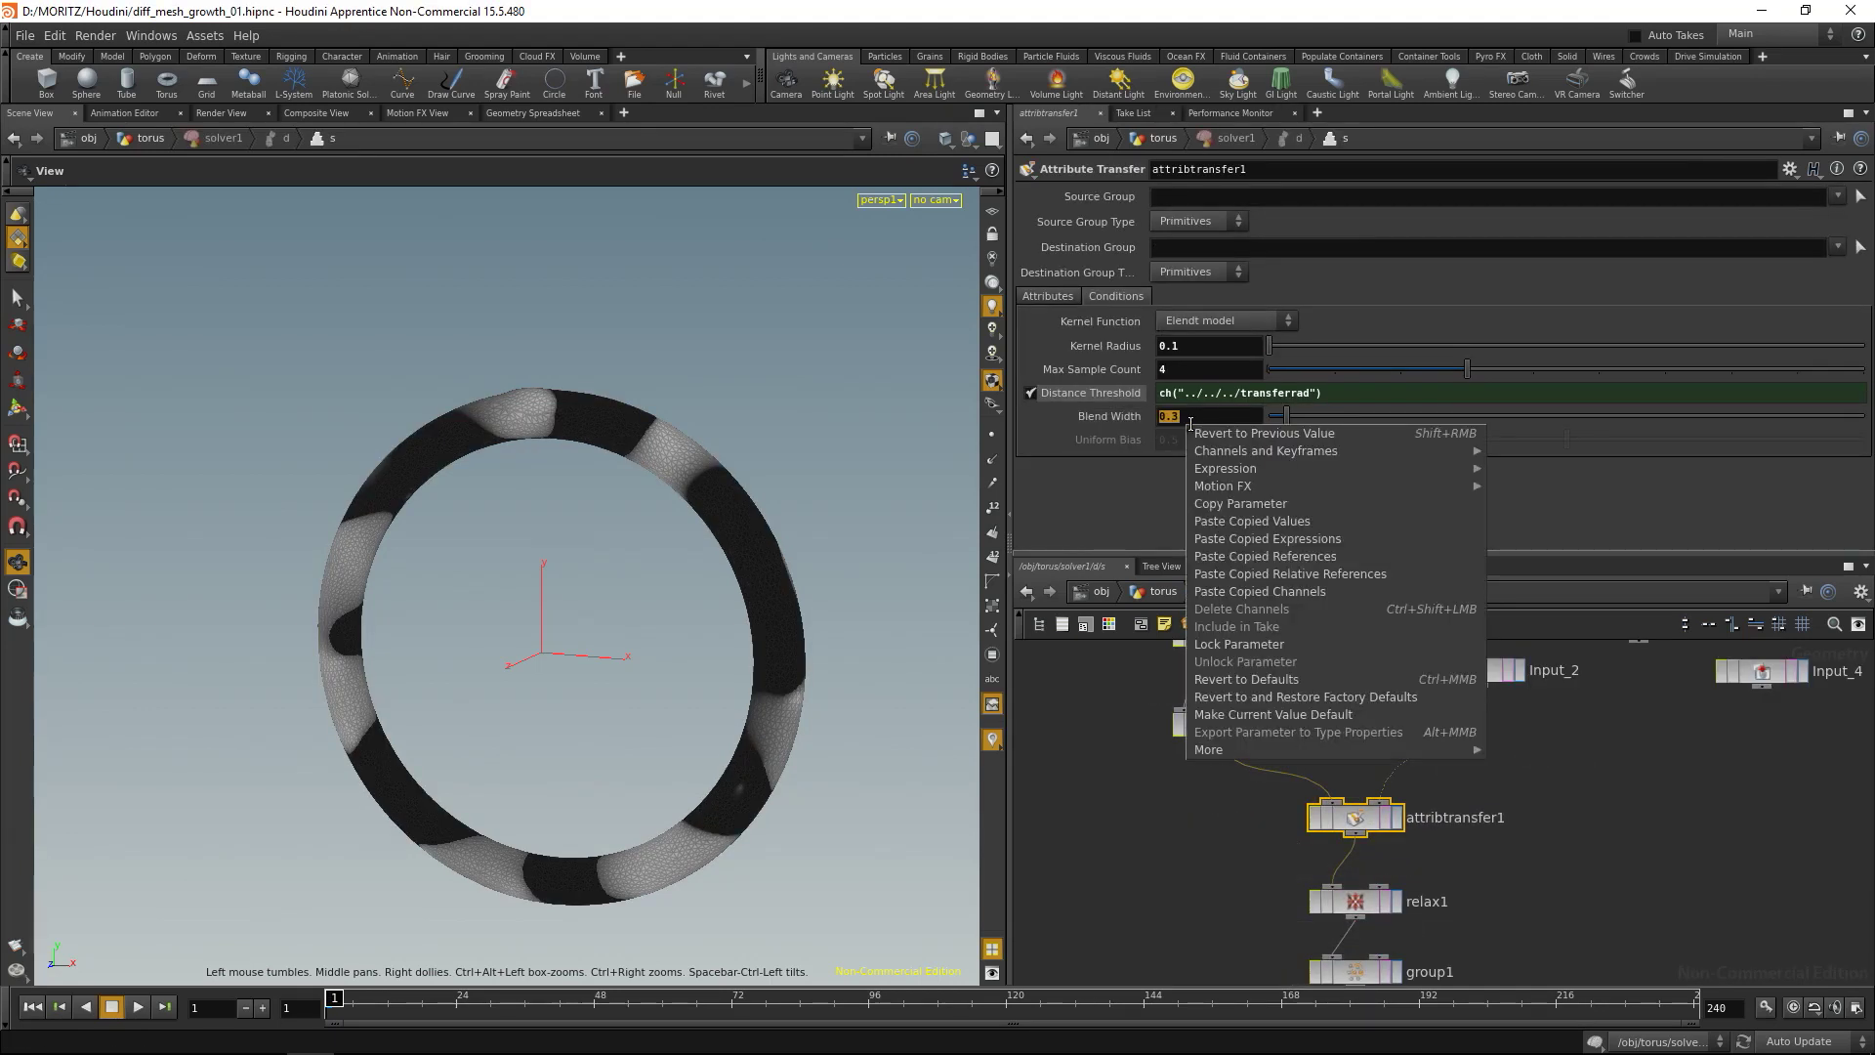
left_click(1289, 573)
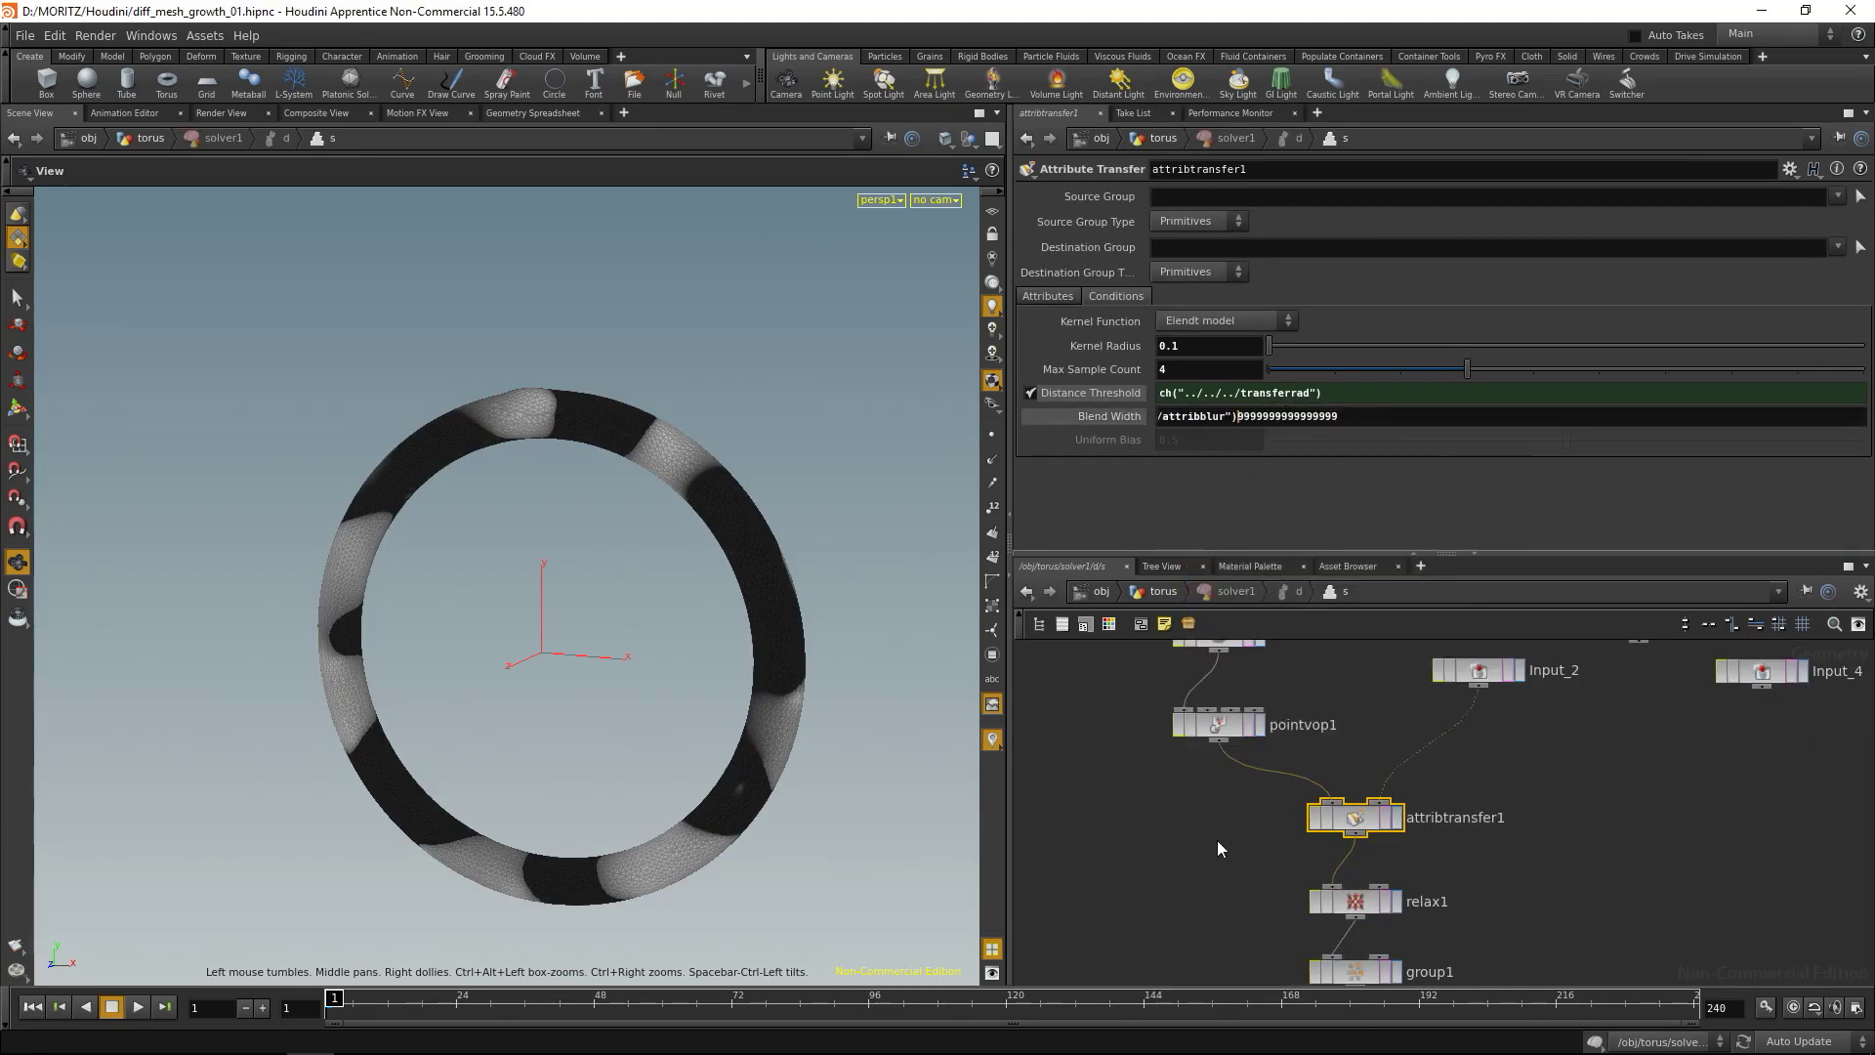
Delete the leftover digits after the Blend Width ch() expression and return to the torus network.
left_click(1317, 416)
key("BackSpace")
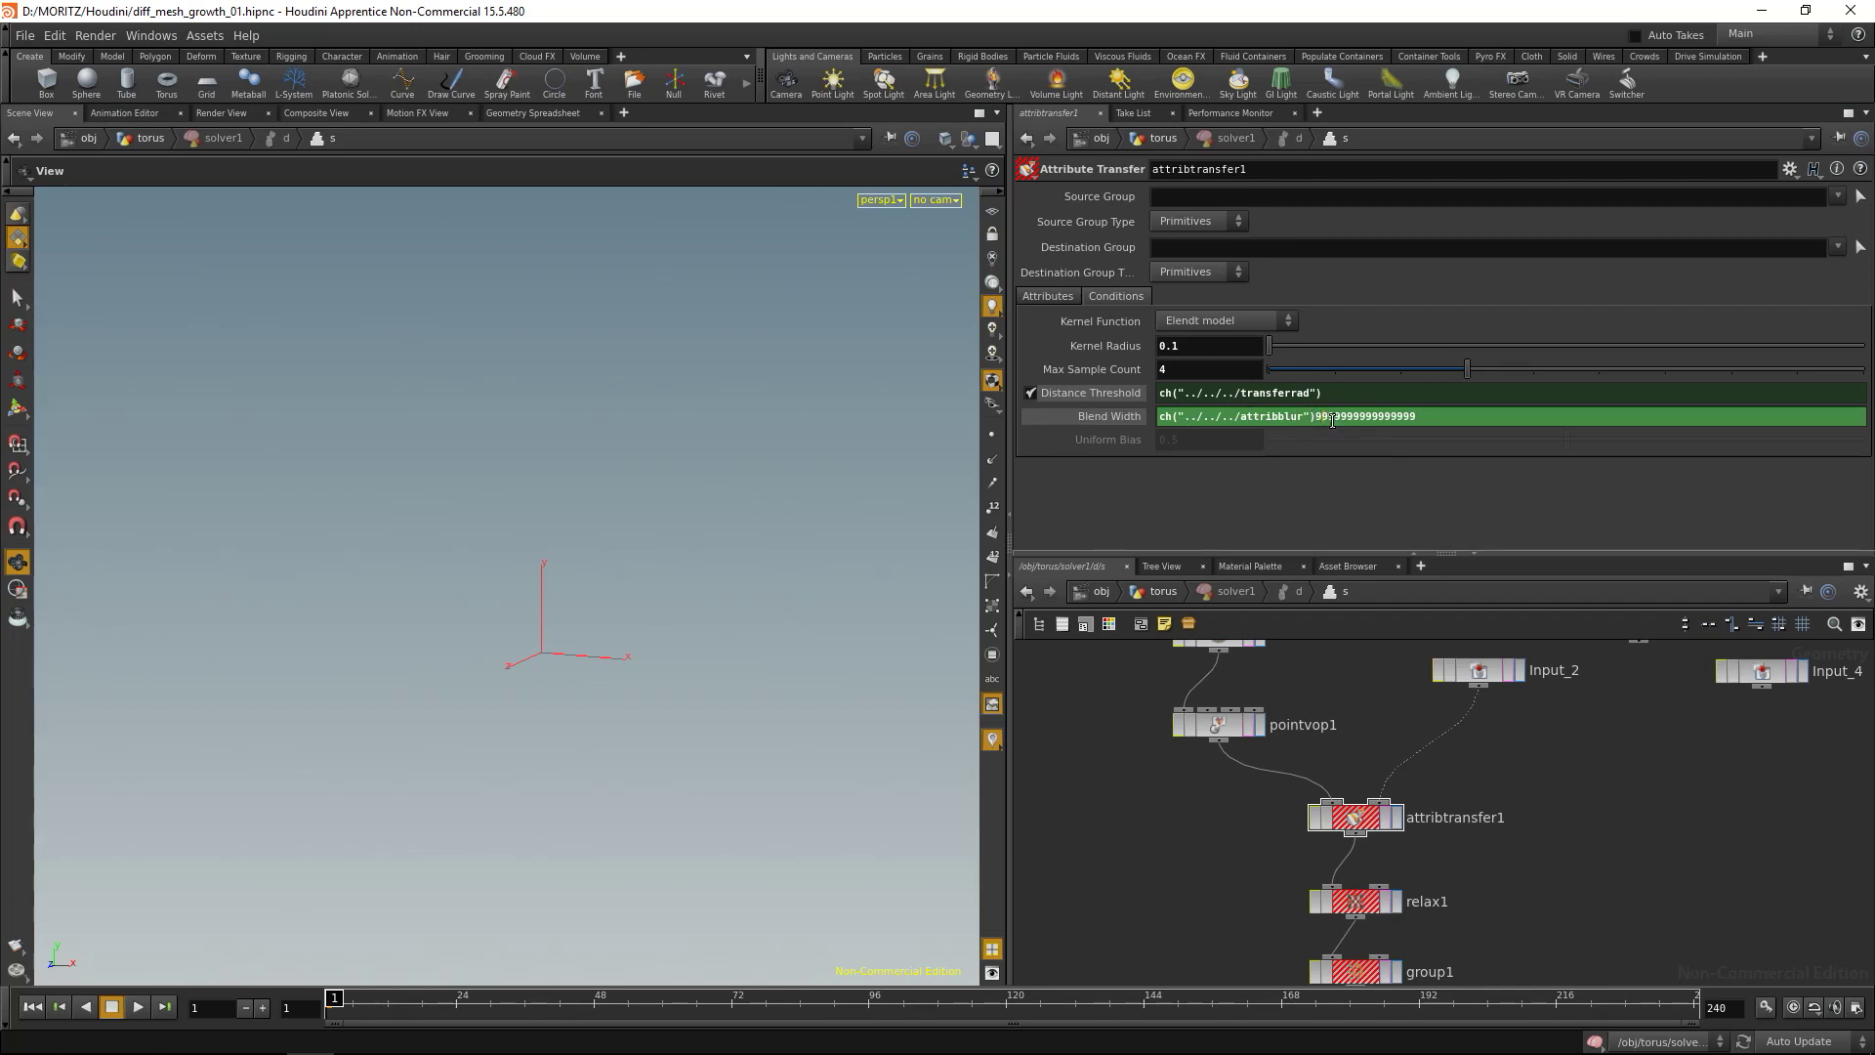
left_click_drag(1315, 416, 1566, 433)
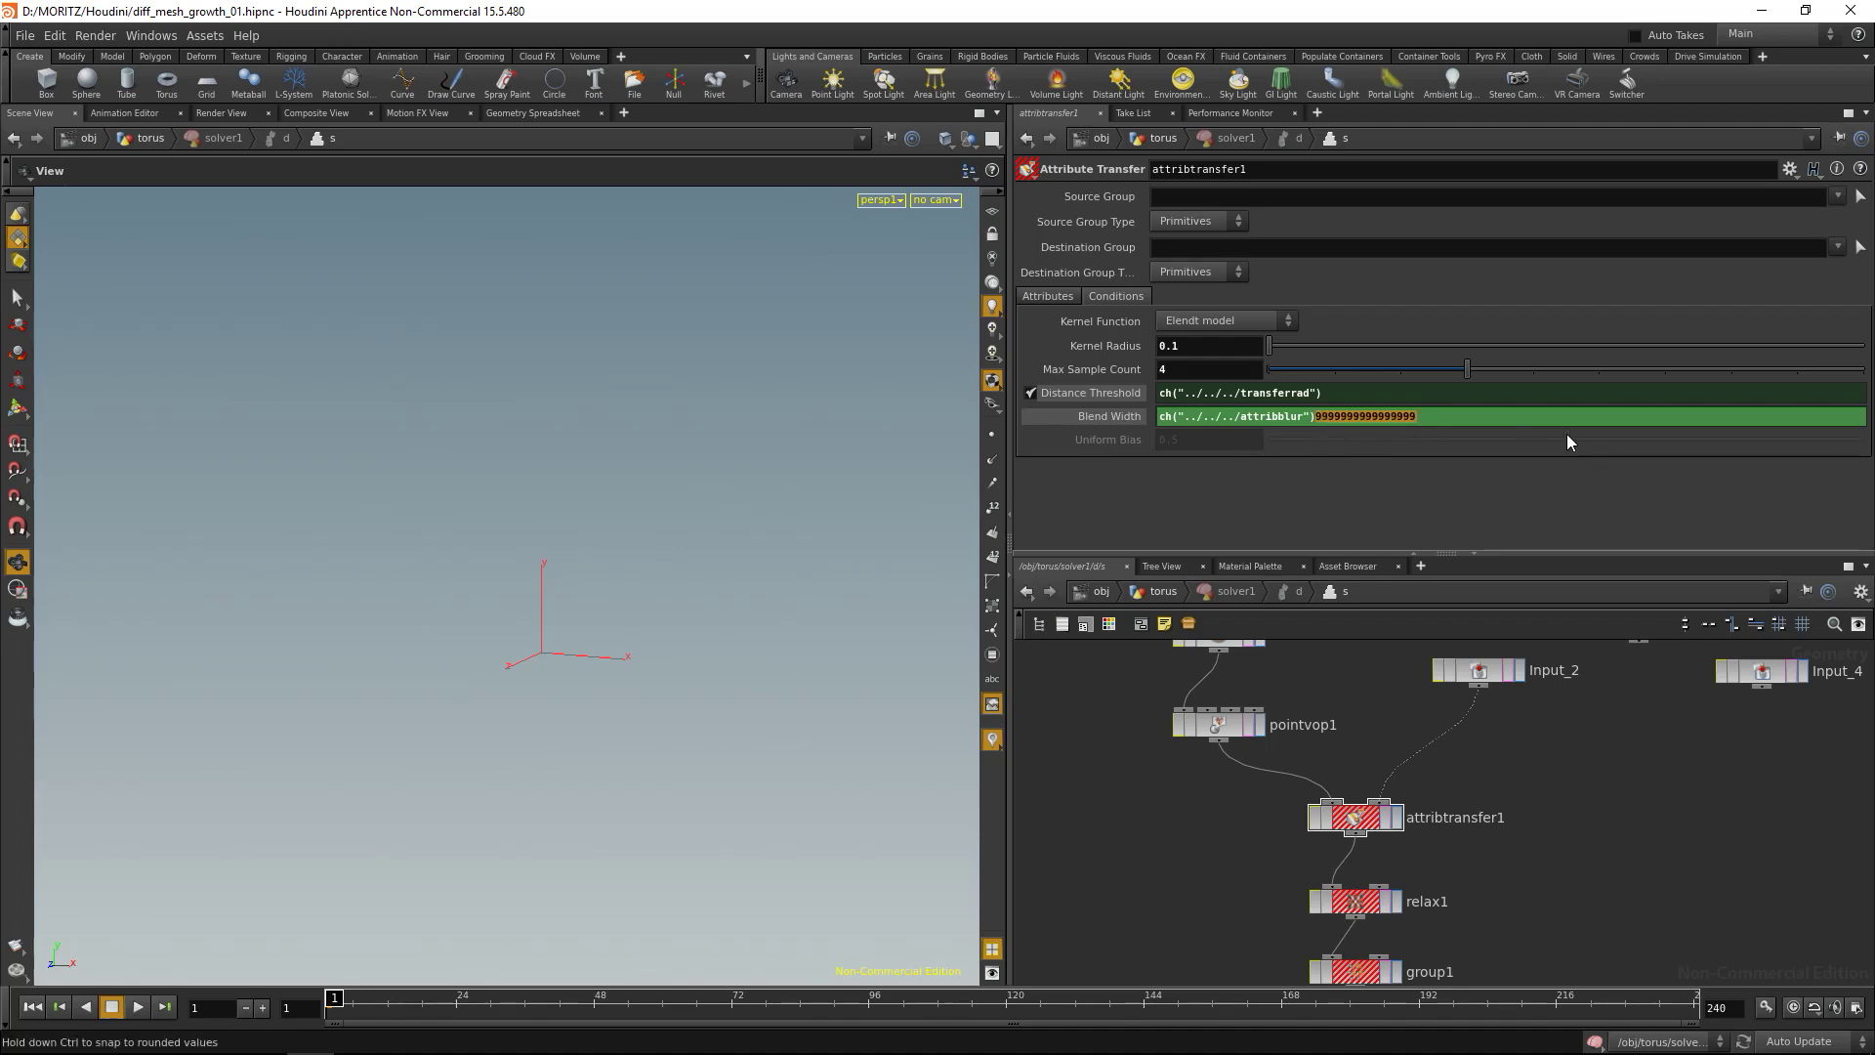
key("BackSpace")
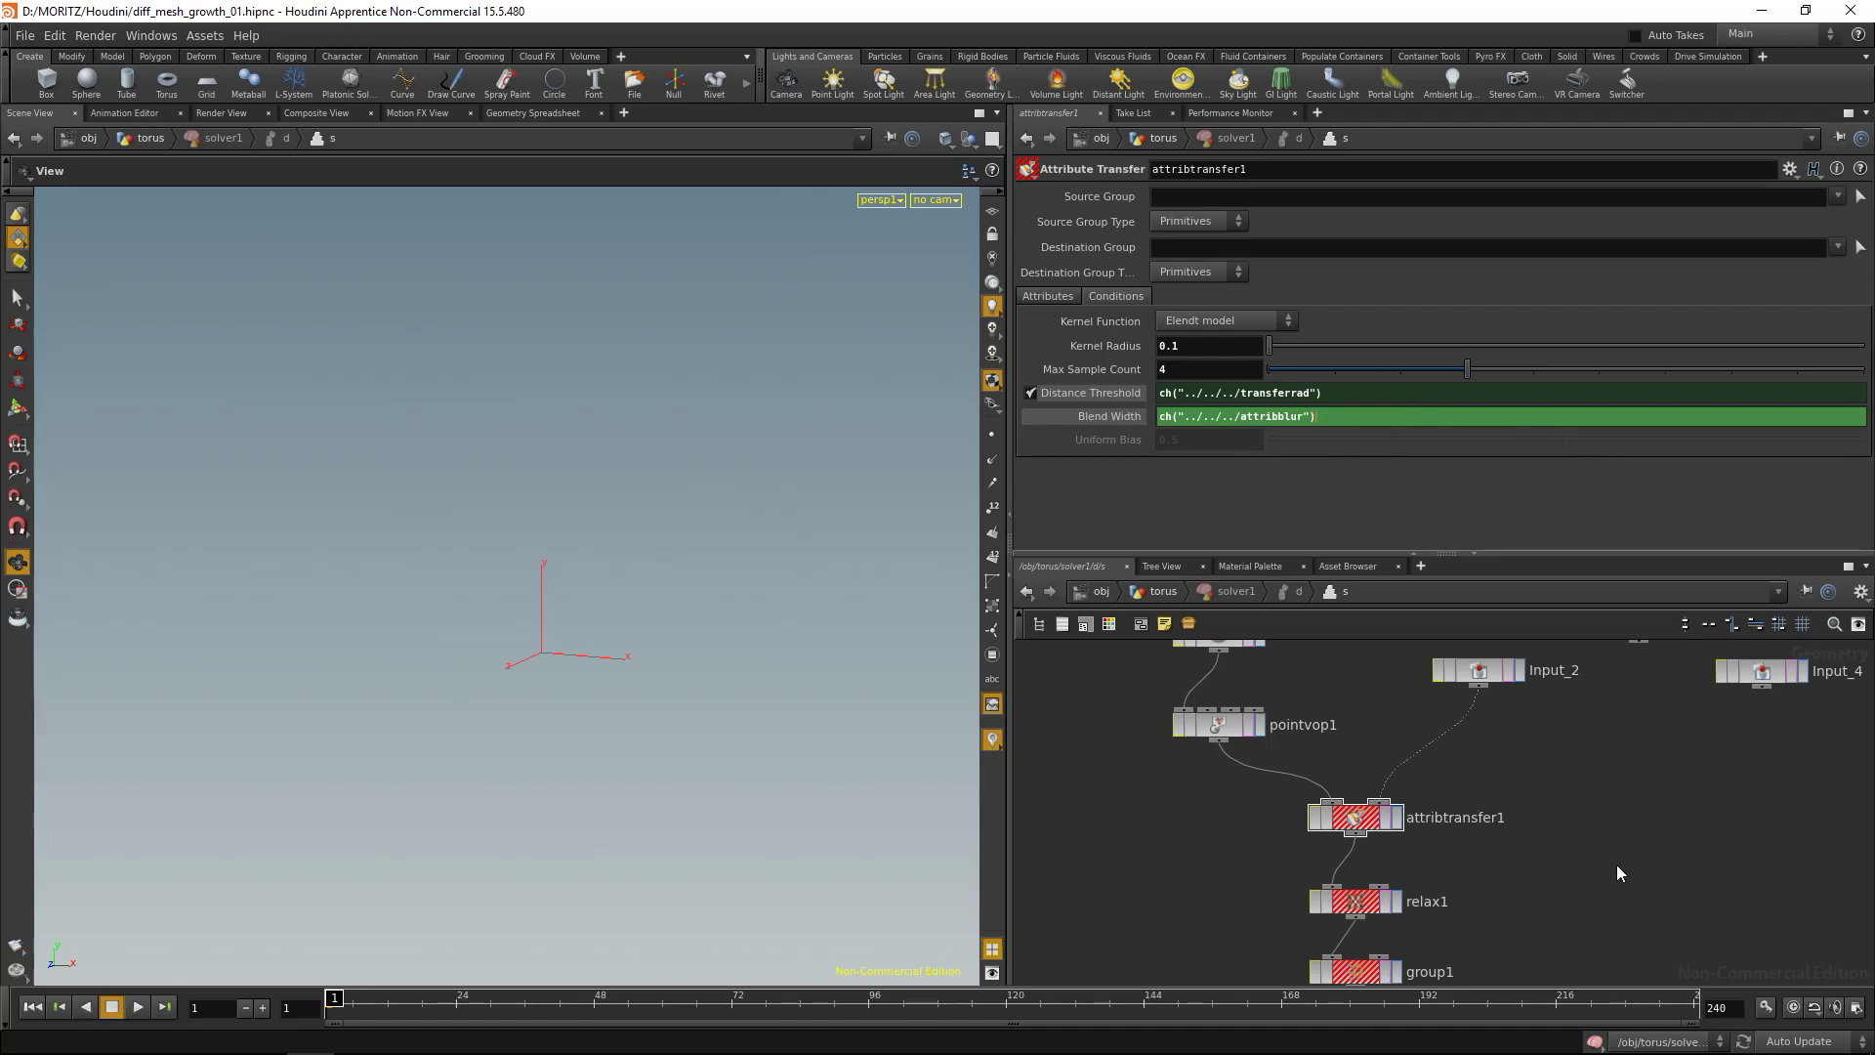
key("Return")
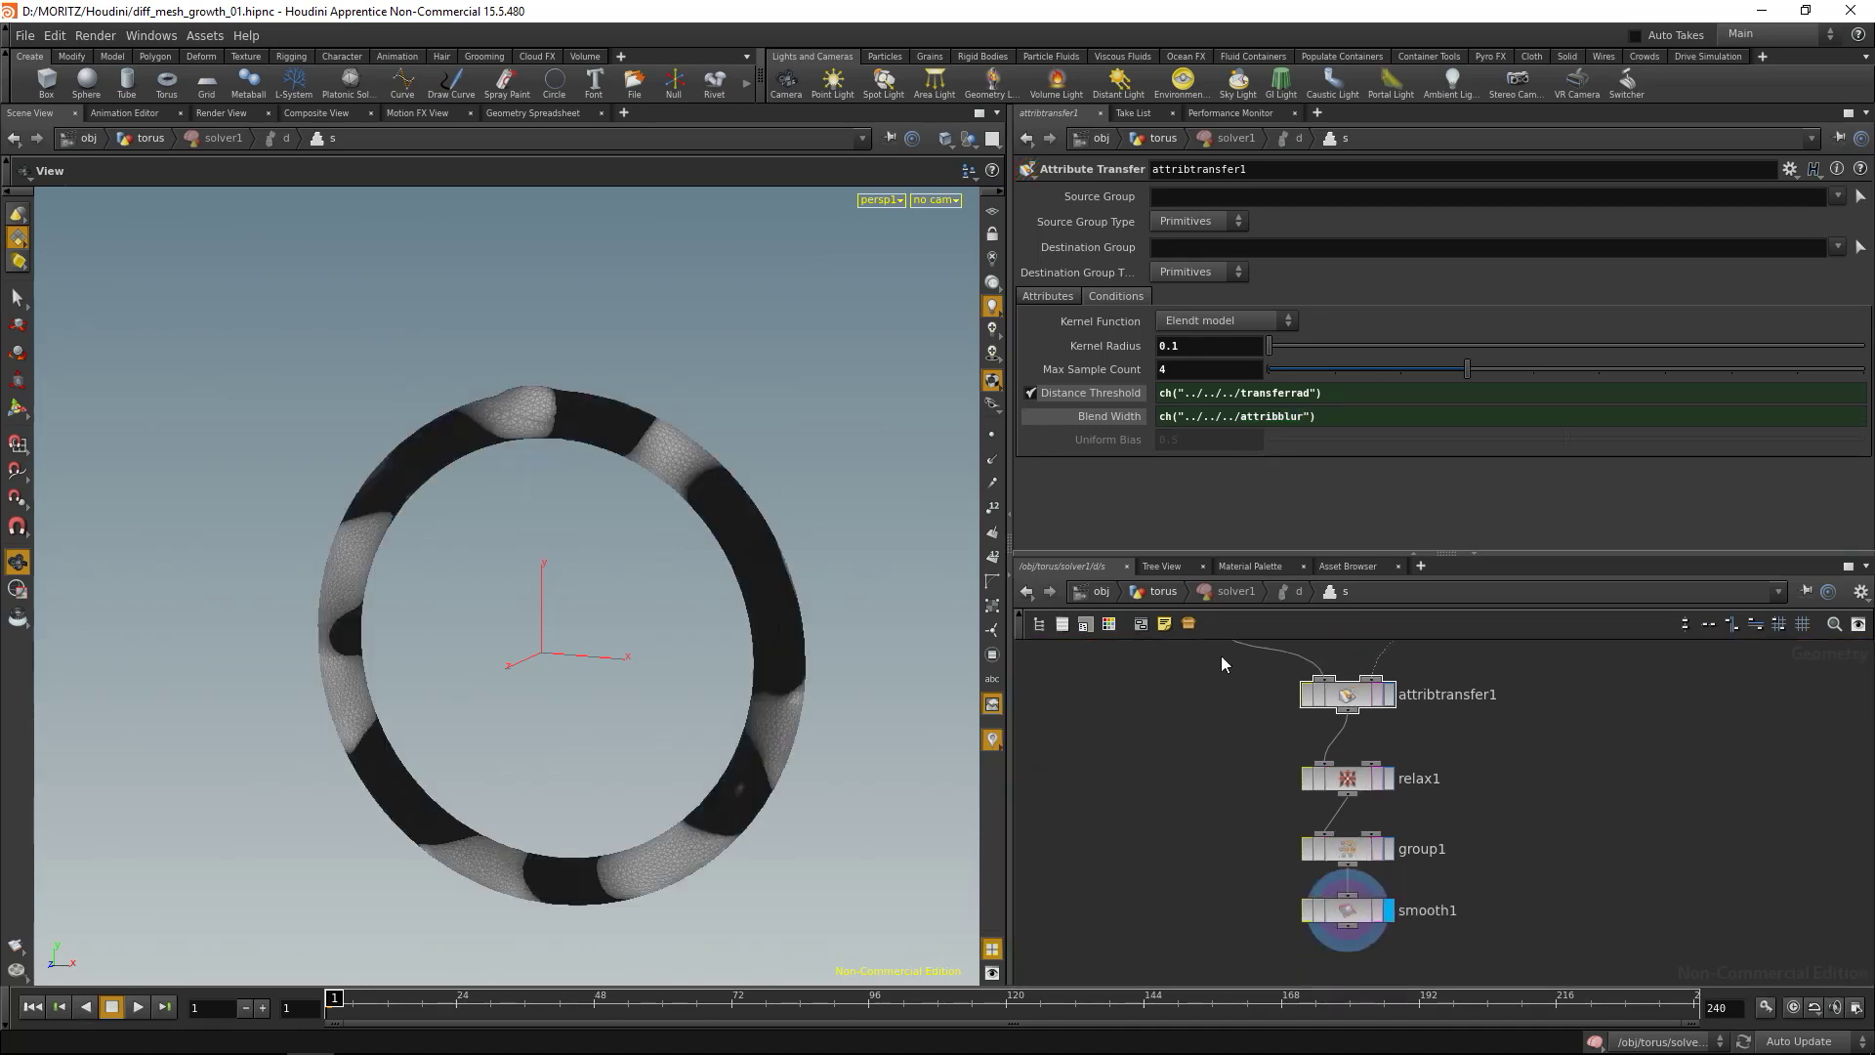
key("u")
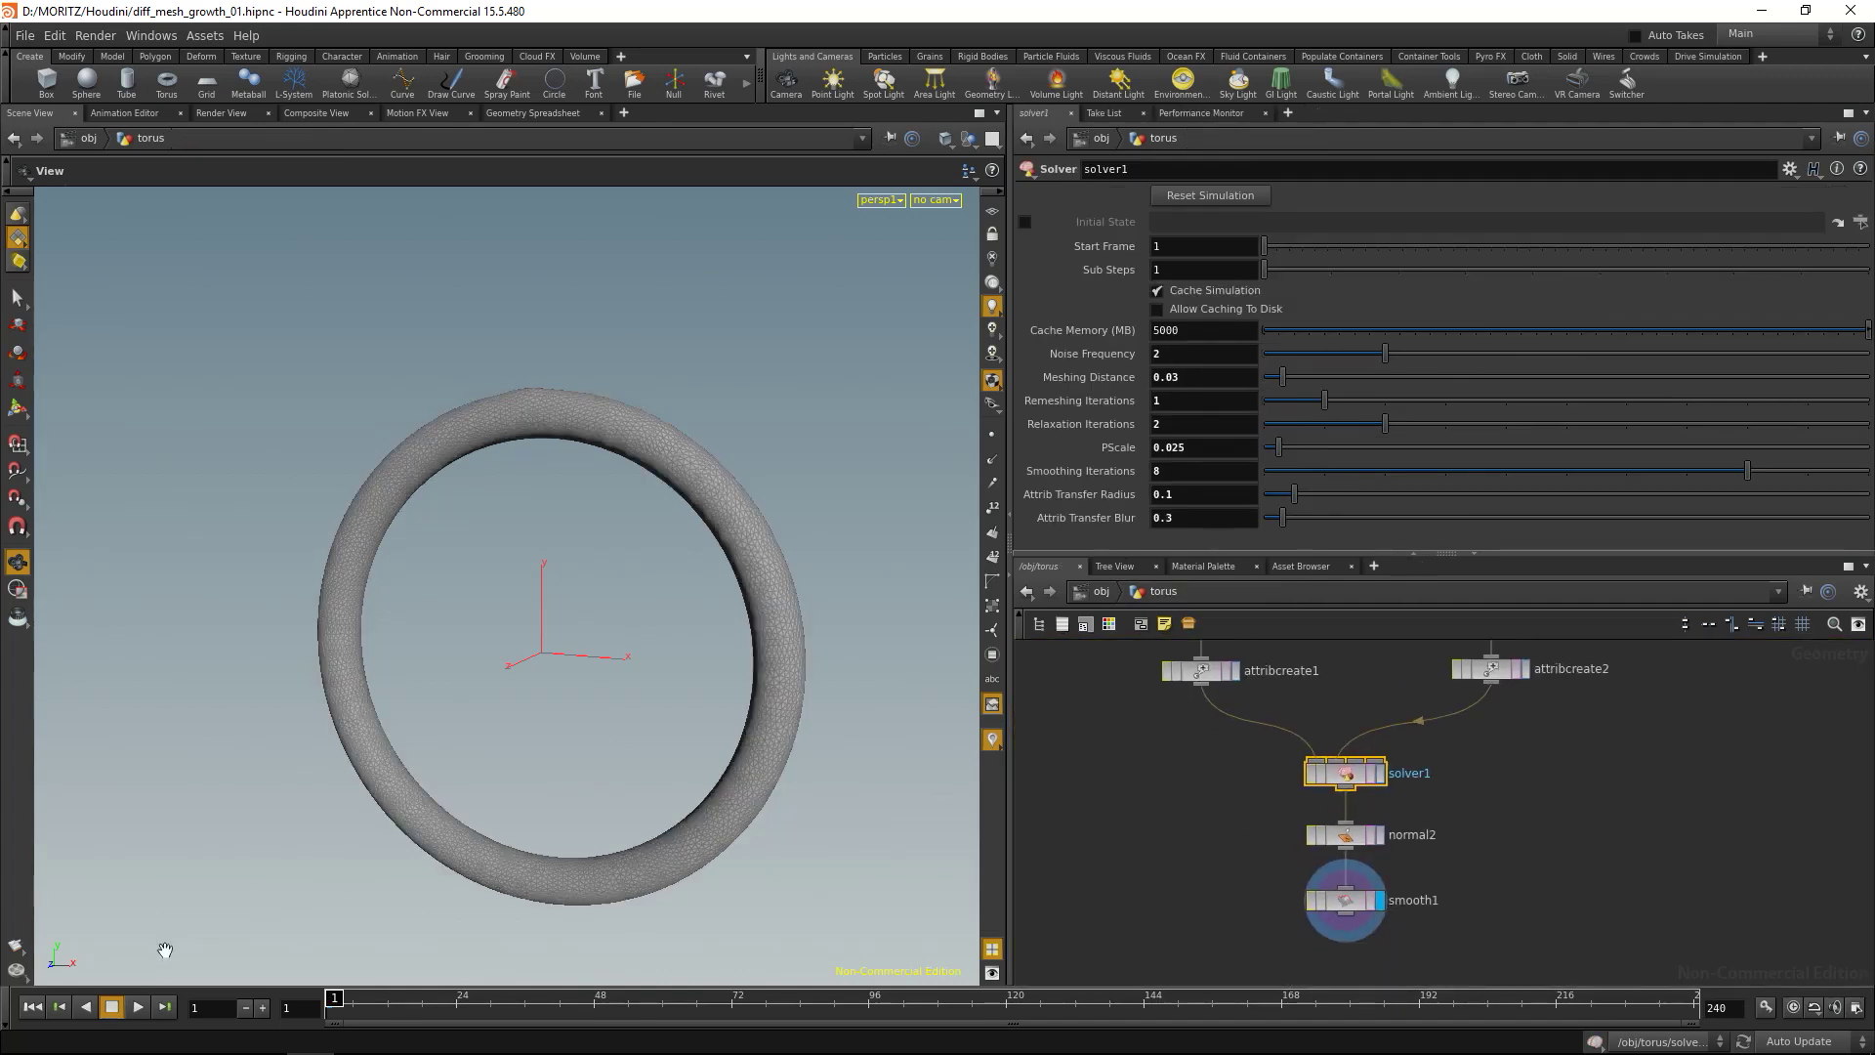
Play and stop the sim, rewind, and save incrementally as diff_mesh_growth_012.
left_click(138, 1007)
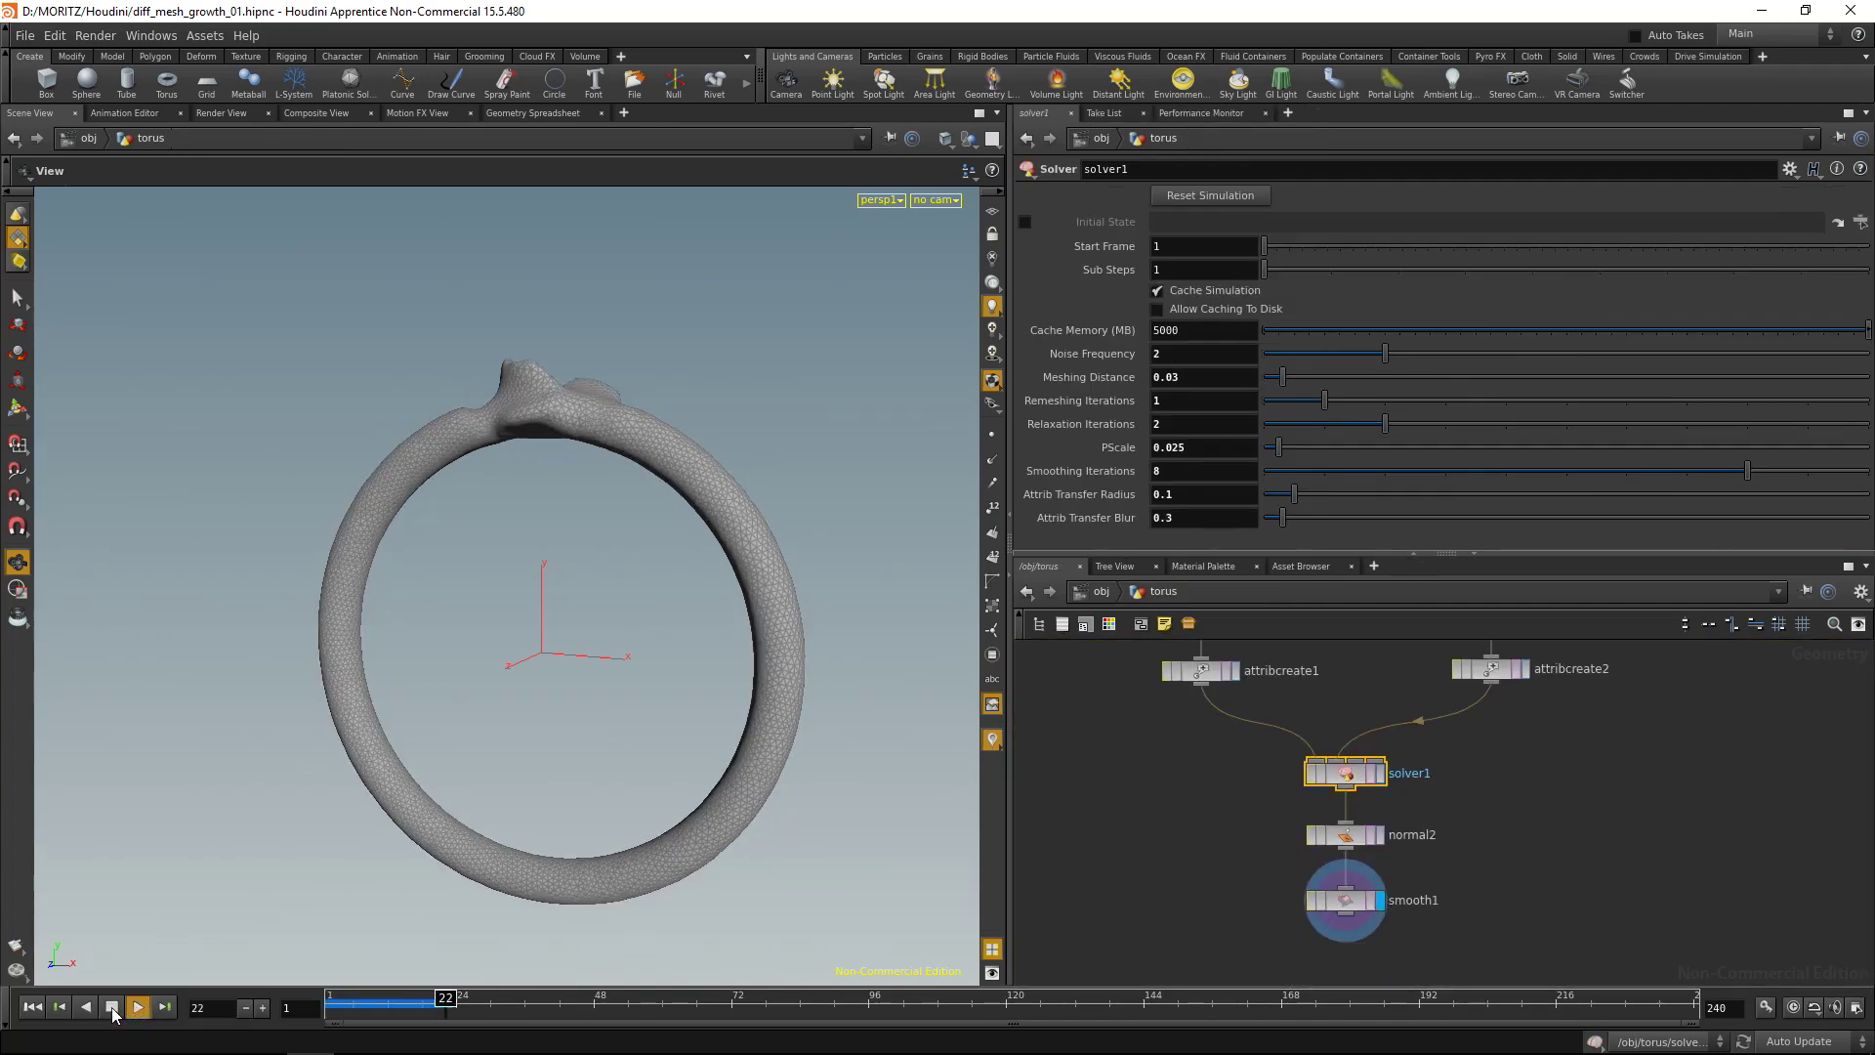
left_click(112, 1006)
key("ctrl+Up")
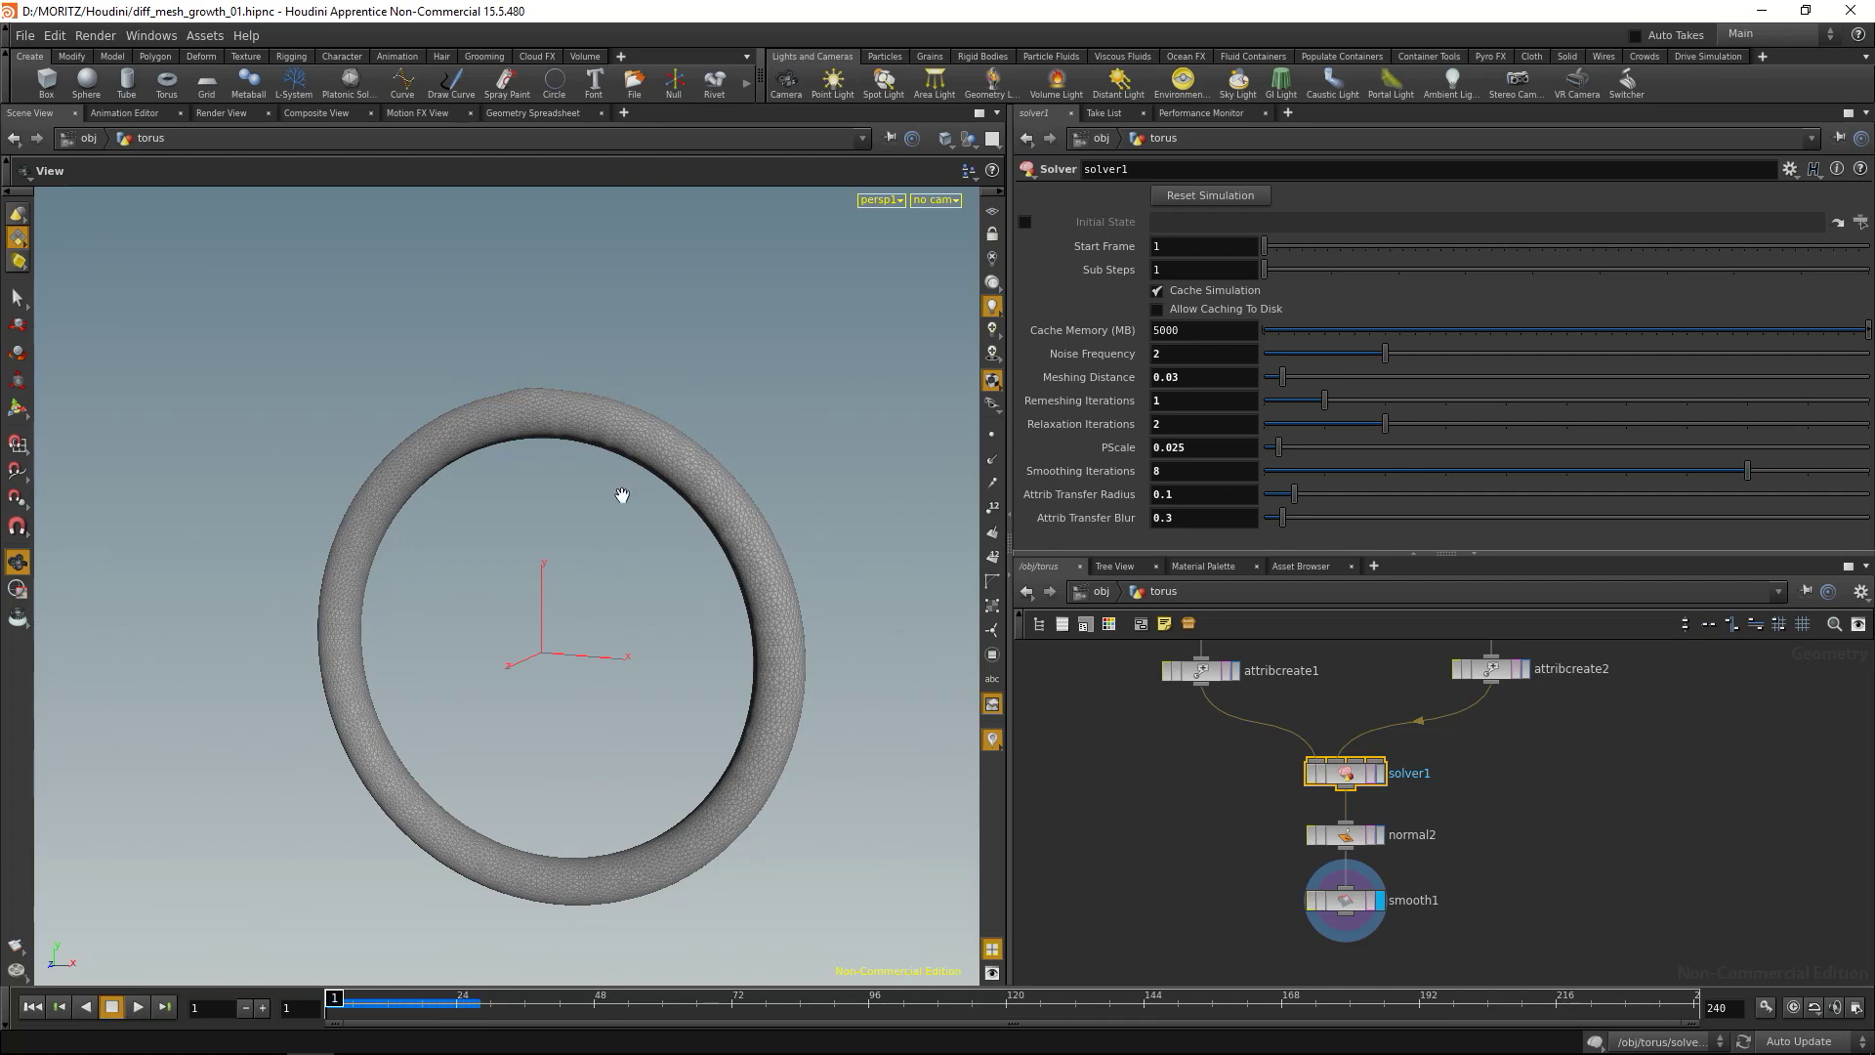
key("alt+shift+s")
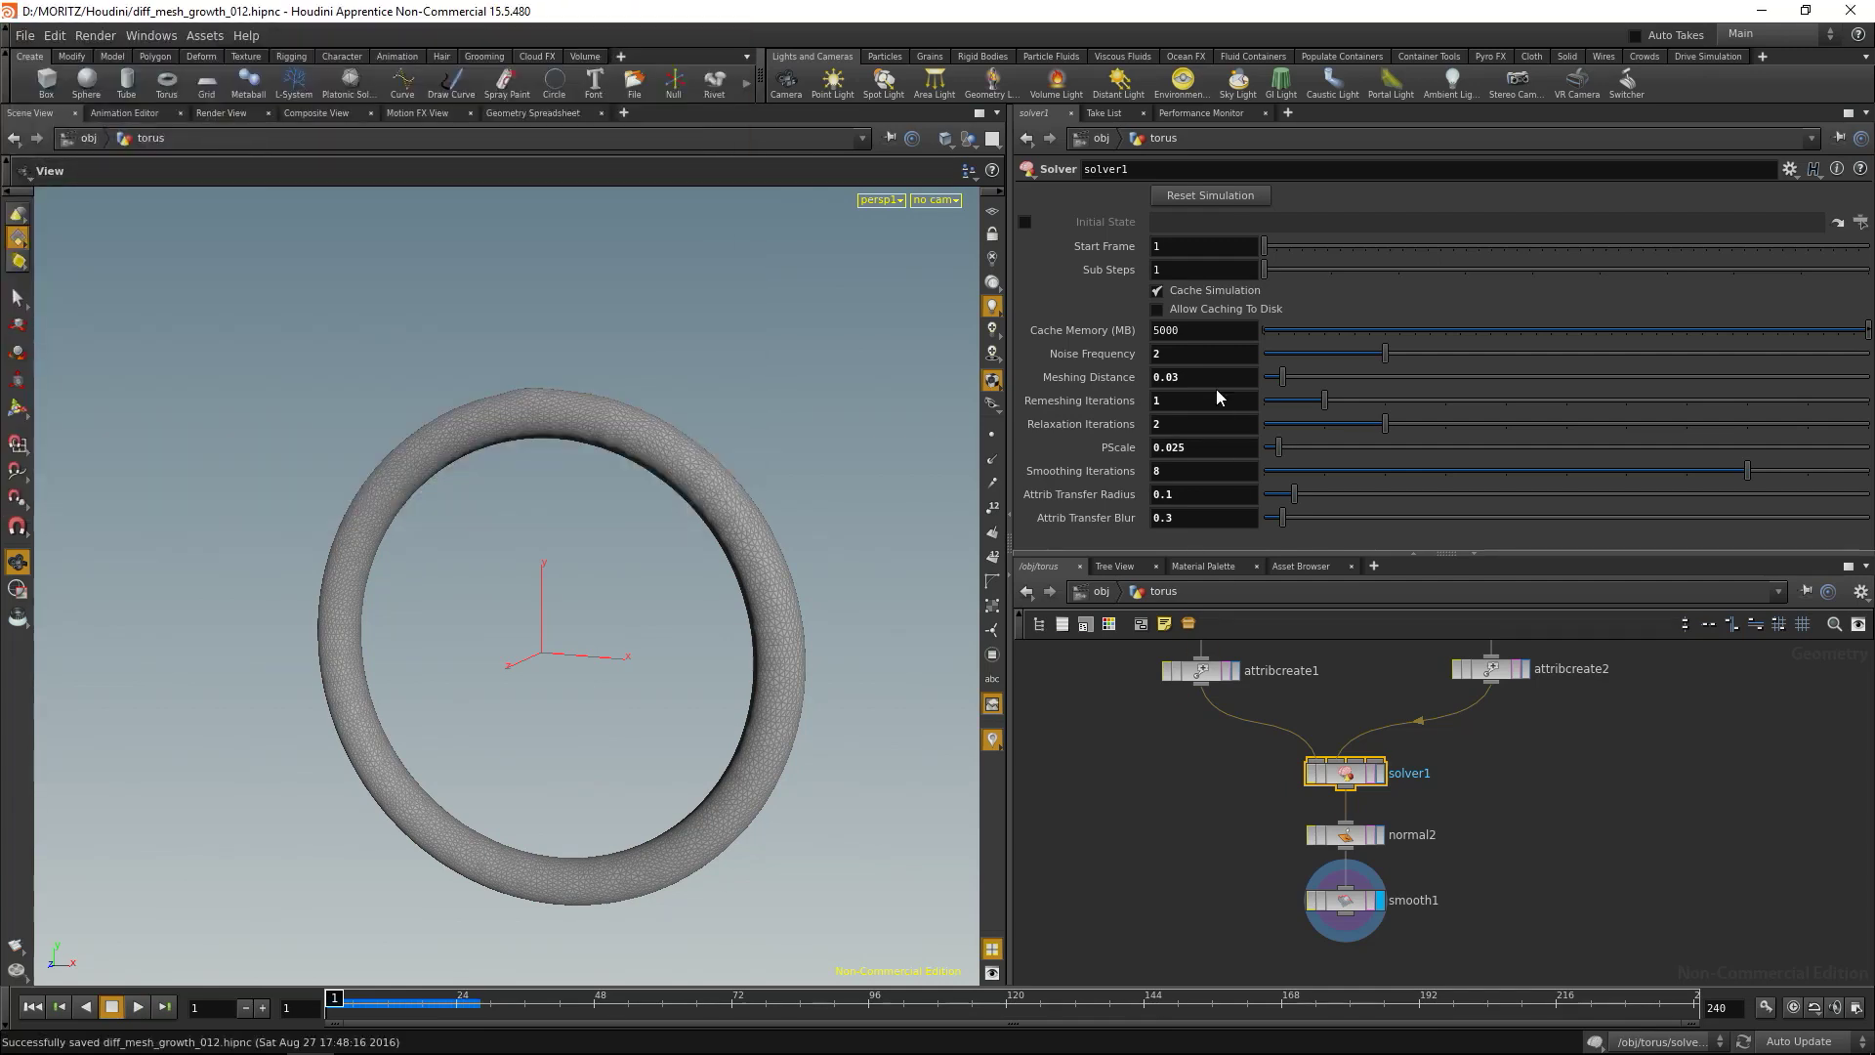
Set solver1's Noise Frequency to 8, preview the growth, and rewind to frame 1.
left_click(1183, 353)
type("8")
key("Return")
left_click(137, 1007)
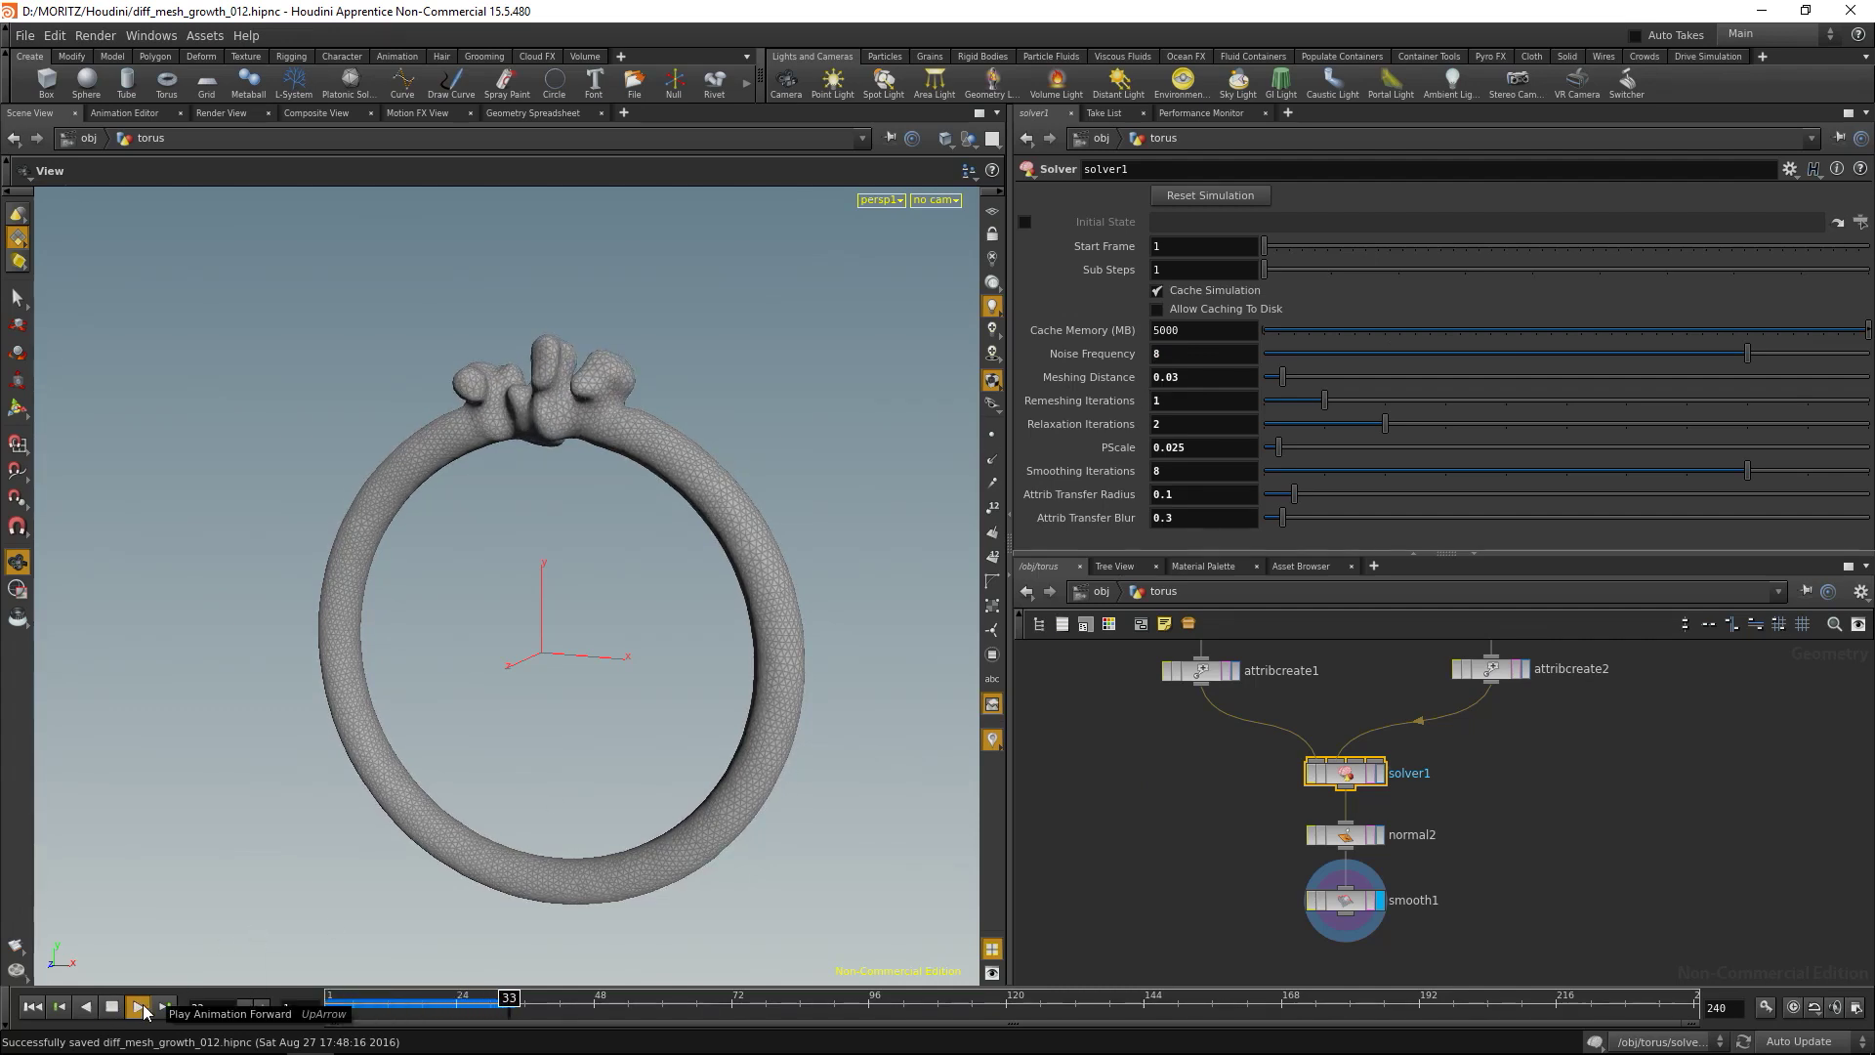
left_click(112, 1007)
left_click(29, 1010)
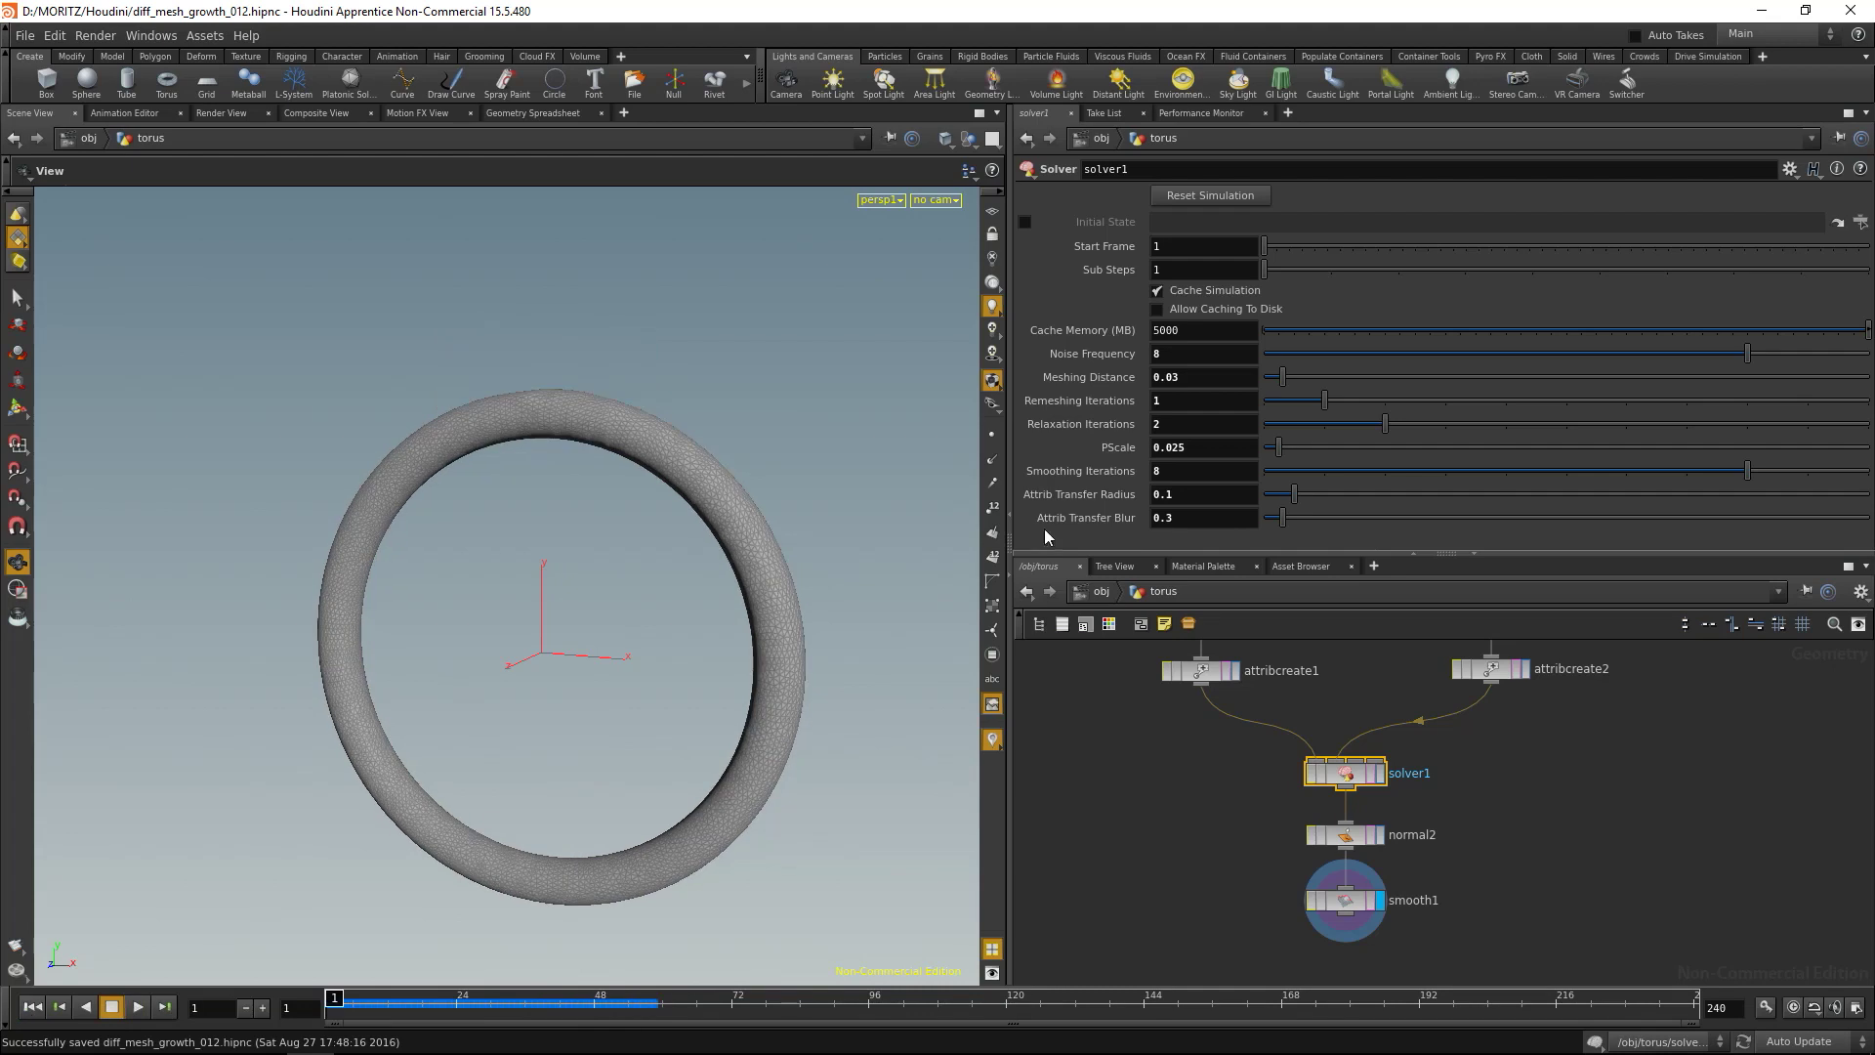
Set Smoothing Iterations to 4 and replay the coral-like growth.
left_click(1157, 470)
type("4")
key("Return")
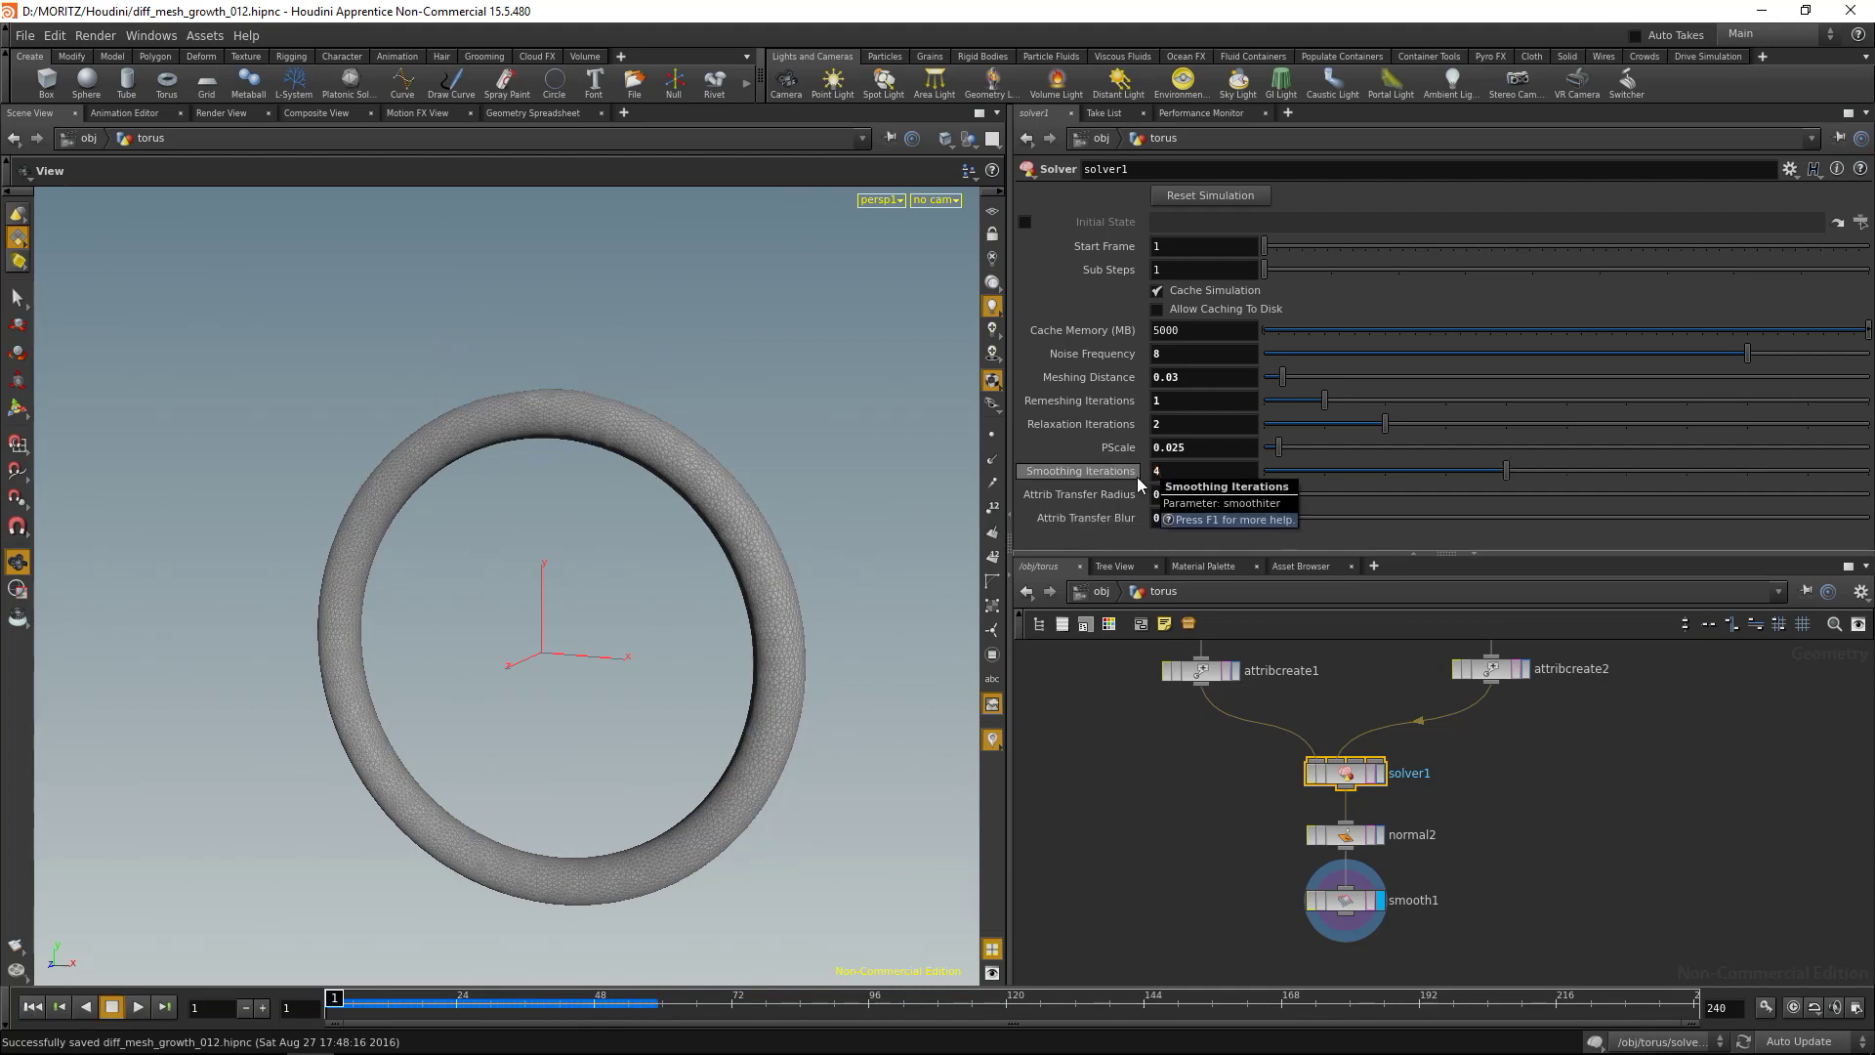
left_click(139, 1007)
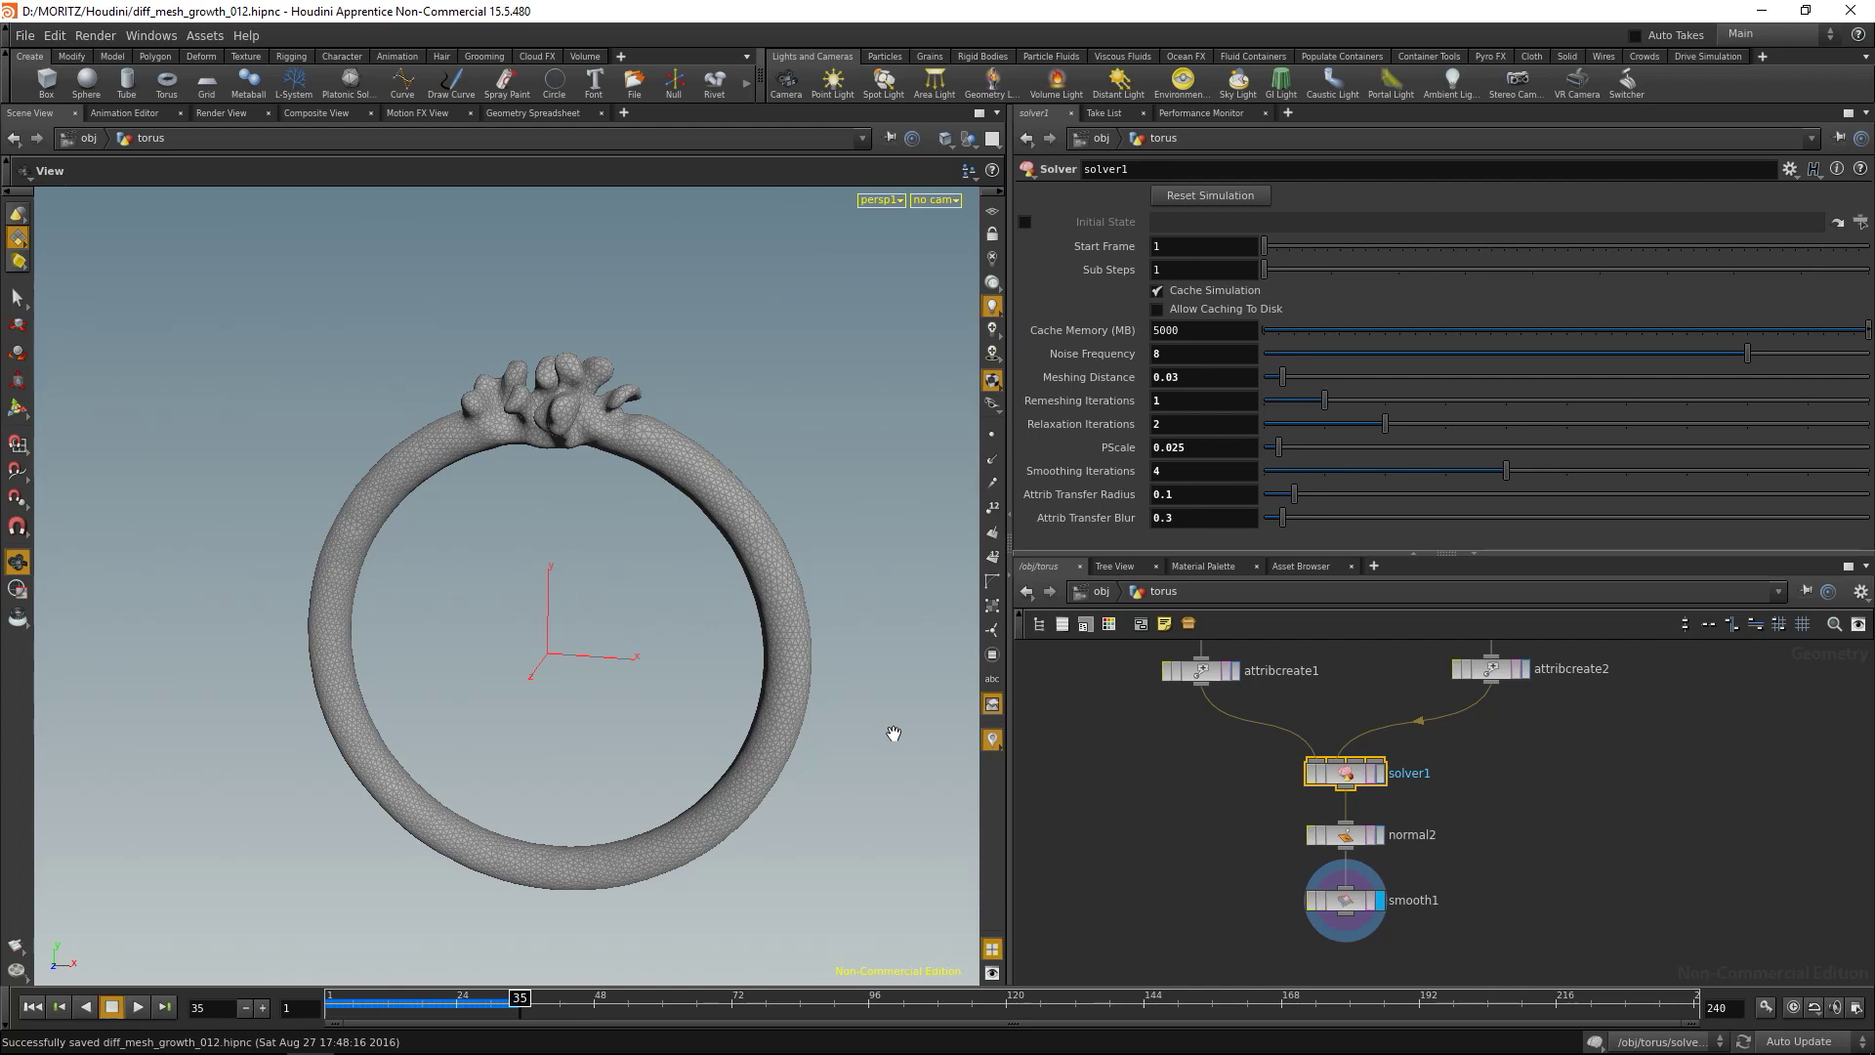
Inspect torus1, normal1, attribcreate1, add1 and attribcreate2, ending on attribcreate1's pscale settings.
middle_click_drag(1201, 684, 1219, 873)
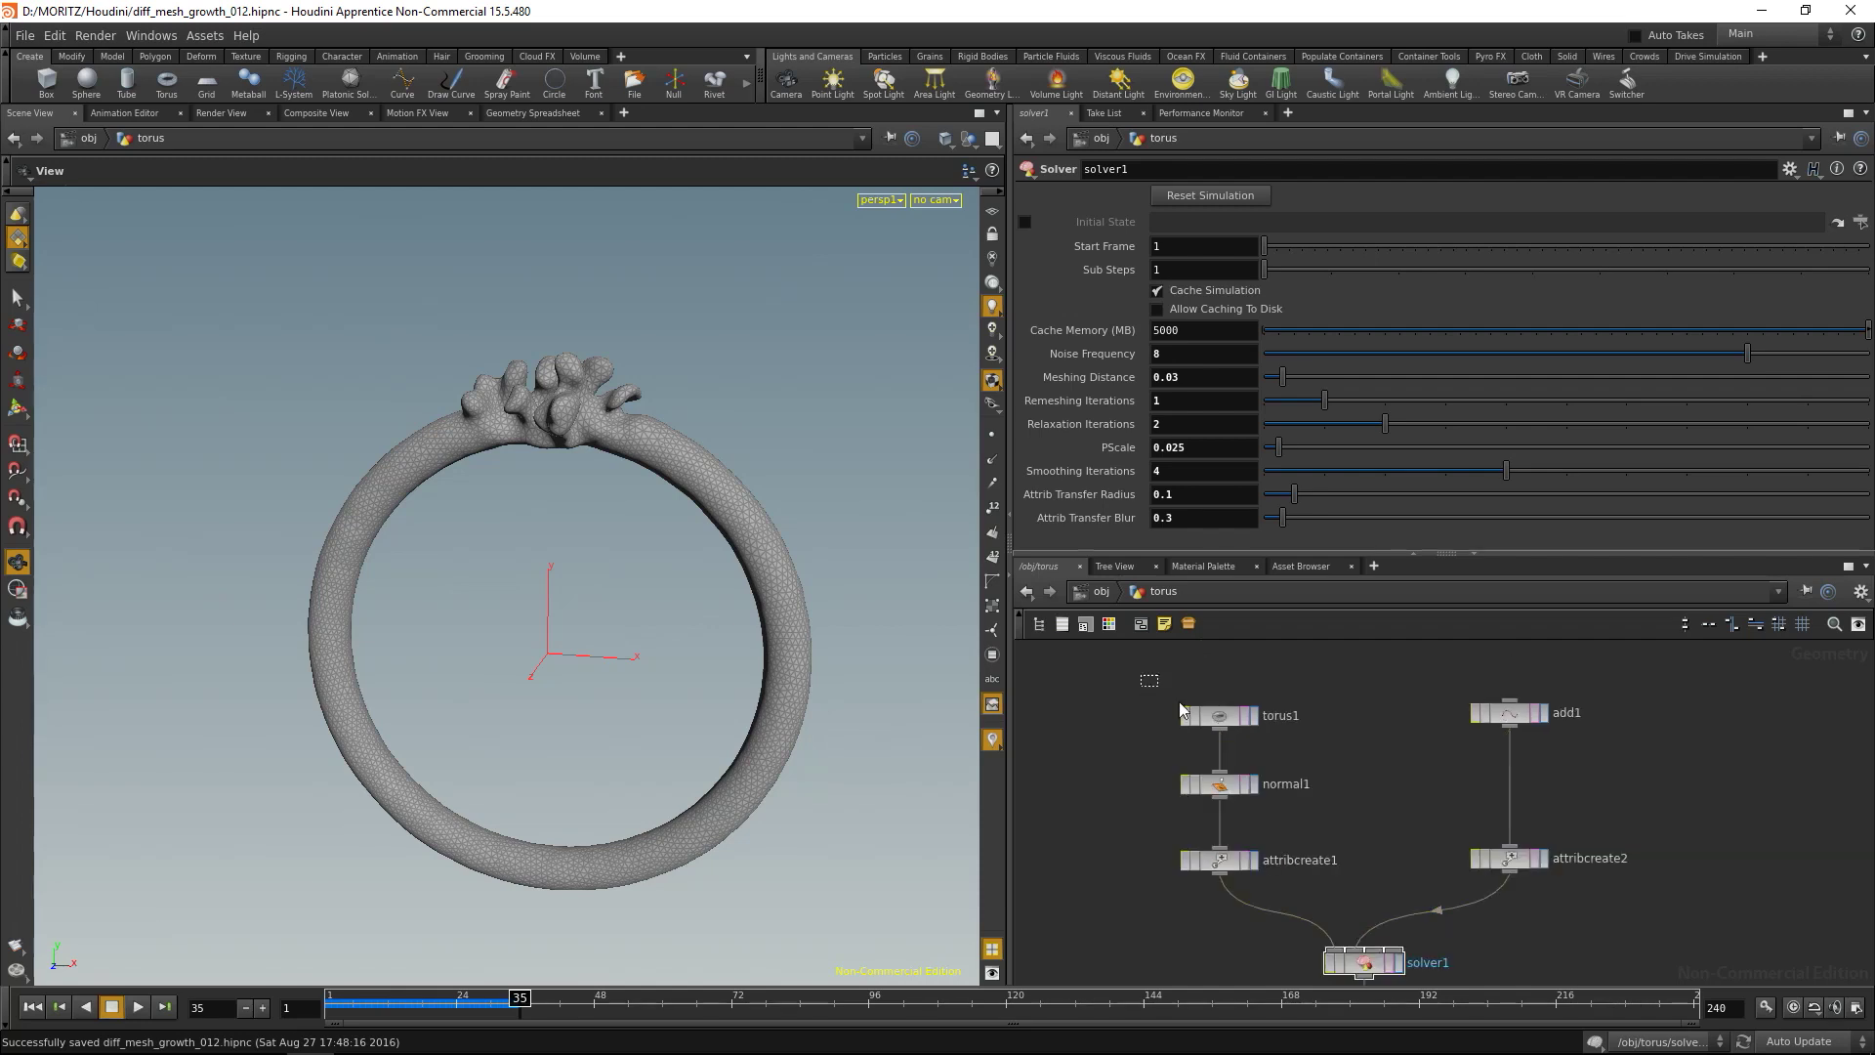
left_click(1222, 718)
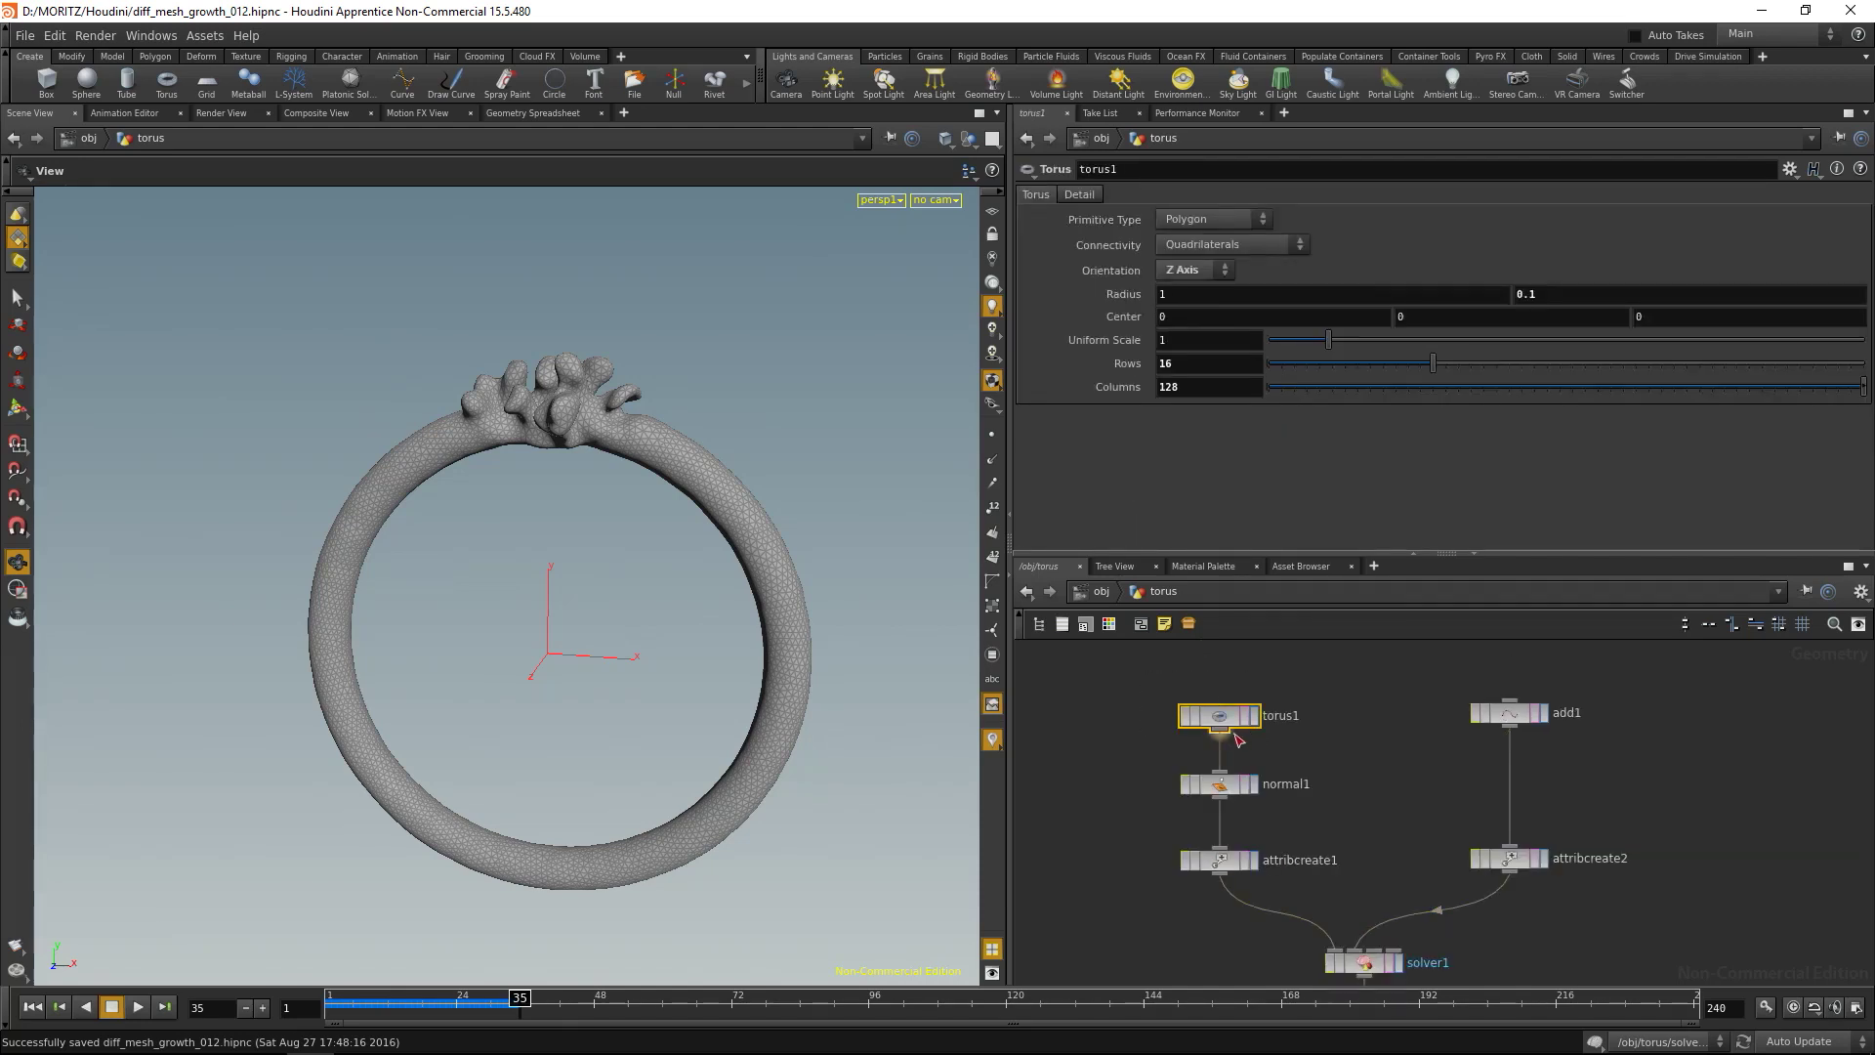
left_click(1211, 786)
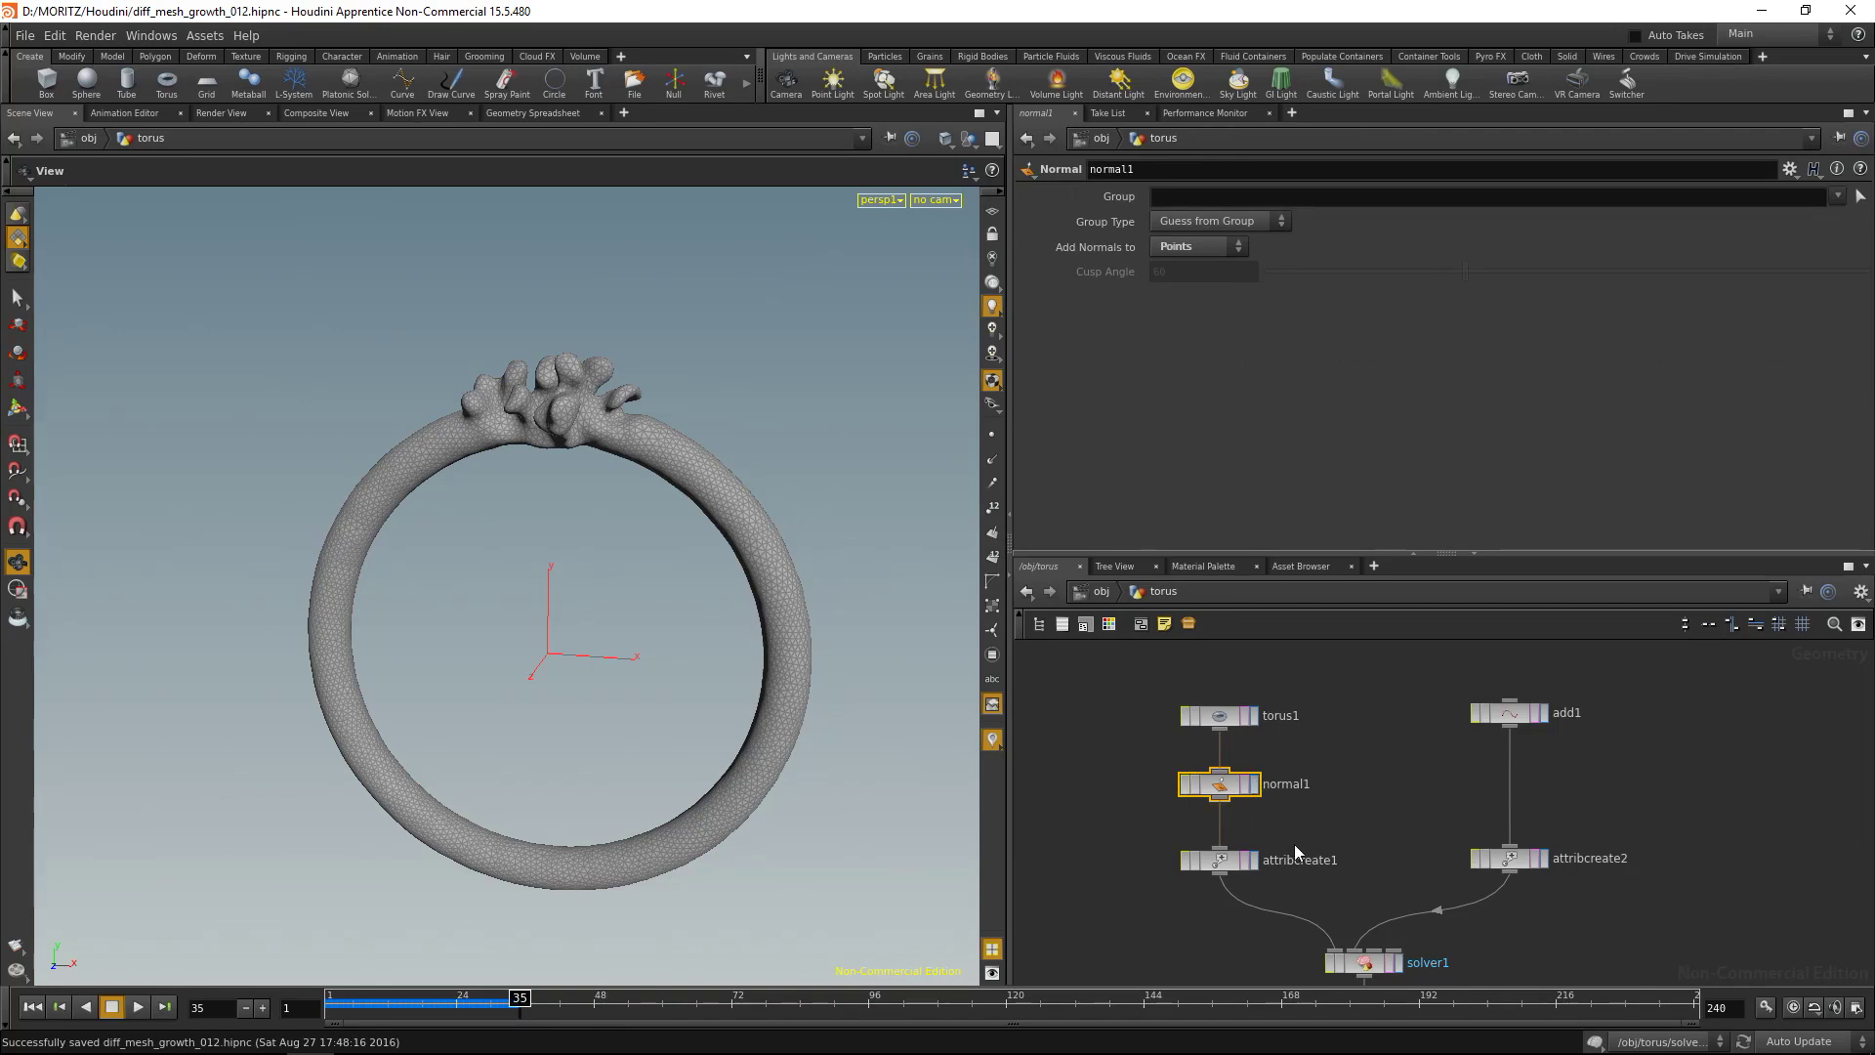
middle_click_drag(1287, 826, 1293, 776)
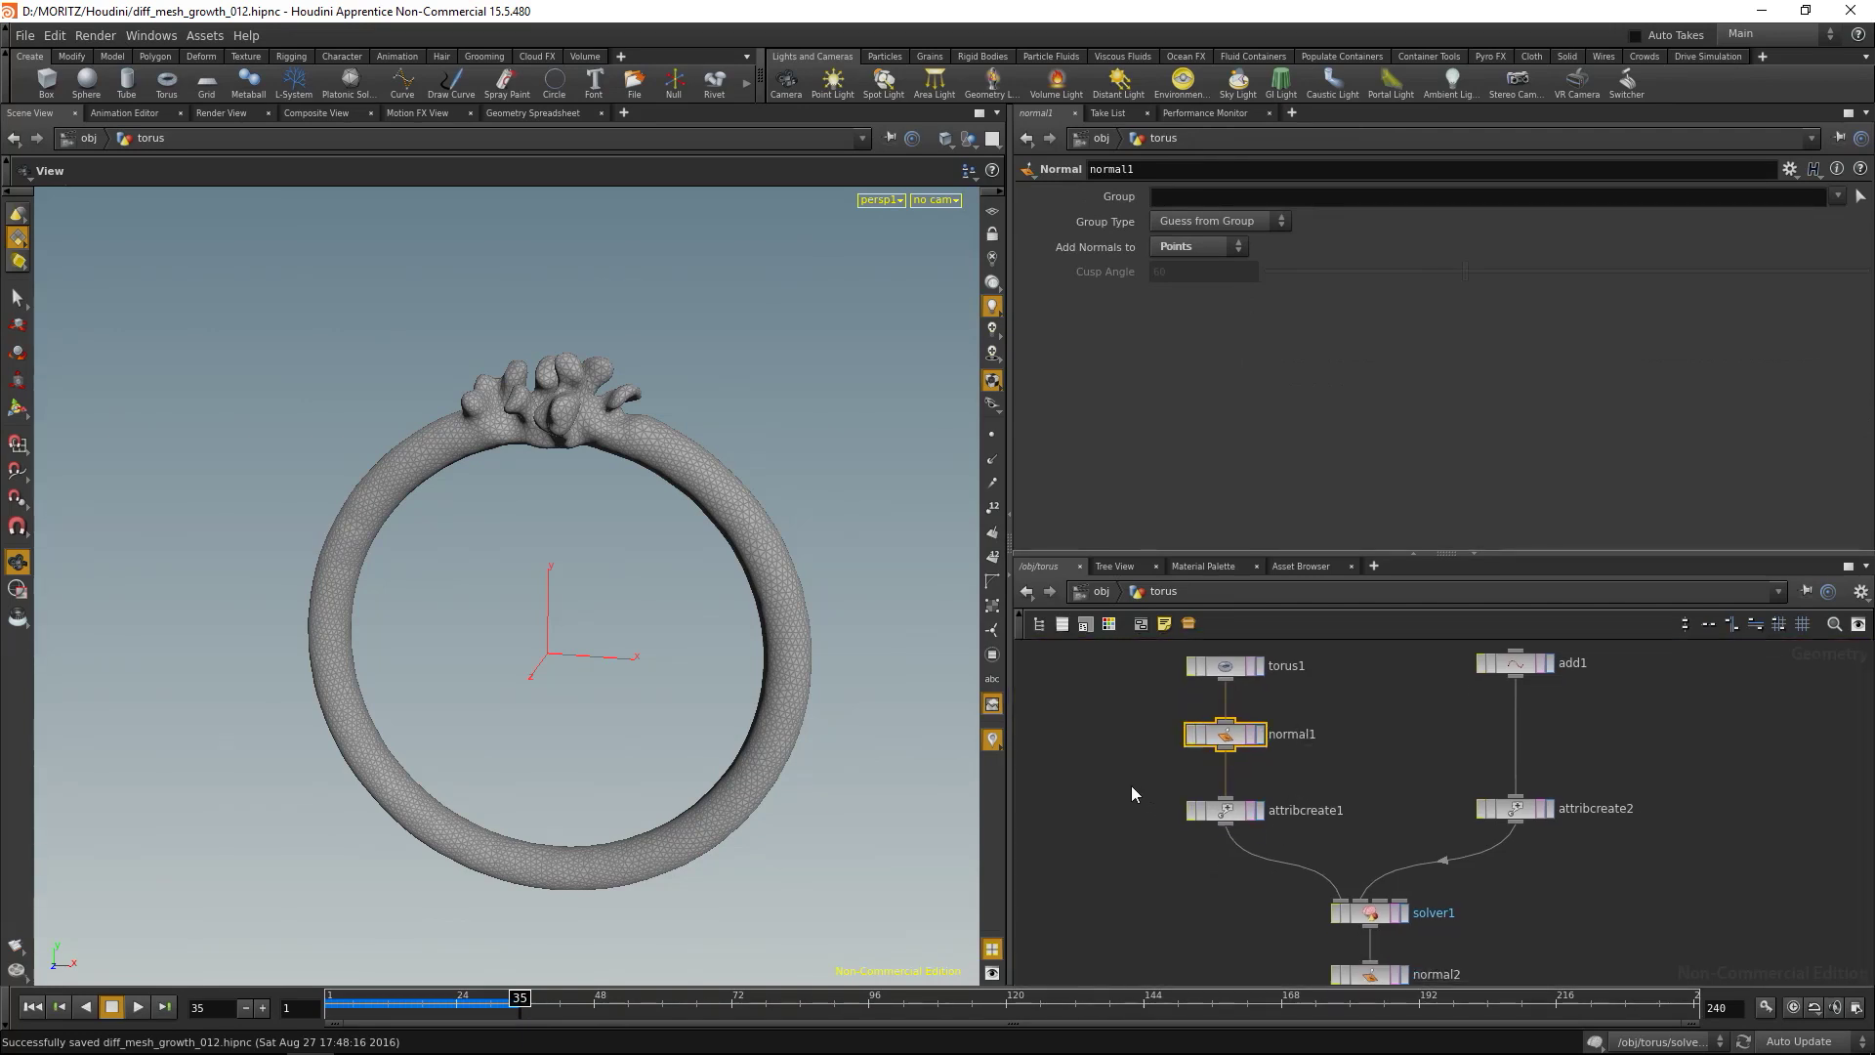
left_click(1227, 810)
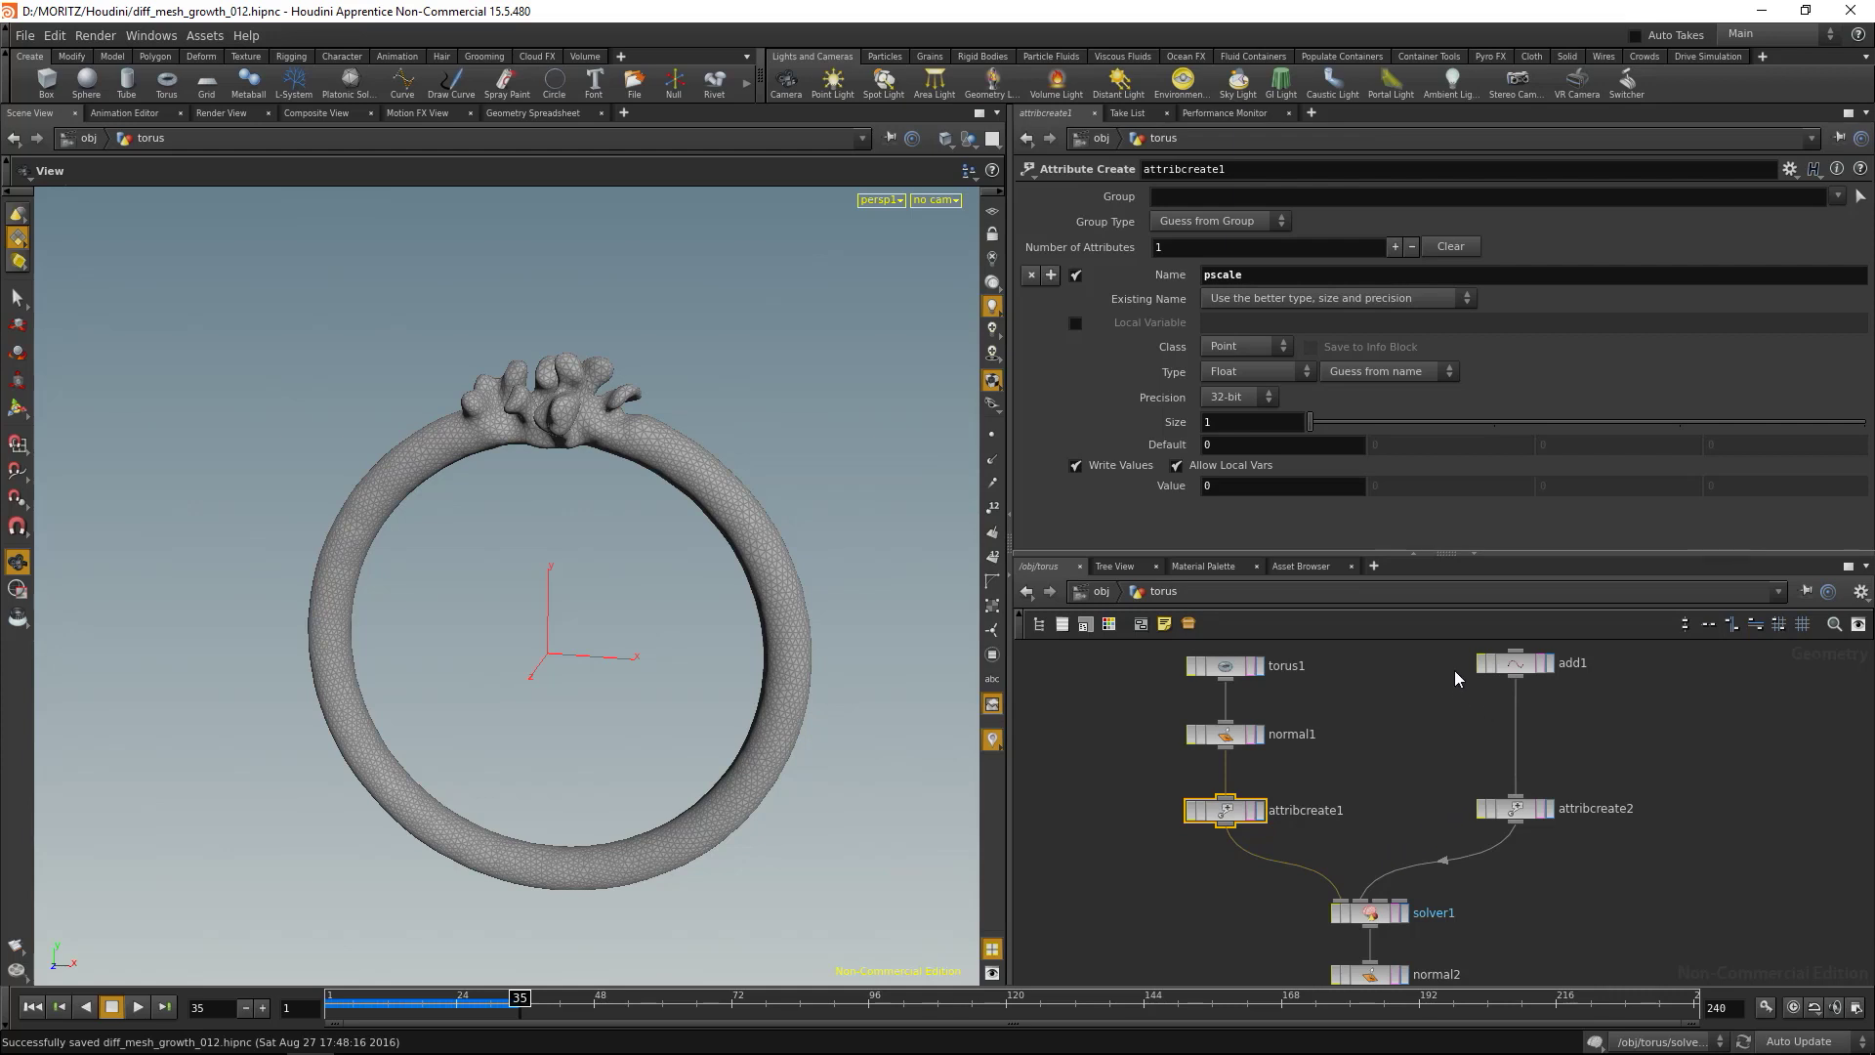
left_click_drag(1416, 644, 1573, 705)
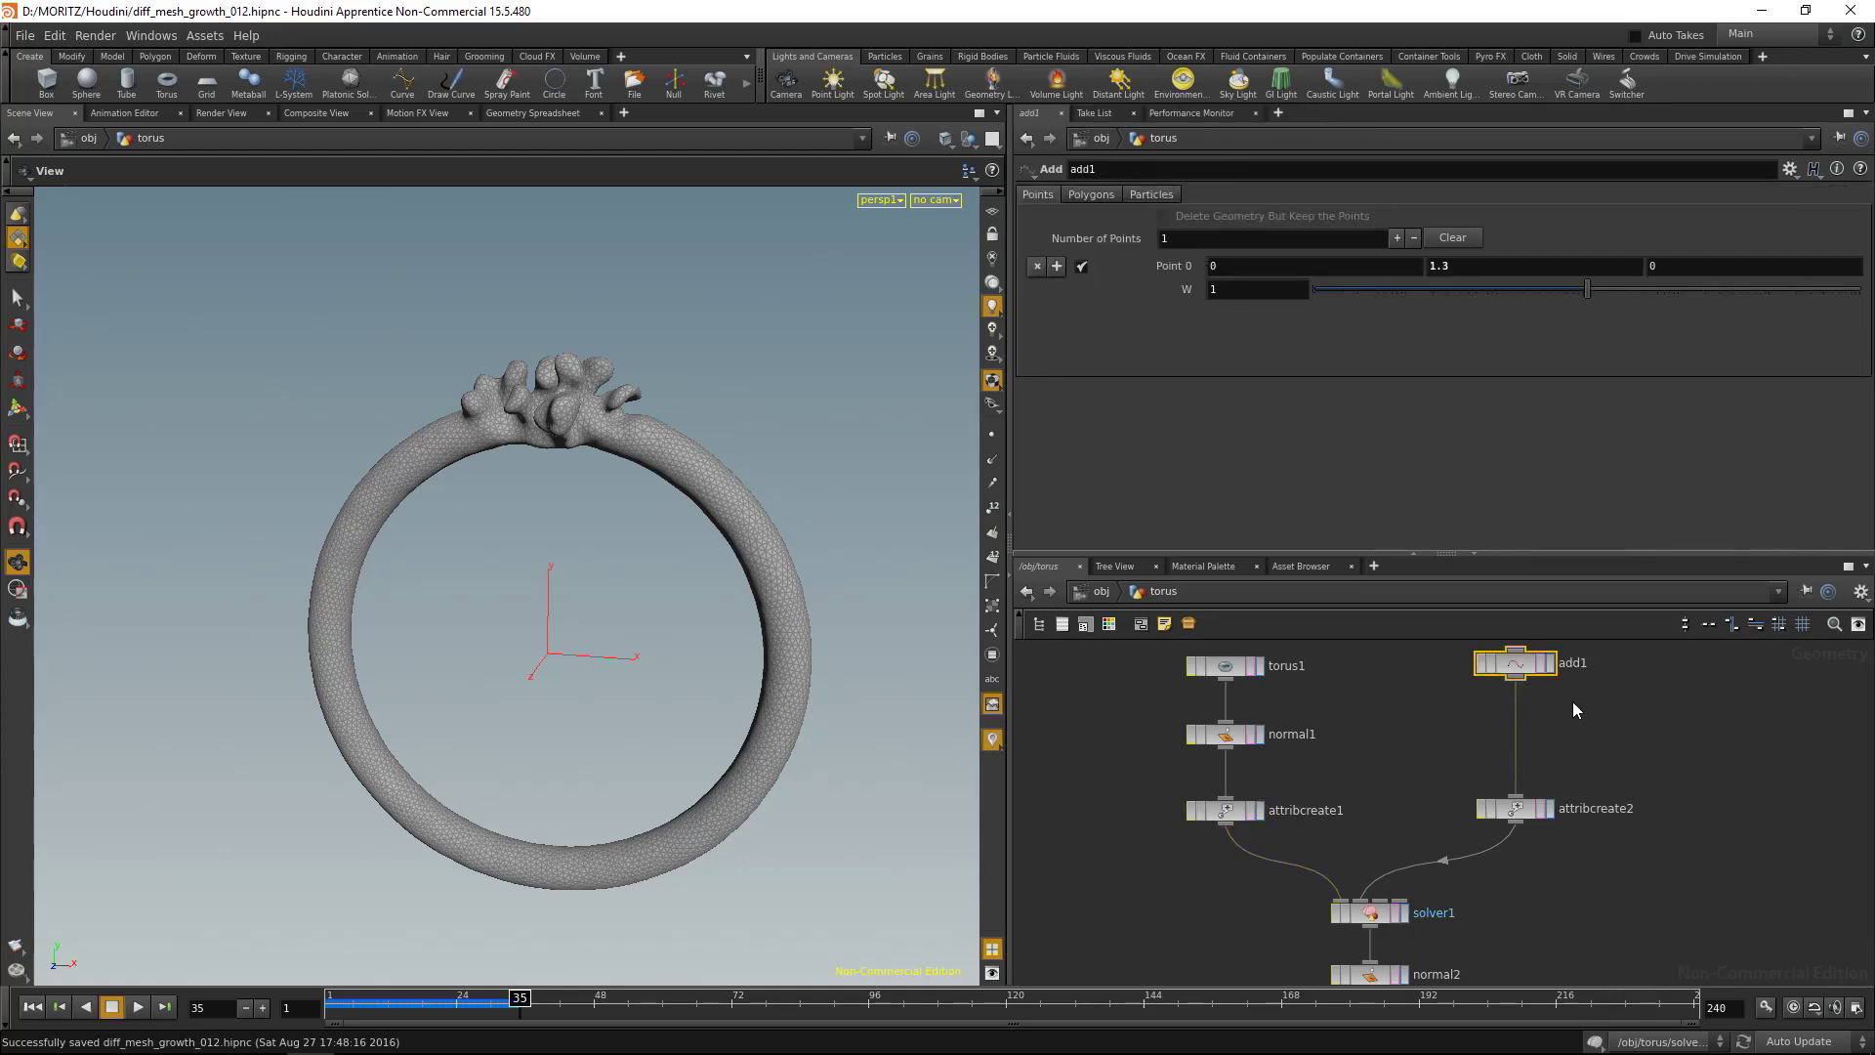
left_click_drag(1421, 752, 1581, 853)
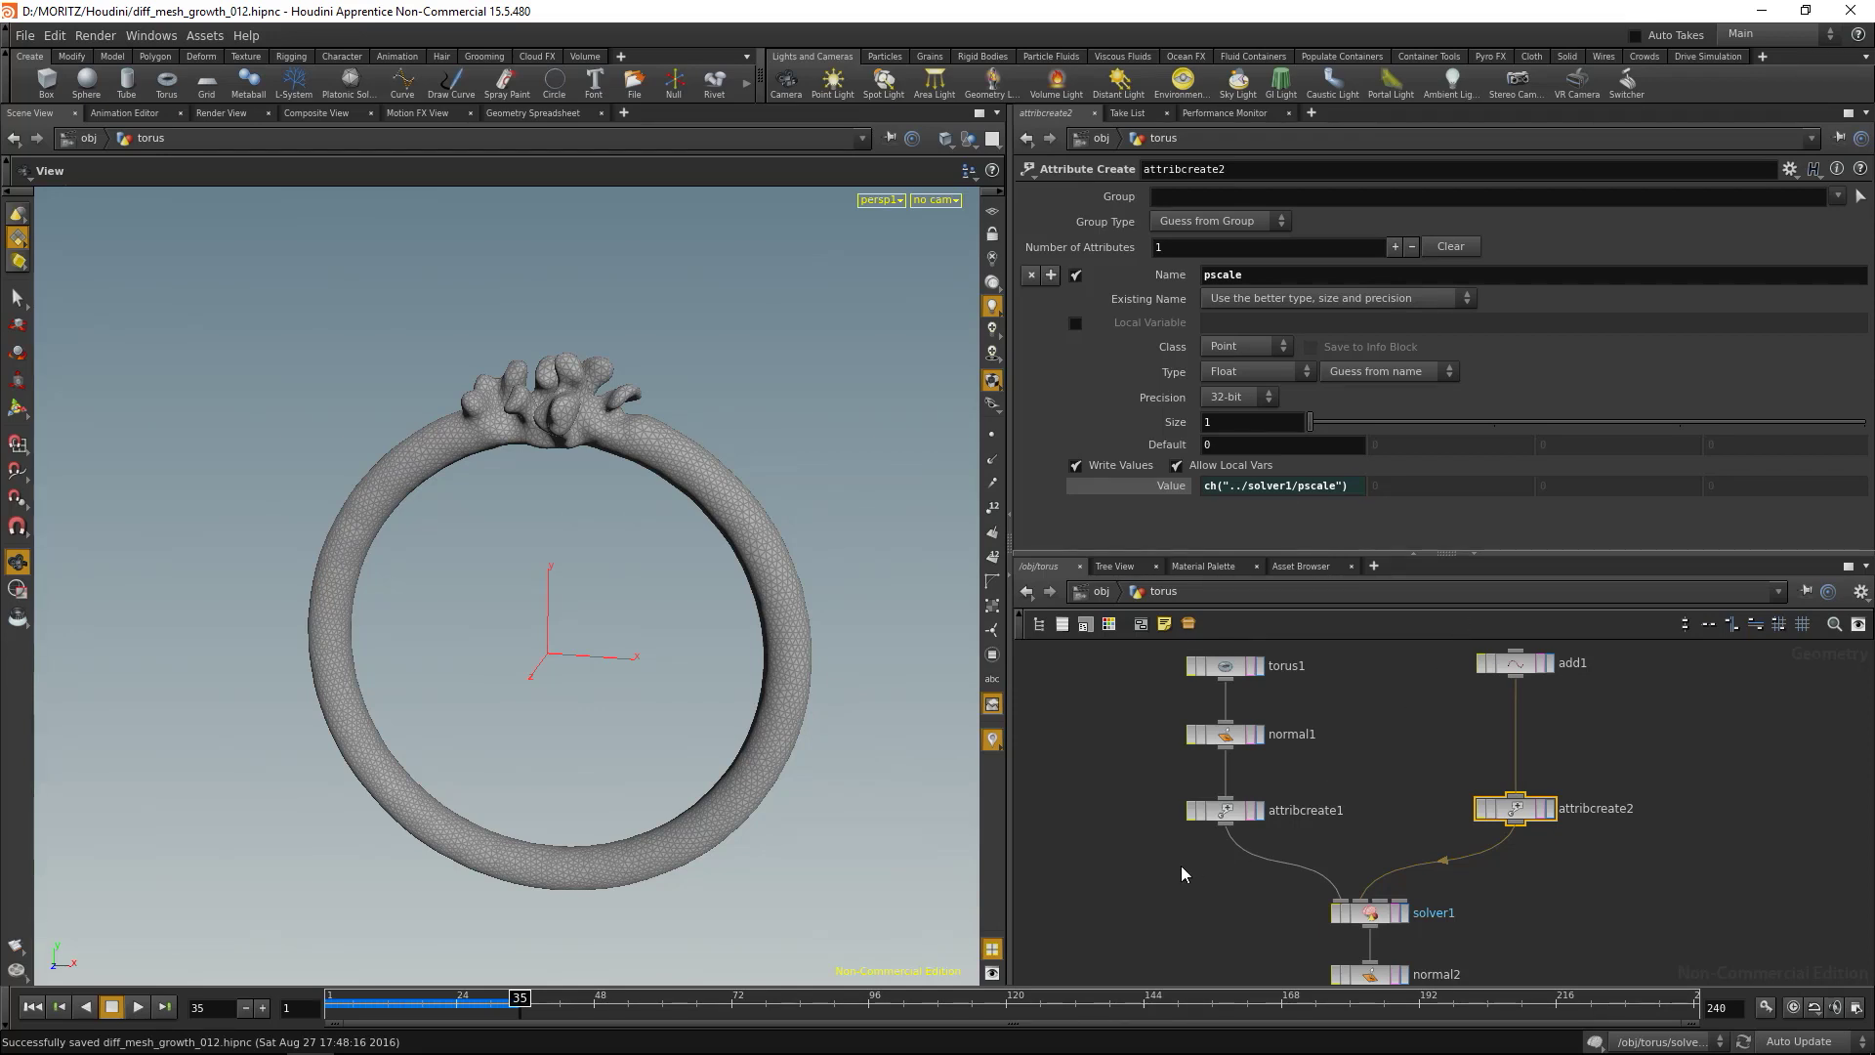
left_click_drag(1170, 854, 1293, 805)
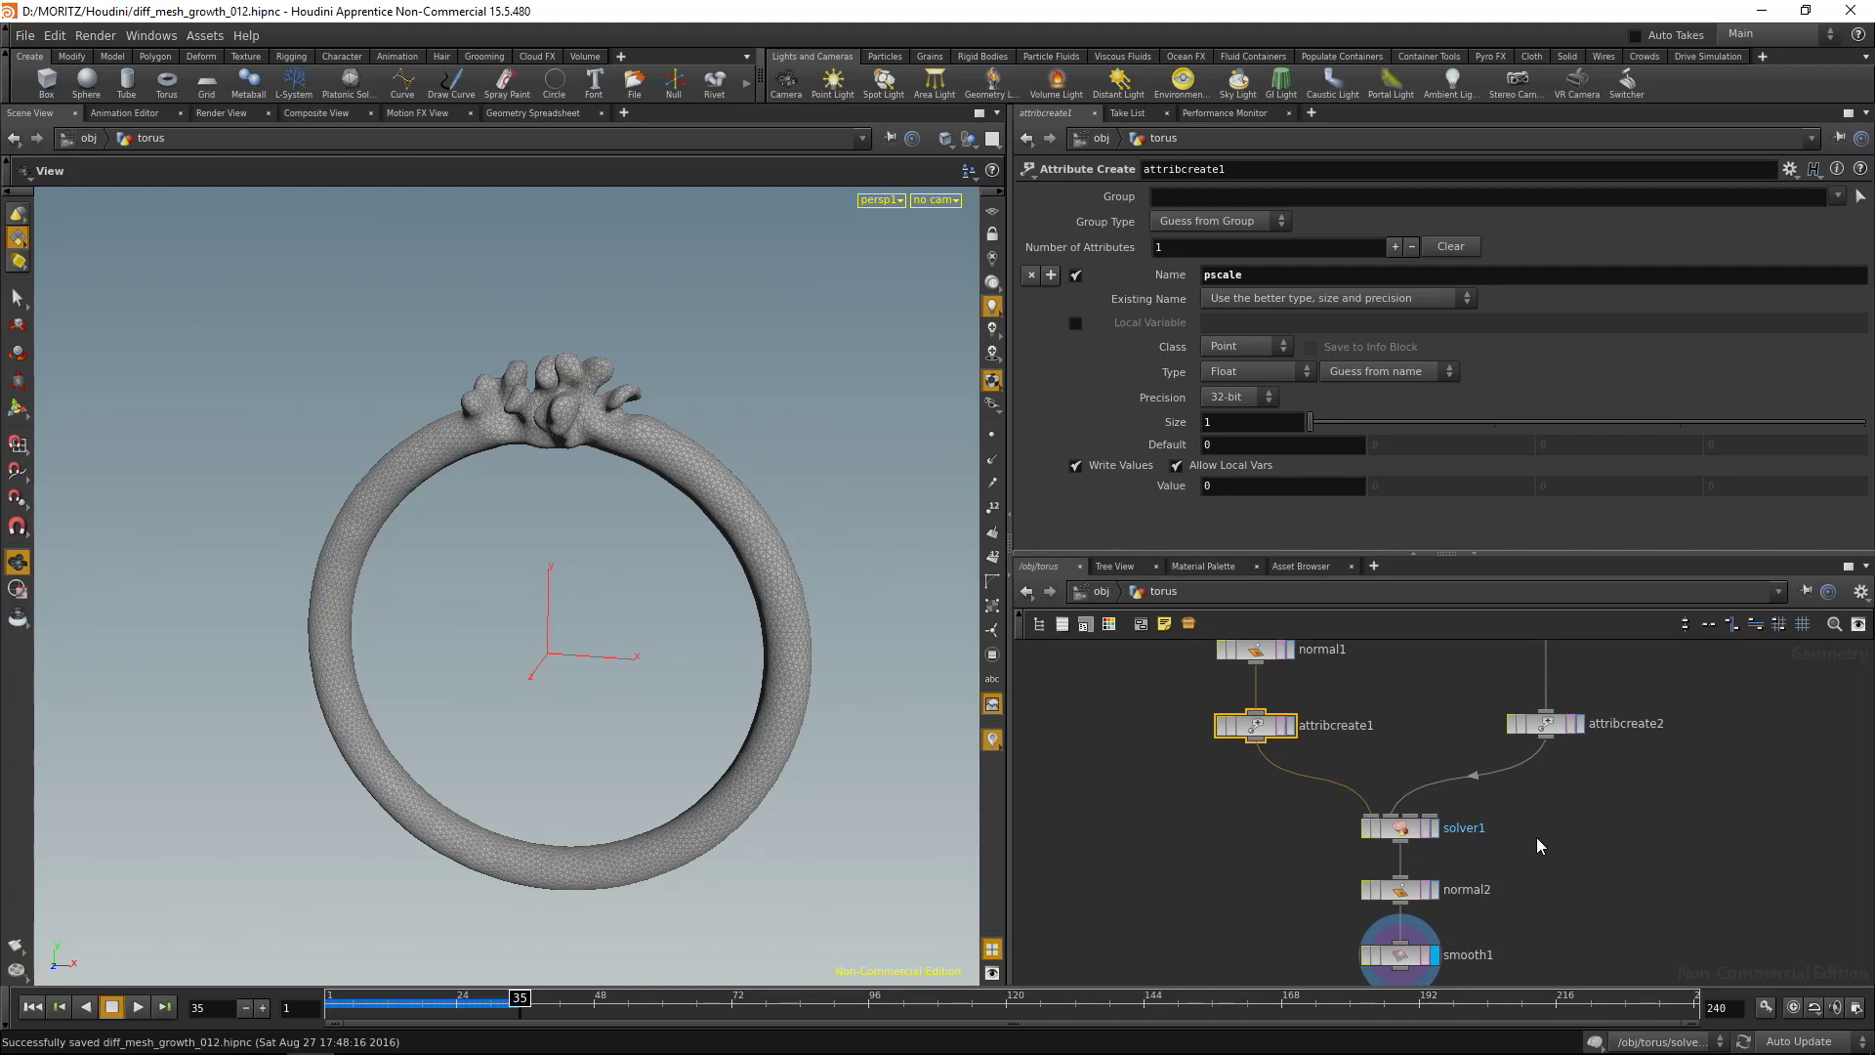
Inside solver1, inspect pointvop1, attribtransfer1's linked parameters and relax1, then return to the torus level.
double_click(1403, 837)
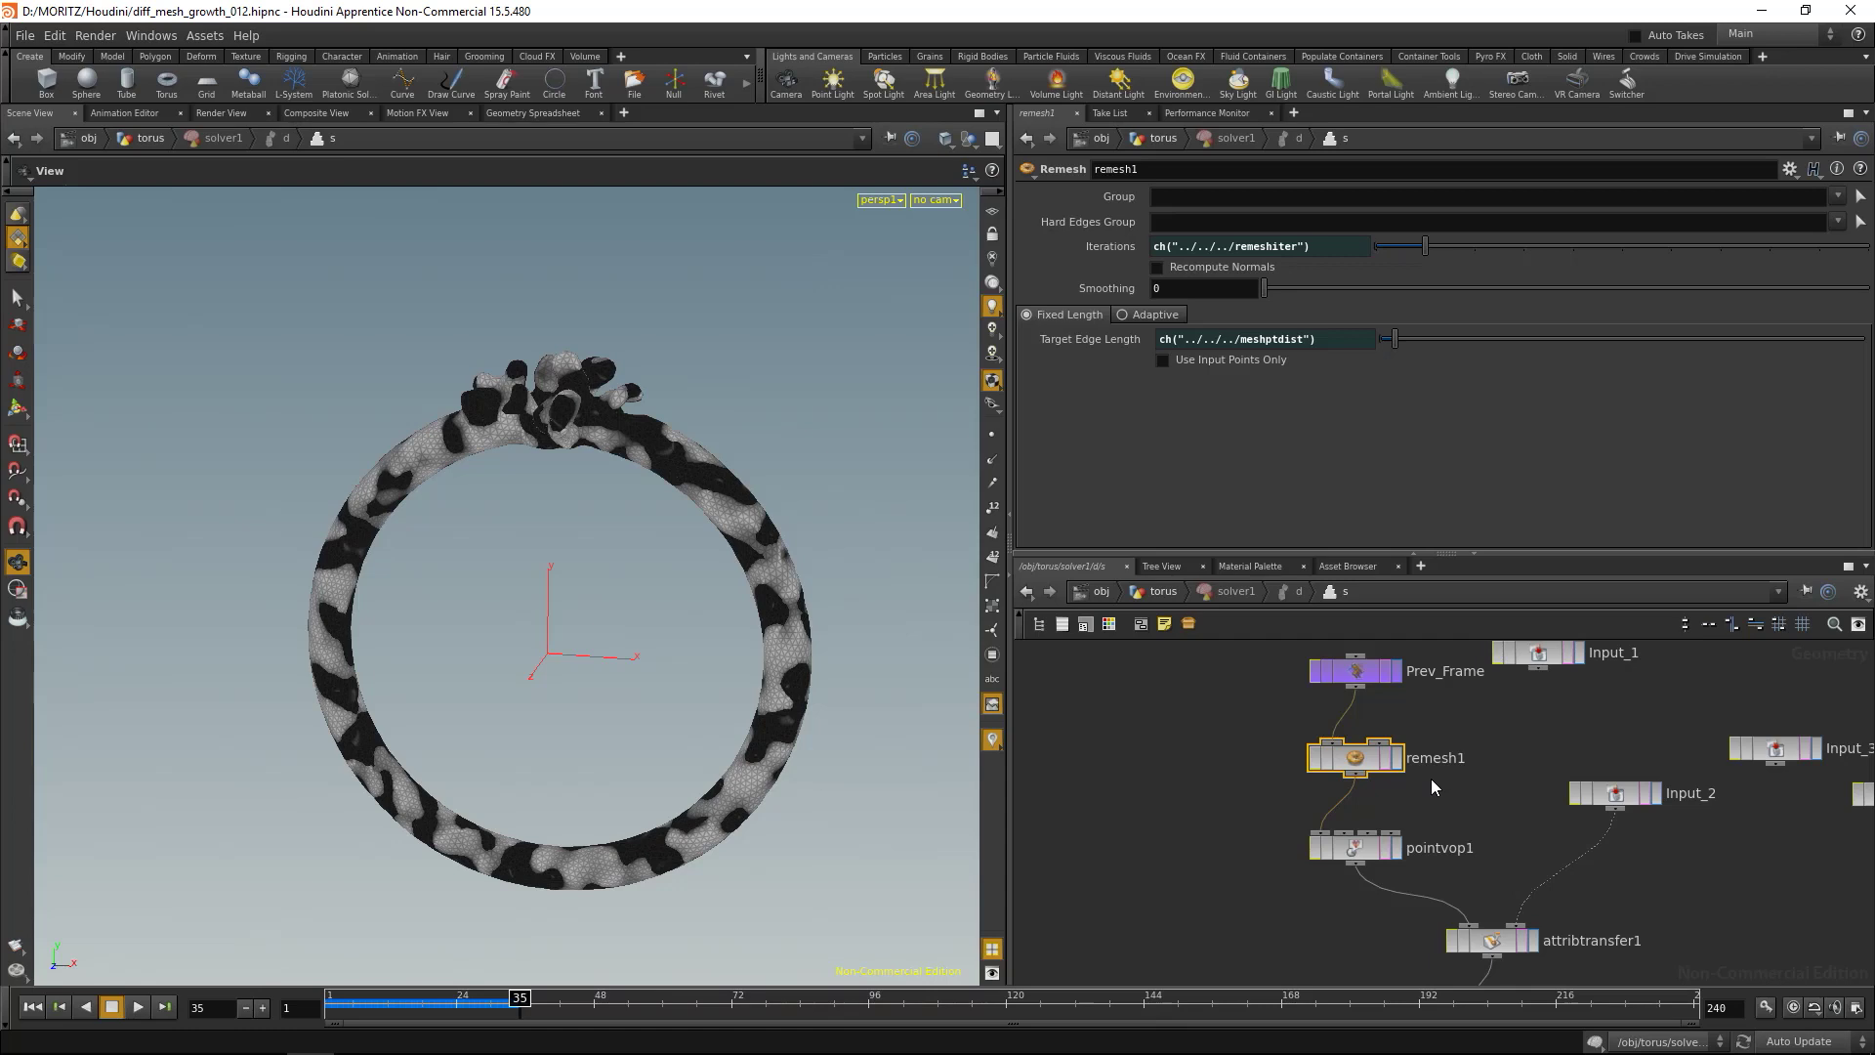
left_click(1355, 847)
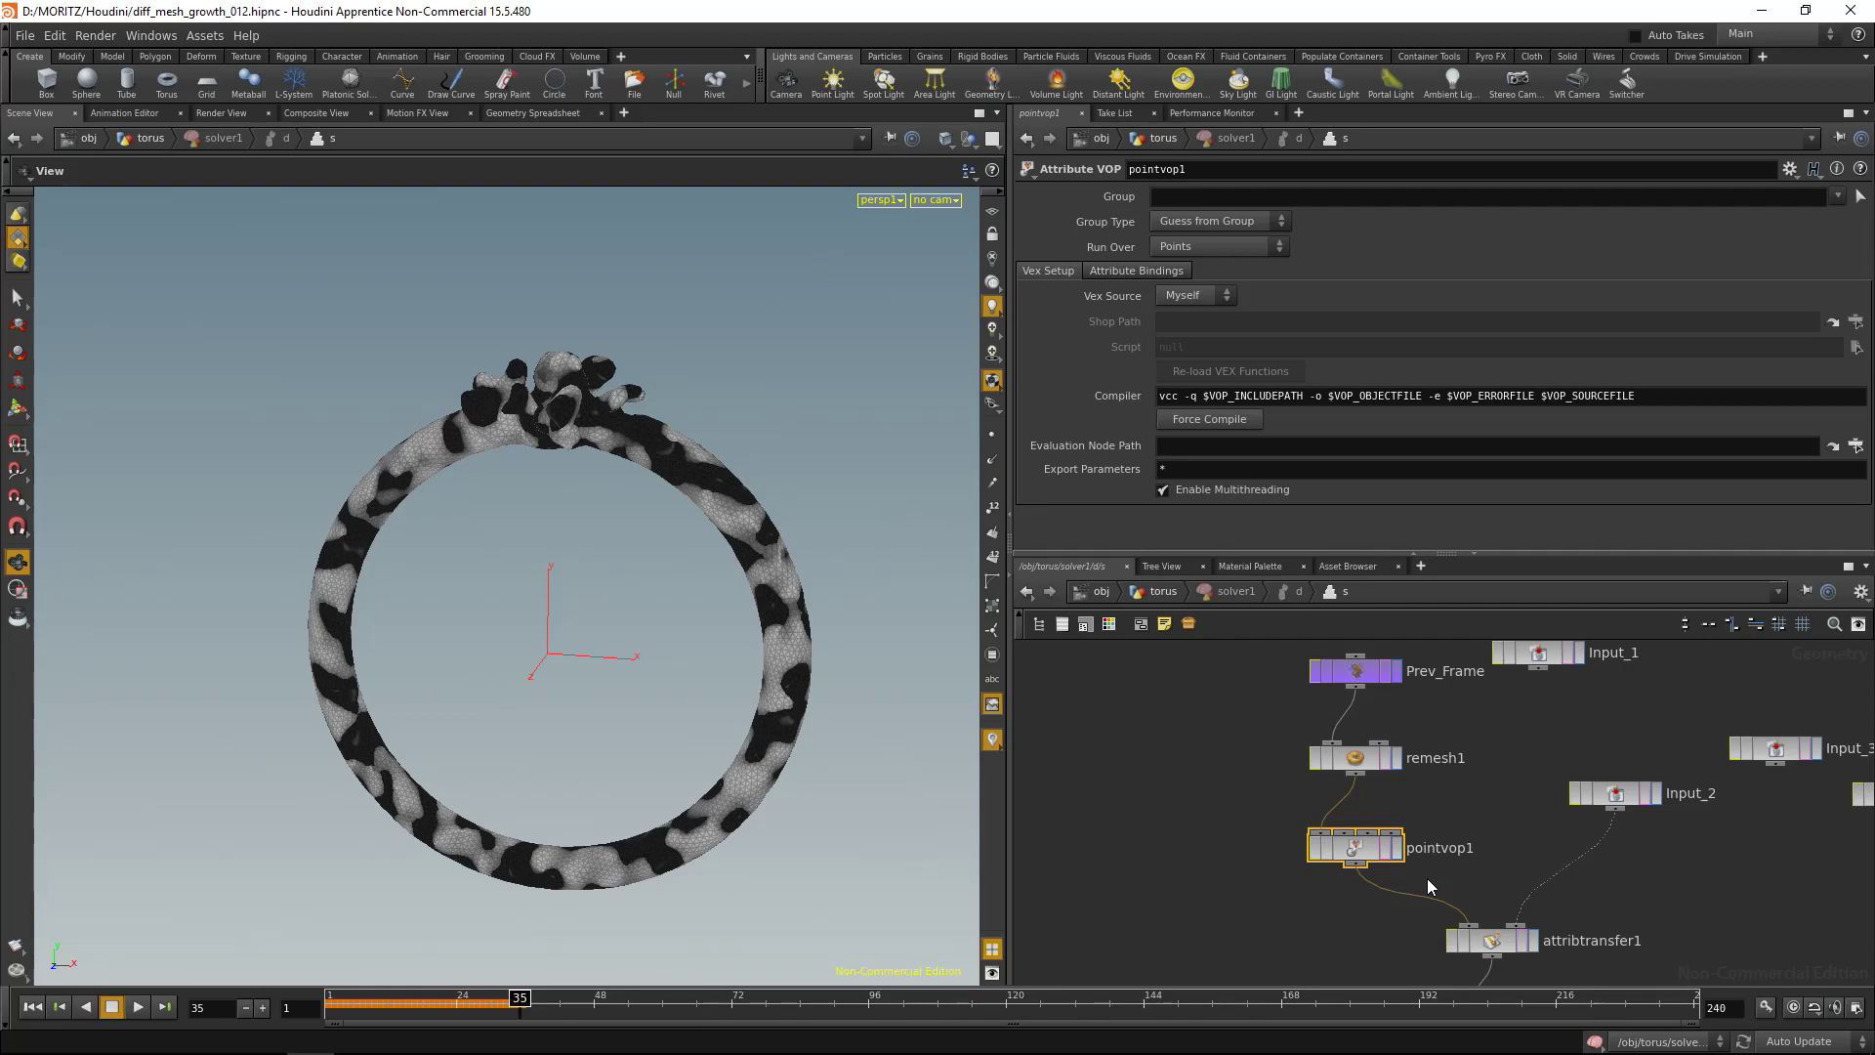
middle_click_drag(1428, 886, 1357, 787)
left_click(1421, 841)
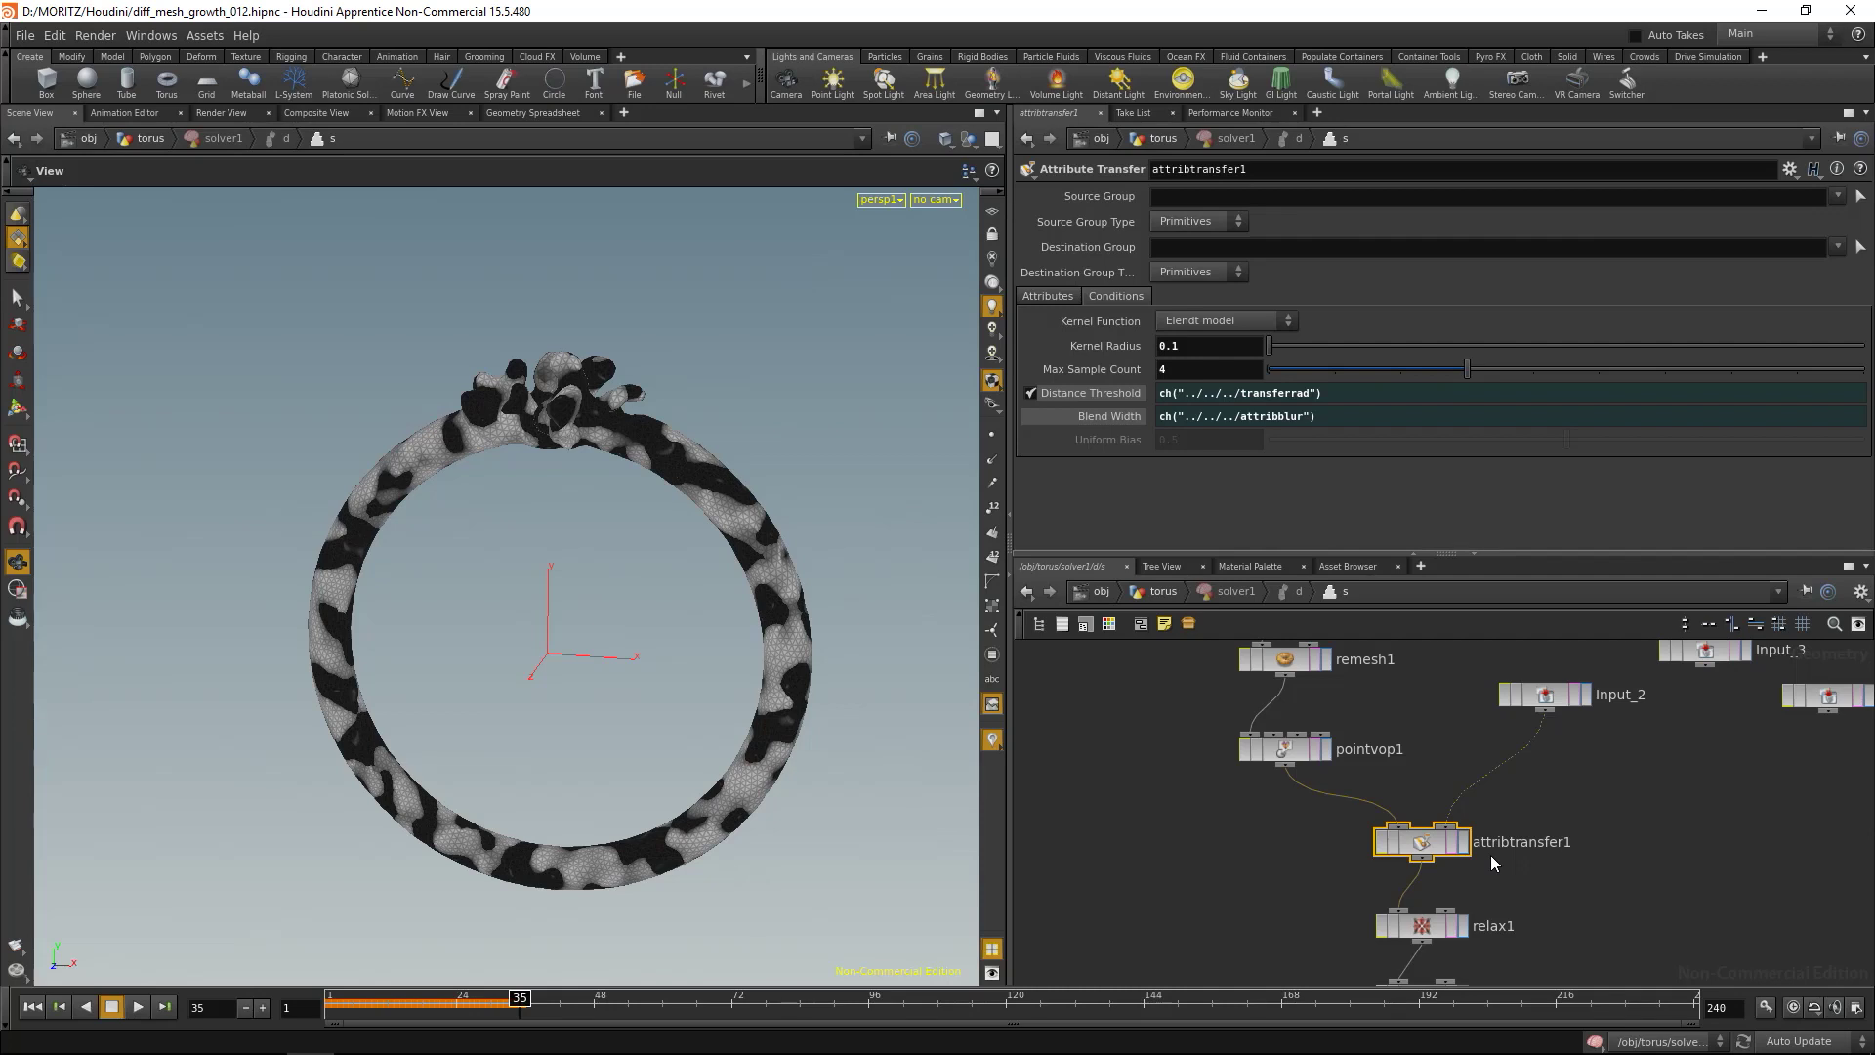
middle_click_drag(1262, 946, 1256, 845)
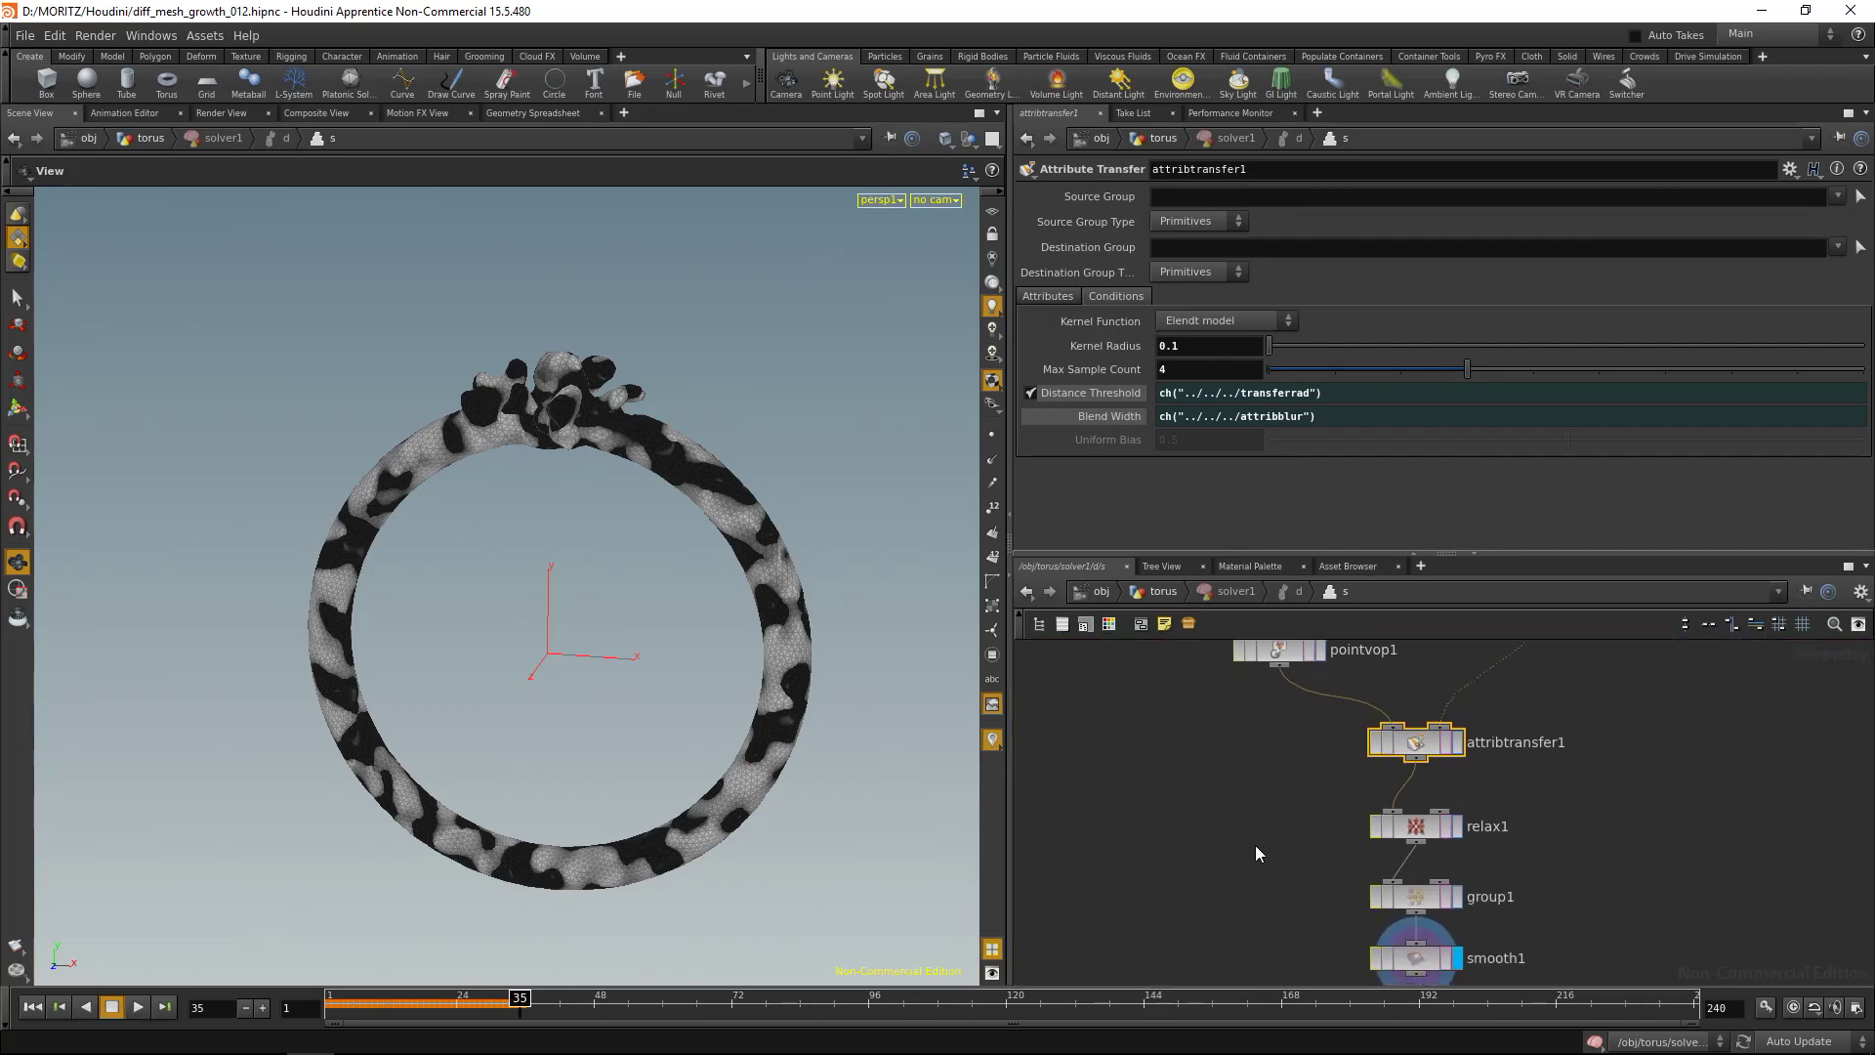
left_click_drag(1353, 782, 1474, 840)
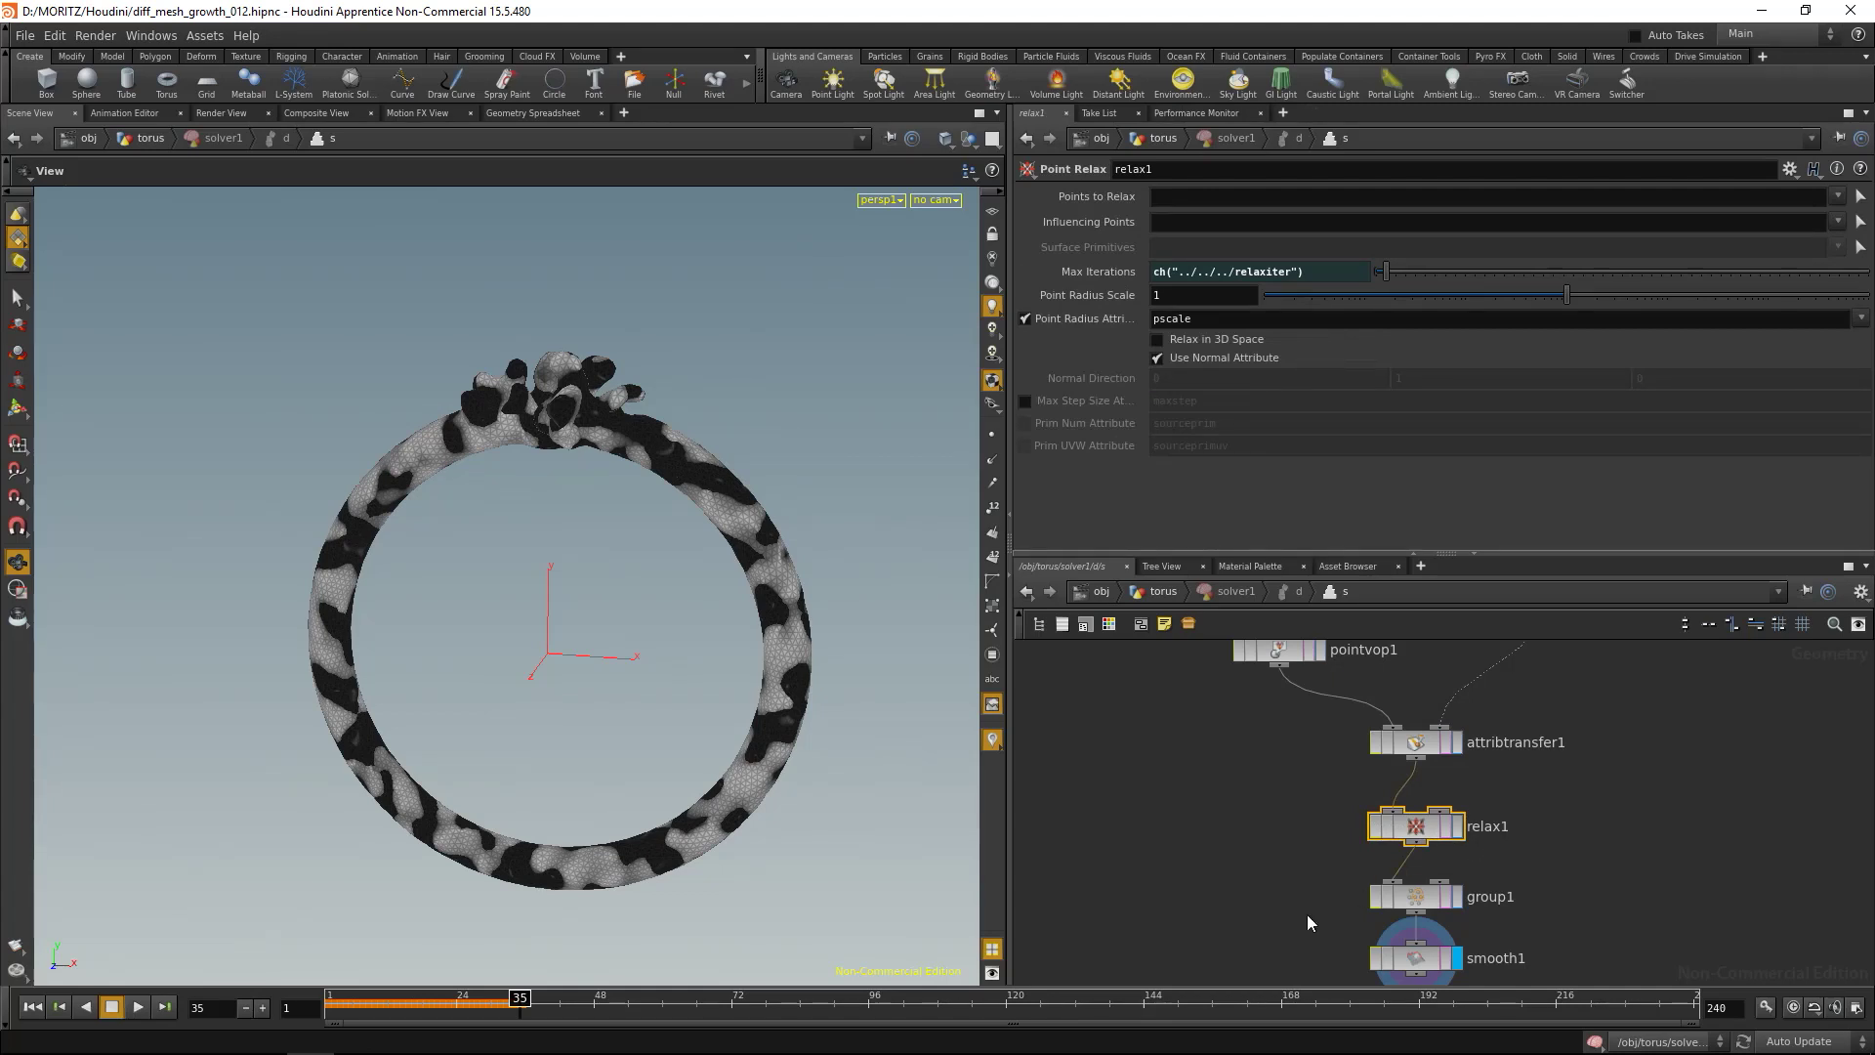
middle_click_drag(1292, 888, 1247, 824)
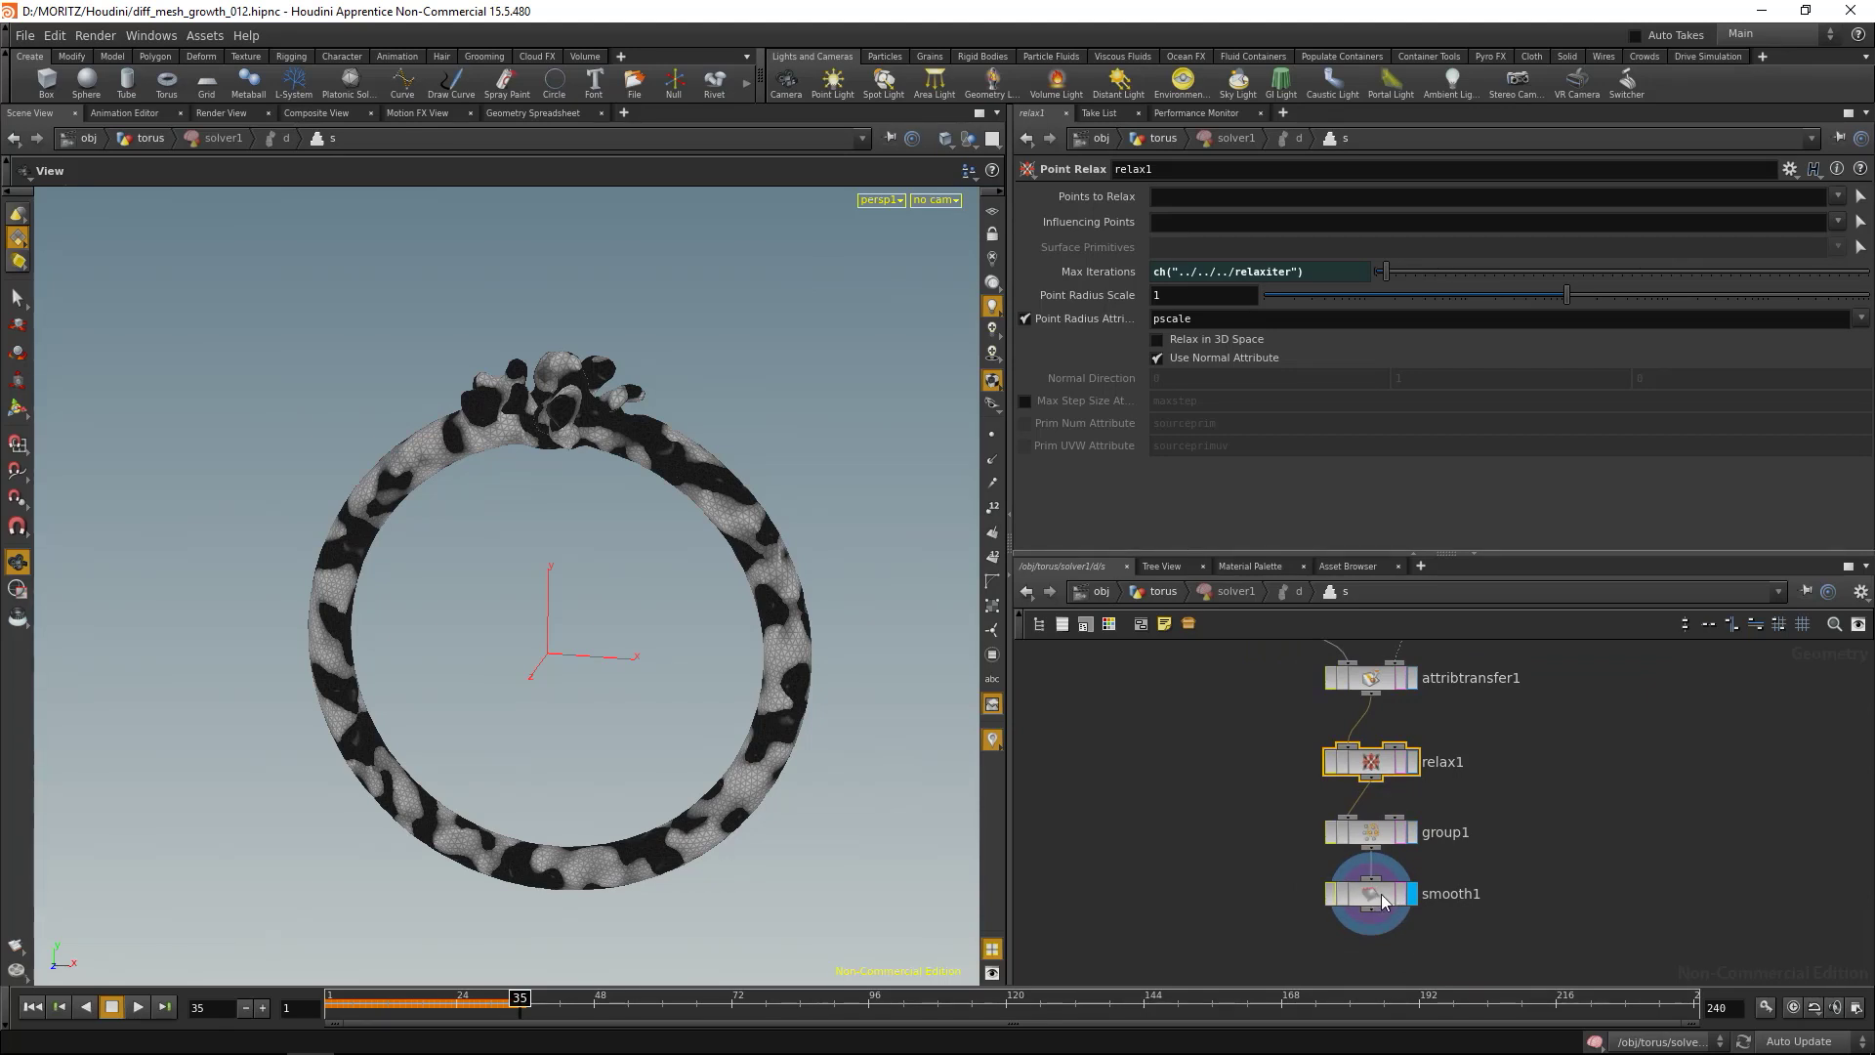
left_click(1159, 590)
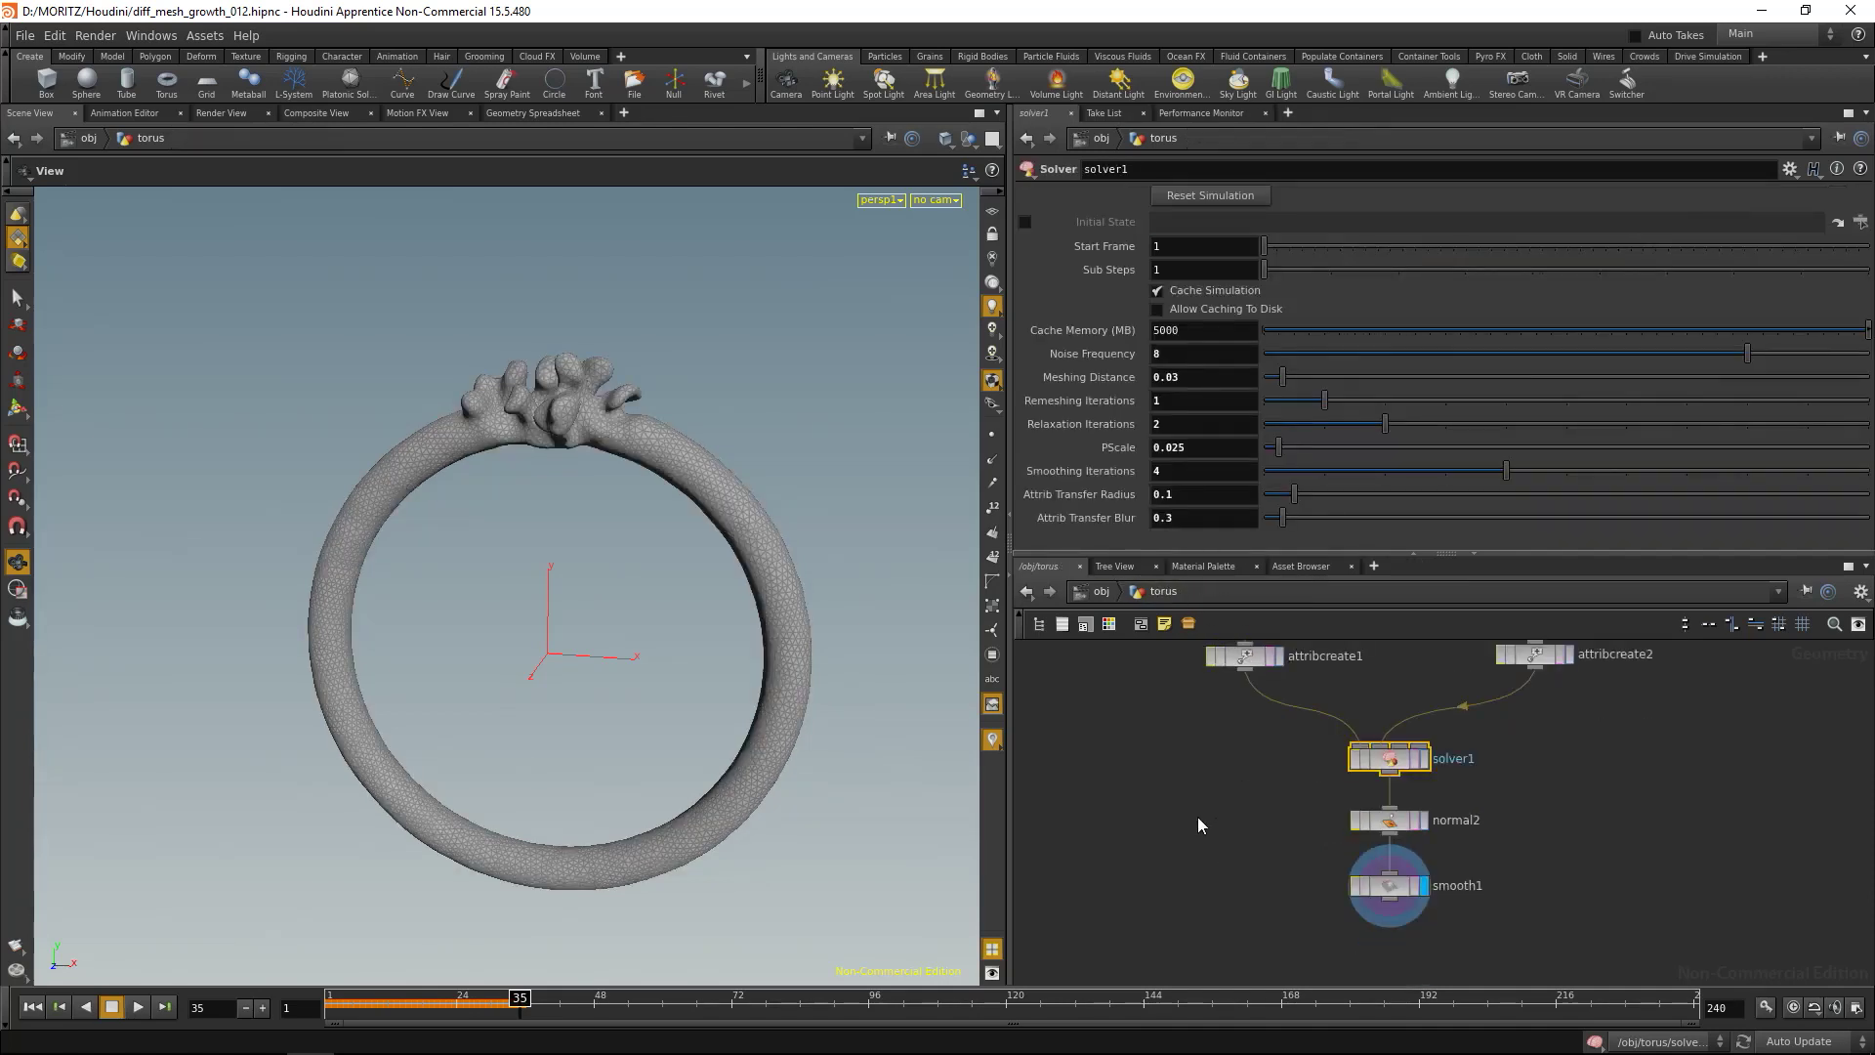